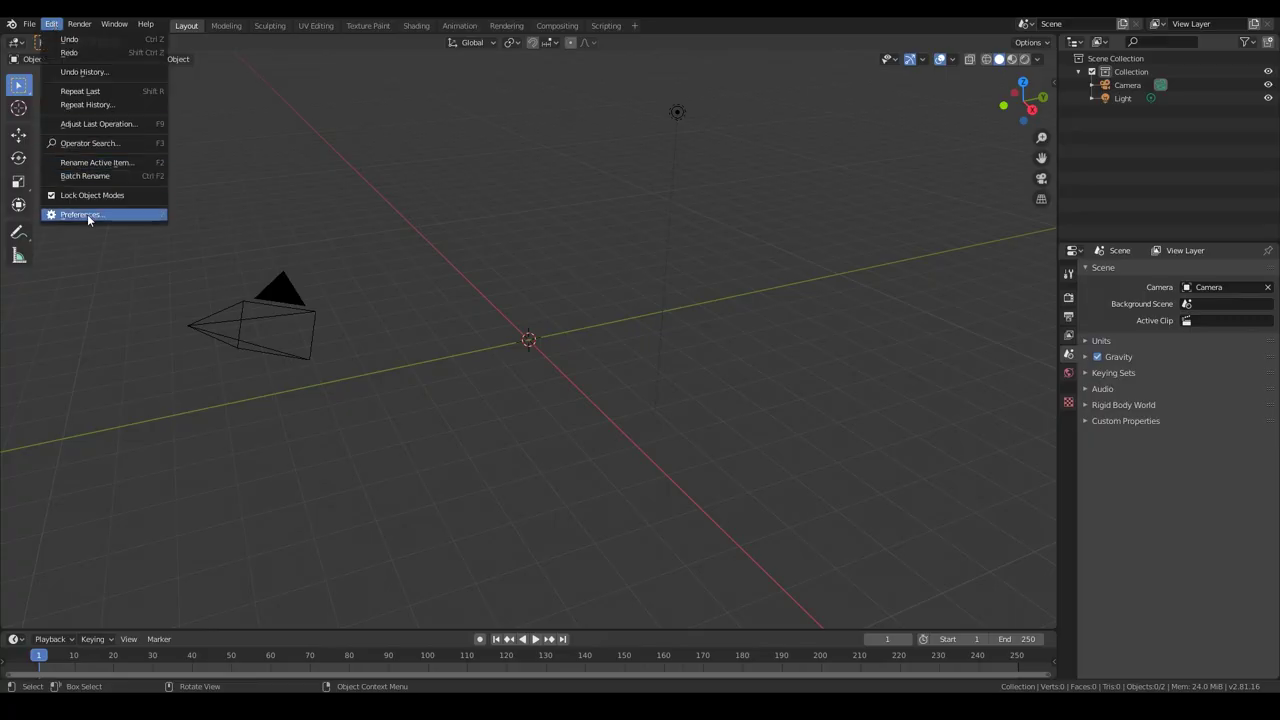
Enable the Mesh: LoopTools and Node: Node Wrangler add-ons, then close Preferences.
click(87, 214)
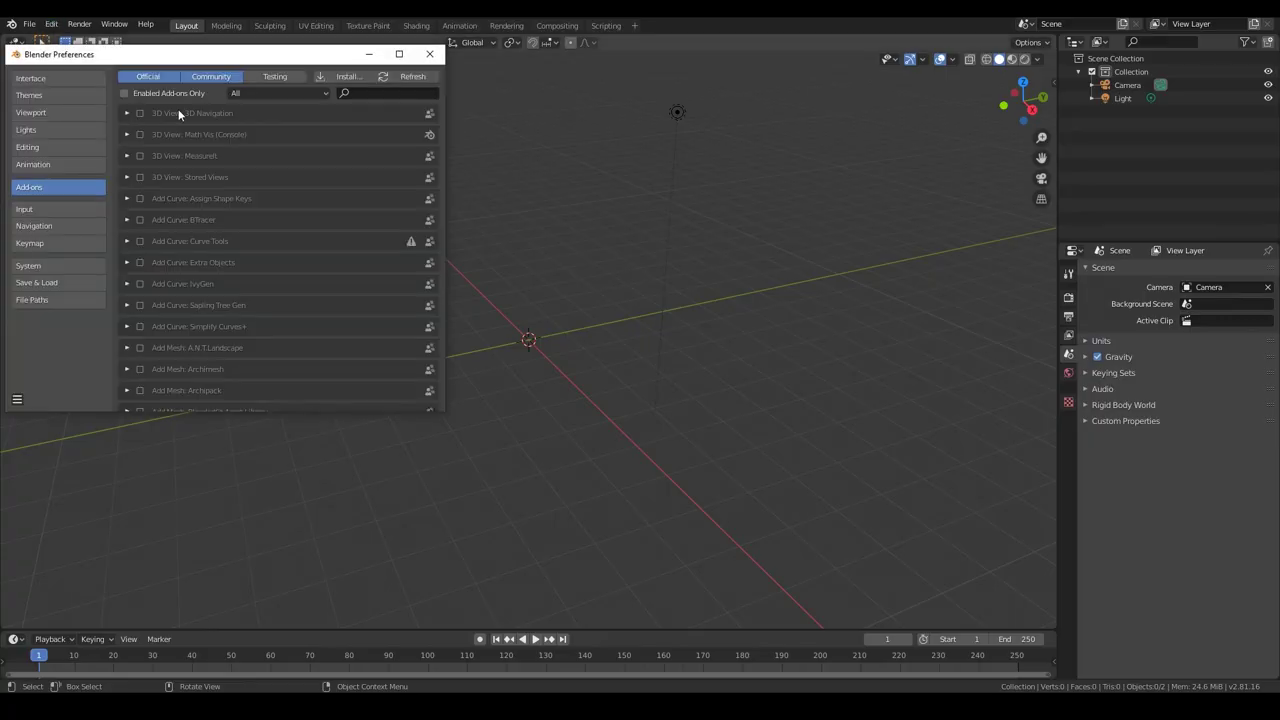
text(loop)
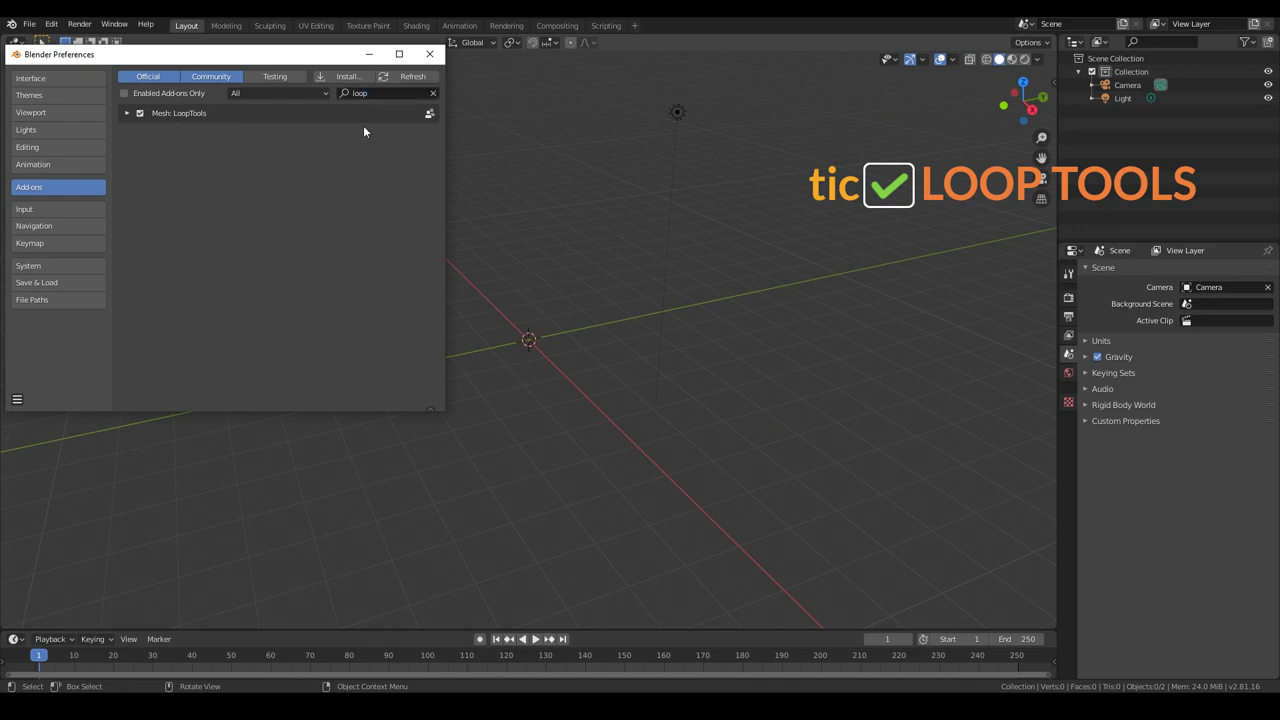
click(433, 95)
text(n)
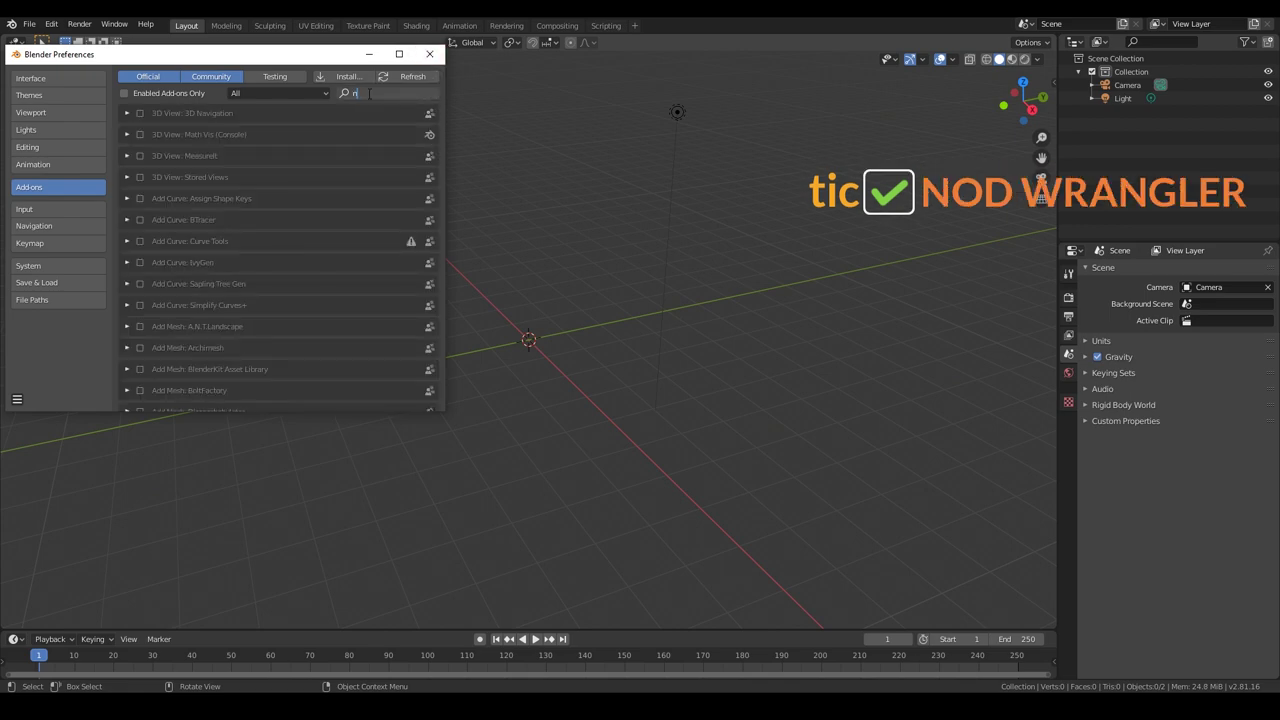
text(od)
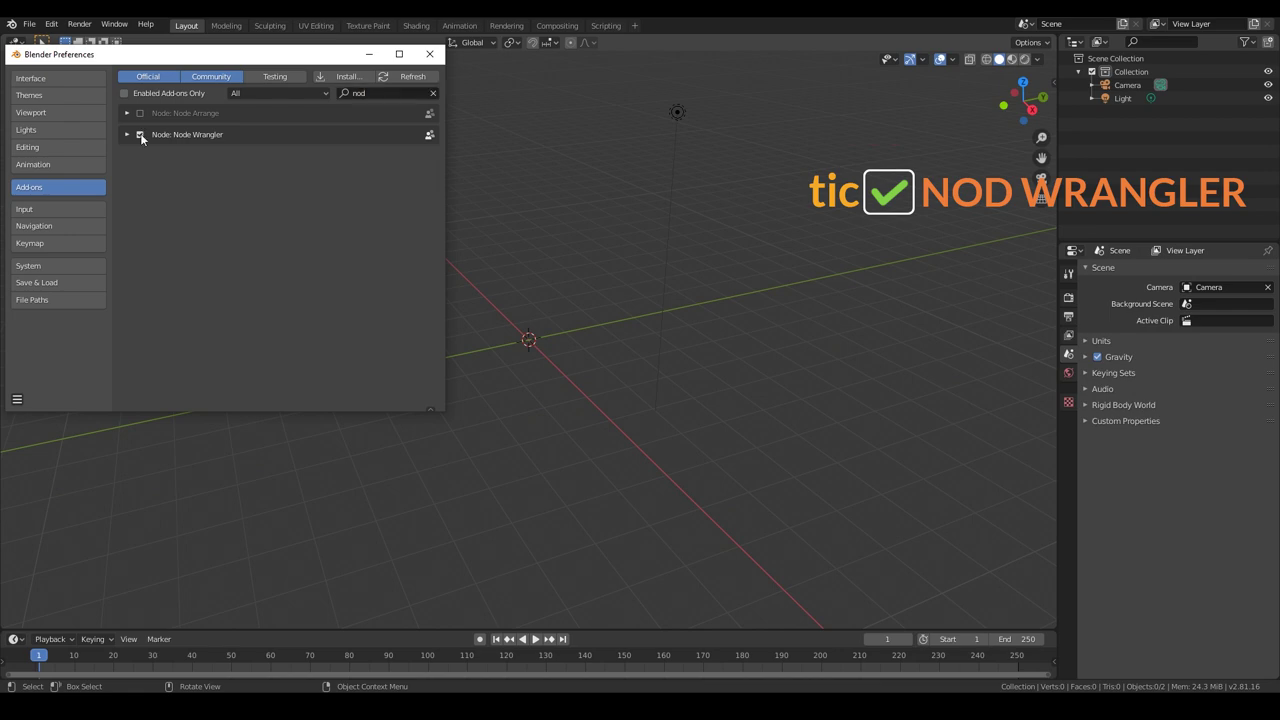
click(140, 134)
click(140, 134)
click(430, 54)
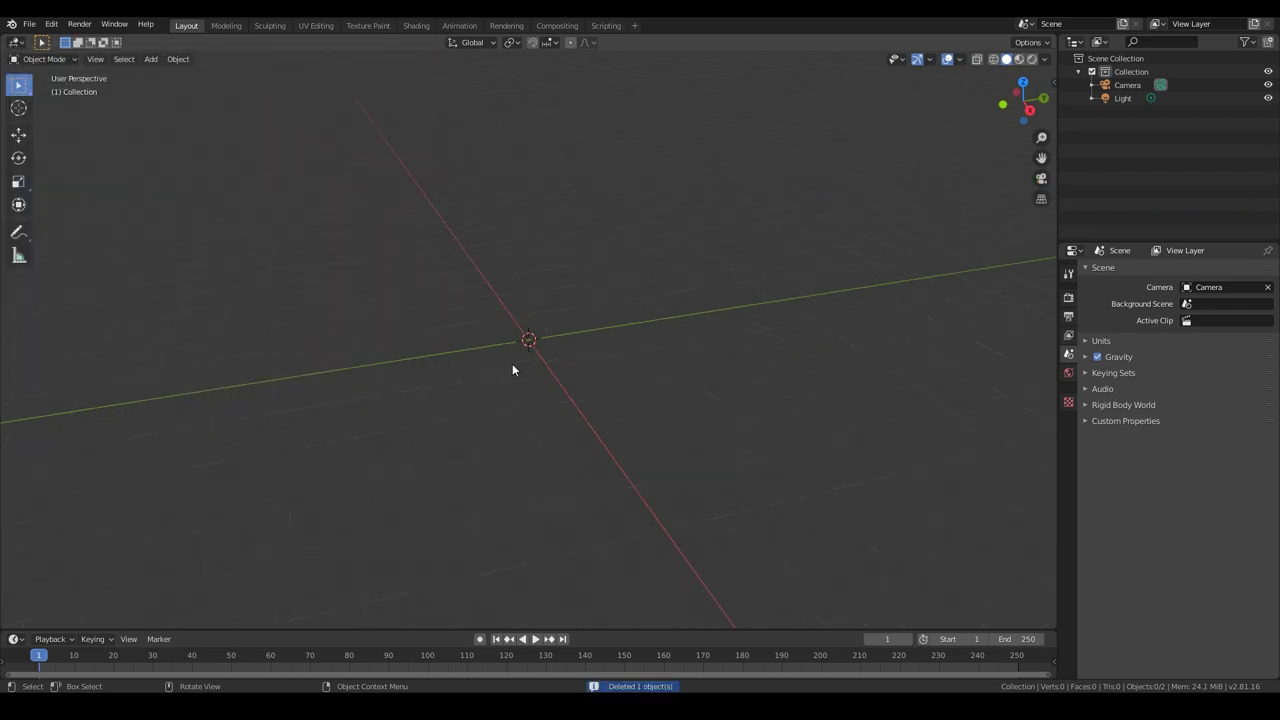
Add a UV sphere at the origin and rotate it 90° about X.
middle_drag(513, 365, 540, 406)
key(shift+a)
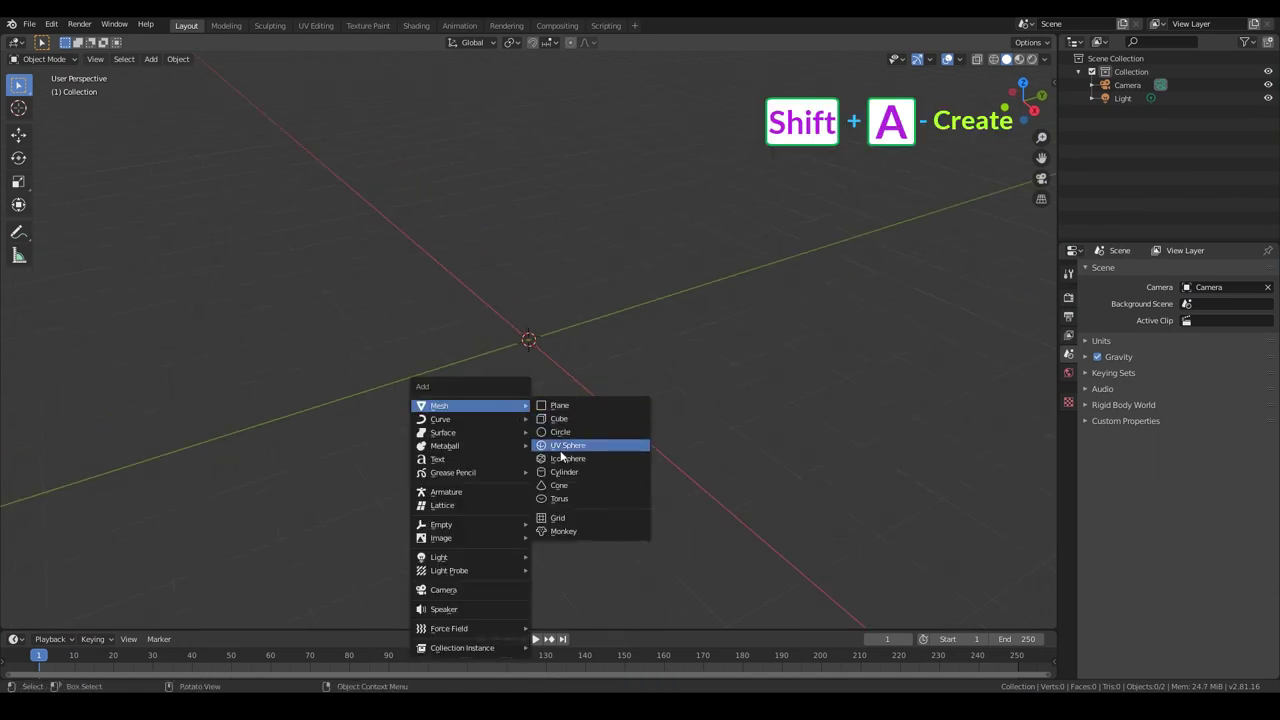
click(561, 449)
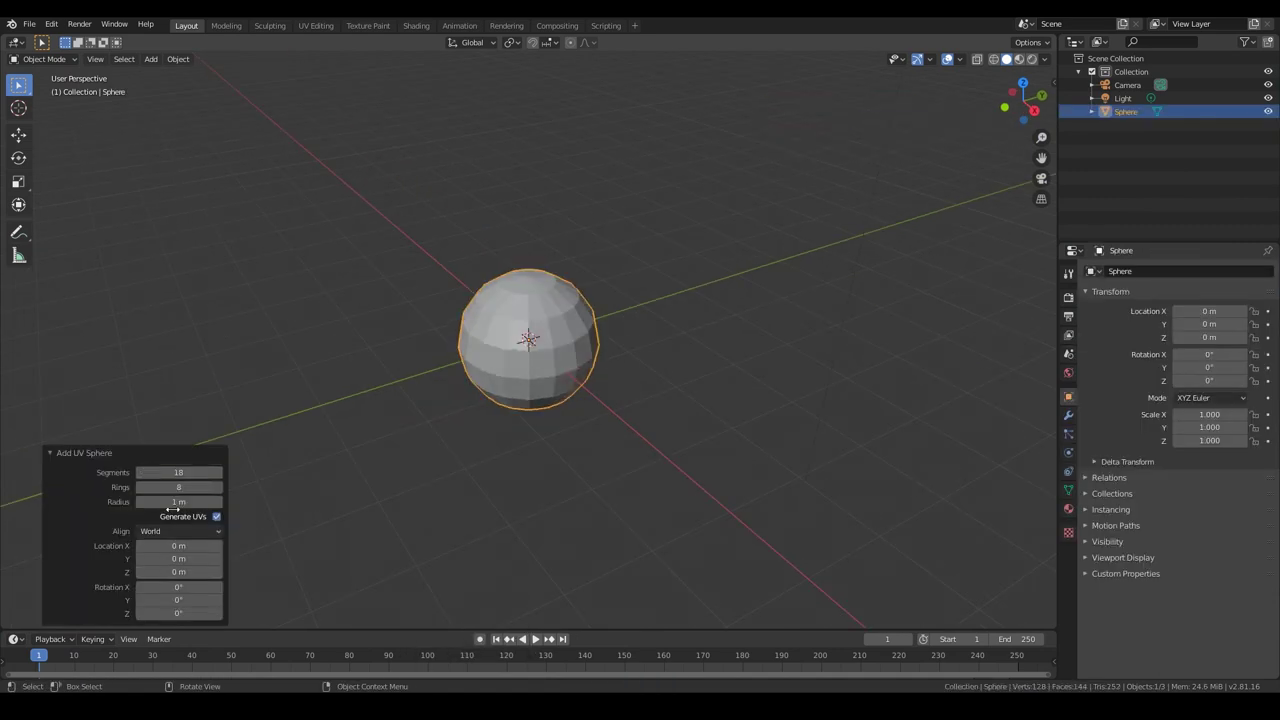
middle_drag(615, 402, 564, 352)
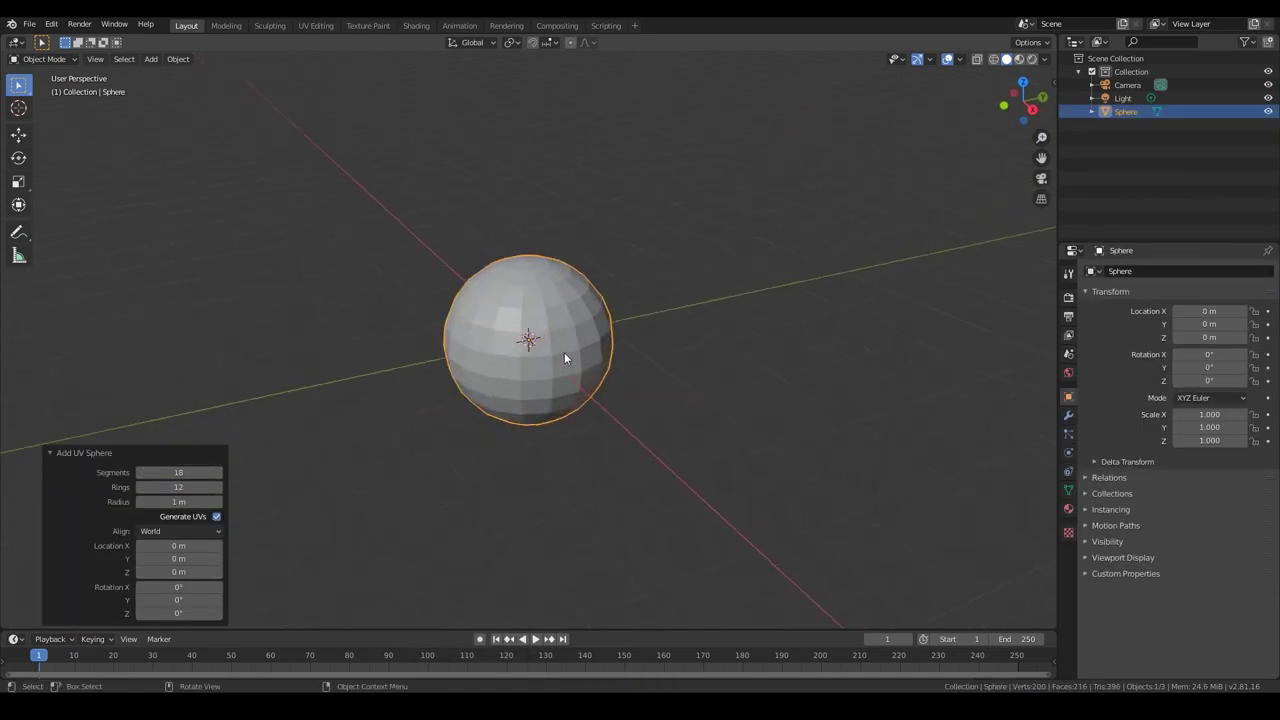
text(rx90)
key(Return)
From the front view, rotate the sphere 90° about Y and box-select its lower half.
key(KP_1)
key(Tab)
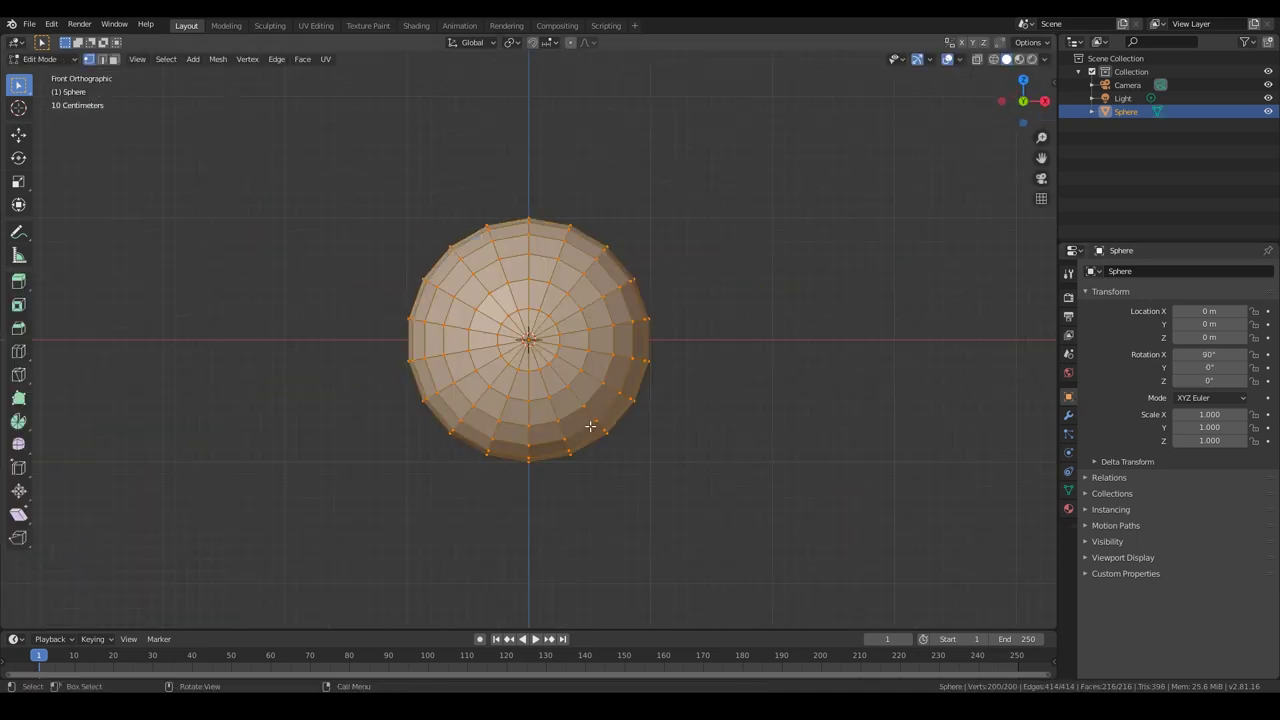
drag(750, 528, 652, 407)
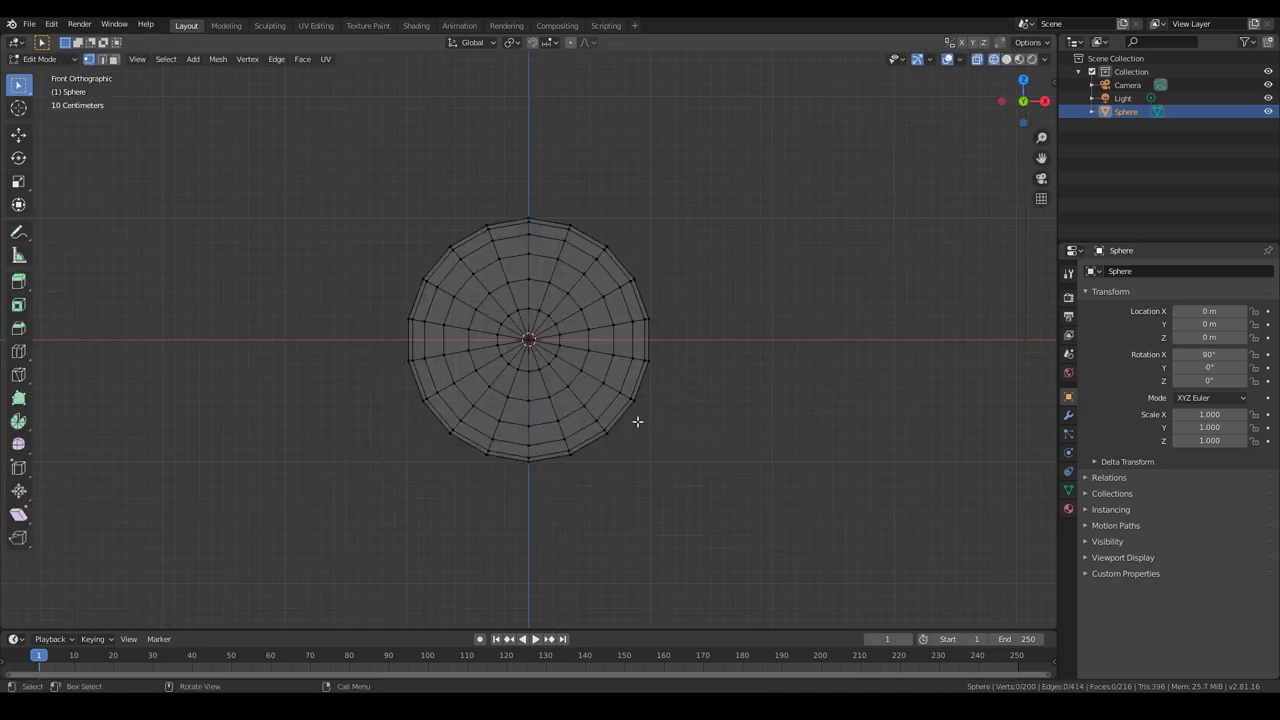
key(Tab)
text(r)
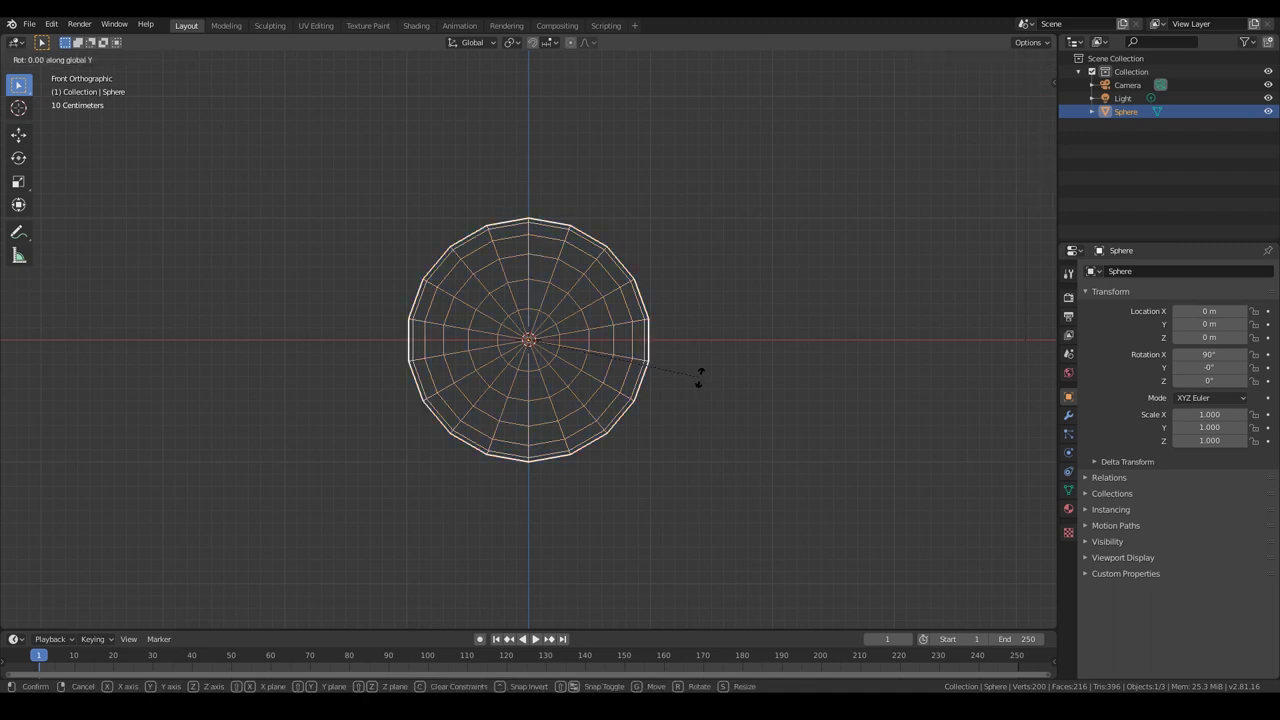
text(y90)
key(Return)
key(Tab)
drag(714, 506, 303, 369)
Delete the sphere's lower-half vertices and bevel a front edge loop into a strip.
key(Delete)
click(620, 440)
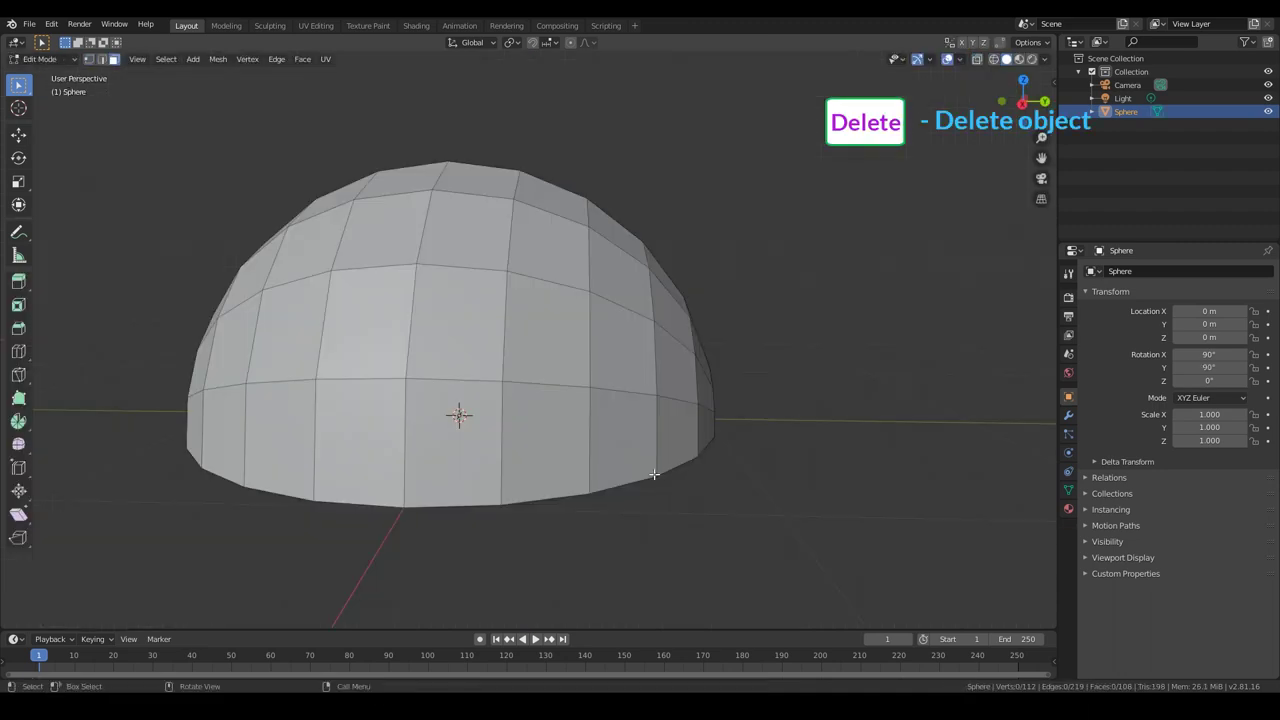
middle_drag(706, 449, 686, 477)
key(ctrl+b)
click(706, 490)
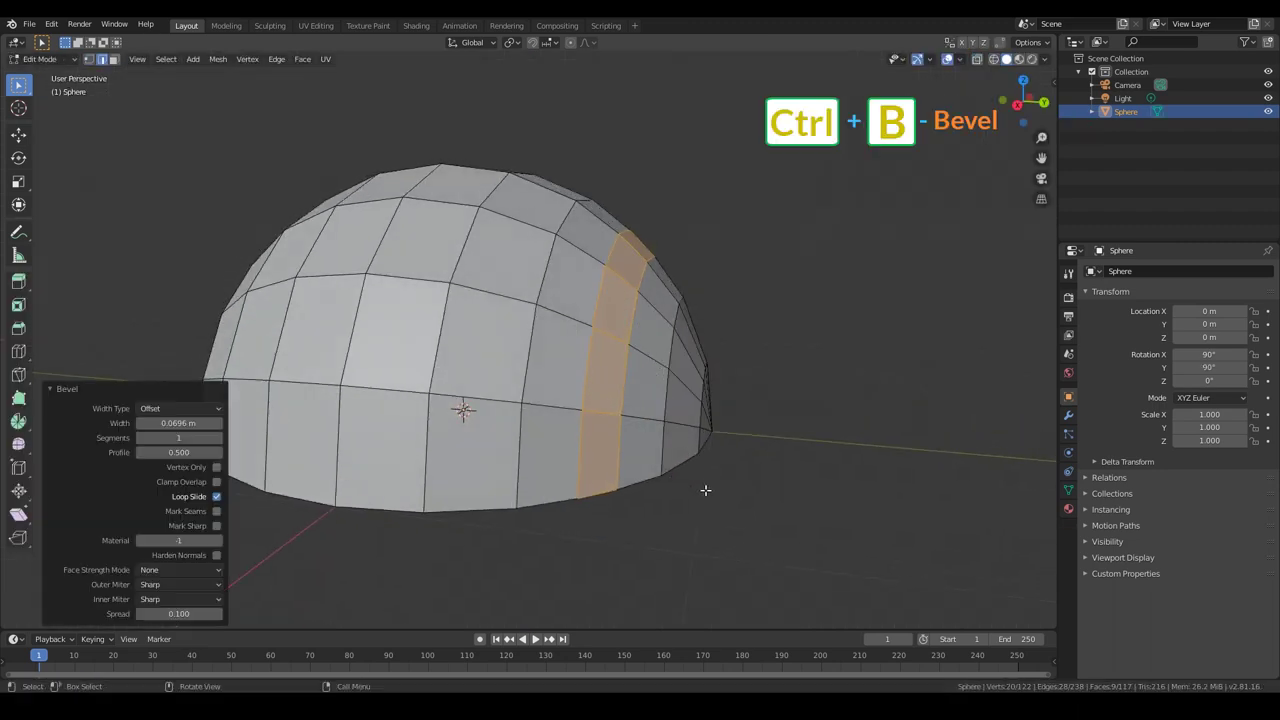
Extrude the bevelled strip along its normals to form a raised band.
key(alt+e)
click(613, 441)
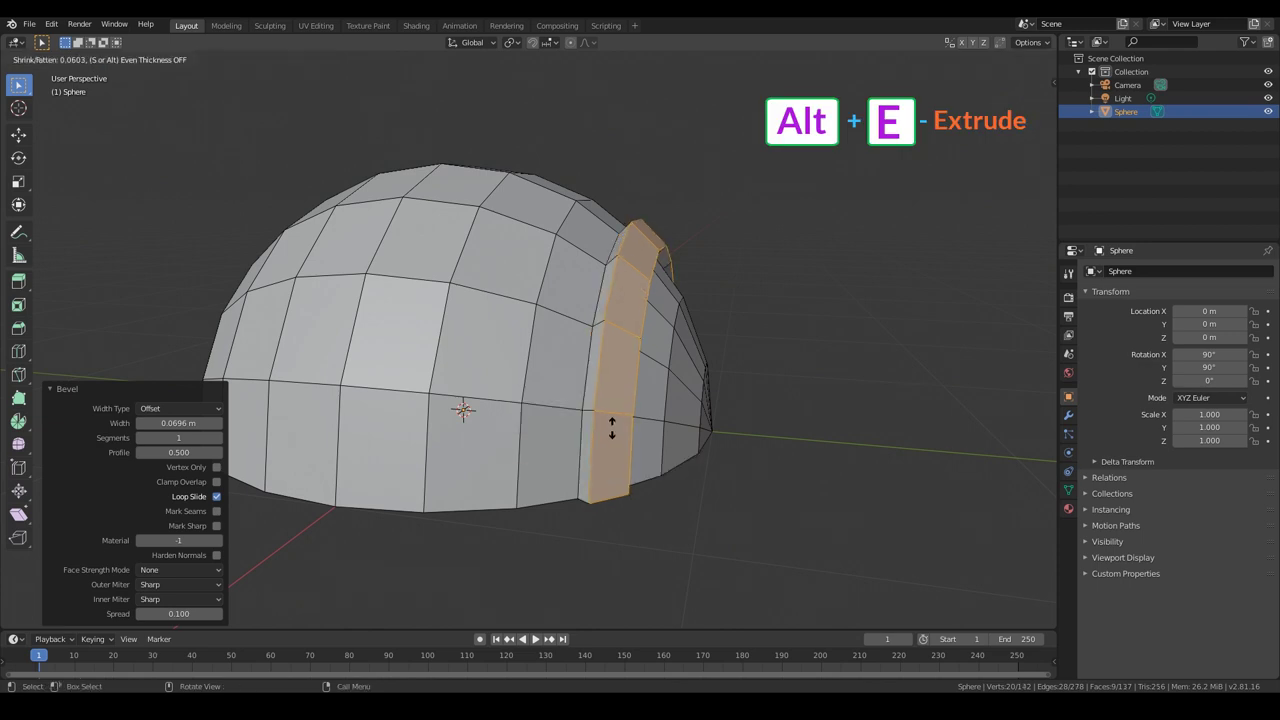
click(612, 428)
middle_drag(612, 428, 524, 380)
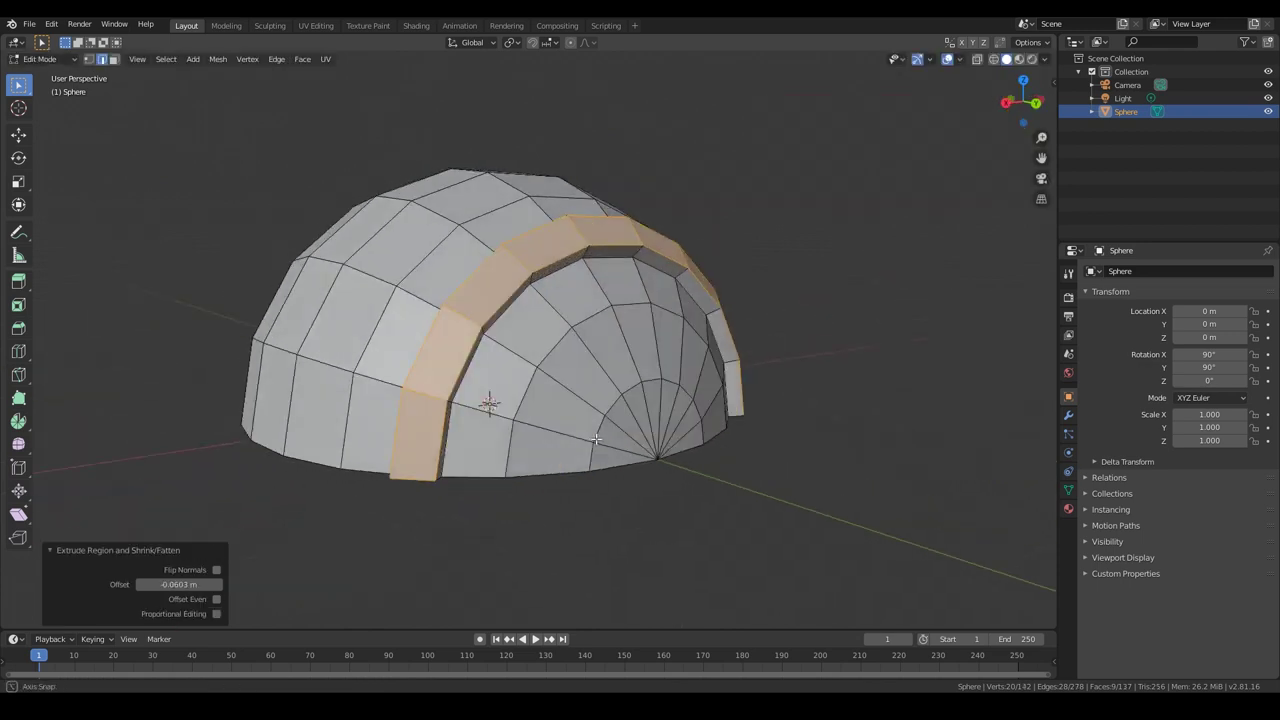
Dissolve the stray inner arch loop and re-bevel a narrower rim.
alt+click(478, 366)
key(ctrl+x)
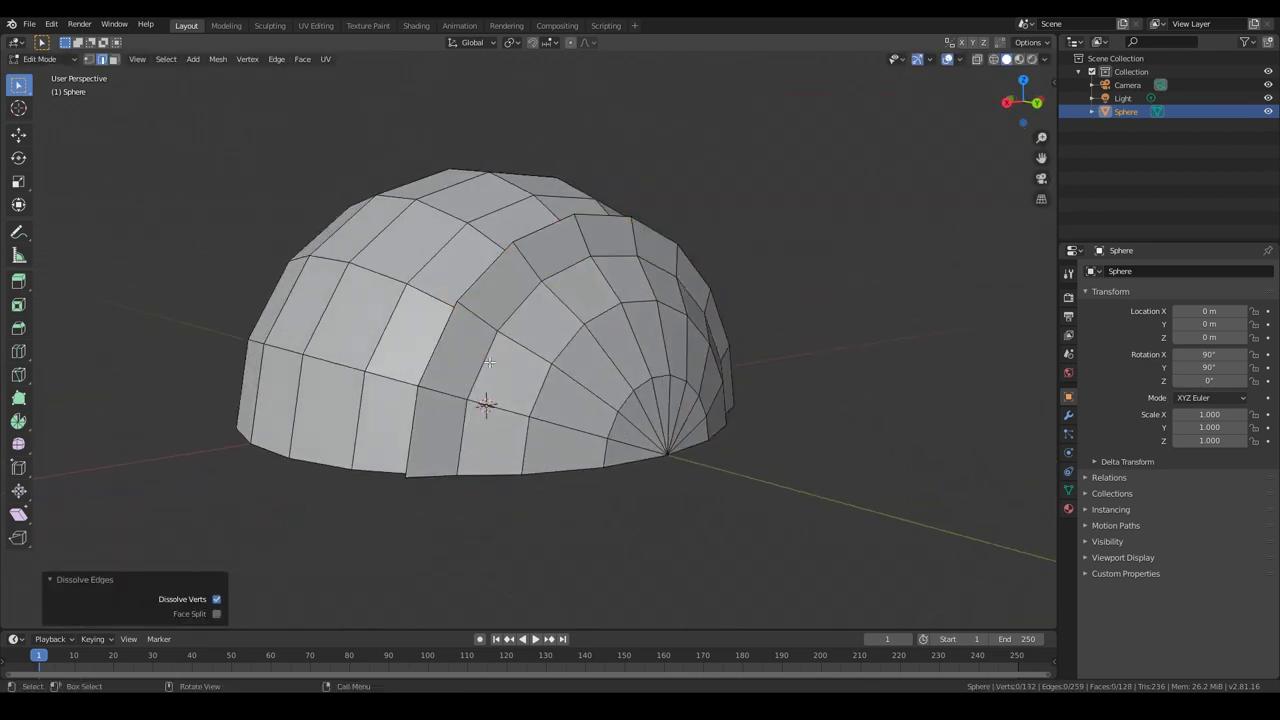
middle_drag(488, 362, 573, 442)
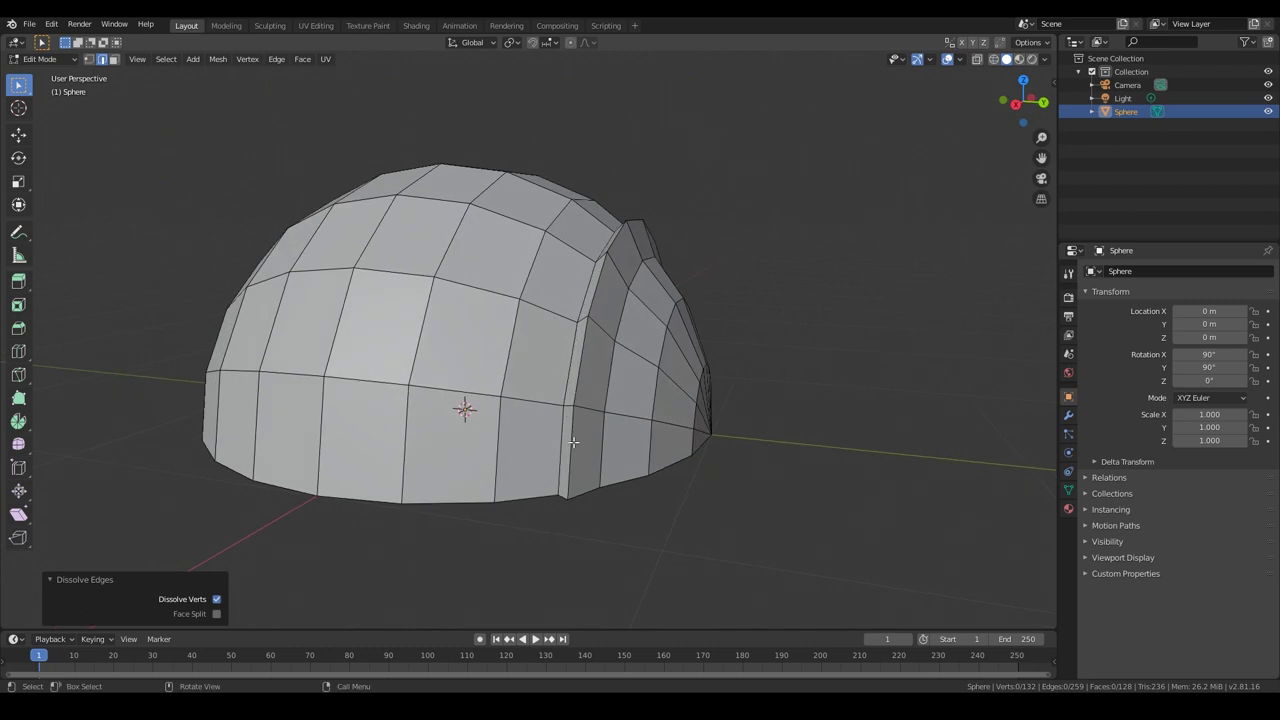
click(616, 470)
middle_drag(616, 470, 613, 450)
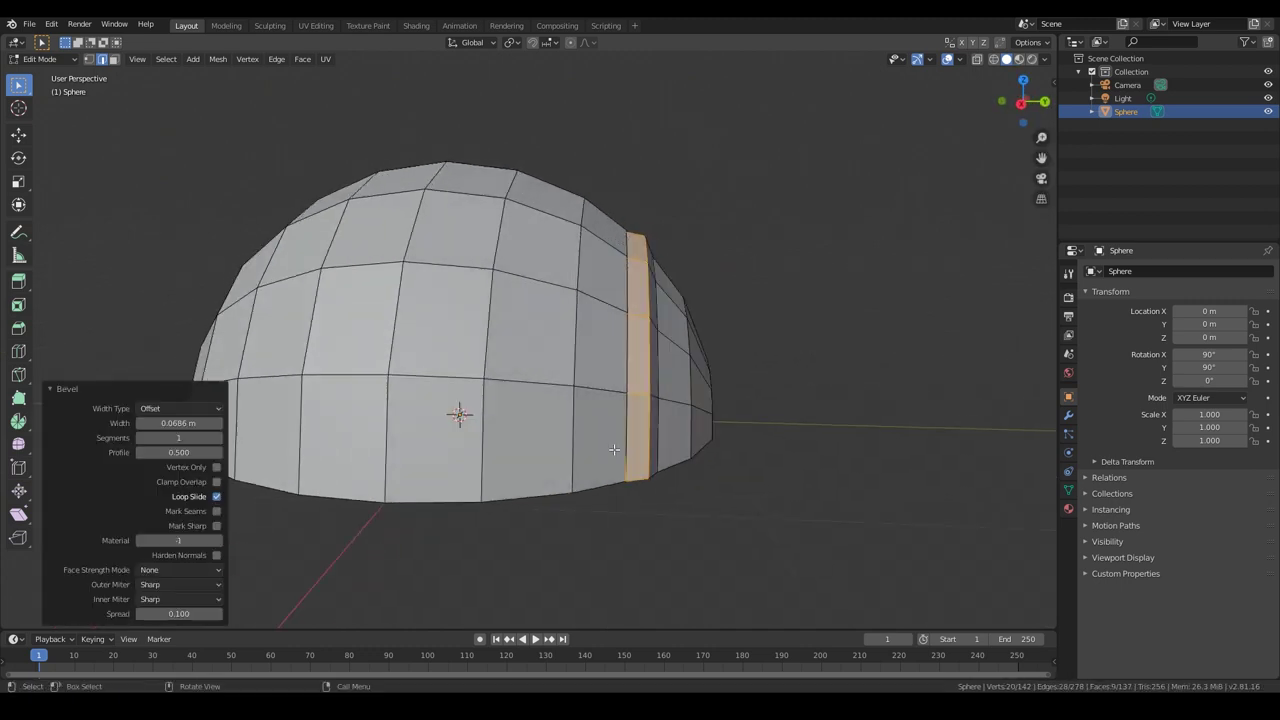
Lower the rim selection and adjust individual vertex X positions in the N panel.
key(z)
click(666, 392)
middle_drag(666, 392, 645, 448)
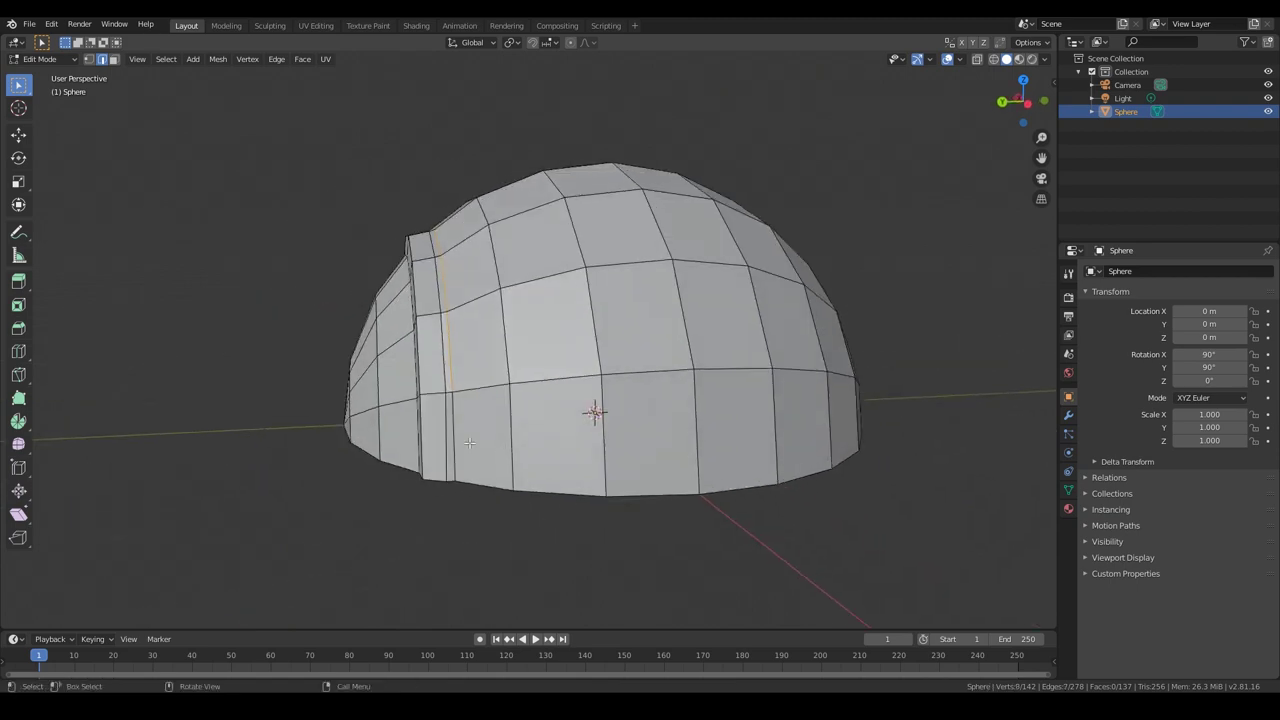
key(KP_3)
click(645, 448)
key(1)
key(n)
middle_drag(792, 410, 791, 457)
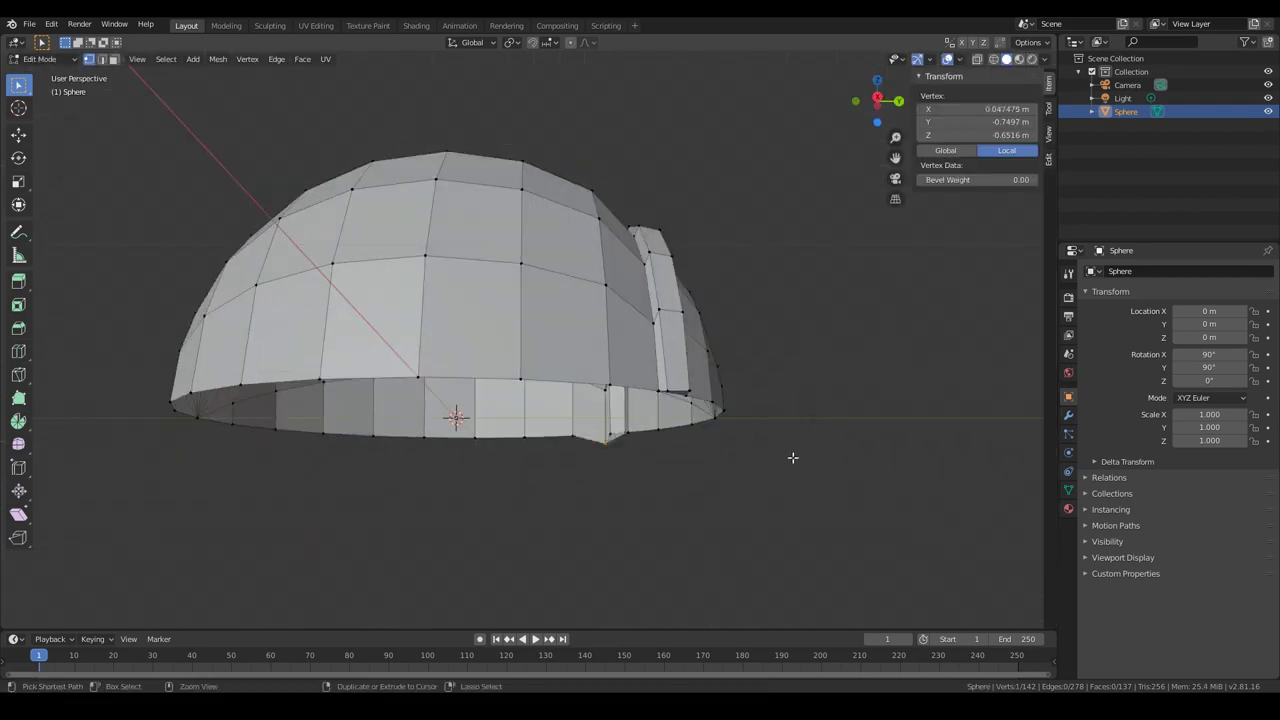
key(KP_3)
key(Return)
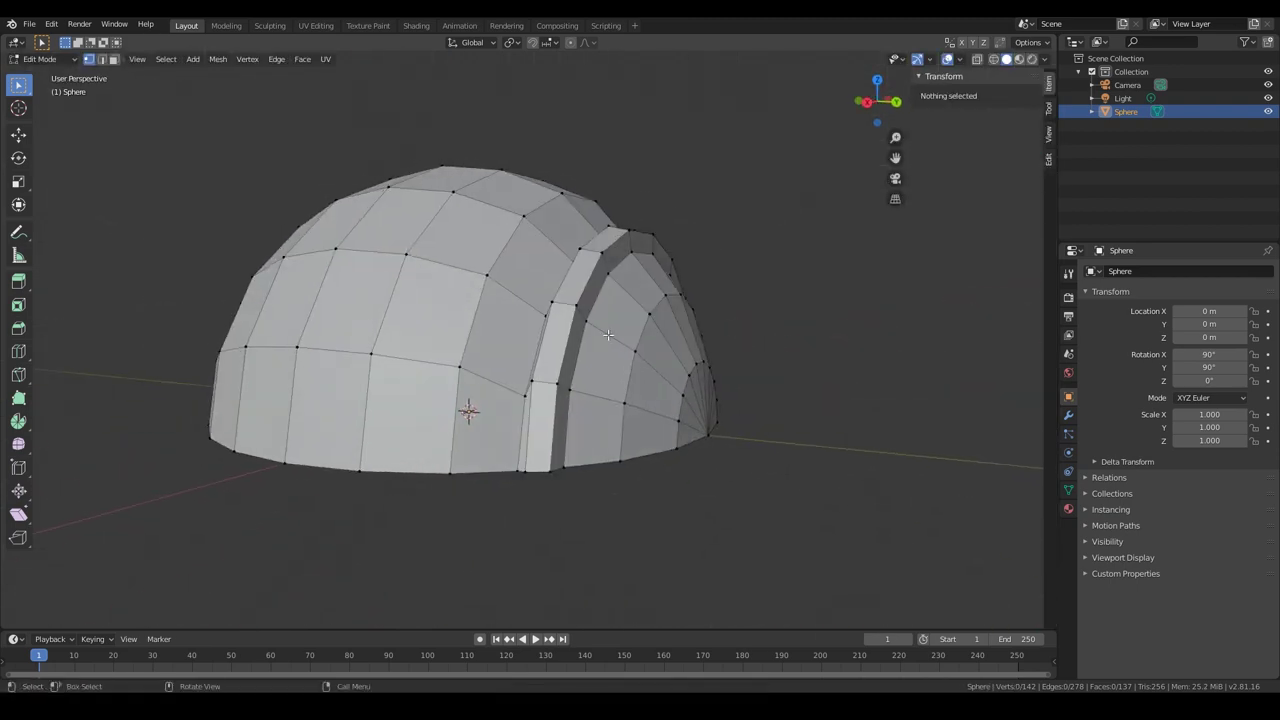
middle_drag(700, 420, 751, 491)
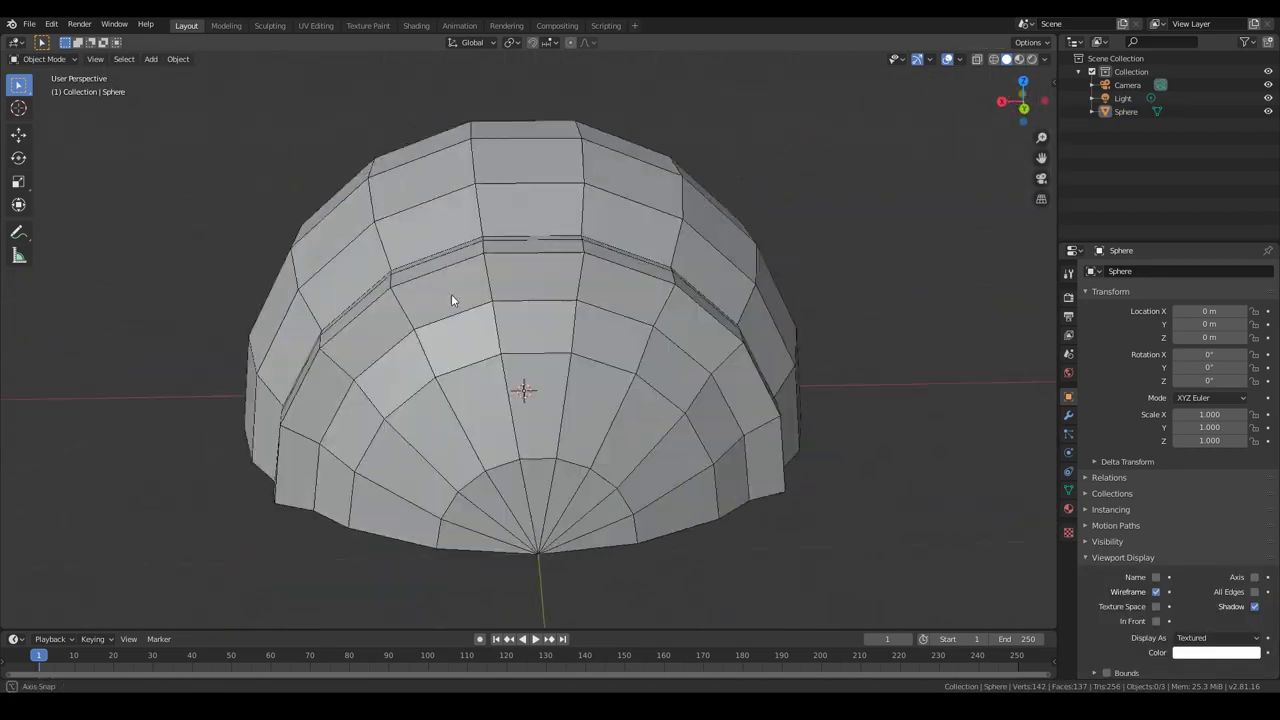
Select the dome's top faces in X-ray and flatten them with S Z 0.
middle_drag(451, 298, 683, 350)
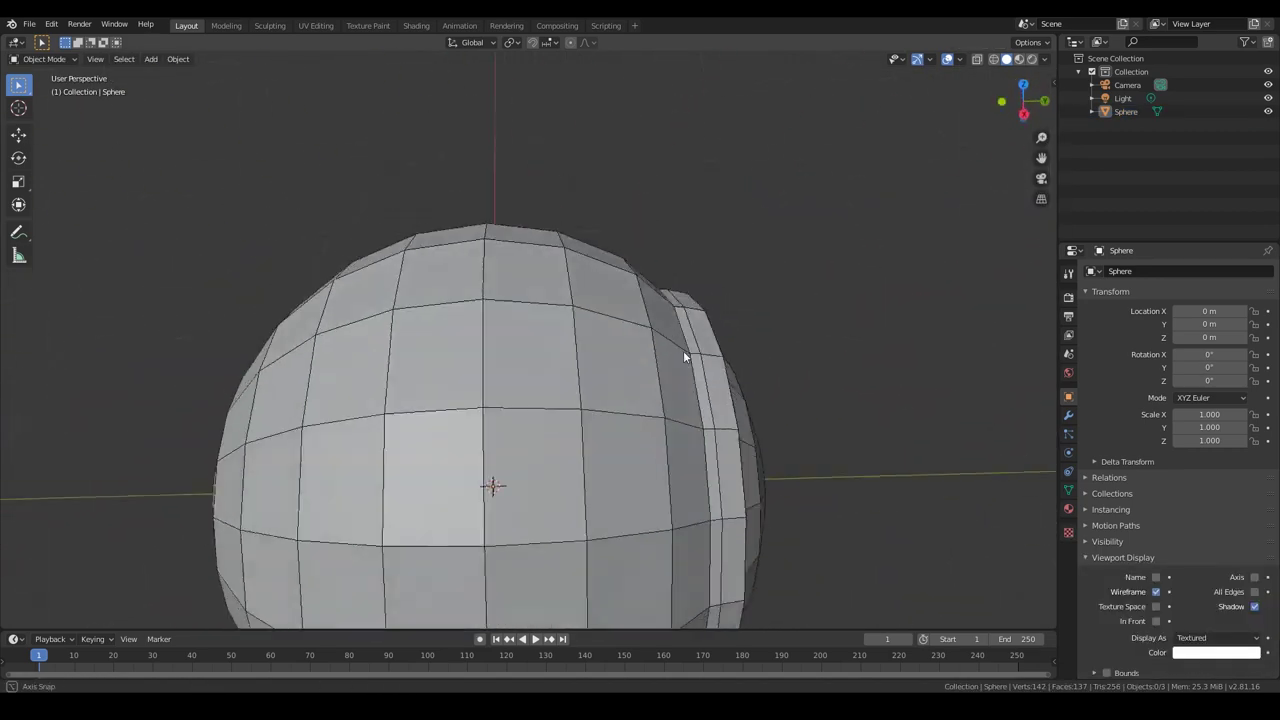
key(KP_3)
key(shift+z)
click(647, 278)
key(Tab)
key(shift+z)
key(3)
drag(349, 194, 634, 320)
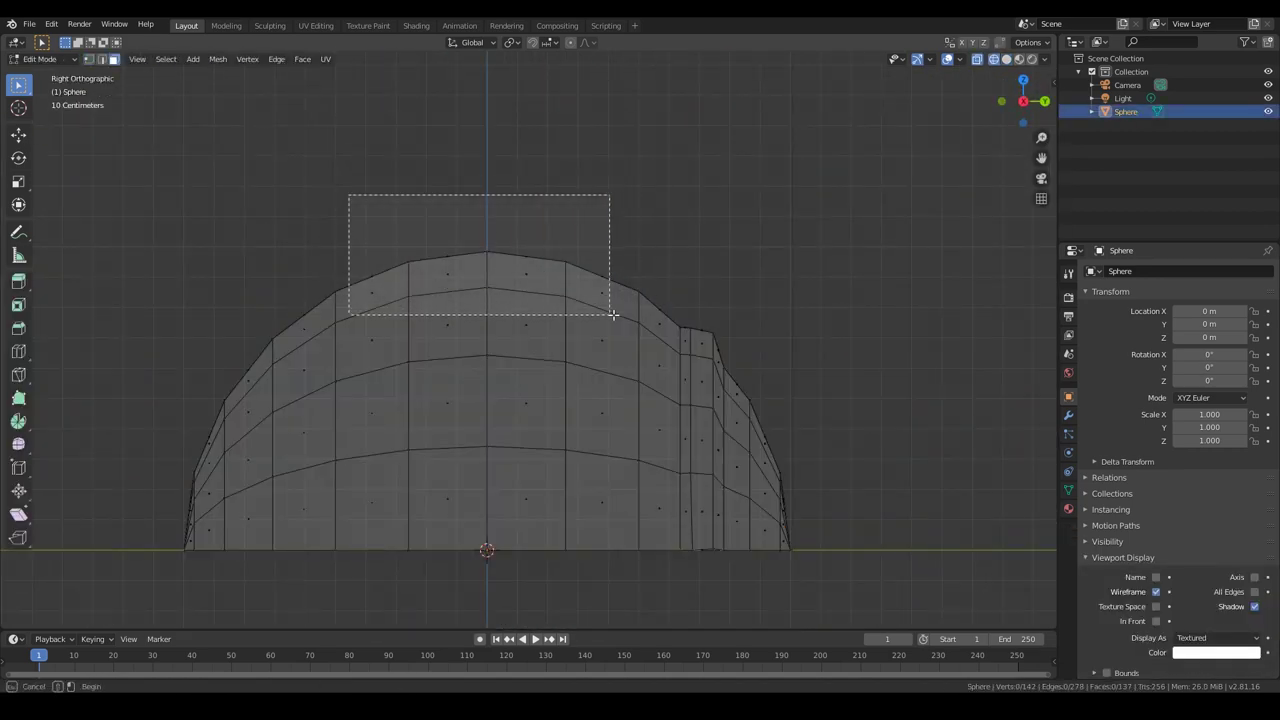
key(s)
key(z)
key(0)
key(Return)
Select the strip of four faces on the flattened top and try scaling it.
mouse_move(617, 443)
middle_down()
mouse_move(486, 537)
mouse_move(523, 443)
mouse_move(660, 314)
mouse_move(563, 390)
mouse_move(540, 450)
mouse_move(594, 271)
mouse_move(620, 330)
mouse_move(592, 357)
mouse_move(448, 270)
middle_up()
key(alt+a)
click(594, 271)
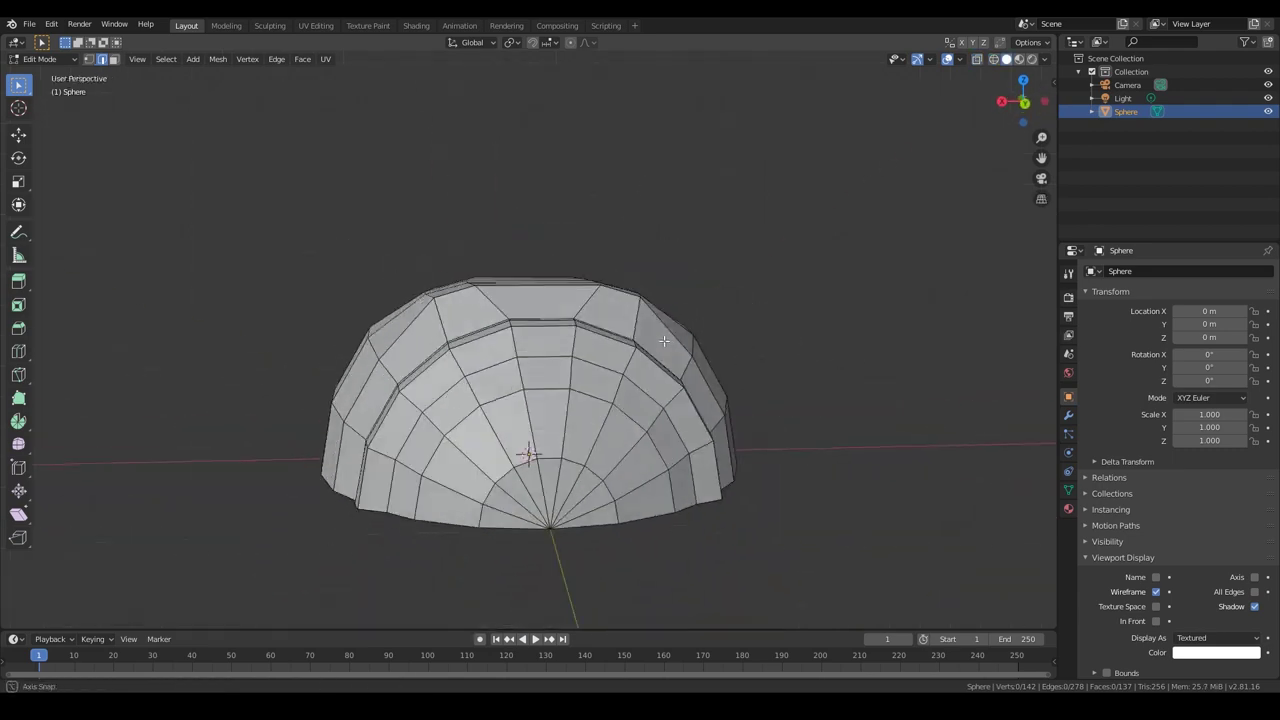
click(448, 270)
key(3)
alt+click(614, 291)
mouse_move(614, 291)
middle_down()
mouse_move(751, 277)
mouse_move(700, 240)
mouse_move(731, 214)
middle_up()
key(s)
click(640, 259)
middle_drag(640, 259, 675, 317)
click(675, 317)
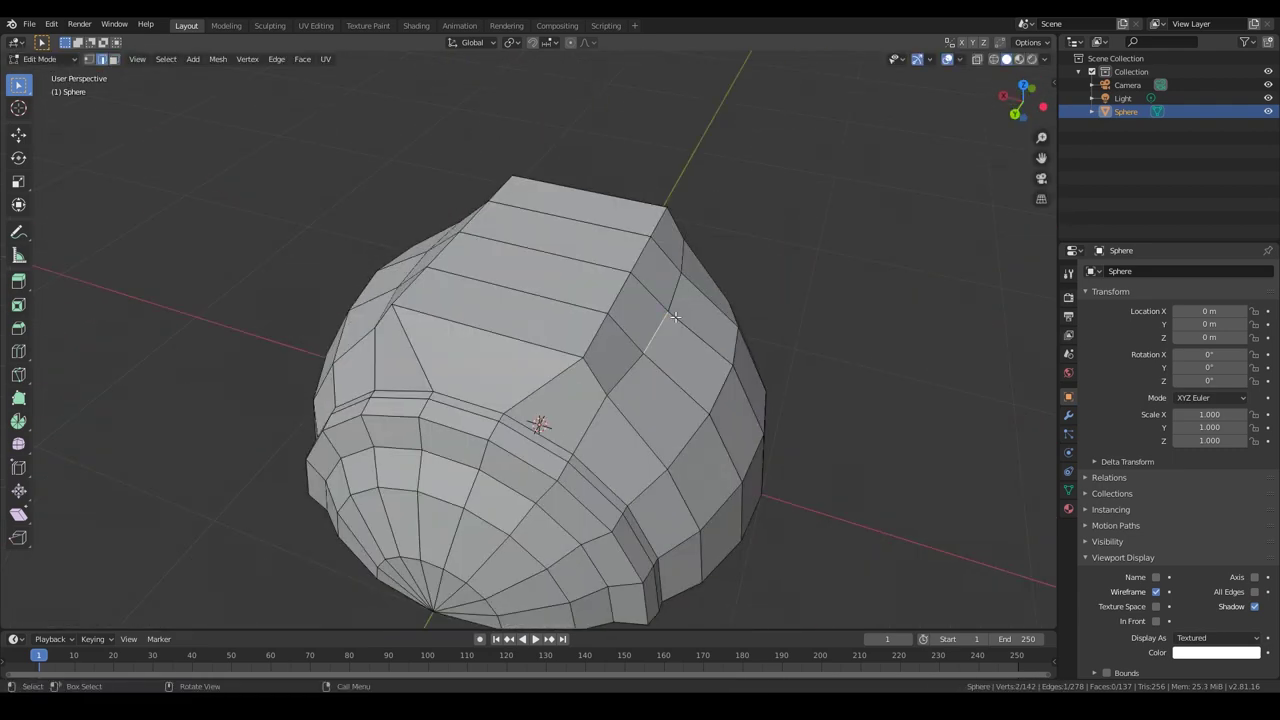
key(Escape)
Undo the attempt and scale the top strip along X from the front view.
mouse_move(697, 372)
middle_down()
mouse_move(515, 455)
mouse_move(540, 440)
middle_up()
key(1)
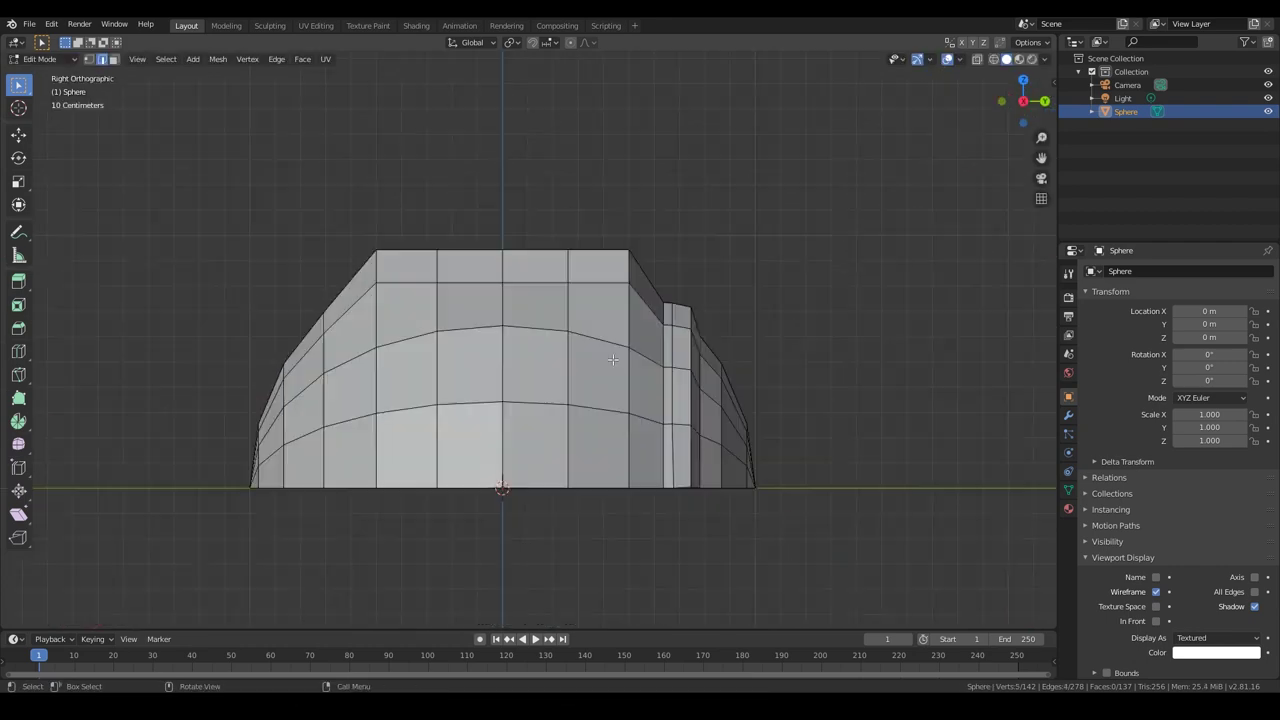
key(ctrl+z)
mouse_move(668, 342)
middle_down()
mouse_move(815, 383)
mouse_move(600, 414)
mouse_move(590, 480)
middle_up()
key(s)
key(x)
click(815, 383)
Inset the four top faces, then raise and scale the inset faces slightly.
alt+click(600, 330)
key(i)
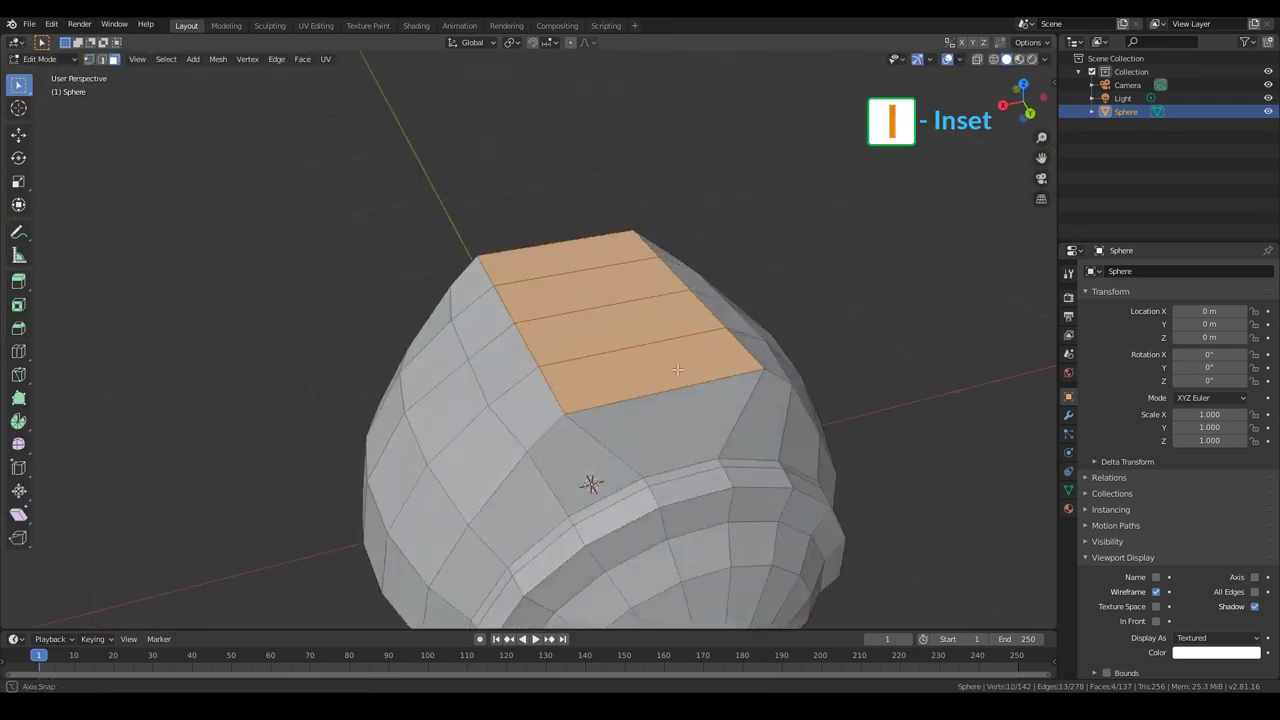
click(685, 440)
mouse_move(685, 440)
middle_down()
mouse_move(691, 428)
mouse_move(843, 408)
mouse_move(531, 414)
mouse_move(545, 278)
mouse_move(620, 300)
mouse_move(746, 247)
mouse_move(560, 420)
mouse_move(478, 291)
mouse_move(474, 317)
middle_up()
key(g)
key(z)
click(700, 430)
key(s)
click(702, 432)
Delete a small stray top face and add a centred loop cut.
key(alt+a)
click(545, 278)
key(x)
click(746, 249)
mouse_move(637, 392)
middle_down()
mouse_move(591, 397)
mouse_move(532, 477)
mouse_move(686, 380)
mouse_move(514, 443)
mouse_move(475, 253)
middle_up()
click(629, 412)
right_click(629, 412)
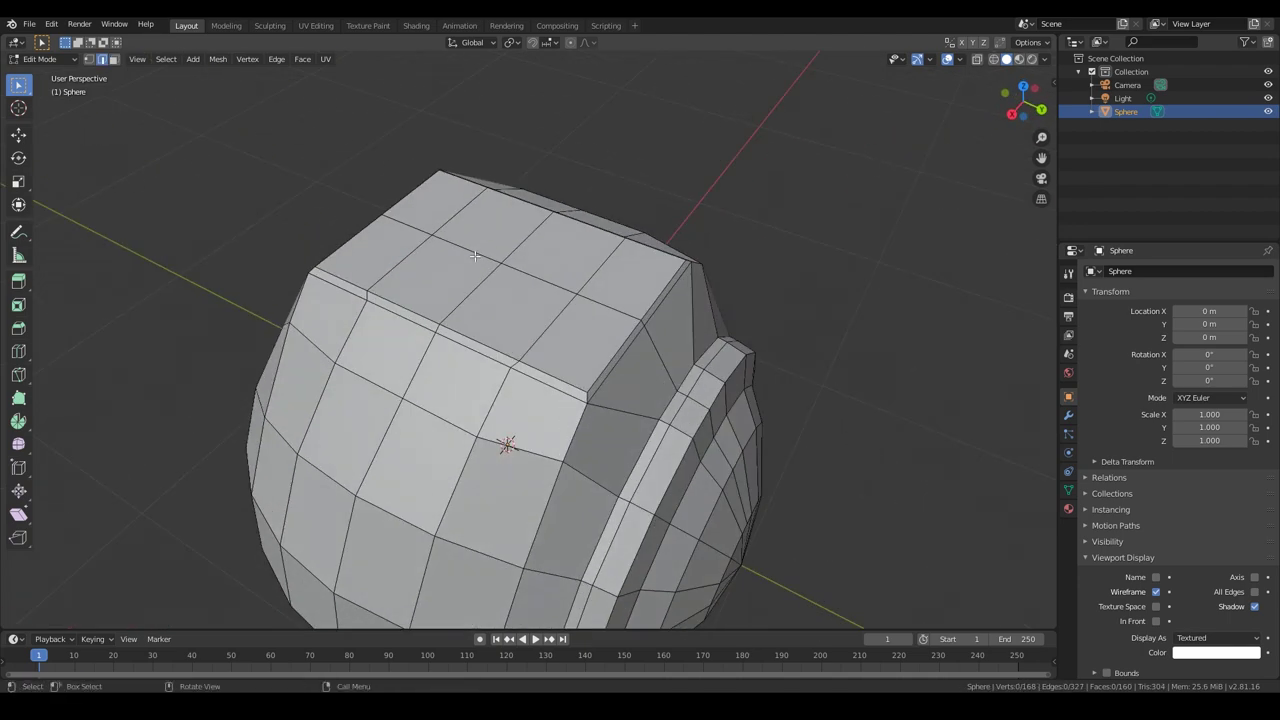
Round the top faces with LoopTools Circle and scale the circle smaller.
key(i)
click(450, 292)
right_click(450, 292)
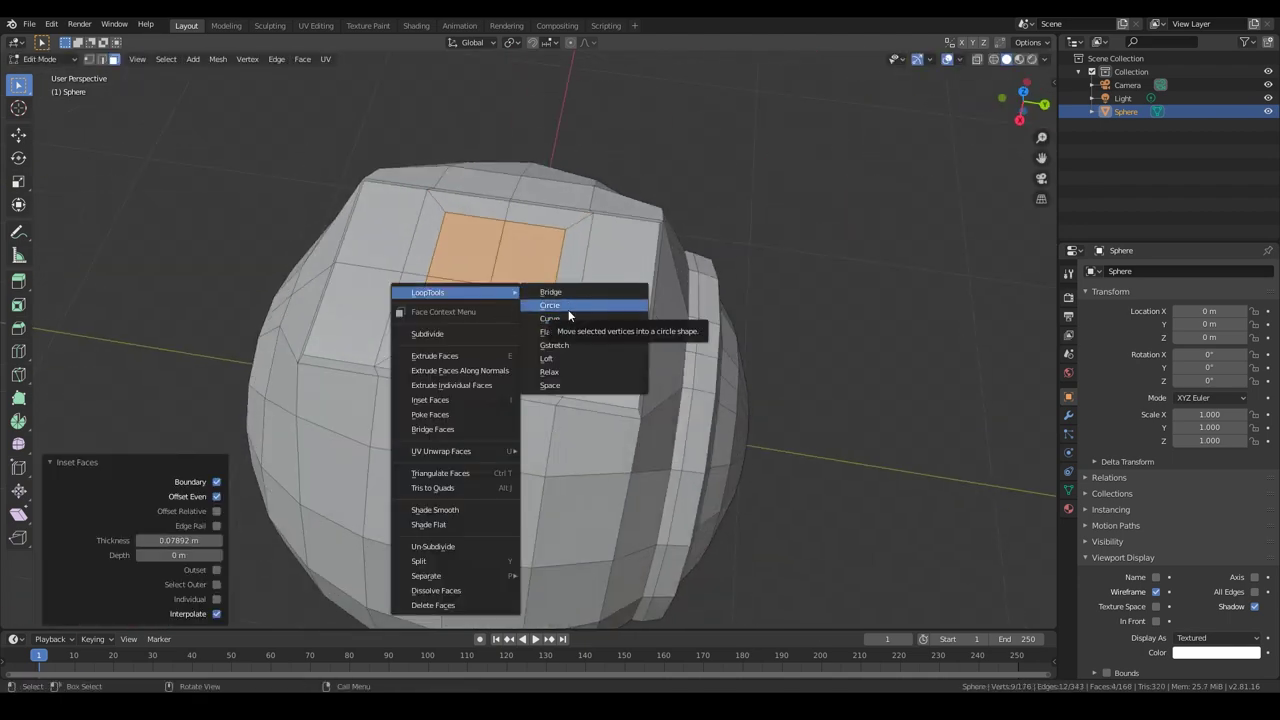
click(568, 312)
key(s)
click(614, 343)
Inset the circular faces into a ring and move them slightly along Z.
mouse_move(614, 343)
middle_down()
mouse_move(548, 295)
mouse_move(566, 301)
mouse_move(527, 366)
middle_up()
key(i)
click(590, 321)
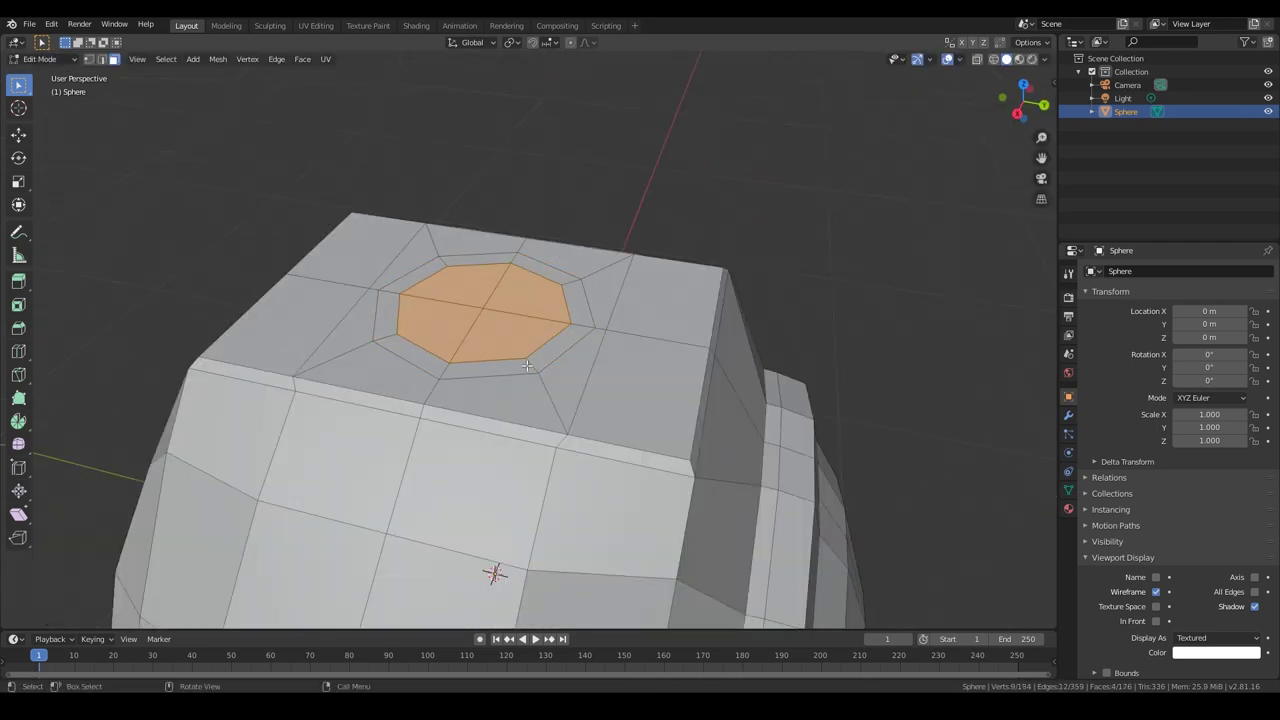
click(545, 336)
key(g)
key(z)
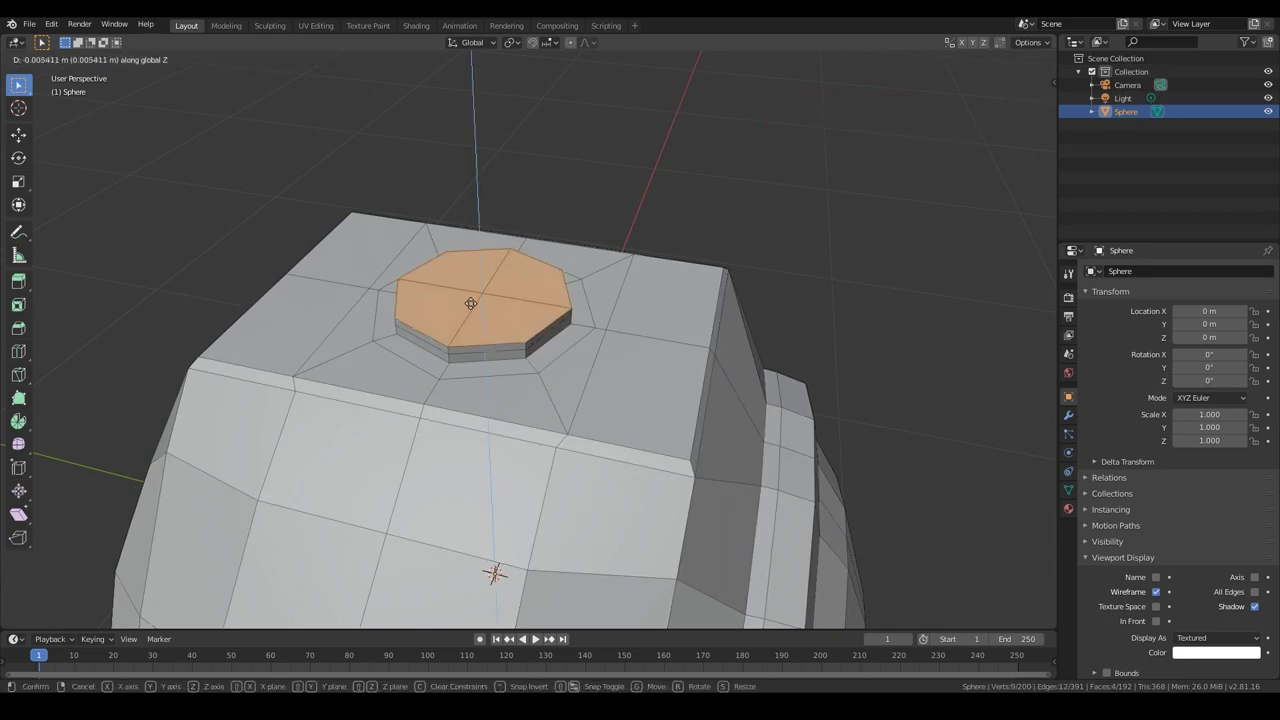
click(471, 307)
mouse_move(471, 307)
middle_down()
mouse_move(526, 324)
mouse_move(617, 318)
middle_up()
scroll(526, 324, up, 2)
Extrude the top face upward into a prism and inset its top, scaling it to 0.921.
key(e)
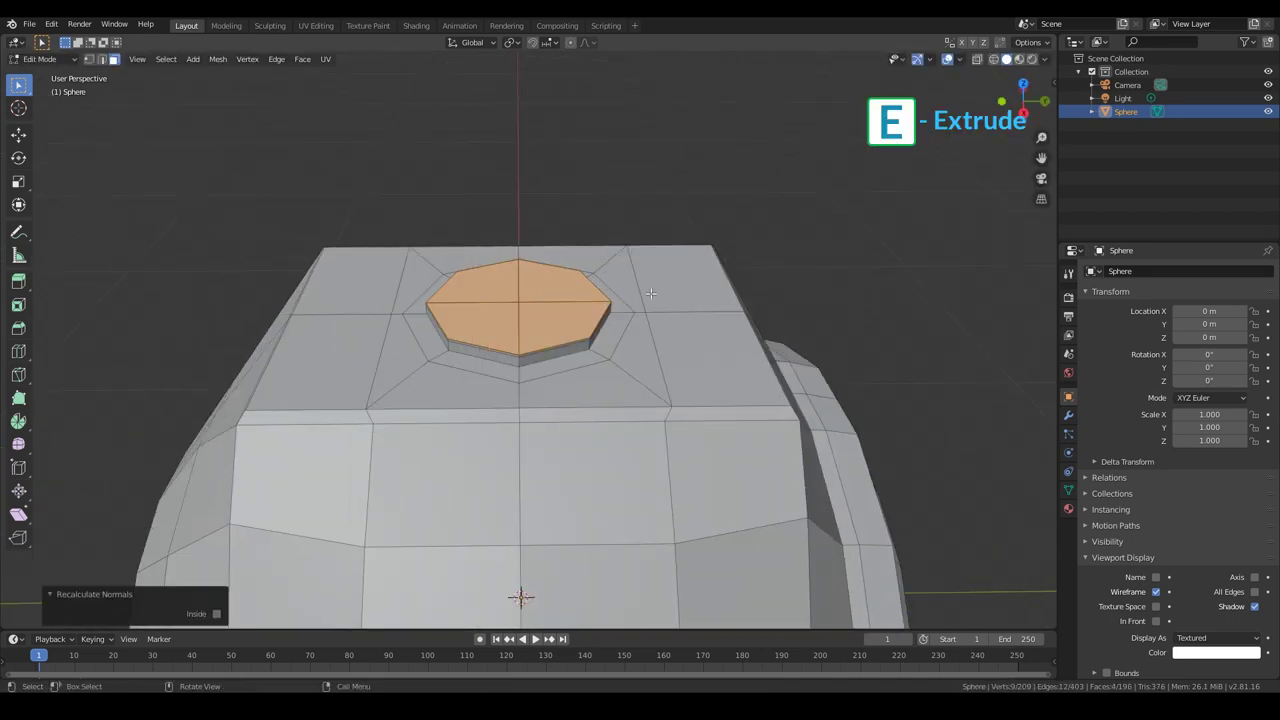
key(Return)
key(KP_3)
key(g)
key(z)
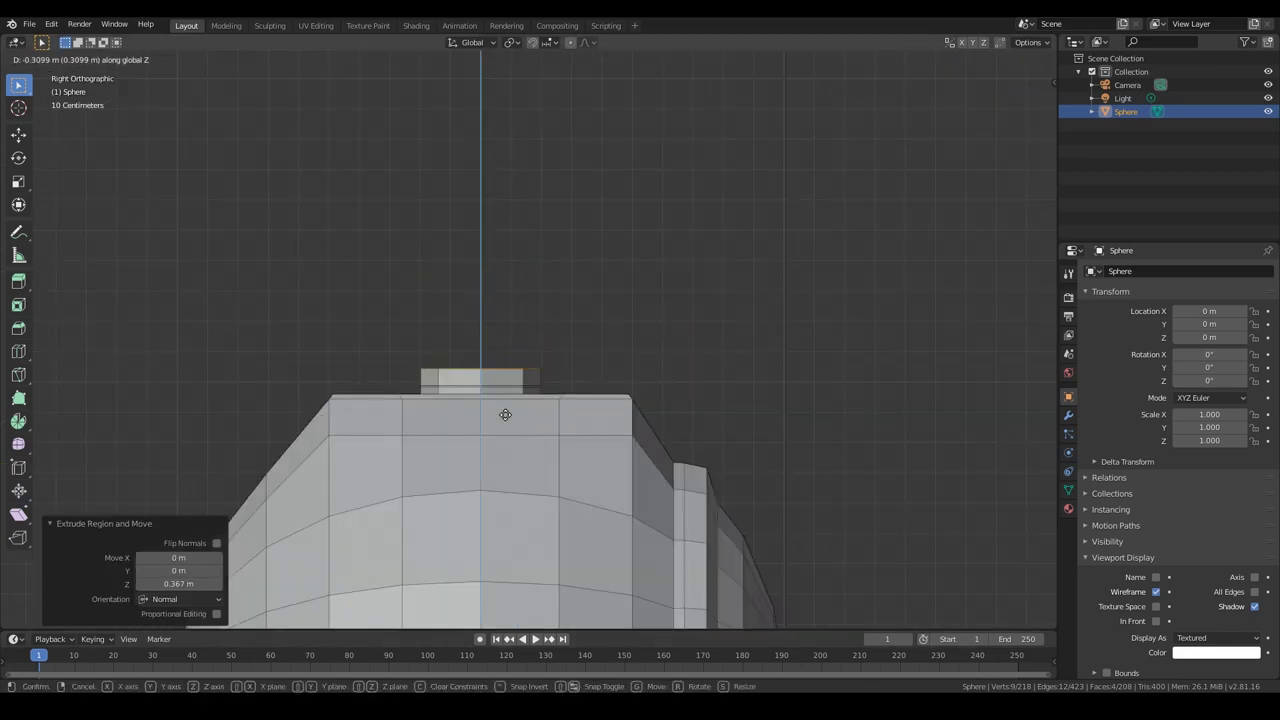
click(506, 420)
middle_drag(506, 420, 520, 460)
key(i)
click(525, 470)
key(s)
click(531, 476)
Extrude the inset face upward, taper it inward to 0.828, and extrude the stem again.
key(KP_3)
key(e)
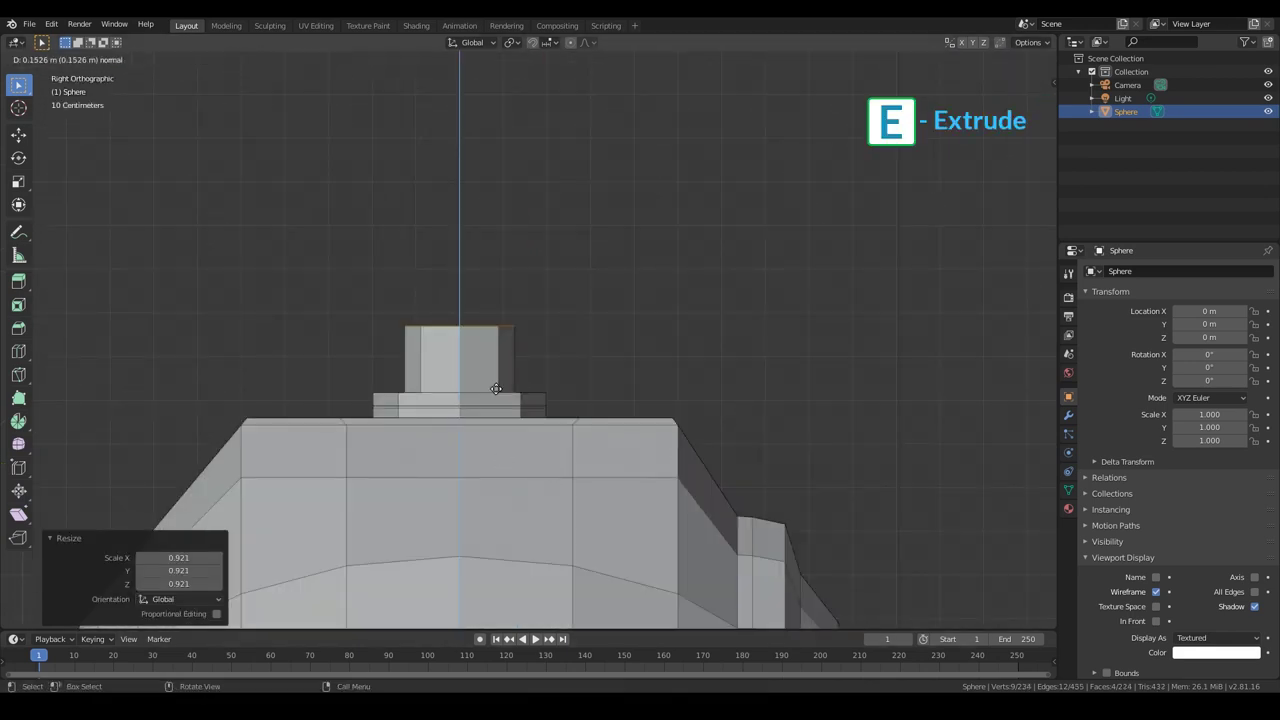
click(505, 337)
scroll(490, 329, up, 2)
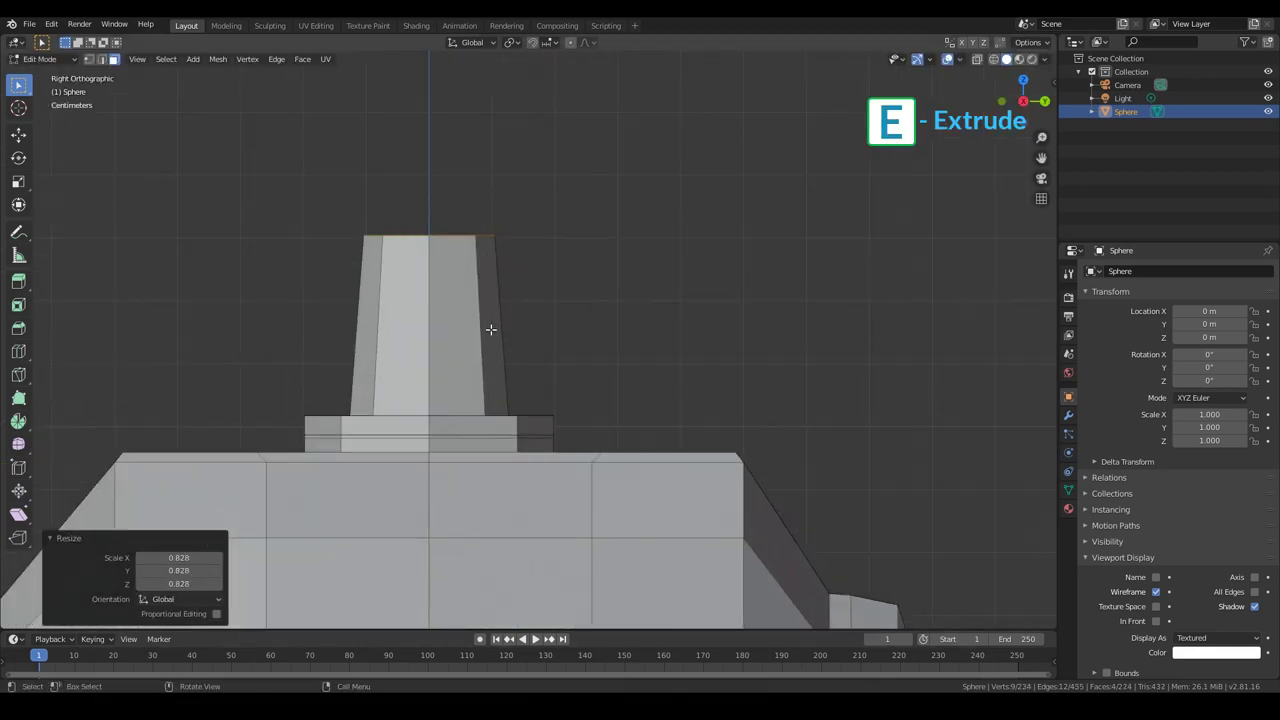
click(460, 275)
key(alt+e)
click(443, 237)
Shape the new top into a cap, lower it, and scale it narrower in wireframe view.
middle_drag(443, 237, 487, 303)
key(KP_3)
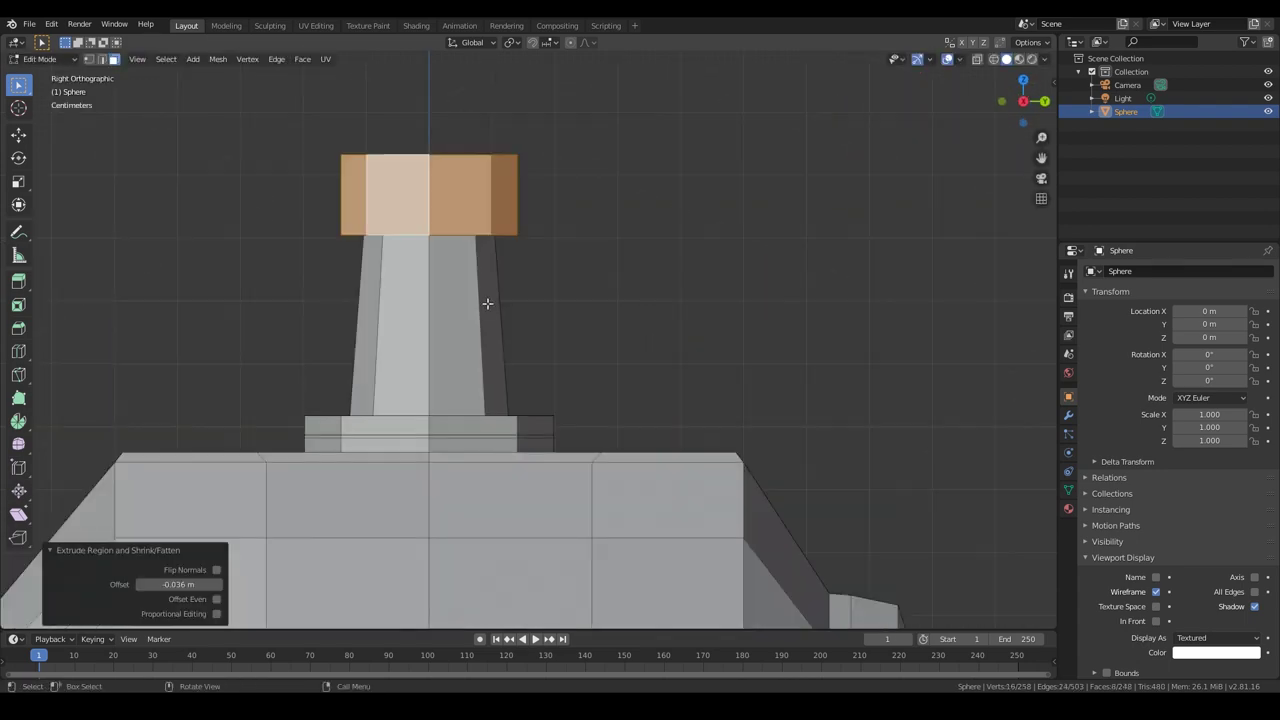
key(shift+z)
key(g)
click(586, 300)
middle_drag(586, 300, 426, 279)
key(KP_3)
key(shift+z)
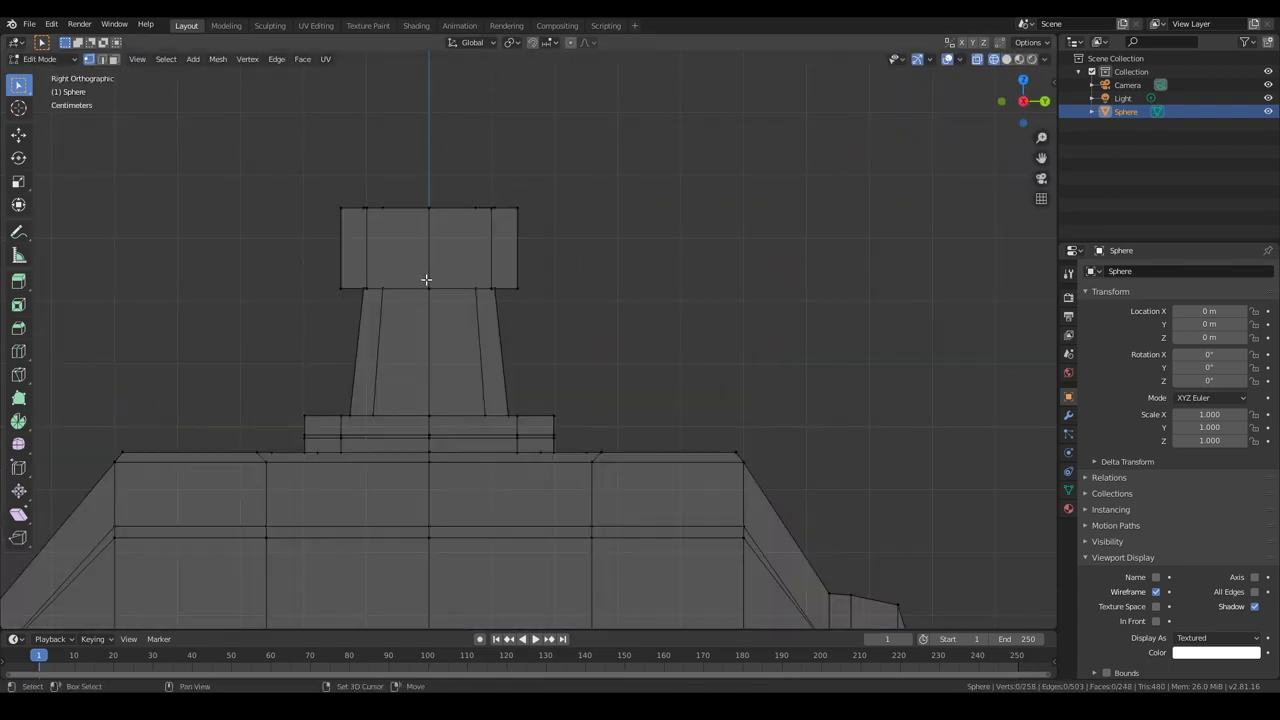
key(ctrl+z)
key(s)
click(575, 325)
Add a widened edge loop near the stem top and size the cap to 0.948, moving it vertically.
key(ctrl+r)
click(533, 313)
key(s)
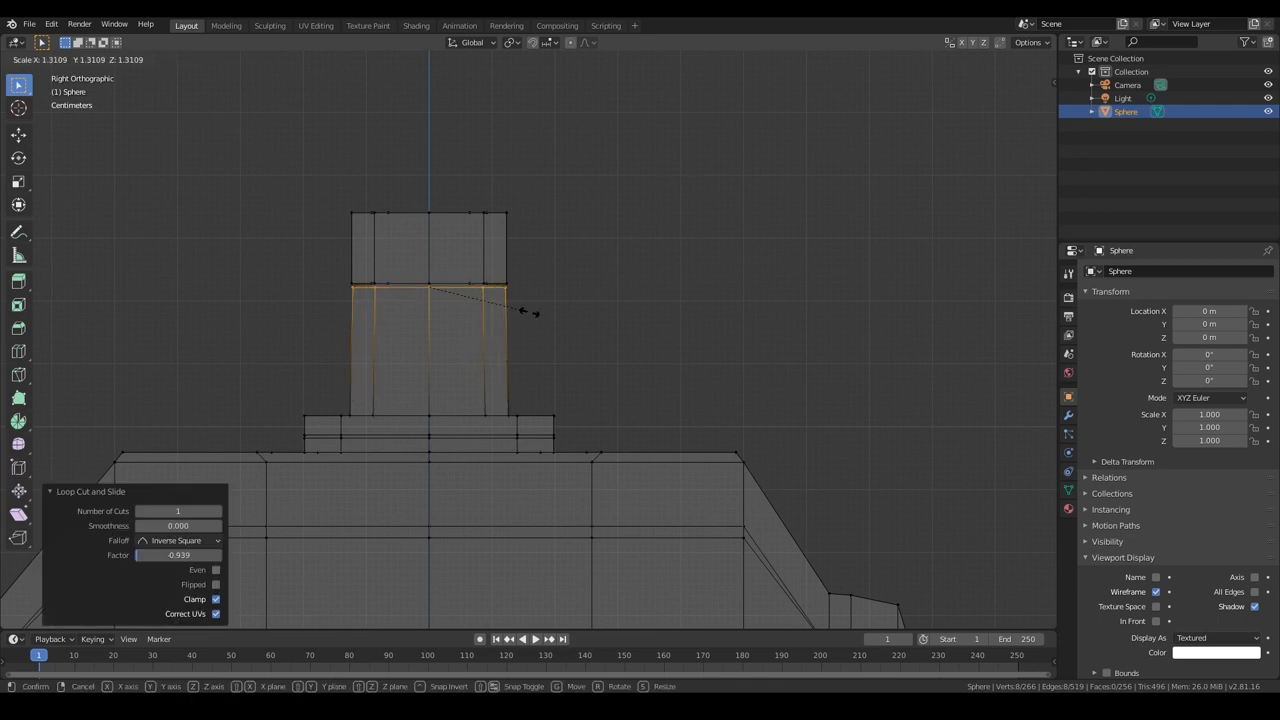
click(527, 311)
drag(298, 164, 596, 292)
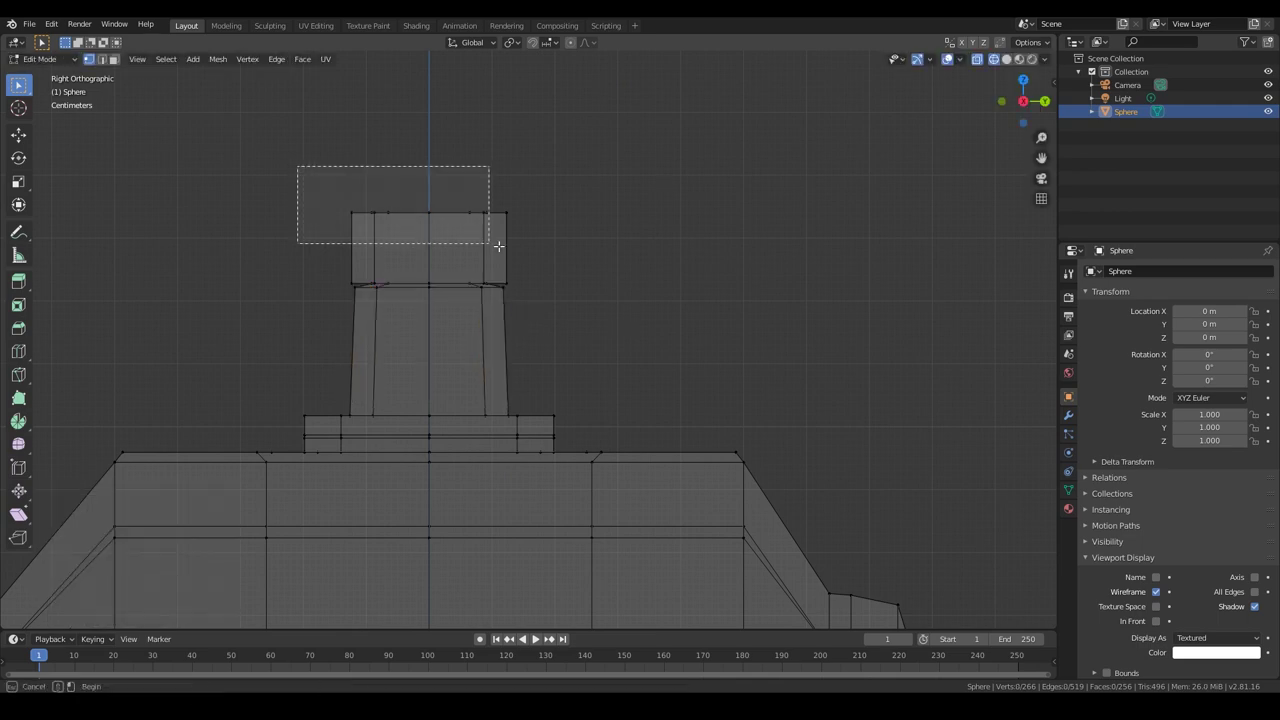
click(616, 308)
key(g)
key(z)
key(alt+a)
Inset the stem's top face and raise it slightly.
middle_drag(601, 322, 375, 281)
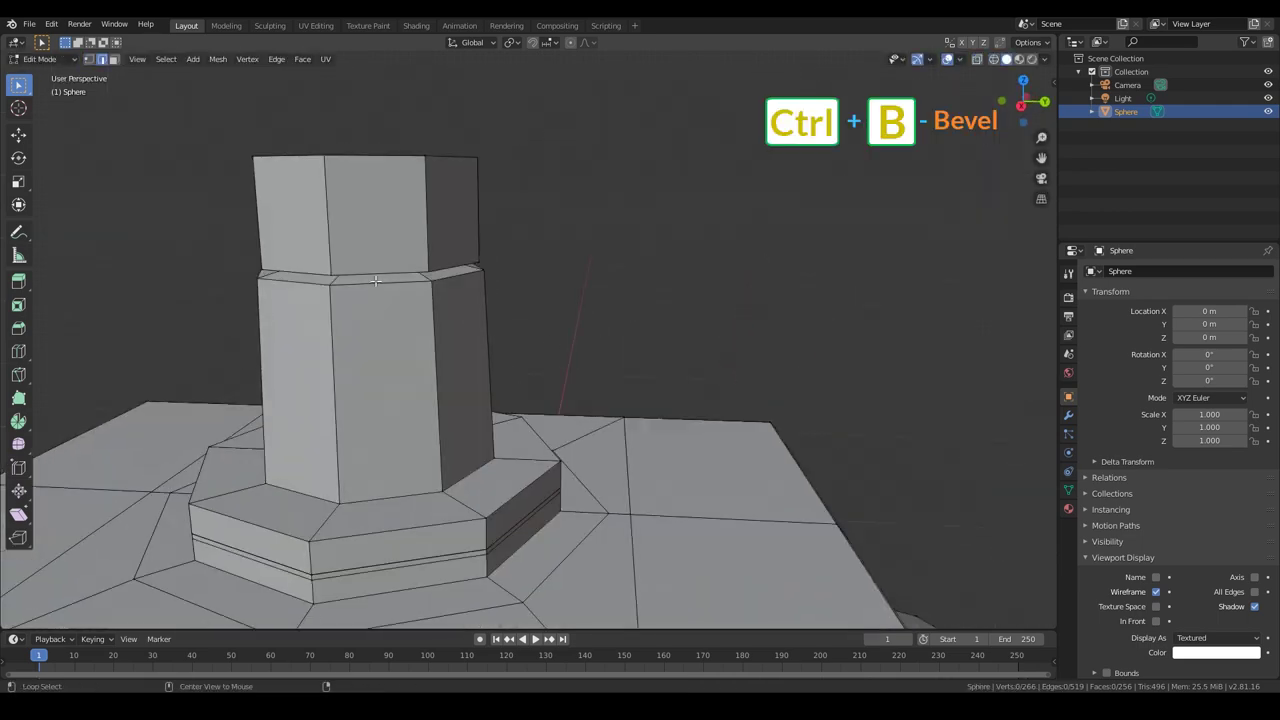
click(523, 425)
key(e)
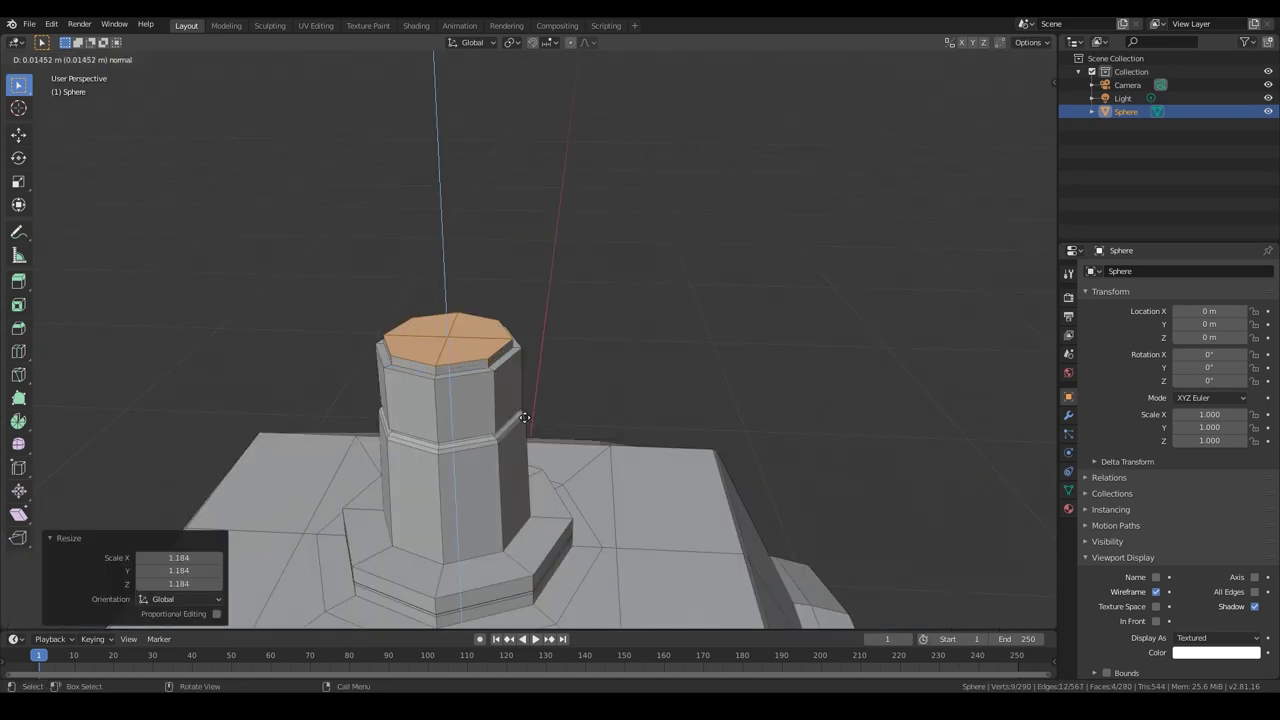
click(514, 424)
key(KP_3)
key(e)
click(476, 409)
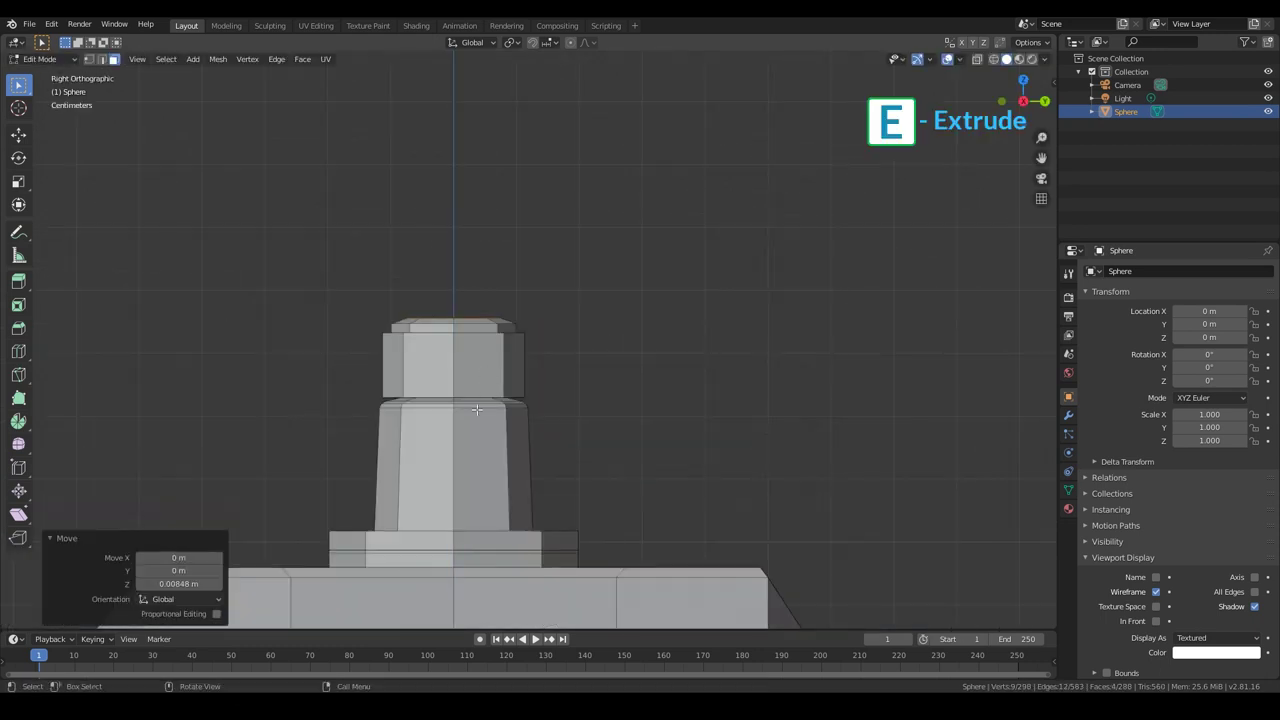
click(489, 327)
Add two edge loops around the top section of the stem.
key(ctrl+z)
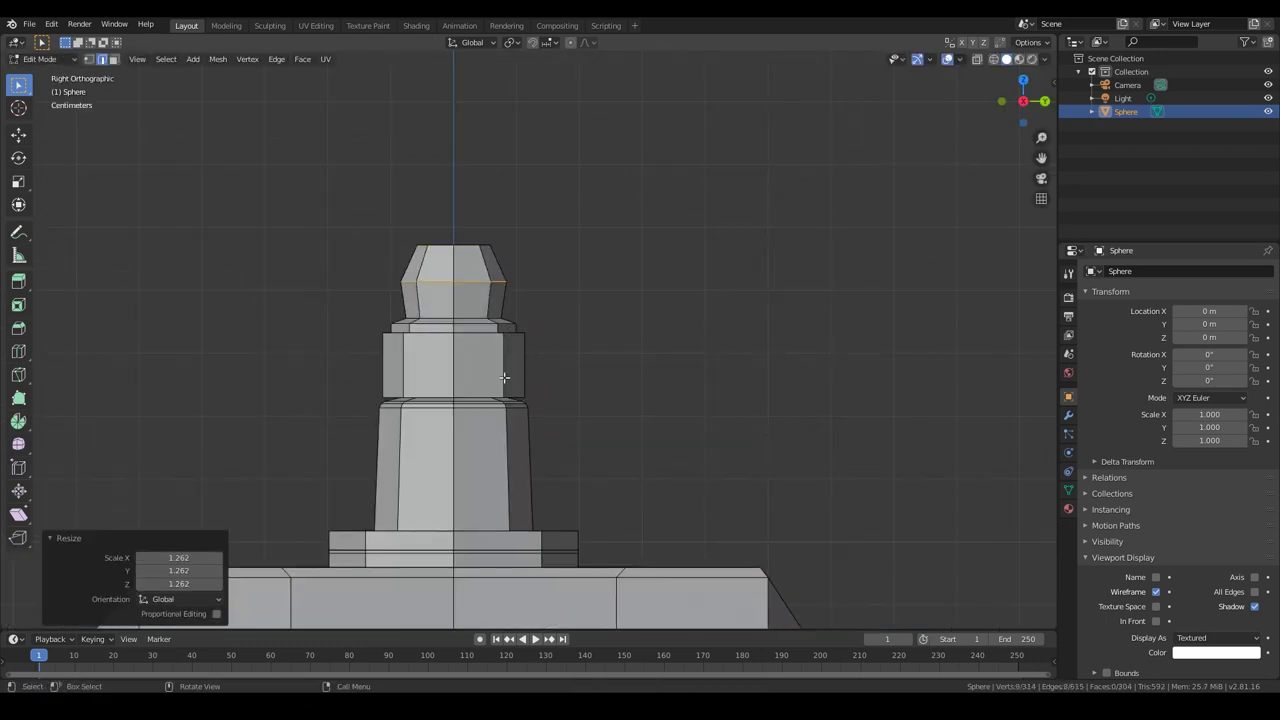
key(ctrl+r)
scroll(513, 313, up, 1)
click(513, 313)
click(513, 313)
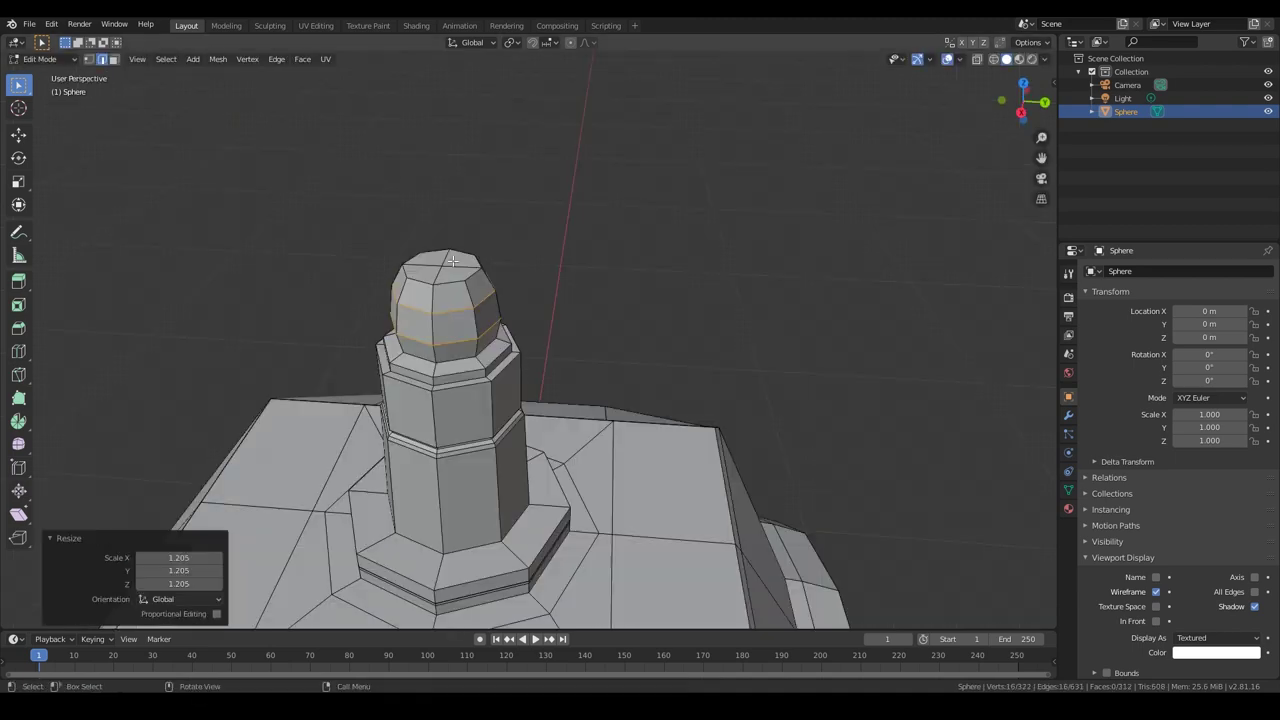
Extrude the top upward, rescale it, and extrude the faces outward along their normals.
key(KP_3)
key(e)
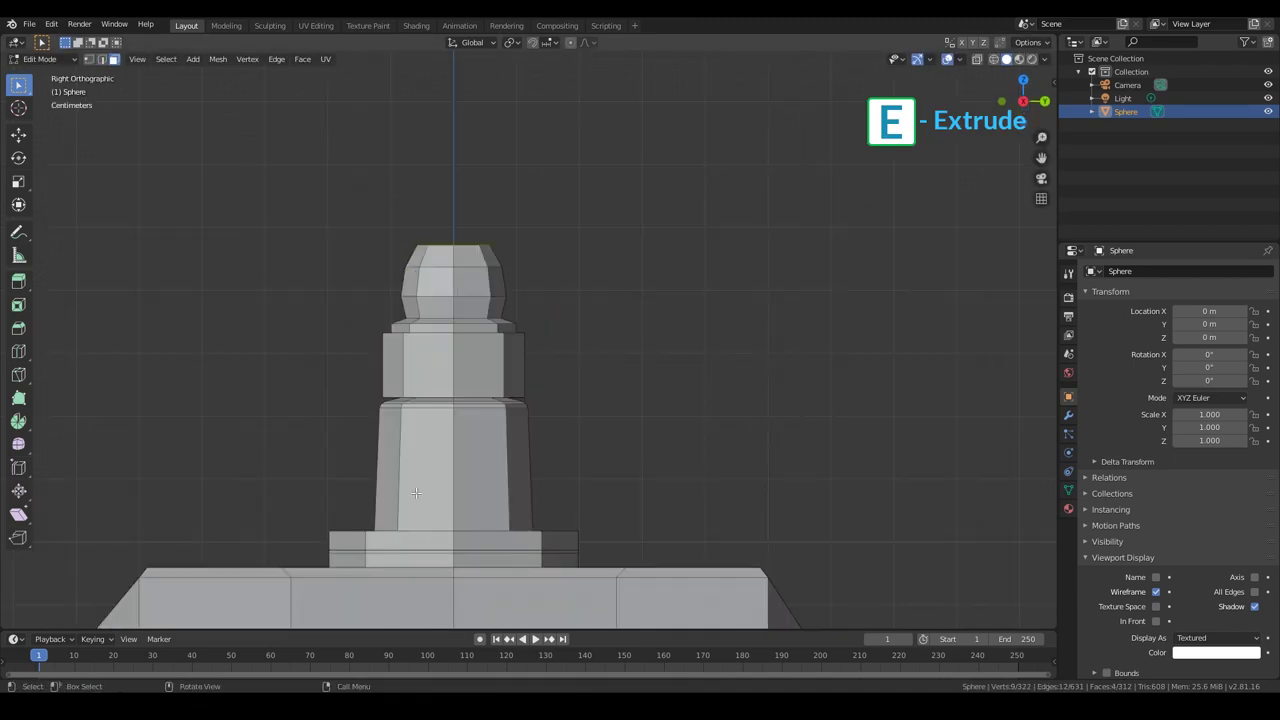
click(447, 319)
click(456, 250)
key(alt+e)
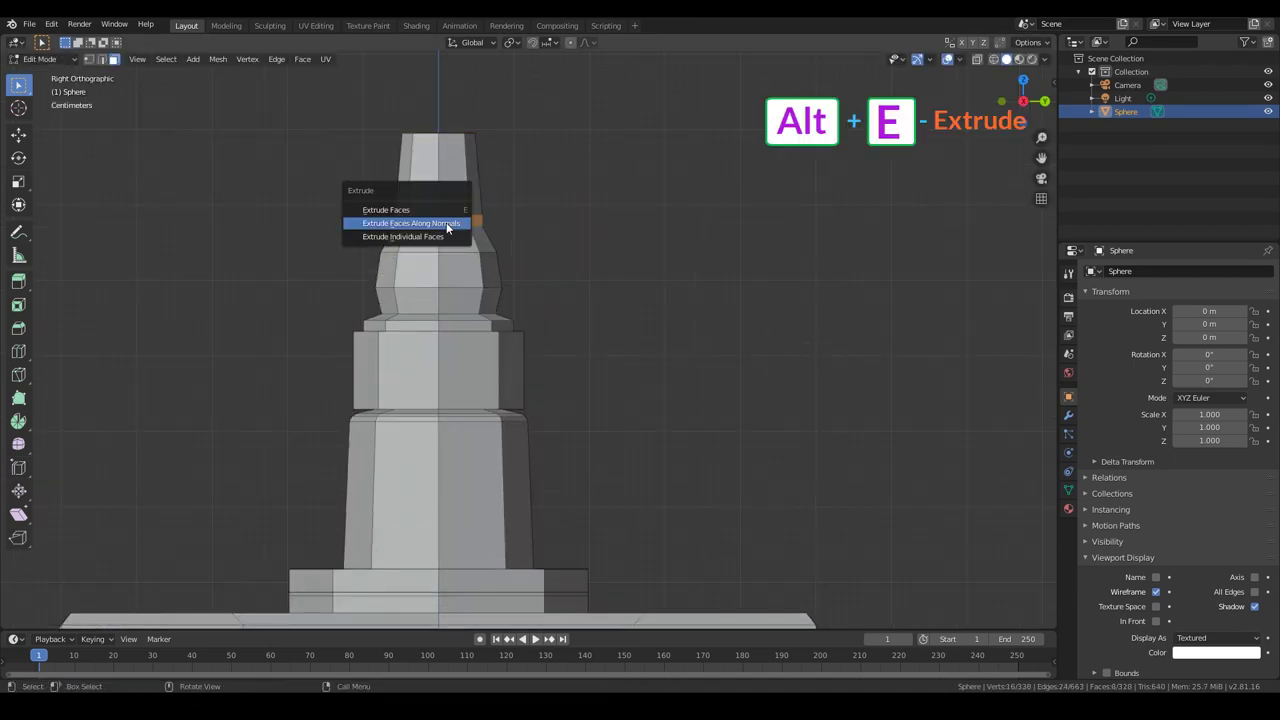
click(449, 223)
click(440, 220)
middle_drag(440, 220, 425, 283)
Add a final edge loop around the stem and box-select the body's front panel section.
key(ctrl+r)
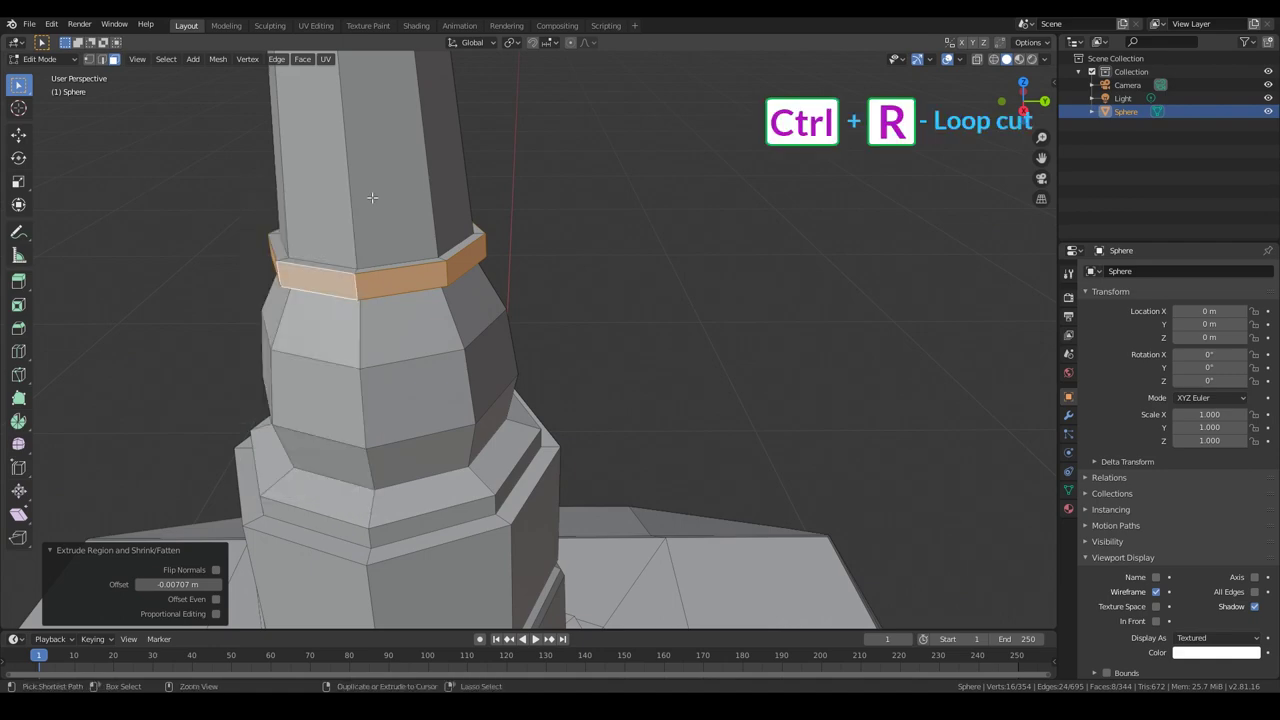
click(407, 185)
click(473, 159)
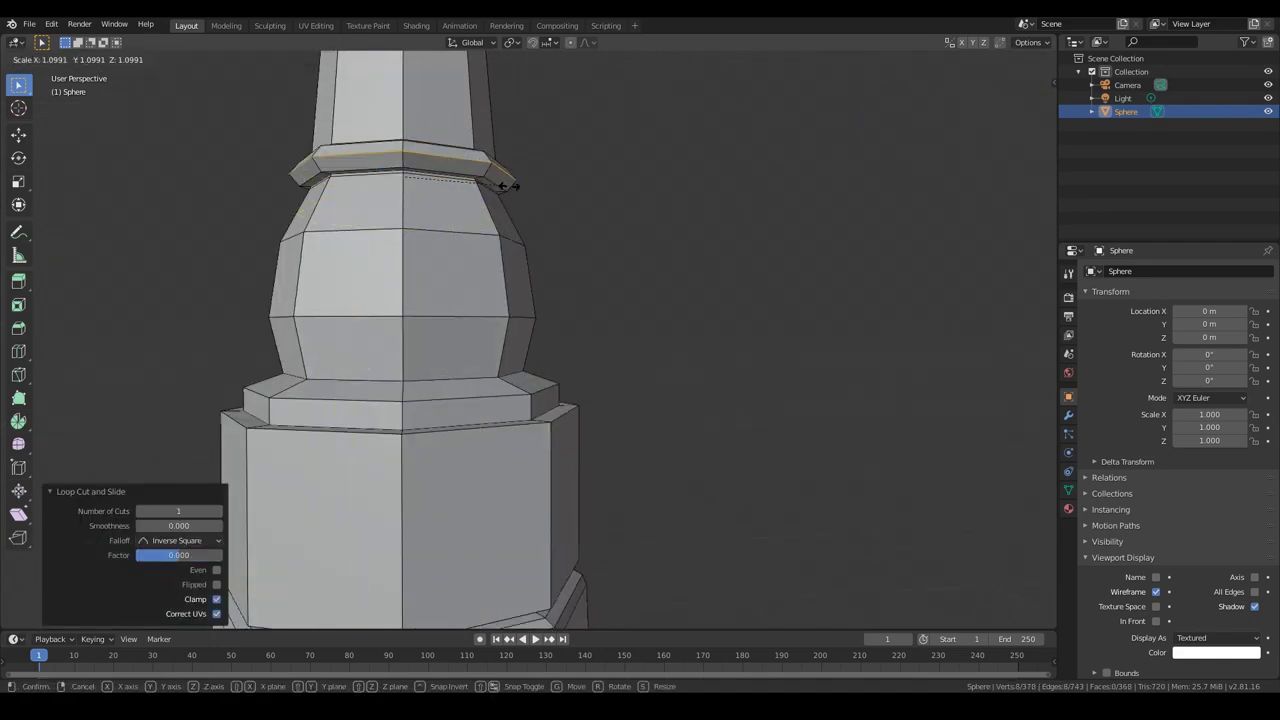
middle_drag(473, 159, 594, 283)
key(KP_3)
drag(630, 240, 751, 528)
Resize the front panel and shift its edge loop along the Y axis.
key(g)
key(s)
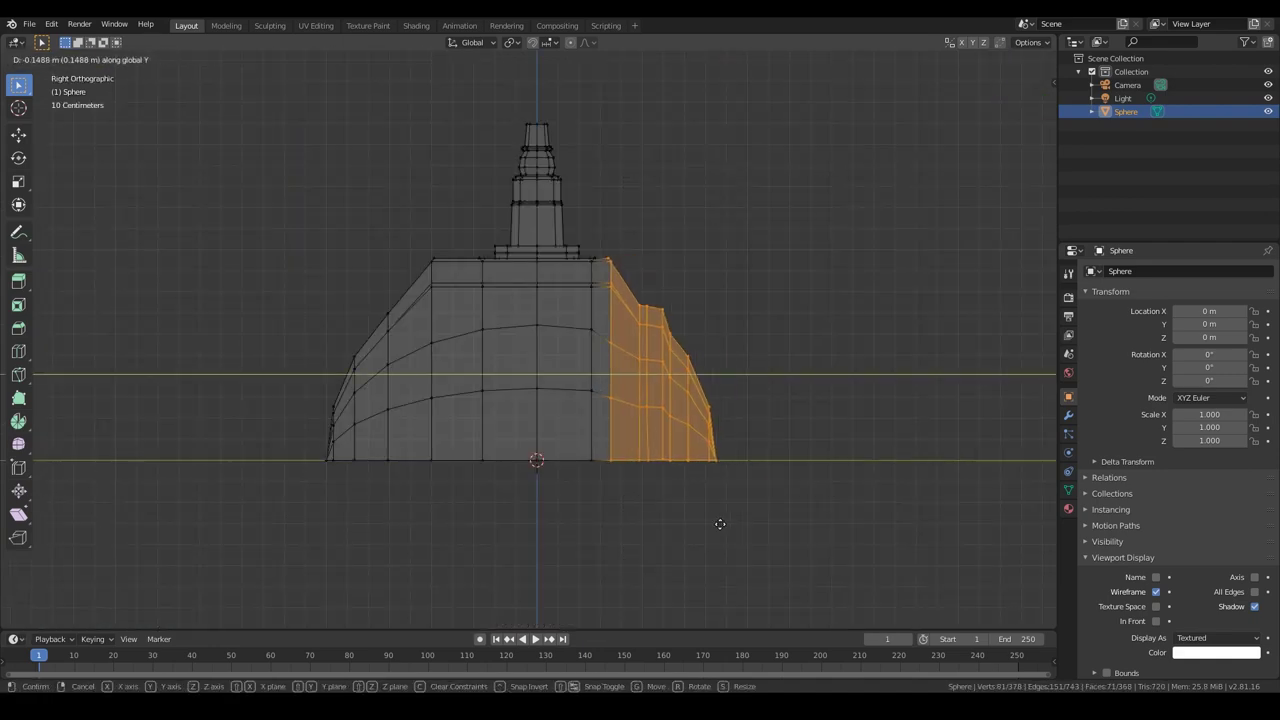
click(751, 528)
middle_drag(751, 528, 737, 294)
key(KP_3)
key(g)
key(y)
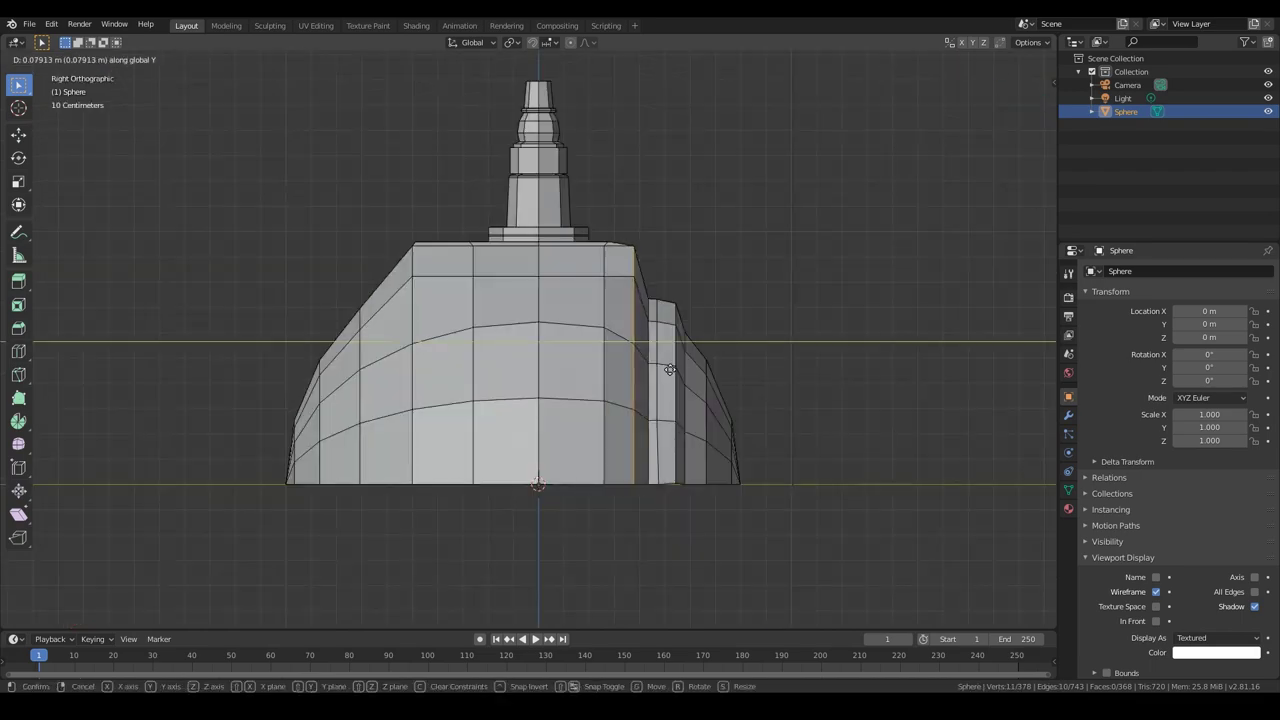
middle_drag(805, 356, 610, 327)
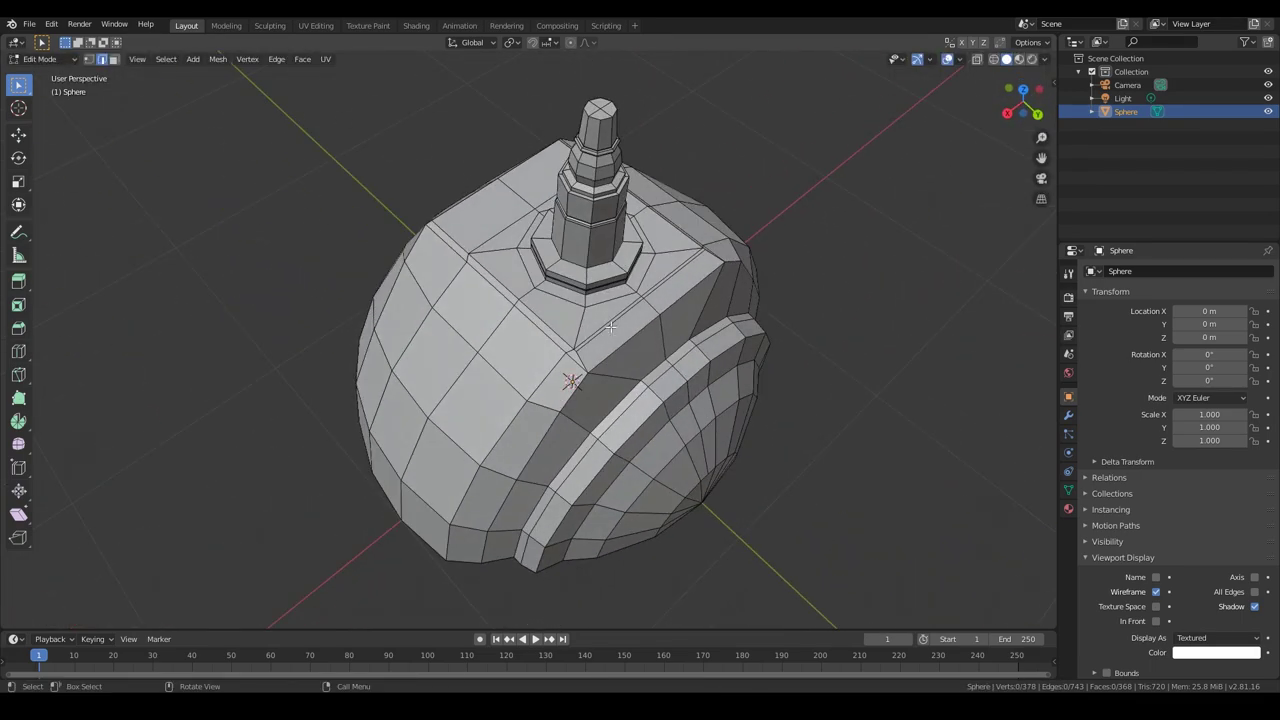
middle_drag(668, 283, 846, 294)
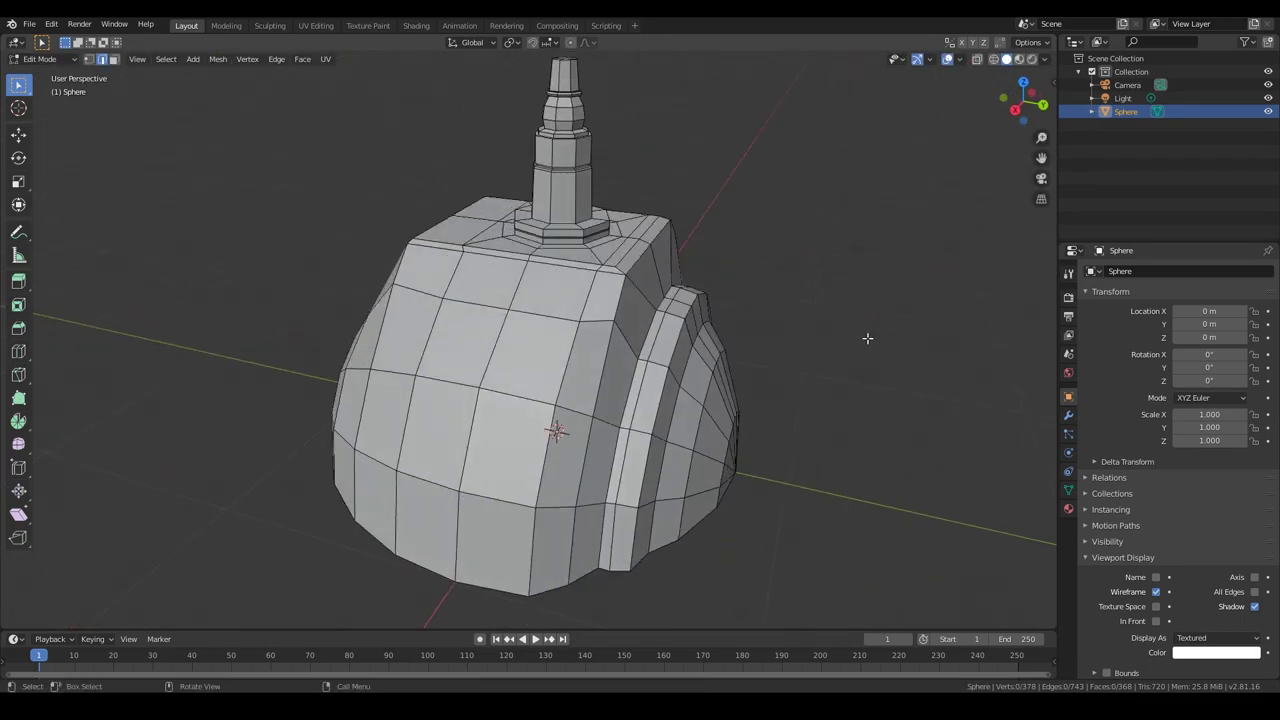
middle_drag(866, 340, 470, 446)
Add an edge loop across the front panel and open the edge actions menu.
key(ctrl+r)
click(500, 330)
mouse_move(500, 330)
middle_down()
mouse_move(900, 386)
mouse_move(640, 440)
middle_up()
click(630, 410)
right_click(661, 504)
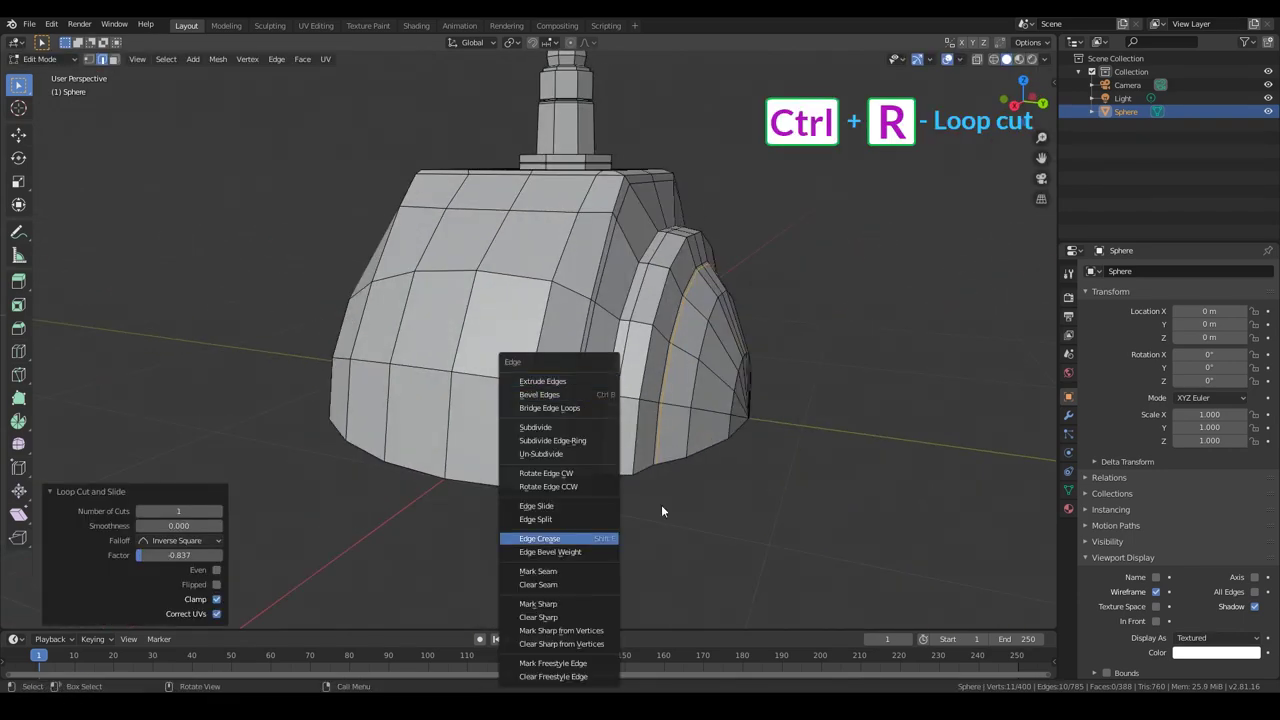
mouse_move(590, 390)
middle_down()
mouse_move(843, 547)
mouse_move(766, 563)
mouse_move(806, 529)
mouse_move(662, 332)
middle_up()
Switch to the front view and box-select the left half of the mesh.
key(Tab)
key(KP_1)
key(Tab)
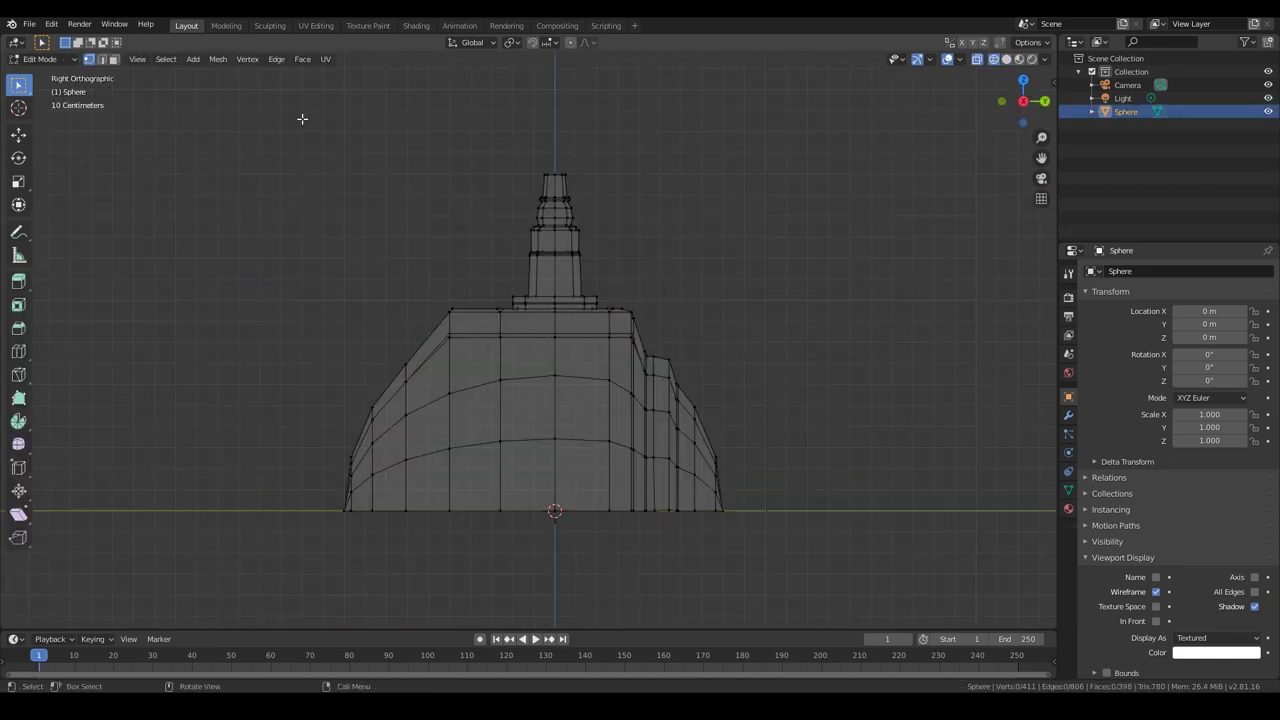
drag(300, 117, 552, 560)
Delete the vertices of the body's left half.
key(x)
click(503, 577)
key(KP_3)
key(Tab)
Add a Mirror modifier to the body mirroring across the Y axis.
click(1068, 414)
click(1122, 271)
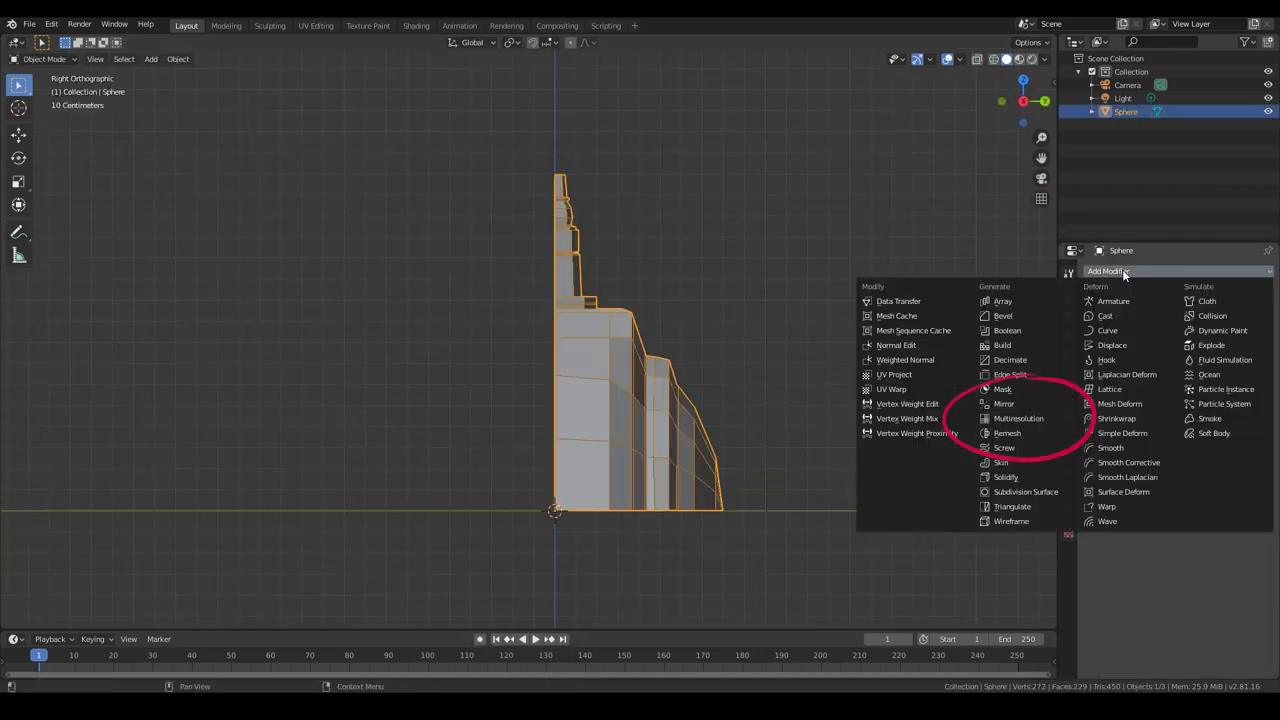
click(1035, 404)
click(1093, 359)
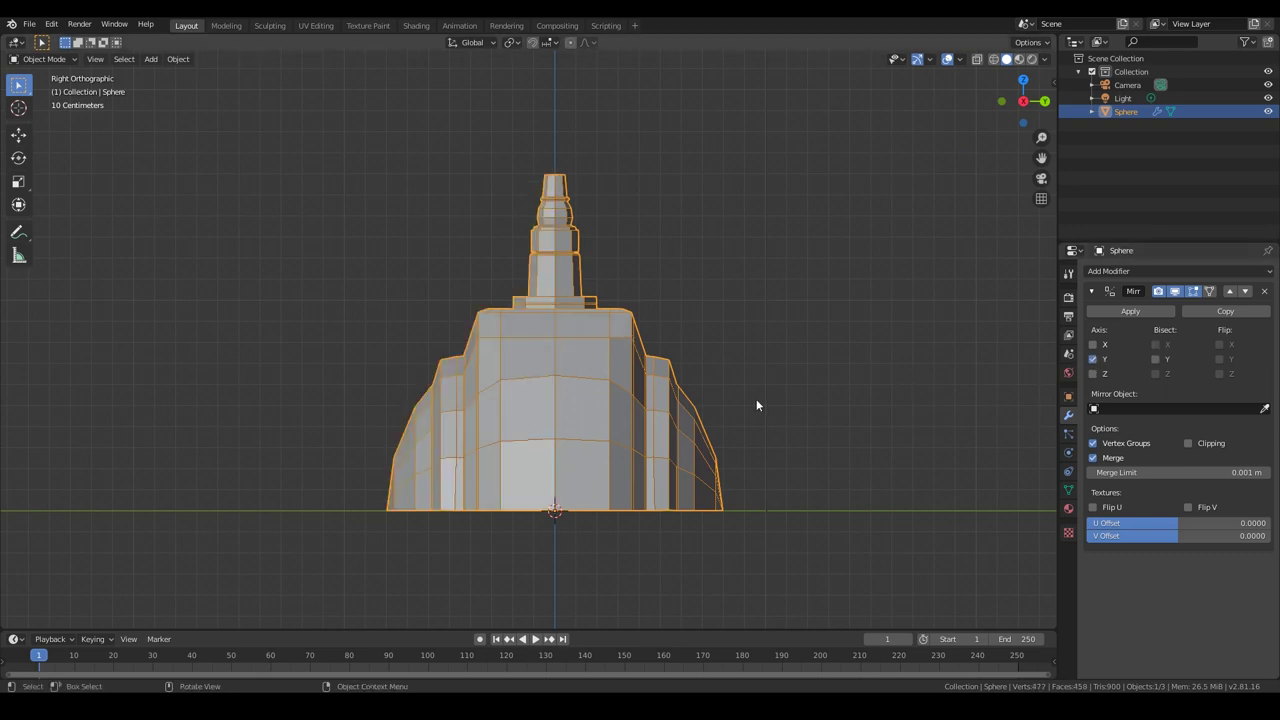
mouse_move(756, 399)
middle_down()
mouse_move(670, 444)
mouse_move(759, 424)
mouse_move(737, 410)
middle_up()
key(KP_3)
Select the front panel's vertices and move them along the Y axis.
key(Tab)
drag(812, 216, 602, 564)
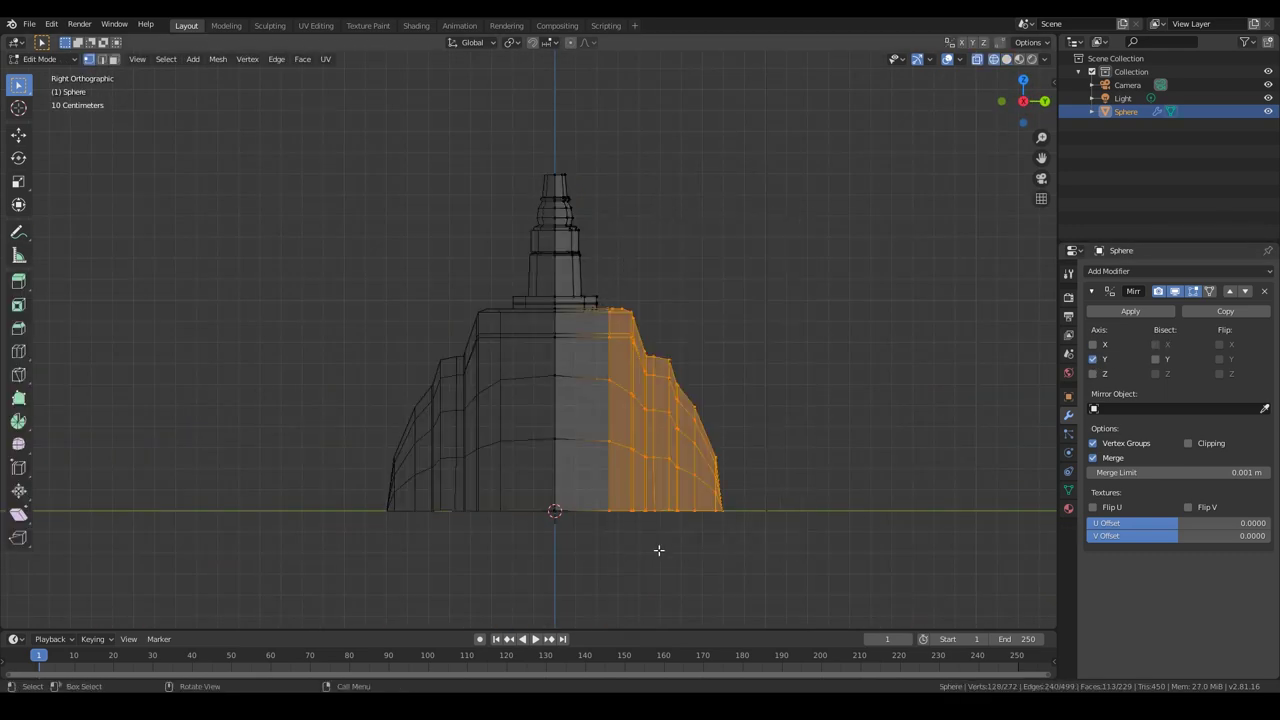
key(g)
key(y)
click(677, 540)
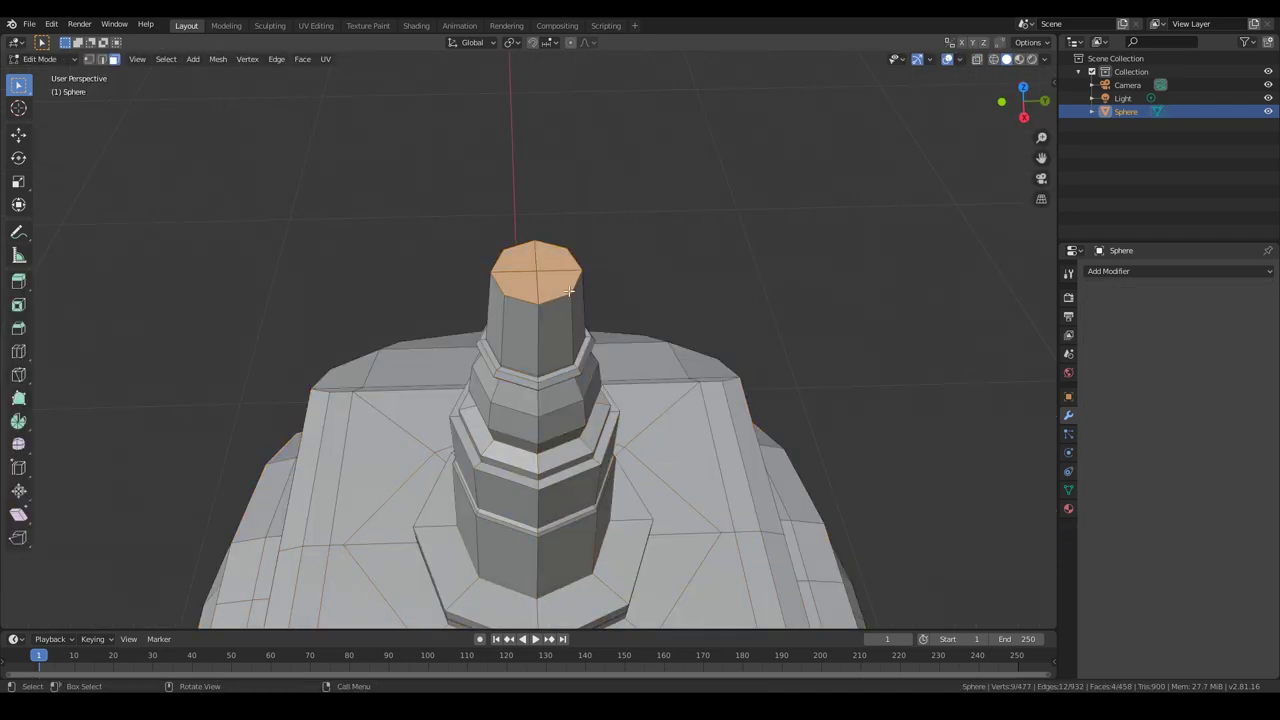
Duplicate the stem's top face and separate it into its own object.
key(KP_3)
mouse_move(565, 282)
middle_down()
mouse_move(641, 263)
mouse_move(570, 312)
middle_up()
key(KP_3)
key(shift+d)
key(Escape)
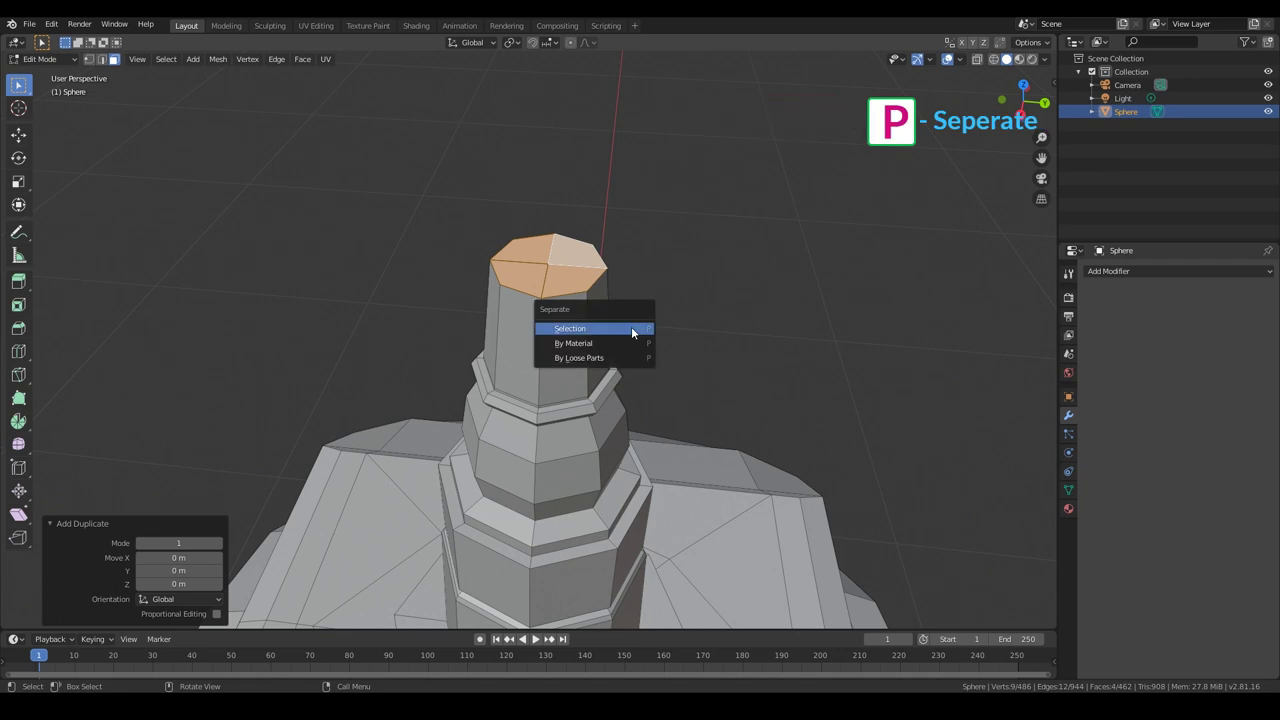
click(631, 330)
key(Tab)
click(547, 285)
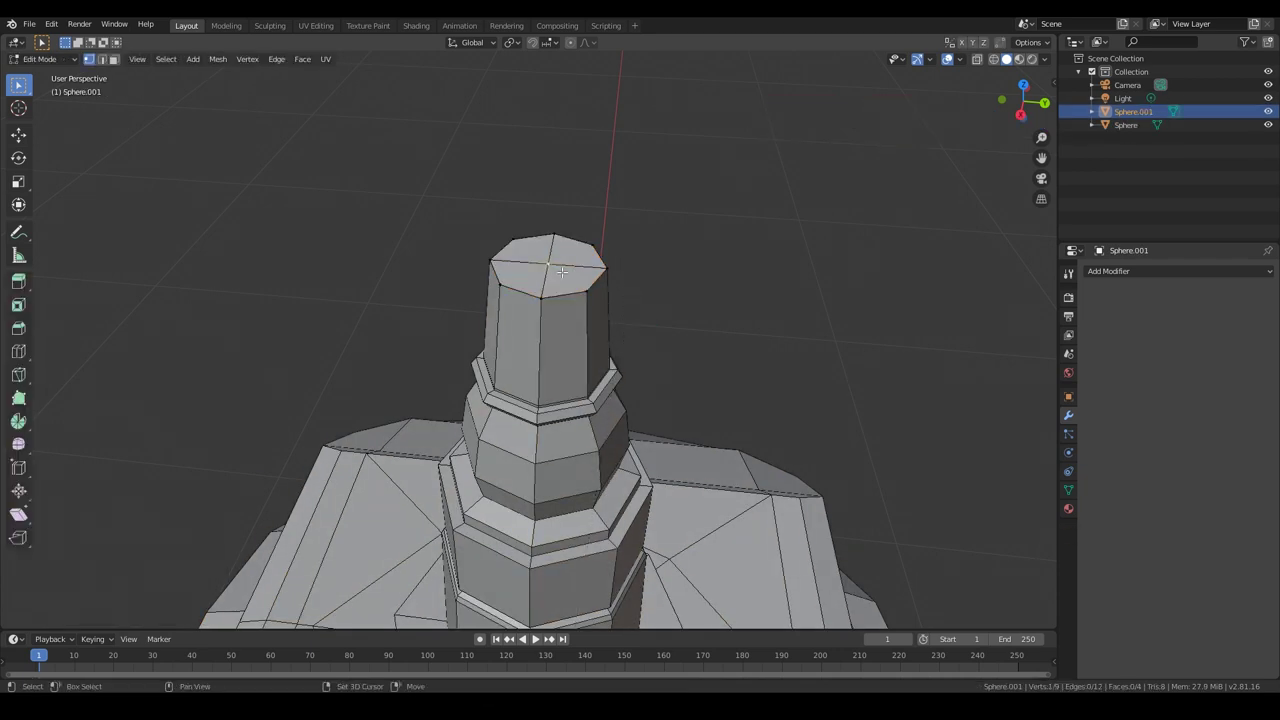
Snap the 3D cursor to the top face centre and set the object's origin there.
key(shift+s)
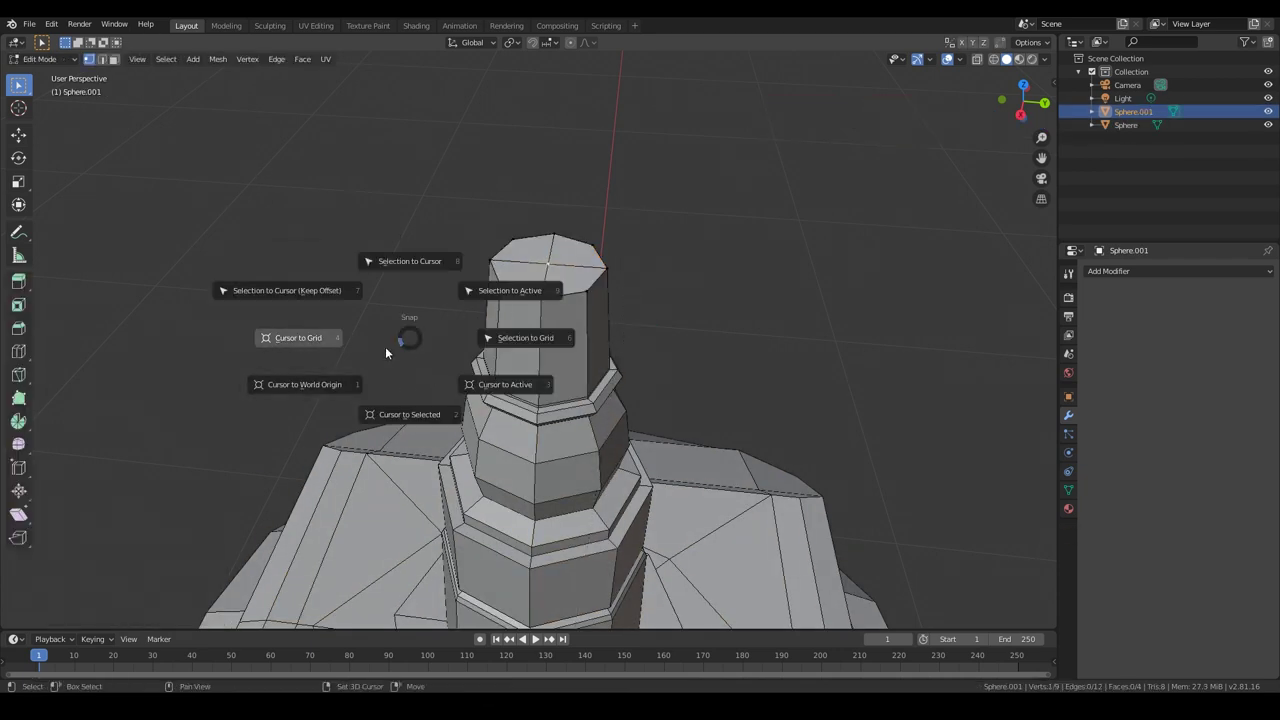
click(410, 410)
click(178, 58)
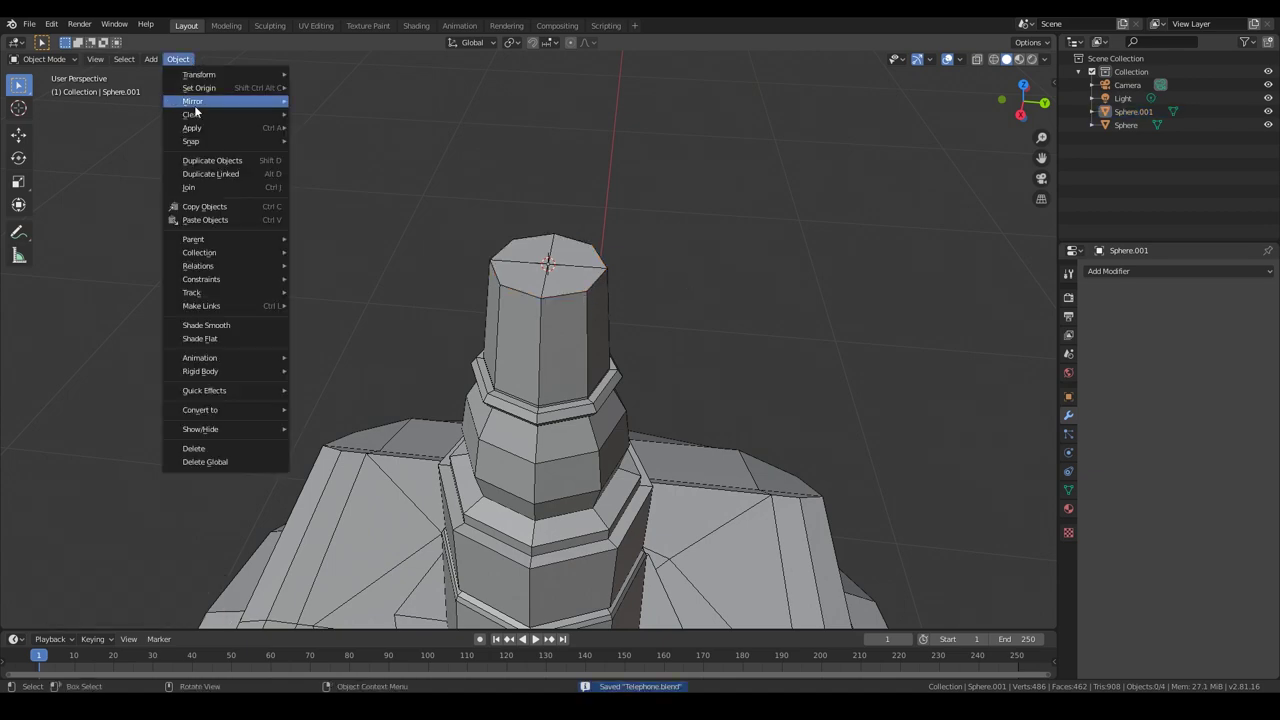
click(371, 117)
Rotate the separated top piece -90° around X with 'rx-90'.
mouse_move(753, 359)
middle_down()
mouse_move(590, 267)
mouse_move(650, 274)
middle_up()
click(583, 249)
text(rx-90)
key(Return)
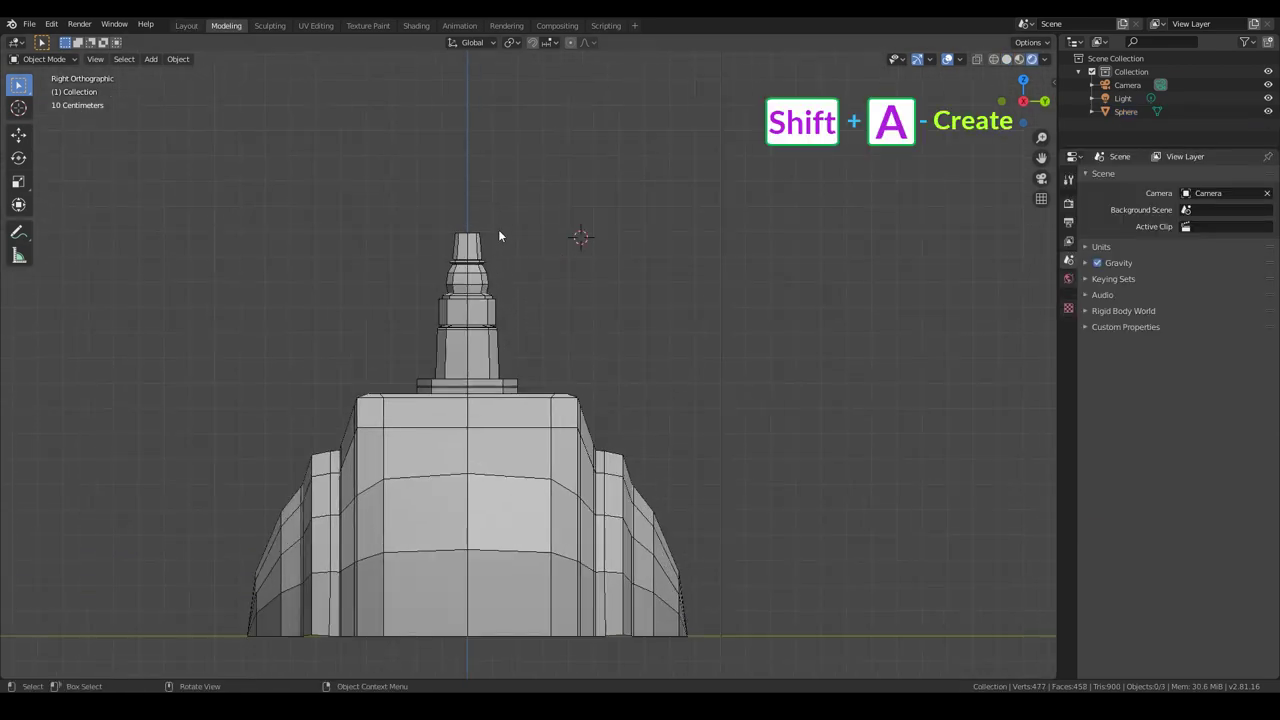
key(shift+a)
Add a UV sphere at the 3D cursor with 12 segments and 8 rings.
click(541, 274)
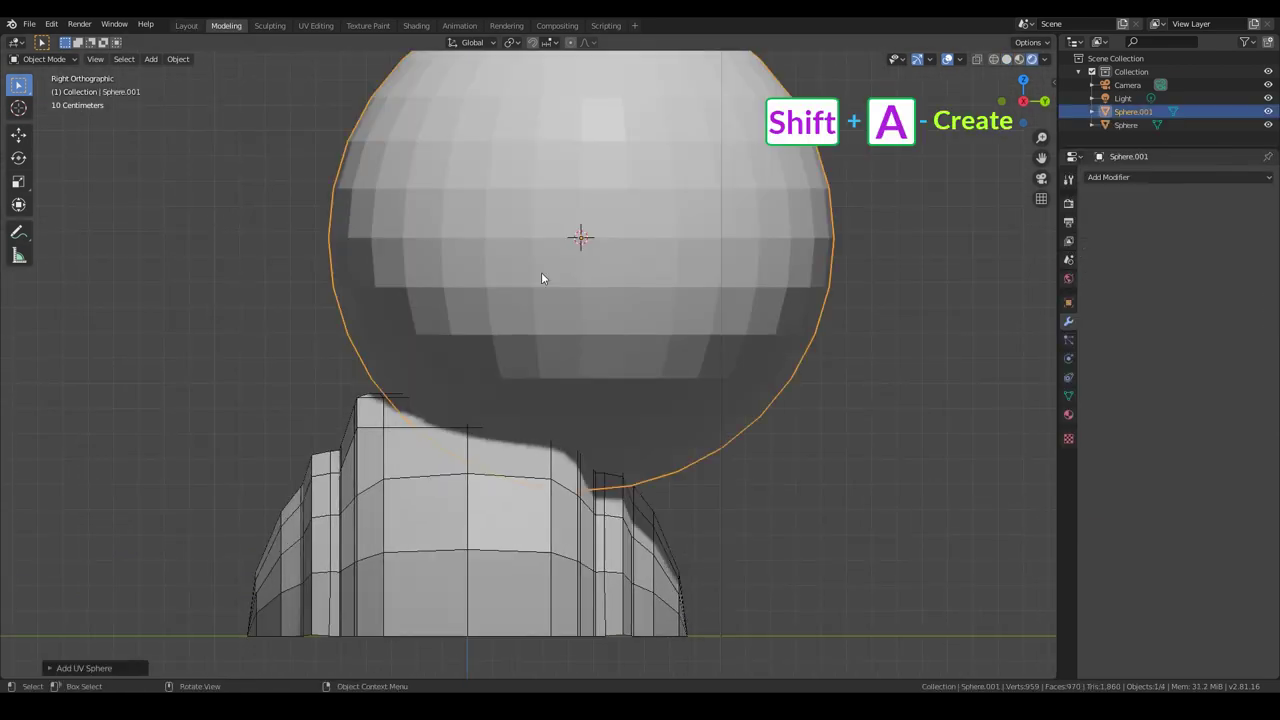
click(84, 668)
mouse_move(178, 522)
mouse_down()
mouse_move(120, 522)
mouse_move(150, 537)
mouse_up()
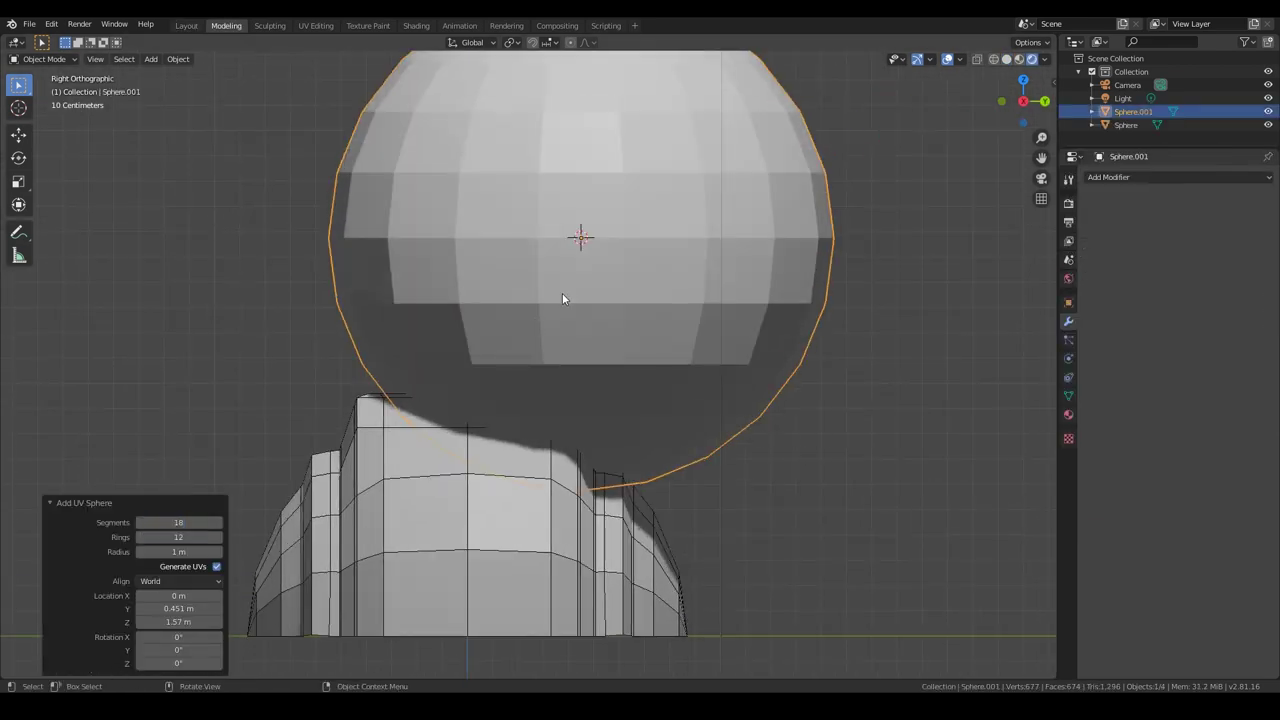
key(Return)
scroll(746, 404, down, 2)
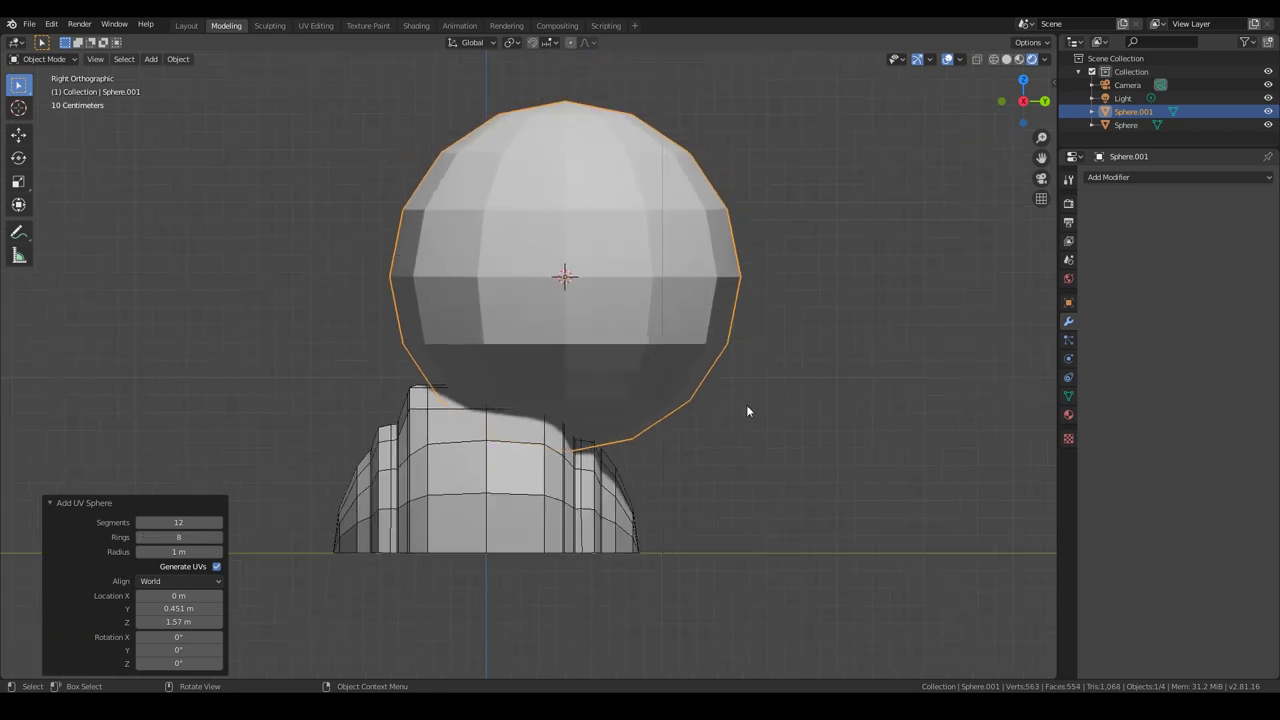
Shrink the sphere to a small ball and rotate it.
key(s)
click(580, 287)
scroll(601, 250, up, 3)
key(r)
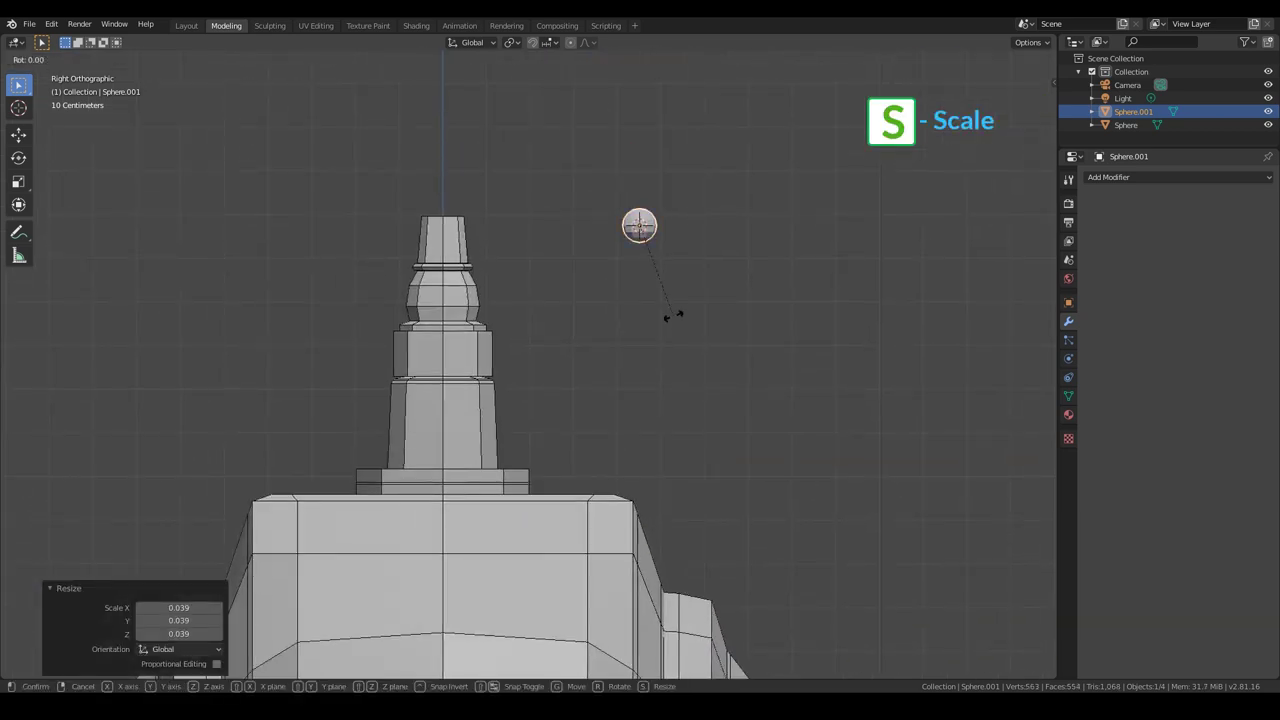
click(668, 317)
scroll(630, 322, down, 1)
Undo an unwanted duplicate and enlarge the small sphere slightly.
key(shift+d)
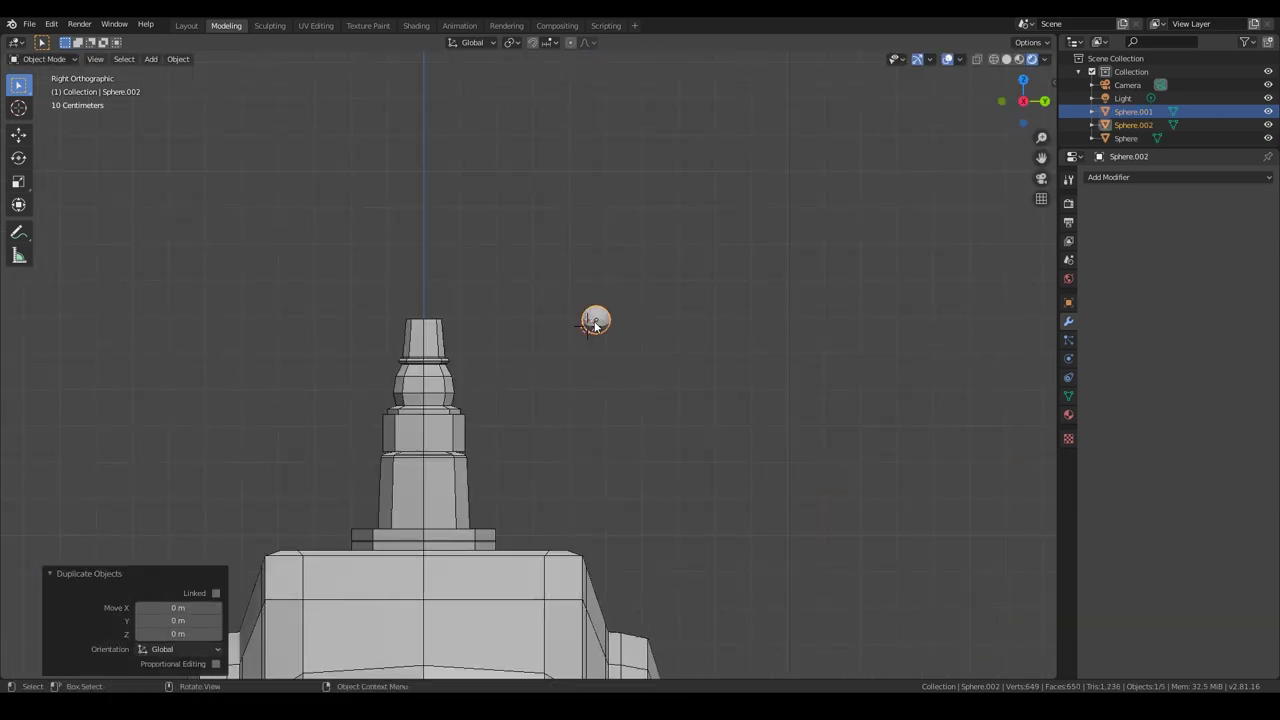
key(ctrl+z)
key(s)
click(619, 363)
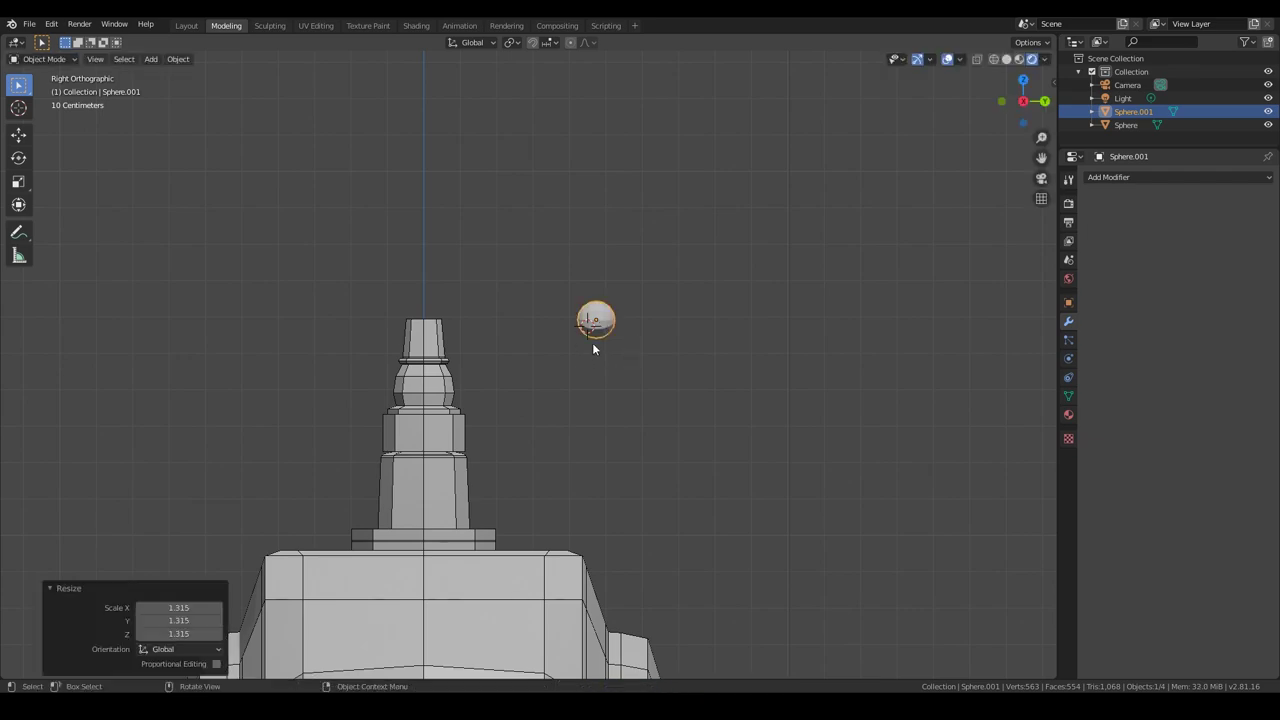
Place a duplicate of the small sphere beside the original along the Y axis.
key(shift+d)
key(y)
key(Escape)
key(ctrl+z)
mouse_move(594, 336)
middle_down()
mouse_move(606, 343)
mouse_move(582, 331)
middle_up()
scroll(606, 343, up, 3)
Delete the two spheres' facing faces and bridge the holes with a connecting tube.
key(Tab)
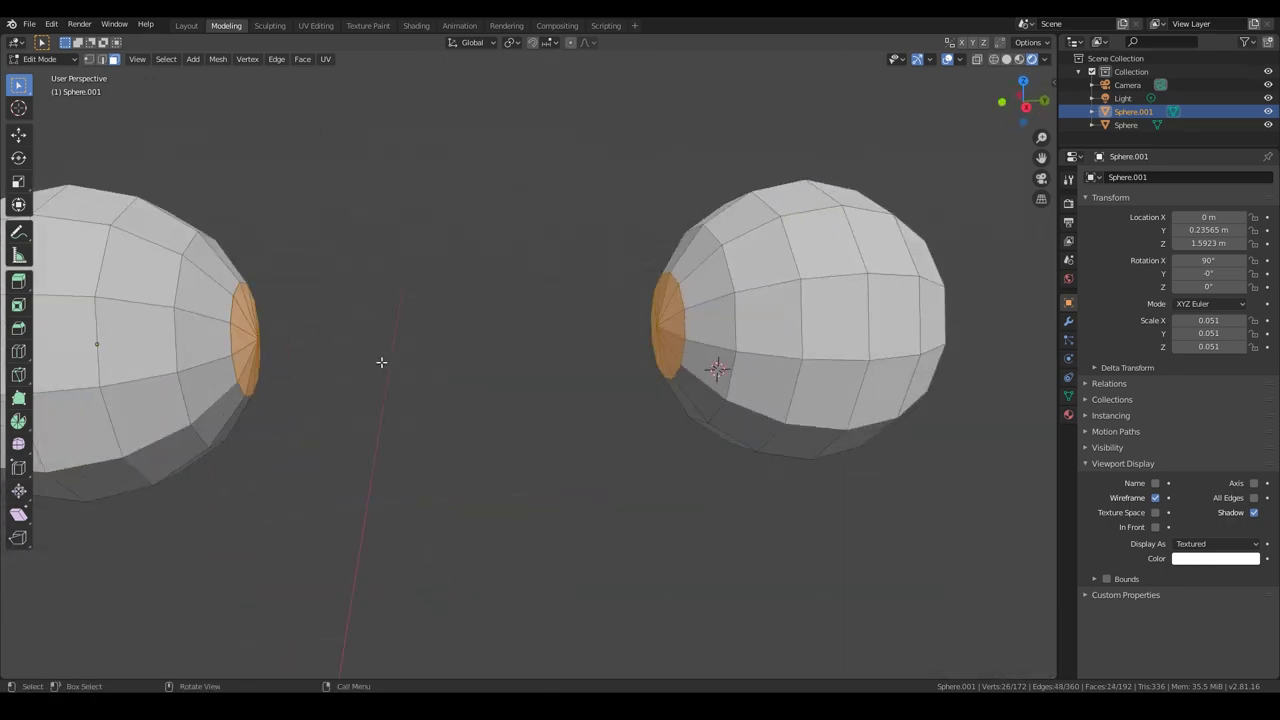
key(x)
click(386, 390)
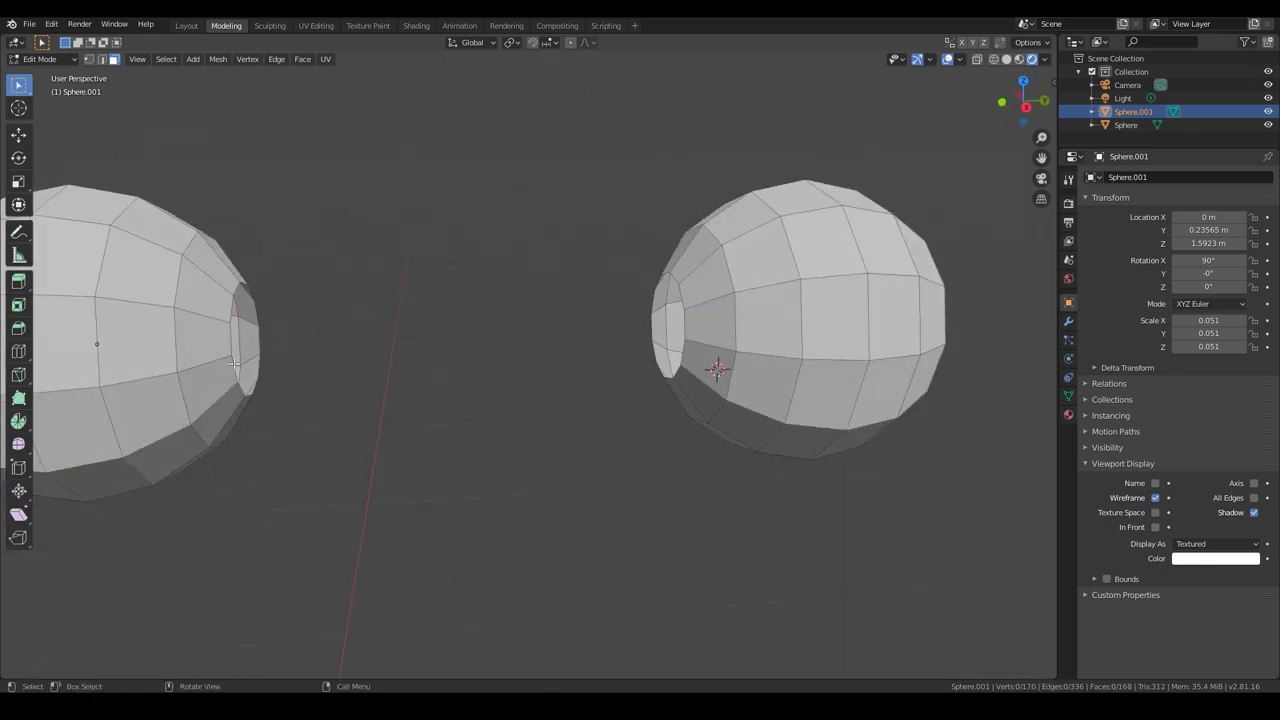
right_click(629, 319)
click(627, 340)
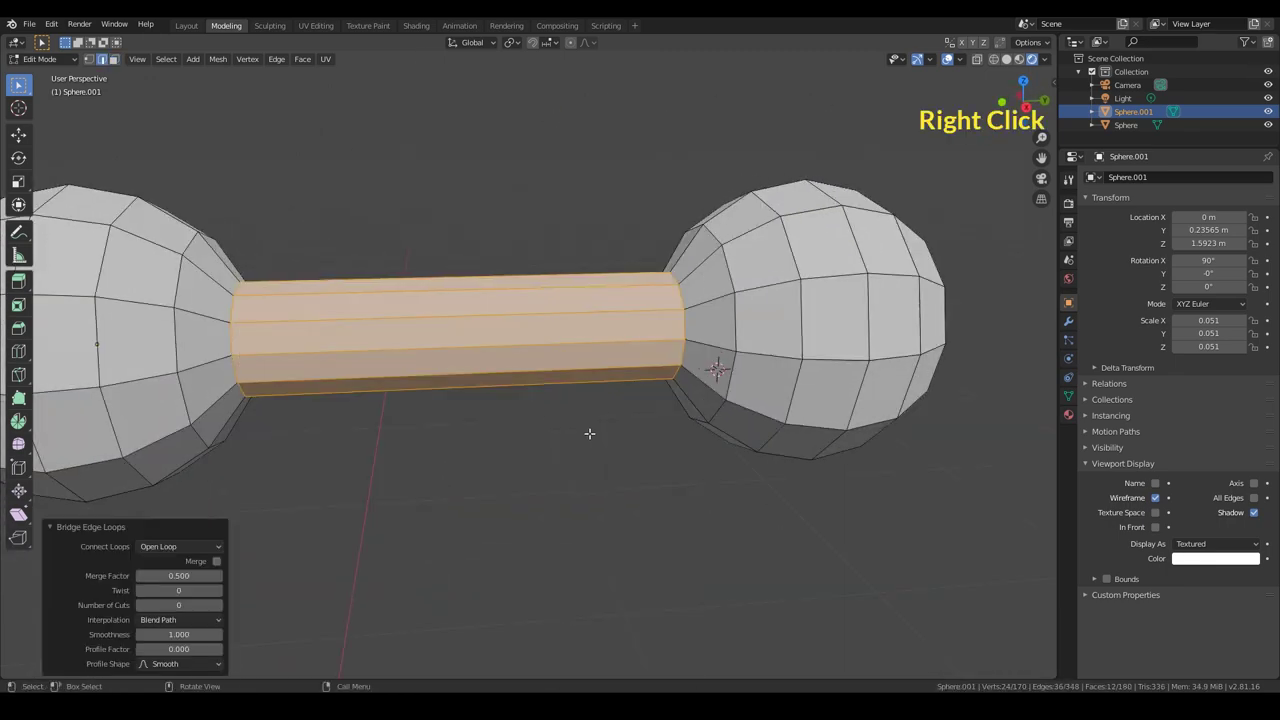
In side view, select the right sphere's end cap, then cancel and undo its extrusion.
key(KP_3)
scroll(643, 334, up, 3)
shift+middle_drag(763, 310, 597, 232)
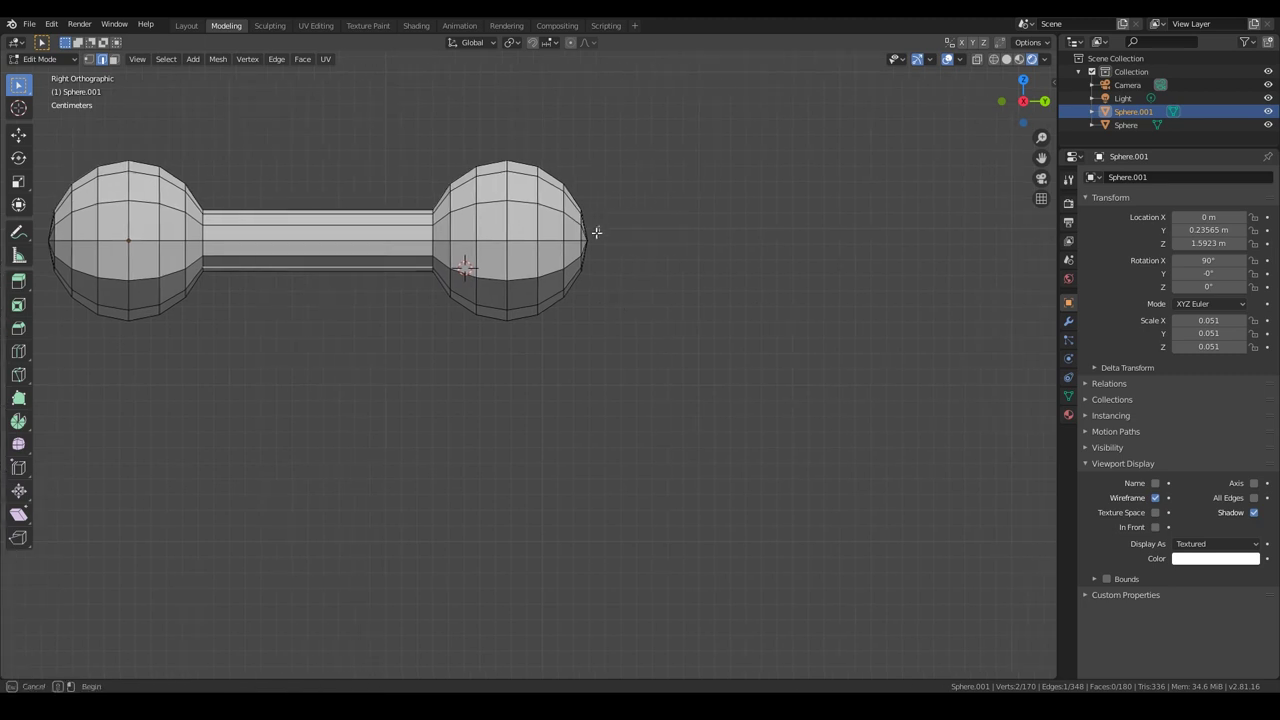
key(ctrl+KP_Add)
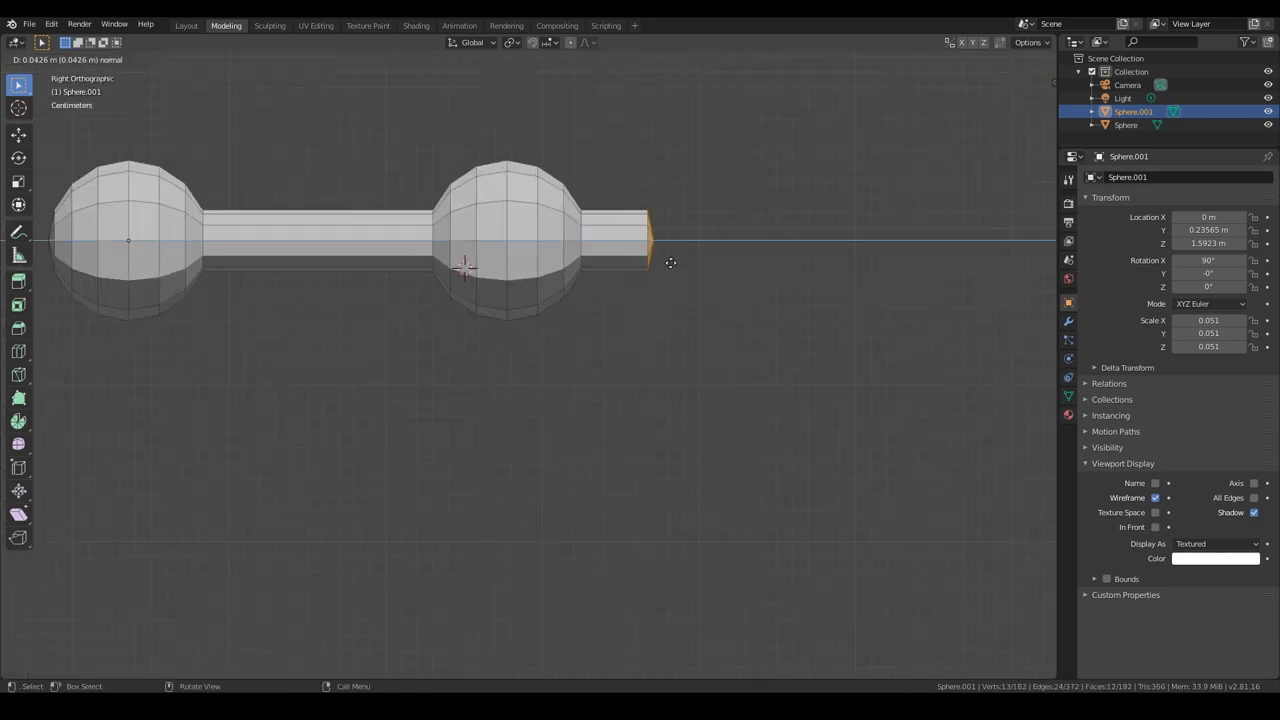
key(Escape)
key(ctrl+z)
mouse_move(595, 341)
middle_down()
mouse_move(563, 277)
mouse_move(634, 340)
mouse_move(303, 306)
middle_up()
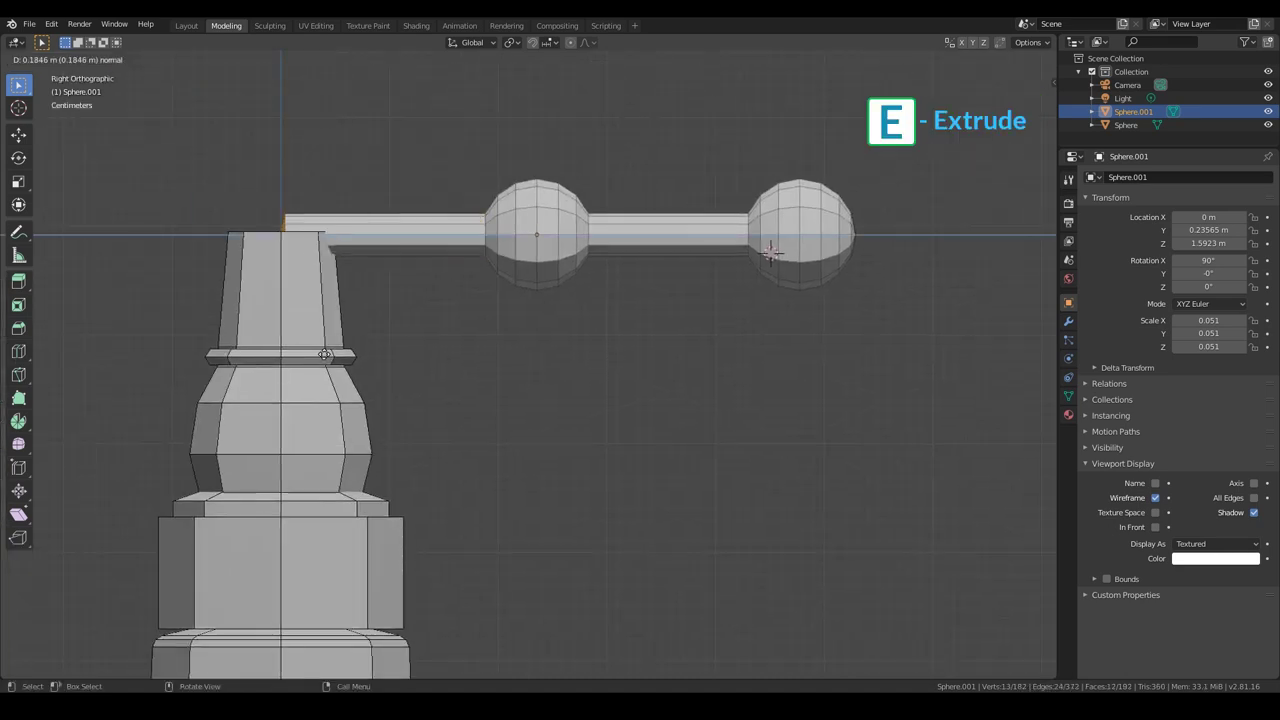
Add edge loops to the arm and scale one into a cone at the body joint.
click(368, 246)
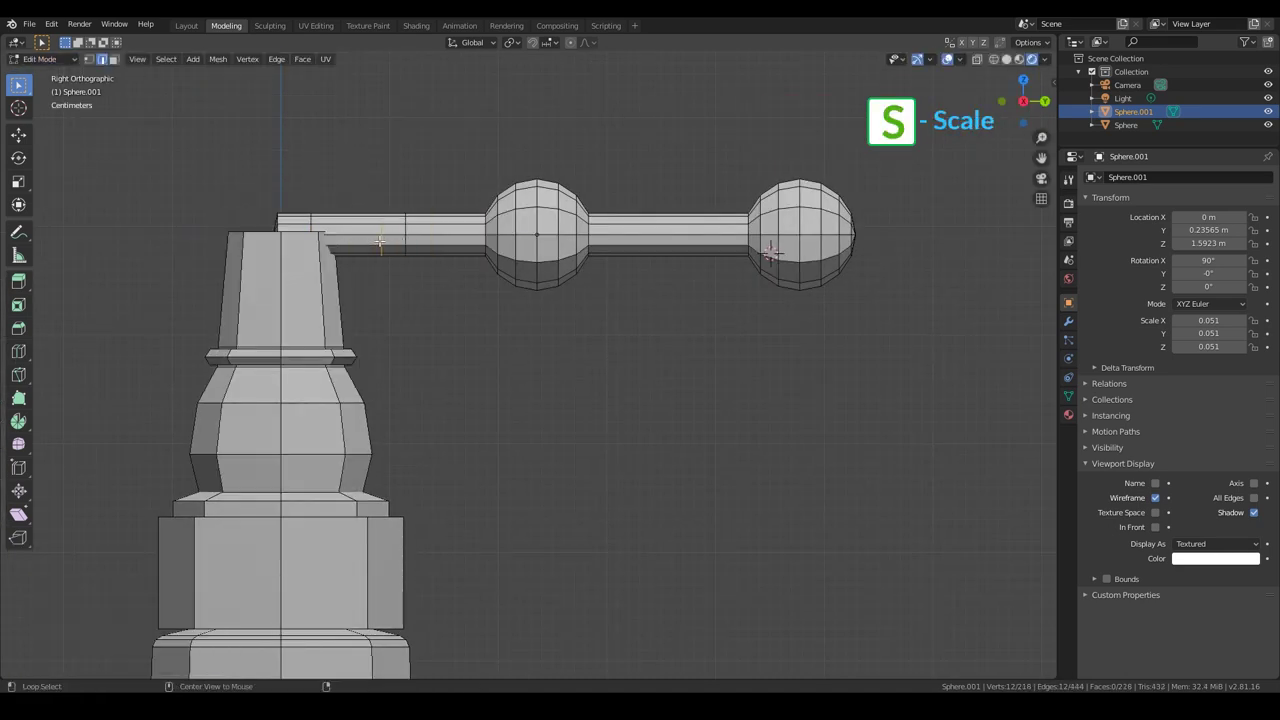
key(s)
click(420, 230)
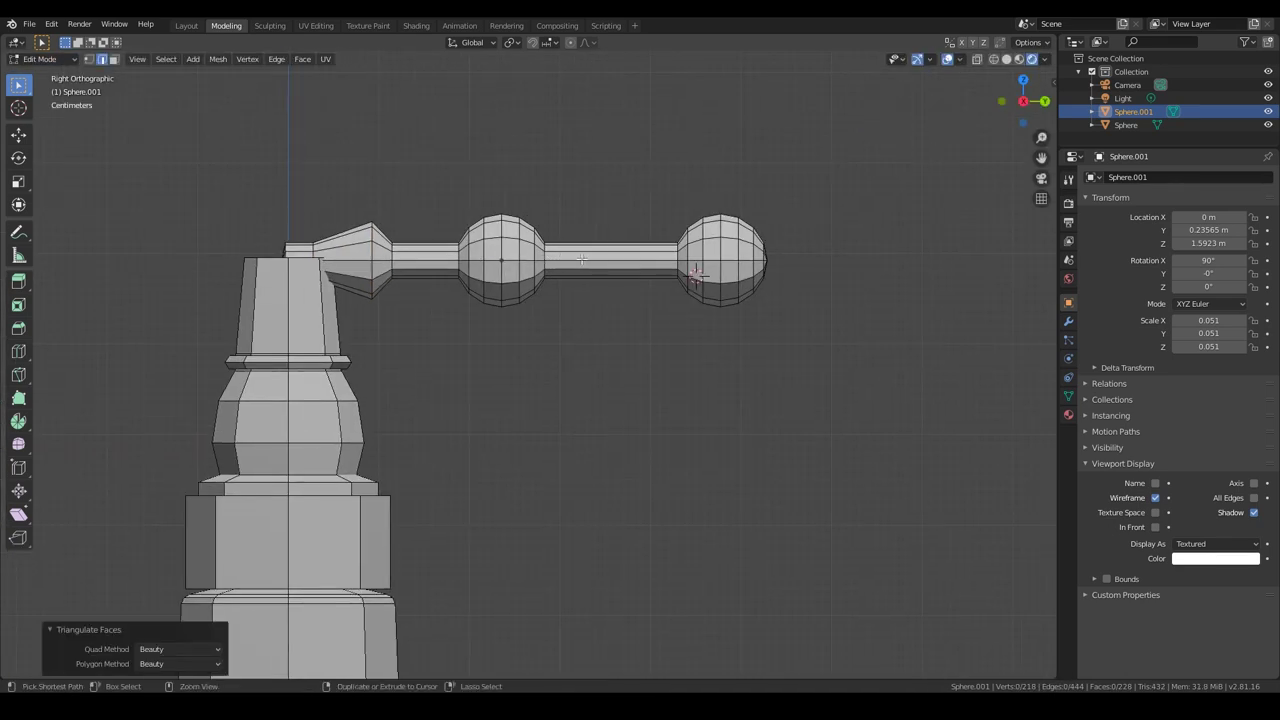
key(ctrl+r)
click(581, 259)
click(584, 265)
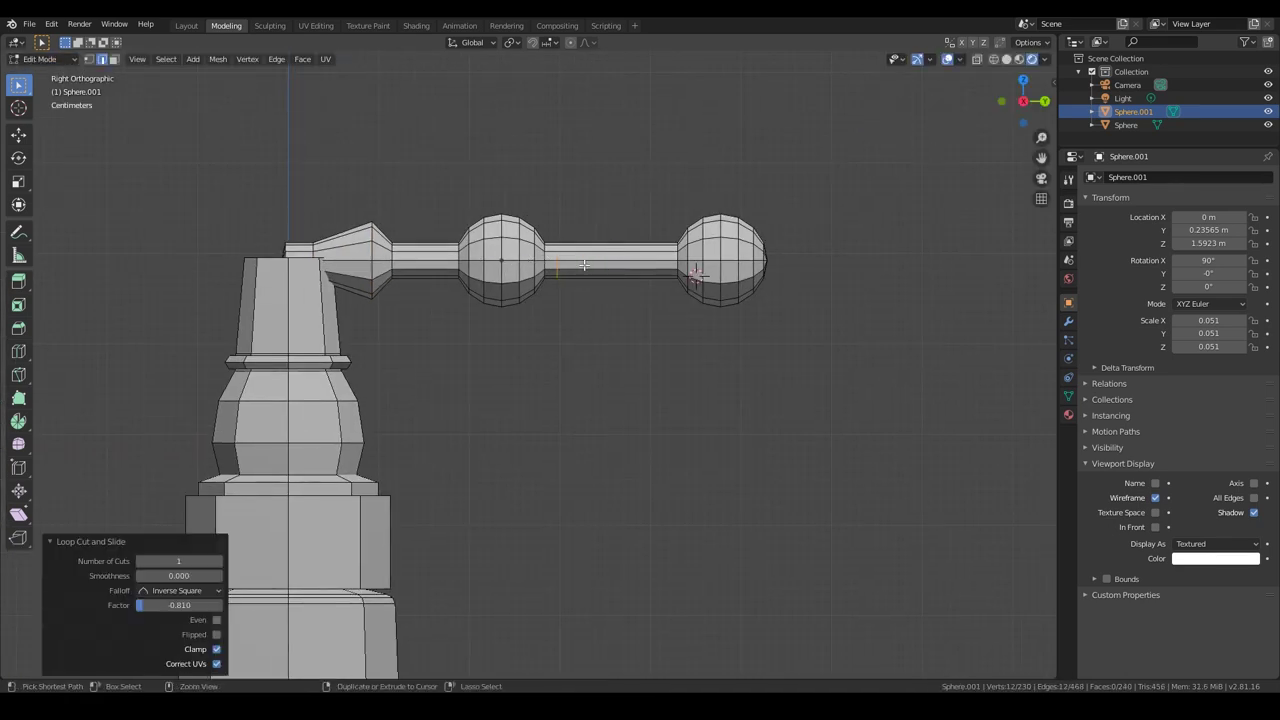
middle_drag(494, 366, 336, 410)
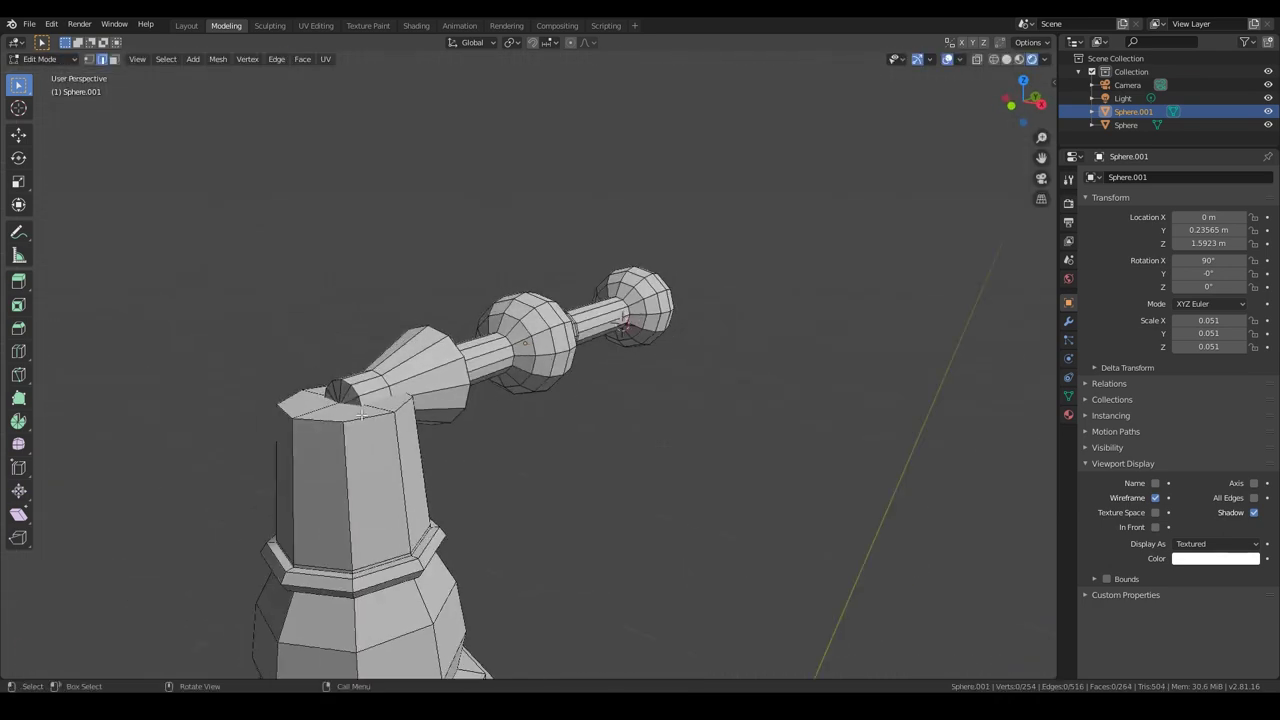
Select the whole middle ball in wireframe view and move it slightly along Y.
key(1)
key(shift+z)
click(338, 406)
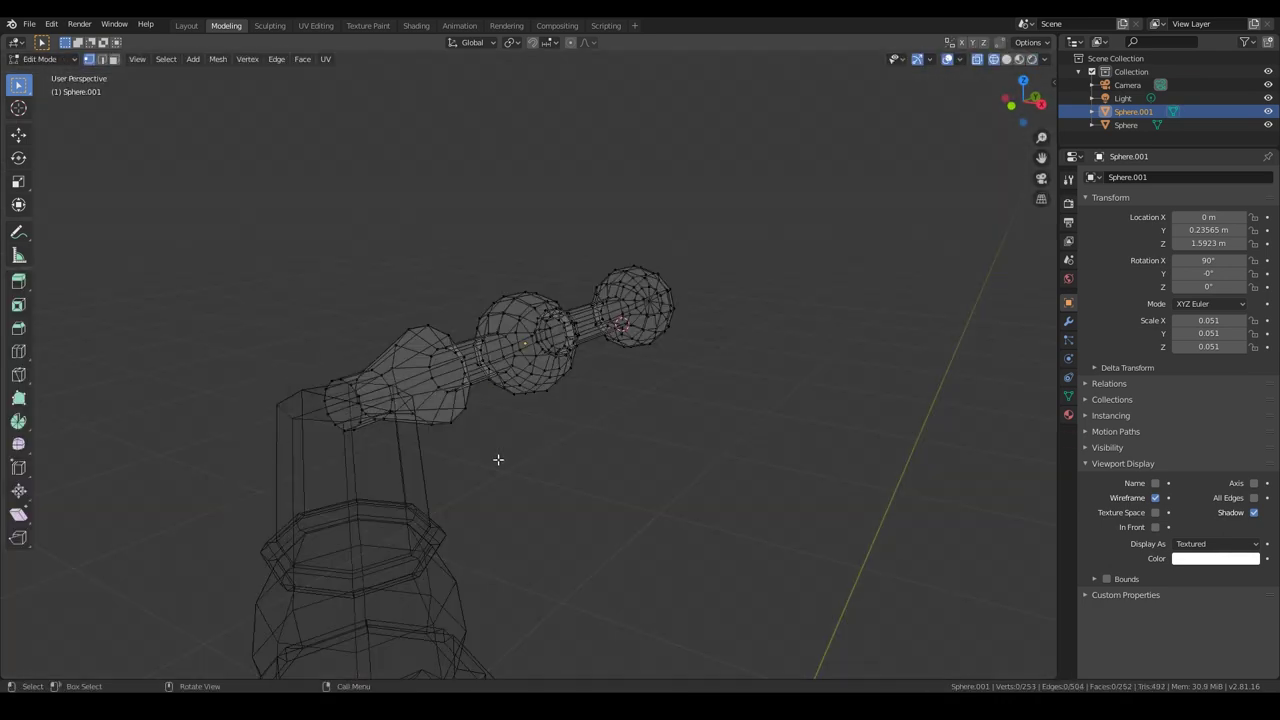
key(shift+z)
key(ctrl+l)
middle_drag(497, 452, 620, 220)
key(shift+z)
key(g)
click(497, 362)
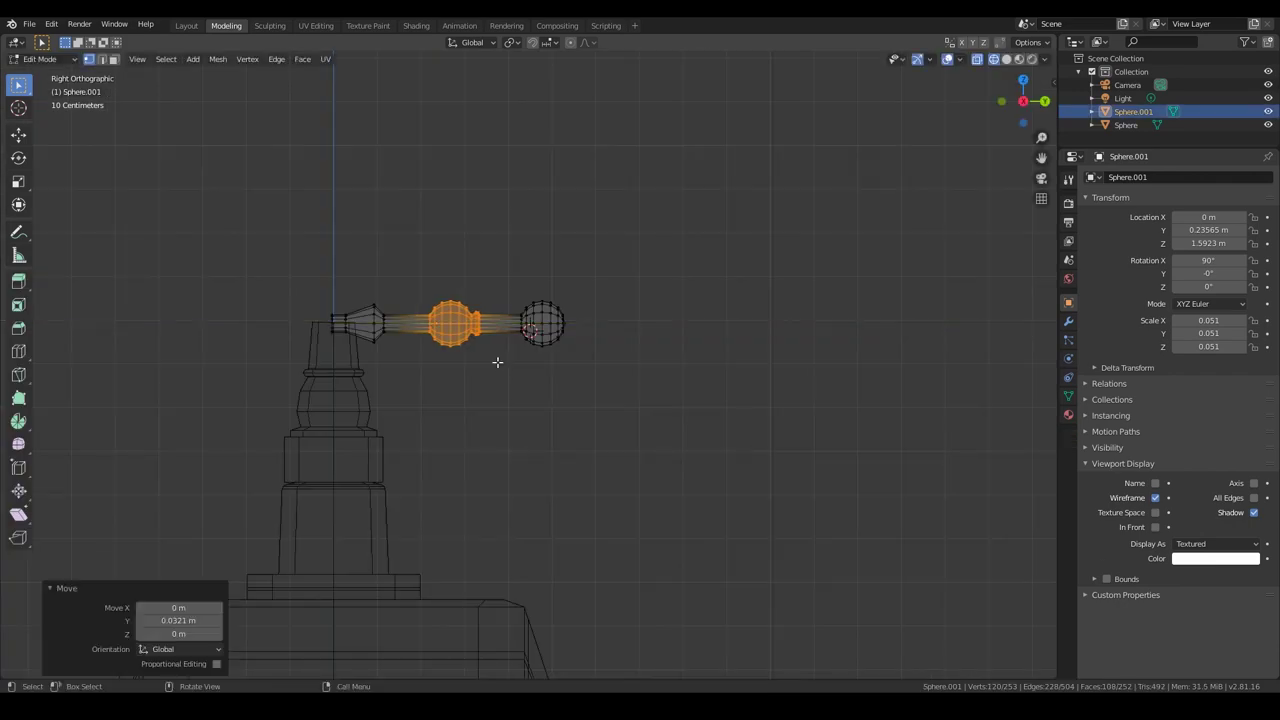
click(545, 325)
key(ctrl+l)
scroll(606, 337, up, 4)
Shrink the end ball, return to solid Object Mode, and save Telephone-01.blend.
drag(648, 182, 516, 355)
key(s)
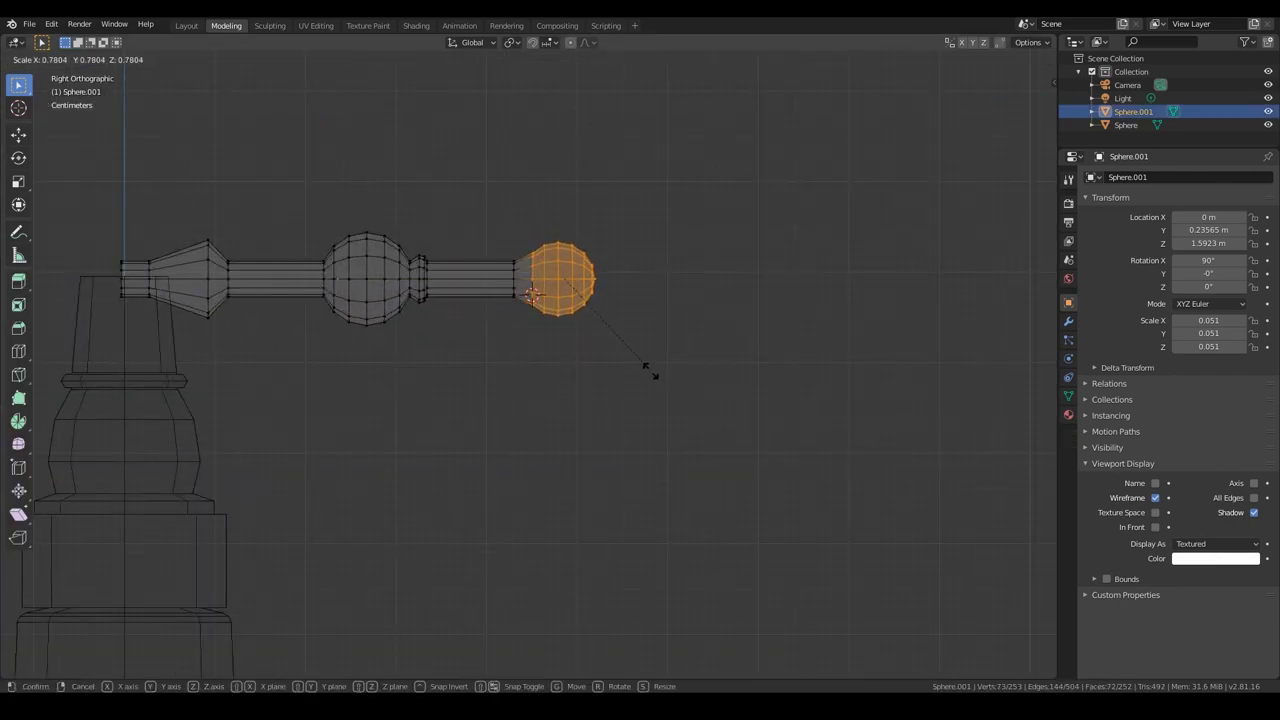
click(650, 372)
key(Tab)
key(shift+z)
key(ctrl+s)
mouse_move(600, 329)
middle_down()
mouse_move(608, 352)
mouse_move(568, 307)
mouse_move(403, 306)
middle_up()
key(Tab)
Box-select the whole end ball in see-through side view.
right_click(394, 298)
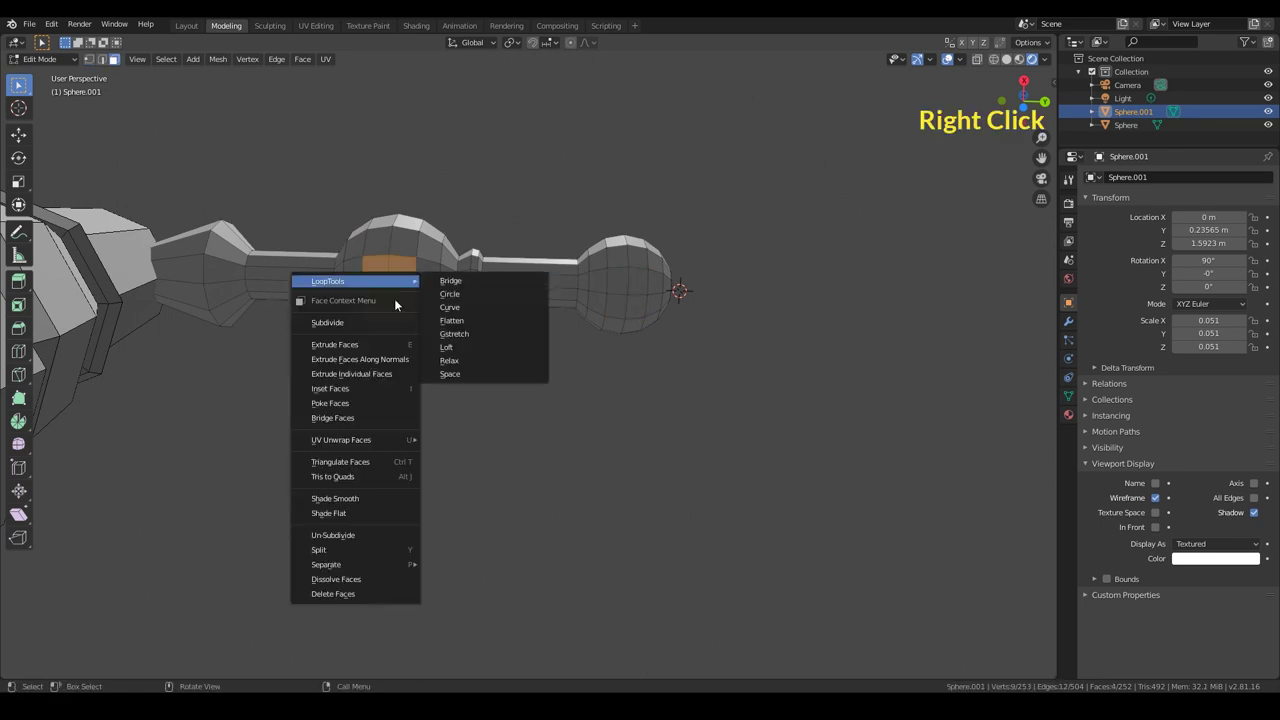
click(677, 287)
right_click(677, 290)
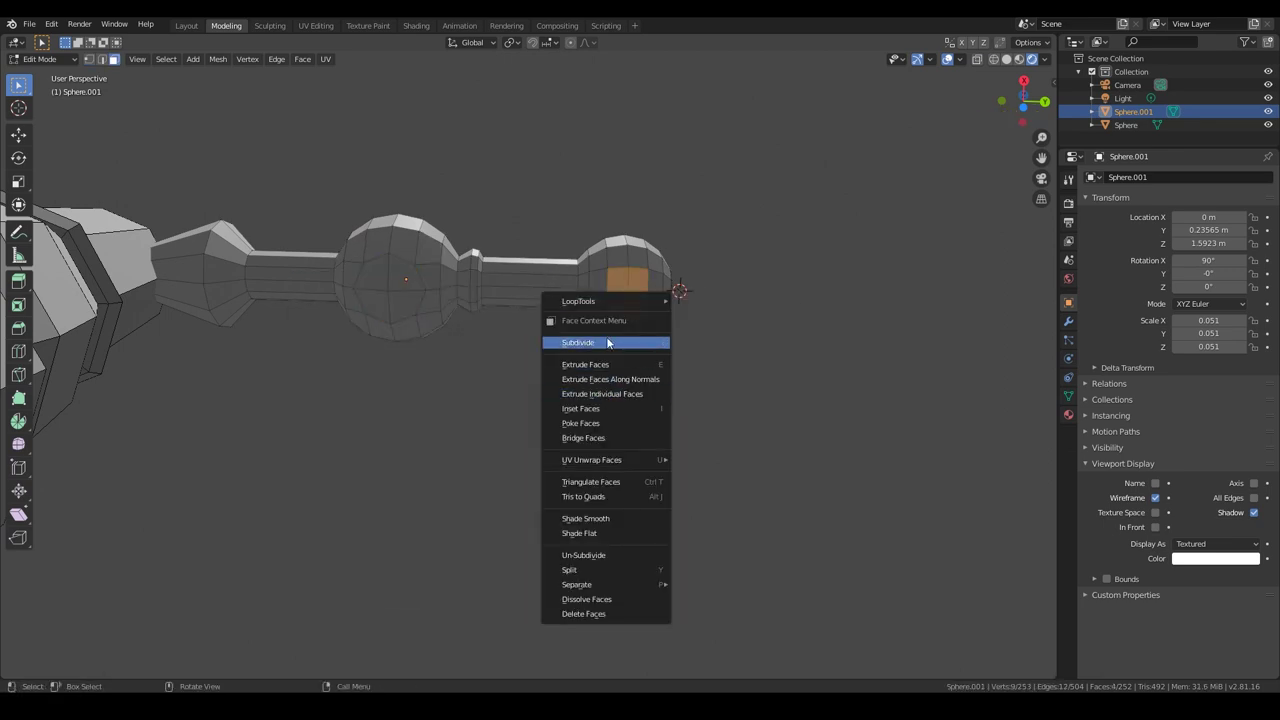
mouse_move(664, 303)
middle_down()
mouse_move(651, 463)
mouse_move(603, 340)
mouse_move(674, 427)
middle_up()
key(KP_3)
key(alt+z)
drag(766, 189, 563, 420)
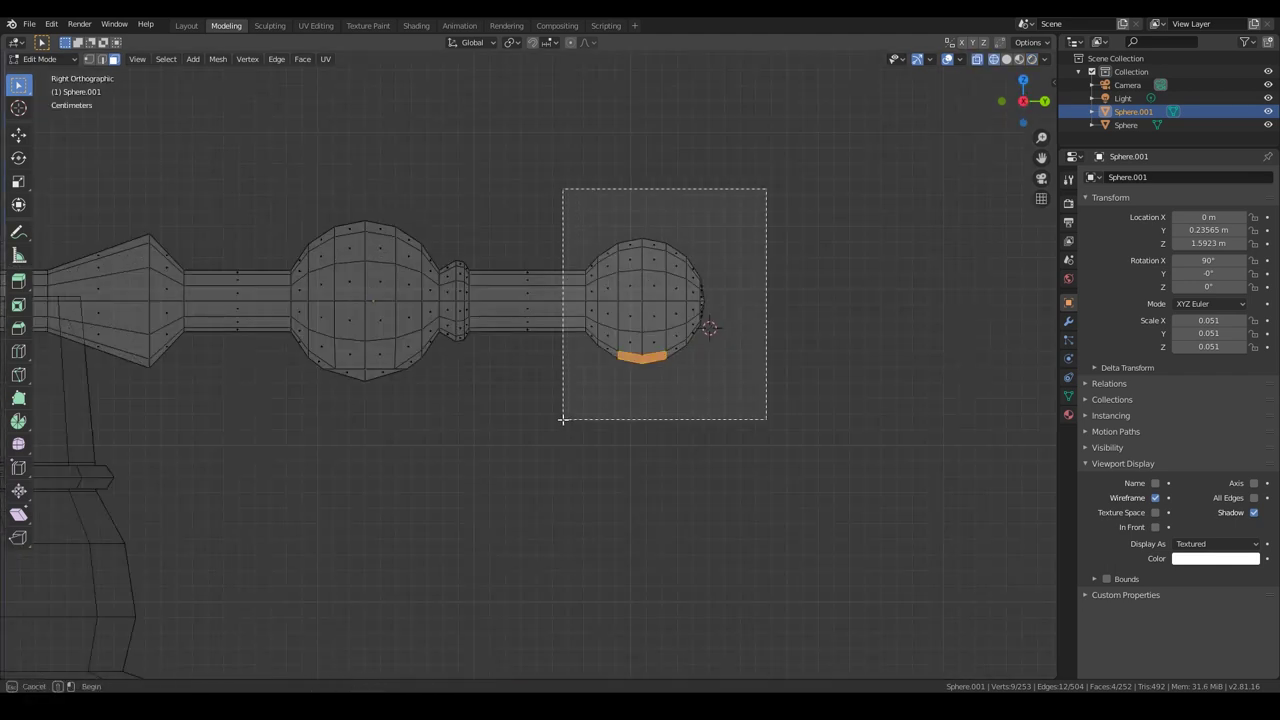
Drop a duplicate of the end ball straight down along Z and shrink it.
drag(780, 434, 600, 209)
key(shift+d)
key(z)
click(711, 511)
key(r)
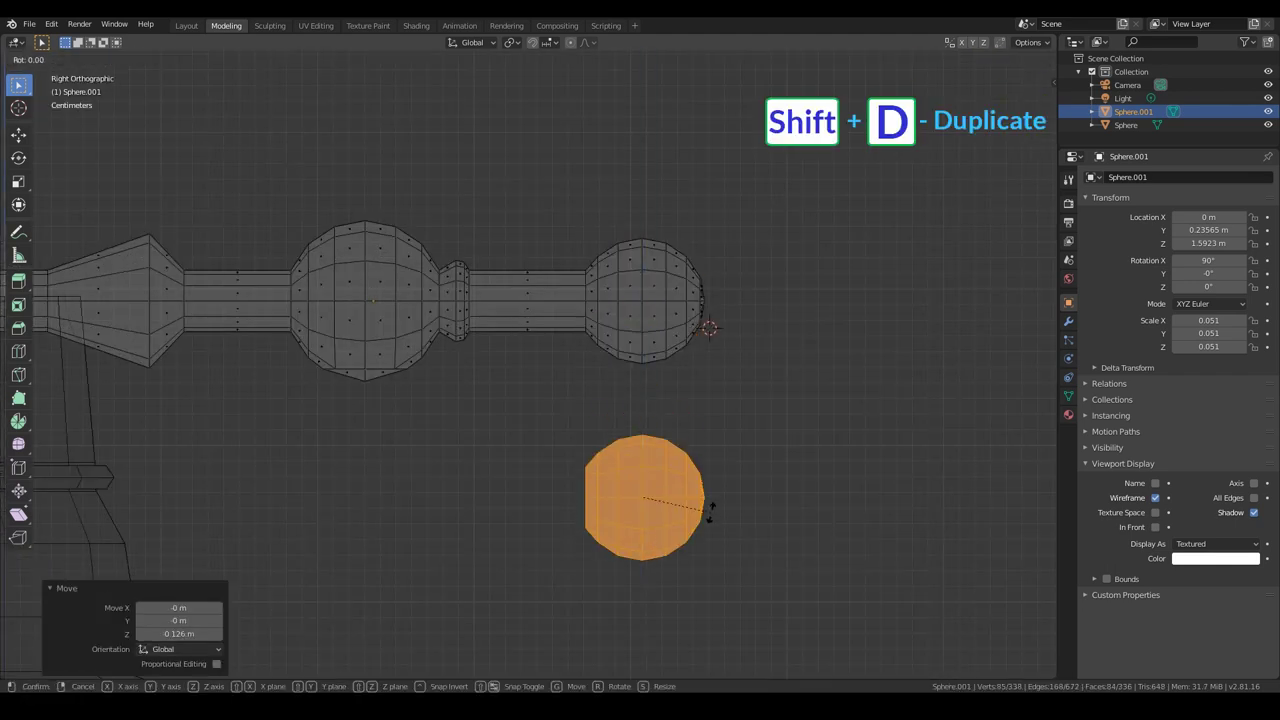
click(670, 582)
scroll(652, 551, down, 2)
key(s)
click(634, 471)
scroll(640, 468, up, 1)
key(s)
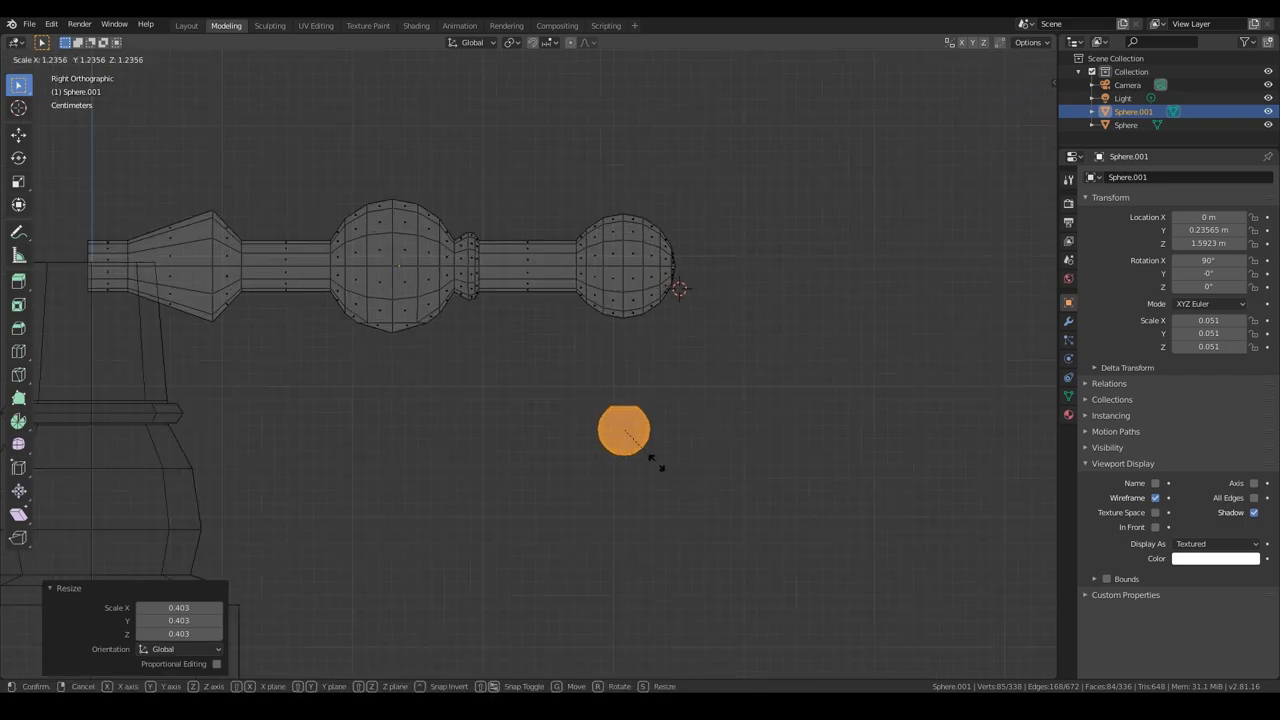
key(alt+z)
Circle the four faces under the end ball, inset them, and extrude a stem downward.
middle_drag(645, 458, 687, 451)
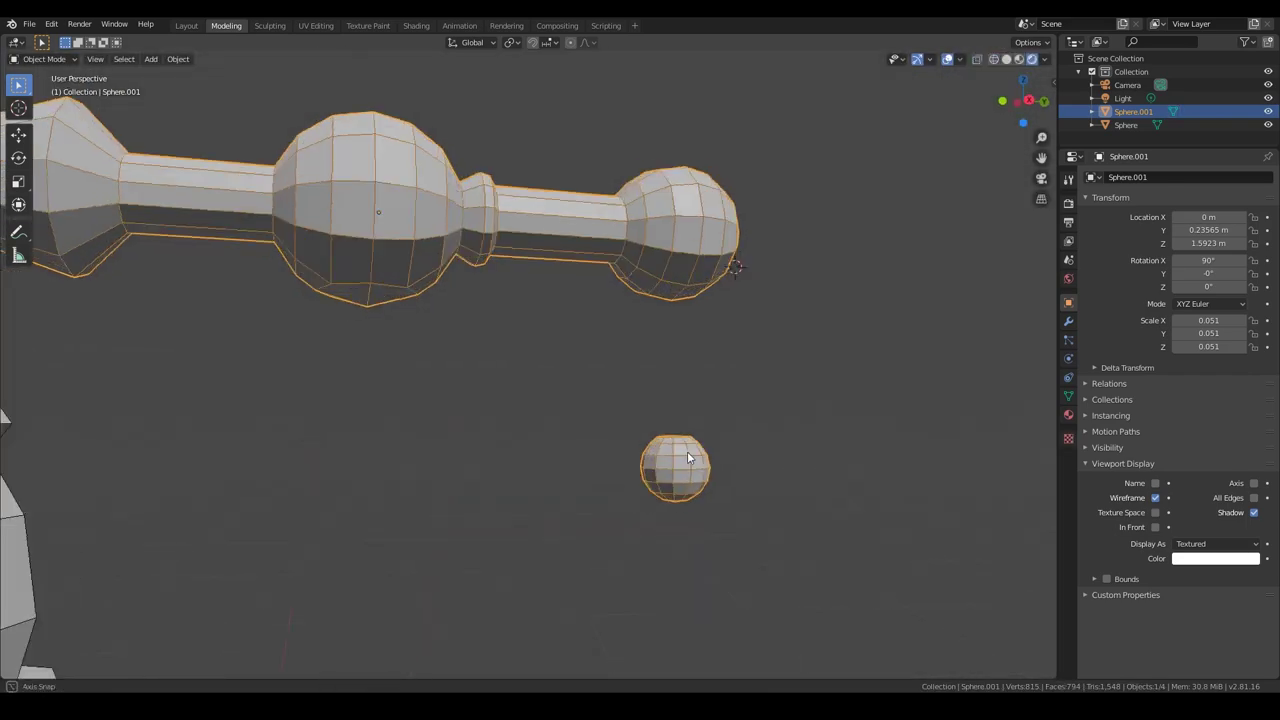
drag(628, 243, 686, 266)
right_click(620, 275)
click(713, 289)
middle_drag(716, 300, 722, 344)
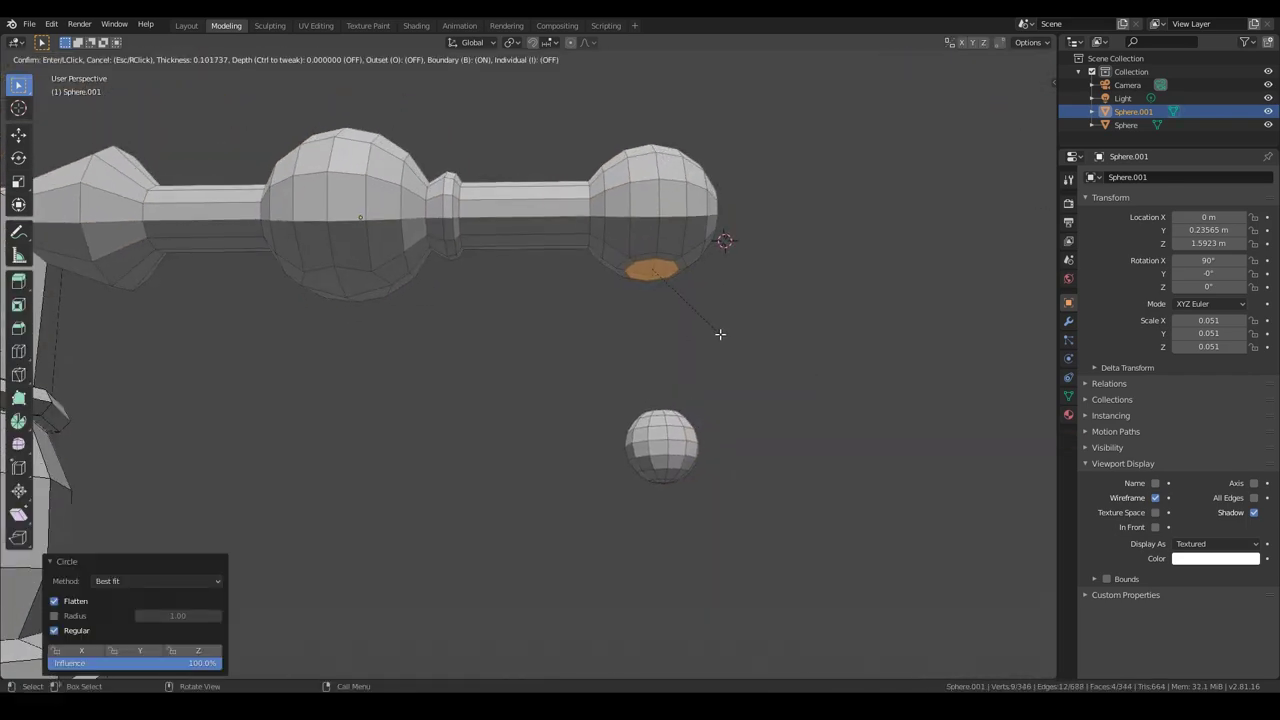
click(720, 334)
key(e)
click(660, 420)
mouse_move(660, 420)
middle_down()
mouse_move(723, 517)
mouse_move(634, 391)
middle_up()
scroll(658, 411, up, 2)
Taper the stem with a scaled loop cut, then hide the bottom ball and surrounding geometry.
key(ctrl+r)
click(606, 396)
click(588, 492)
key(s)
click(648, 434)
key(l)
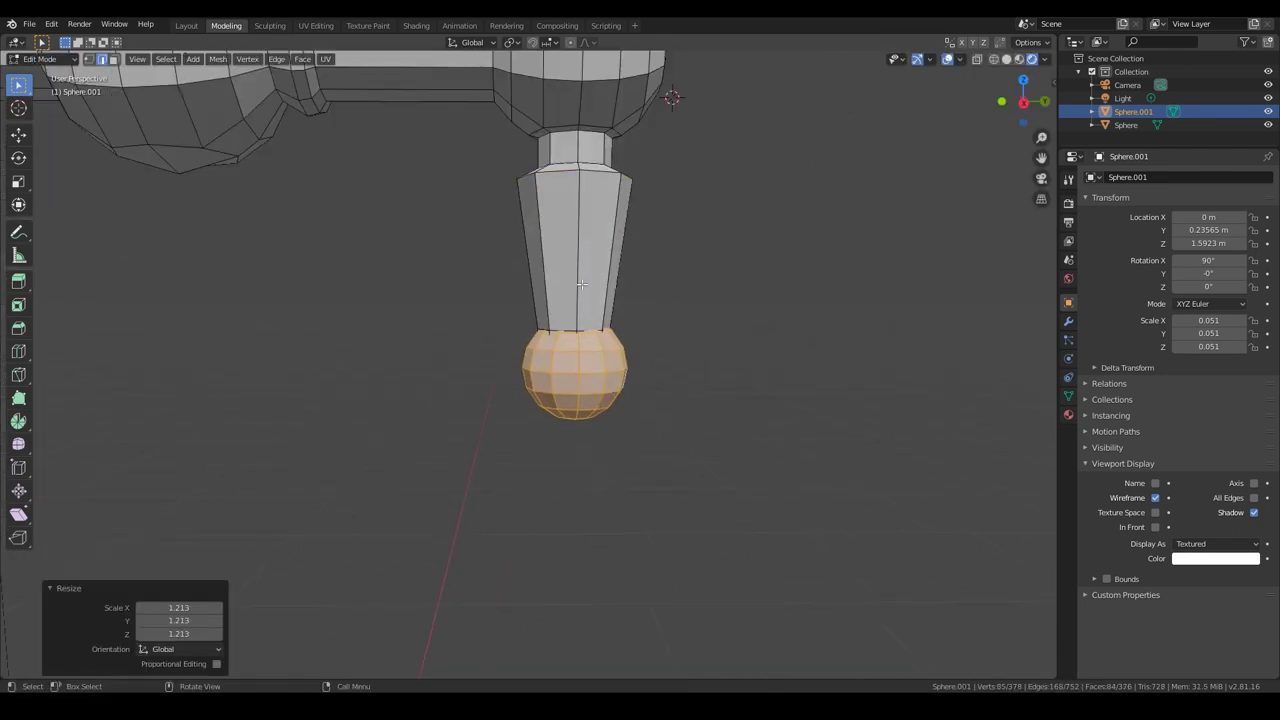
key(h)
drag(520, 334, 651, 383)
Add a small 8-segment UV sphere below the tapered piece.
key(h)
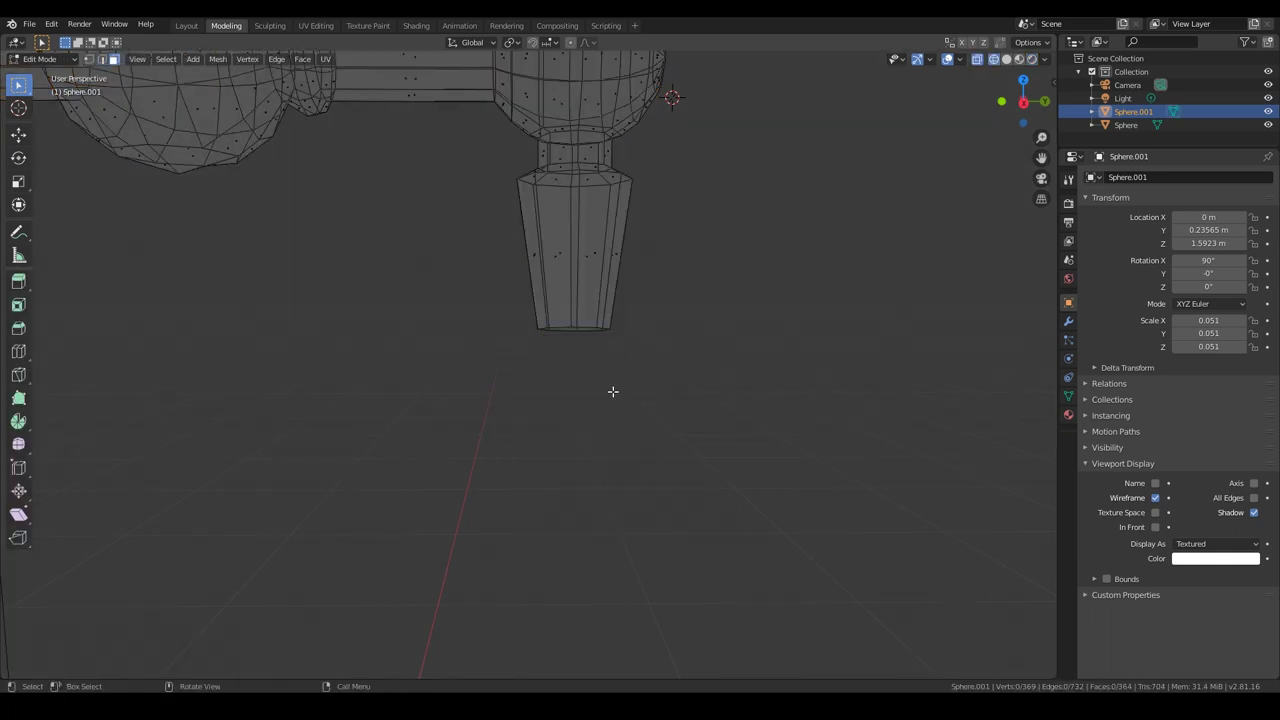
key(KP_3)
key(shift+a)
click(482, 409)
click(178, 522)
text(8)
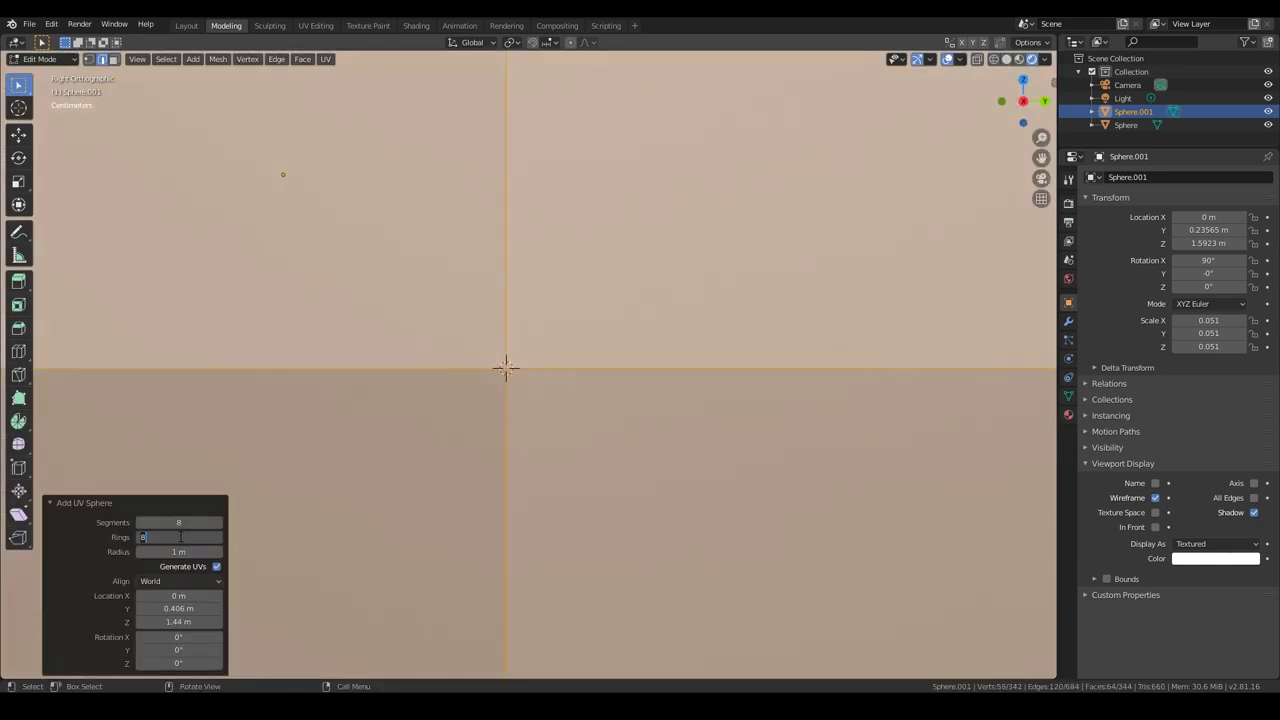
key(Return)
scroll(640, 437, down, 5)
key(s)
click(578, 388)
key(KP_Decimal)
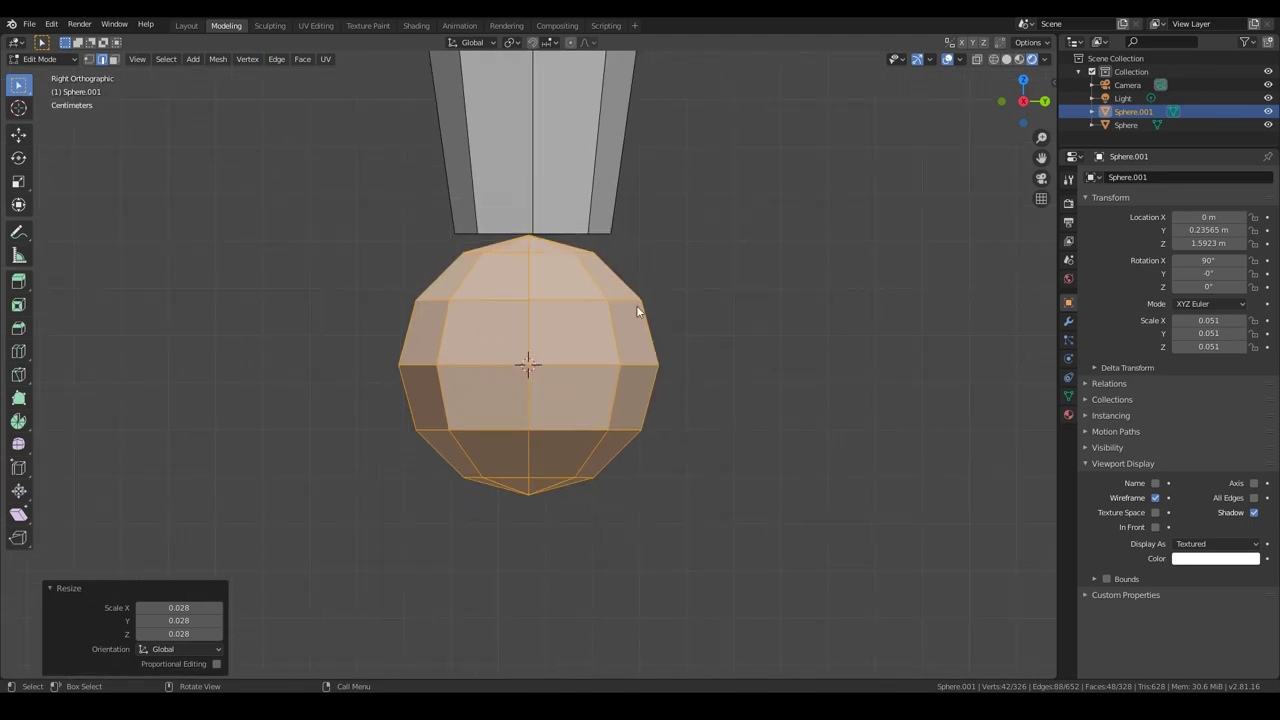
click(700, 277)
Bridge the sphere's top loop to the tapered piece, dissolve extra edges, and save.
mouse_move(532, 250)
middle_down()
mouse_move(549, 275)
mouse_move(555, 256)
middle_up()
right_click(566, 233)
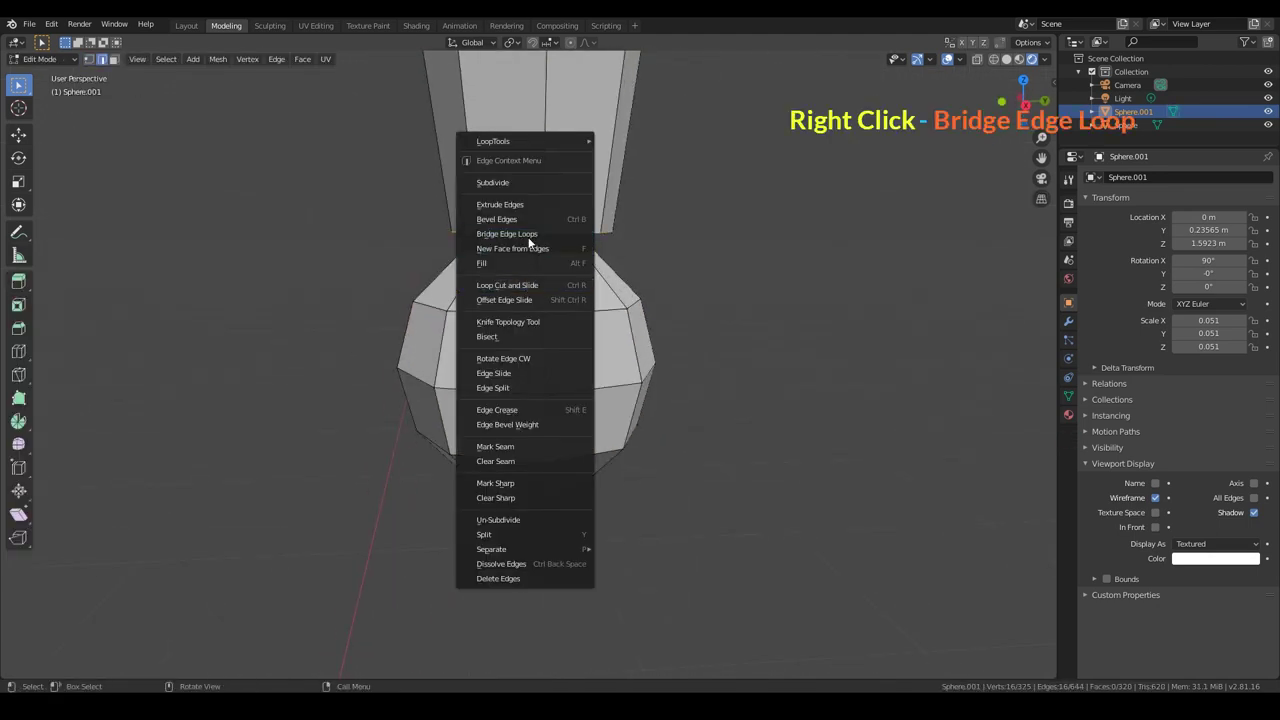
click(530, 232)
key(x)
click(560, 320)
key(KP_3)
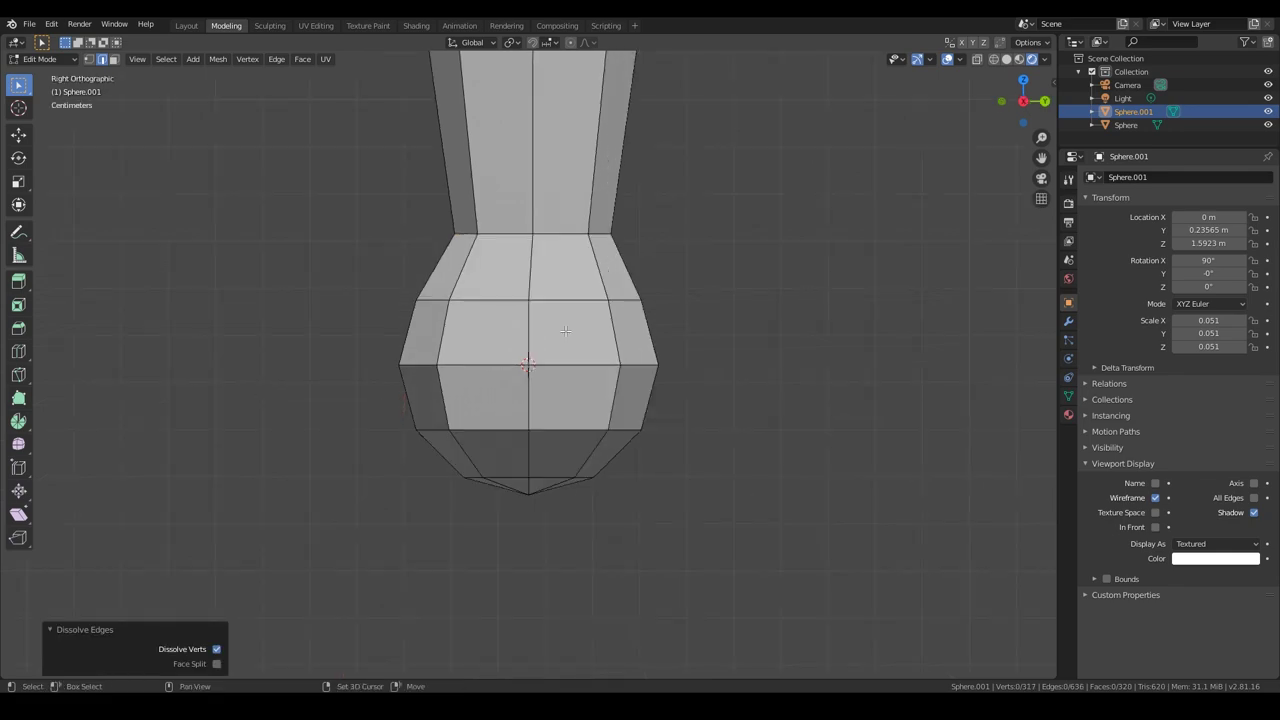
key(l)
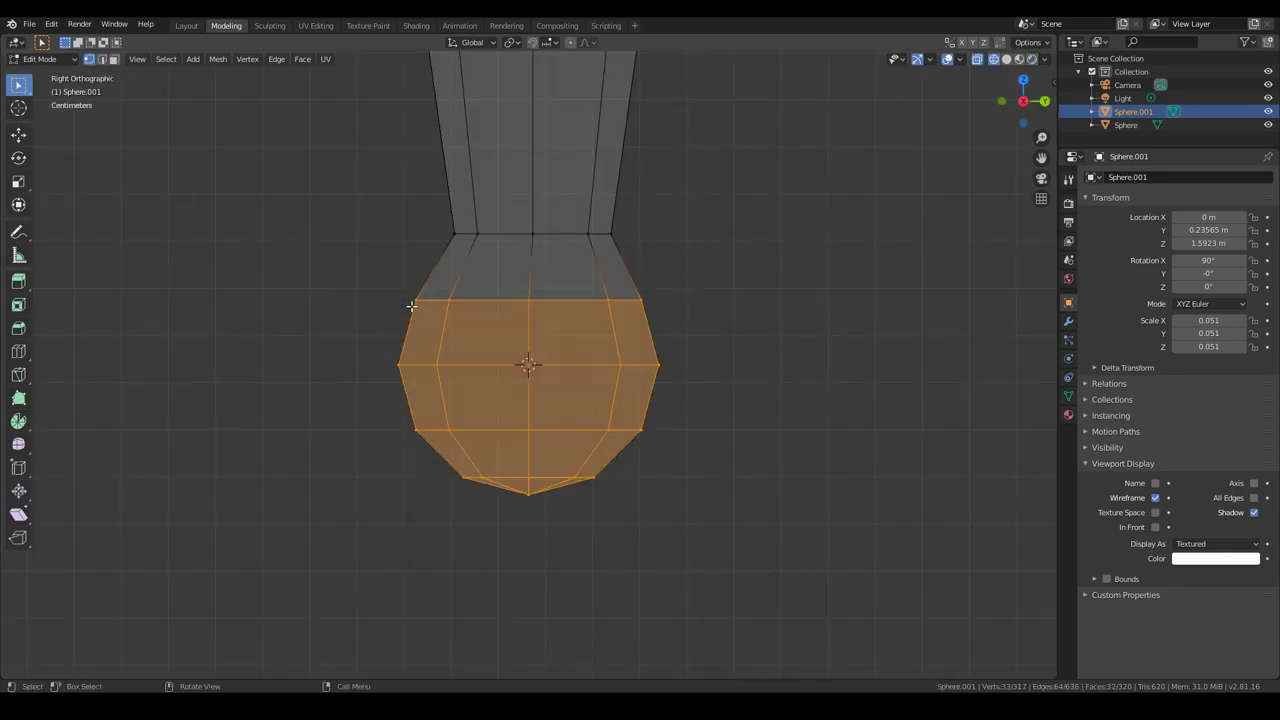
key(Tab)
key(ctrl+s)
Rescale the knob in Edit Mode.
middle_drag(565, 330, 603, 377)
scroll(603, 377, up, 3)
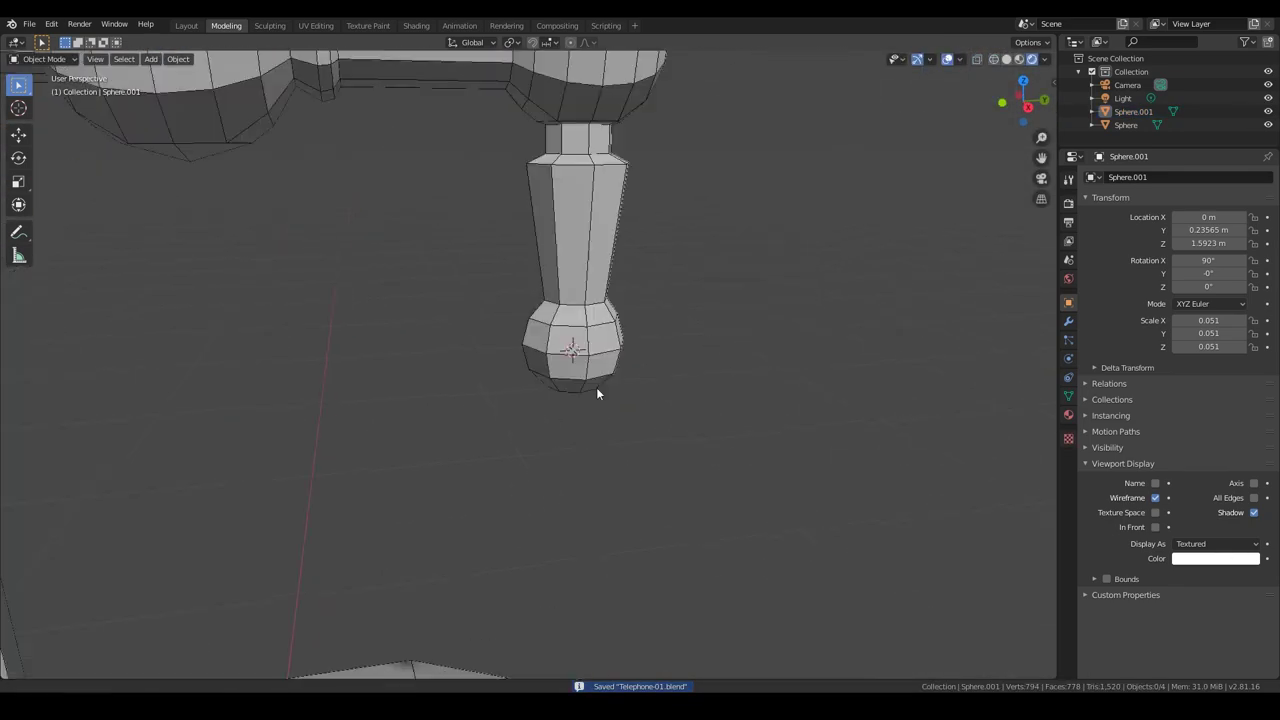
key(Tab)
key(s)
click(604, 333)
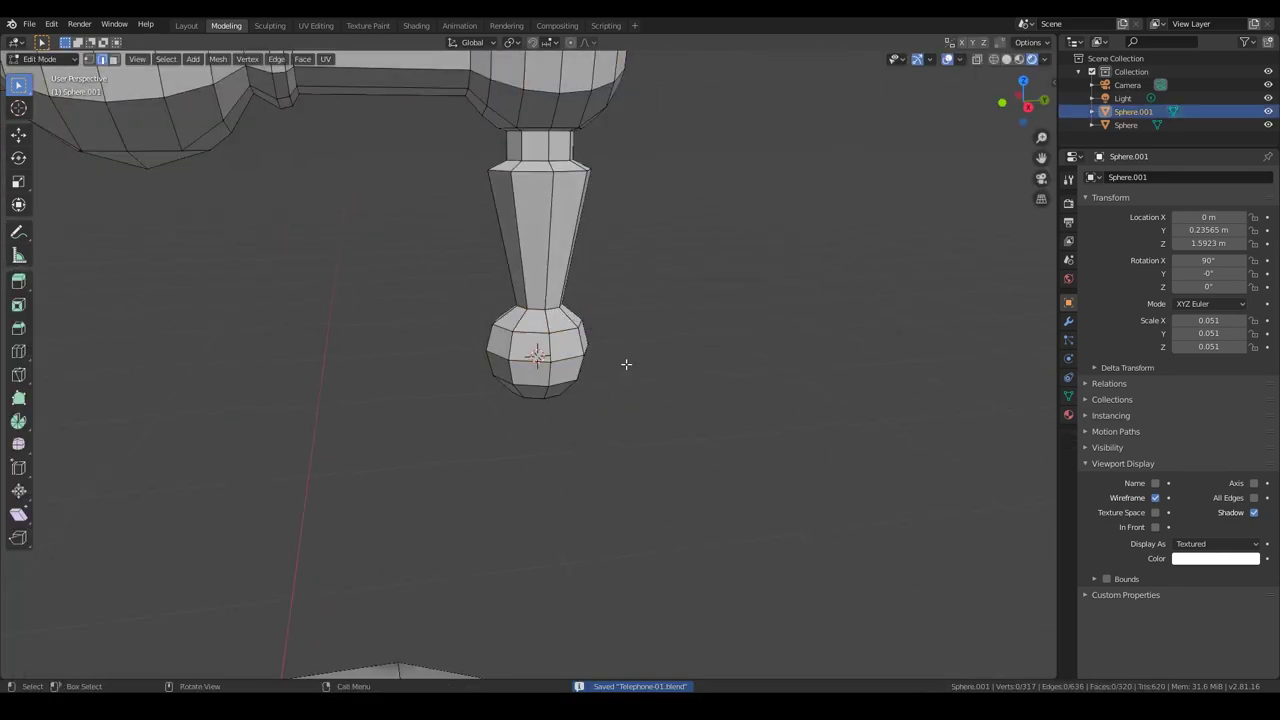
scroll(626, 363, down, 5)
Extrude a short pipe down from the middle sphere and angle its lower section diagonally.
key(e)
click(501, 403)
click(488, 368)
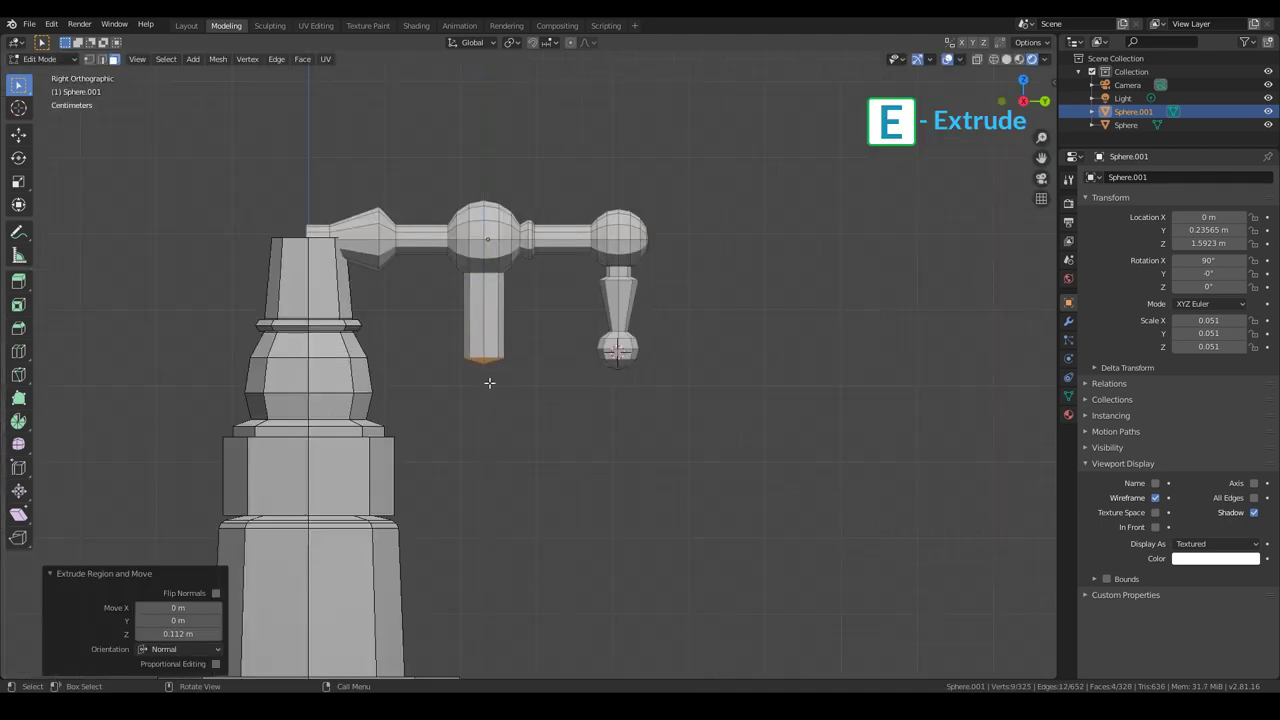
click(537, 443)
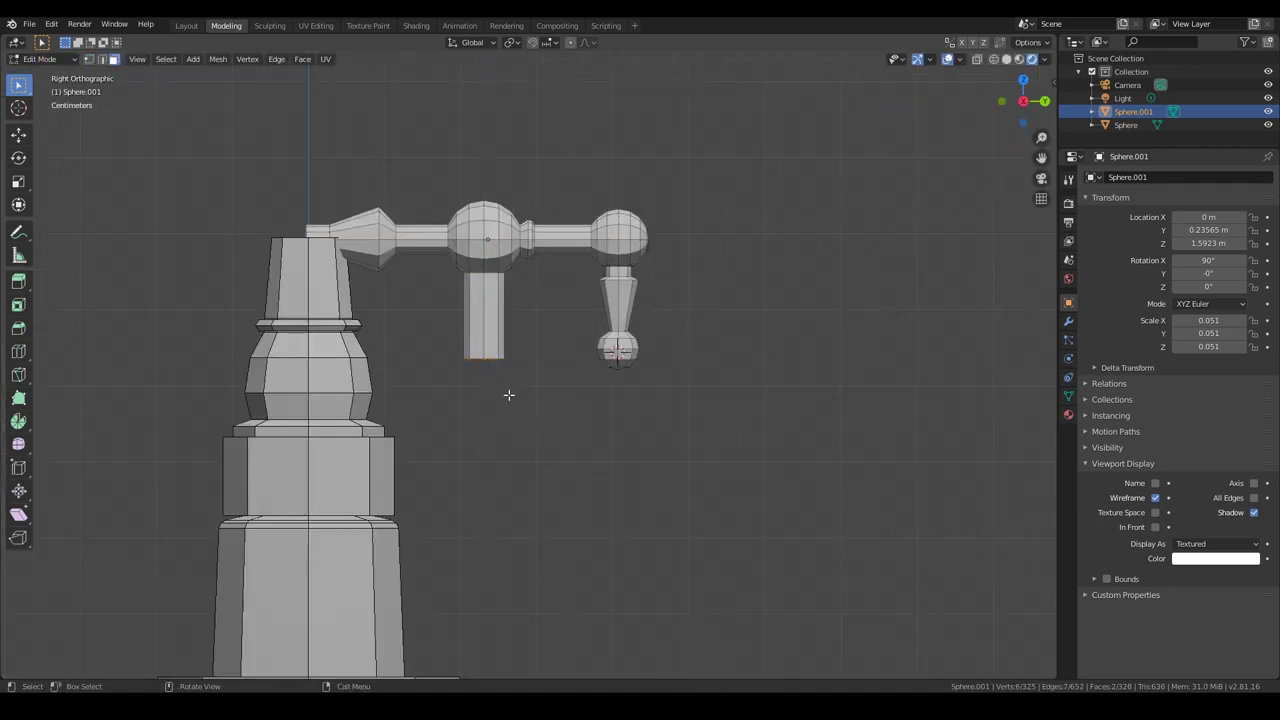
key(e)
key(Return)
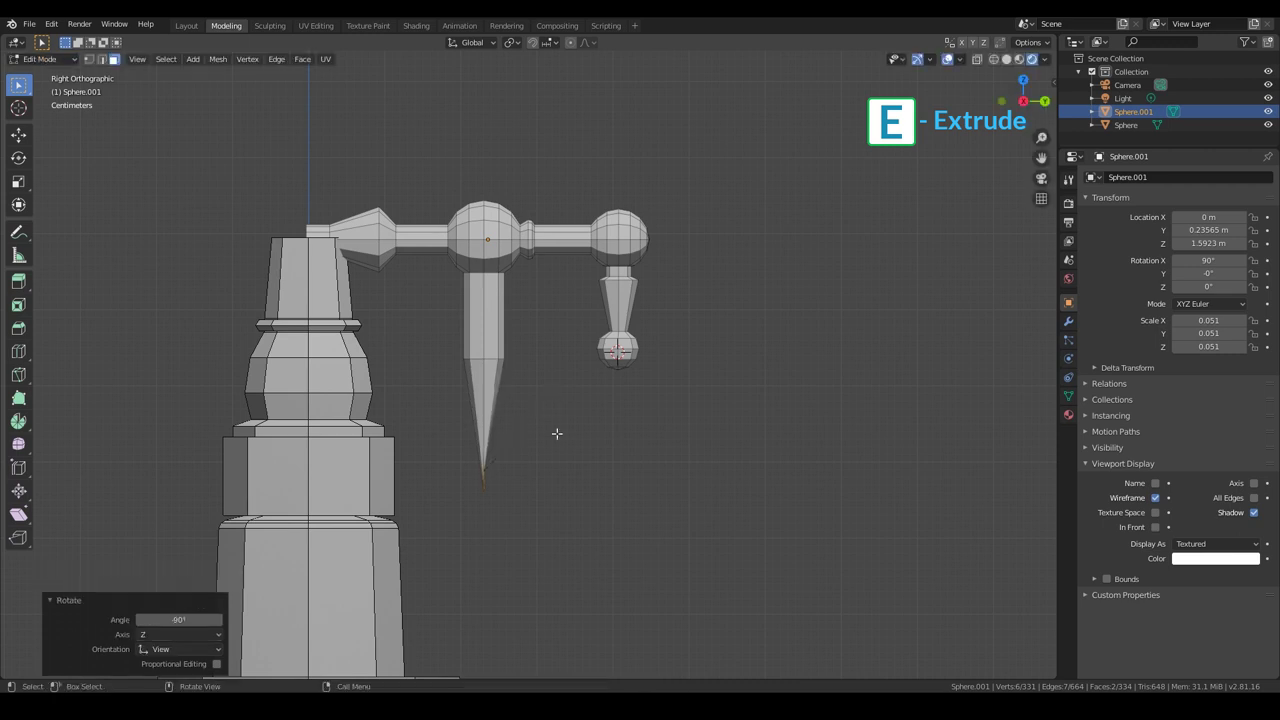
key(g)
click(654, 477)
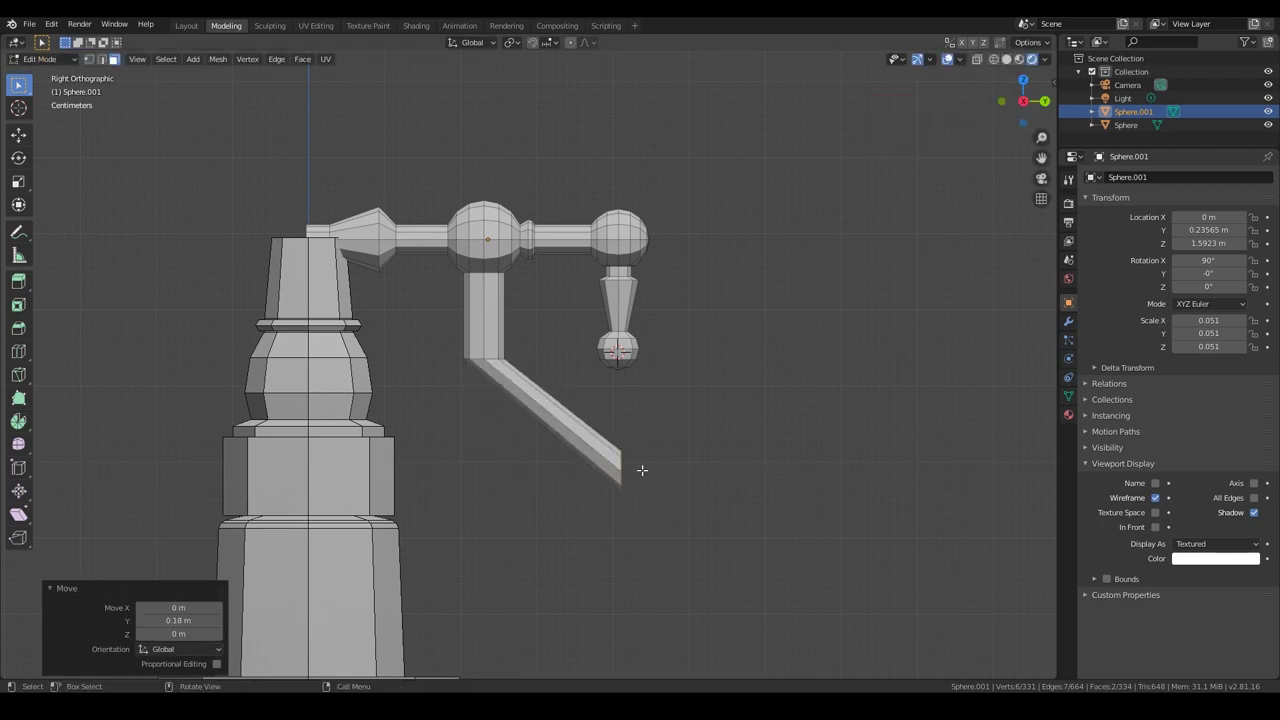
Extrude the next pipe section with a -90 turn, then extrude its end upward twice.
text(e)
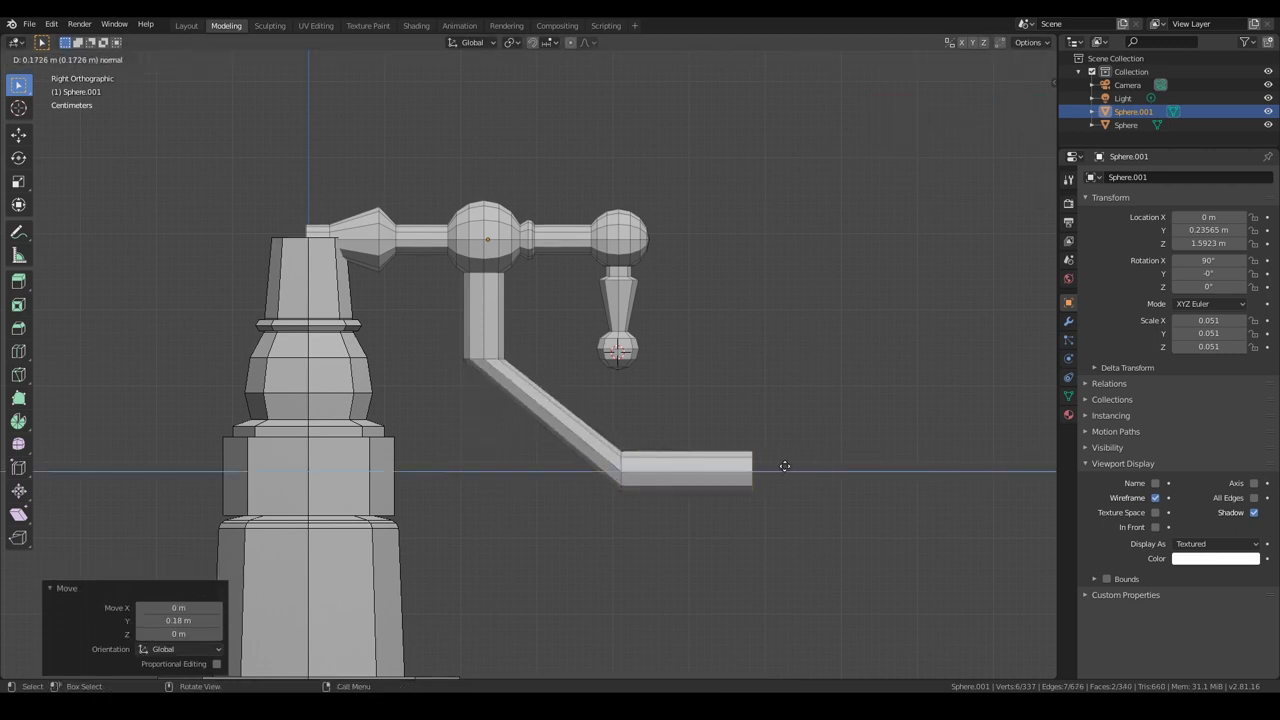
text(-90)
key(Return)
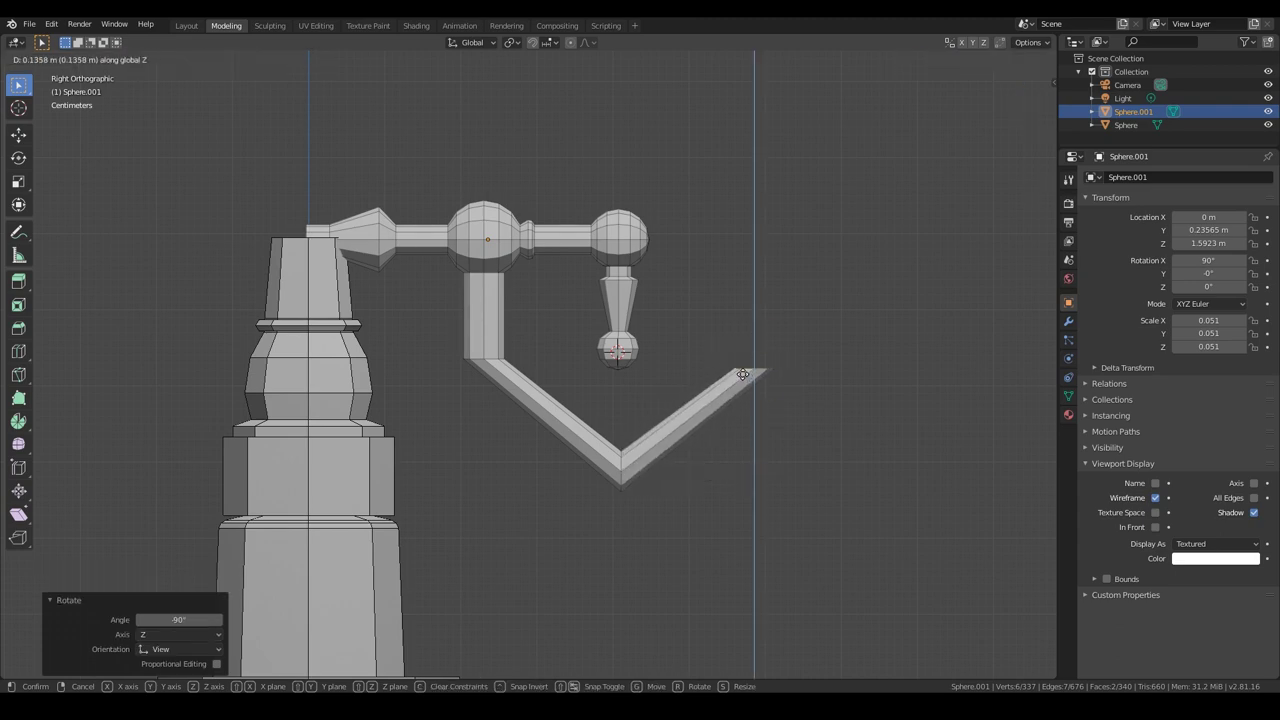
click(743, 364)
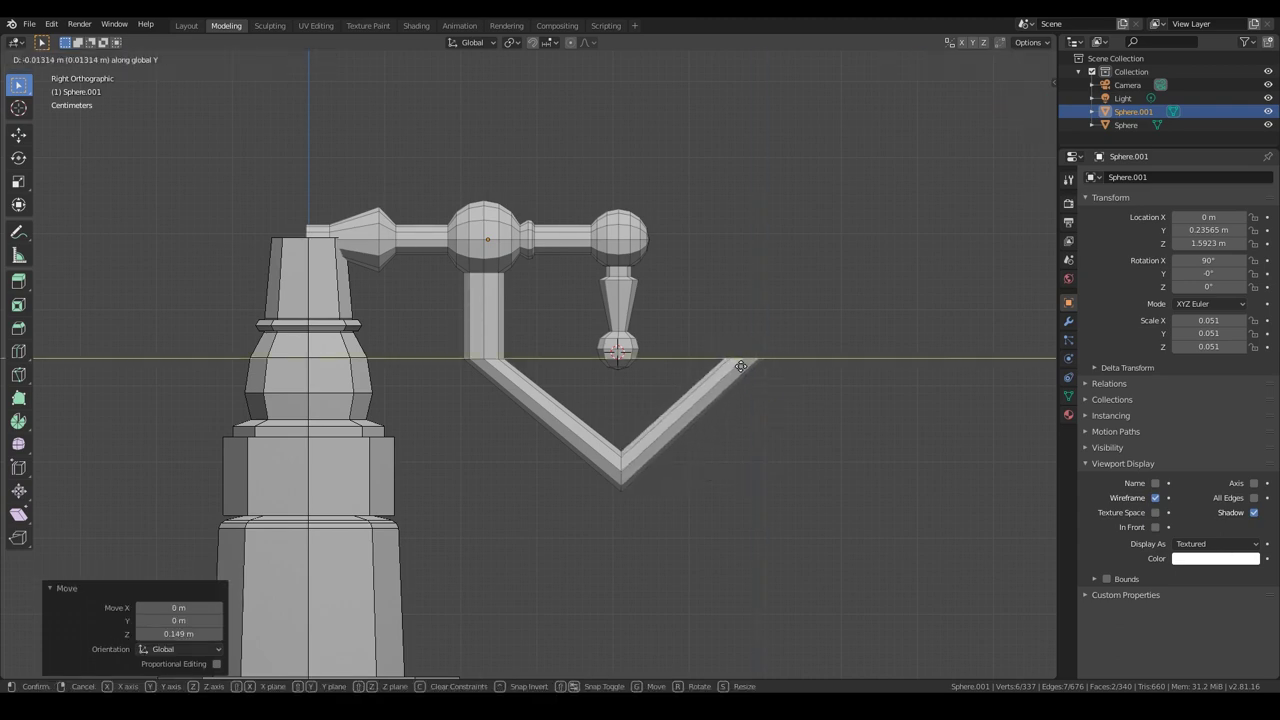
click(741, 366)
key(e)
click(737, 271)
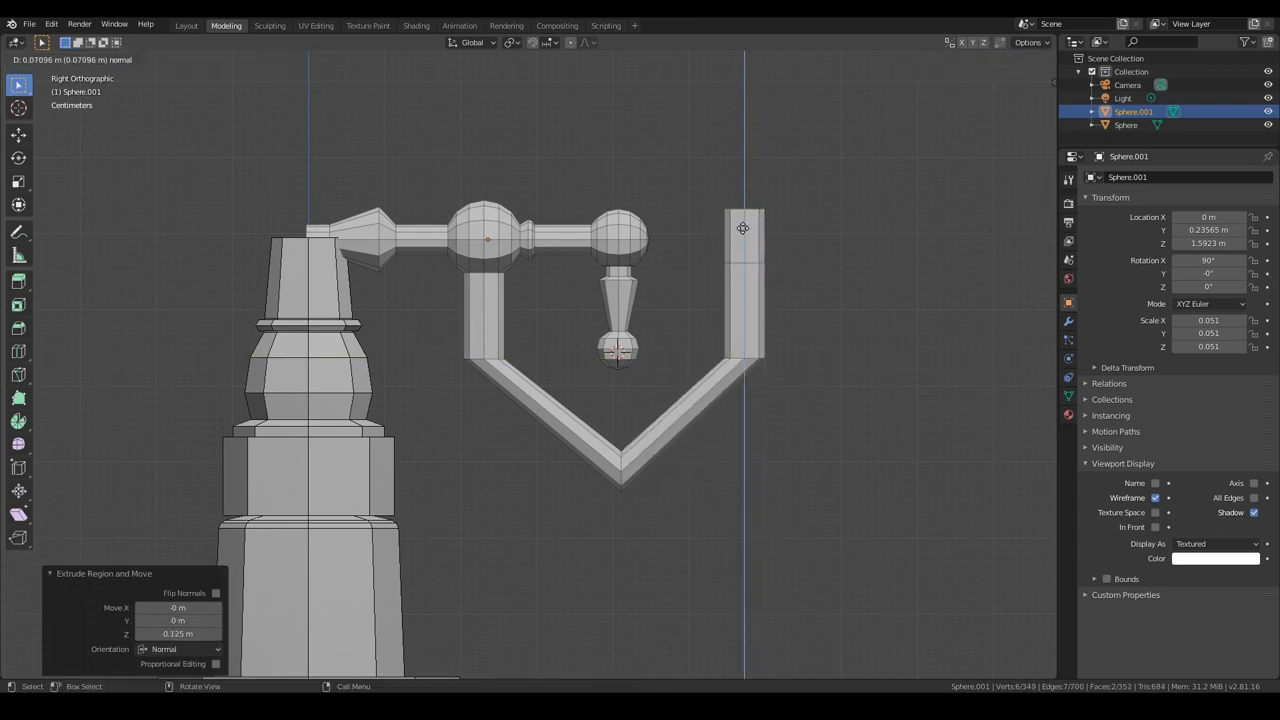
key(e)
click(745, 125)
scroll(630, 318, down, 5)
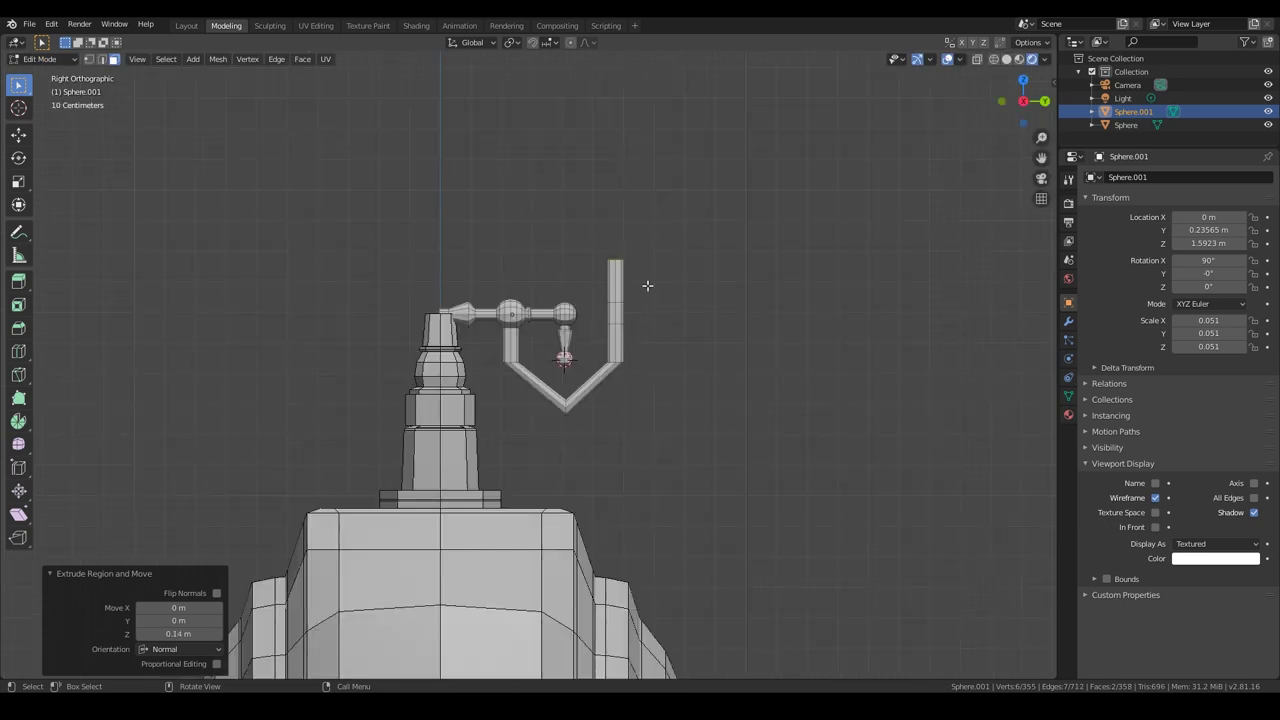
Raise the pipe top along Z to its final height and save the file.
key(g)
key(z)
click(600, 226)
key(ctrl+s)
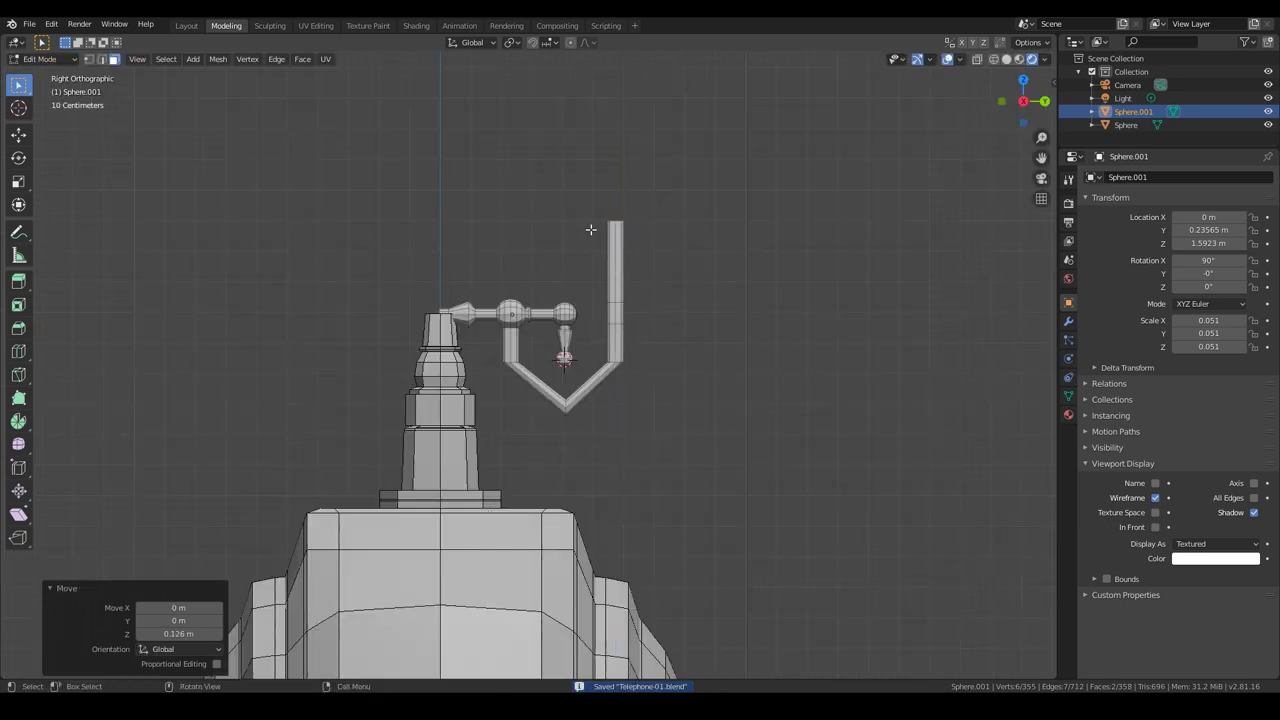
key(Escape)
scroll(613, 238, up, 4)
Add centred loop cuts on the vertical pipe and position the edge loops vertically.
key(ctrl+r)
click(710, 258)
right_click(712, 260)
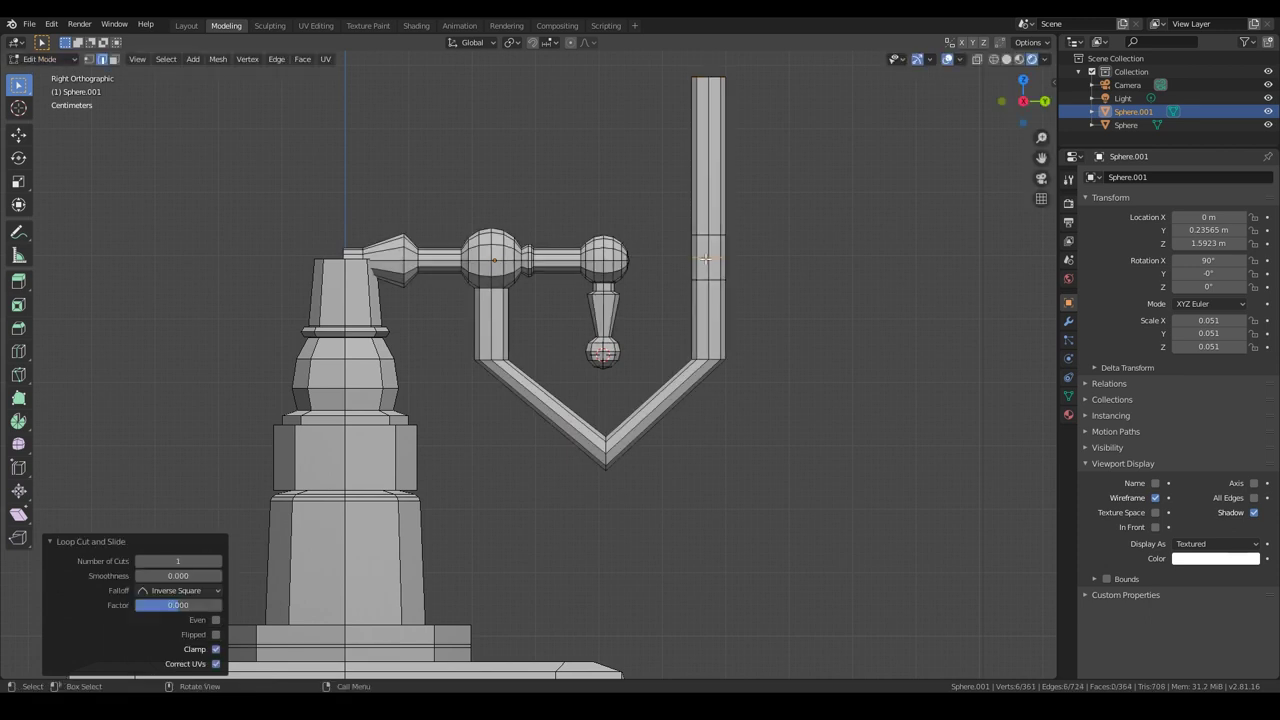
key(g)
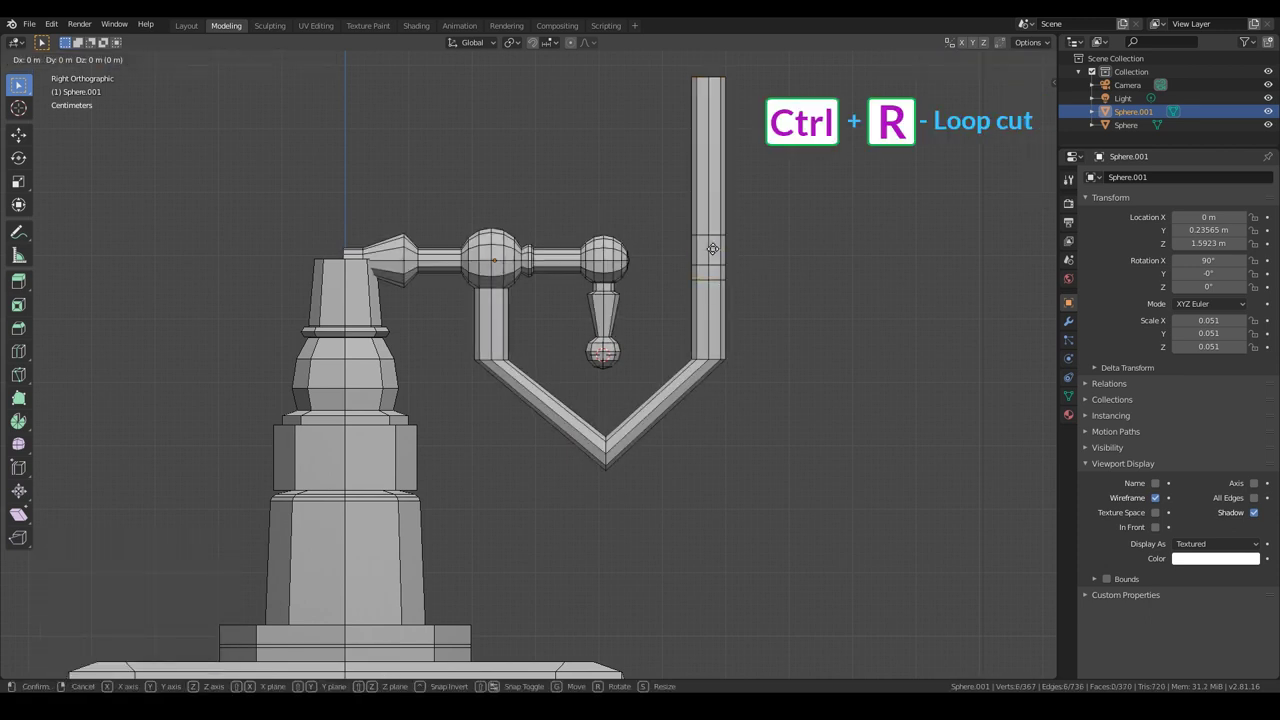
click(719, 240)
click(716, 252)
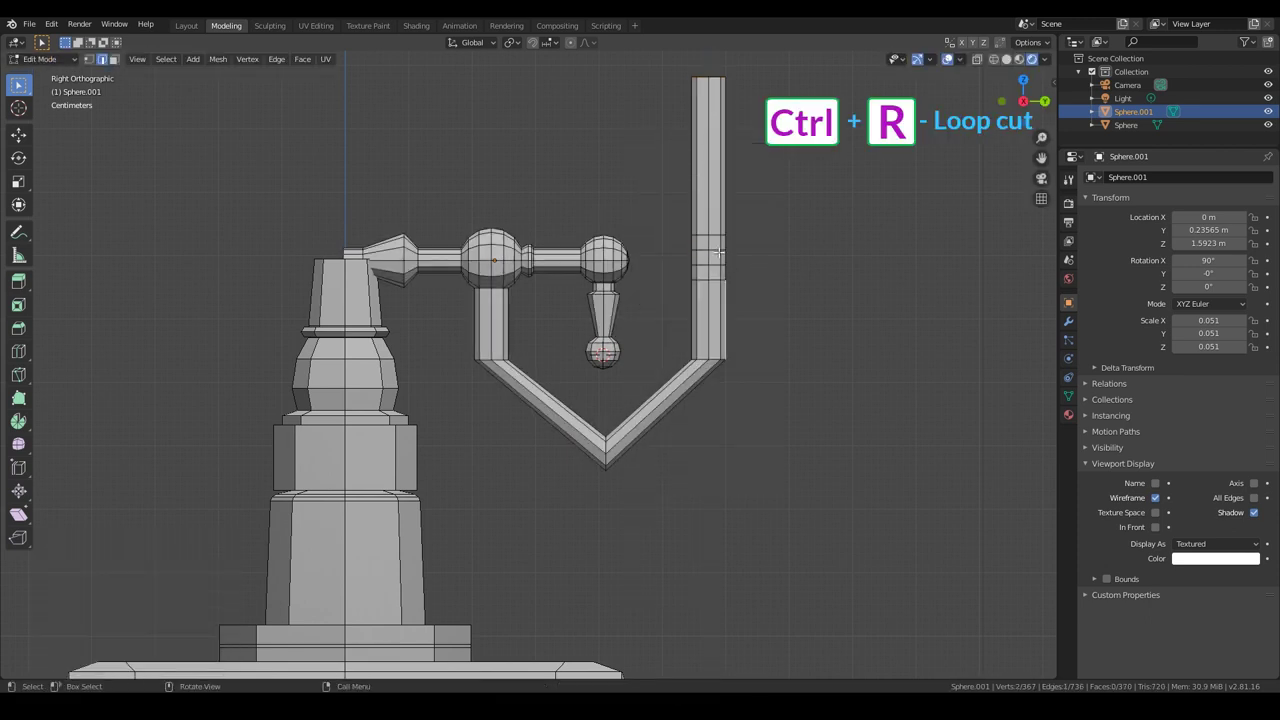
key(g)
key(z)
click(714, 265)
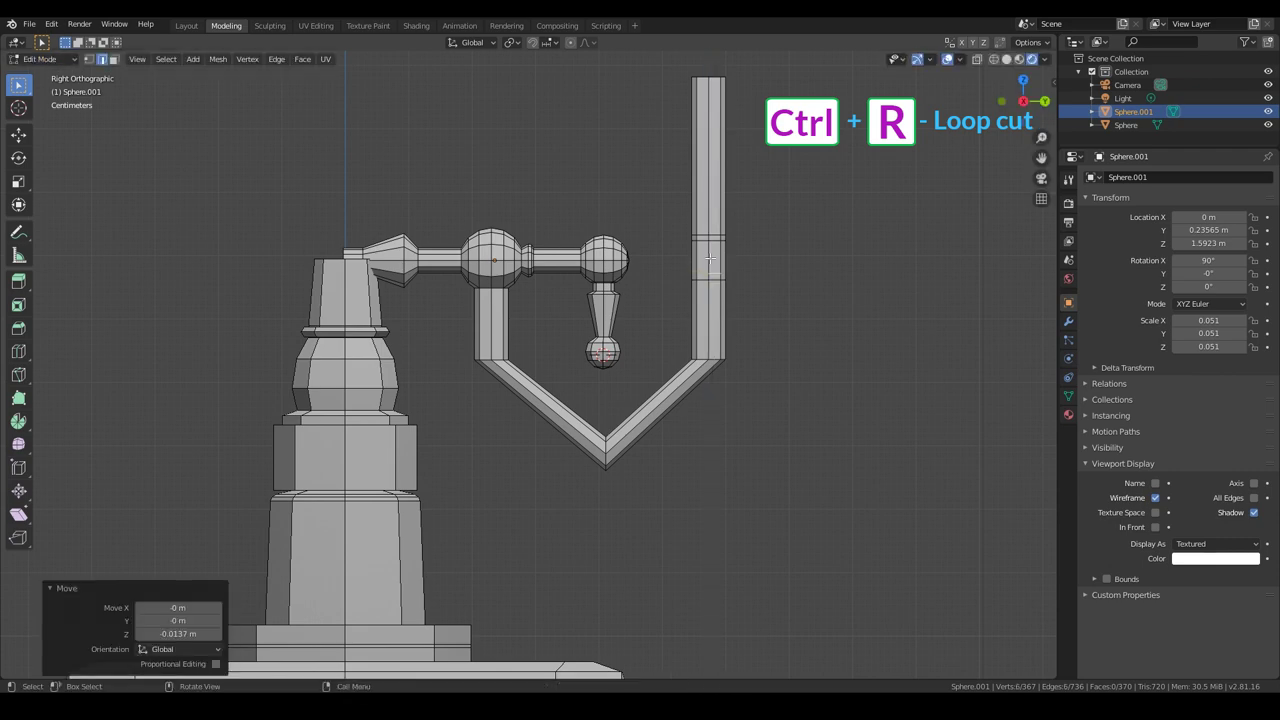
Scale the middle loops into a bulging collar and flare an added loop below it.
click(716, 253)
right_click(716, 253)
key(s)
click(771, 271)
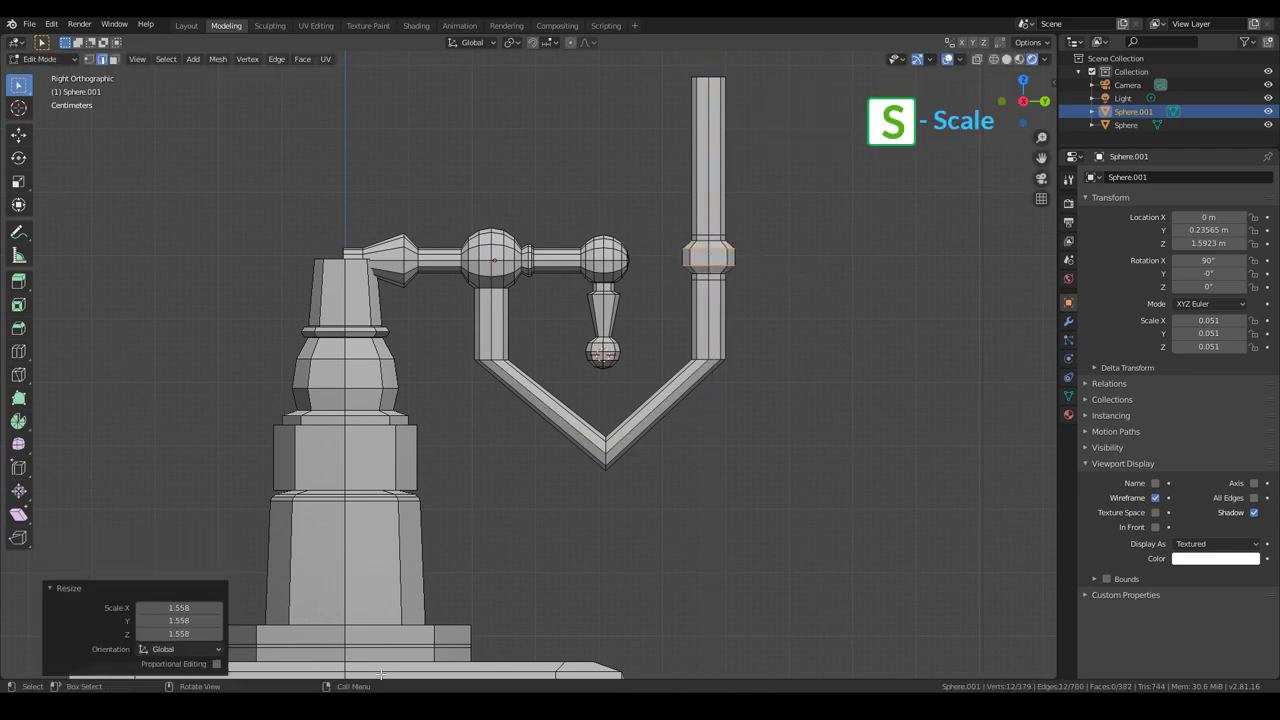
scroll(776, 285, up, 5)
scroll(776, 285, up, 1)
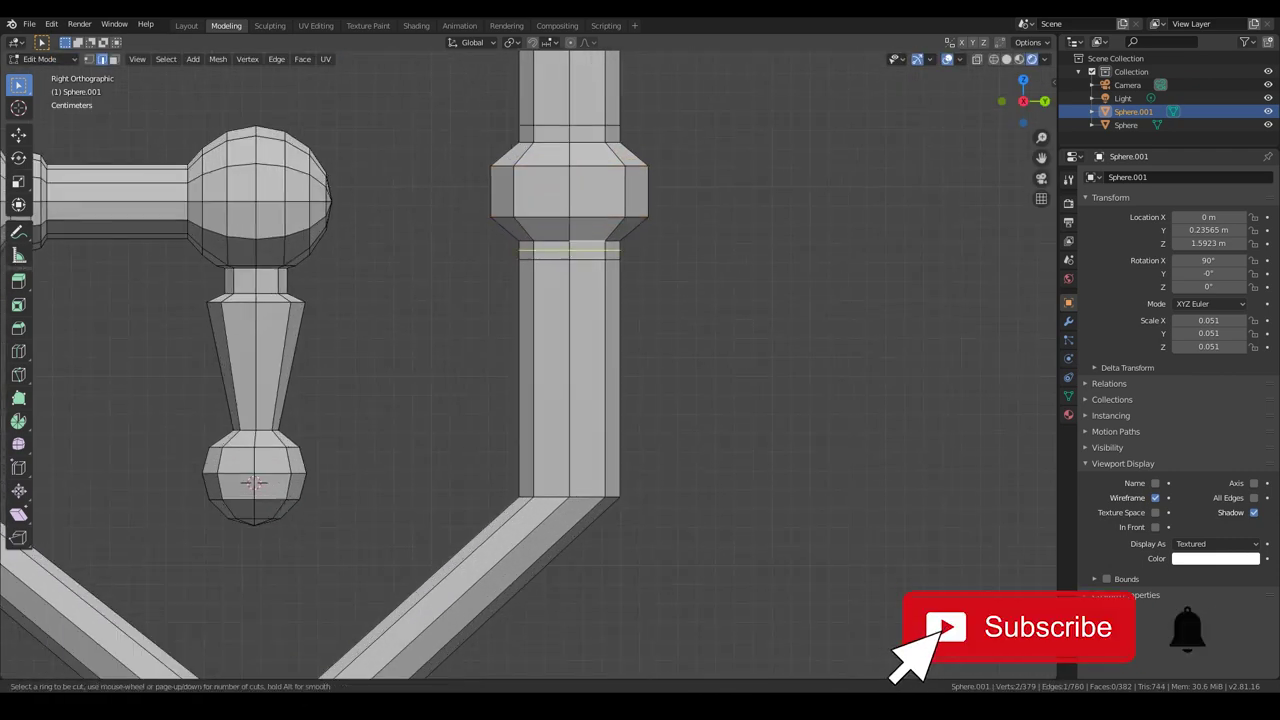
click(570, 250)
key(s)
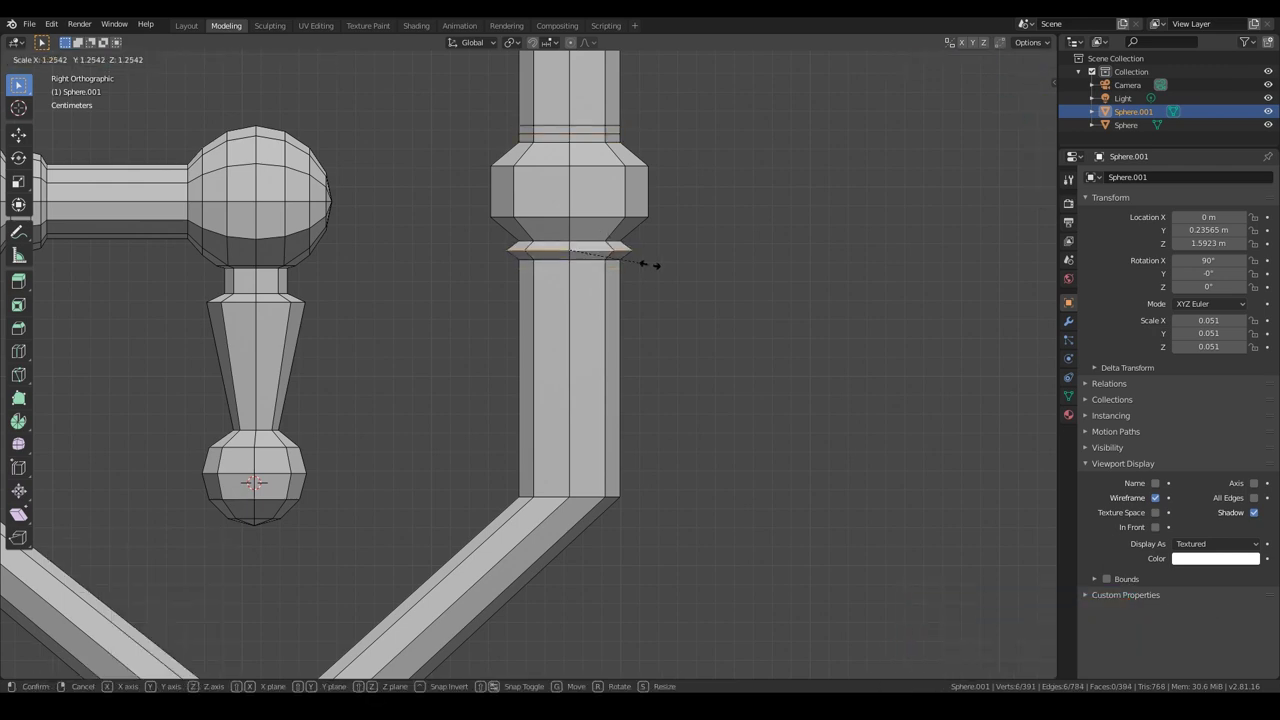
click(645, 264)
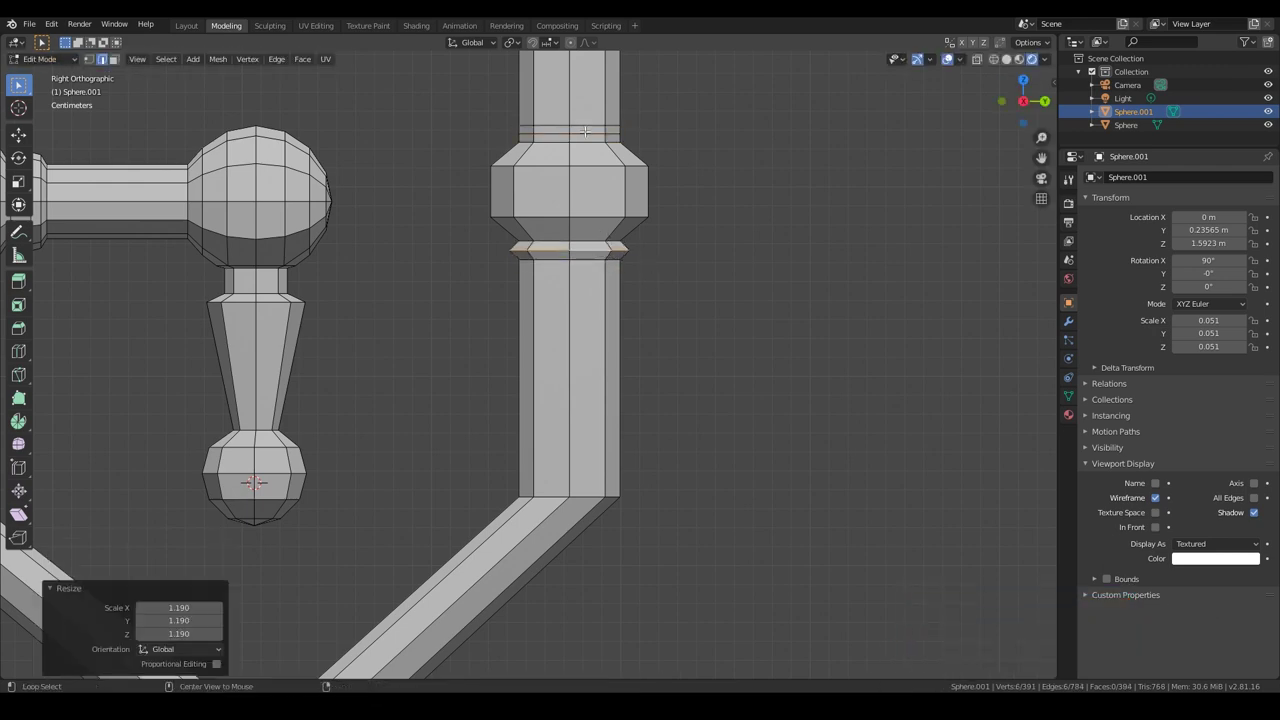
Scale the upper edge loop outward to bevel the top of the collar.
alt+click(584, 132)
key(s)
middle_drag(662, 210, 610, 275)
scroll(610, 275, up, 3)
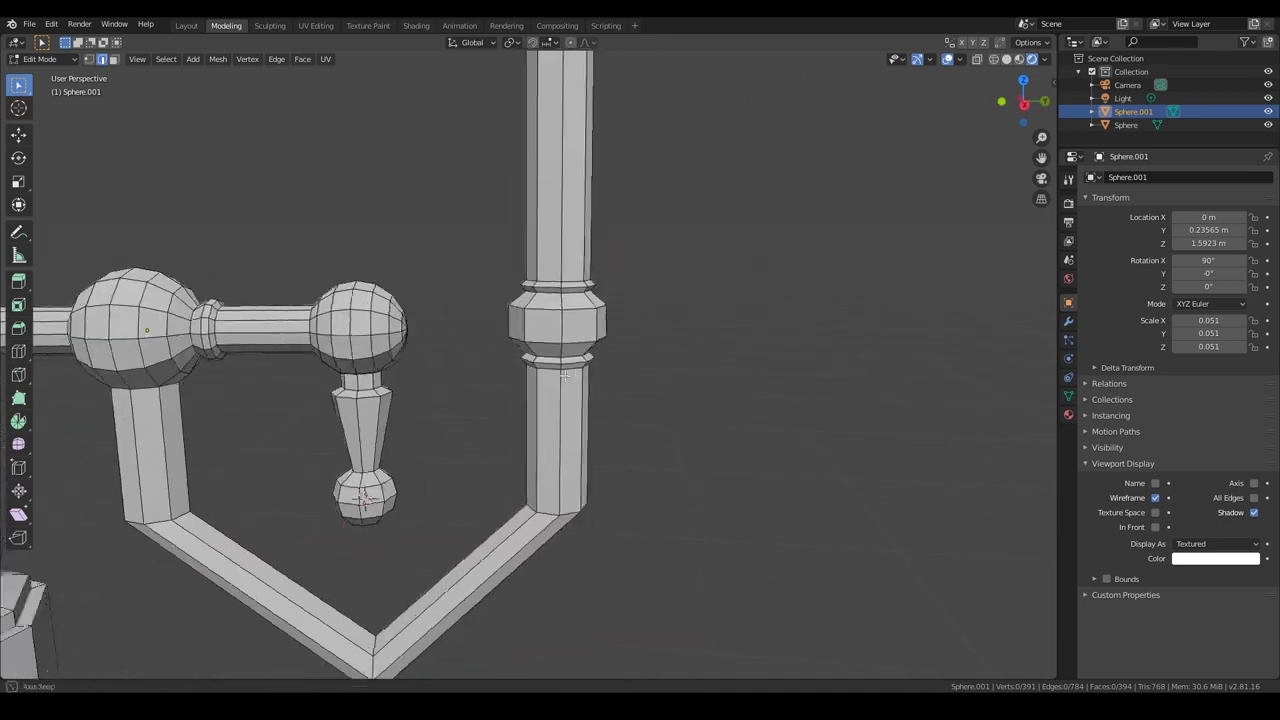
scroll(610, 275, up, 2)
click(650, 260)
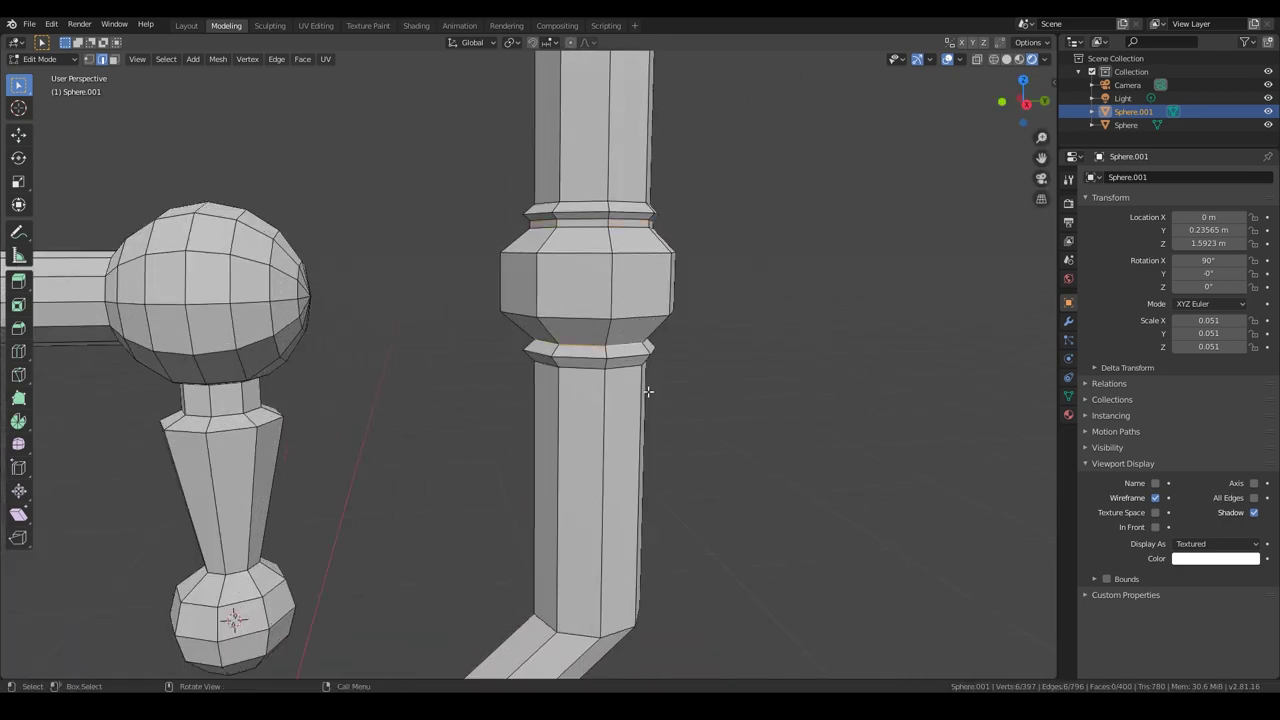
Adjust the edge loops near the V's bends, moving the right bend's loop.
alt+shift+click(636, 357)
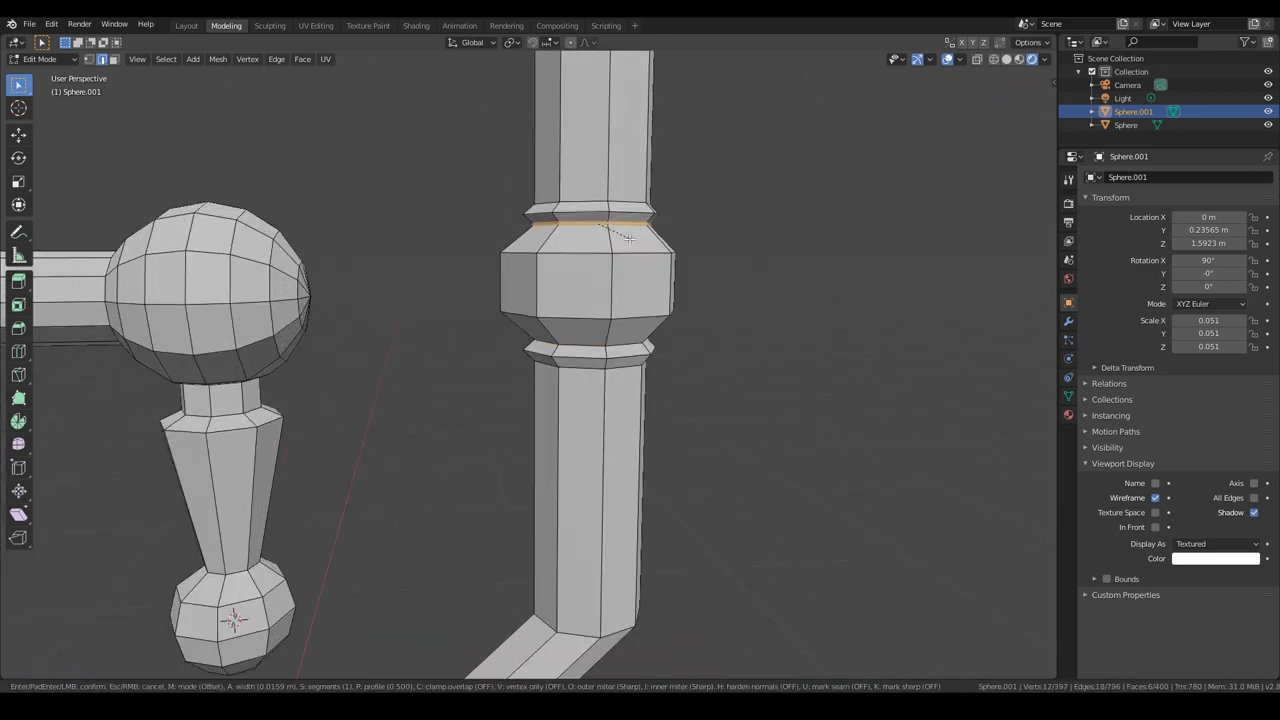
scroll(693, 375, down, 3)
mouse_move(657, 380)
middle_down()
mouse_move(623, 371)
mouse_move(640, 374)
middle_up()
scroll(640, 374, up, 3)
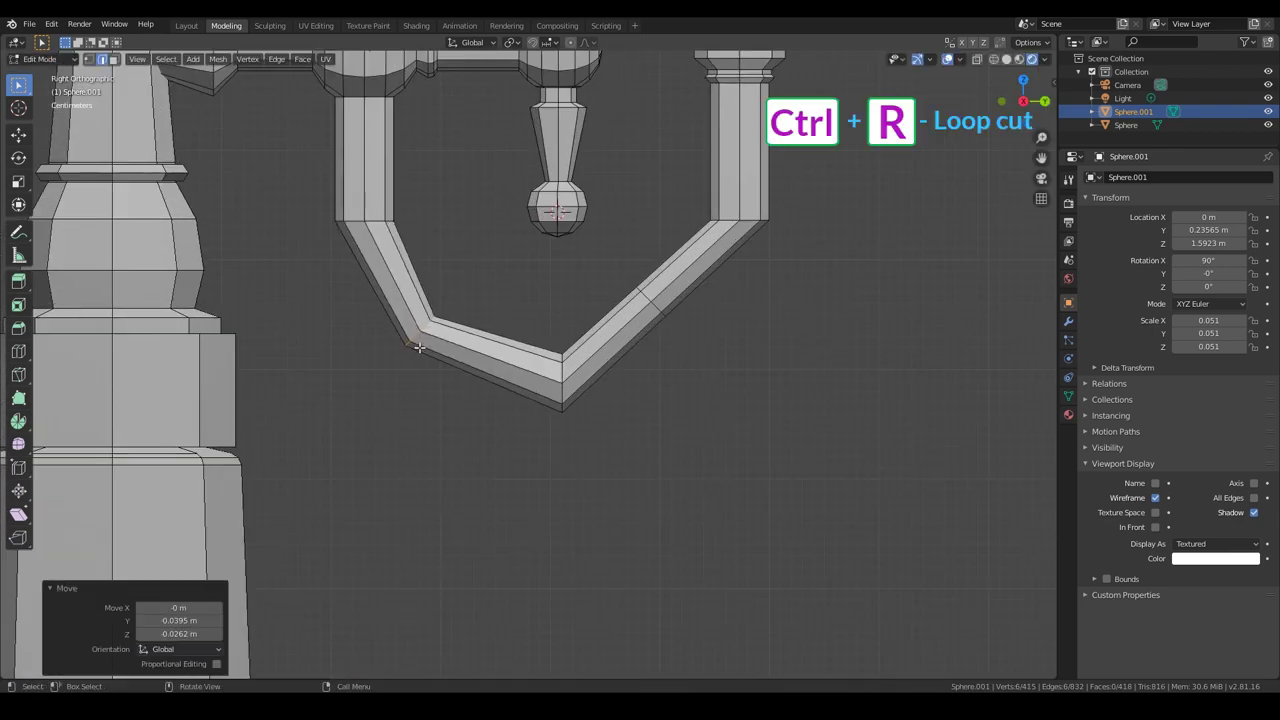
key(g)
click(685, 337)
alt+click(414, 337)
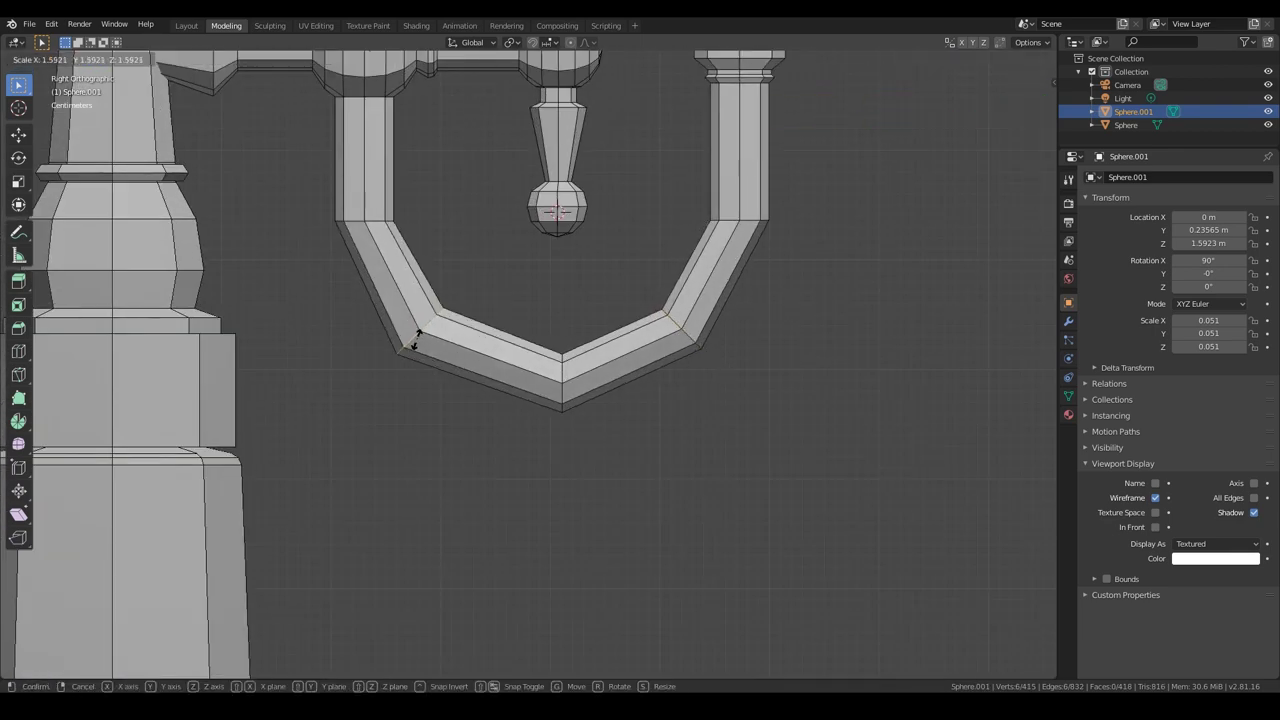
Widen the left bend loop, then isolate the arm piece in top view for editing.
key(s)
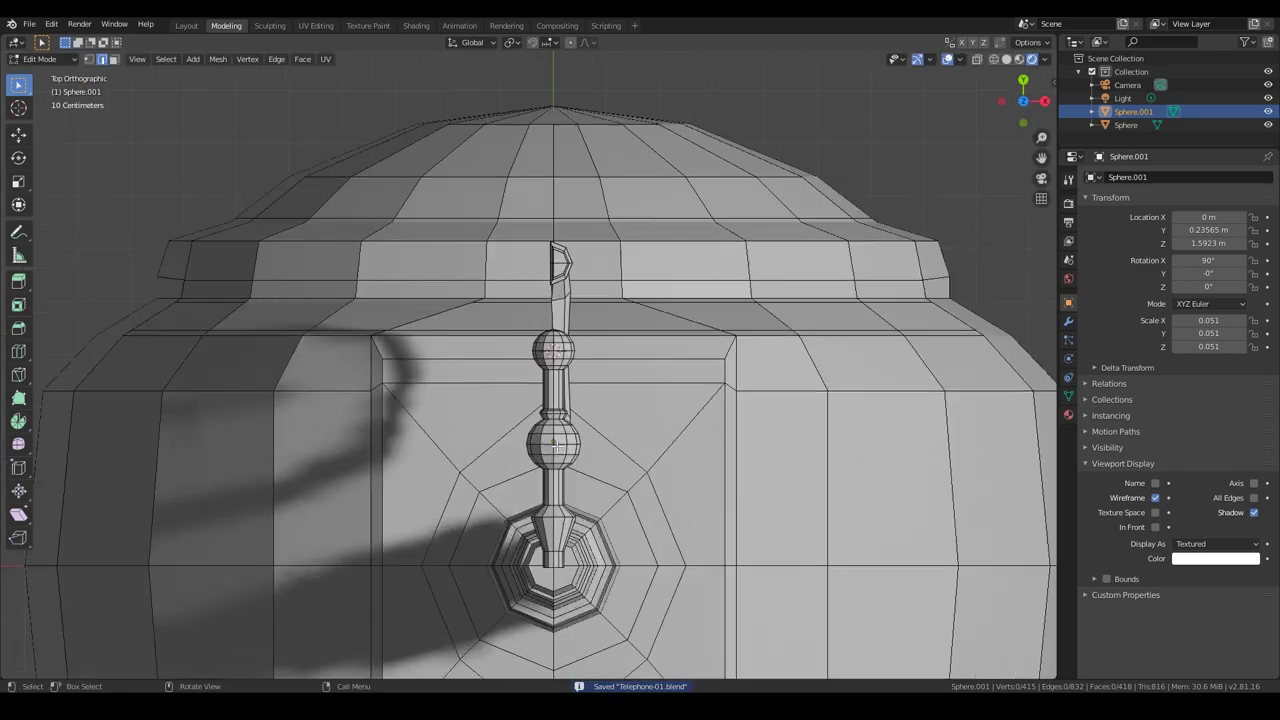
key(h)
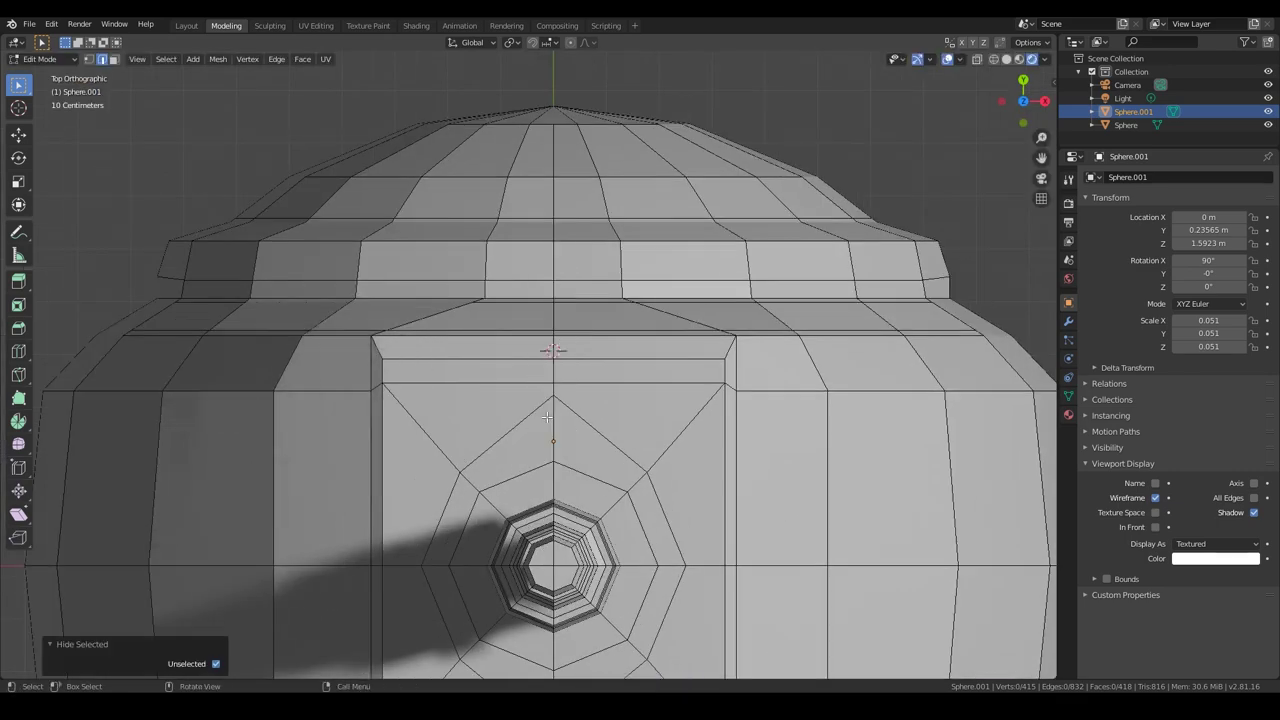
key(alt+h)
key(KP_Divide)
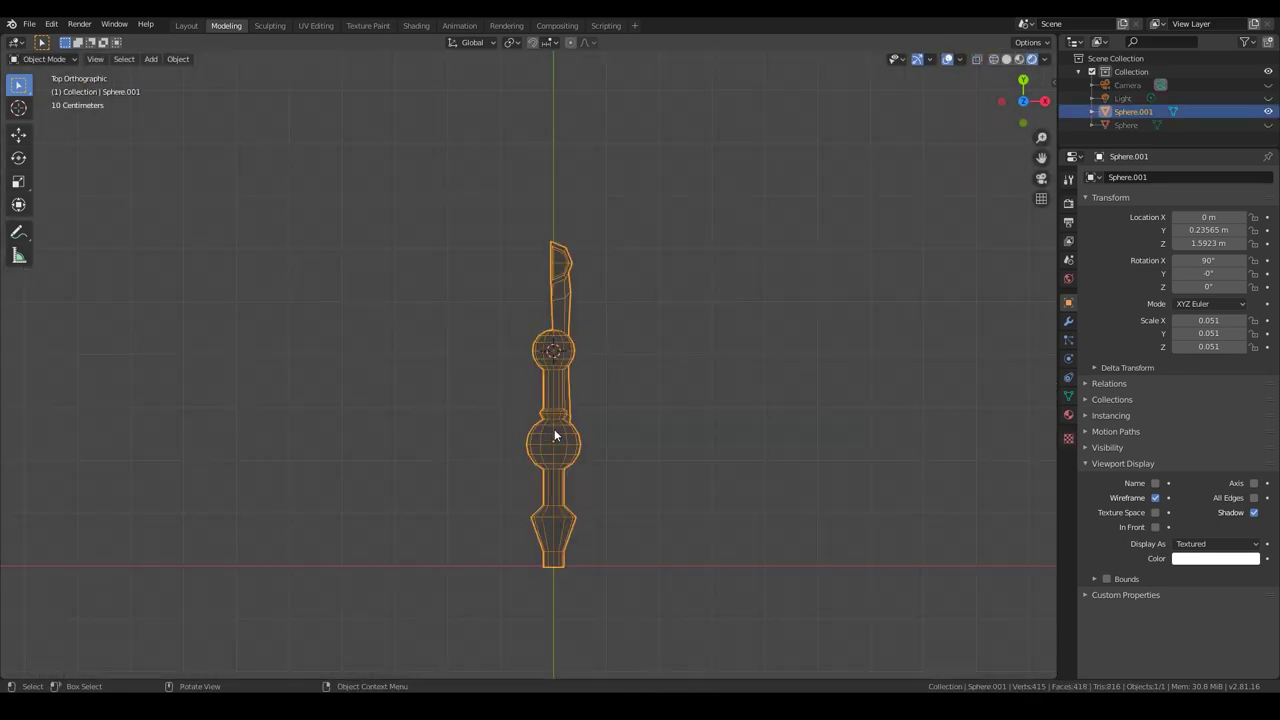
key(Tab)
Delete the left half of the arm's vertices using see-through box selections.
drag(460, 186, 554, 608)
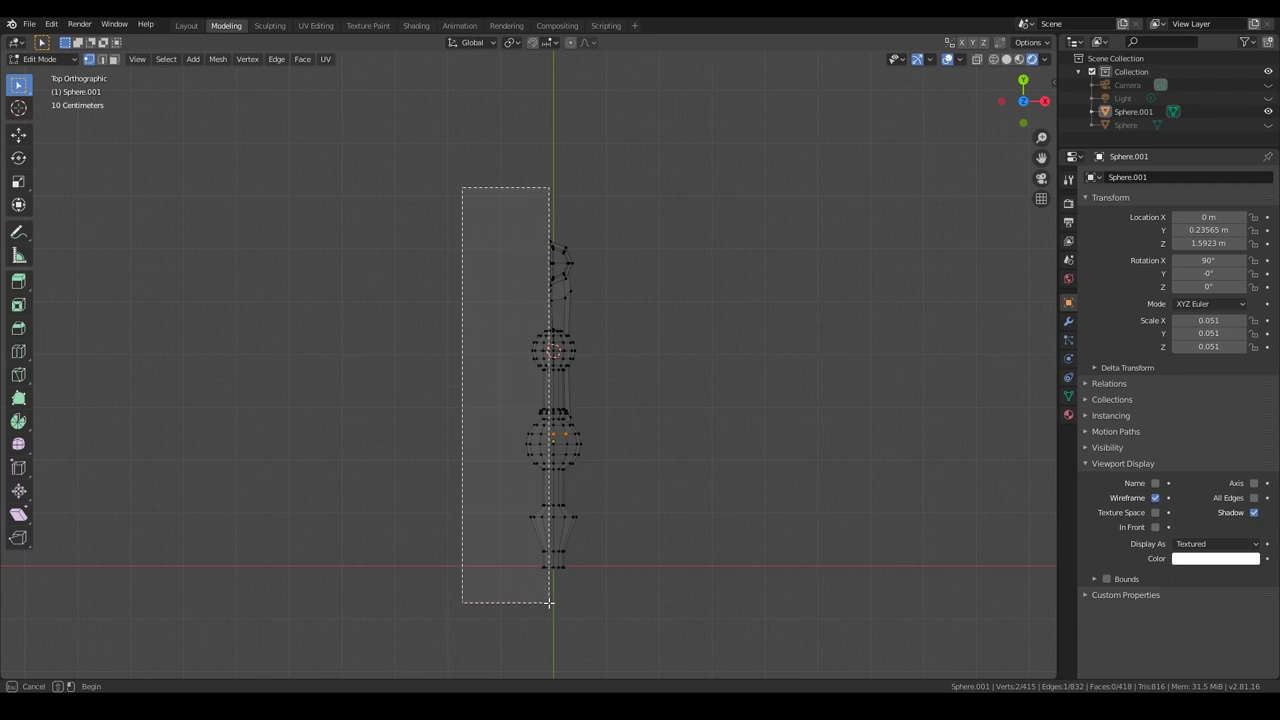
key(x)
click(578, 497)
key(b)
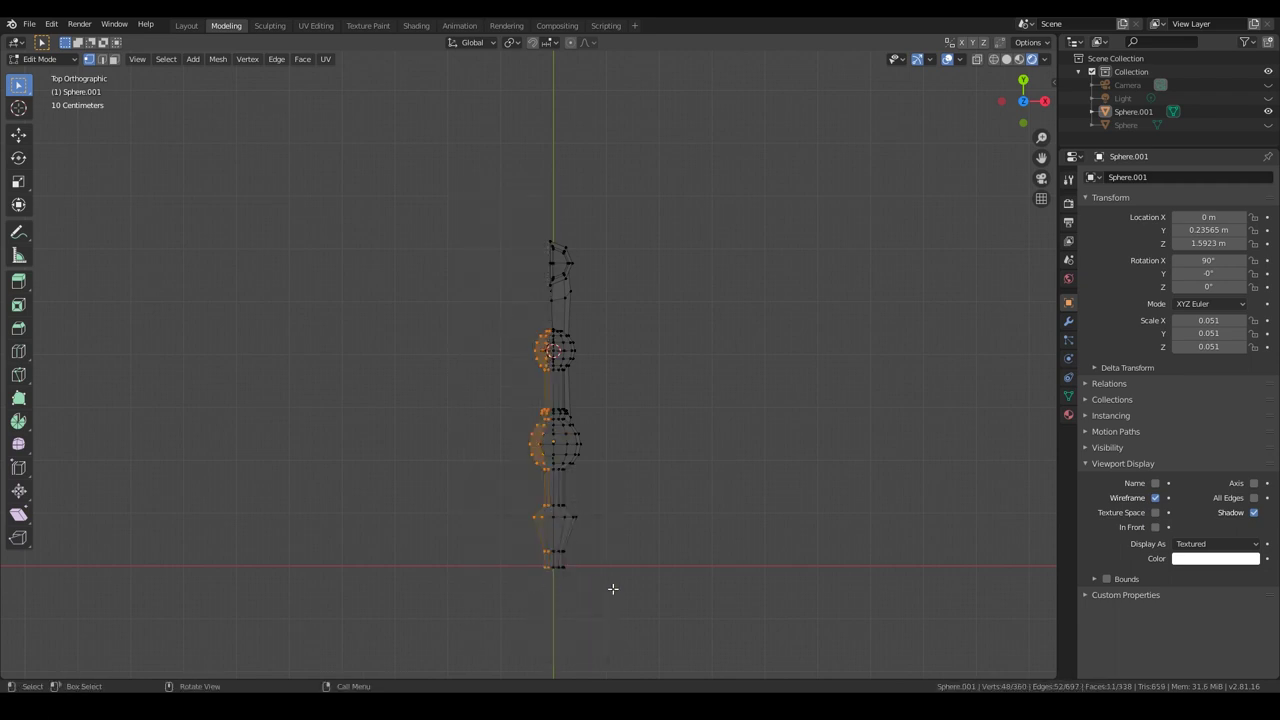
key(alt+z)
key(b)
drag(499, 314, 550, 594)
key(x)
click(537, 549)
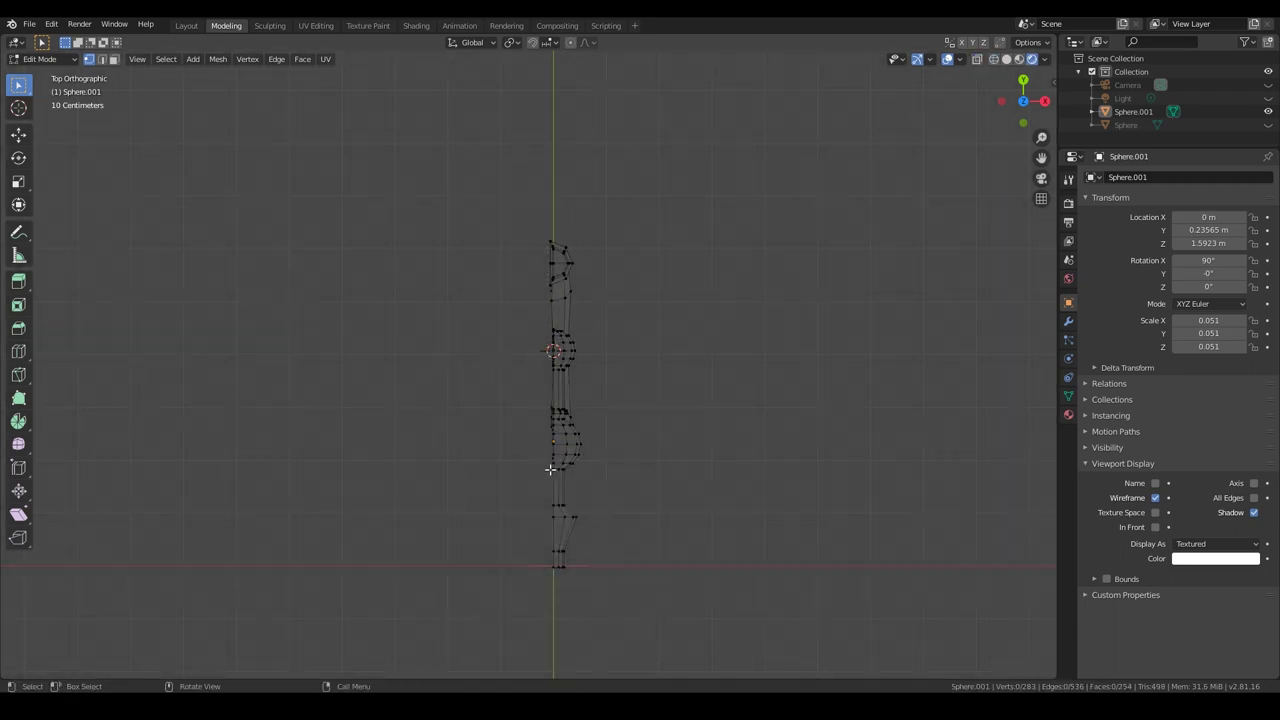
mouse_move(549, 469)
middle_down()
mouse_move(549, 397)
mouse_move(527, 395)
middle_up()
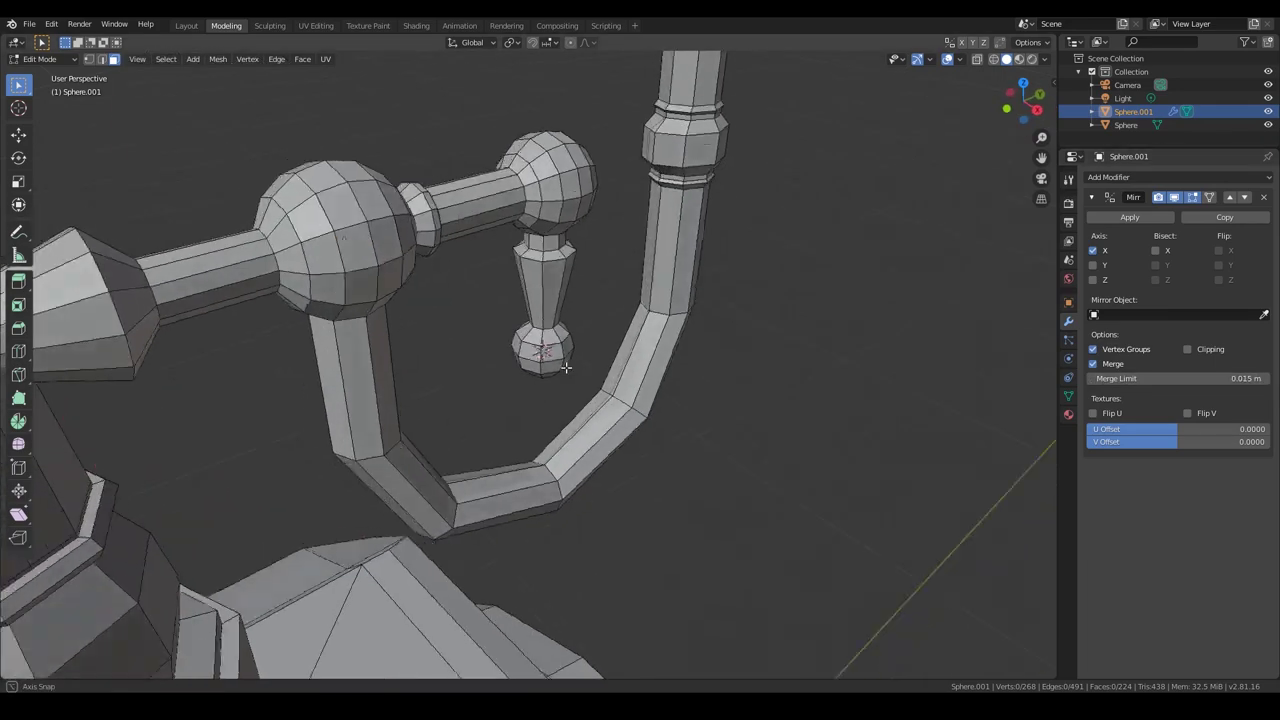
Apply the X-axis Mirror modifier, merging at 0.015 m, to bake the symmetrical arm.
click(1123, 218)
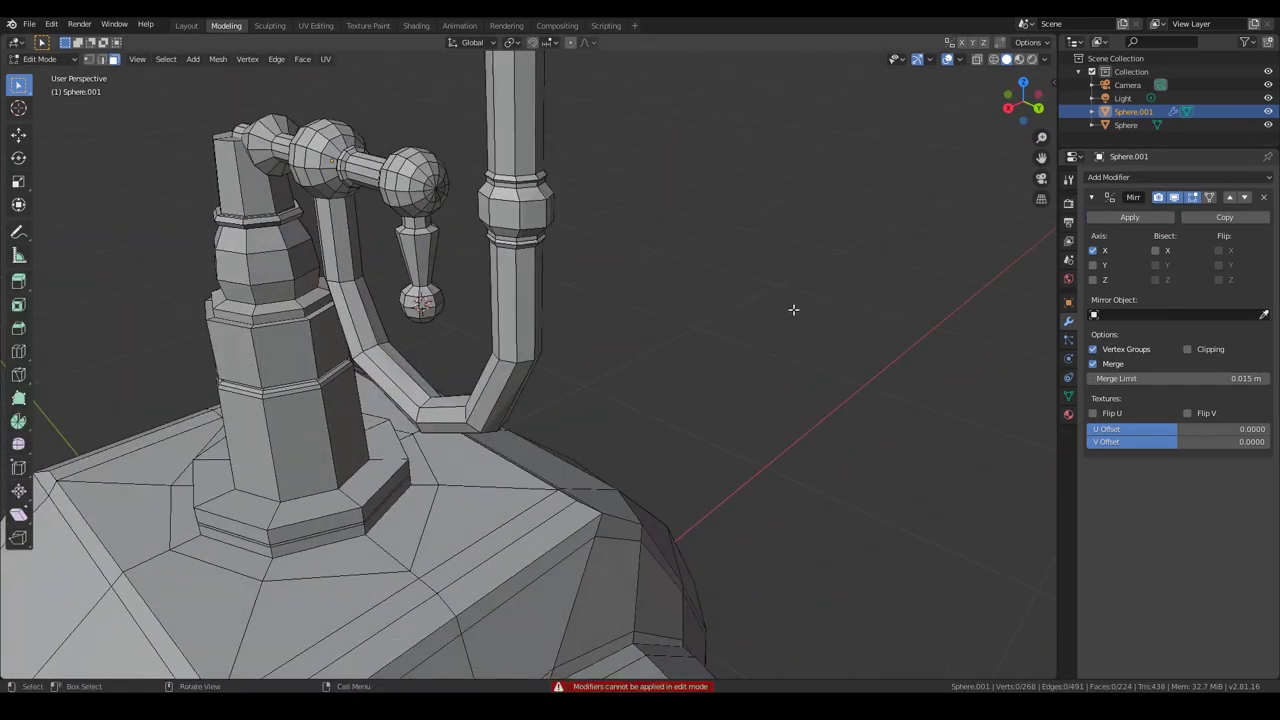
key(Tab)
click(1123, 218)
key(Tab)
middle_drag(969, 329, 523, 337)
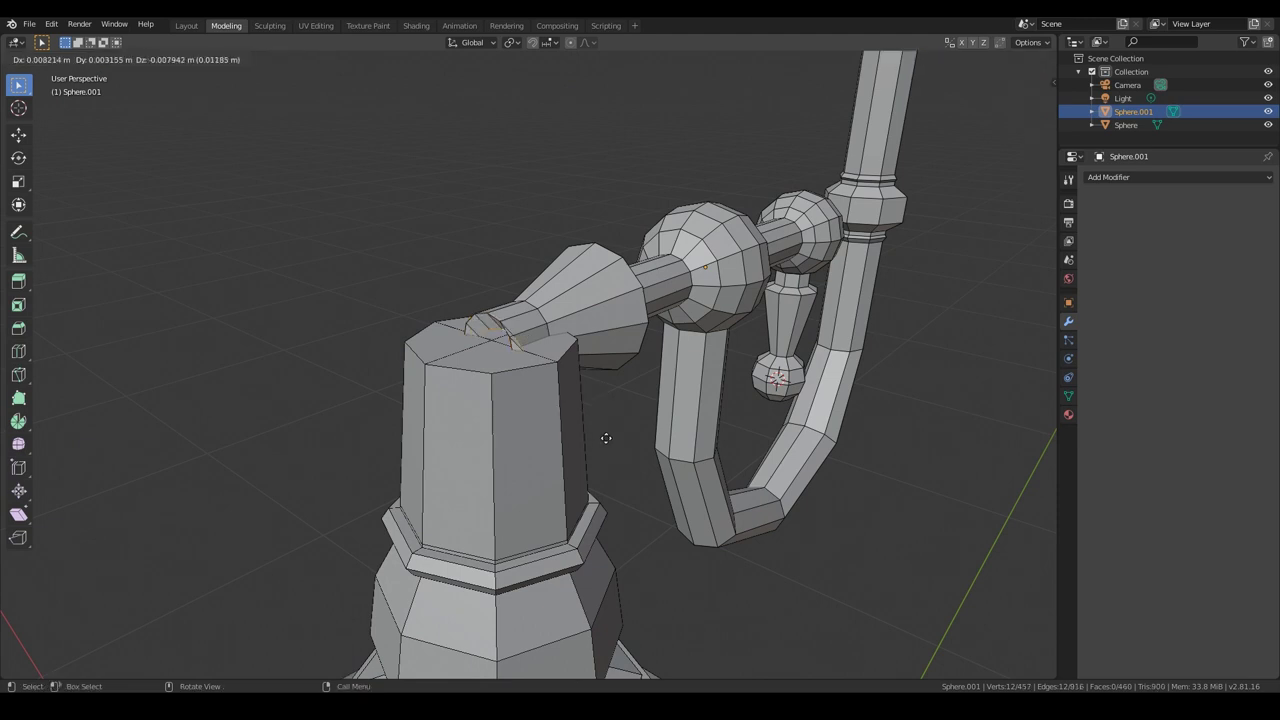
Separate the copied top ring into its own object, Sphere.002, and lift it upward.
right_click(606, 438)
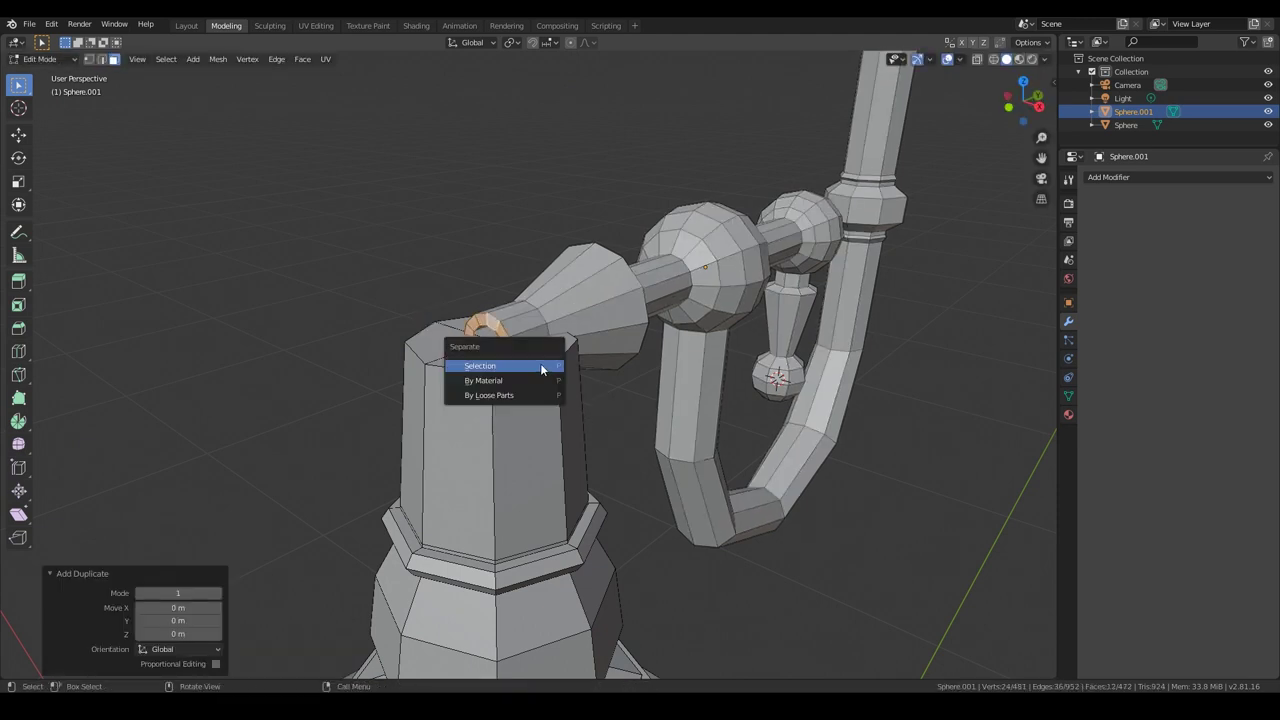
click(541, 369)
key(KP_3)
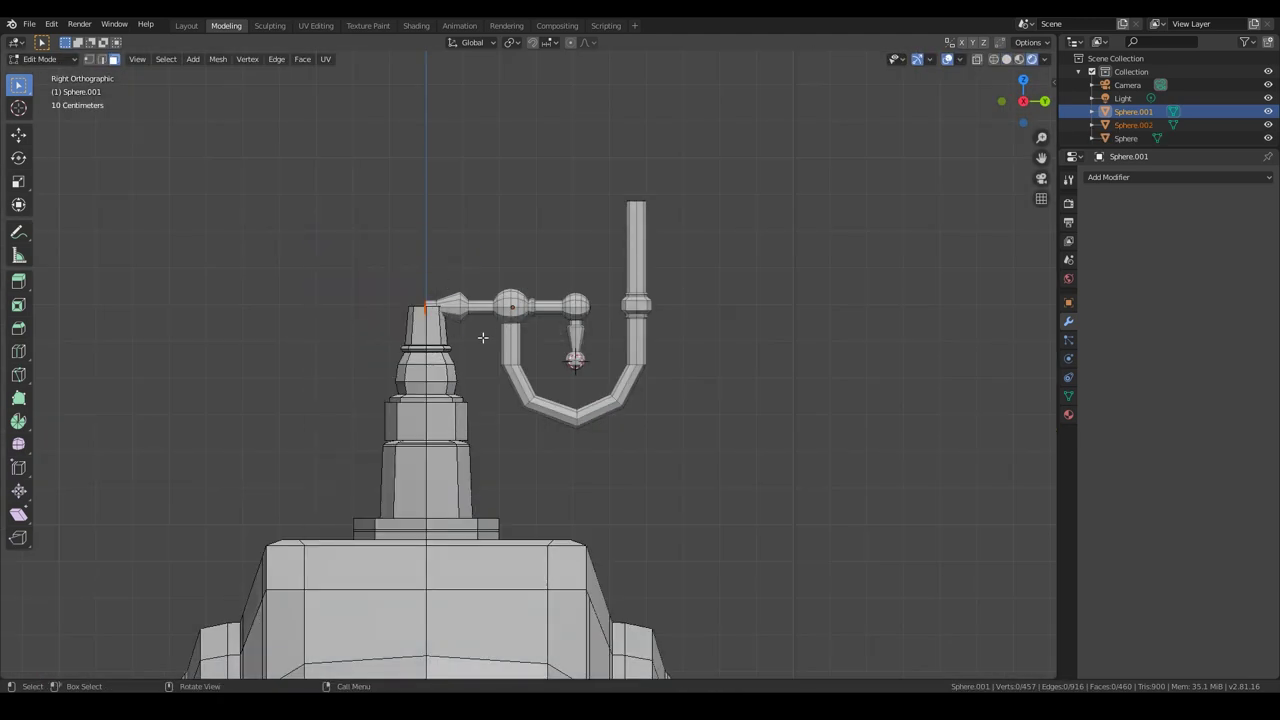
key(Tab)
click(416, 310)
middle_drag(416, 310, 480, 330)
key(KP_3)
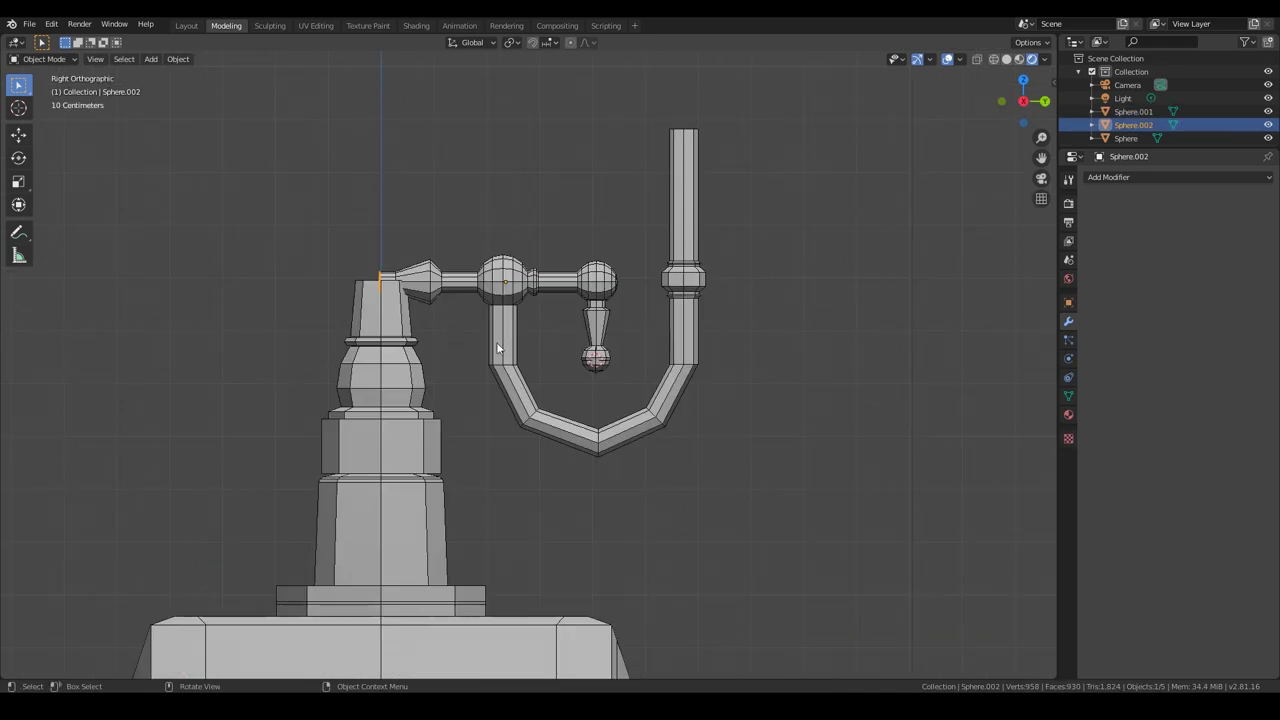
click(479, 234)
Enlarge the new ring in the right-side view.
key(Tab)
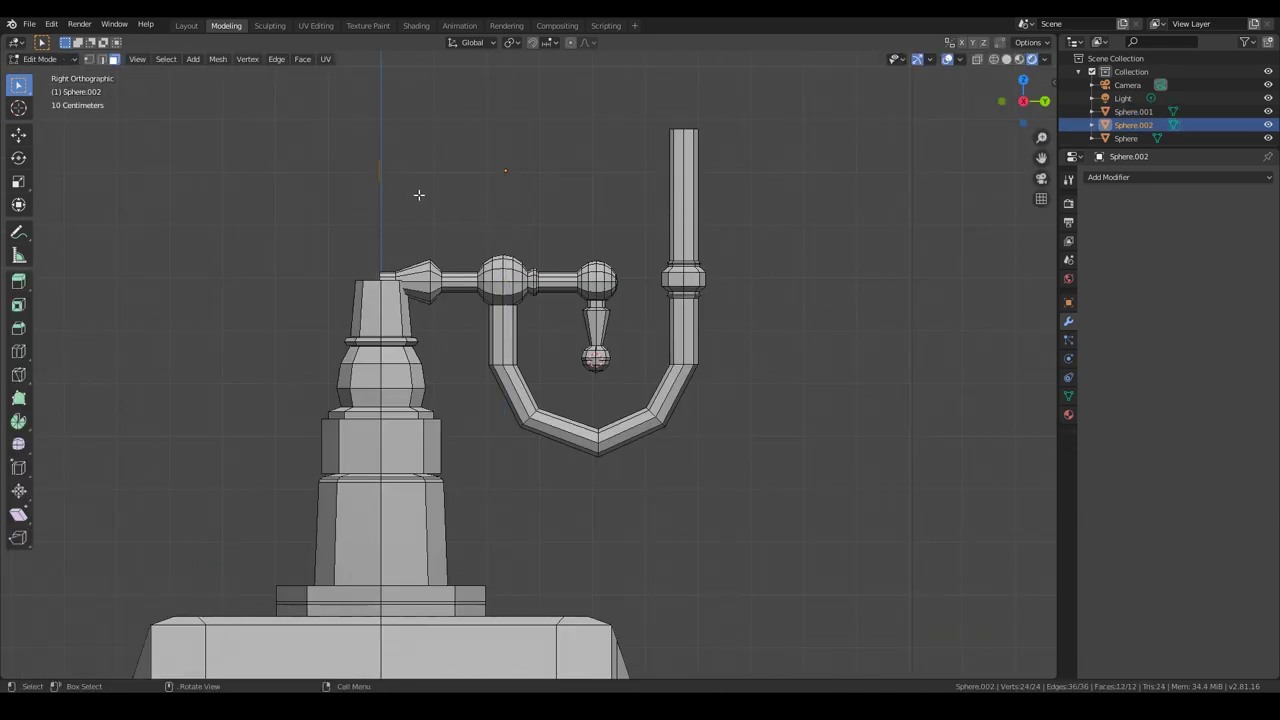
key(Tab)
right_click(477, 316)
click(468, 213)
middle_drag(468, 213, 514, 290)
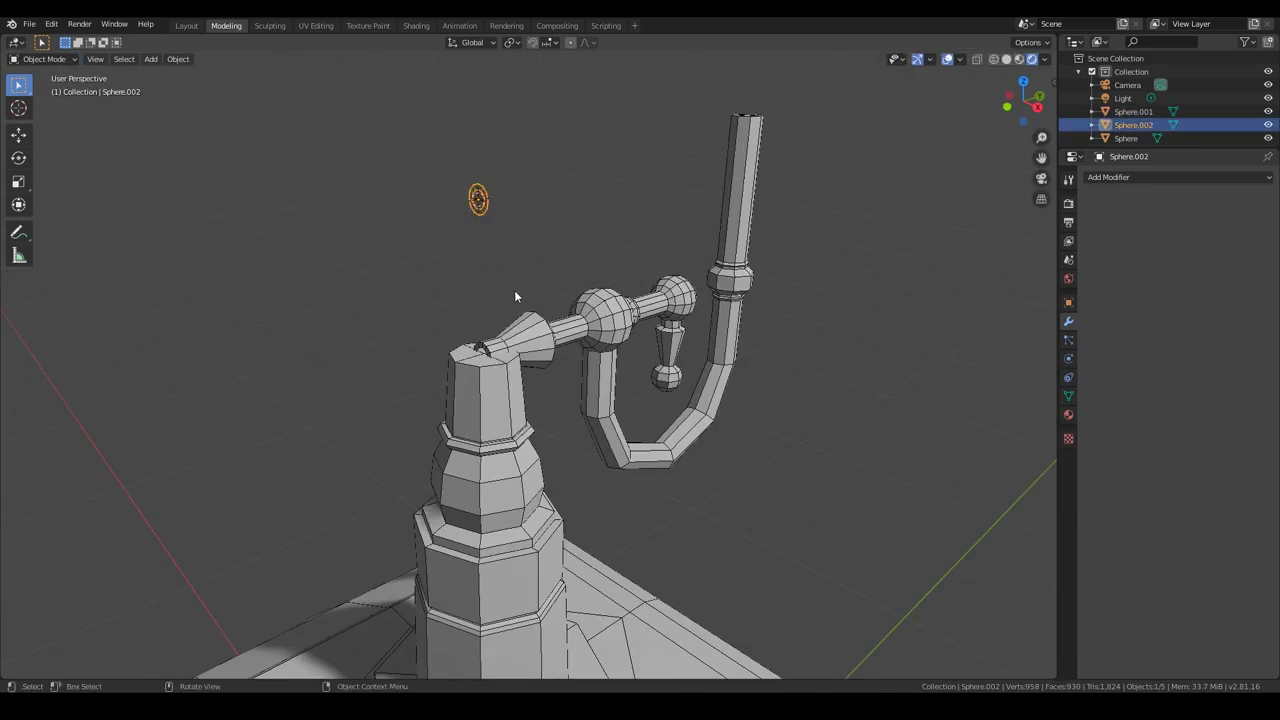
key(KP_3)
key(s)
click(576, 505)
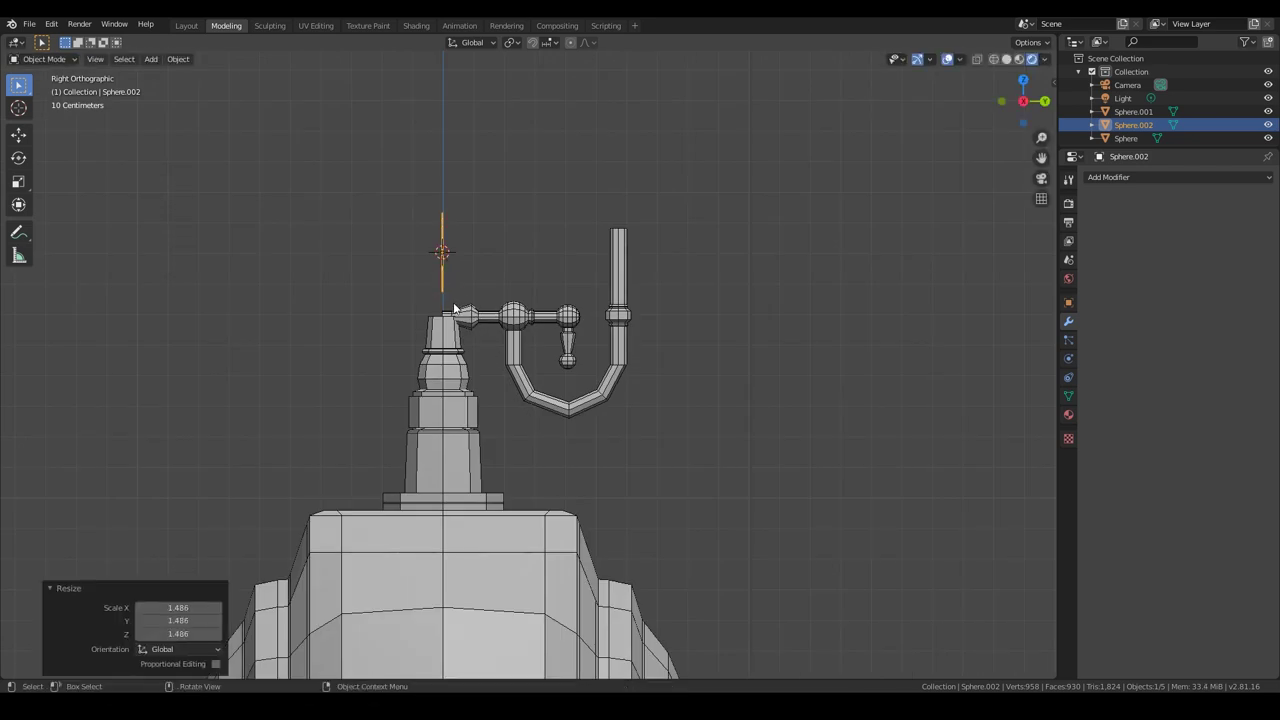
Reposition the ring along one axis and fine-tune its size.
key(9)
key(0)
key(Return)
key(g)
click(575, 380)
key(s)
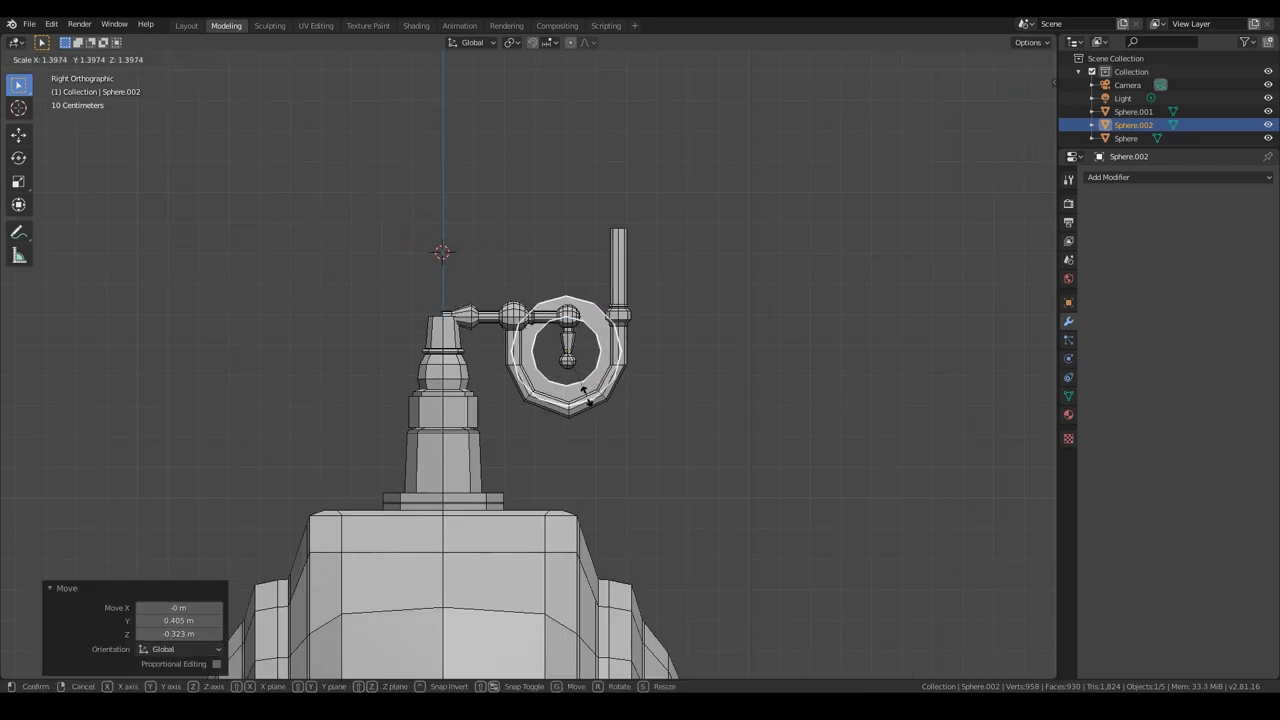
click(588, 394)
Rotate the ring 90 degrees around Z and snap it to the 3D cursor.
key(r)
key(z)
key(9)
key(0)
key(Return)
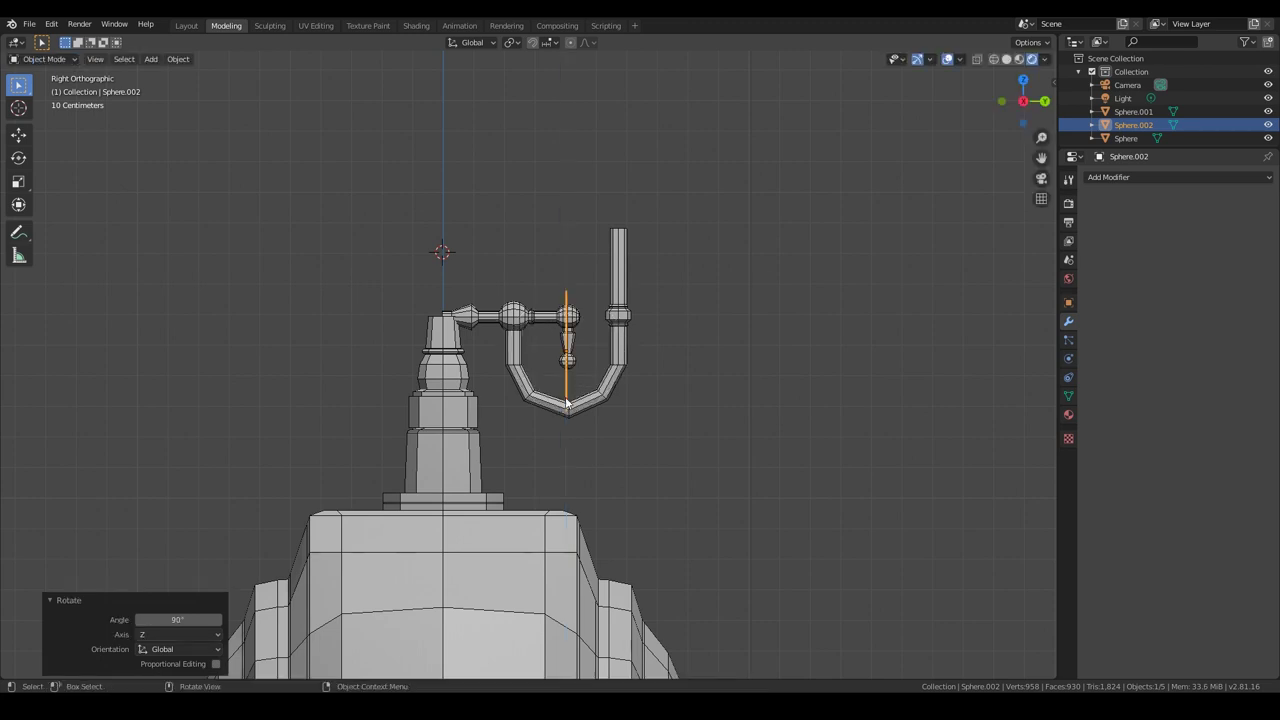
key(shift+s)
click(518, 316)
click(465, 251)
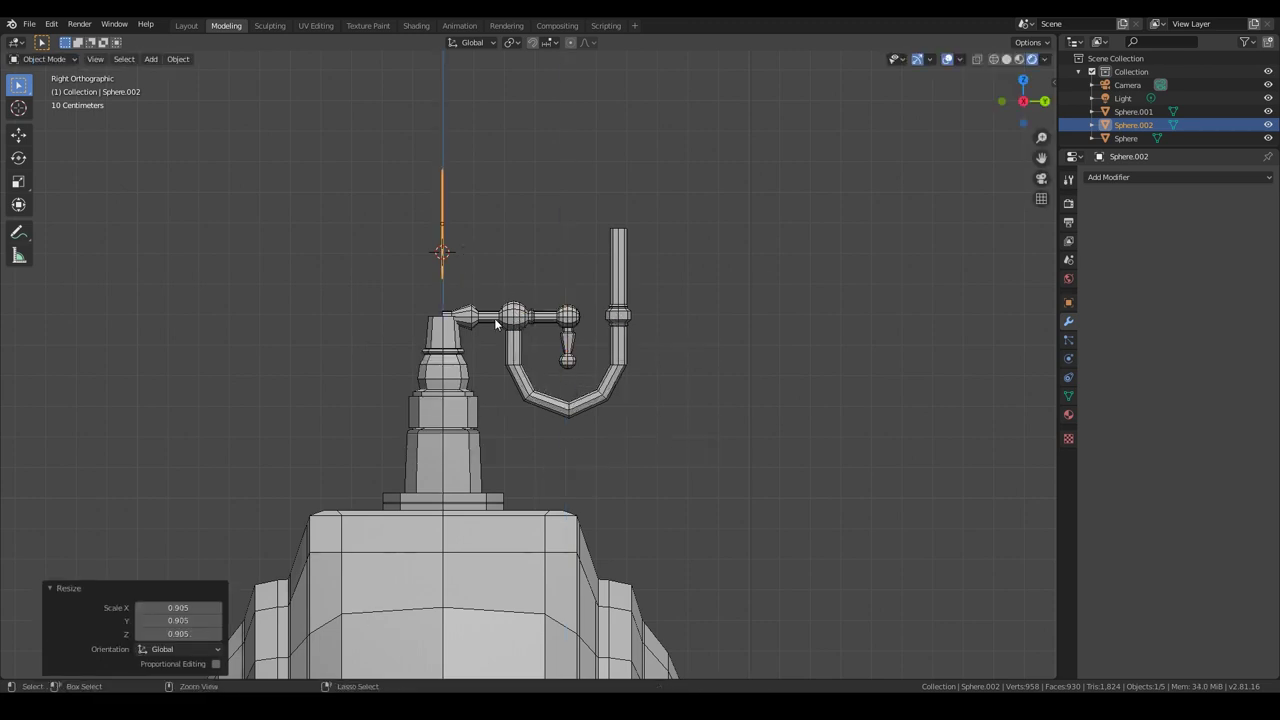
Save, then merge the ring's vertices at centre into a 12-sided disc.
middle_drag(465, 251, 393, 234)
key(ctrl+s)
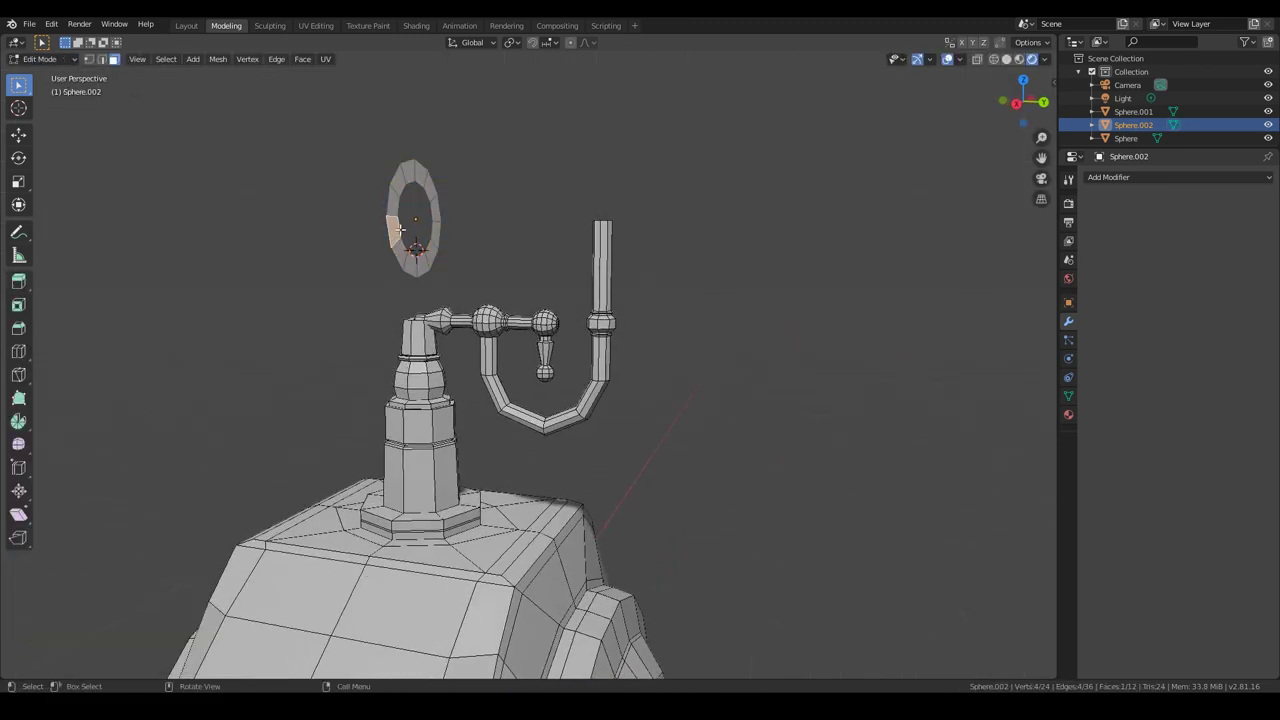
click(508, 322)
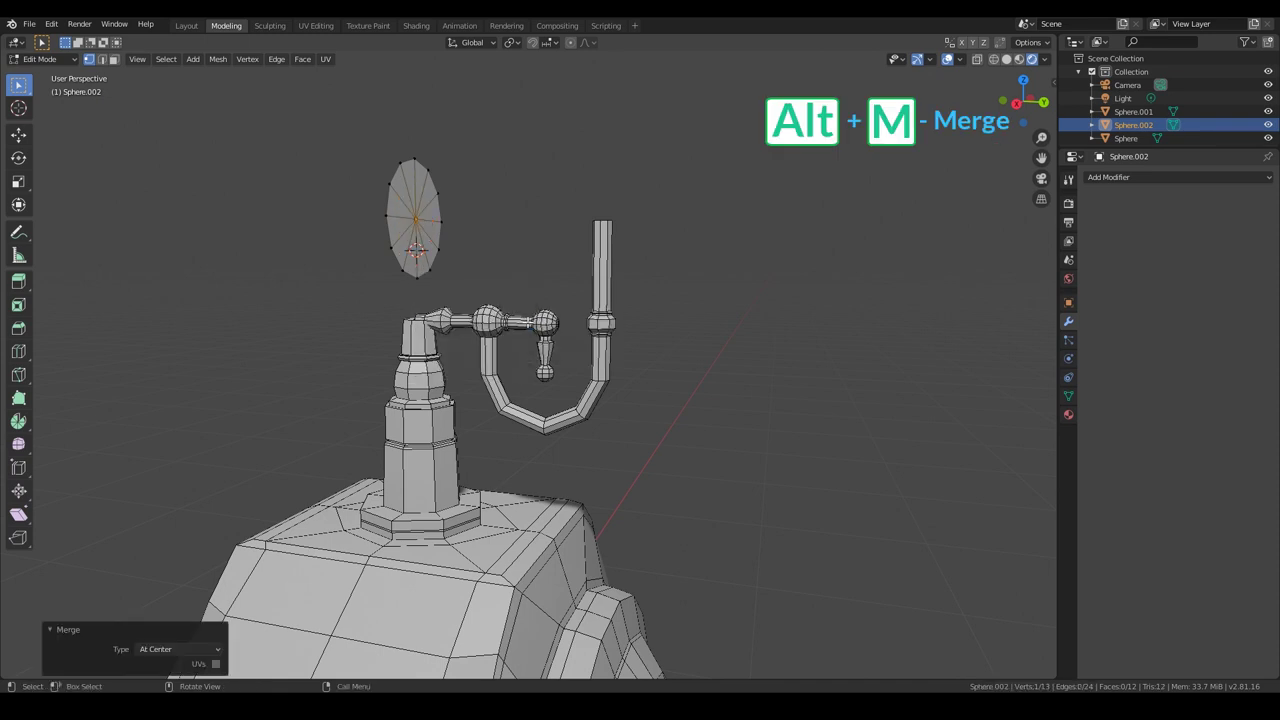
key(KP_3)
Extrude and scale the tube's end, then extrude again and slide the new section along Y.
key(e)
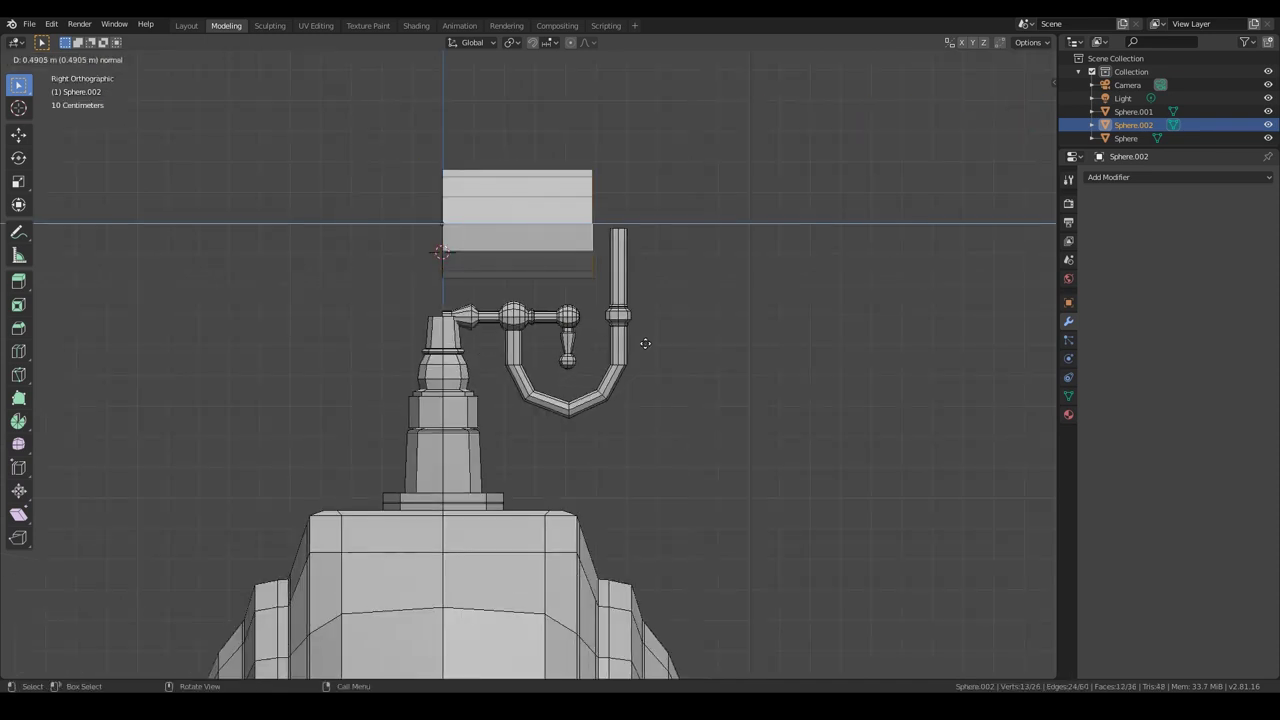
scroll(643, 340, down, 2)
key(s)
click(629, 354)
key(g)
key(z)
key(z)
click(697, 365)
scroll(686, 291, up, 2)
key(g)
key(y)
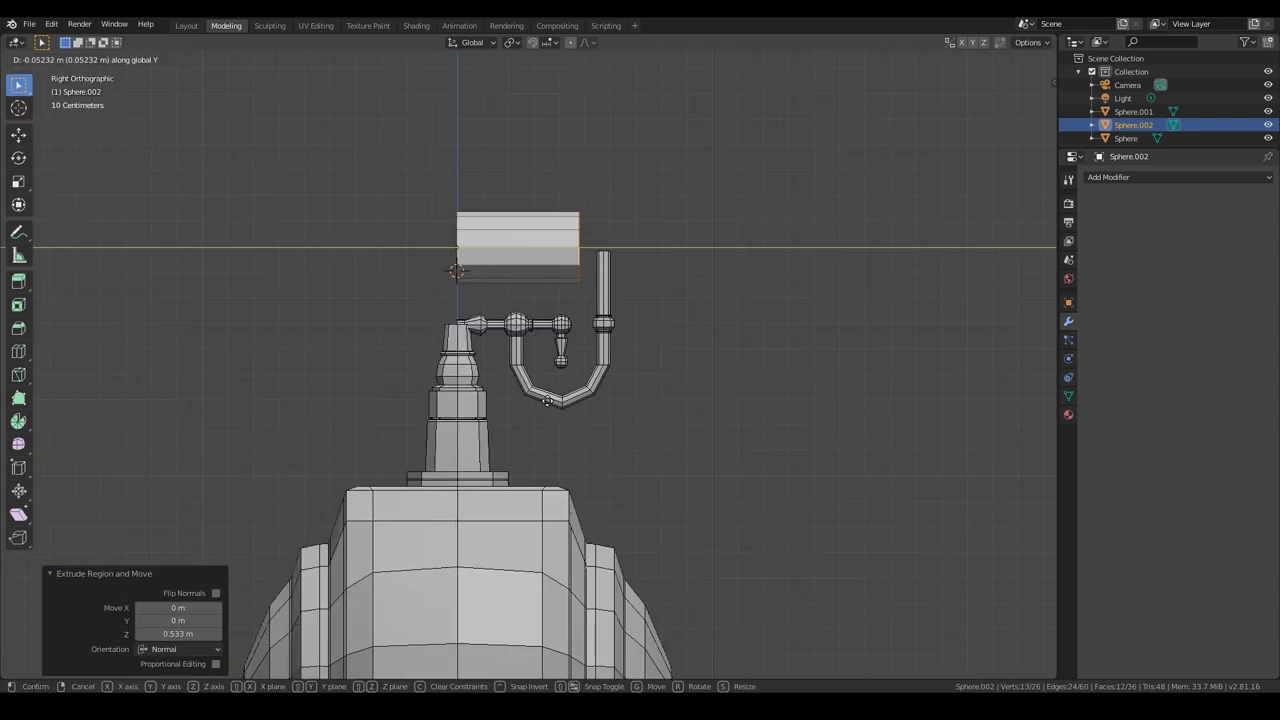
click(686, 291)
Inset, shrink and extrude the end cap to step the tube narrower.
scroll(686, 291, up, 1)
middle_drag(686, 291, 631, 300)
key(i)
click(606, 366)
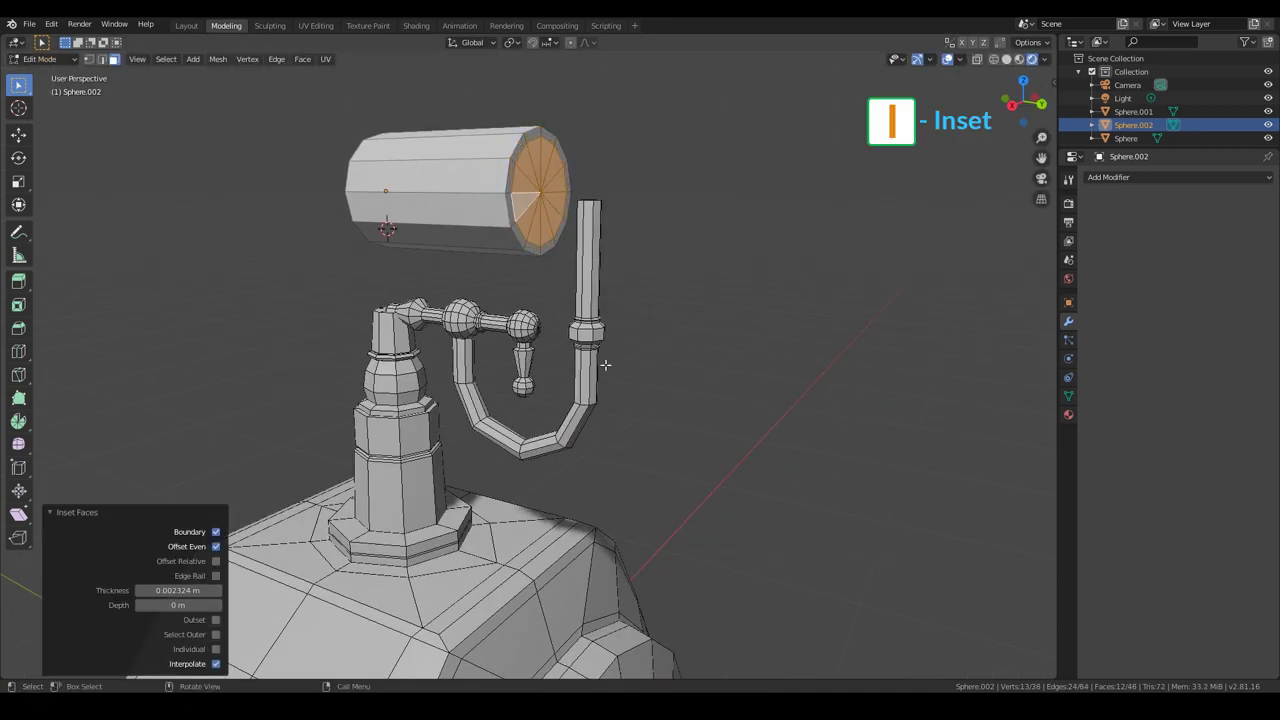
key(s)
click(622, 360)
key(e)
click(654, 333)
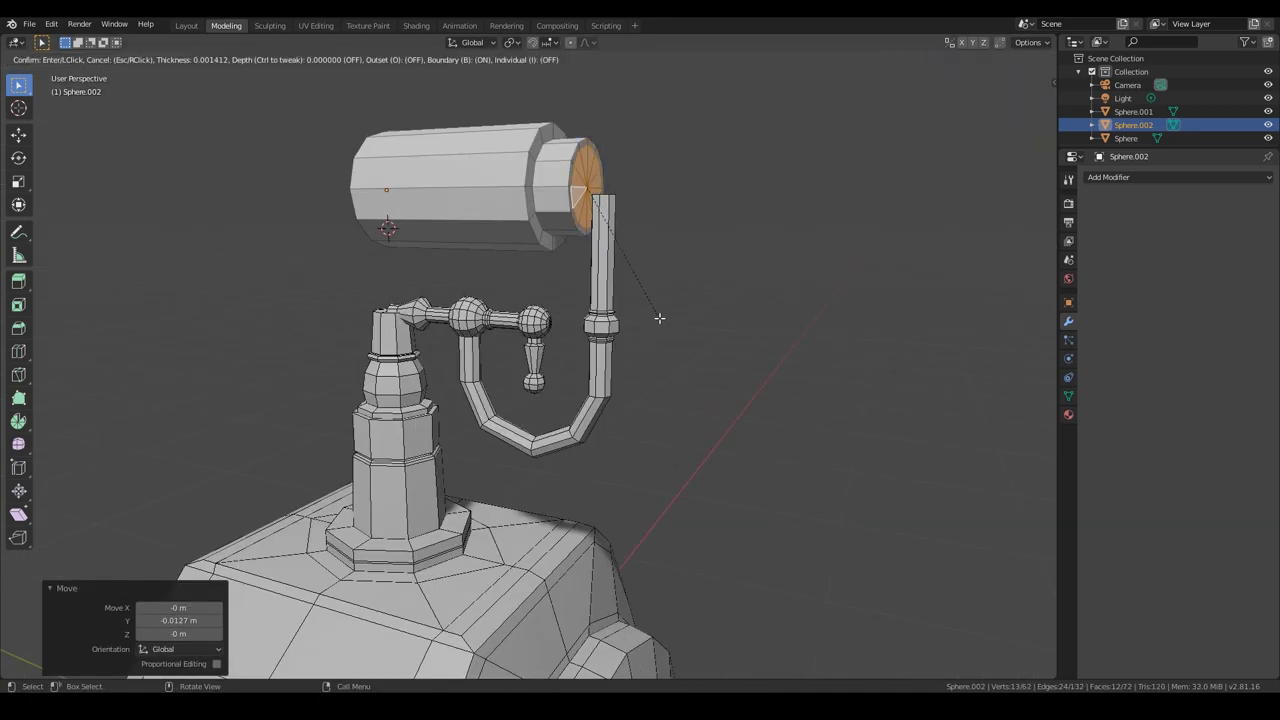
click(659, 318)
key(KP_3)
key(e)
right_click(727, 287)
Inset, scale down and extrude the end face once more for a smaller tip.
middle_drag(706, 274, 646, 286)
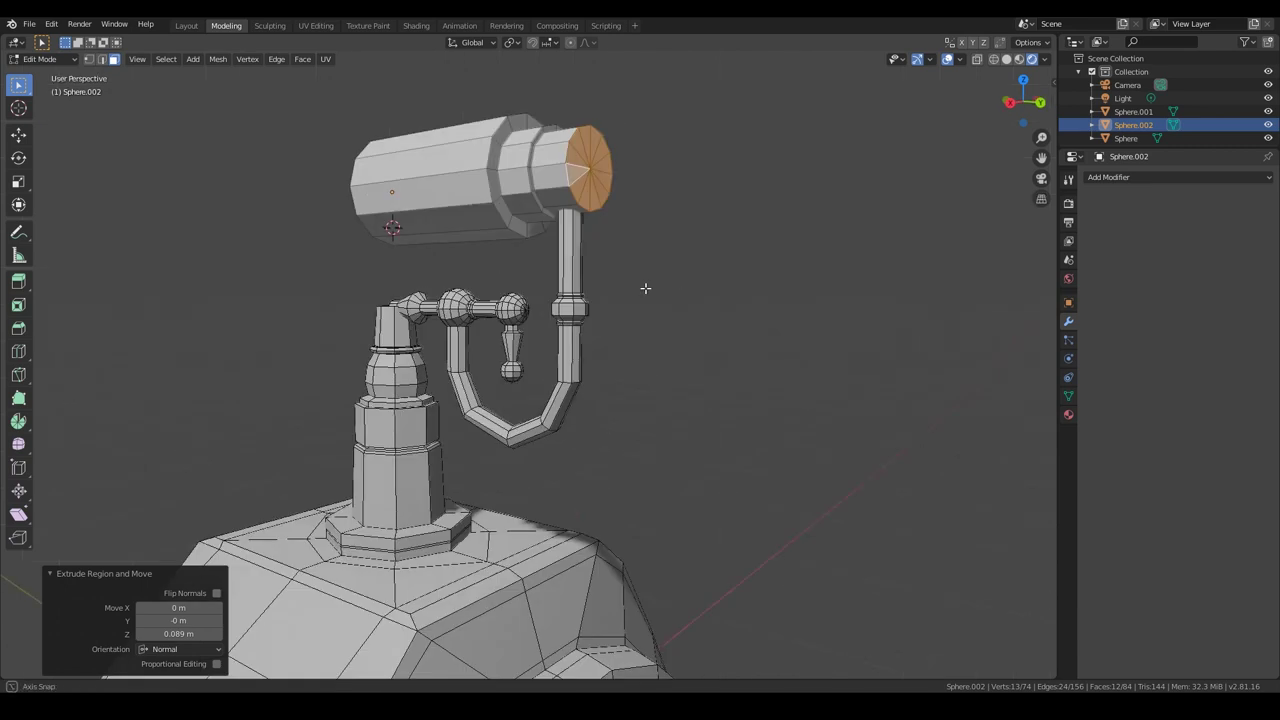
key(i)
key(s)
click(654, 250)
key(KP_3)
key(e)
click(685, 250)
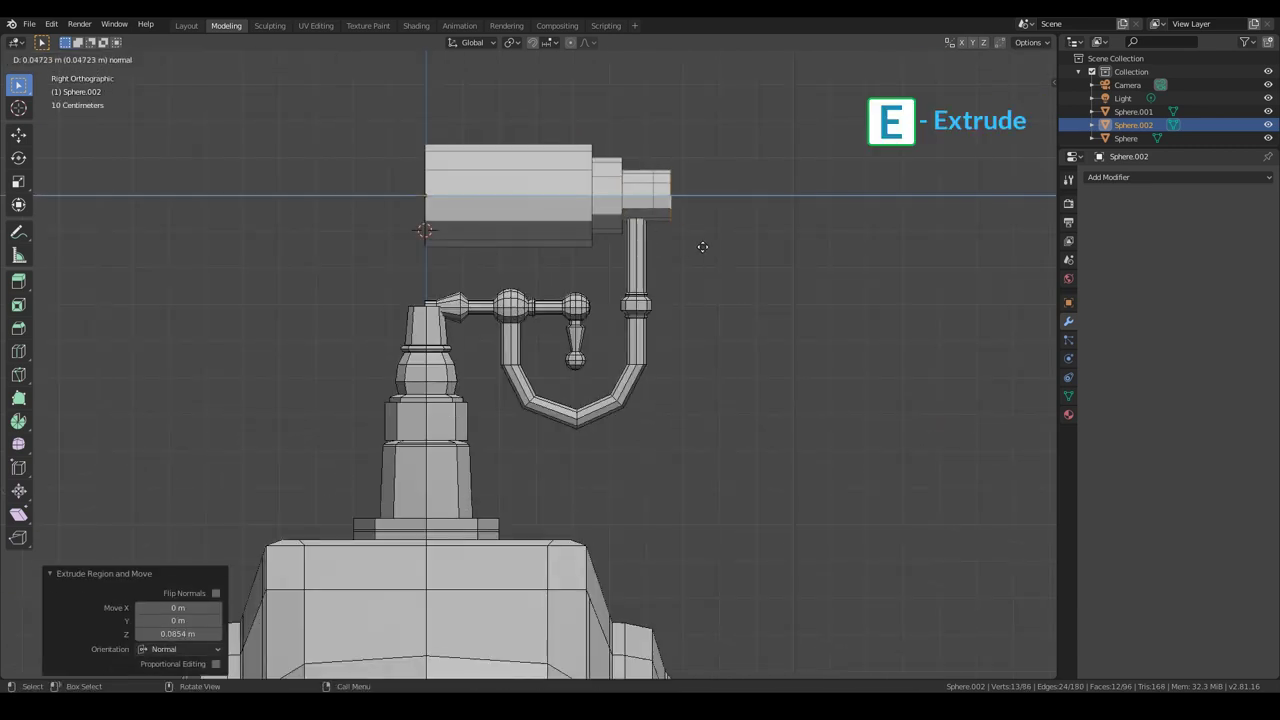
click(705, 247)
Add loop cuts around the end piece, placing one near the end.
key(2)
alt+click(685, 219)
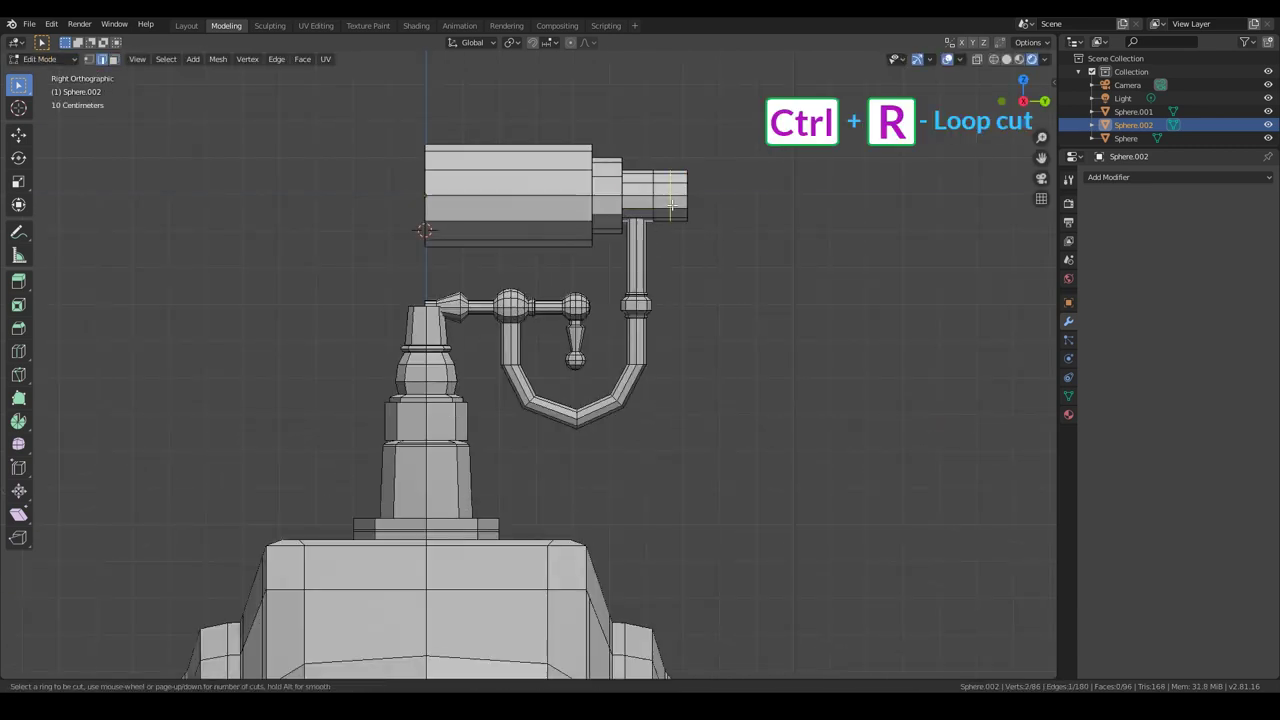
click(672, 205)
alt+shift+click(658, 199)
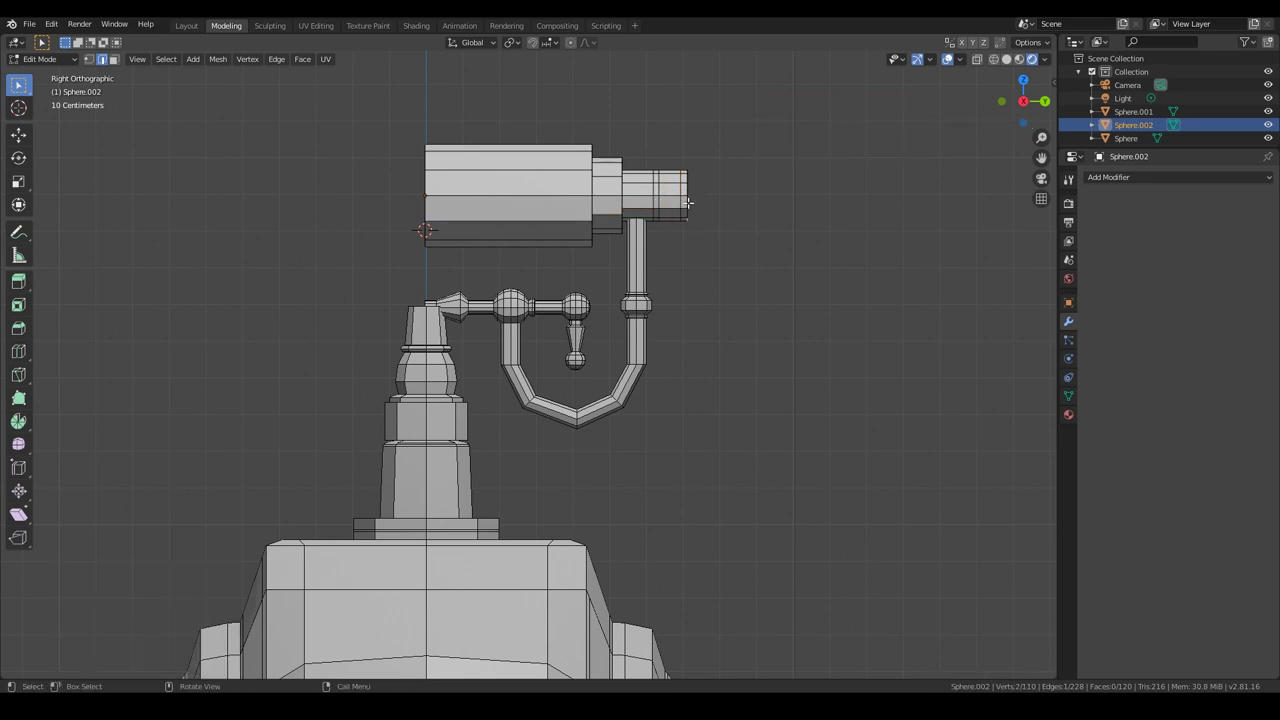
key(Escape)
key(ctrl+r)
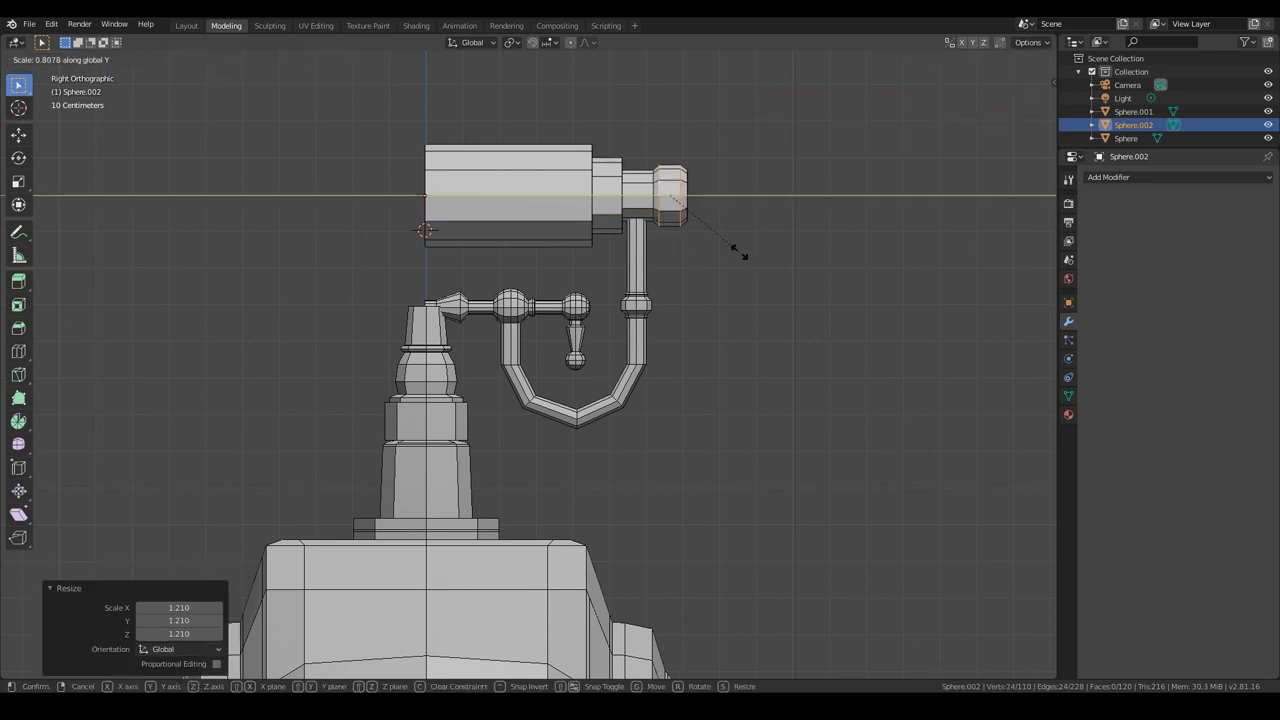
click(697, 252)
right_click(700, 258)
middle_drag(723, 217, 700, 240)
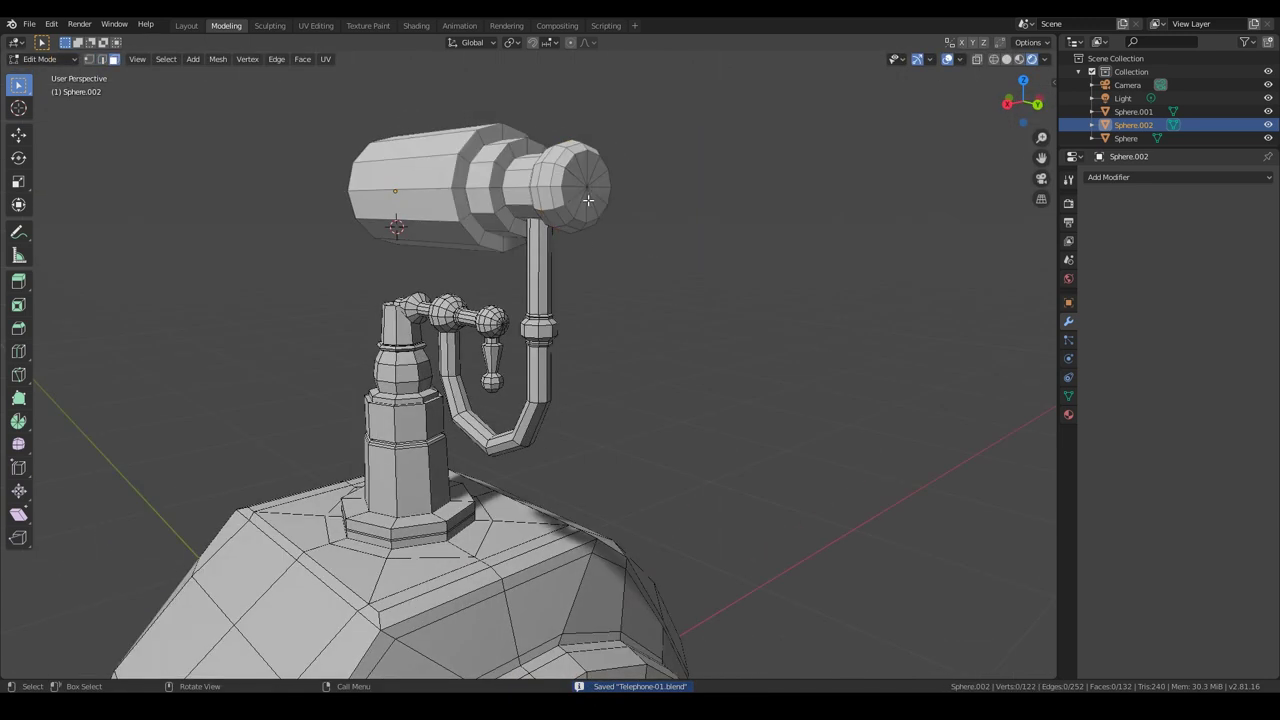
key(KP_3)
click(722, 238)
Extrude the tube's end about 0.207 m along Y to lengthen it.
key(e)
right_click(766, 231)
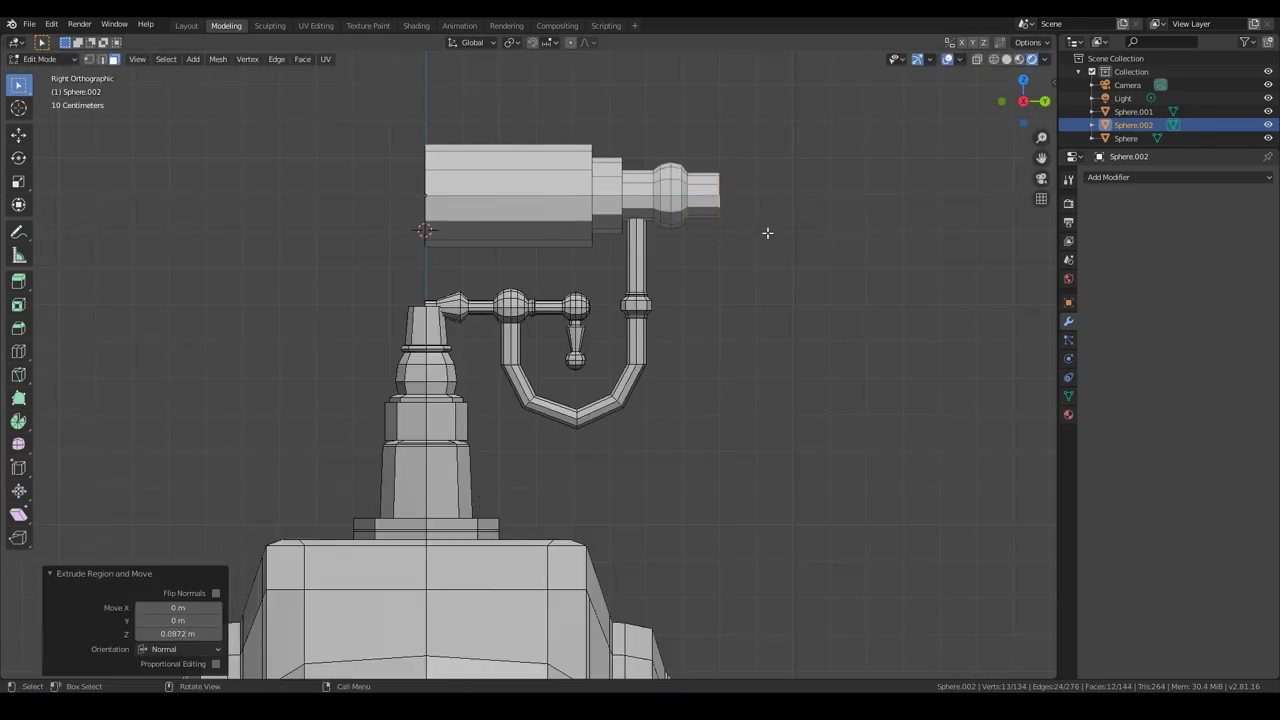
key(g)
key(y)
click(758, 232)
key(e)
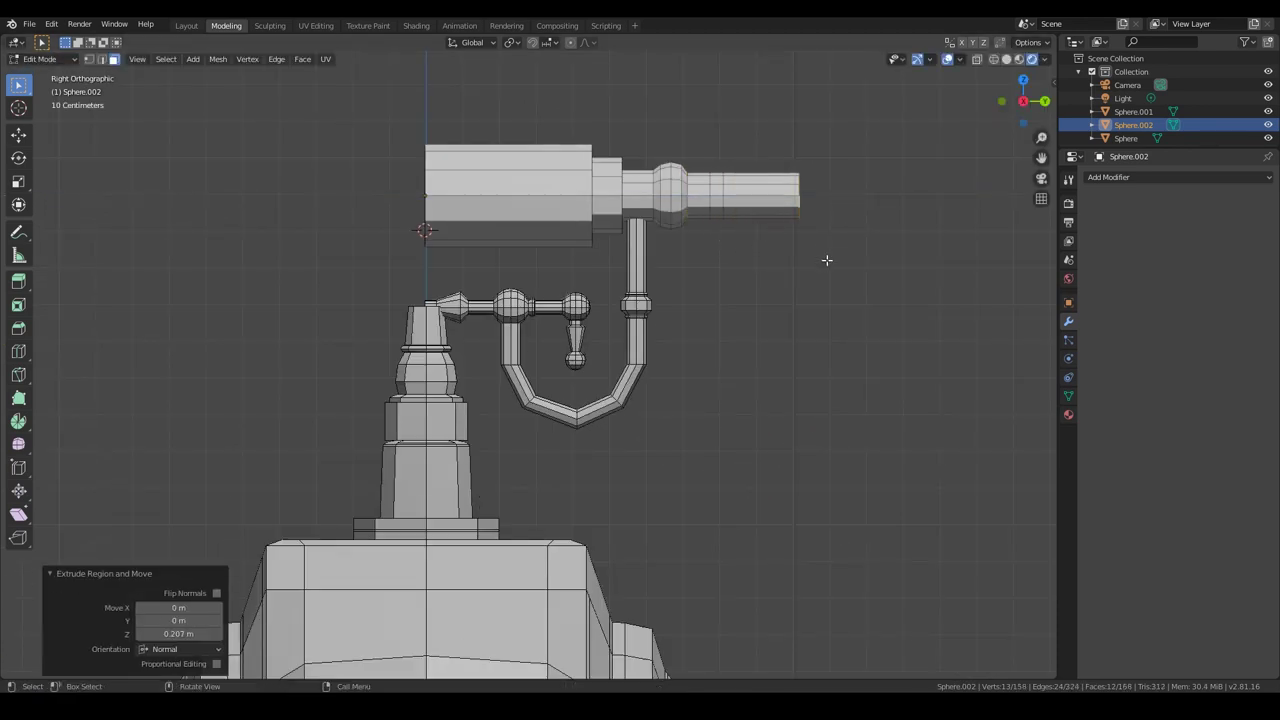
text(0)
key(Return)
In see-through wireframe, box-select the loops at the tube's end.
middle_drag(822, 250, 780, 266)
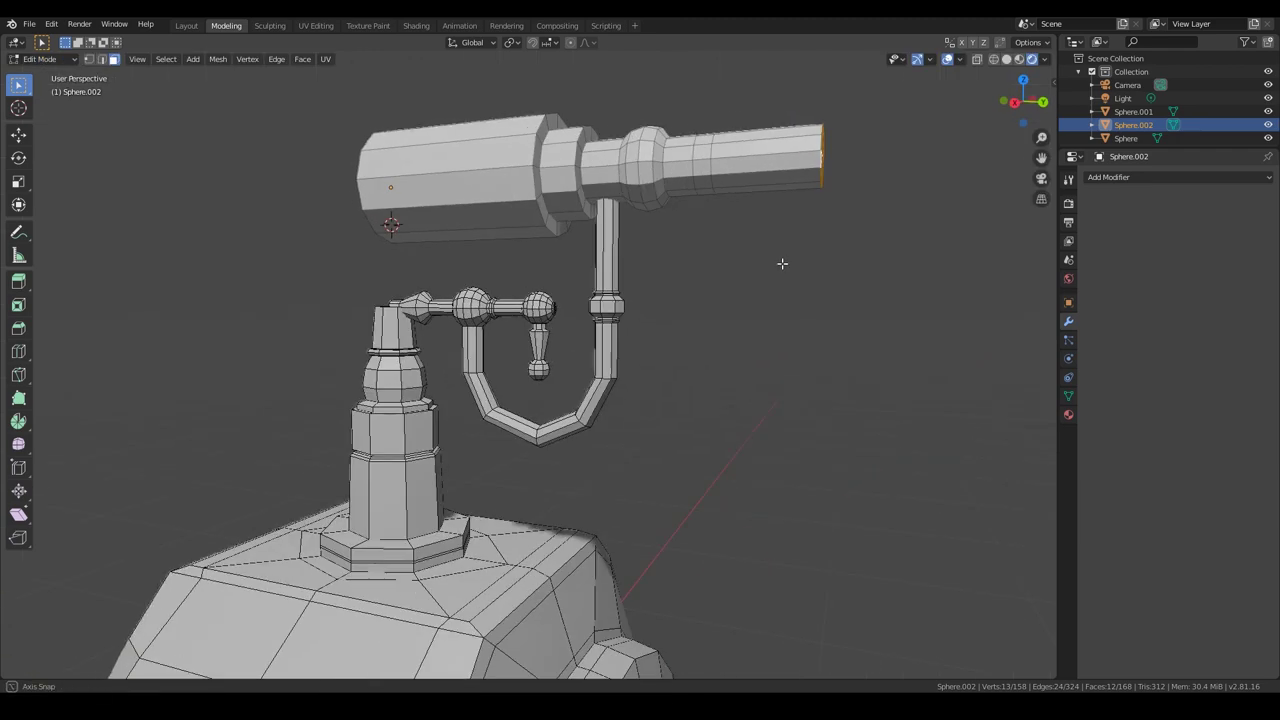
key(KP_3)
key(shift+z)
drag(551, 80, 814, 209)
Move the selected end loops along Y and return to solid shading.
key(g)
key(y)
click(696, 220)
key(l)
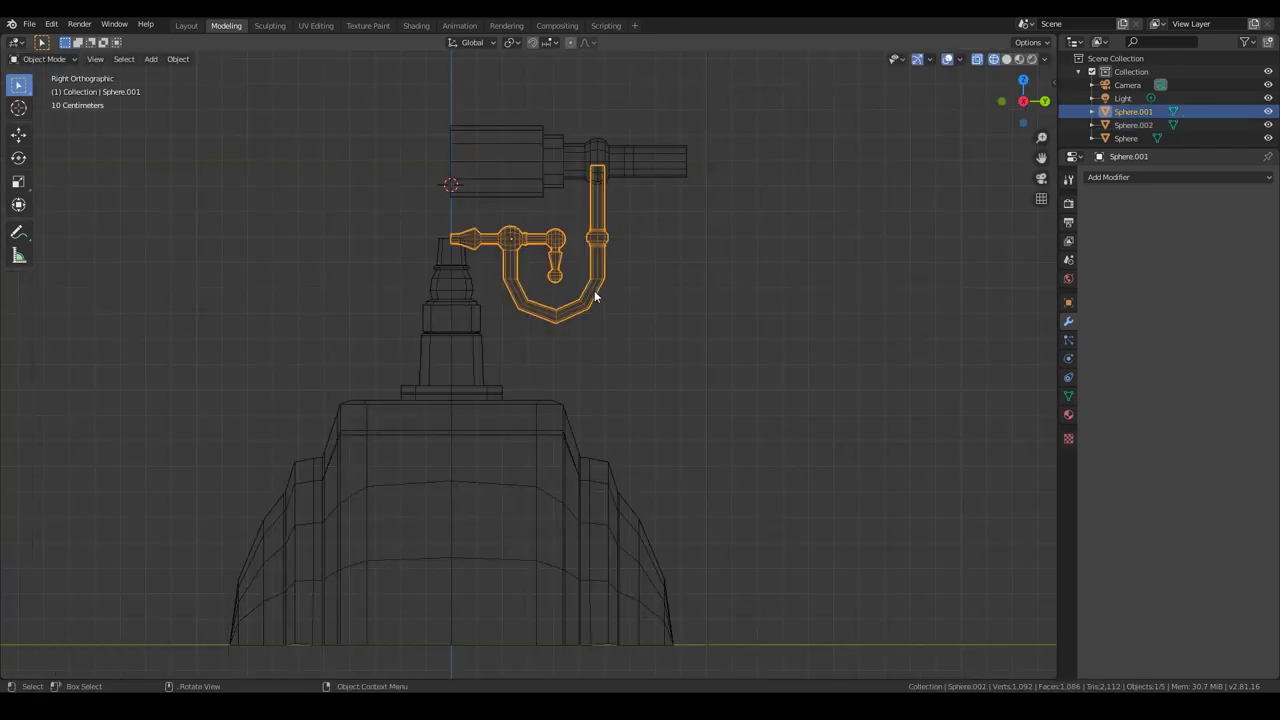
key(shift+z)
middle_drag(696, 220, 592, 411)
Add a 6-ring UV sphere, scale it to 0.133, and move it along Y to the tube end.
key(shift+a)
click(135, 550)
text(6)
key(Return)
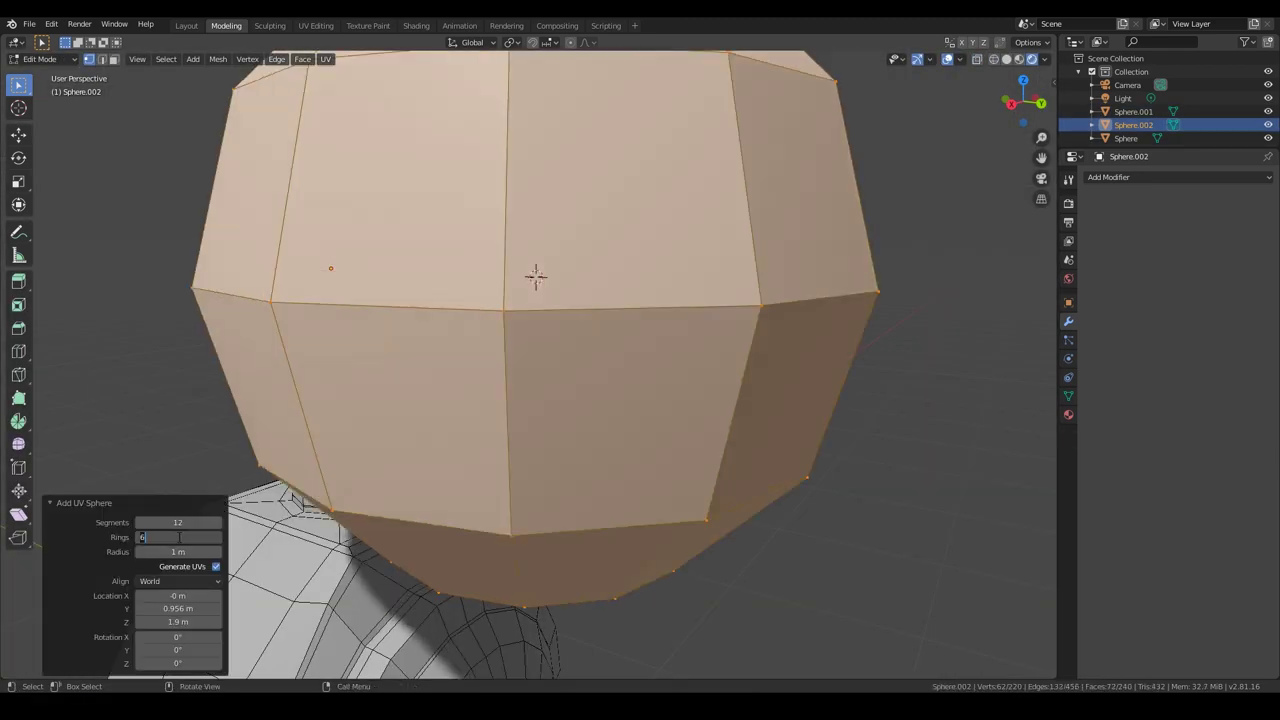
scroll(652, 429, down, 5)
key(s)
click(583, 340)
key(KP_3)
key(g)
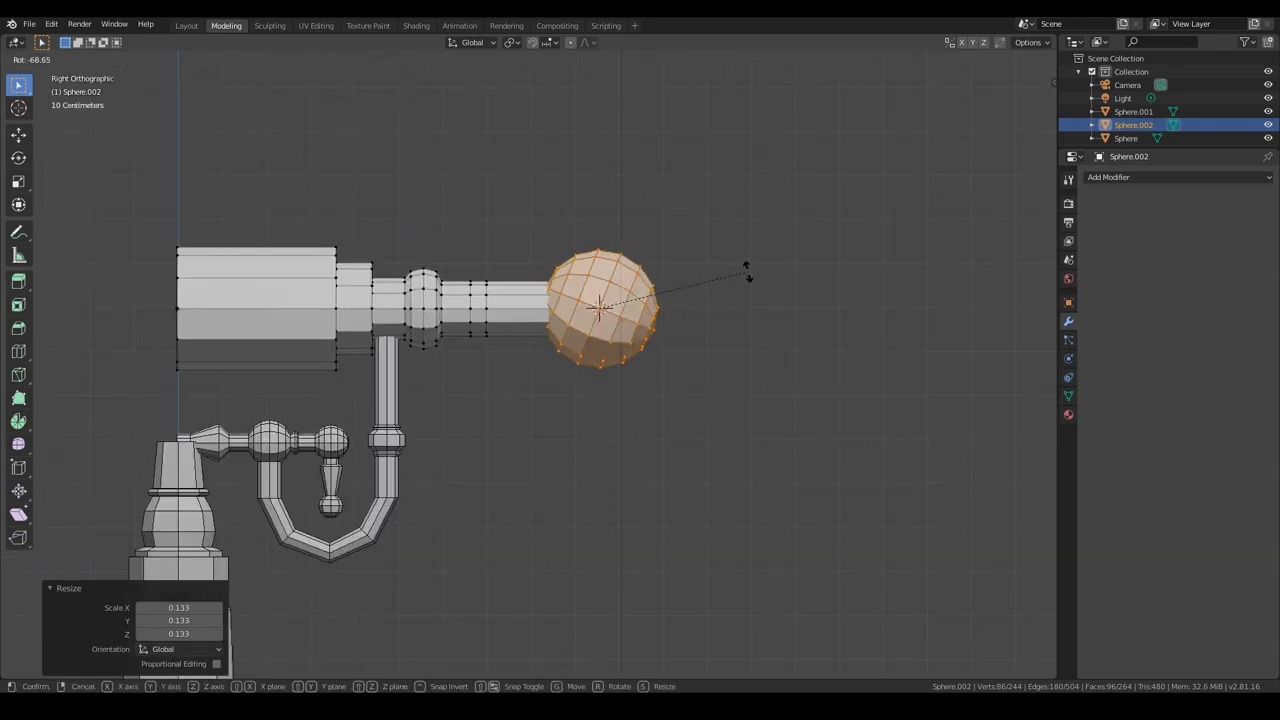
key(y)
key(Return)
Delete the sphere's pole vertices facing the tube to open it.
click(687, 342)
key(x)
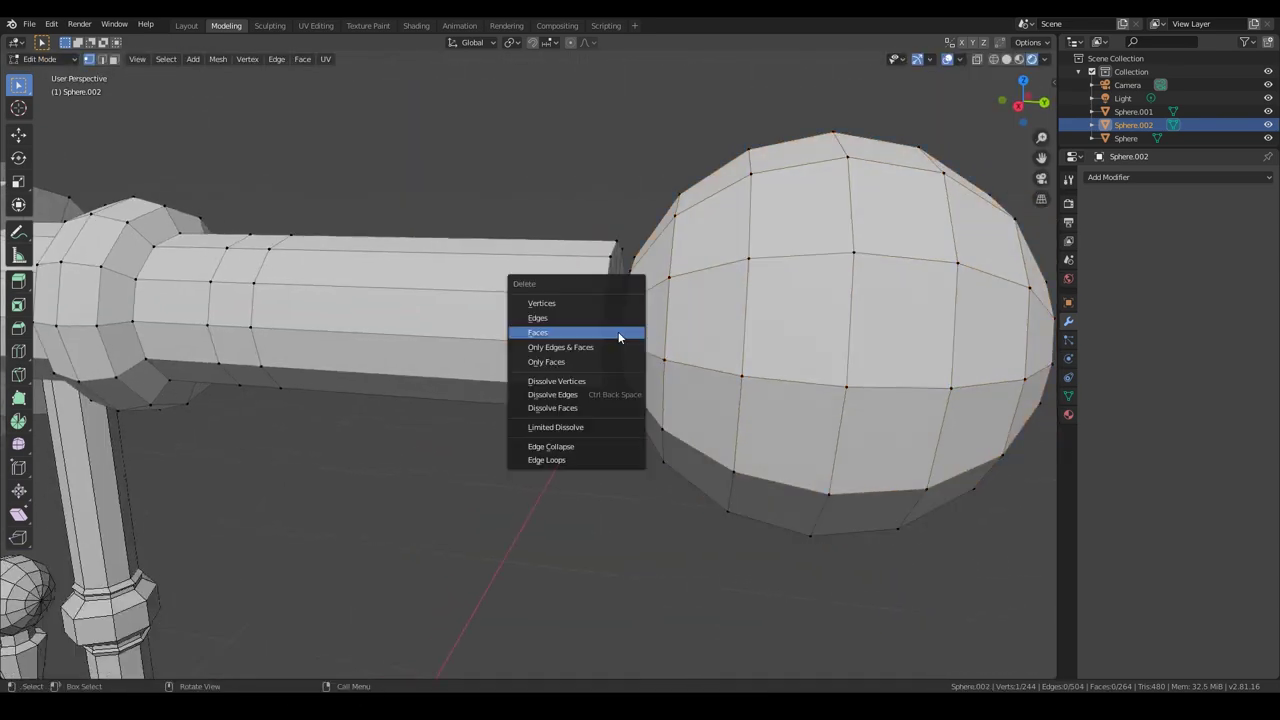
click(600, 331)
scroll(673, 352, up, 2)
key(x)
click(675, 355)
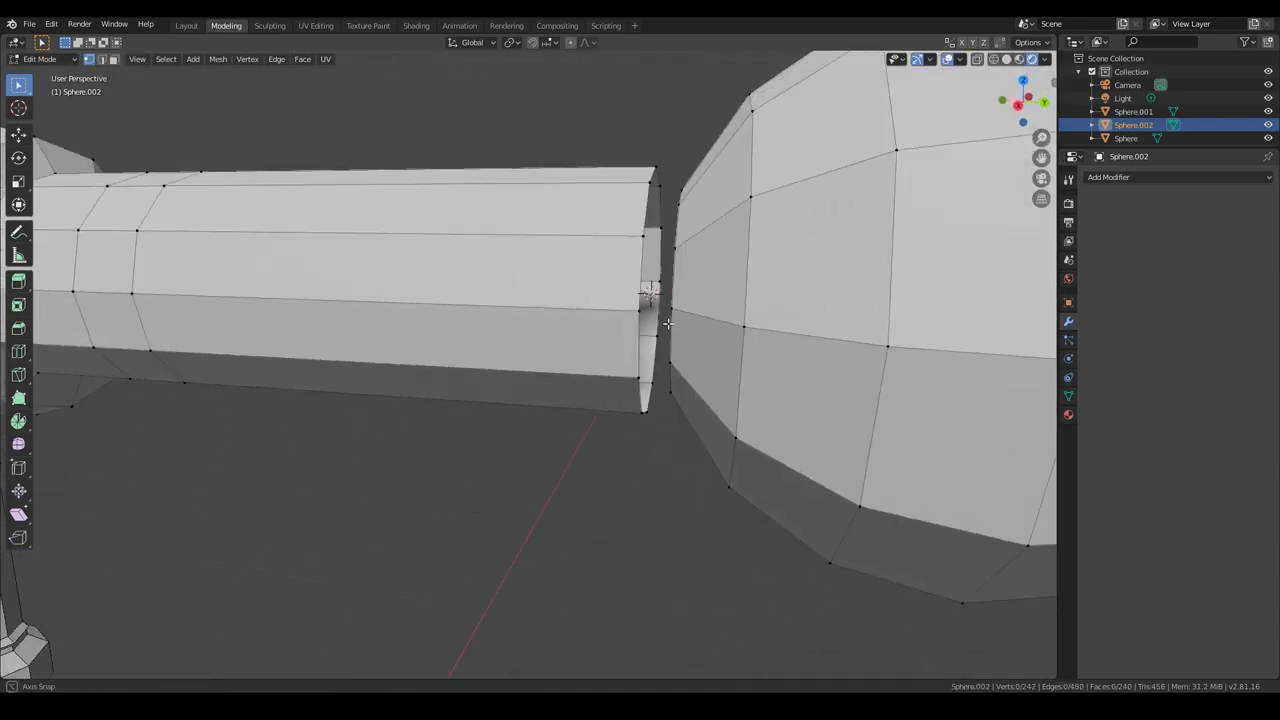
middle_drag(675, 355, 694, 275)
Bridge the tube's end loop to the sphere's opening and save the file.
key(2)
alt+click(694, 275)
scroll(693, 336, down, 2)
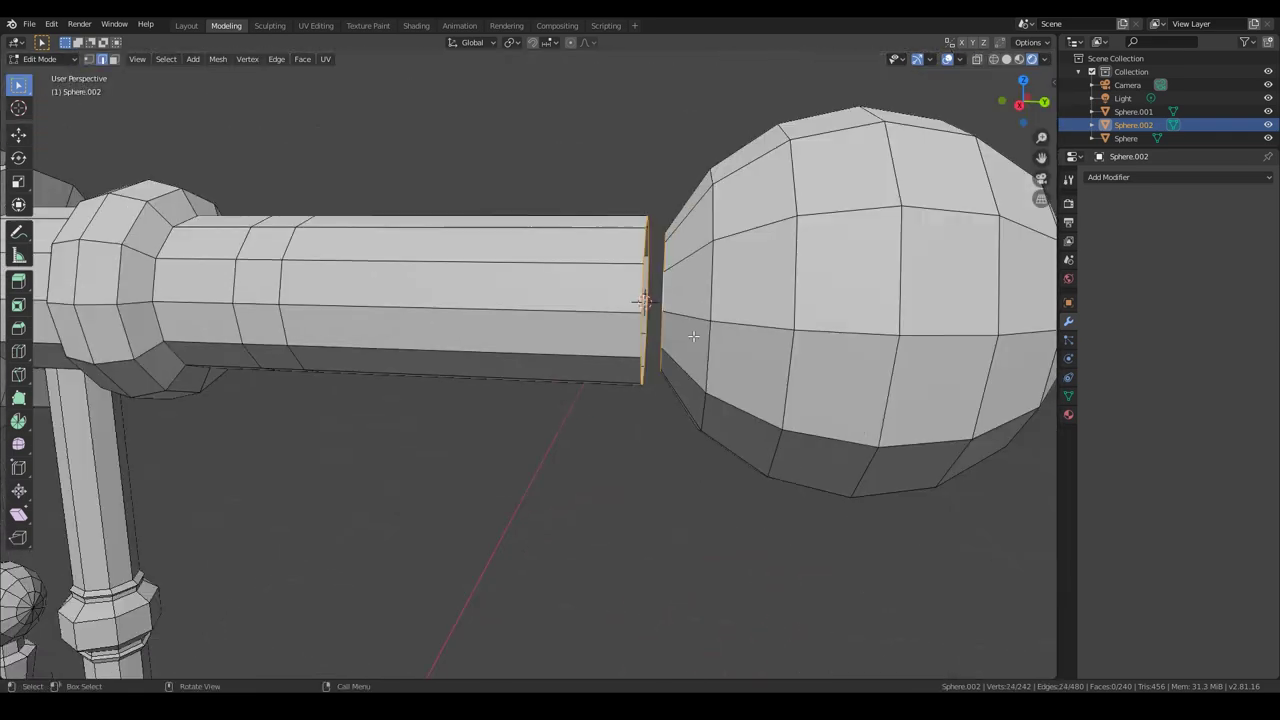
right_click(643, 351)
click(650, 351)
key(KP_3)
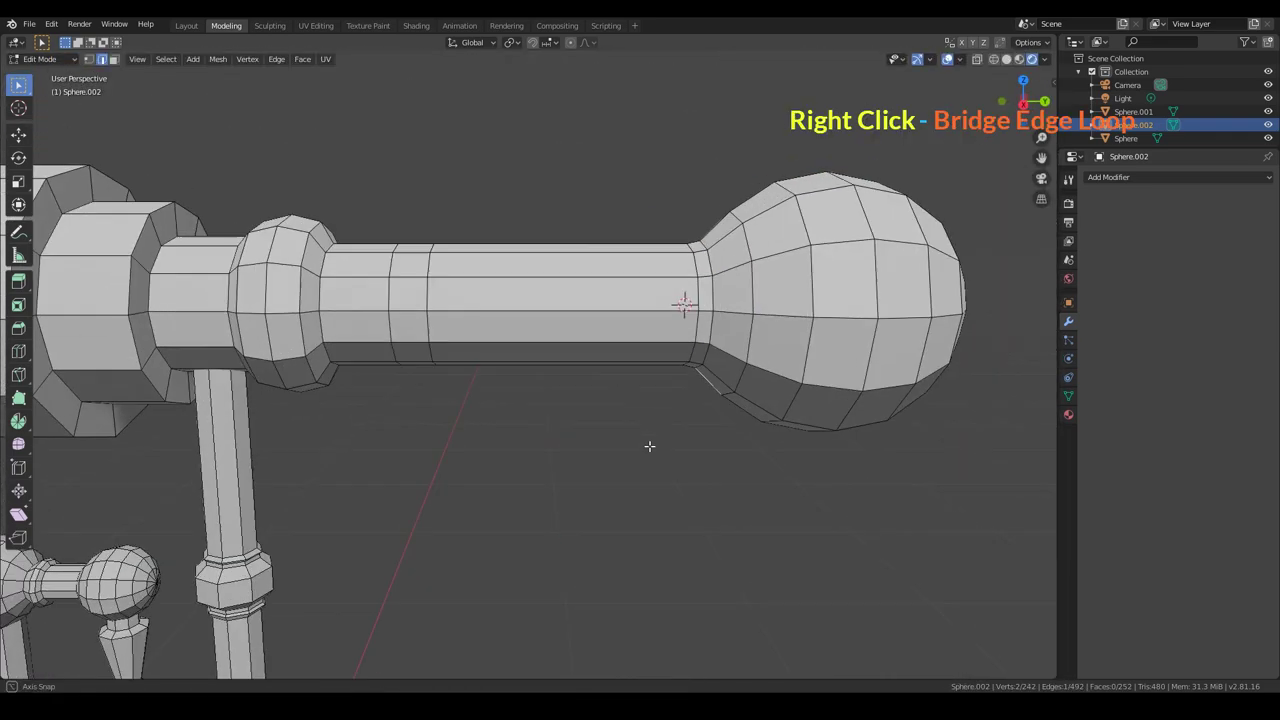
scroll(651, 446, down, 2)
key(ctrl+s)
middle_drag(372, 608, 581, 315)
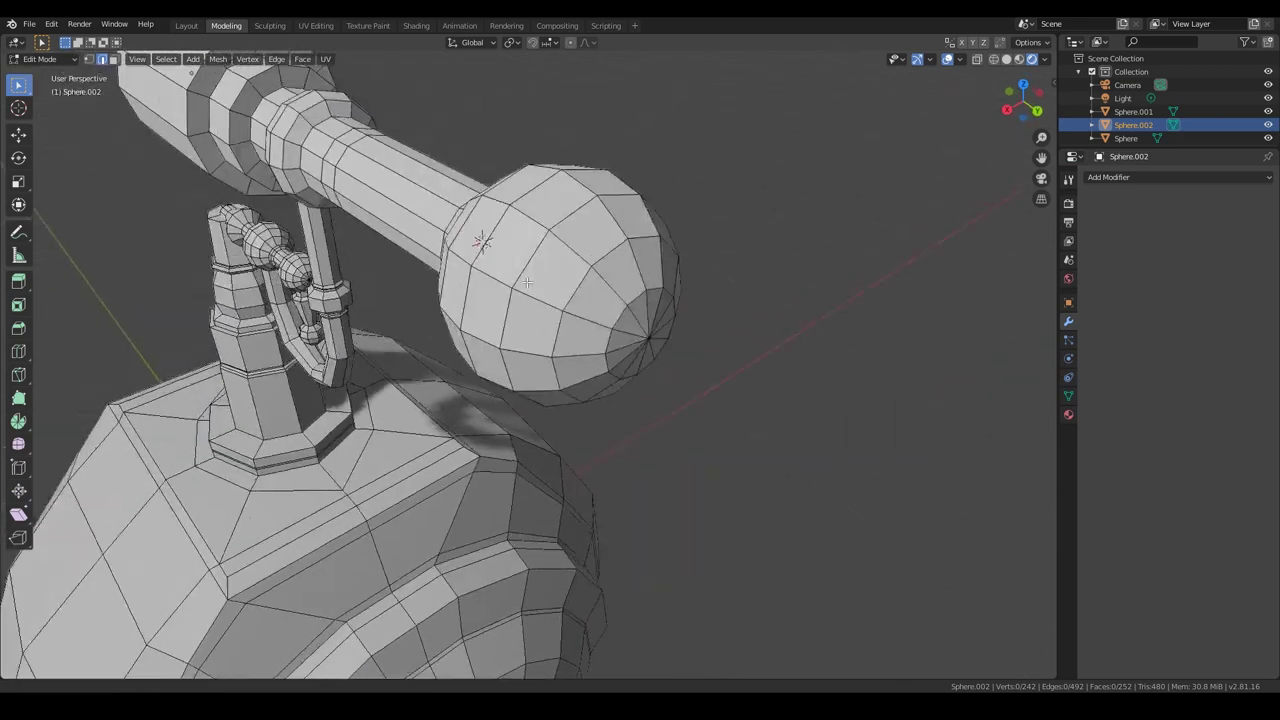
click(538, 268)
Duplicate the ball's top faces, rotate the copy -90°, and flatten it to 0 on Z.
key(3)
key(shift+d)
right_click(581, 315)
key(shift+d)
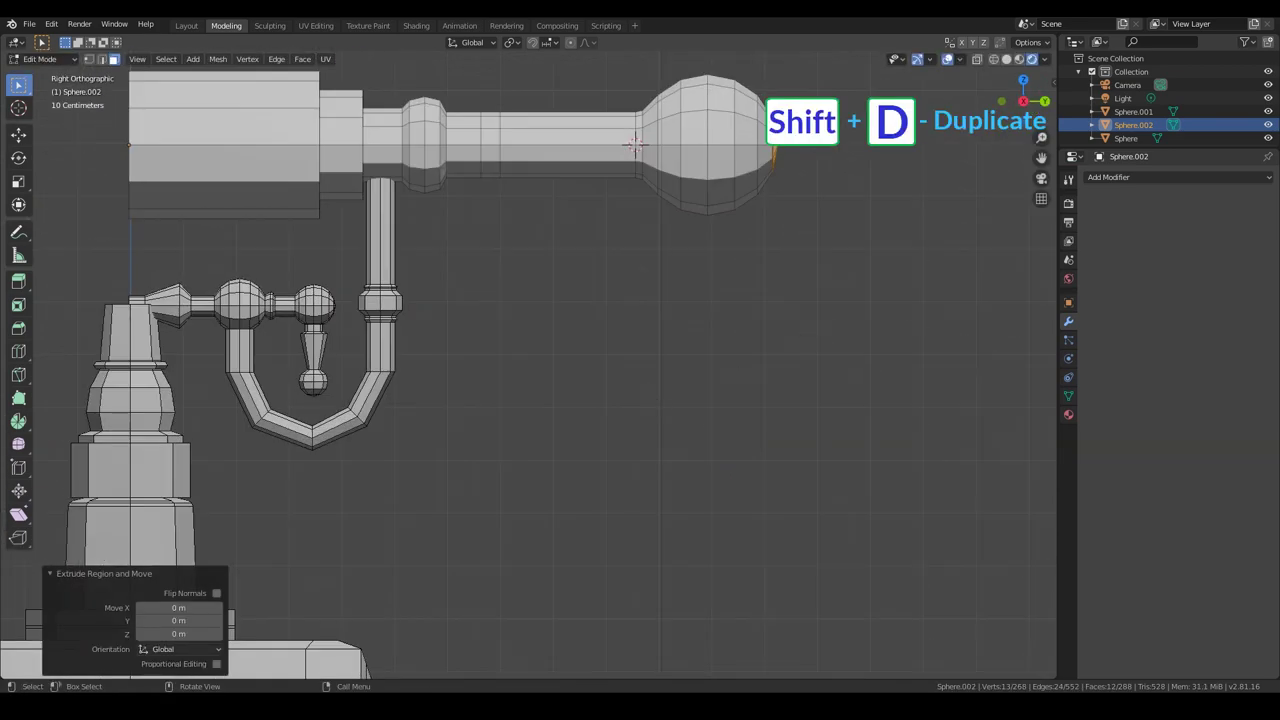
right_click(708, 156)
key(KP_3)
text(r)
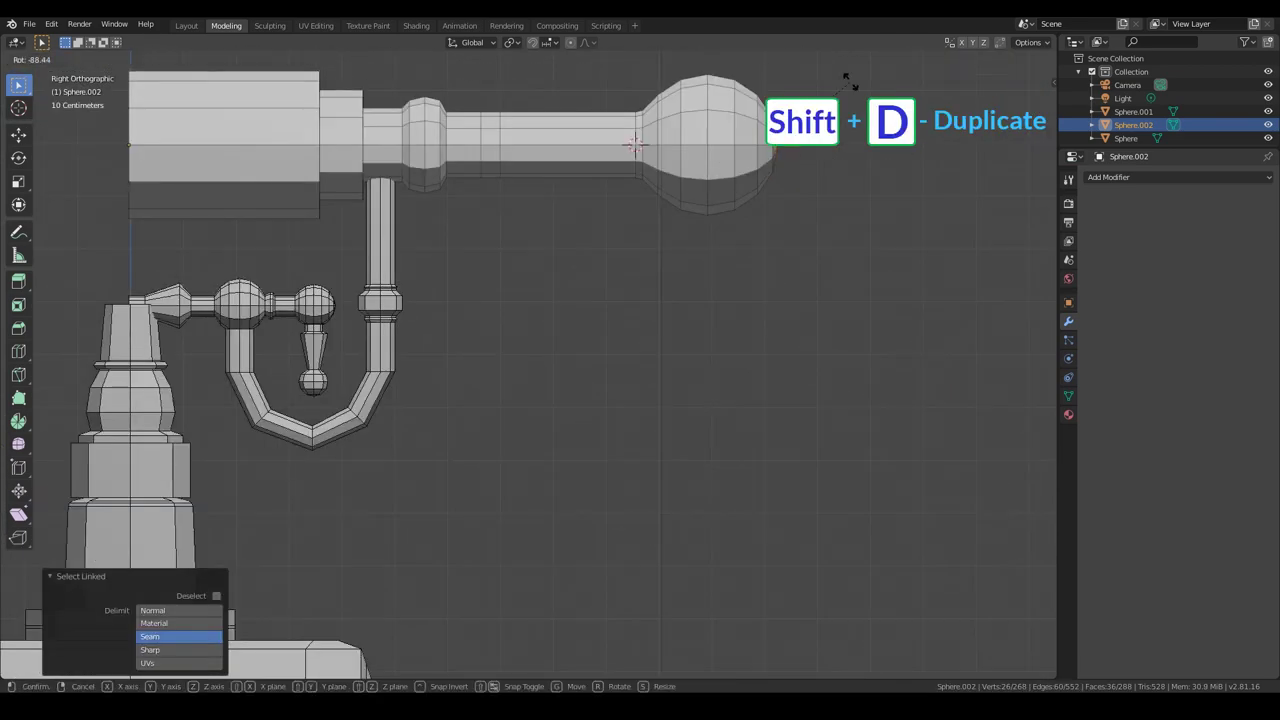
text(-90)
key(Return)
key(s)
key(z)
key(0)
key(Return)
Extrude the flattened disc in place and set it down on the ball's top.
key(g)
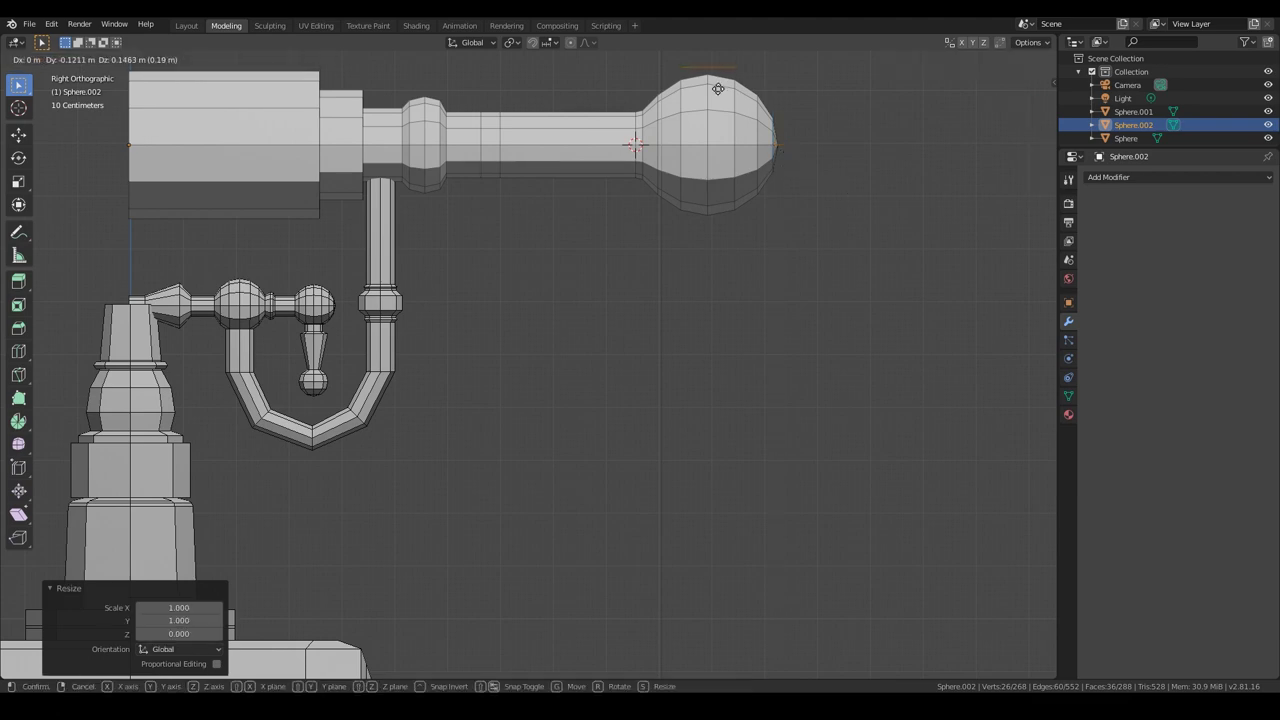
middle_drag(718, 89, 740, 220)
key(KP_3)
right_click(620, 175)
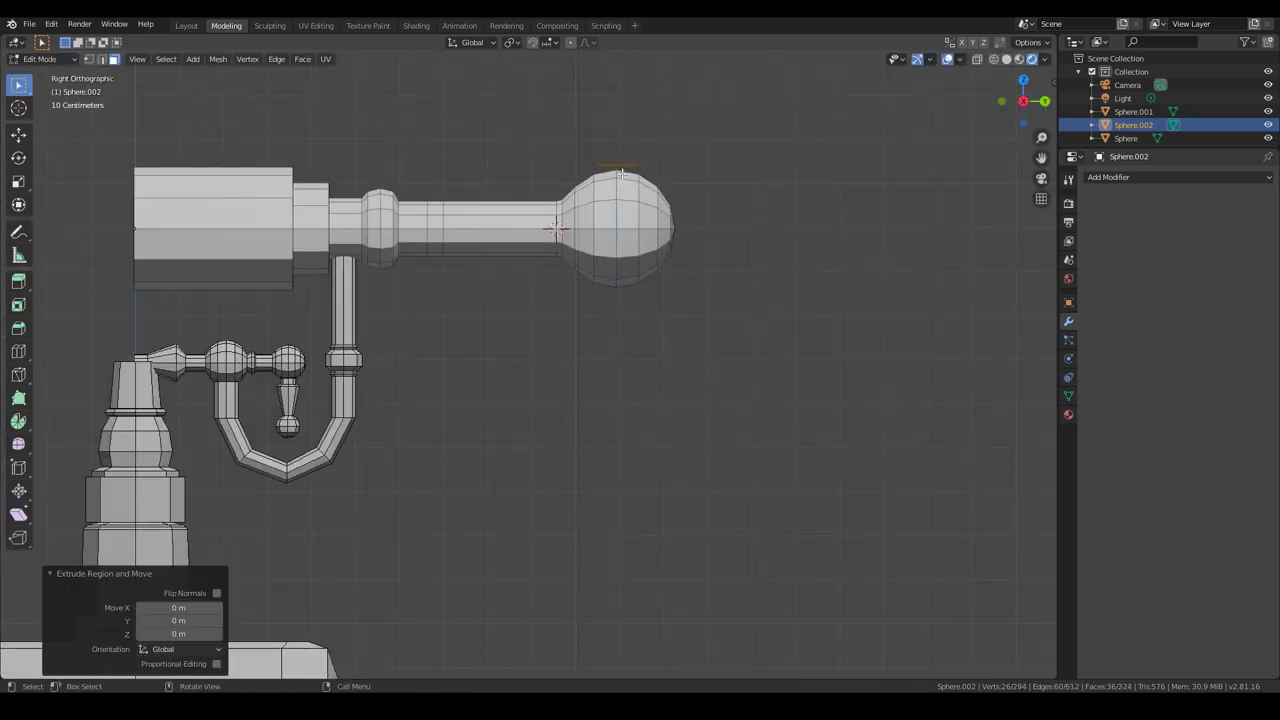
middle_drag(621, 175, 576, 181)
scroll(576, 181, up, 3)
key(g)
key(Escape)
key(l)
key(g)
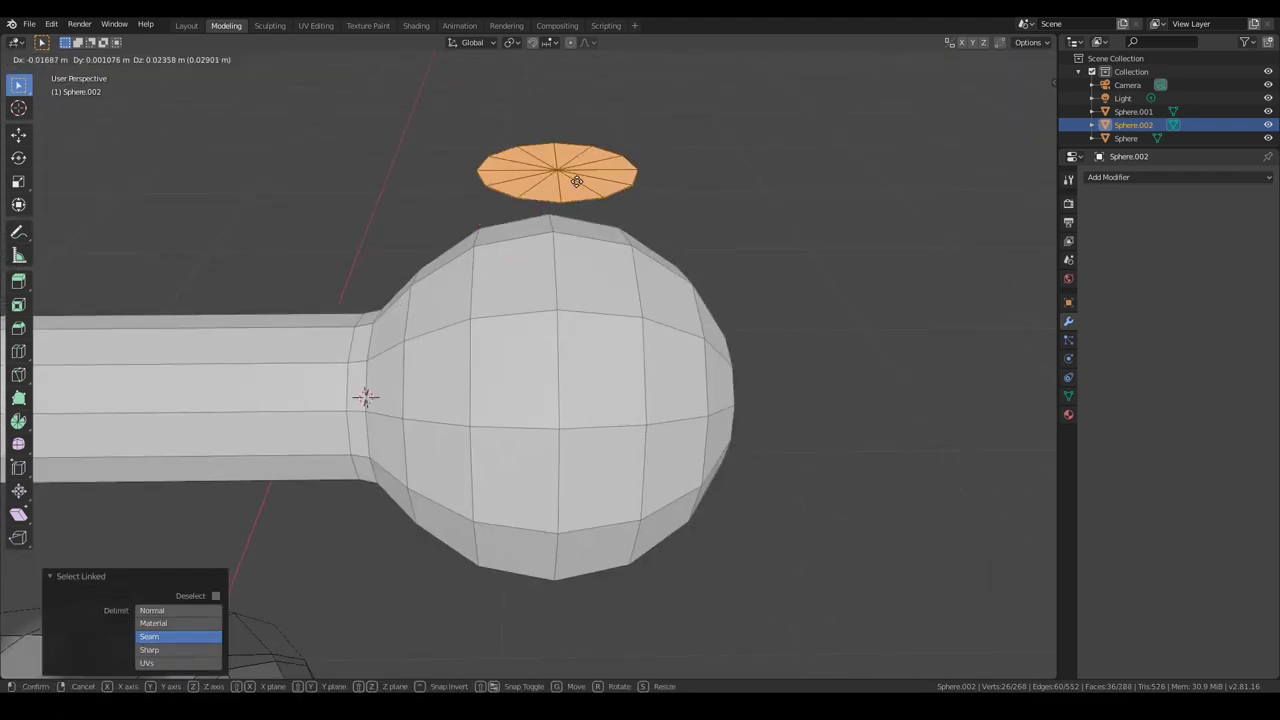
click(580, 225)
Reselect the whole disc and adjust it slightly above the ball.
key(alt+a)
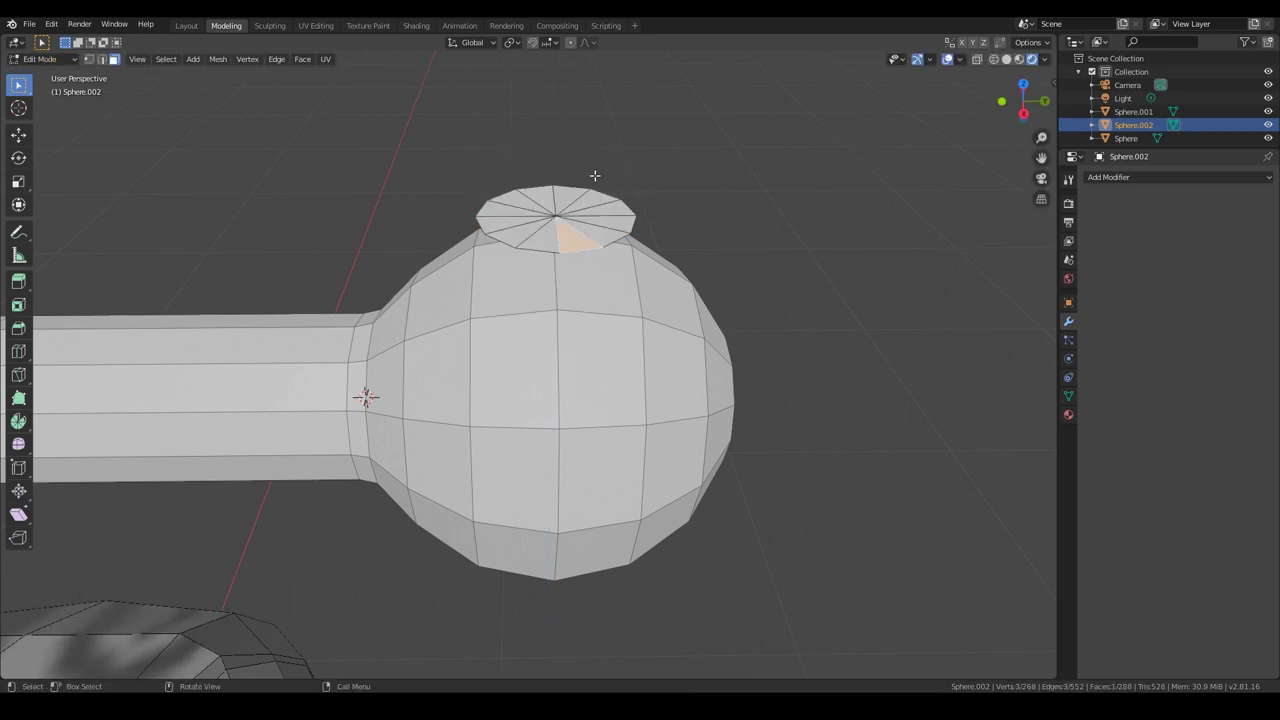
key(g)
key(Escape)
key(l)
key(KP_3)
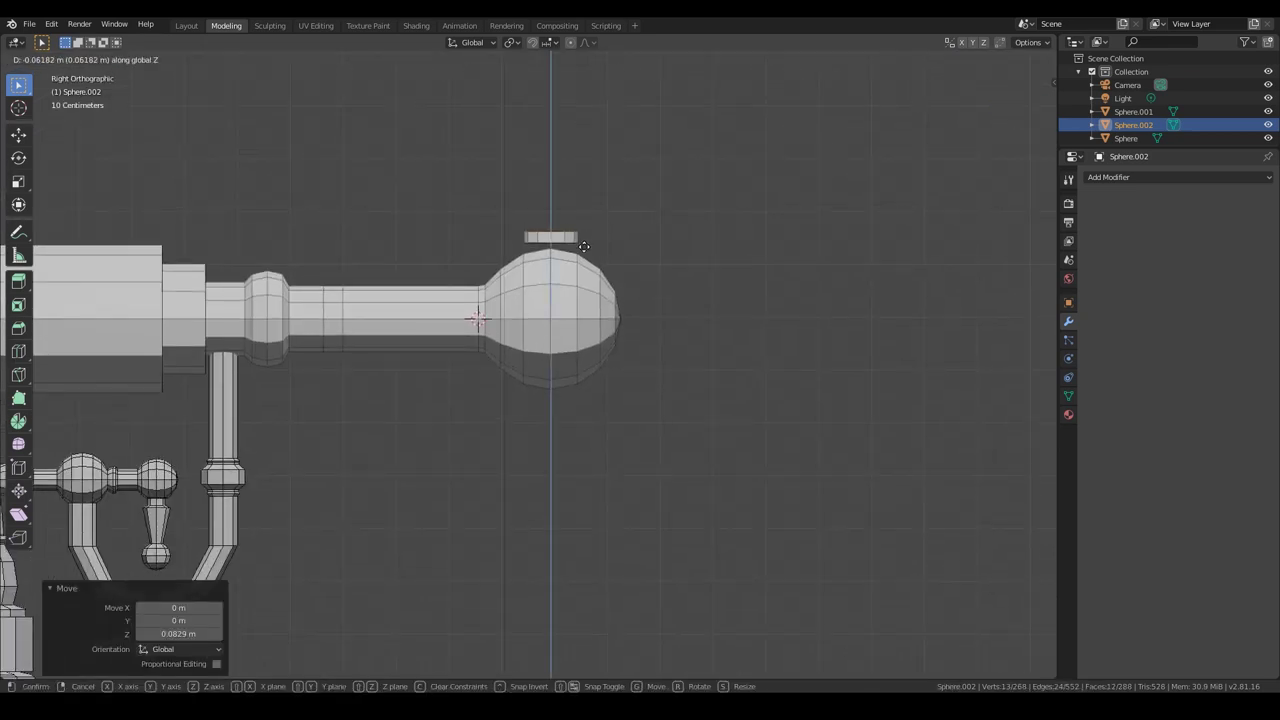
scroll(565, 245, up, 2)
key(s)
Step the cap with inset, extrude and inset, then add a loop cut around its side.
key(i)
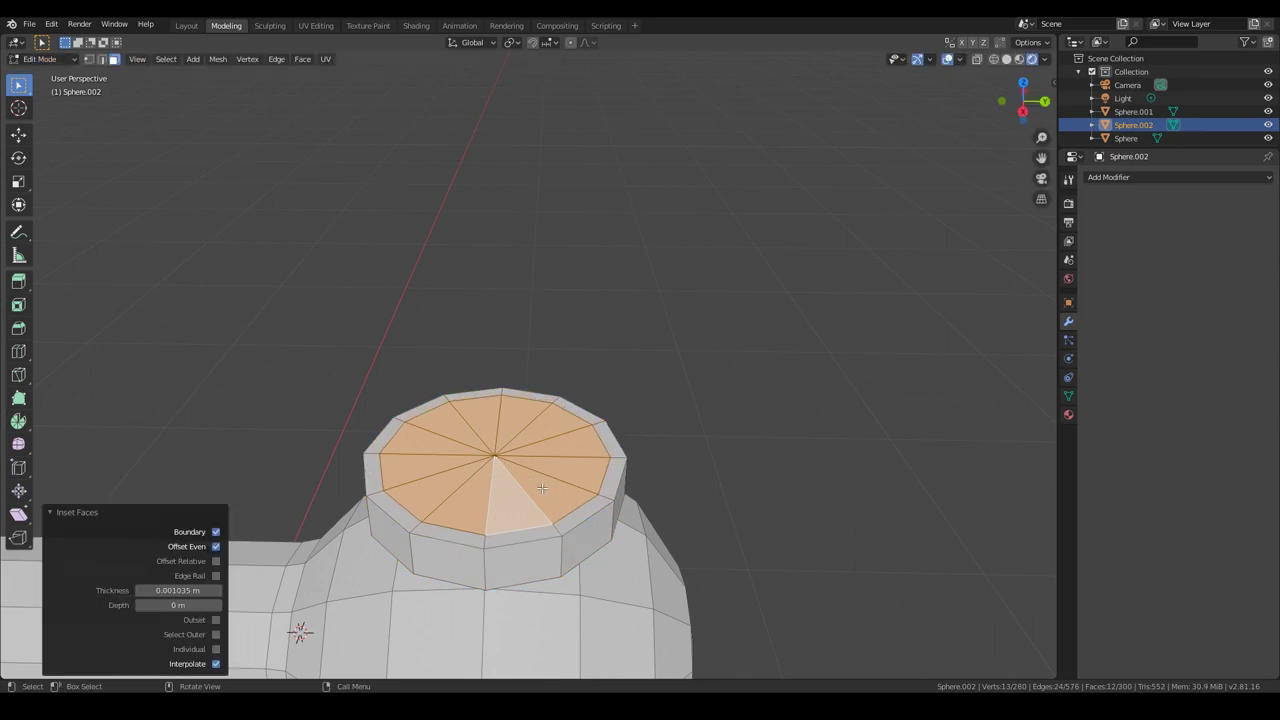
key(e)
key(i)
mouse_move(586, 471)
middle_down()
mouse_move(655, 442)
mouse_move(571, 421)
middle_up()
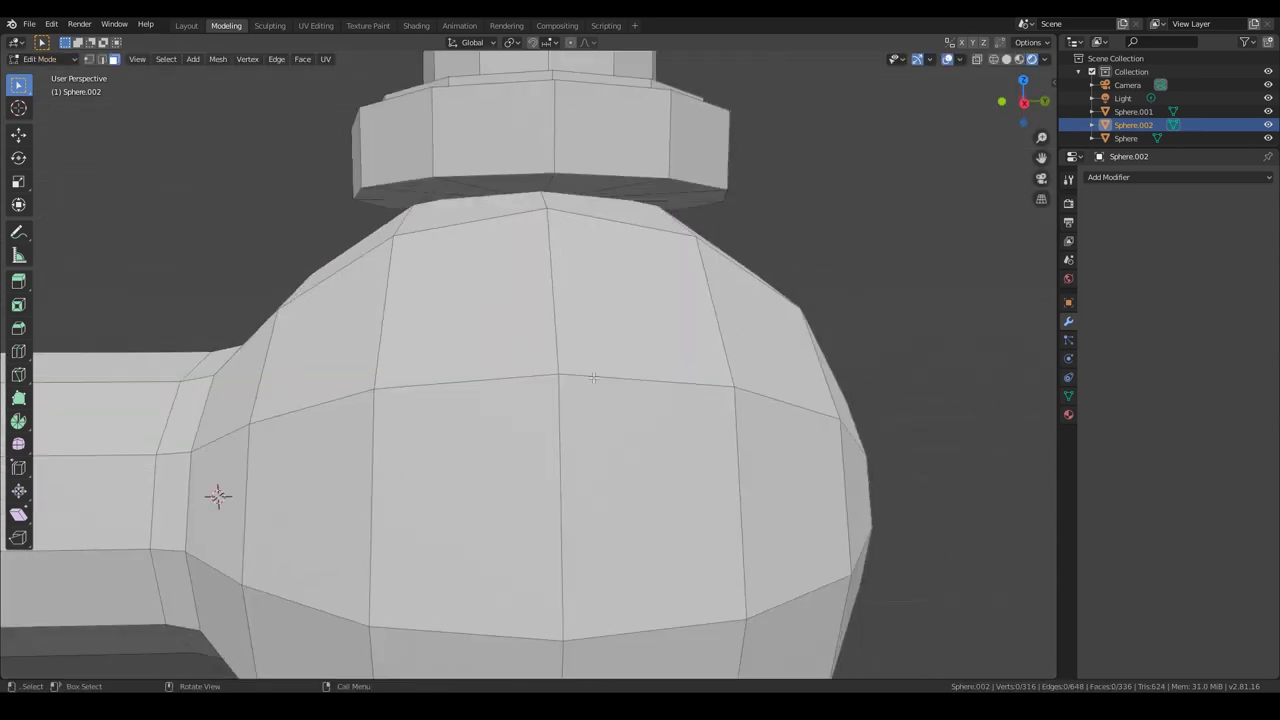
key(ctrl+r)
click(571, 421)
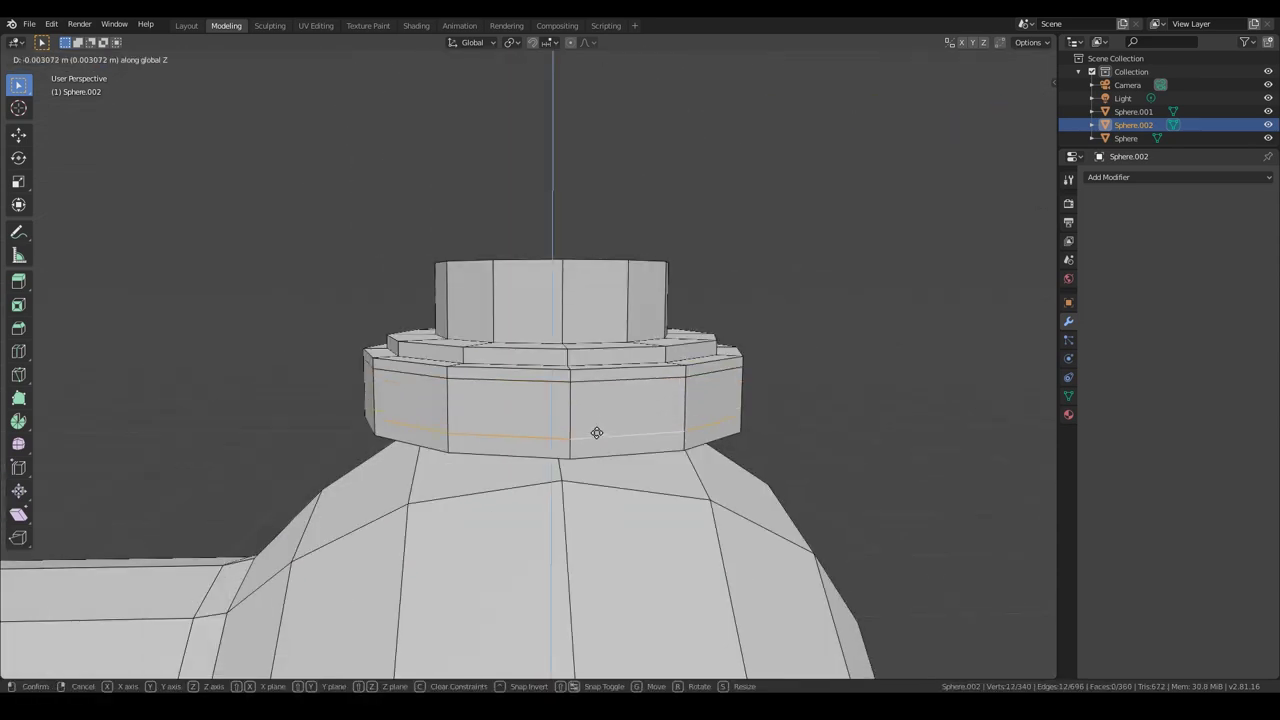
click(576, 427)
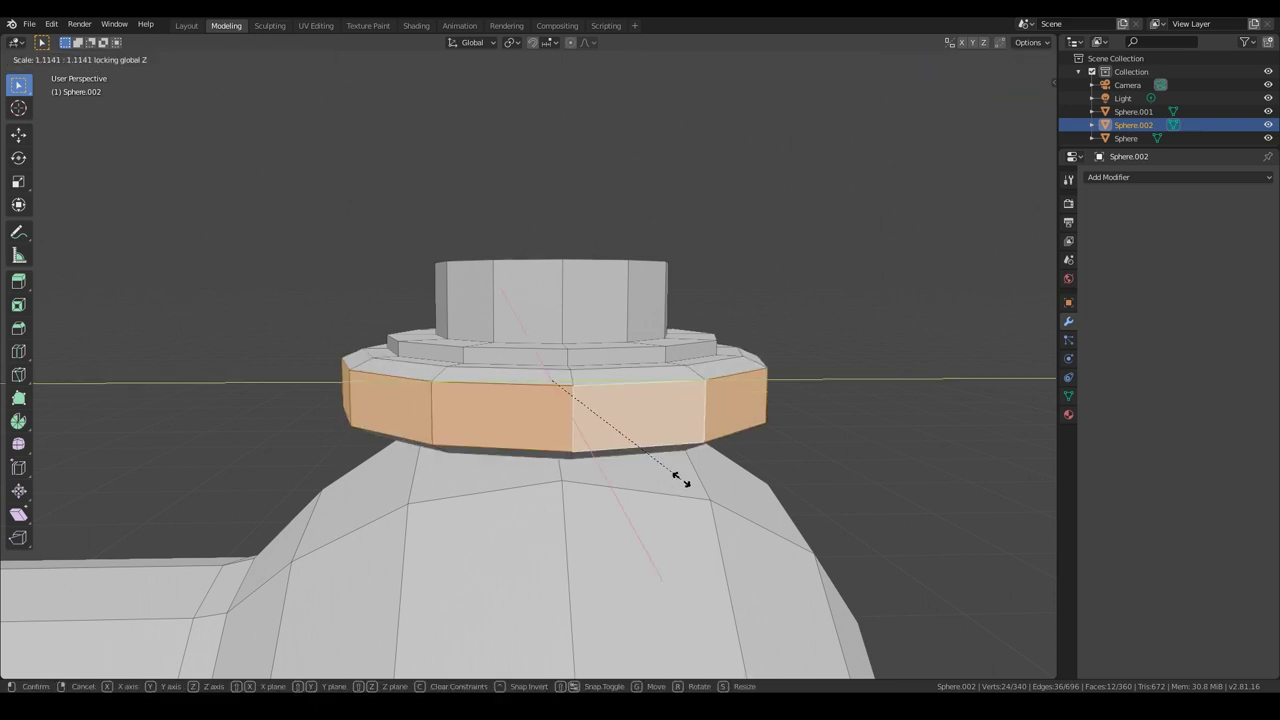
Widen the side band into a rim and exit Edit Mode with the arm selected.
key(alt+a)
scroll(728, 414, down, 5)
key(KP_3)
key(l)
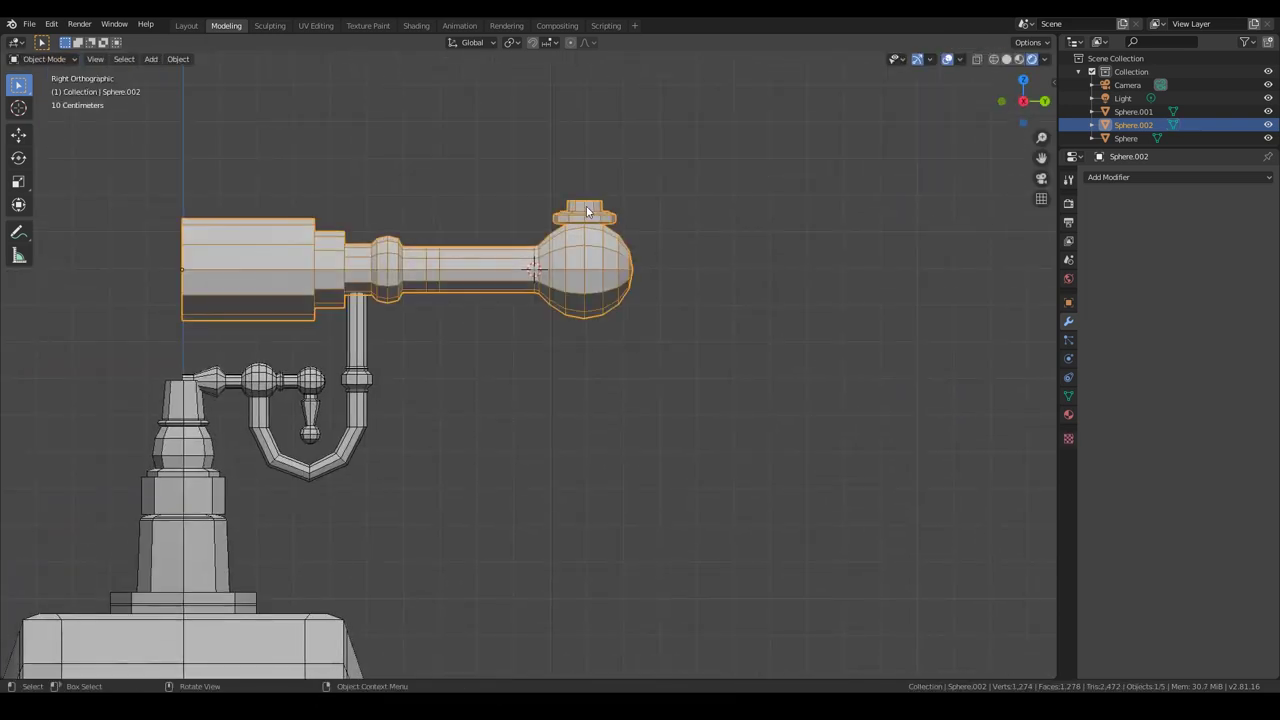
click(177, 634)
Duplicate the cap, rotate the copy 180° and place it below the ball.
key(shift+d)
key(r)
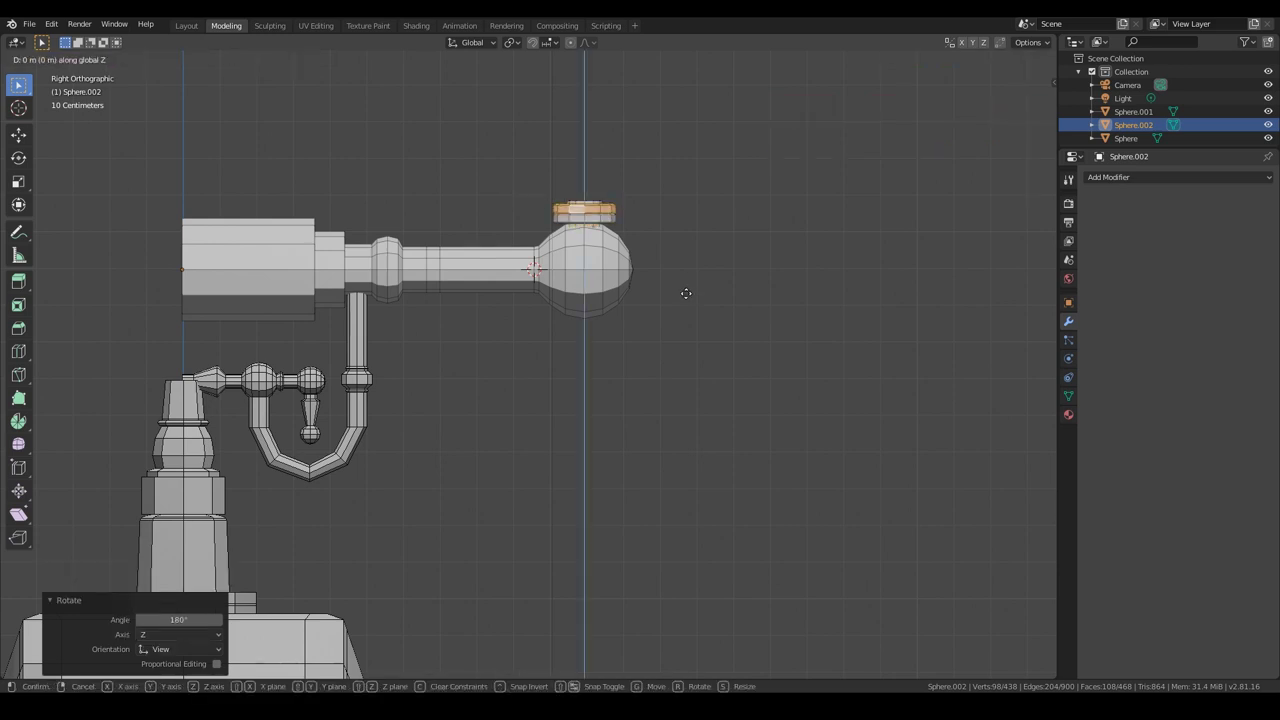
click(686, 400)
key(KP_Decimal)
mouse_move(586, 354)
middle_down()
mouse_move(571, 171)
mouse_move(538, 391)
middle_up()
key(ctrl+x)
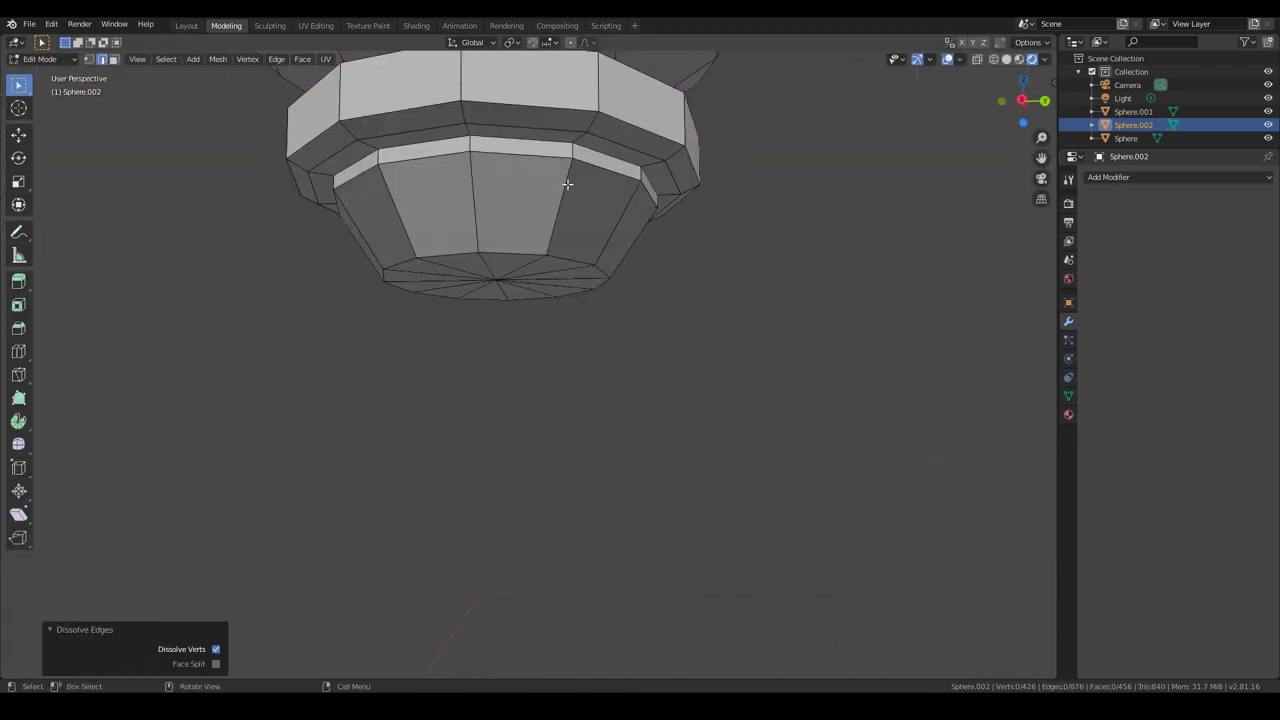
alt+click(516, 440)
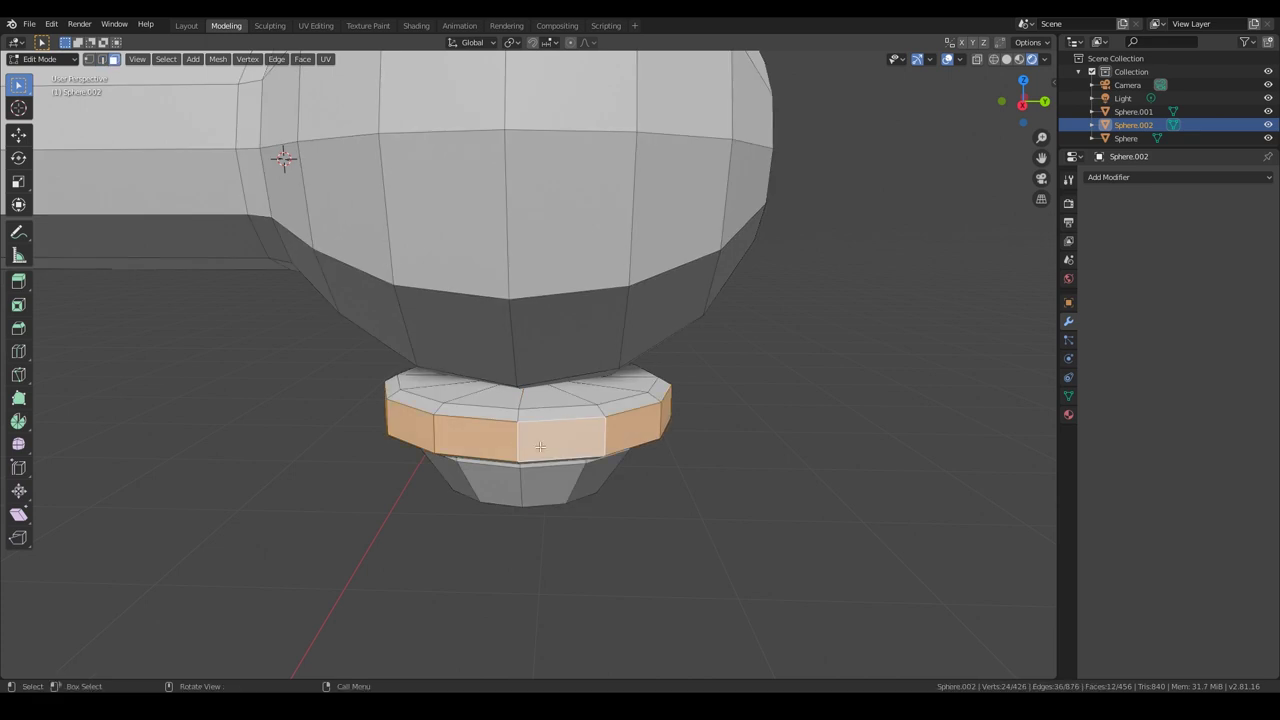
key(KP_Decimal)
mouse_move(545, 286)
middle_down()
mouse_move(552, 335)
mouse_move(574, 309)
mouse_move(733, 330)
middle_up()
Extrude the lower cap's geometry and reposition one of its edge loops along Z.
key(e)
click(574, 309)
alt+click(733, 330)
key(g)
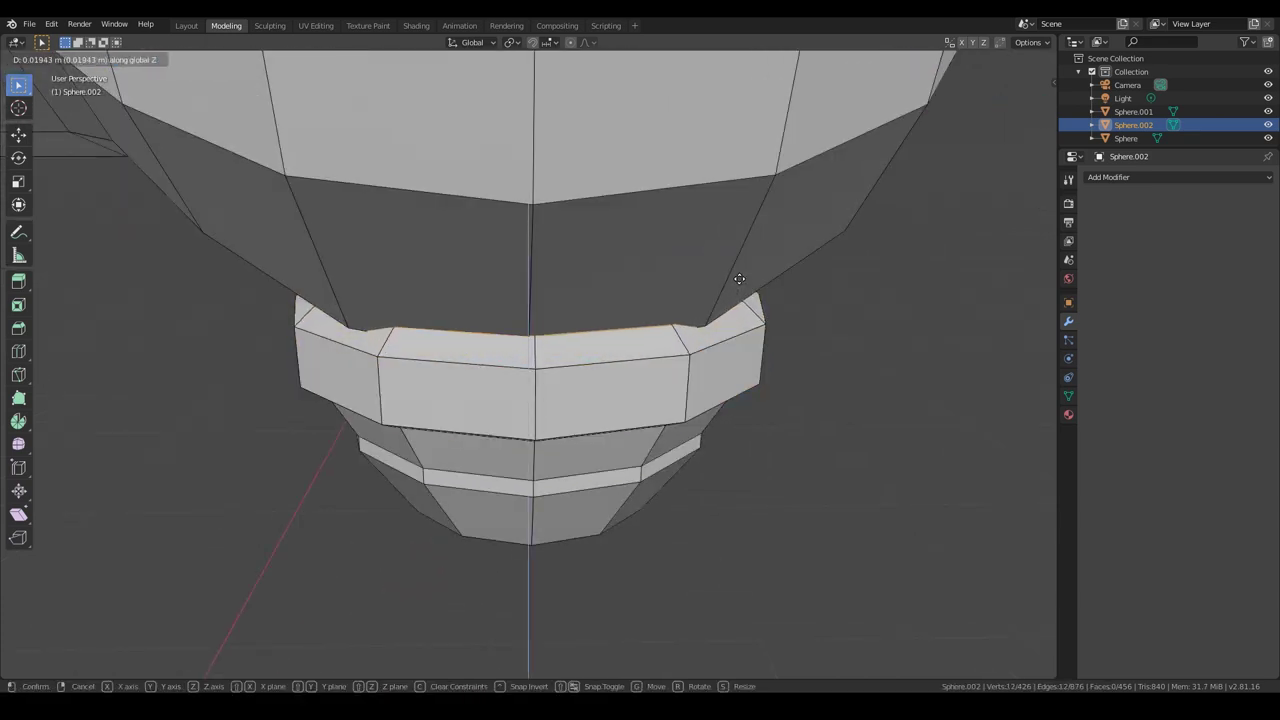
click(739, 279)
key(KP_3)
key(alt+z)
Extrude the bottom ring, flare it outward and pull it down into a wide cylinder.
drag(403, 392, 666, 520)
key(alt+z)
key(ctrl+s)
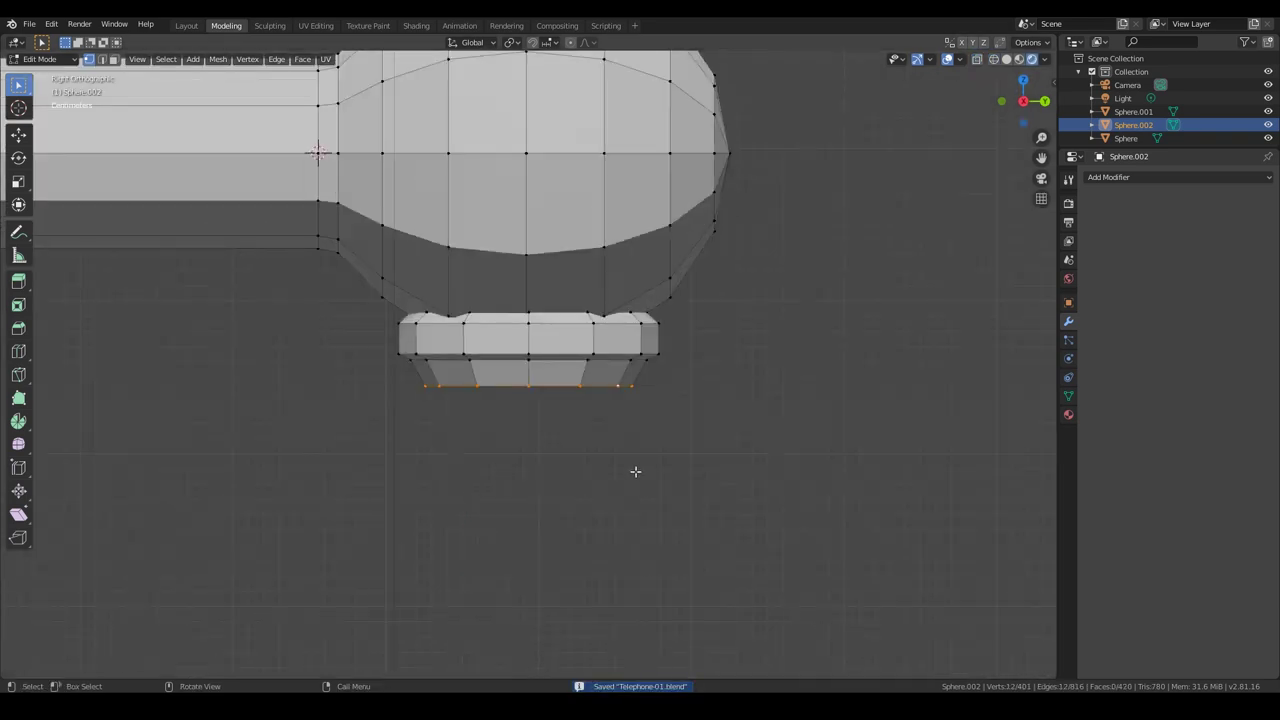
key(e)
right_click(626, 417)
key(g)
click(630, 470)
scroll(634, 494, down, 2)
key(s)
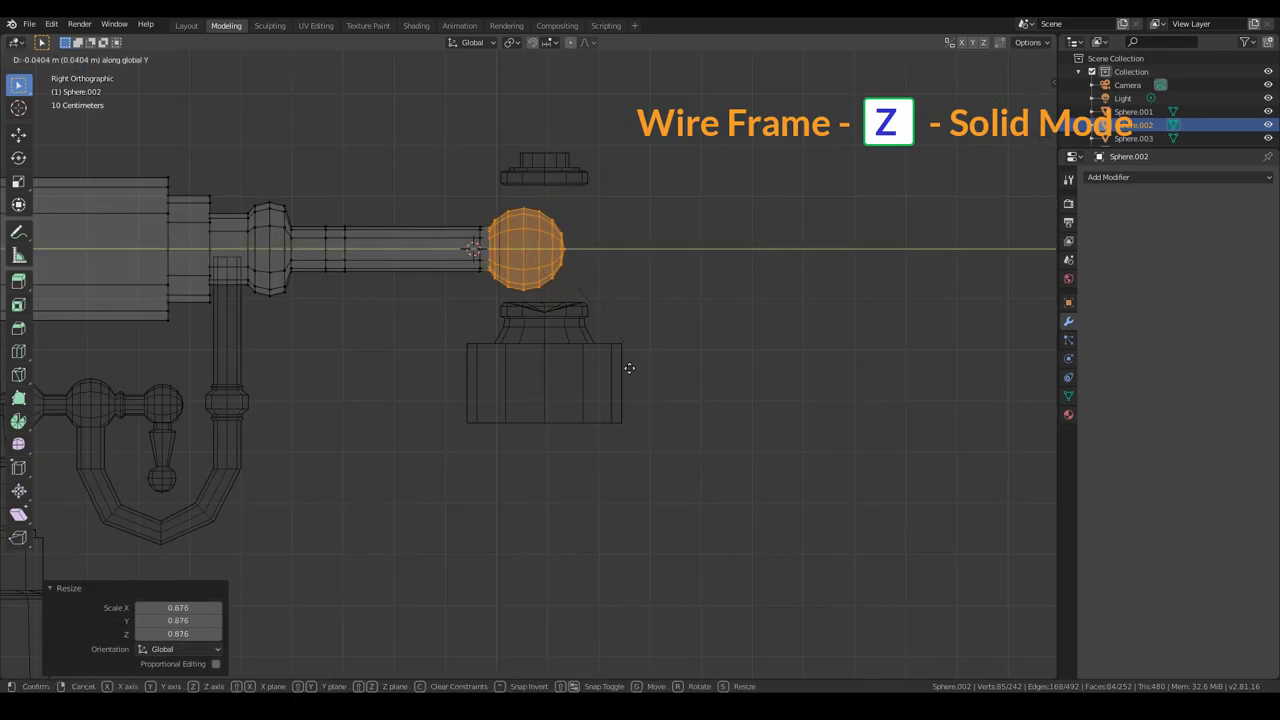
click(629, 368)
scroll(527, 250, up, 3)
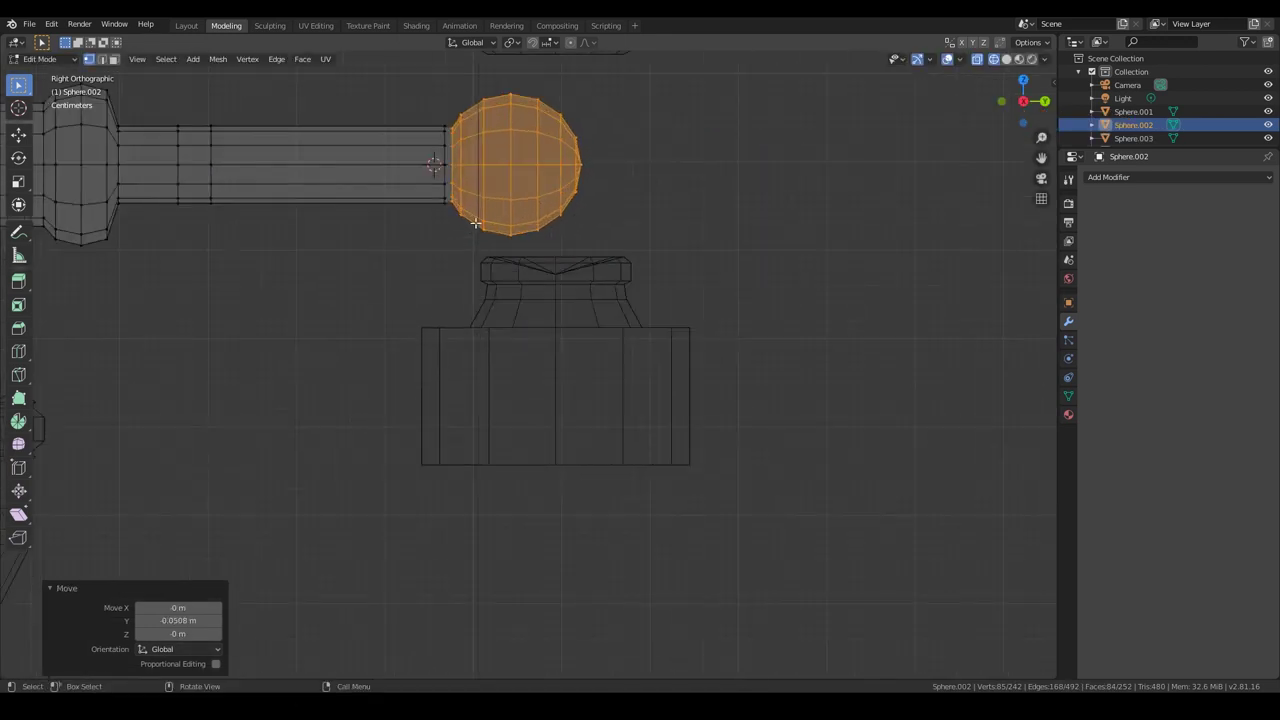
Separate the lower cap and cylinder into object Sphere.003 and align it under the ball.
key(Tab)
key(alt+z)
alt+click(481, 268)
drag(666, 157, 514, 349)
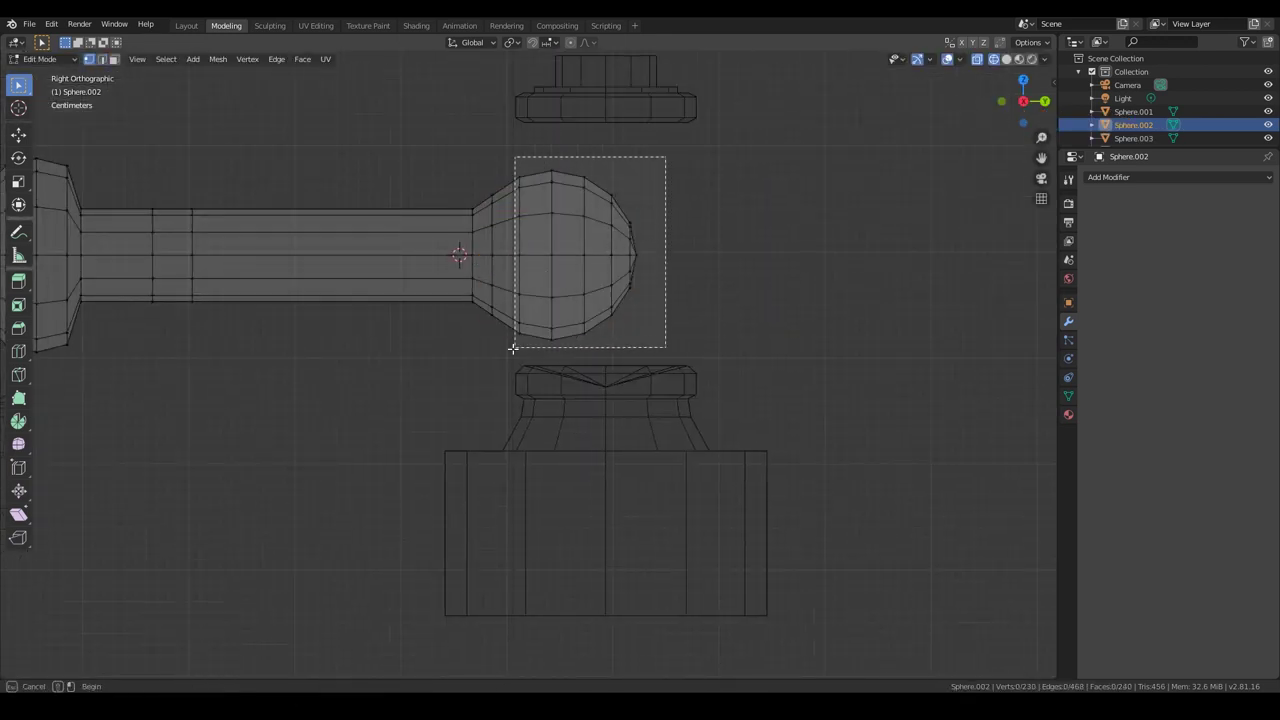
key(Tab)
scroll(634, 340, down, 2)
click(606, 189)
key(g)
click(561, 190)
key(Tab)
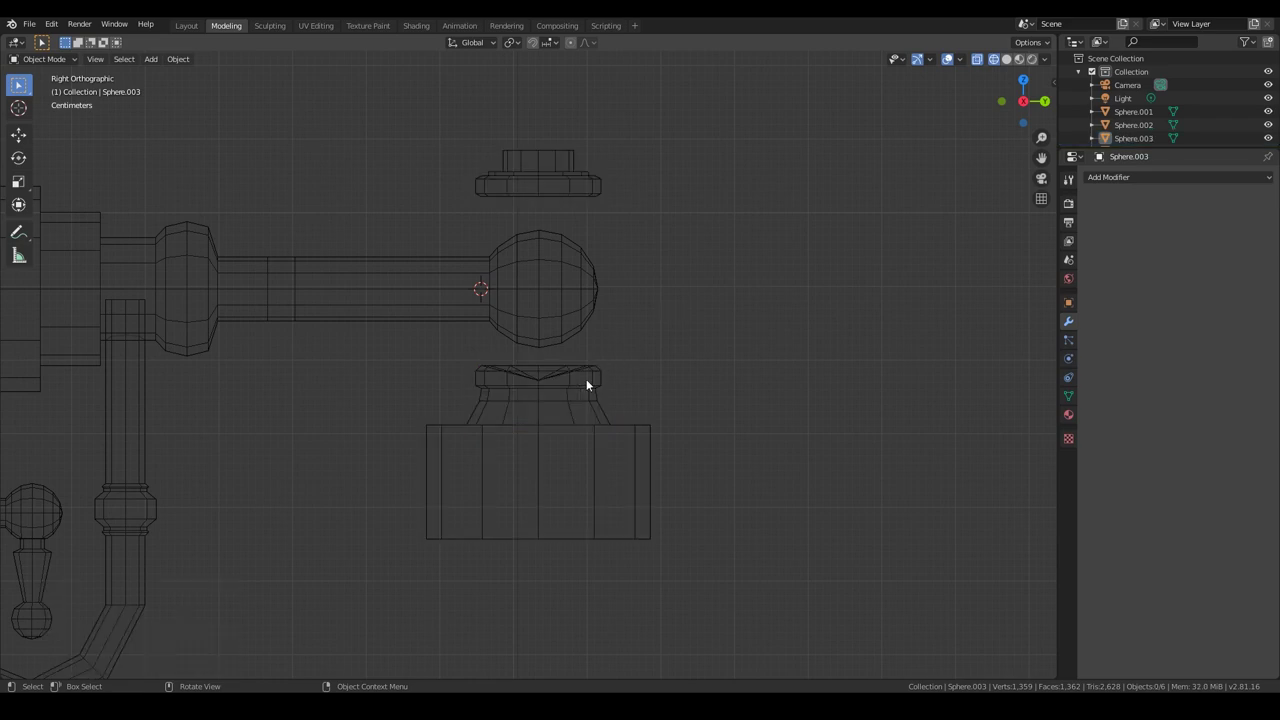
key(alt+z)
Raise the lower piece straight up along Z and scale it smaller.
key(l)
key(g)
key(z)
click(499, 360)
key(s)
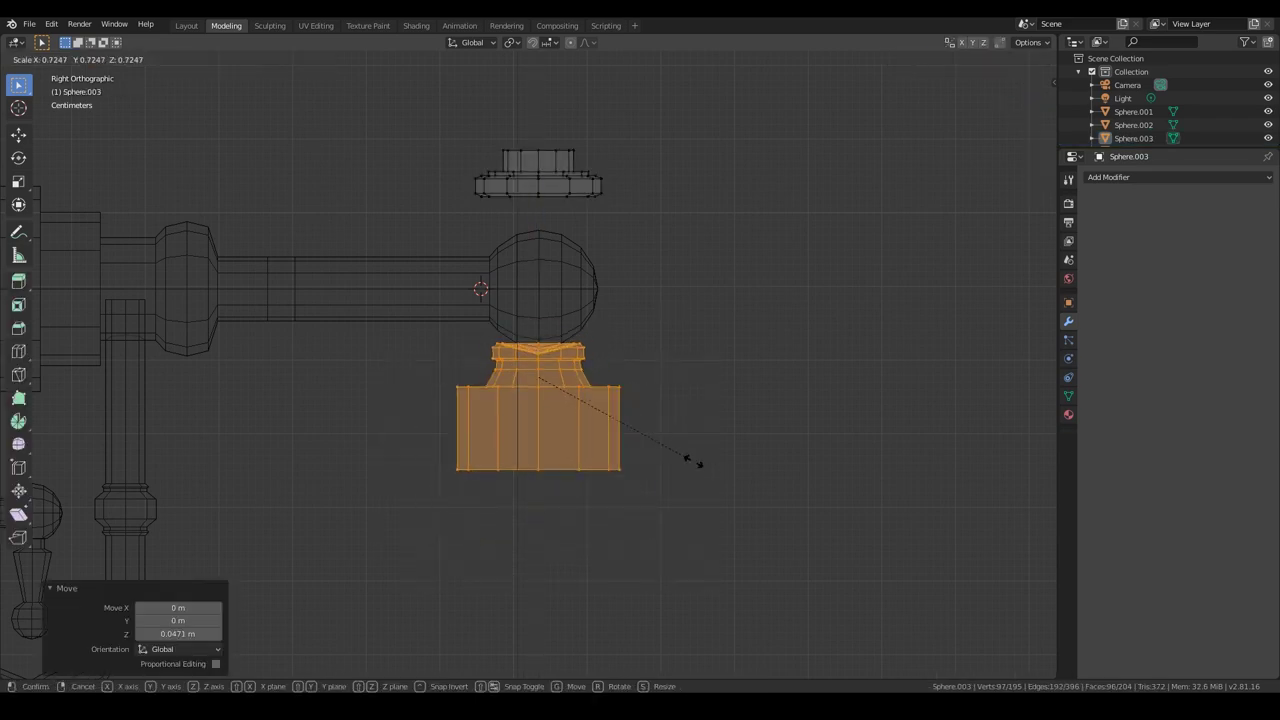
click(645, 464)
Lower the cup slab's bottom vertices along Z to lengthen the cup downward.
drag(669, 108, 414, 217)
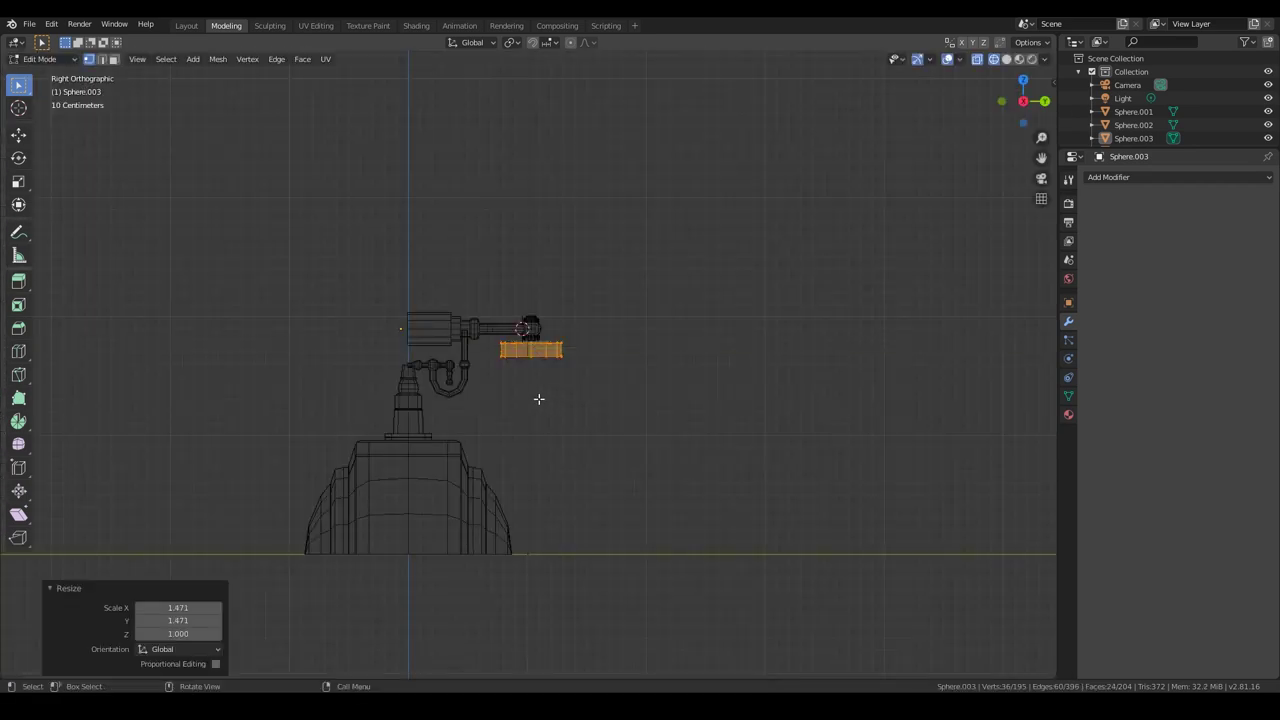
scroll(555, 380, up, 5)
shift+click(572, 345)
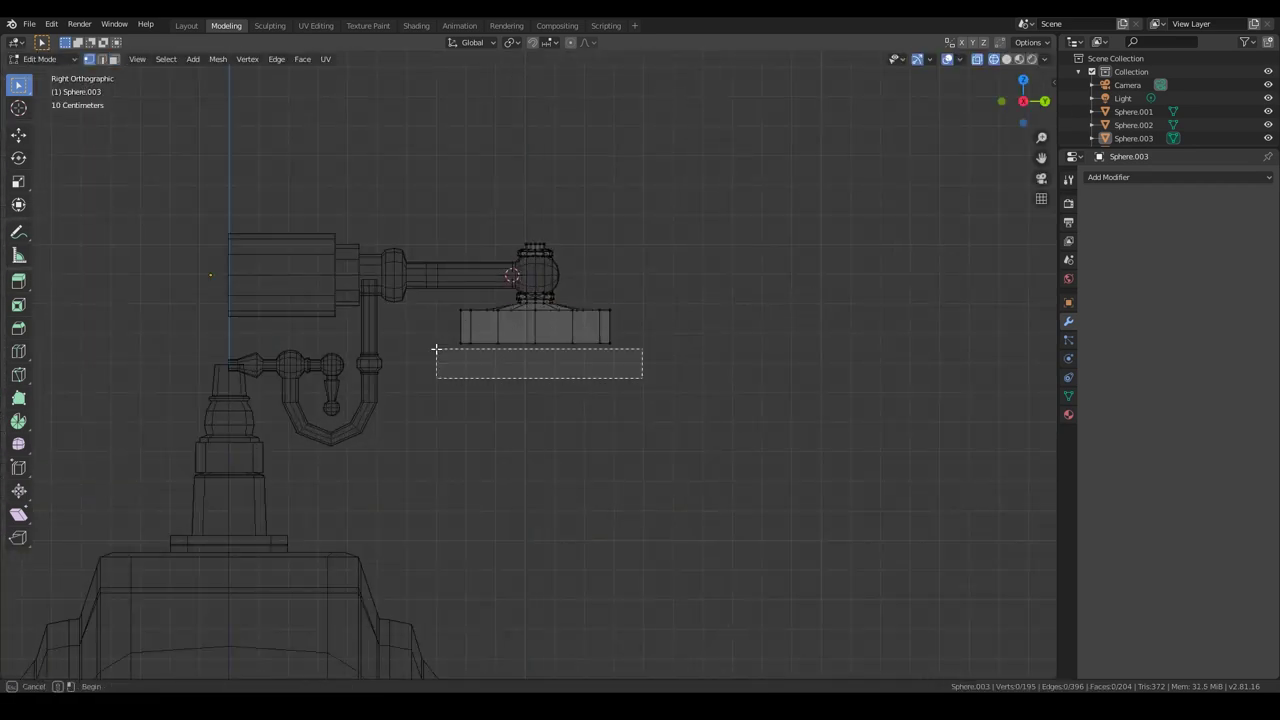
drag(642, 378, 436, 349)
key(g)
key(z)
click(545, 430)
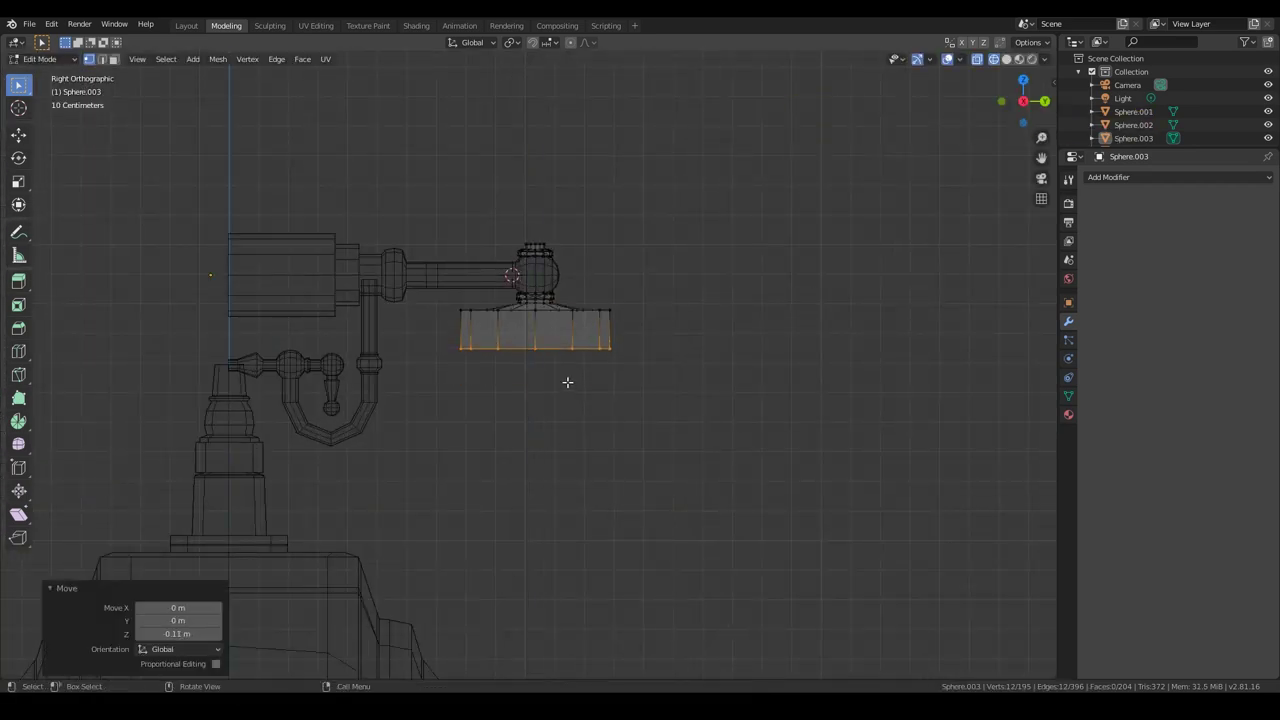
key(g)
key(z)
middle_drag(617, 440, 650, 470)
scroll(655, 476, up, 3)
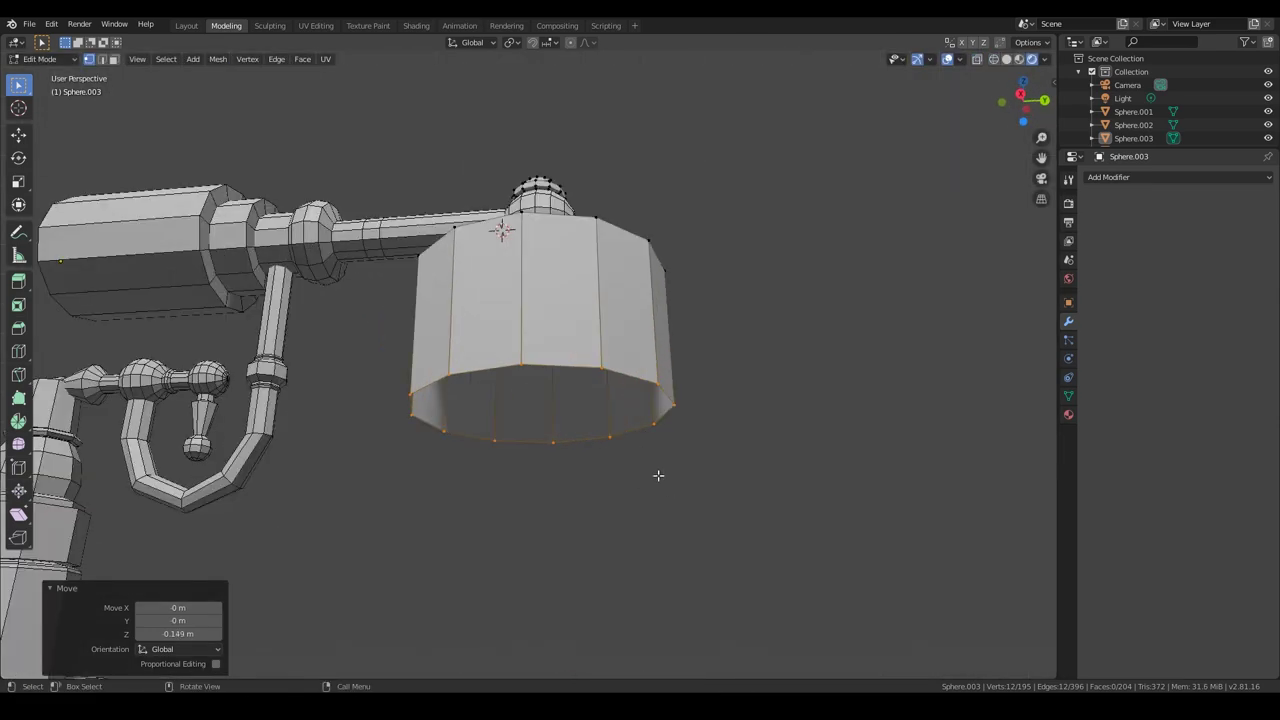
Extrude the bottom edge loop, shrink it to a small circle and merge it at center.
key(alt+e)
key(s)
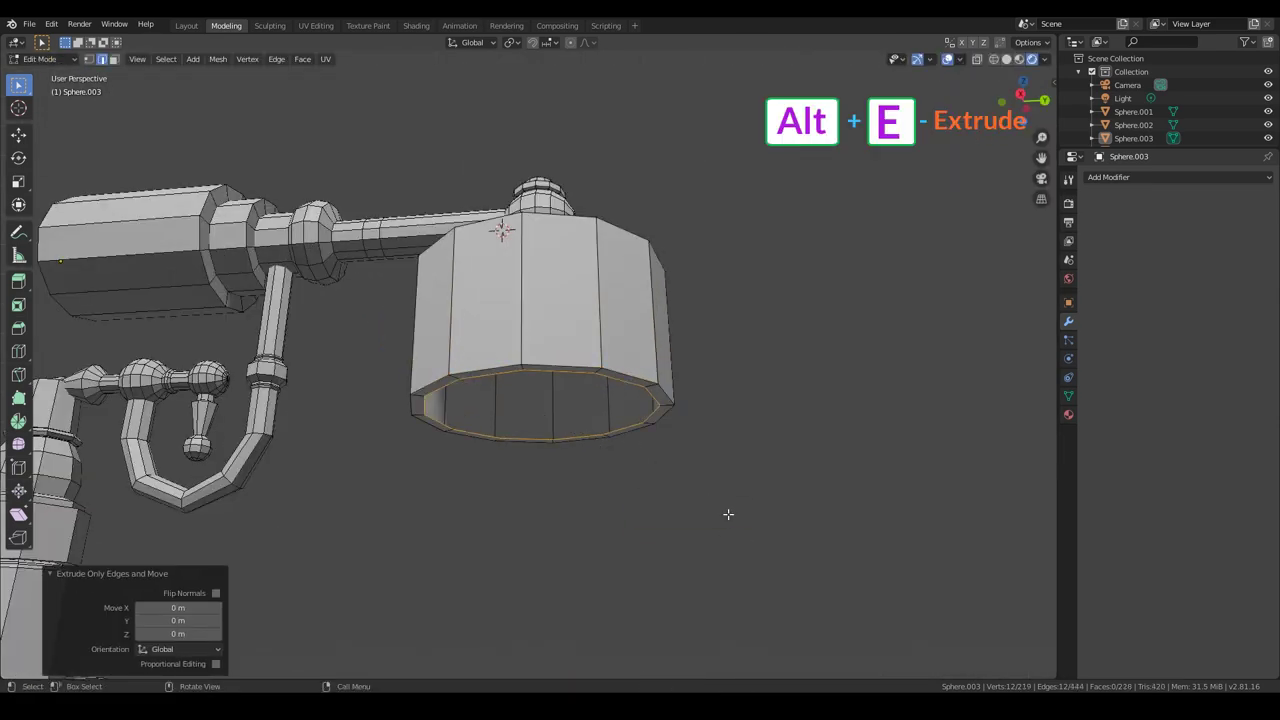
key(s)
click(628, 446)
key(alt+a)
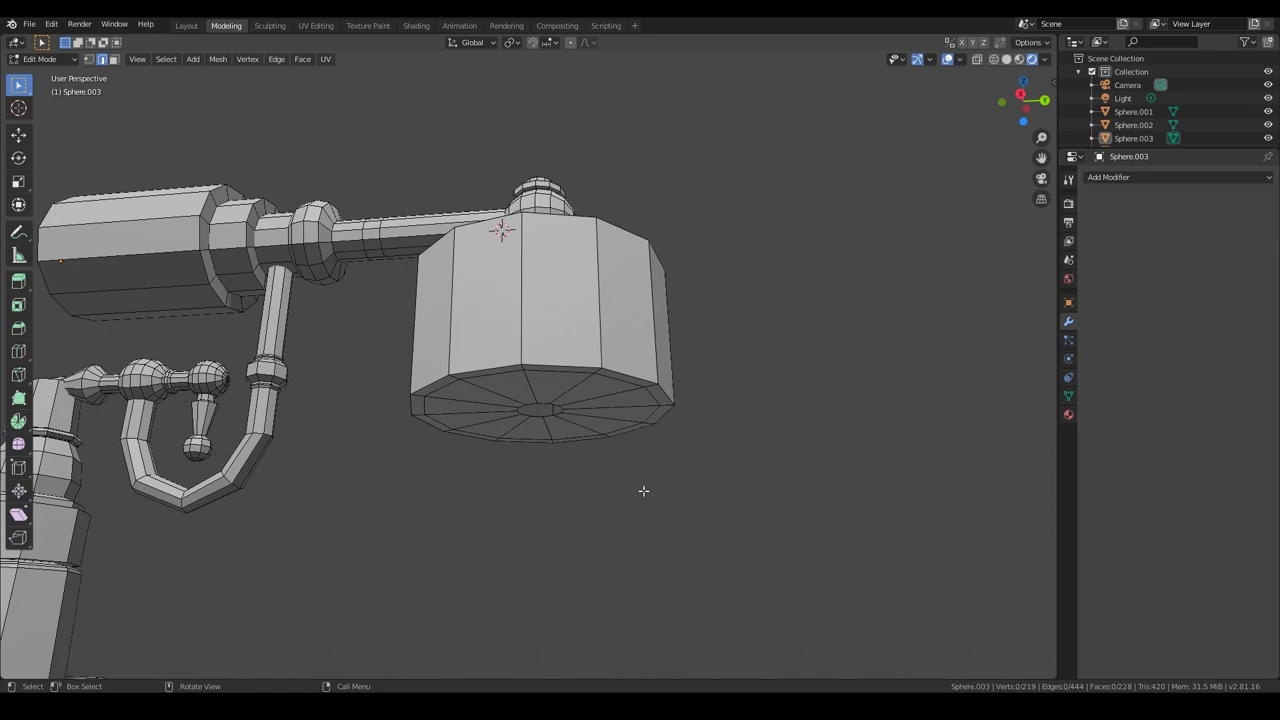
click(663, 497)
middle_drag(663, 497, 654, 524)
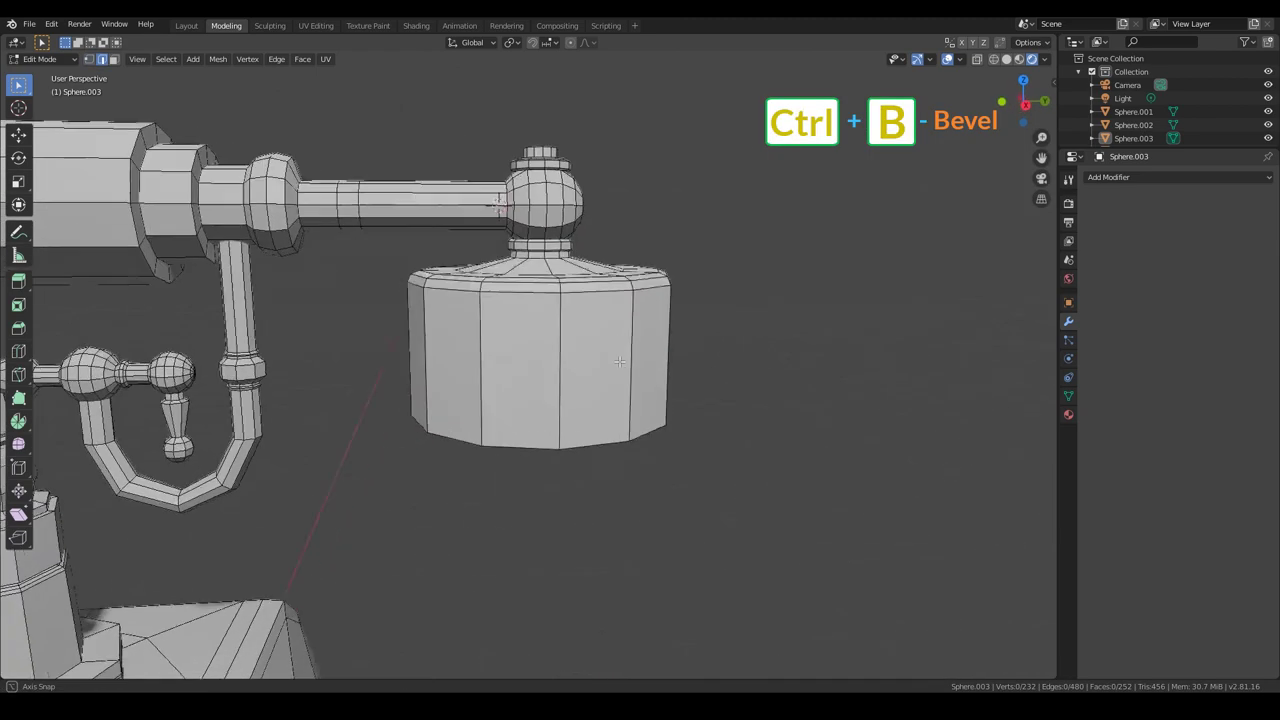
Bevel the cup's bottom edge into a rounded rim.
click(570, 330)
key(alt+a)
mouse_move(570, 330)
middle_down()
mouse_move(652, 403)
mouse_move(590, 390)
mouse_move(540, 408)
middle_up()
click(607, 386)
key(alt+a)
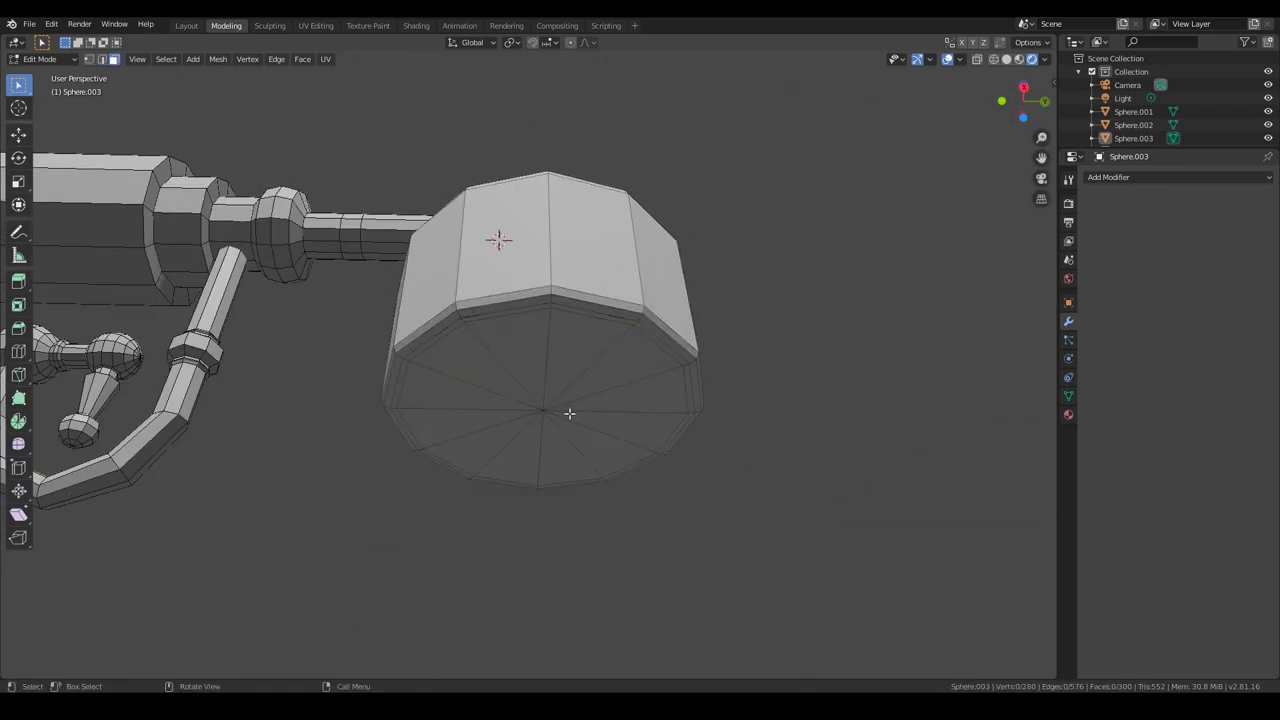
Inset the bottom fan of faces to form a slightly recessed radial disc.
alt+click(569, 413)
key(s)
click(707, 515)
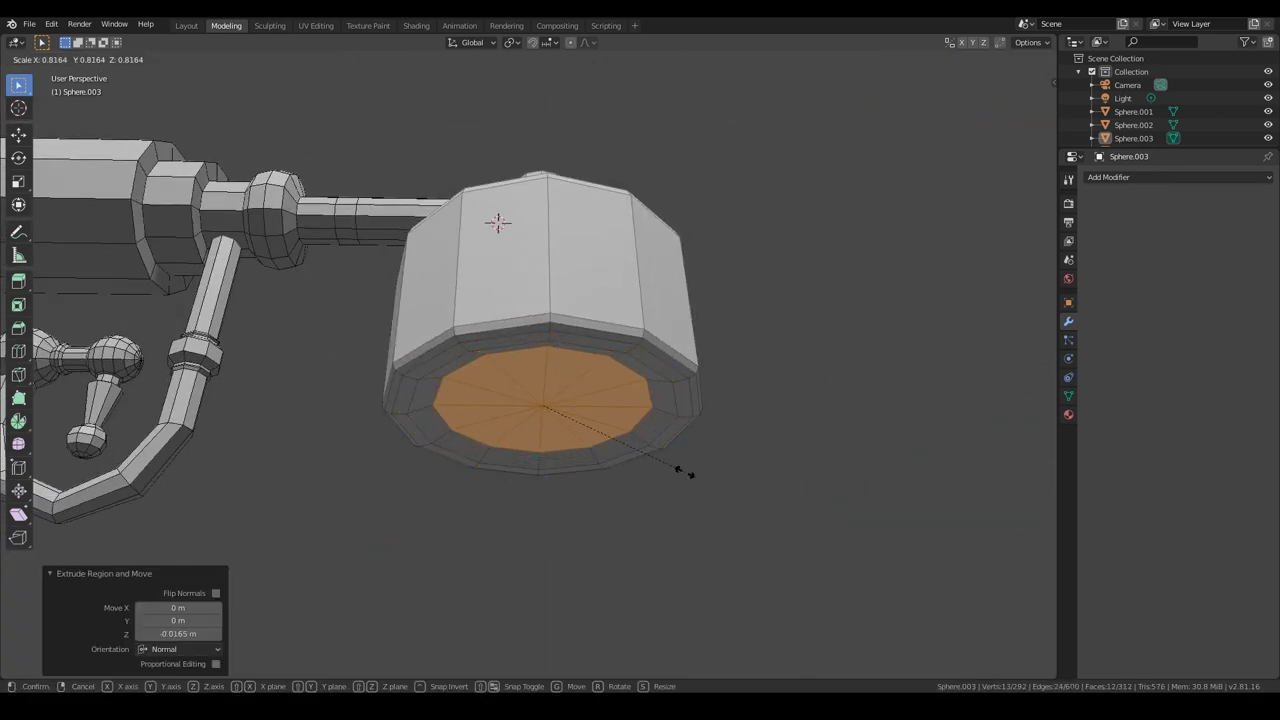
click(689, 473)
scroll(689, 473, down, 4)
key(Tab)
middle_drag(689, 473, 585, 232)
click(585, 232)
Save the file and add a Mirror modifier to the receiver arm Sphere.002.
key(Tab)
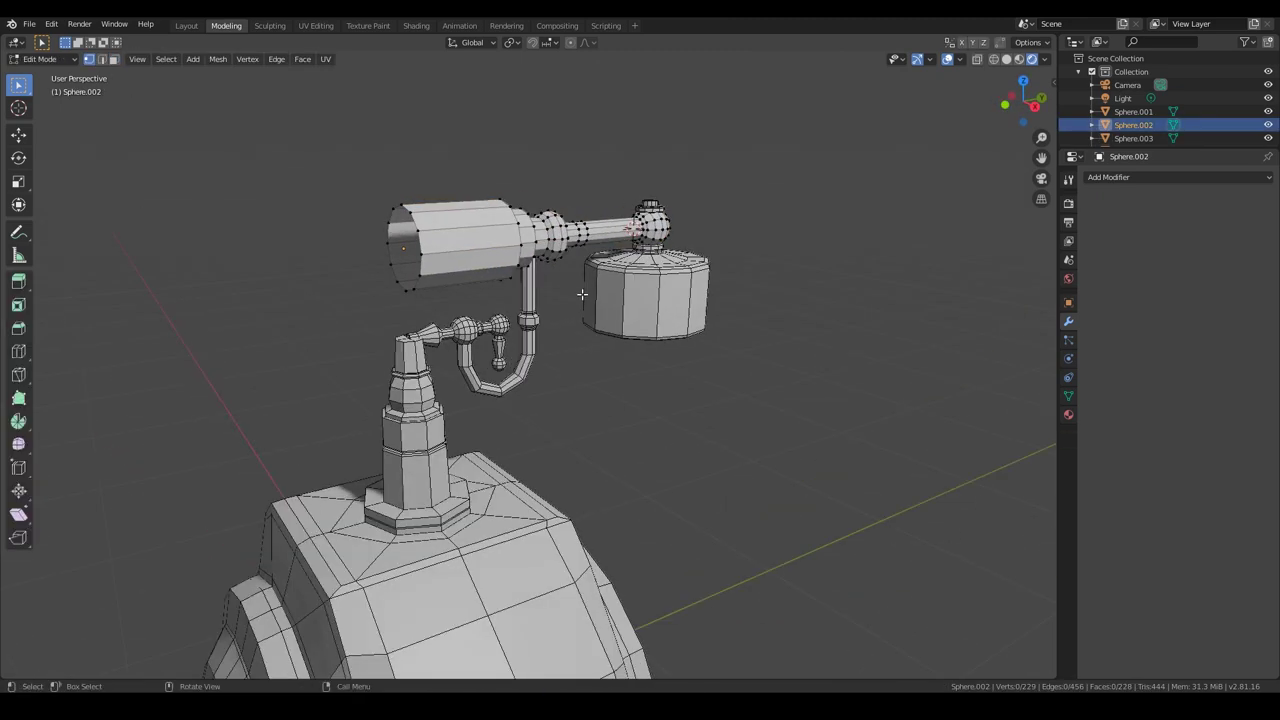
key(Tab)
scroll(582, 294, down, 4)
middle_drag(698, 322, 668, 335)
scroll(668, 335, up, 2)
key(ctrl+s)
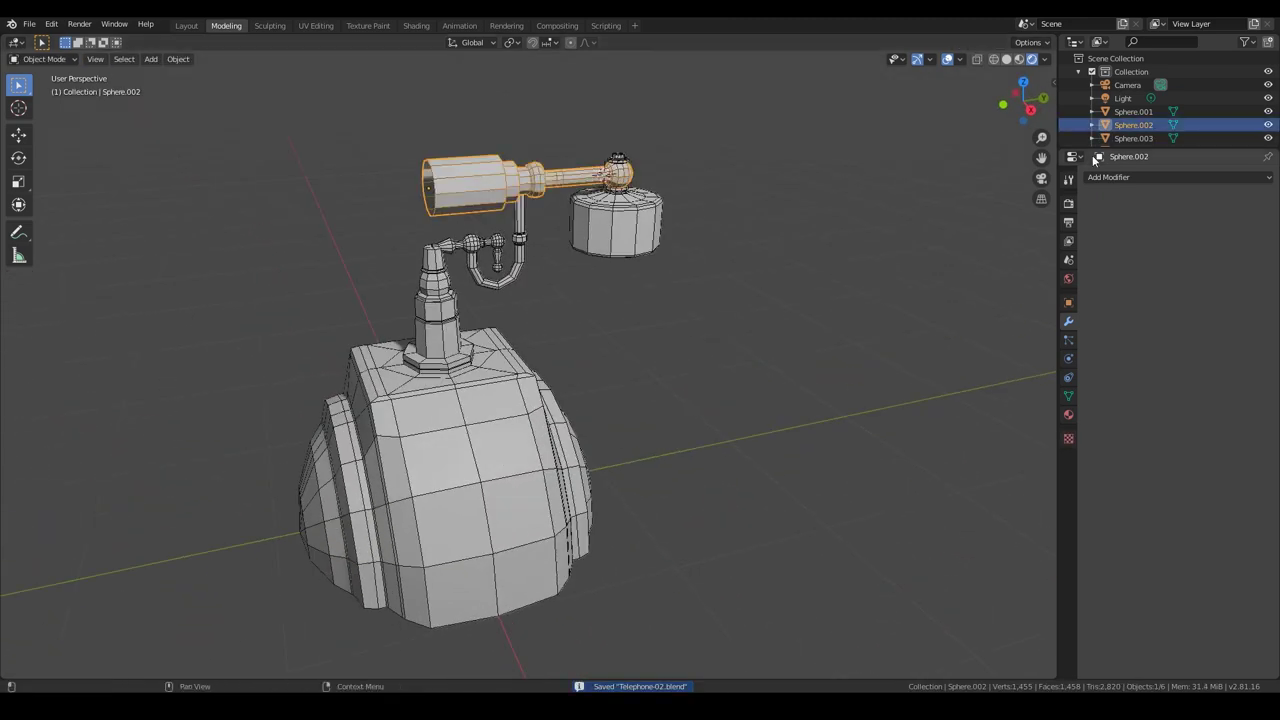
middle_drag(760, 230, 679, 243)
click(1108, 177)
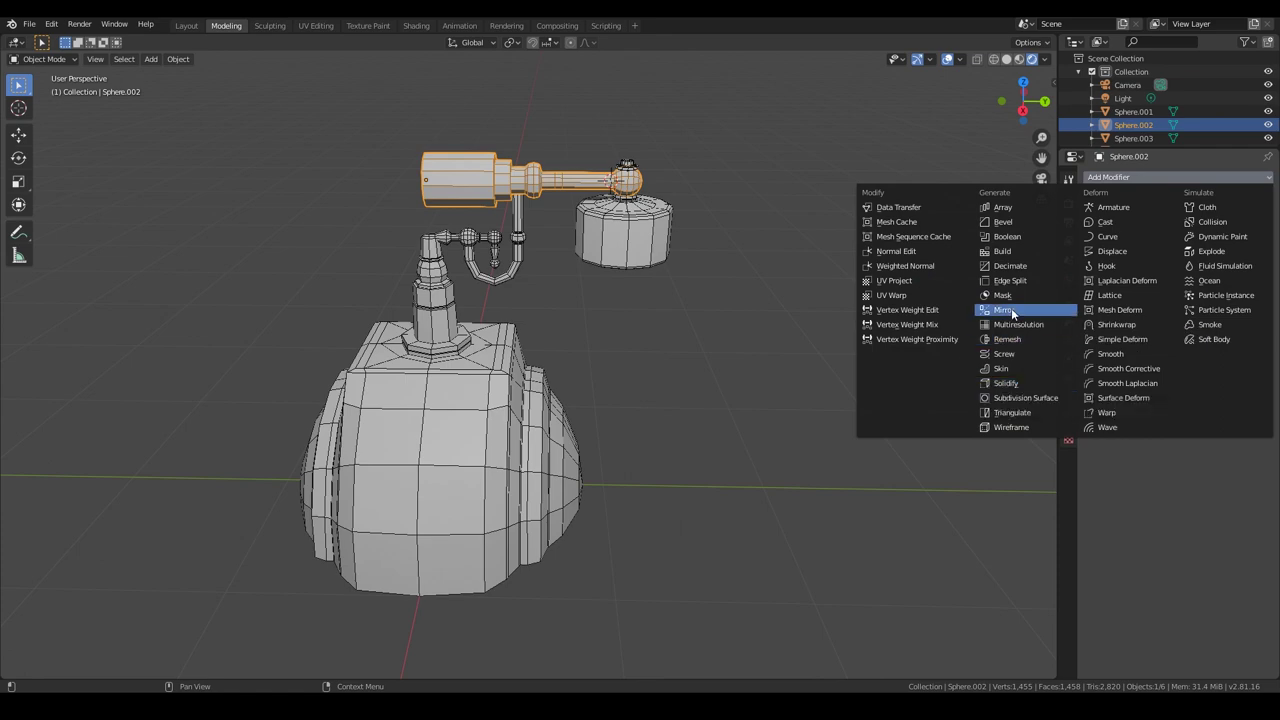
click(1012, 310)
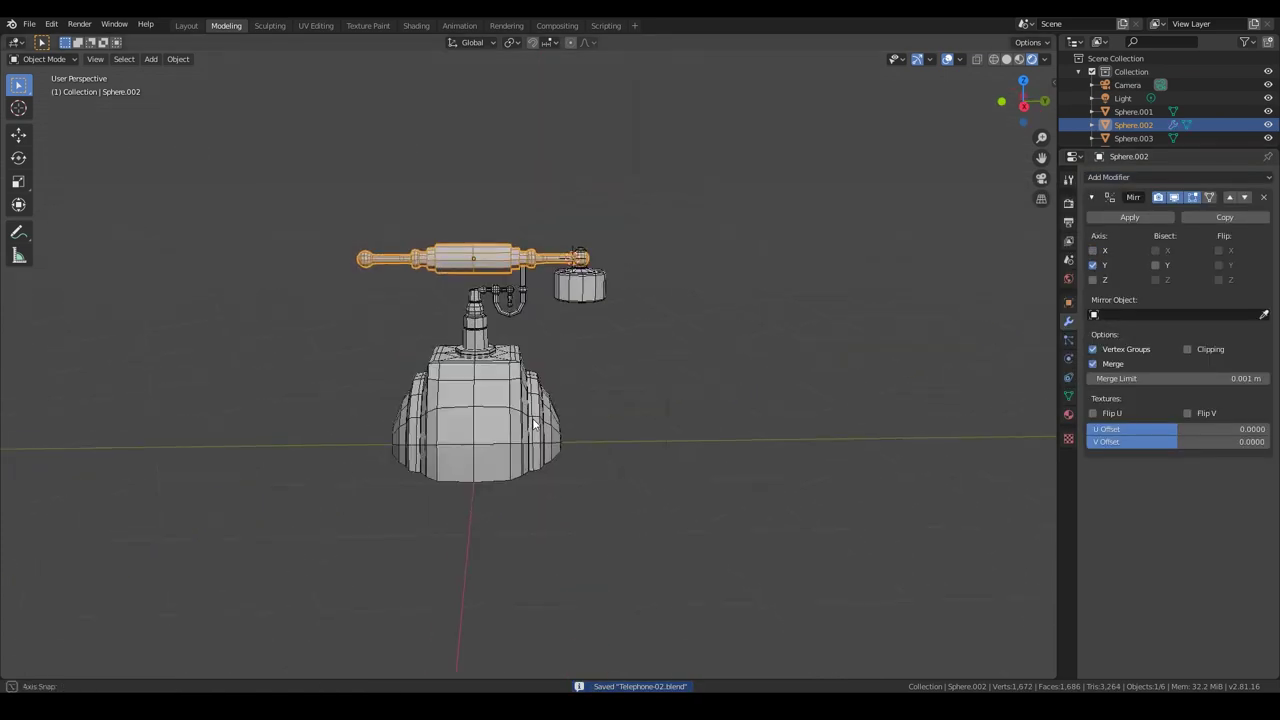
Lower a new loop on the cup and widen it outward into a raised band.
click(611, 347)
mouse_move(735, 292)
middle_down()
mouse_move(611, 347)
mouse_move(634, 409)
middle_up()
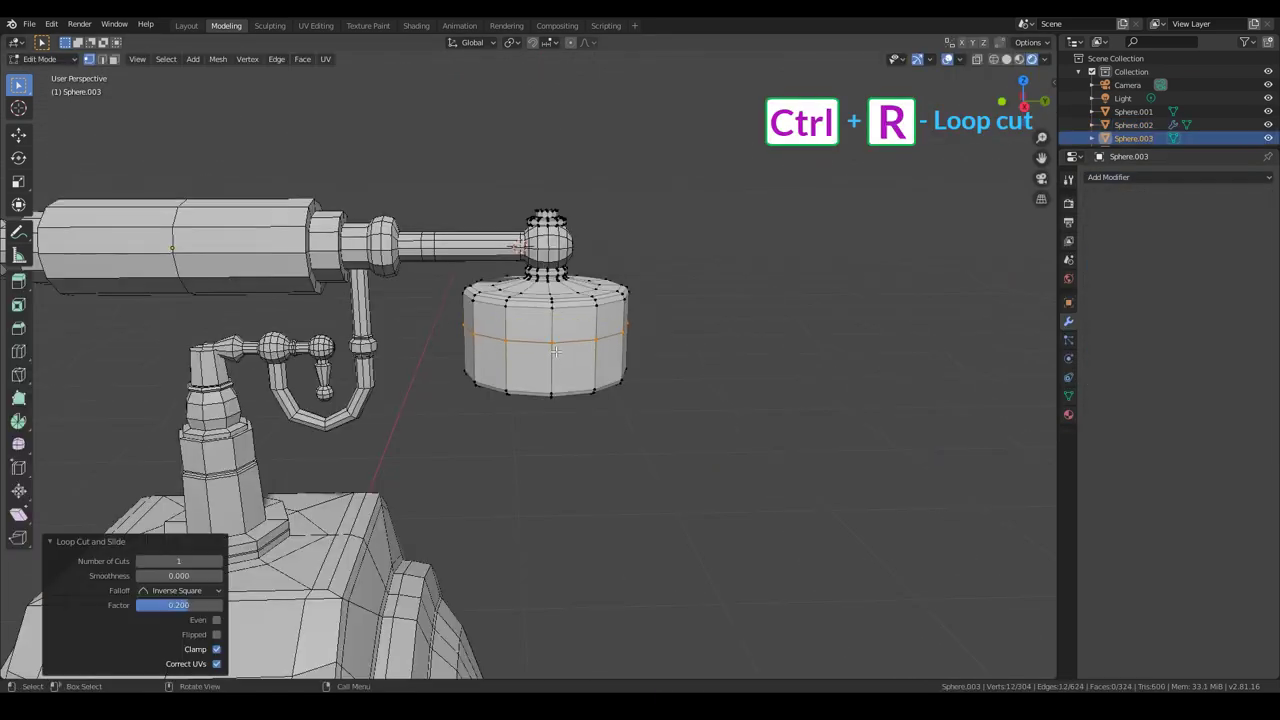
click(581, 310)
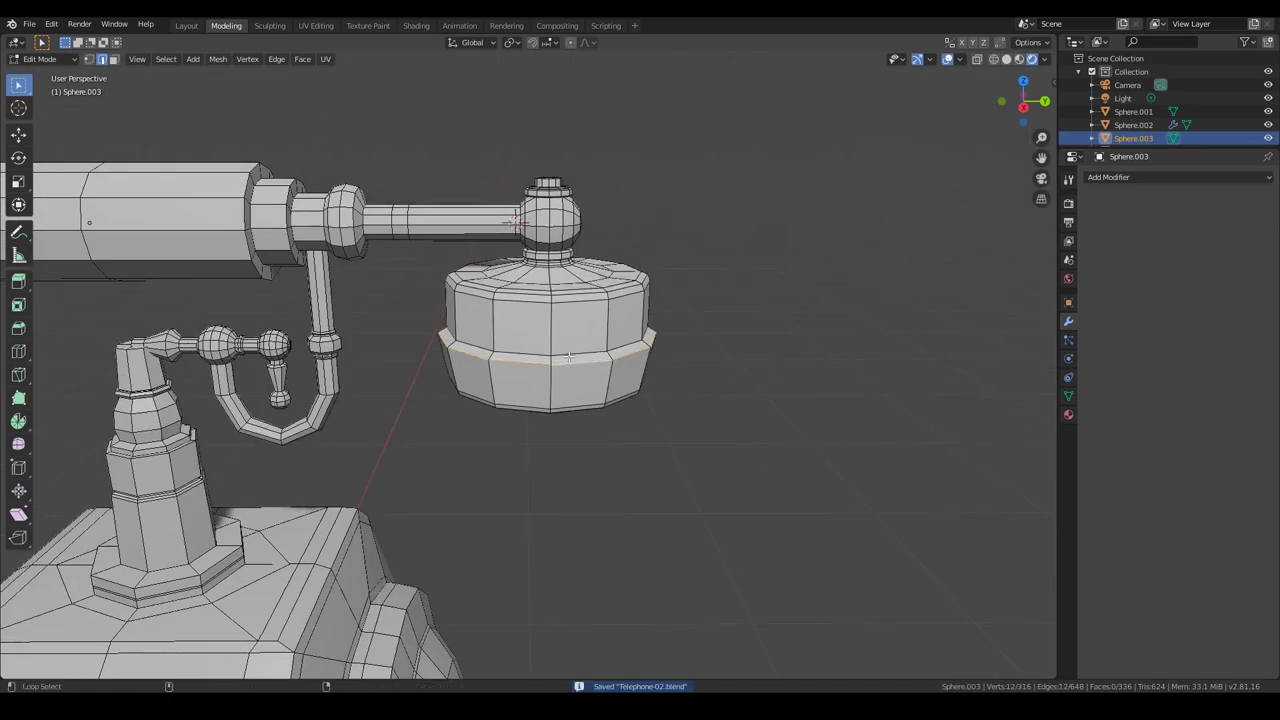
key(alt+a)
mouse_move(574, 354)
middle_down()
mouse_move(700, 394)
mouse_move(594, 377)
middle_up()
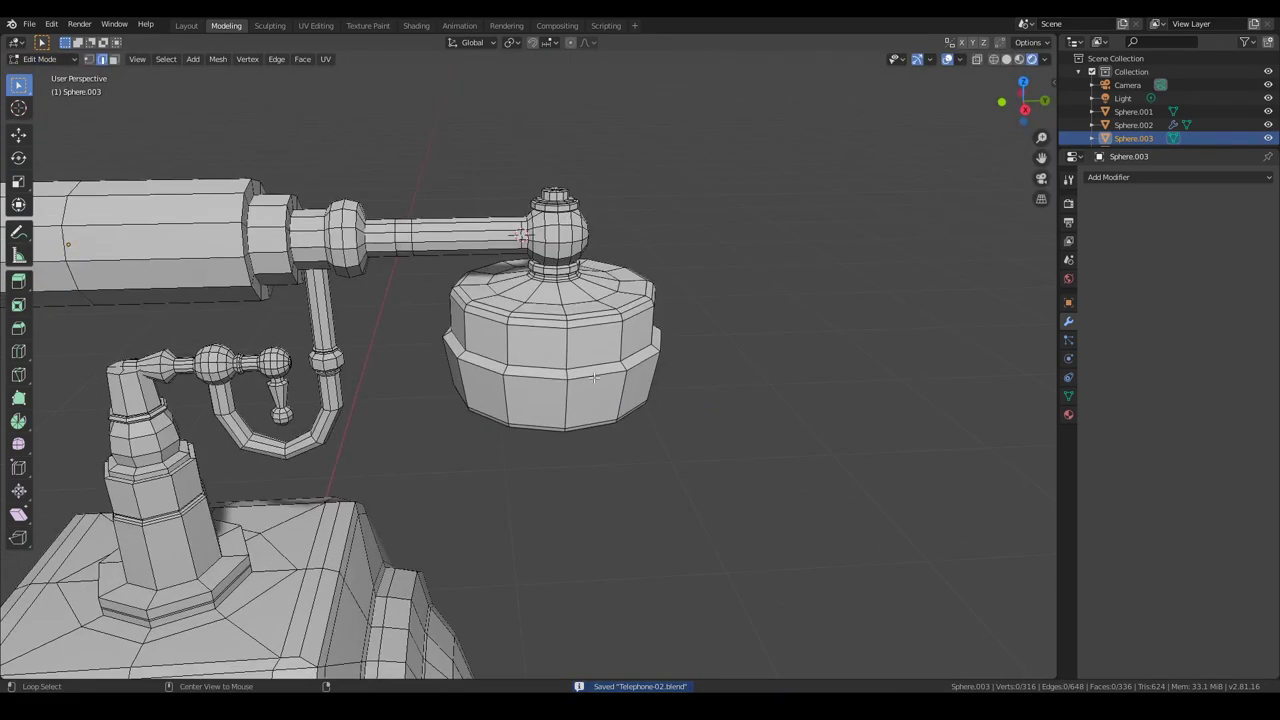
click(703, 420)
right_click(515, 345)
Add another loop cut around the cup and give the stand's side arms a Mirror modifier.
key(ctrl+r)
click(567, 358)
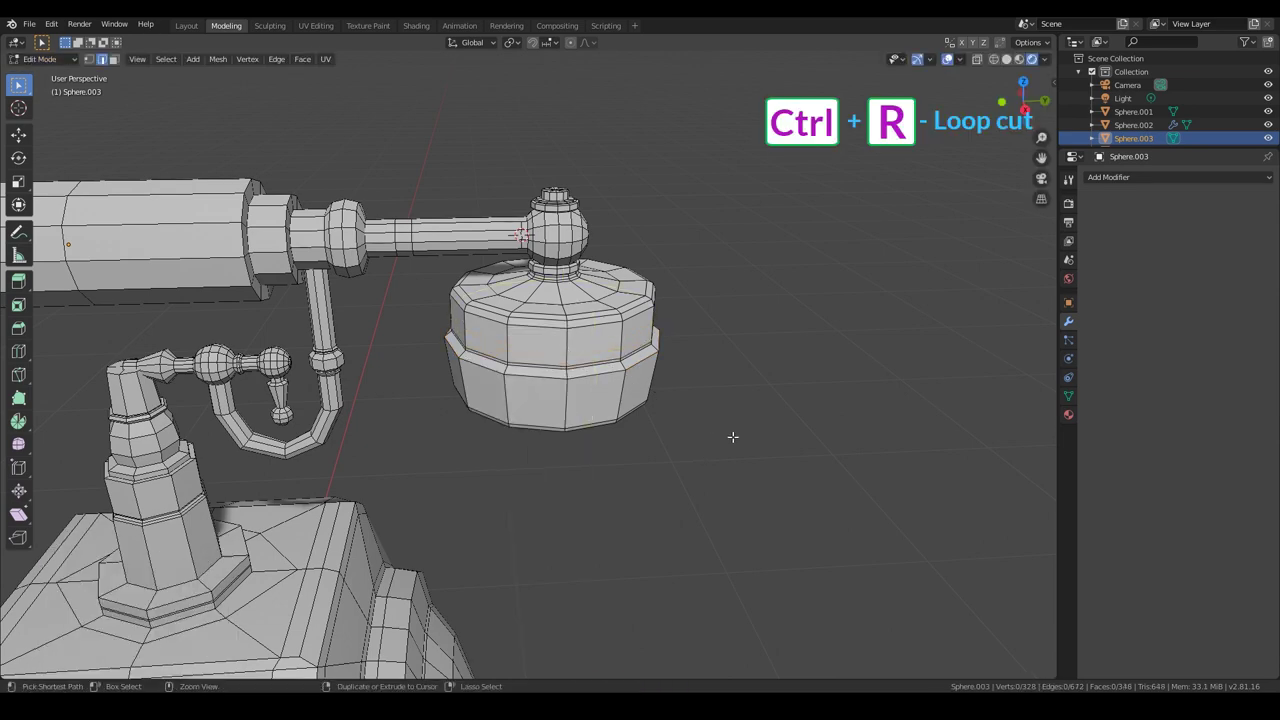
key(ctrl+r)
click(569, 365)
right_click(572, 366)
key(Escape)
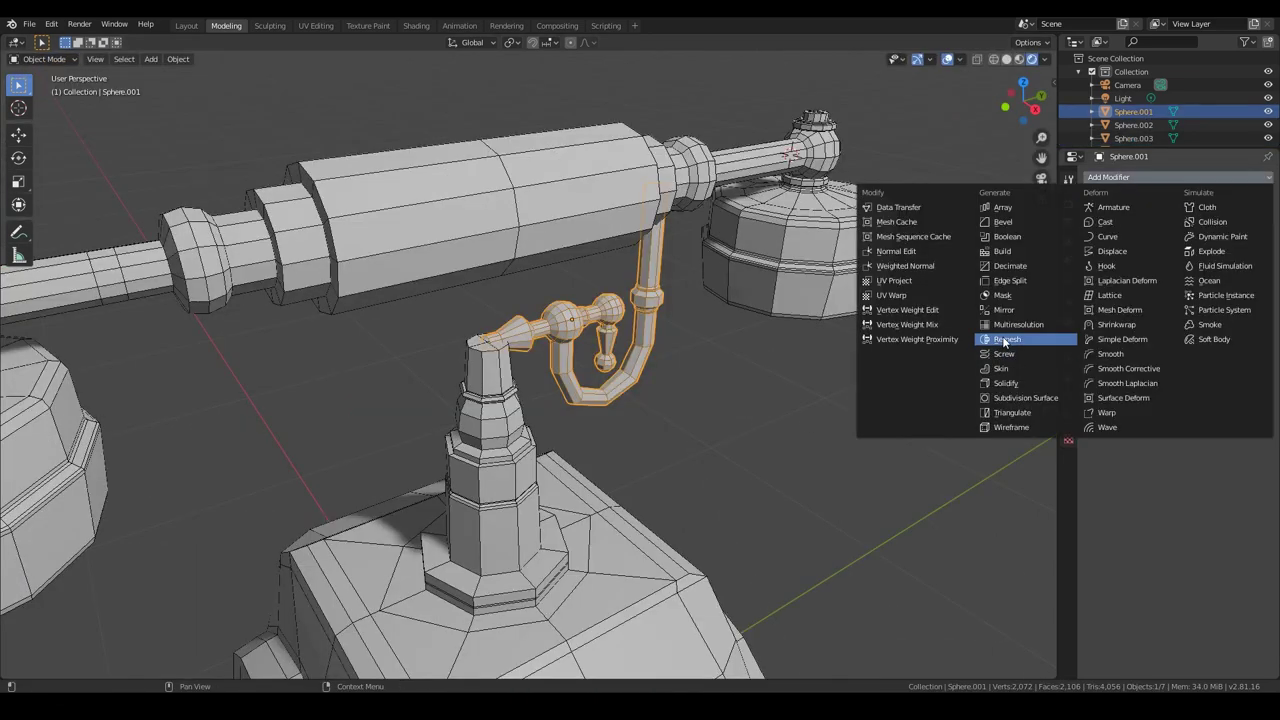
click(1003, 309)
Select Sphere.004 and dissolve its unneeded edge loops.
click(675, 355)
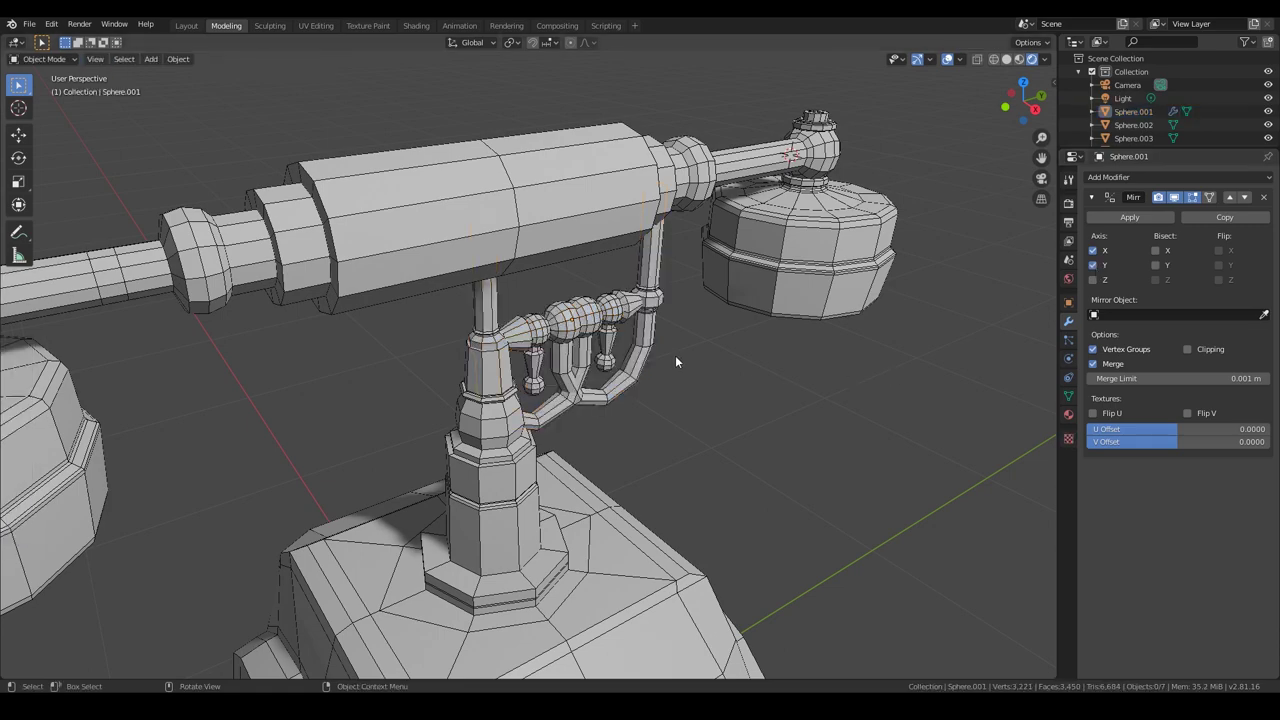
click(571, 343)
scroll(465, 365, up, 4)
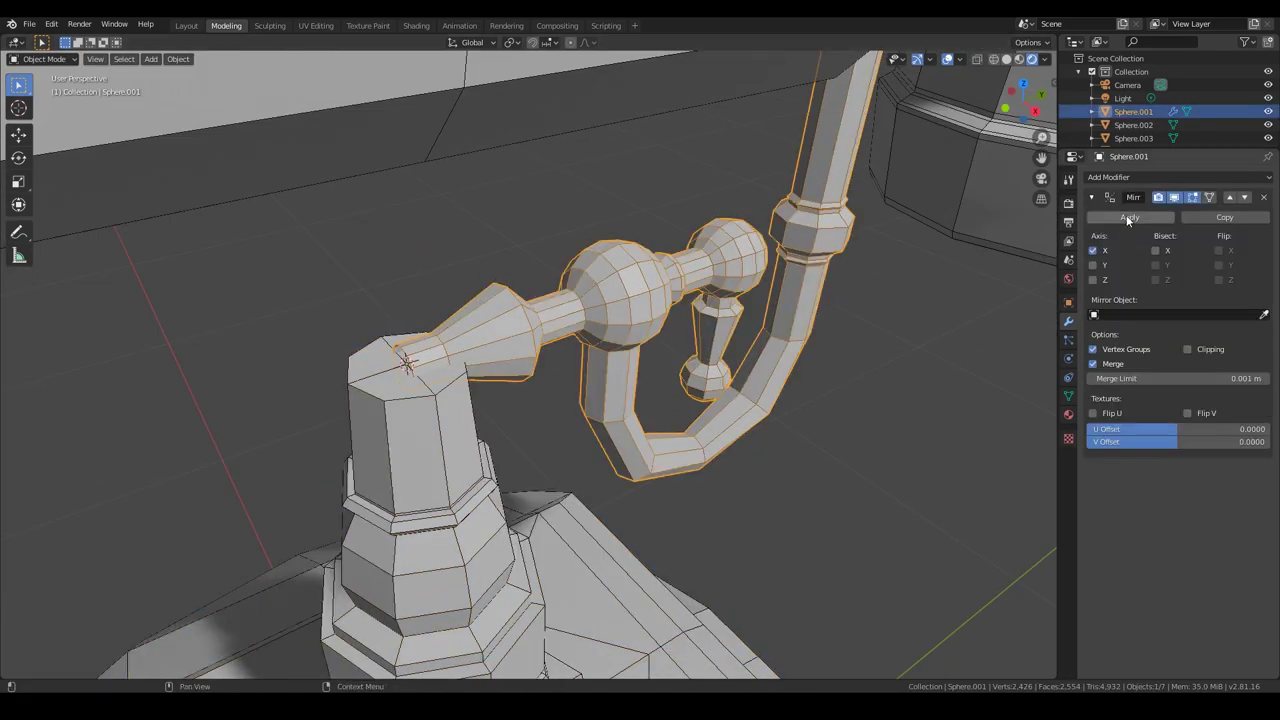
click(1153, 178)
key(Escape)
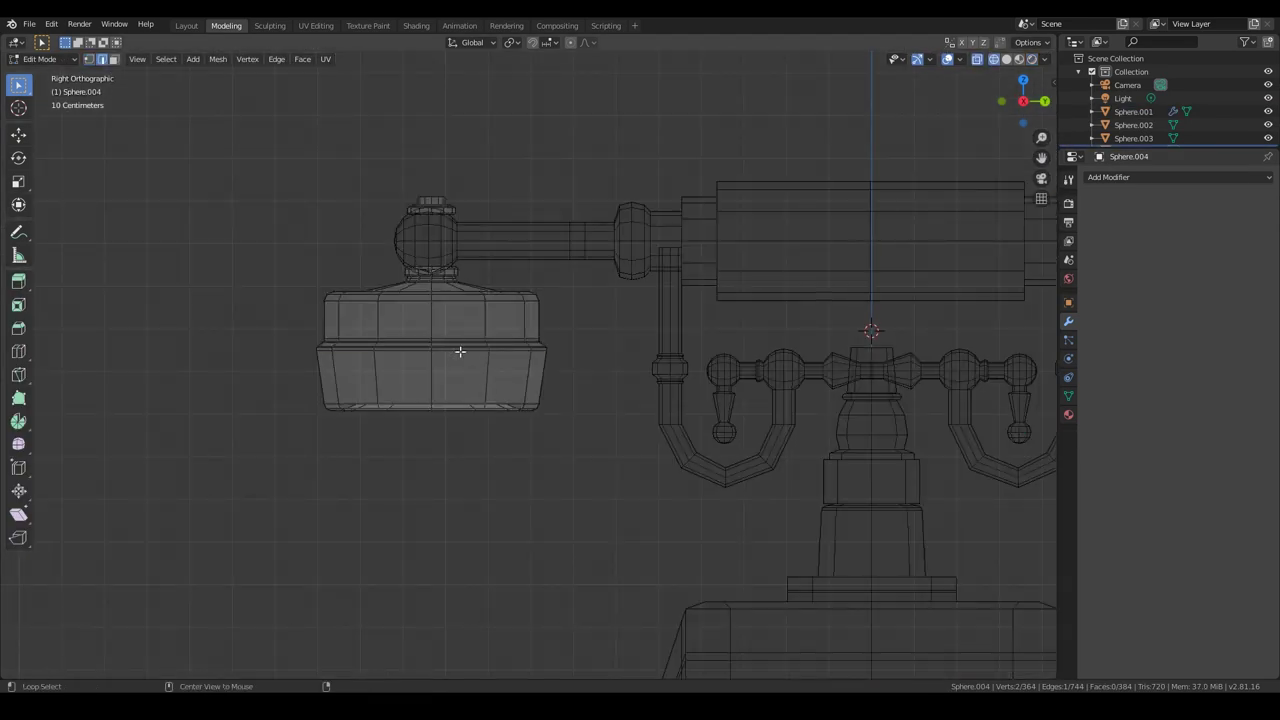
scroll(460, 351, up, 4)
alt+click(422, 326)
key(x)
click(430, 360)
scroll(435, 371, down, 2)
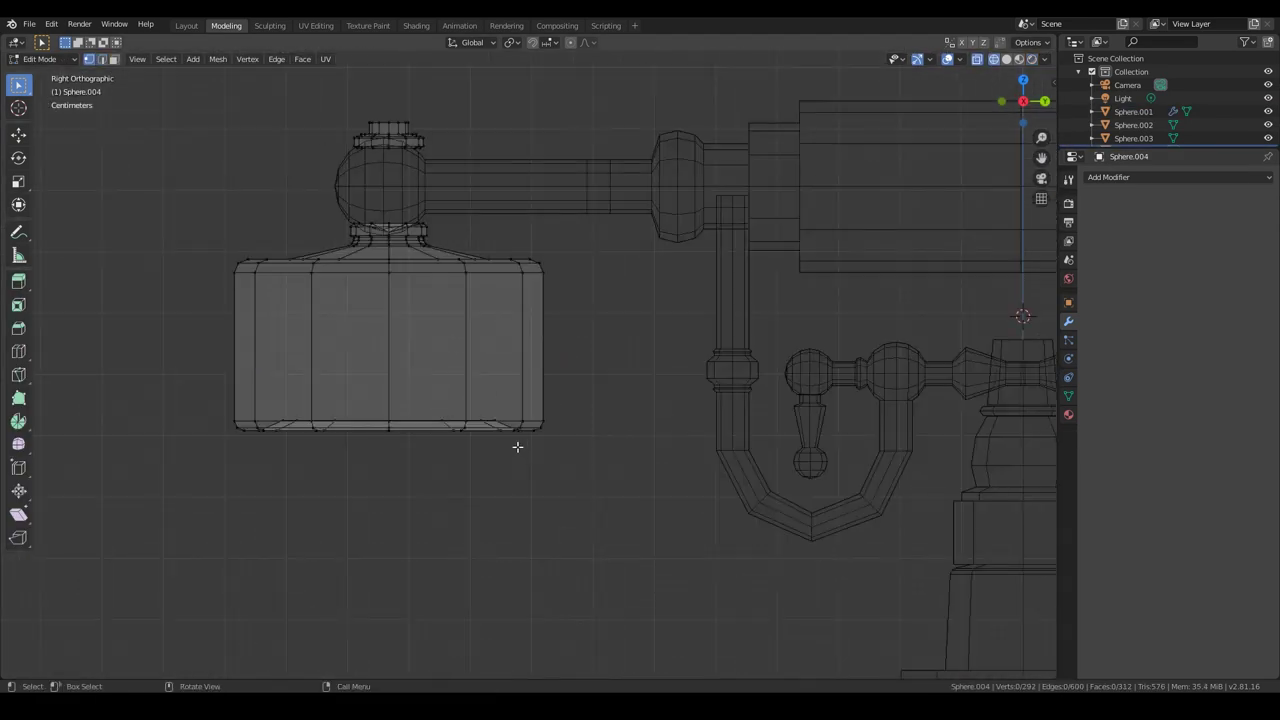
Delete Sphere.004's lower cylindrical body and widen the flange loop into a flared bell.
drag(517, 447, 225, 285)
key(x)
click(347, 400)
key(x)
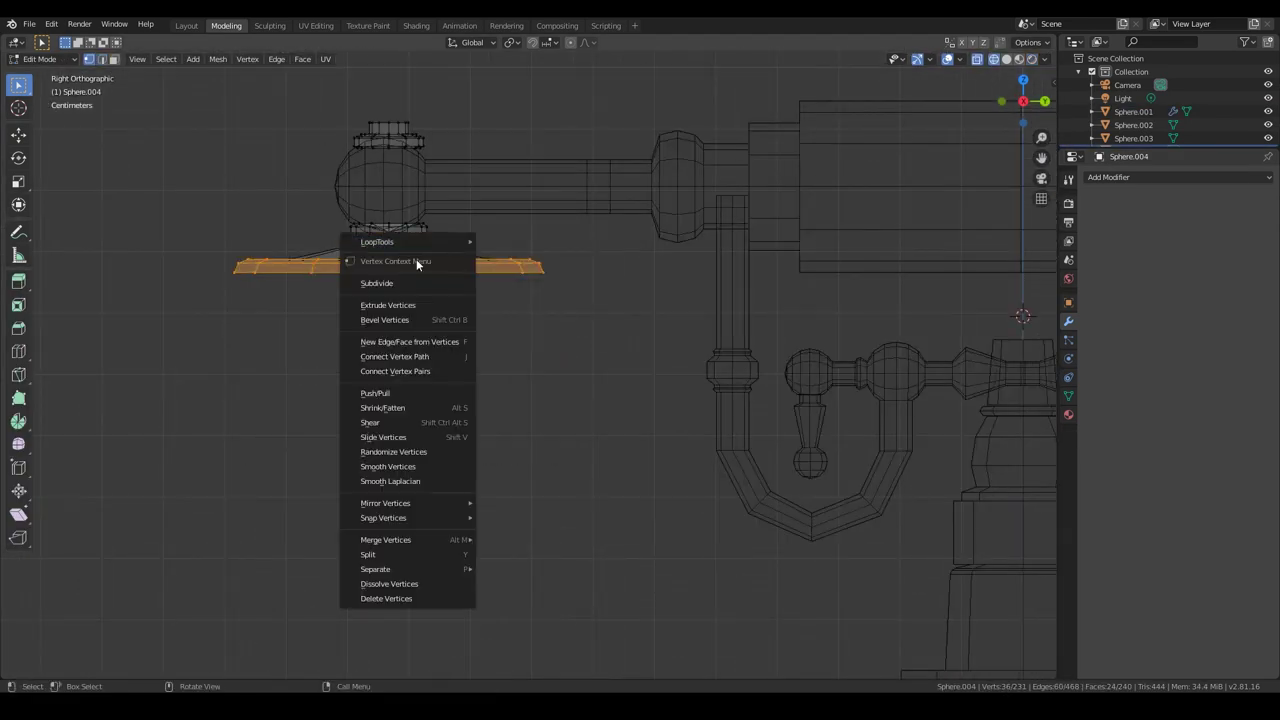
click(468, 266)
key(s)
click(429, 271)
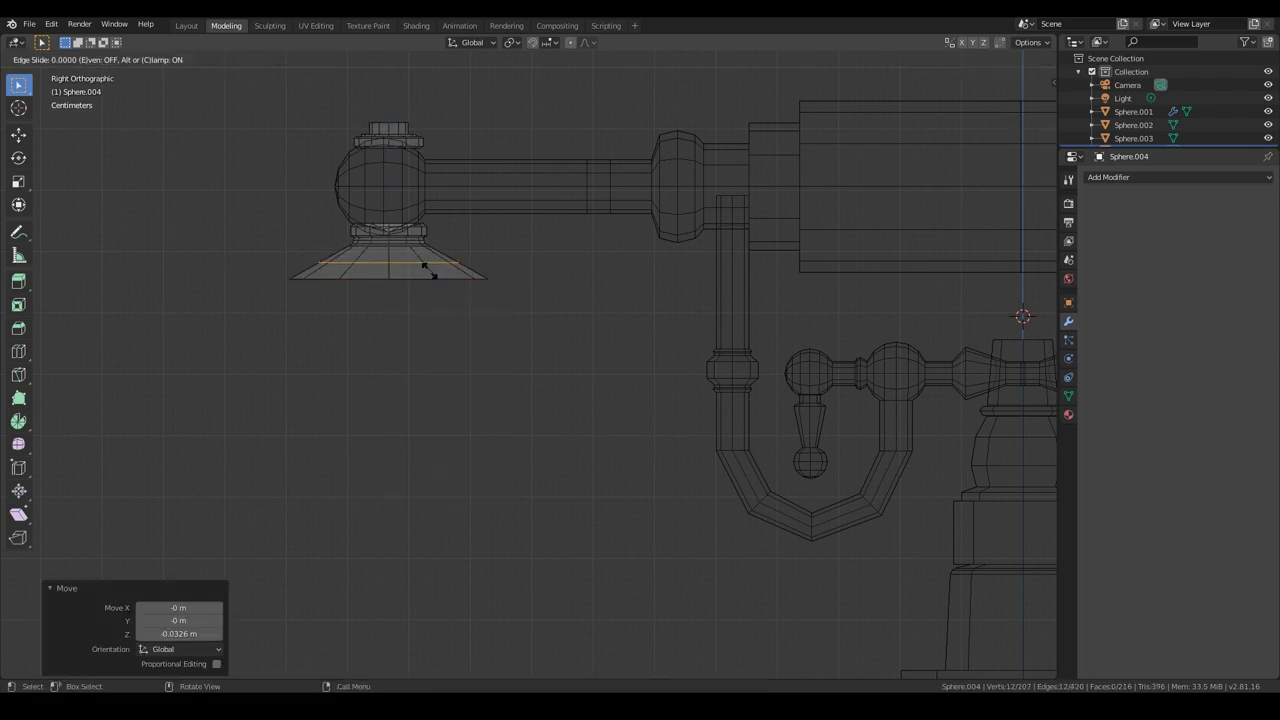
Extrude the flange's bottom loop into a narrow neck angled out to the side.
alt+click(407, 278)
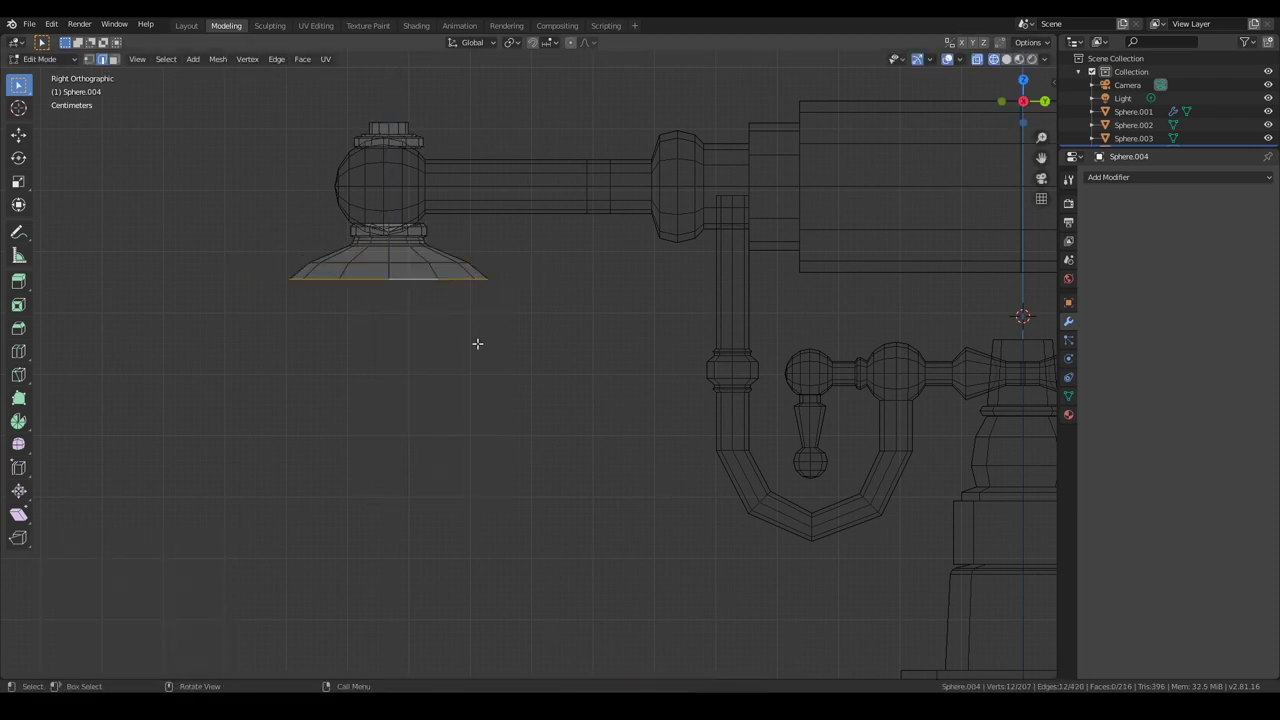
click(471, 374)
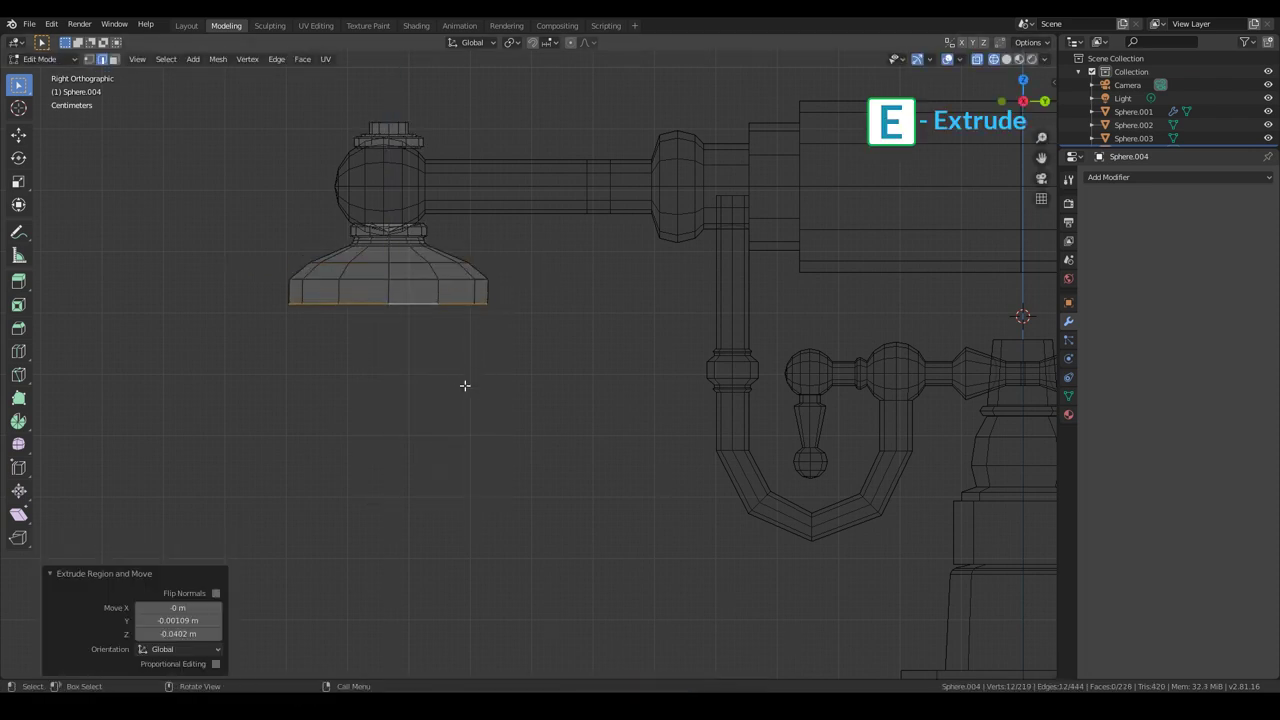
ctrl+right_click(427, 333)
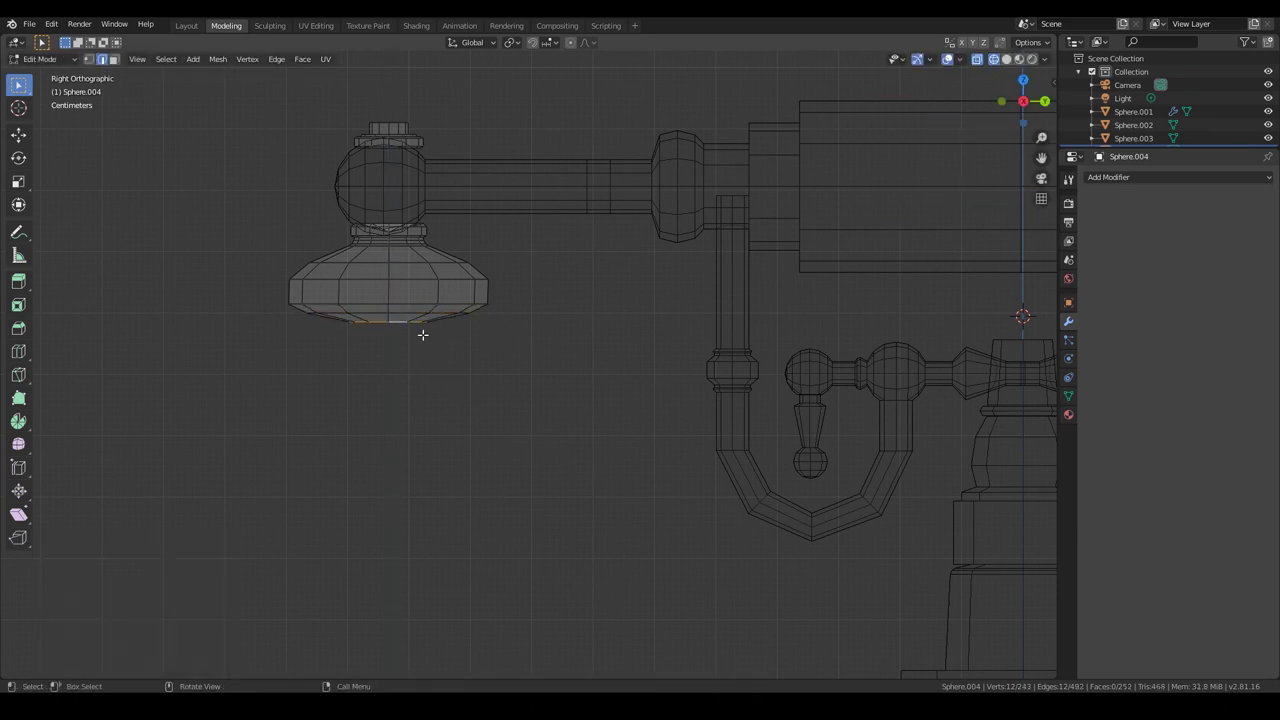
click(387, 427)
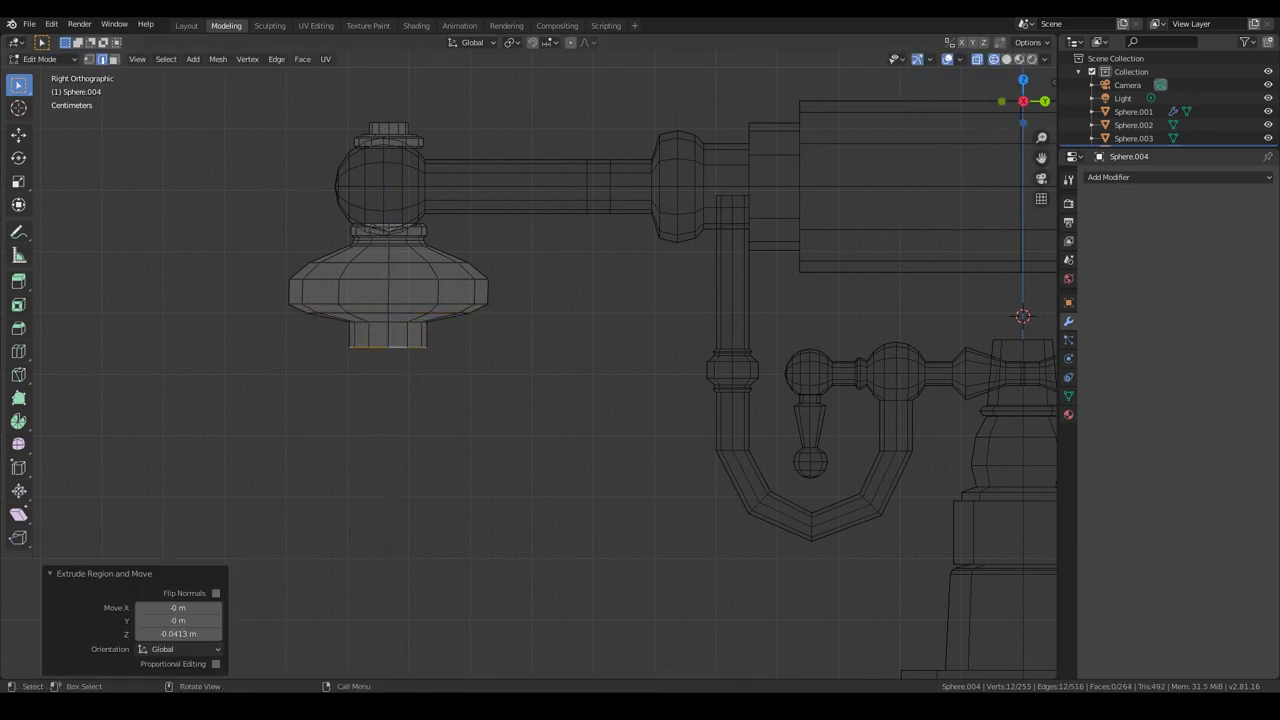
Extend and widen the bent arm's end into an angled disc.
key(Return)
key(s)
click(561, 507)
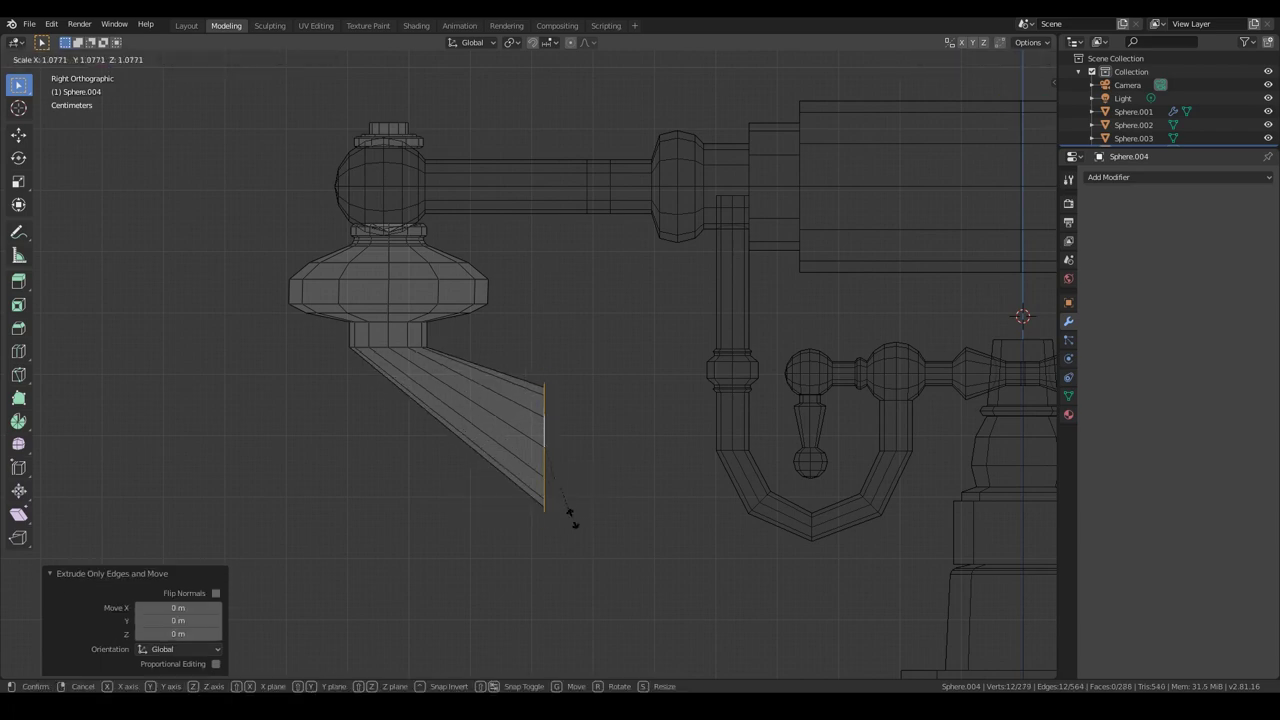
click(632, 507)
click(625, 490)
Extrude the disc's edges and scale them inward into a recessed inner ring.
key(alt+e)
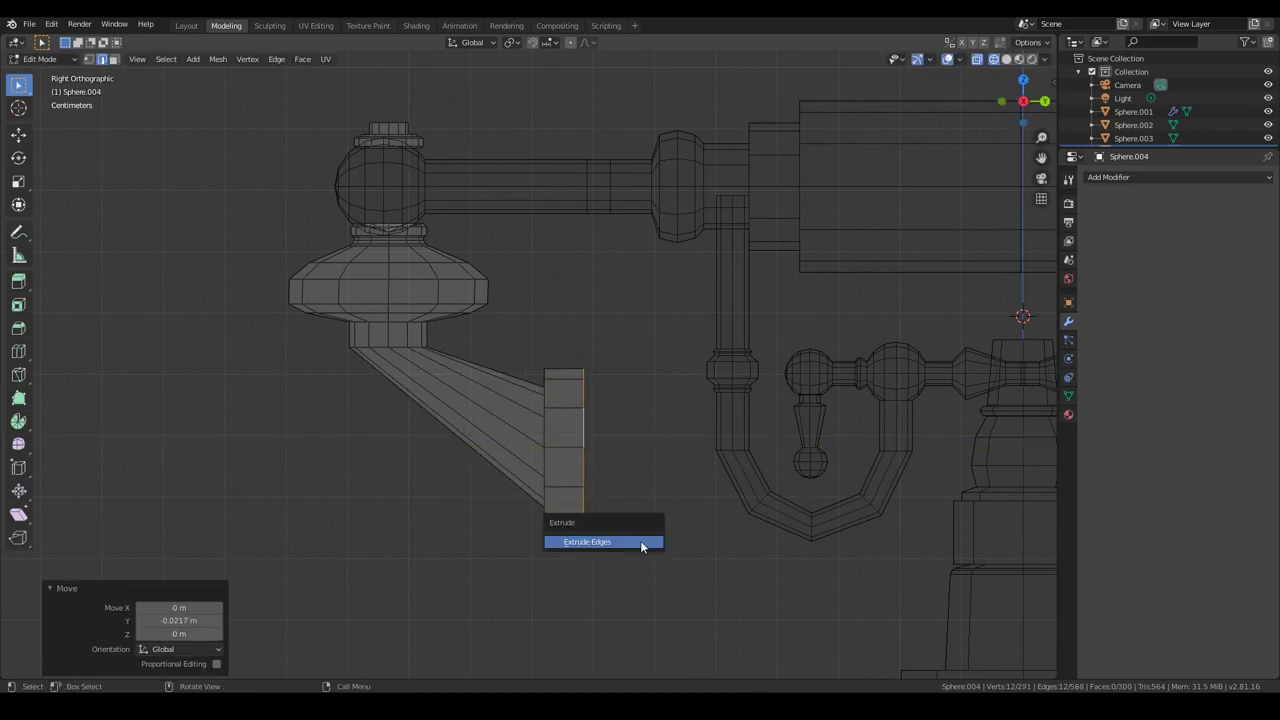
middle_drag(655, 540, 577, 523)
key(shift+z)
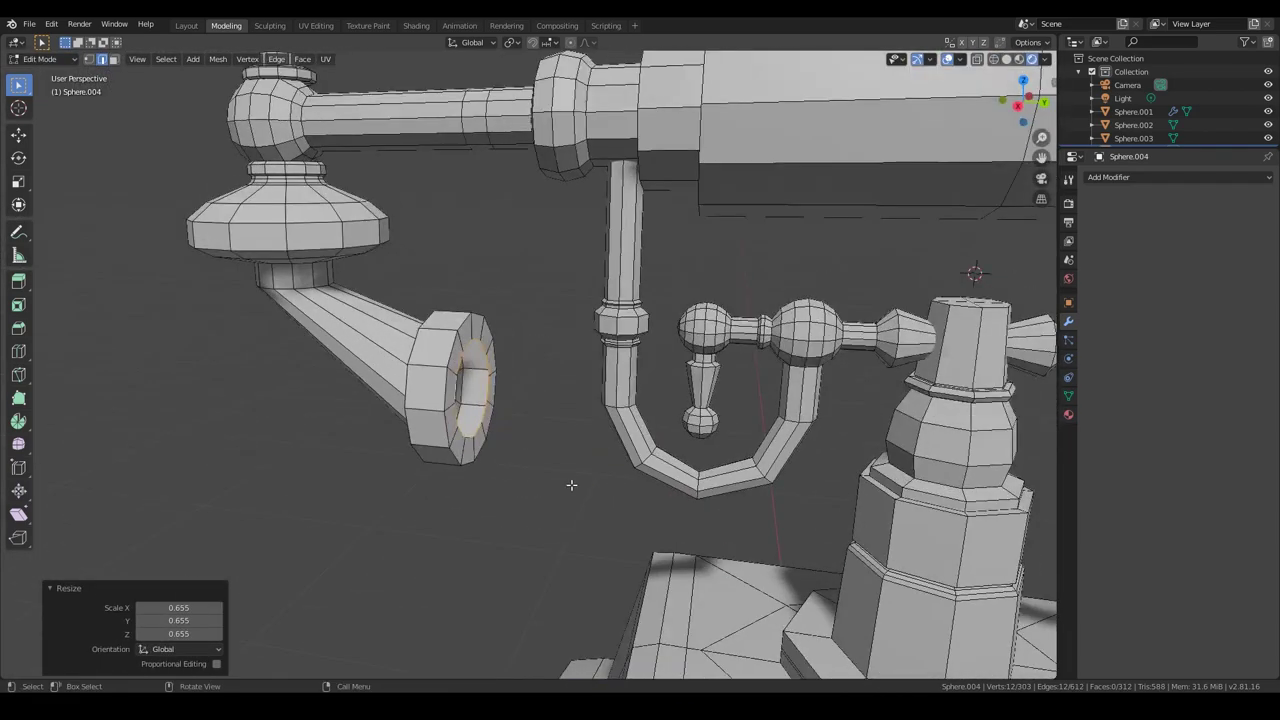
key(s)
click(531, 449)
Add an extra loop cut along the bent arm.
alt+middle_drag(531, 449, 470, 300)
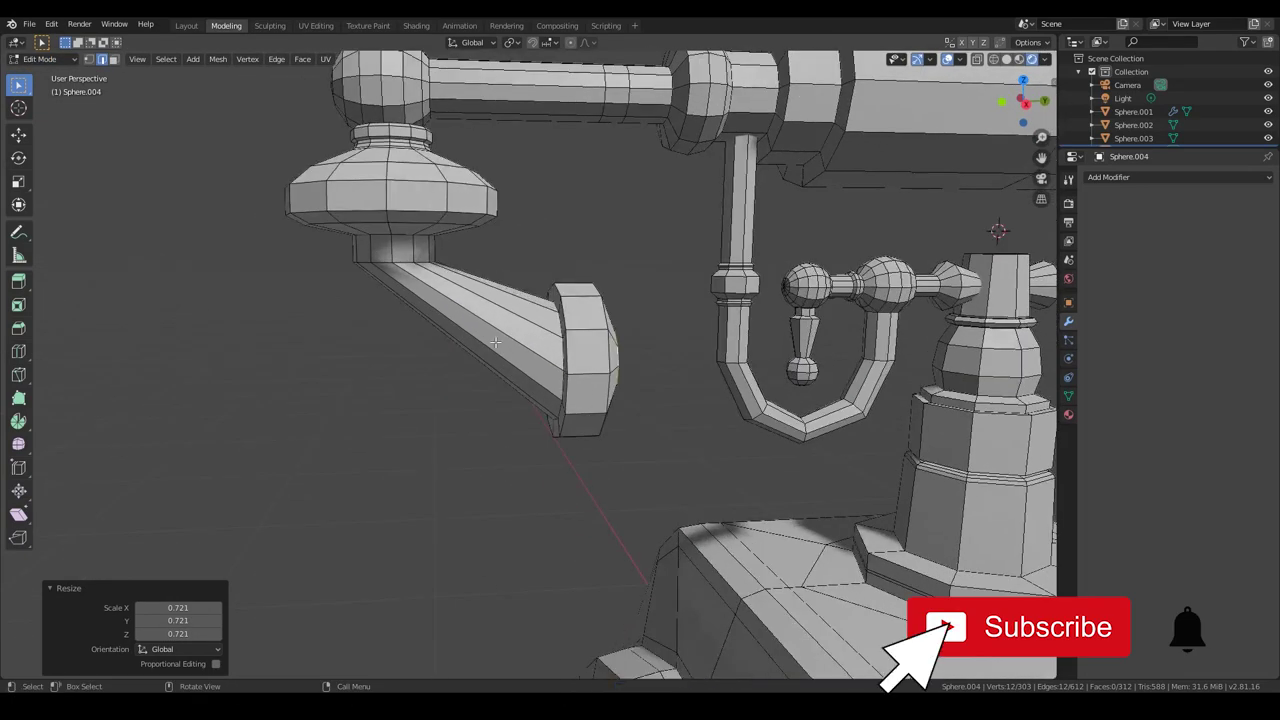
key(ctrl+r)
click(470, 300)
scroll(581, 405, down, 1)
key(shift+z)
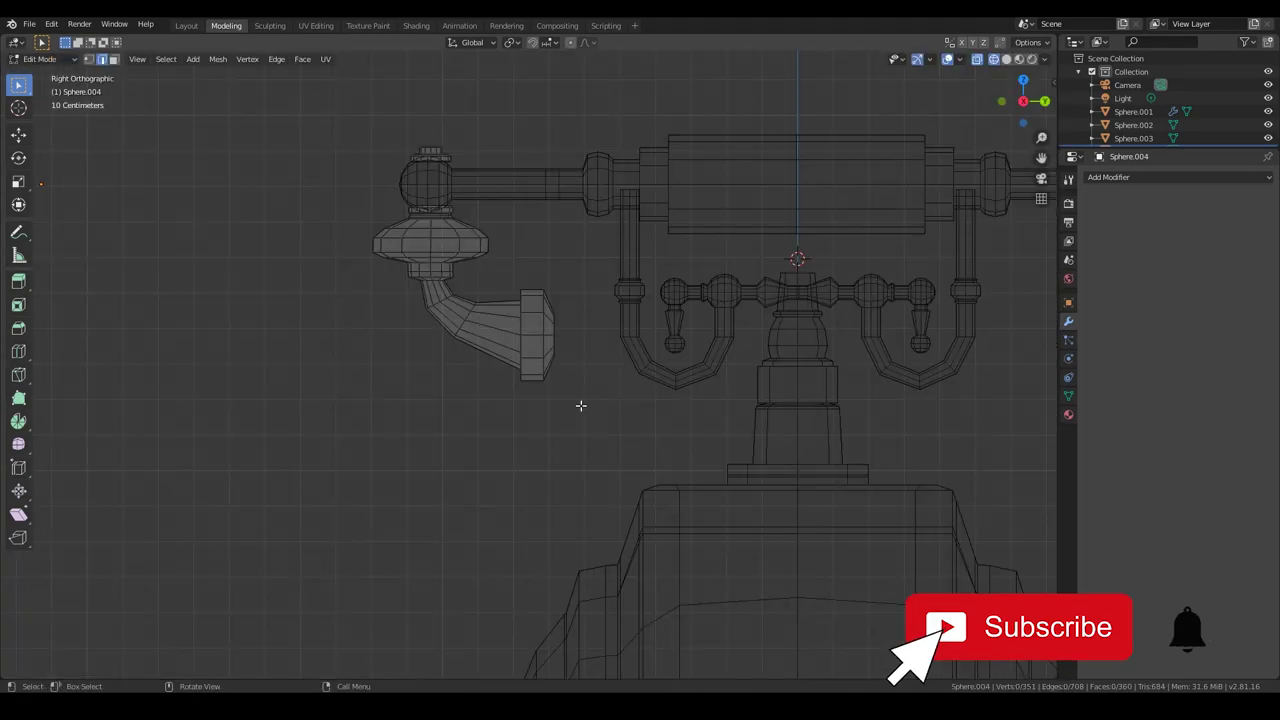
right_click(566, 440)
scroll(575, 448, down, 3)
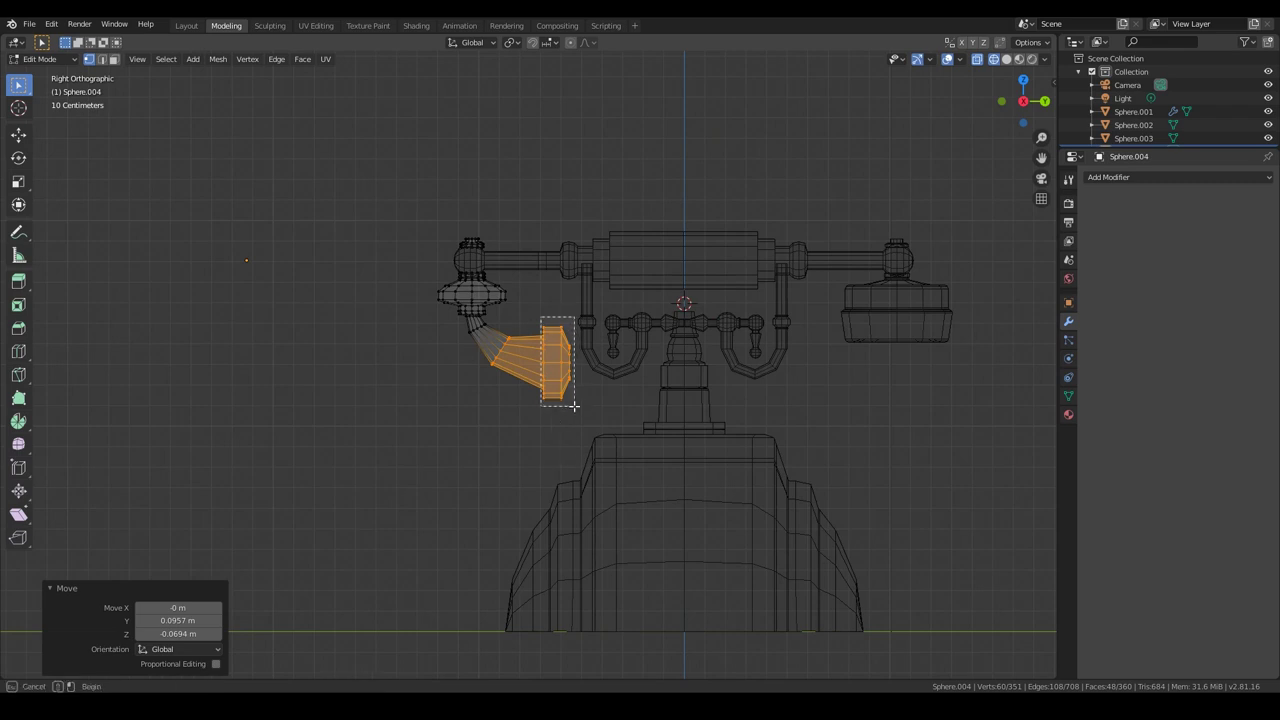
Select the ring at the arm joint and scale it.
drag(541, 318, 575, 405)
drag(462, 312, 486, 338)
scroll(462, 341, up, 2)
key(s)
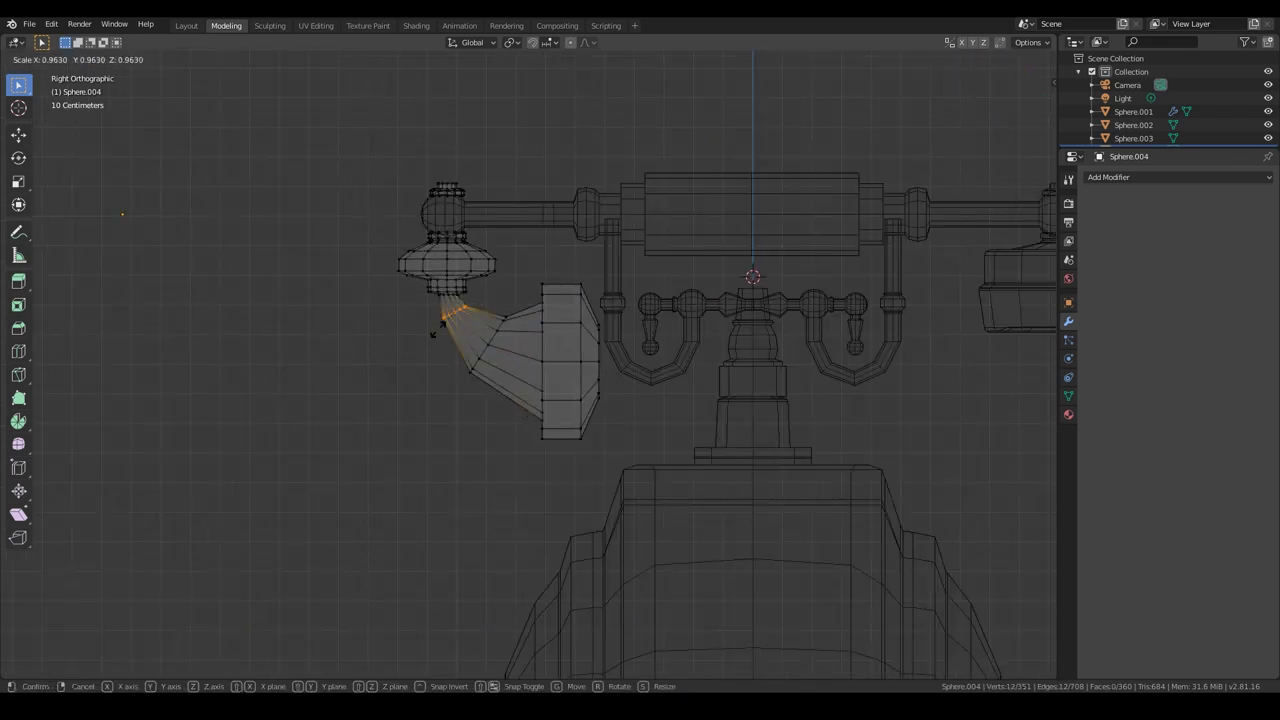
click(436, 343)
Tilt the arm's end block downward into a wide mouthpiece, back in solid shading.
drag(525, 278, 606, 443)
key(r)
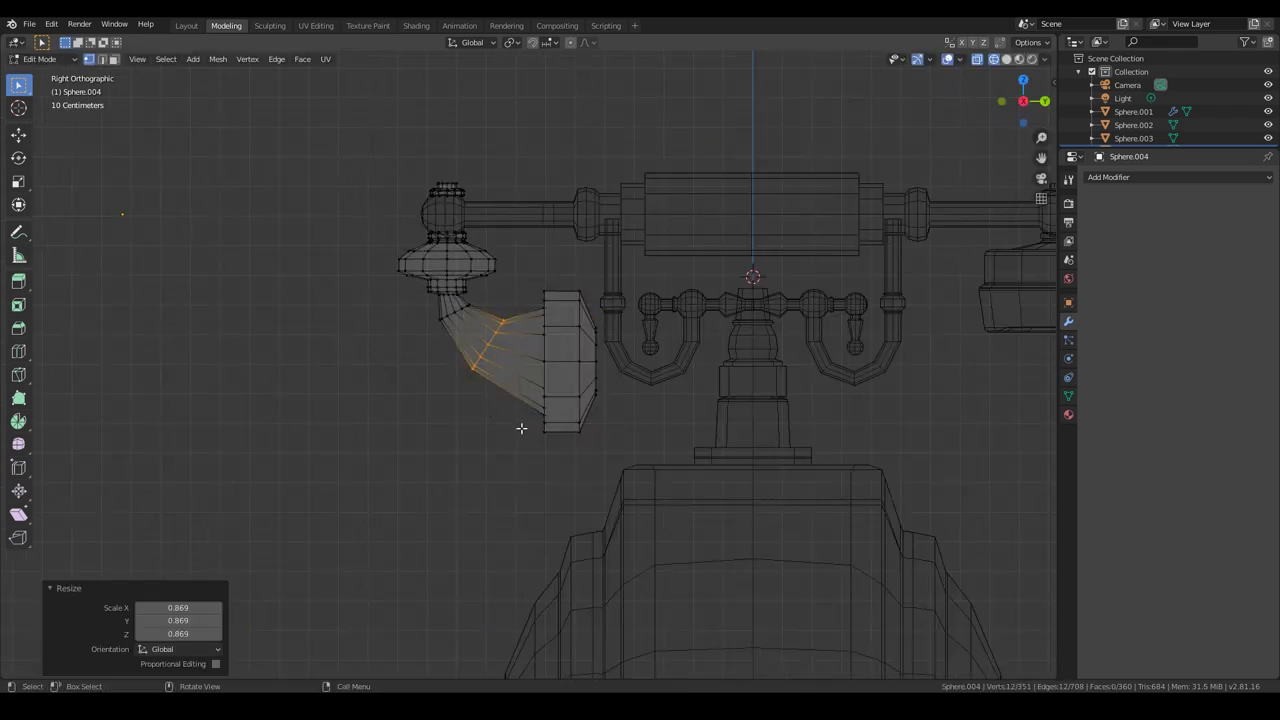
click(620, 455)
key(ctrl+z)
key(ctrl+z)
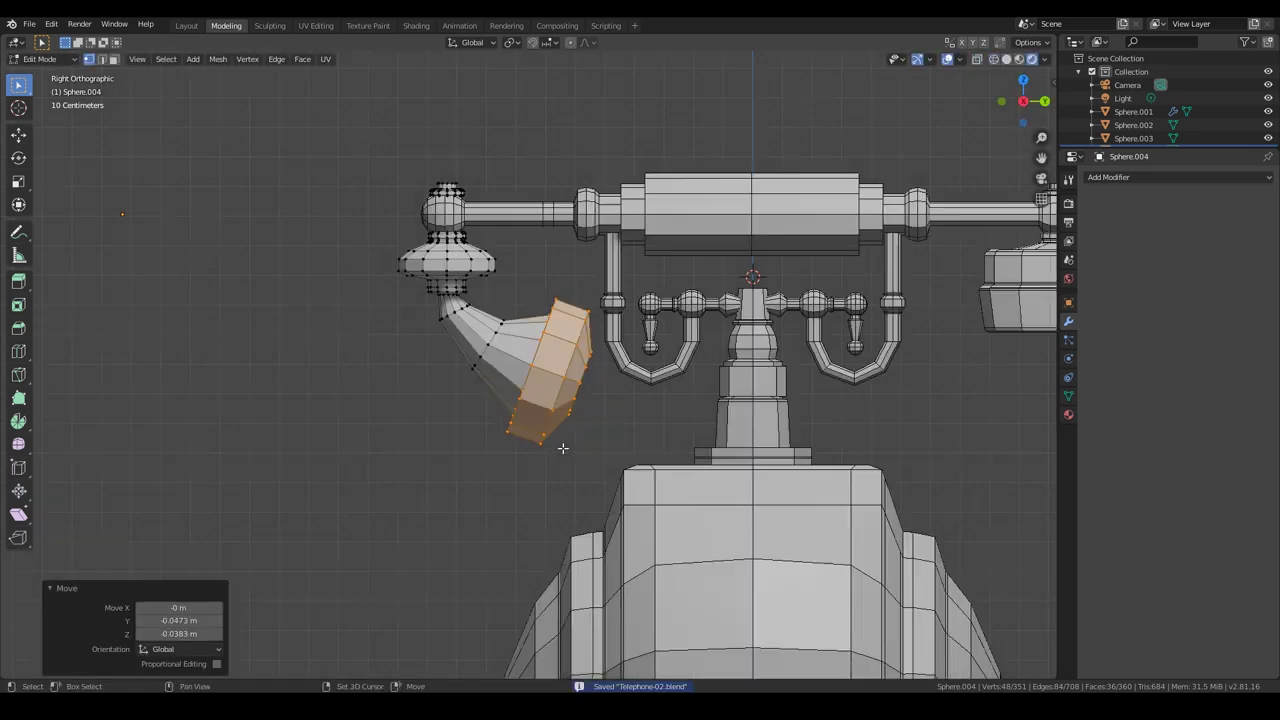
drag(546, 489, 482, 381)
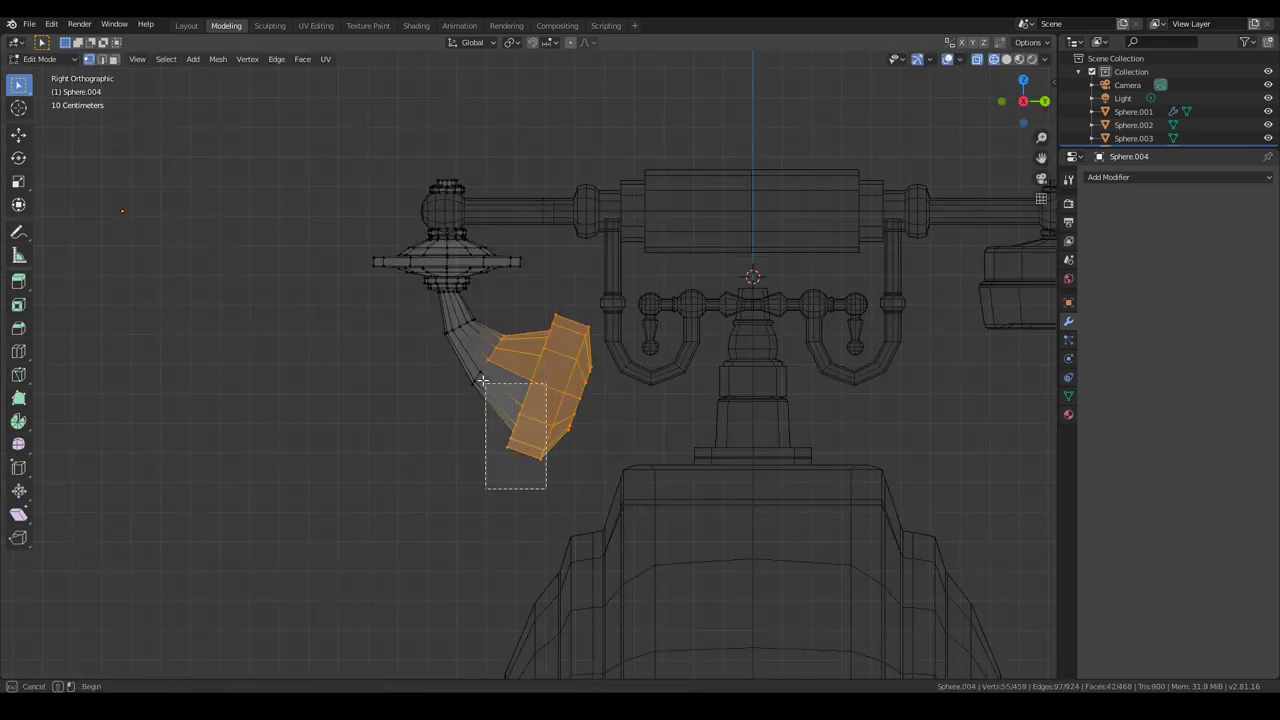
click(596, 451)
click(520, 465)
key(shift+z)
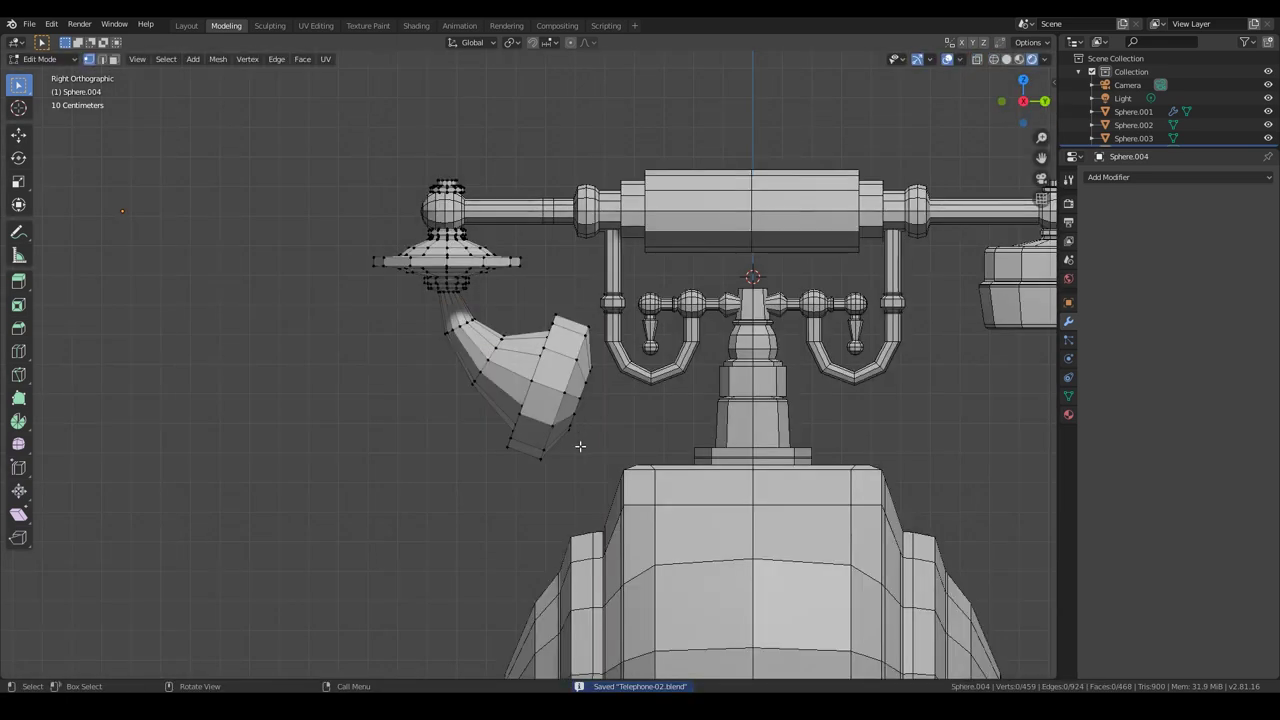
scroll(580, 443, down, 3)
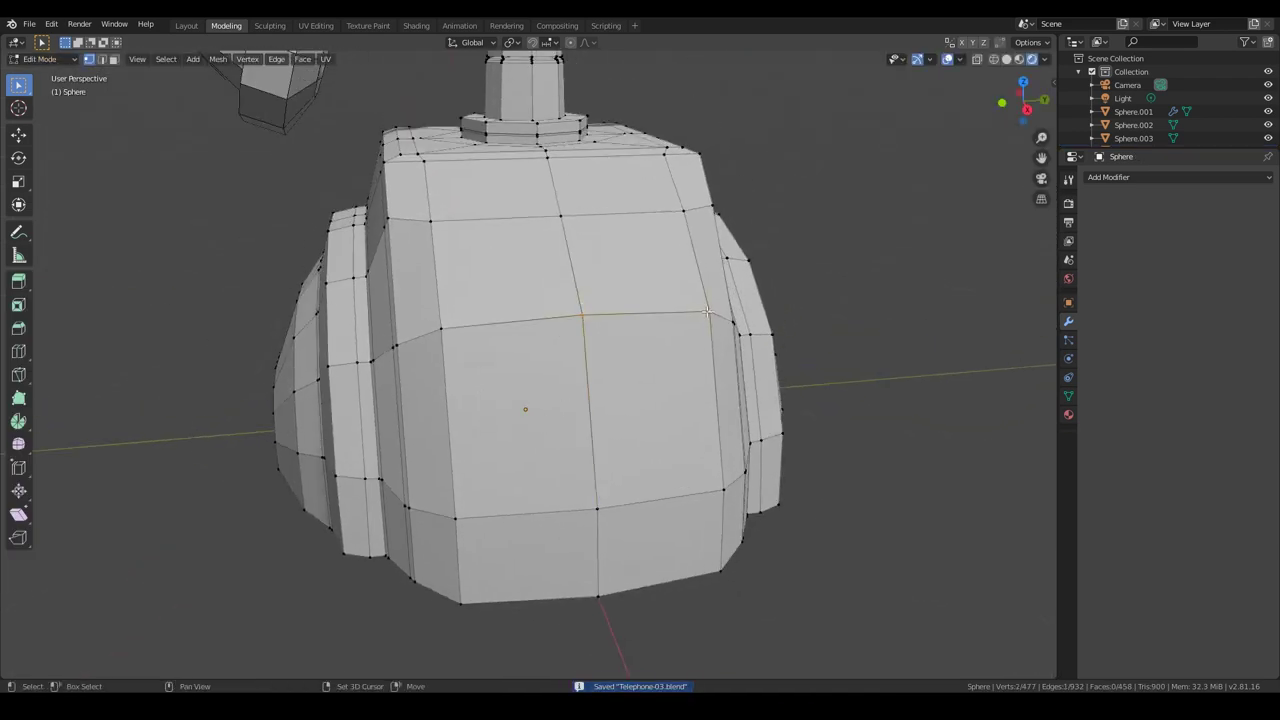
Inset the body's four front faces and round them with LoopTools Circle.
click(443, 340)
key(i)
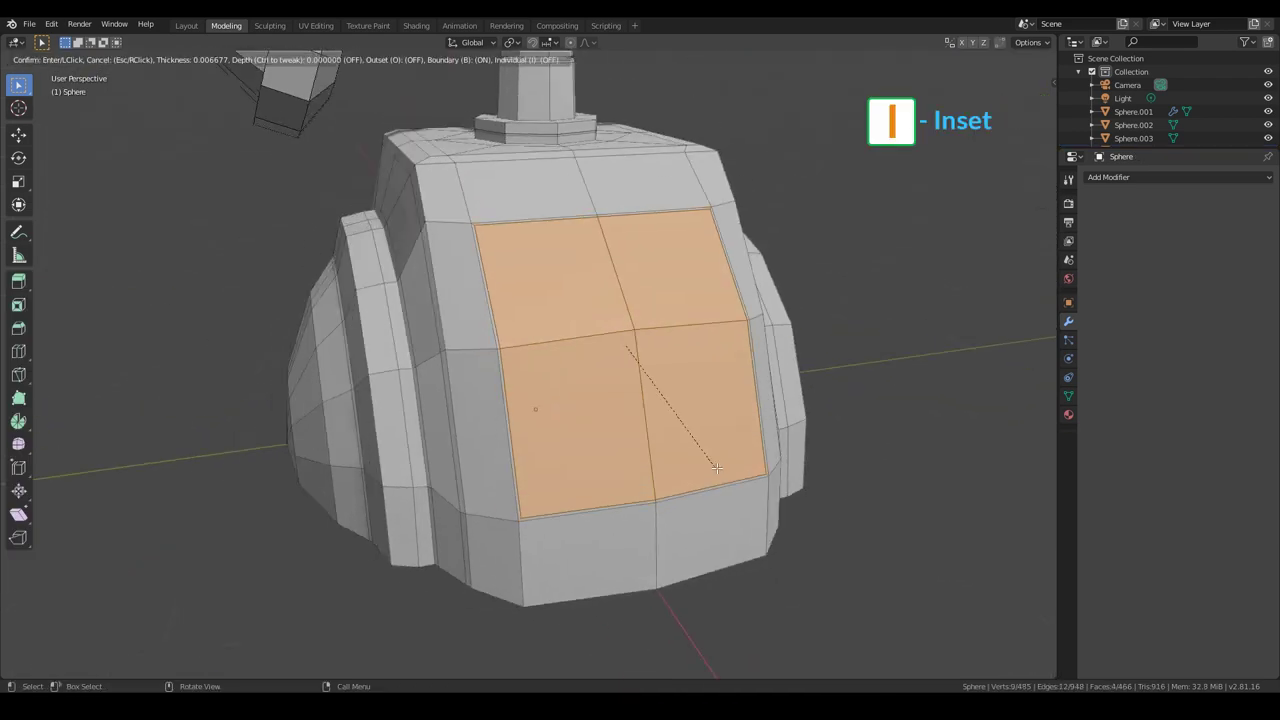
click(747, 474)
right_click(620, 365)
click(714, 381)
Scale the rounded front panel down and rotate it slightly.
middle_drag(640, 400, 681, 396)
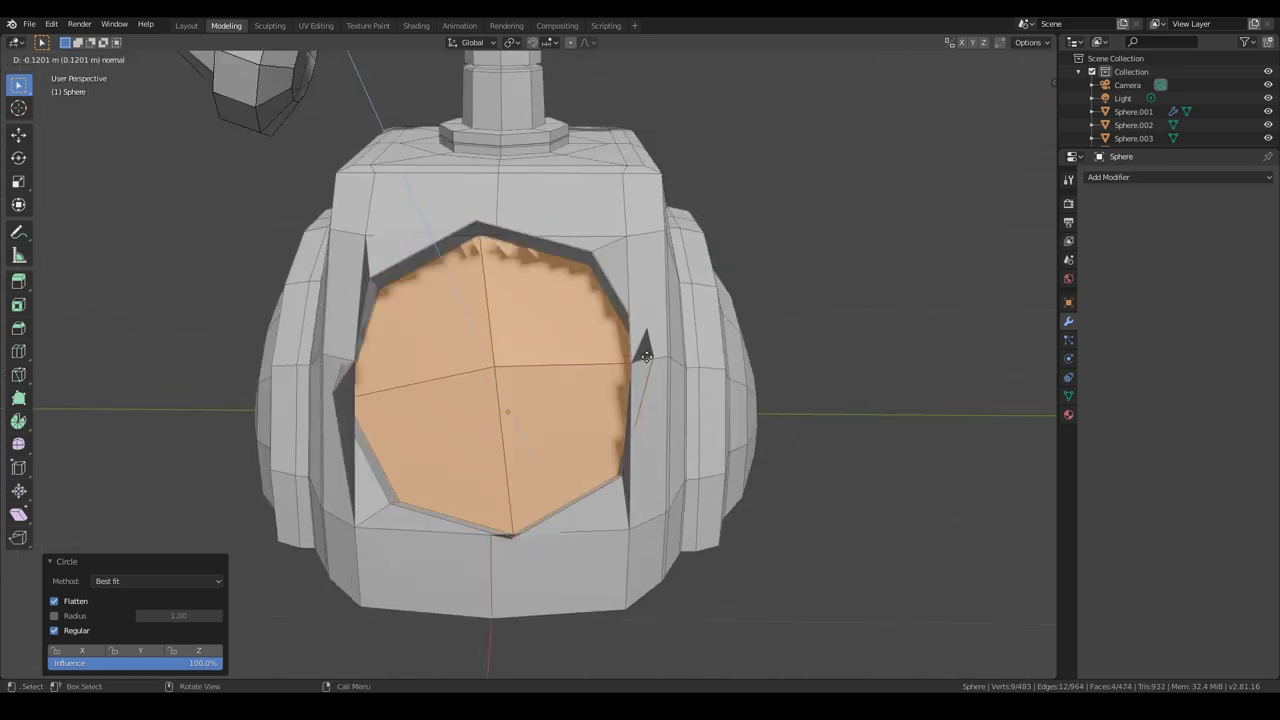
key(s)
click(665, 415)
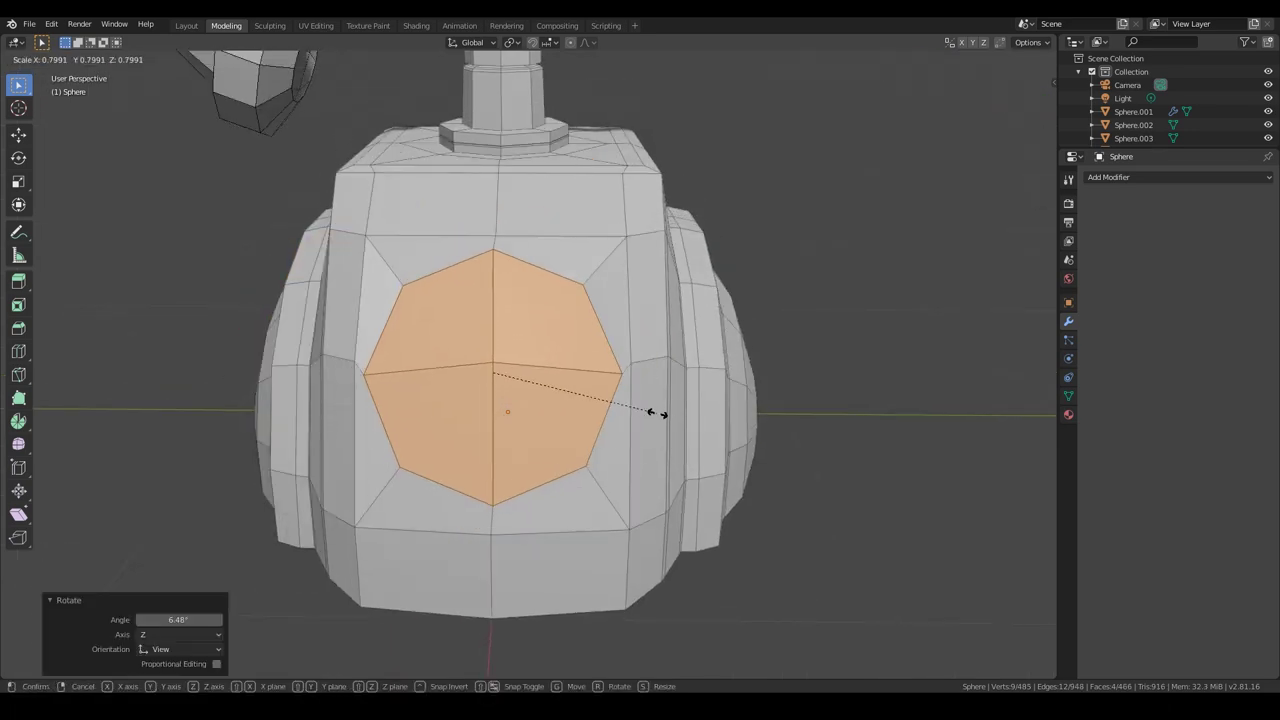
mouse_move(665, 418)
middle_down()
mouse_move(673, 433)
mouse_move(753, 386)
mouse_move(457, 443)
middle_up()
key(r)
click(671, 437)
Inset the octagonal panel faces a second time and scale them slightly.
key(i)
click(434, 680)
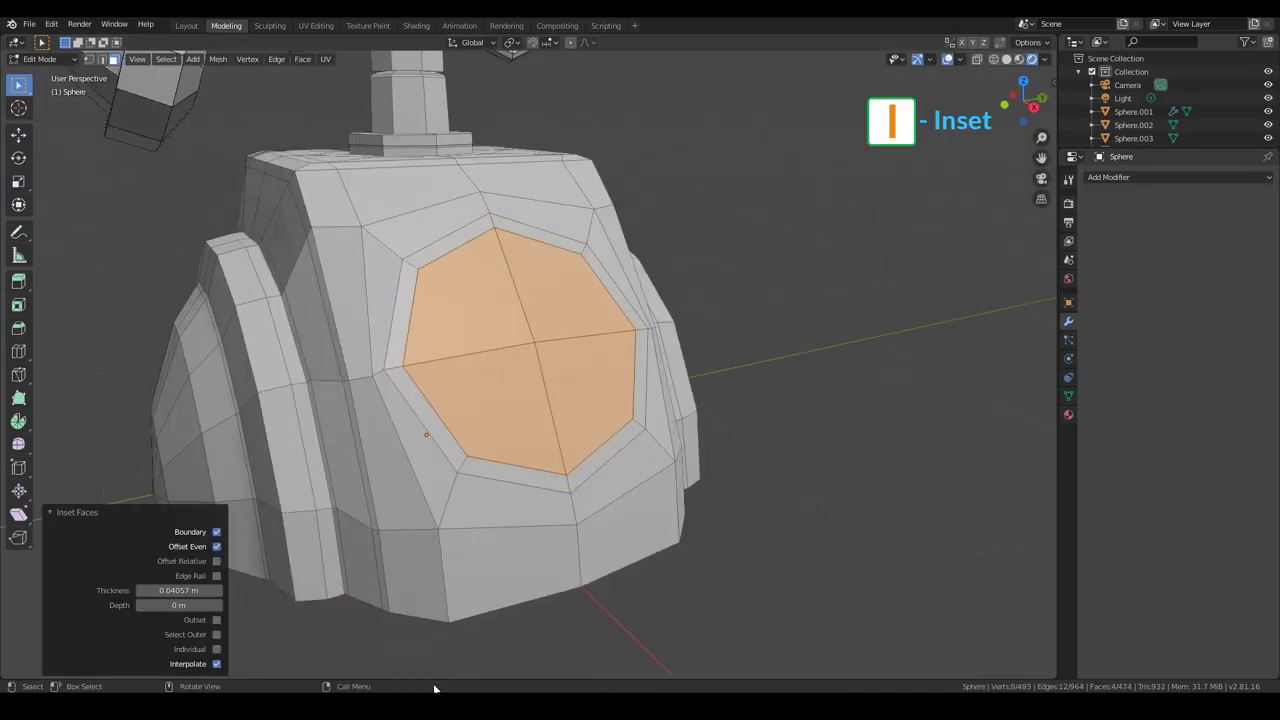
key(s)
click(603, 466)
mouse_move(603, 466)
middle_down()
mouse_move(577, 448)
mouse_move(606, 509)
mouse_move(643, 449)
middle_up()
scroll(577, 448, up, 2)
Push the octagon face back into the body with Extrude Faces Along Normals.
key(e)
click(600, 434)
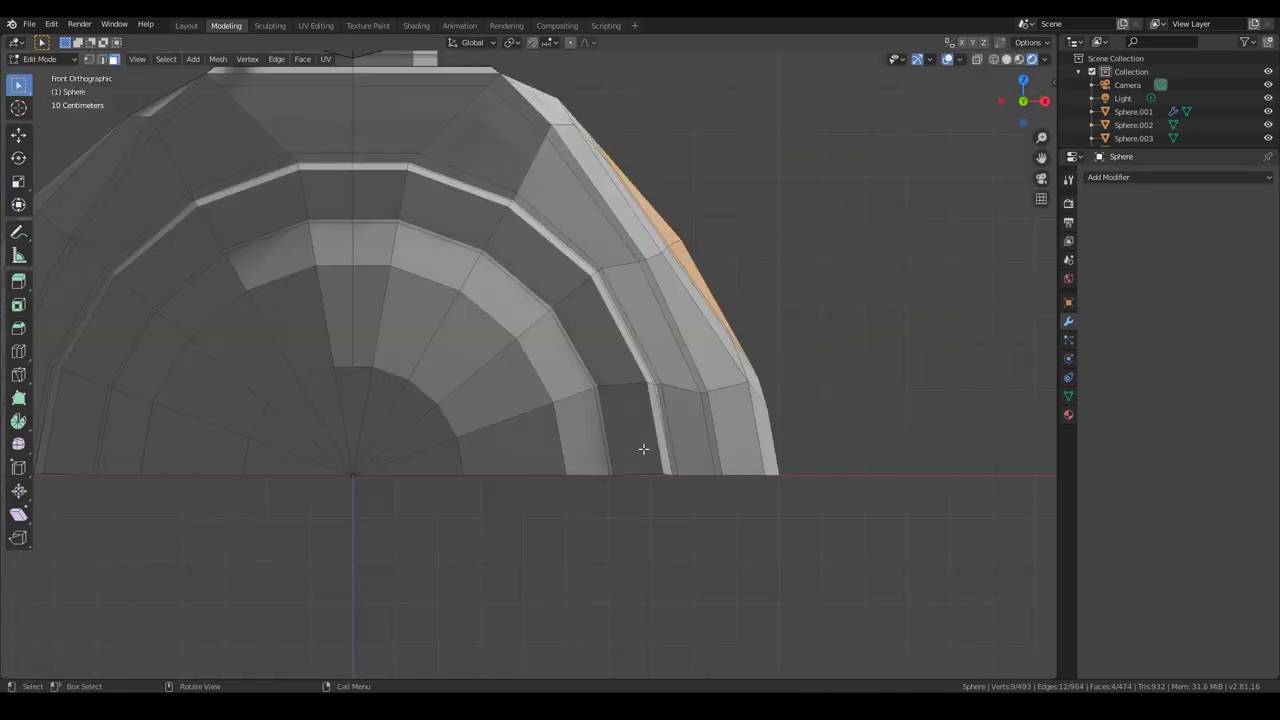
right_click(722, 382)
middle_drag(722, 382, 660, 466)
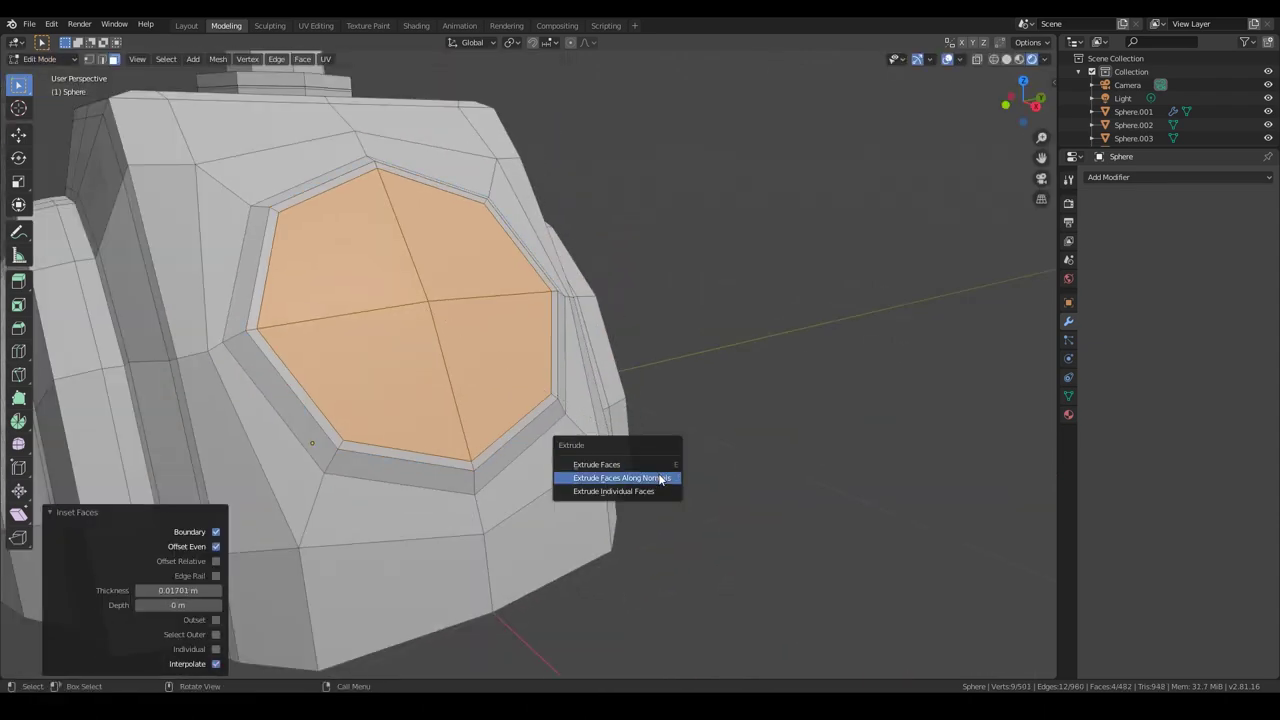
key(Escape)
key(ctrl+z)
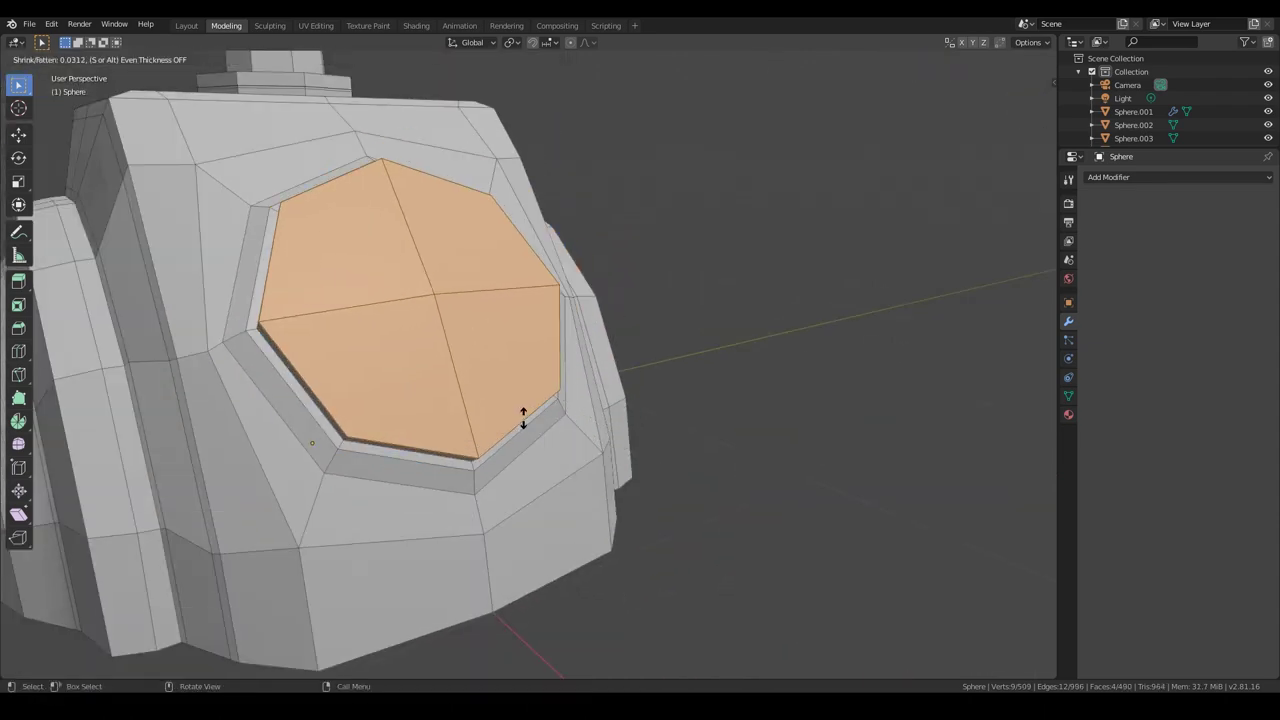
click(522, 418)
mouse_move(522, 418)
alt+middle_down()
mouse_move(725, 350)
mouse_move(441, 485)
alt+middle_up()
click(722, 353)
scroll(441, 485, up, 2)
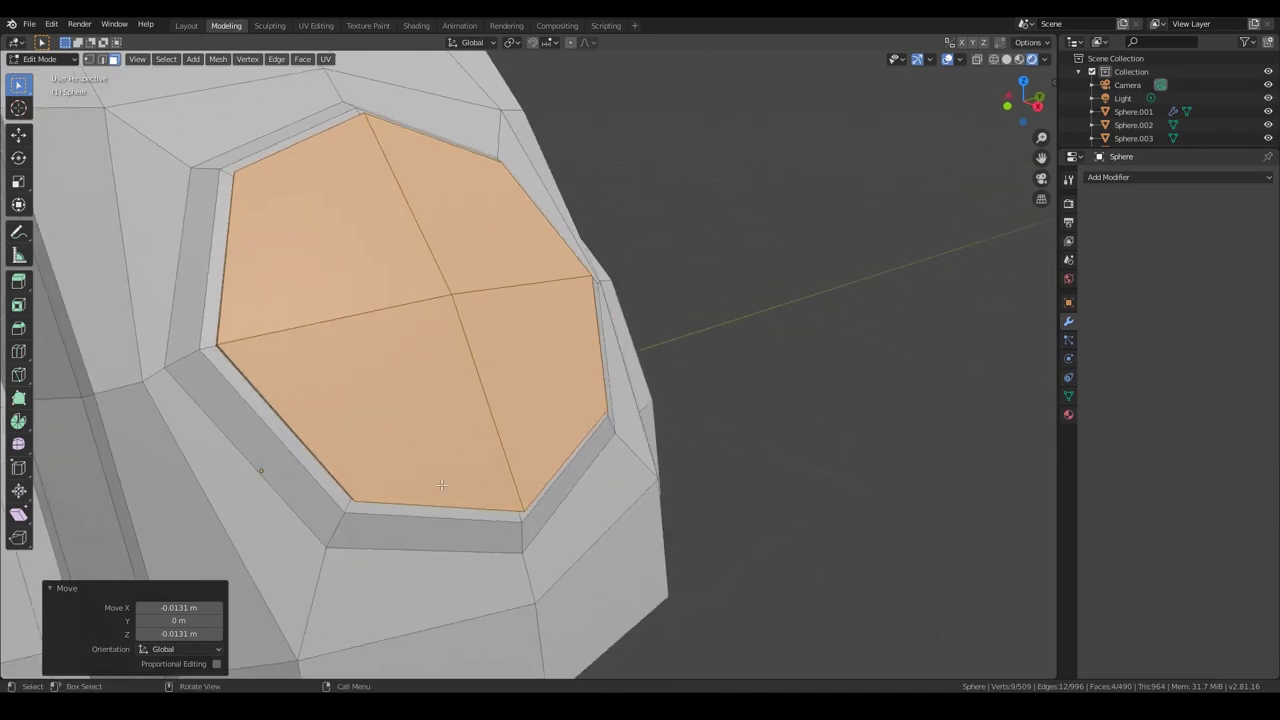
mouse_move(522, 468)
alt+middle_down()
mouse_move(563, 477)
mouse_move(488, 425)
alt+middle_up()
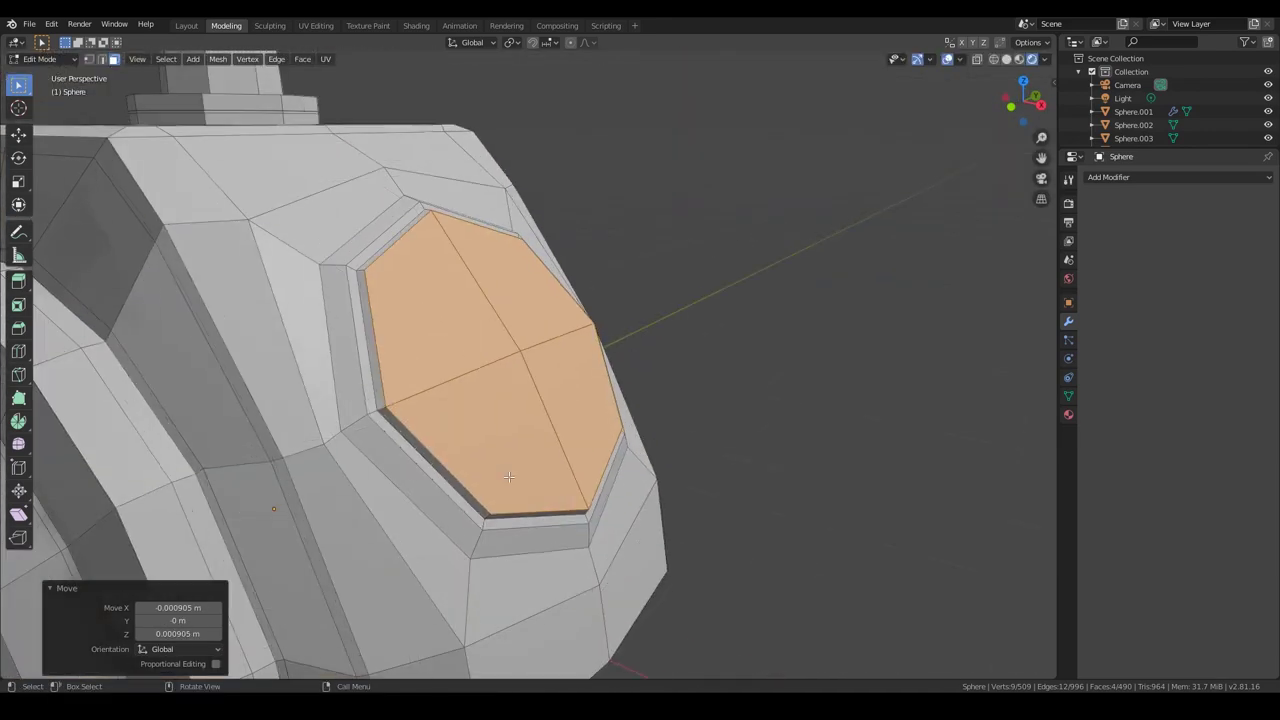
Bevel the octagon's boundary edge loop and save the file.
key(2)
scroll(488, 425, down, 3)
scroll(488, 425, up, 4)
key(ctrl+b)
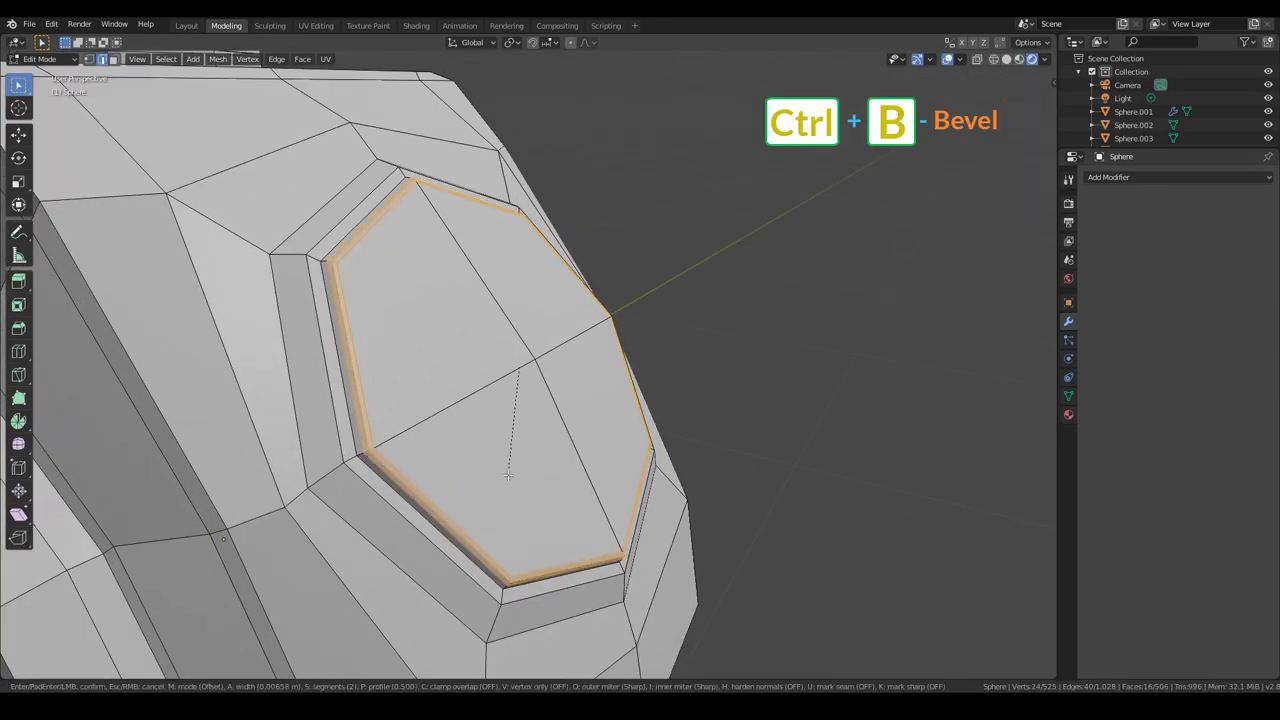
click(508, 474)
key(alt+a)
mouse_move(763, 457)
middle_down()
mouse_move(601, 364)
mouse_move(461, 321)
middle_up()
scroll(601, 364, down, 5)
key(ctrl+s)
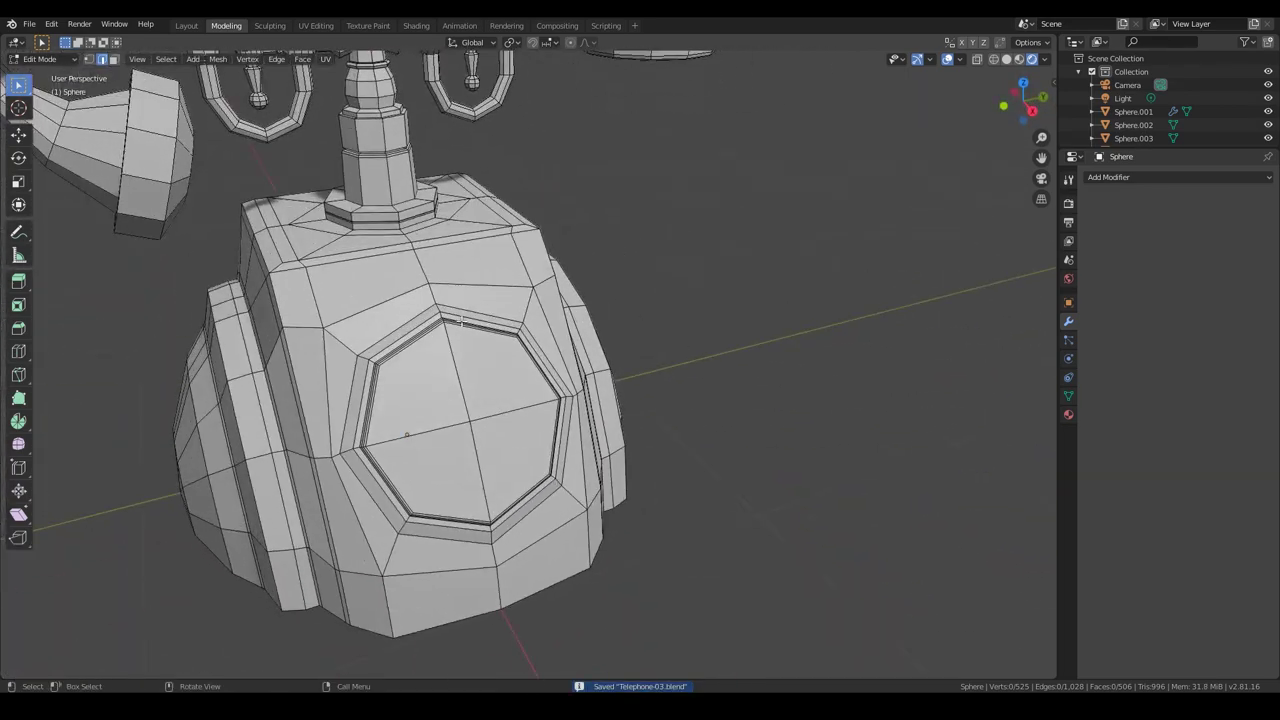
scroll(480, 395, up, 5)
Add a loop cut around the column base, slide it into place, and save.
click(474, 378)
key(ctrl+r)
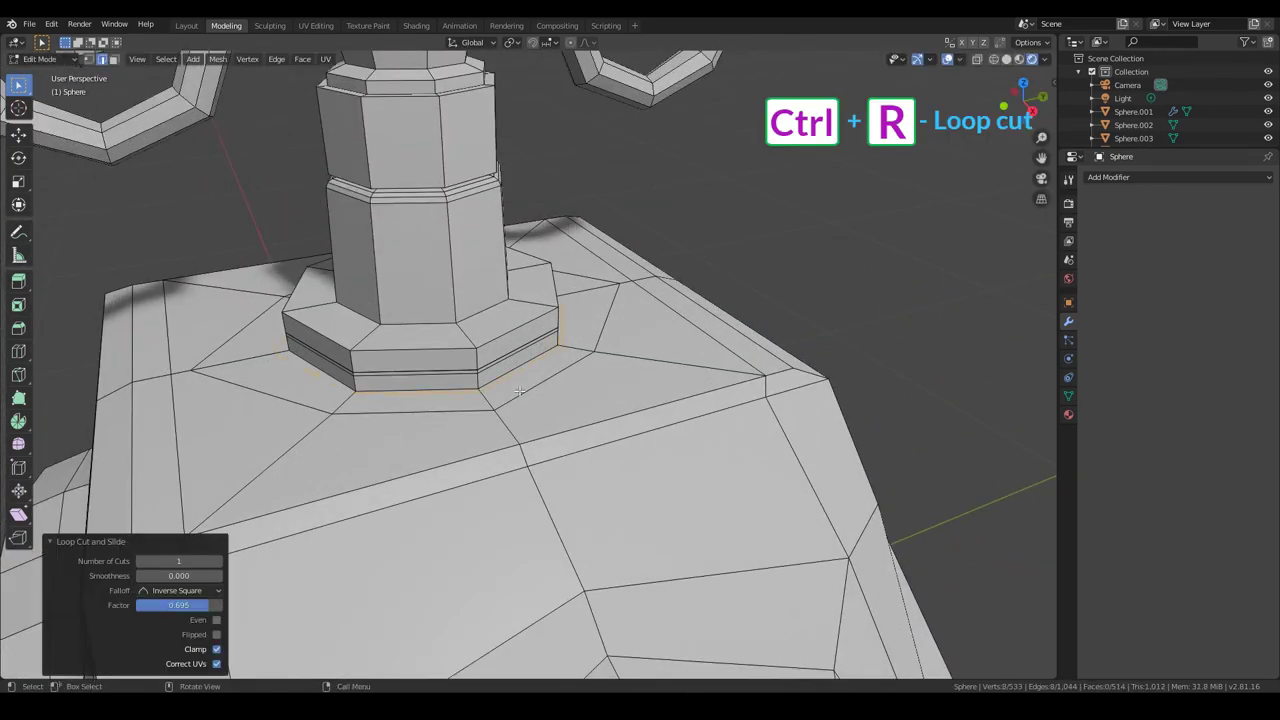
click(505, 357)
key(a)
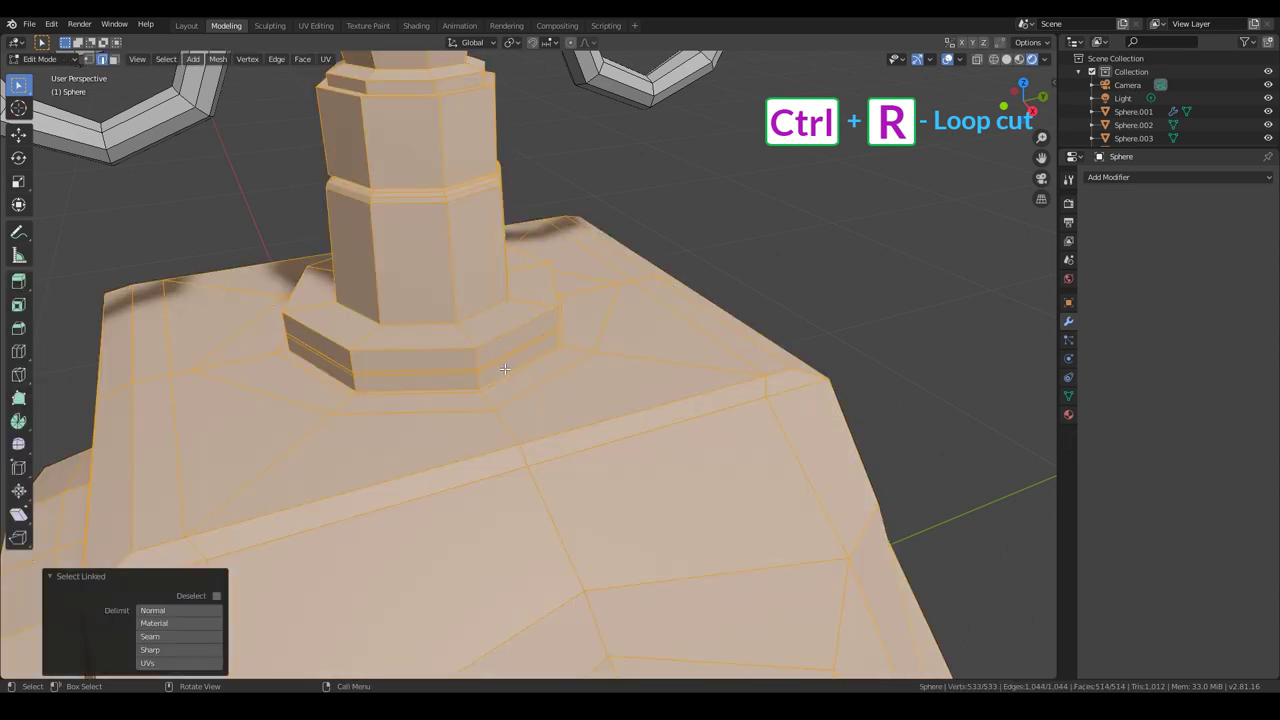
key(alt+a)
key(ctrl+s)
mouse_move(497, 345)
middle_down()
mouse_move(500, 368)
mouse_move(444, 327)
middle_up()
click(487, 360)
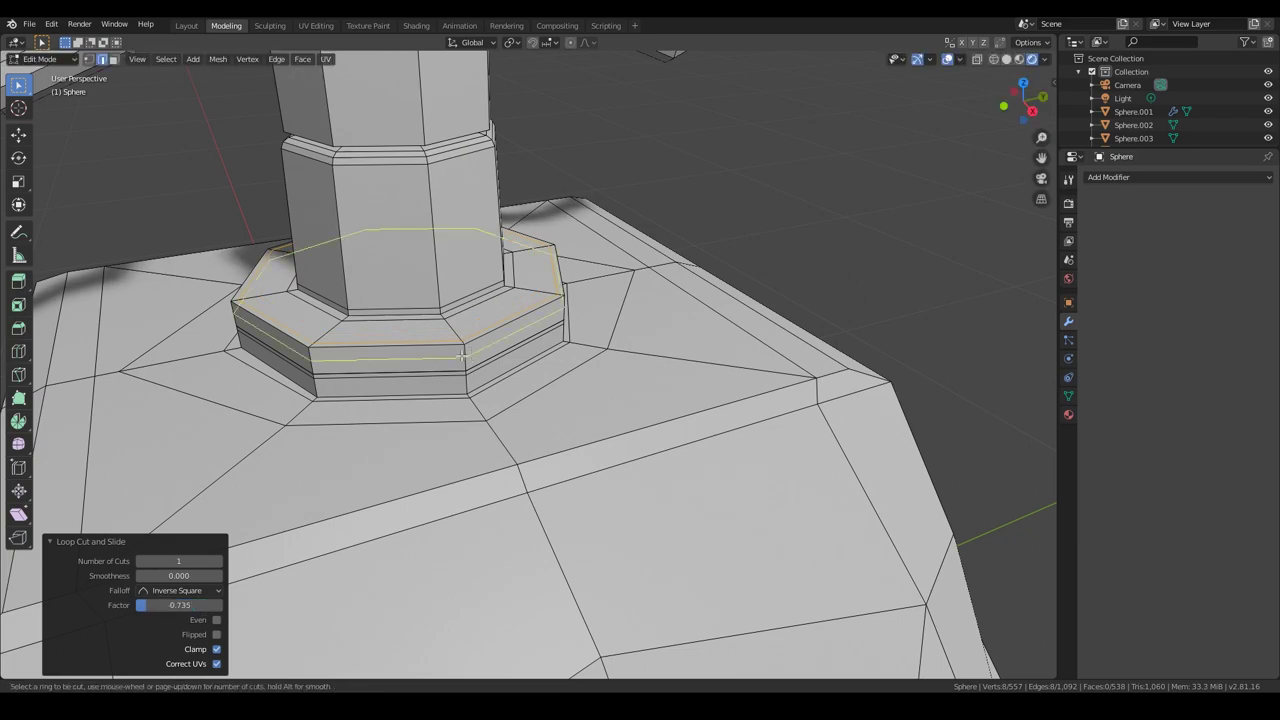
click(466, 358)
Add more loop cuts on the column base and return to object mode.
key(ctrl+r)
mouse_move(466, 358)
middle_down()
mouse_move(499, 326)
mouse_move(511, 392)
middle_up()
click(499, 326)
click(499, 326)
scroll(511, 392, up, 2)
key(ctrl+r)
scroll(492, 342, down, 2)
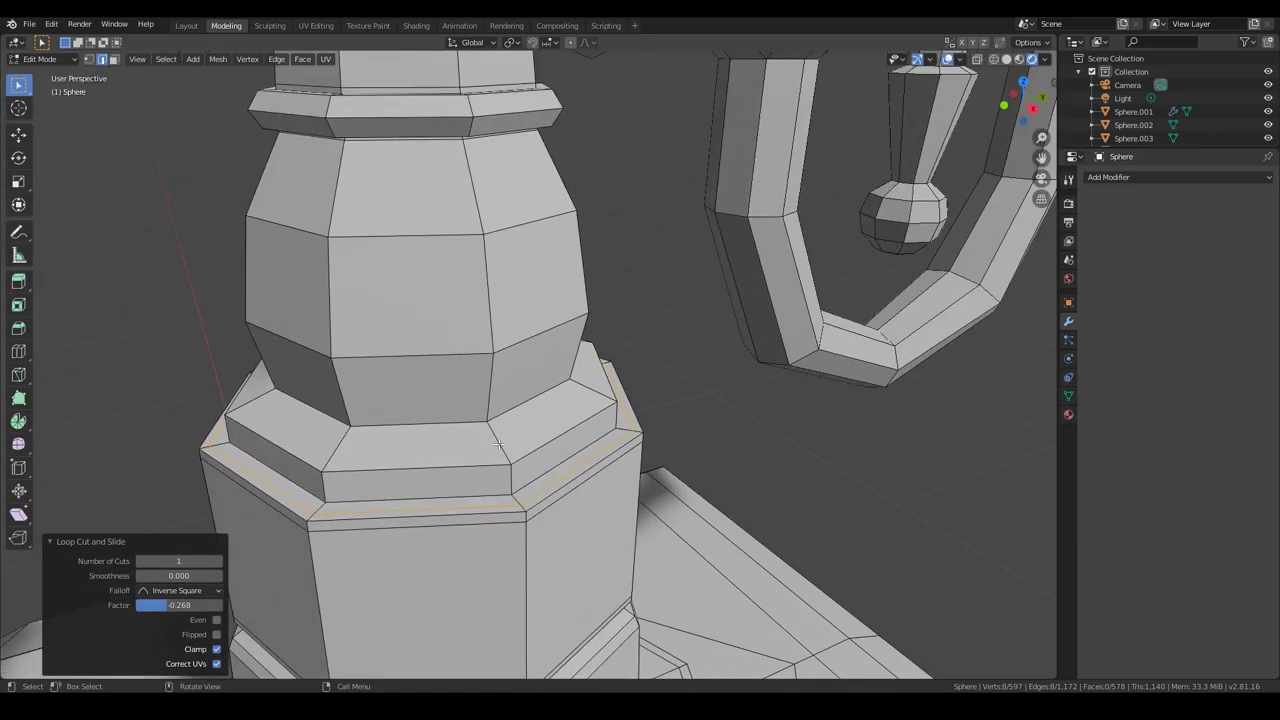
key(Tab)
shift+middle_drag(492, 342, 615, 432)
scroll(639, 414, up, 2)
Separate the octagonal dial rim and panel from the body into Sphere.005.
key(Tab)
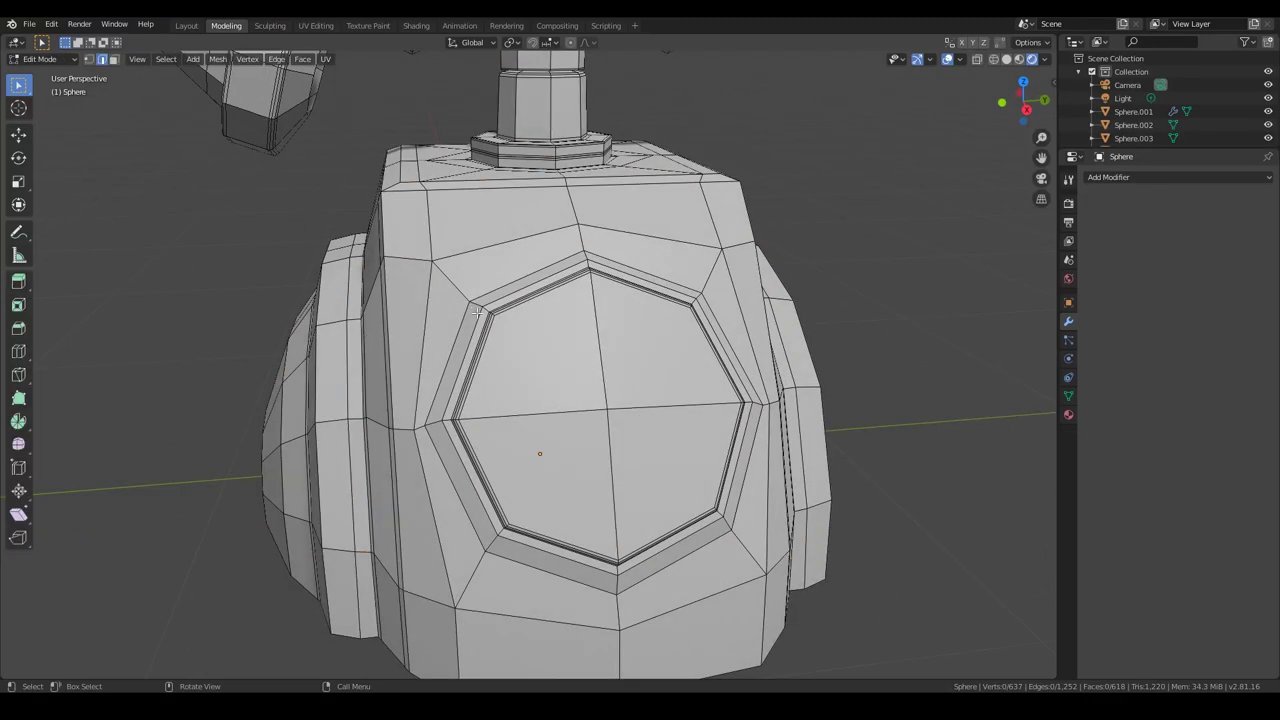
alt+click(476, 305)
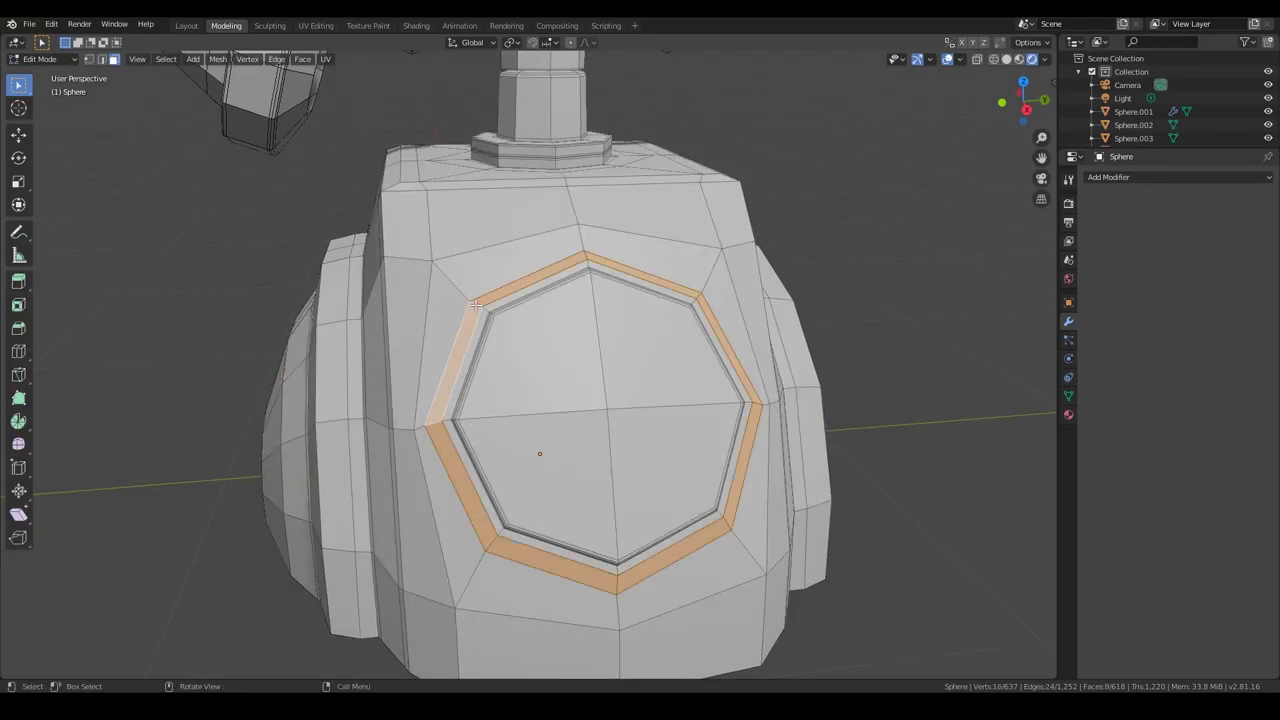
key(l)
key(p)
click(552, 392)
key(Tab)
click(445, 440)
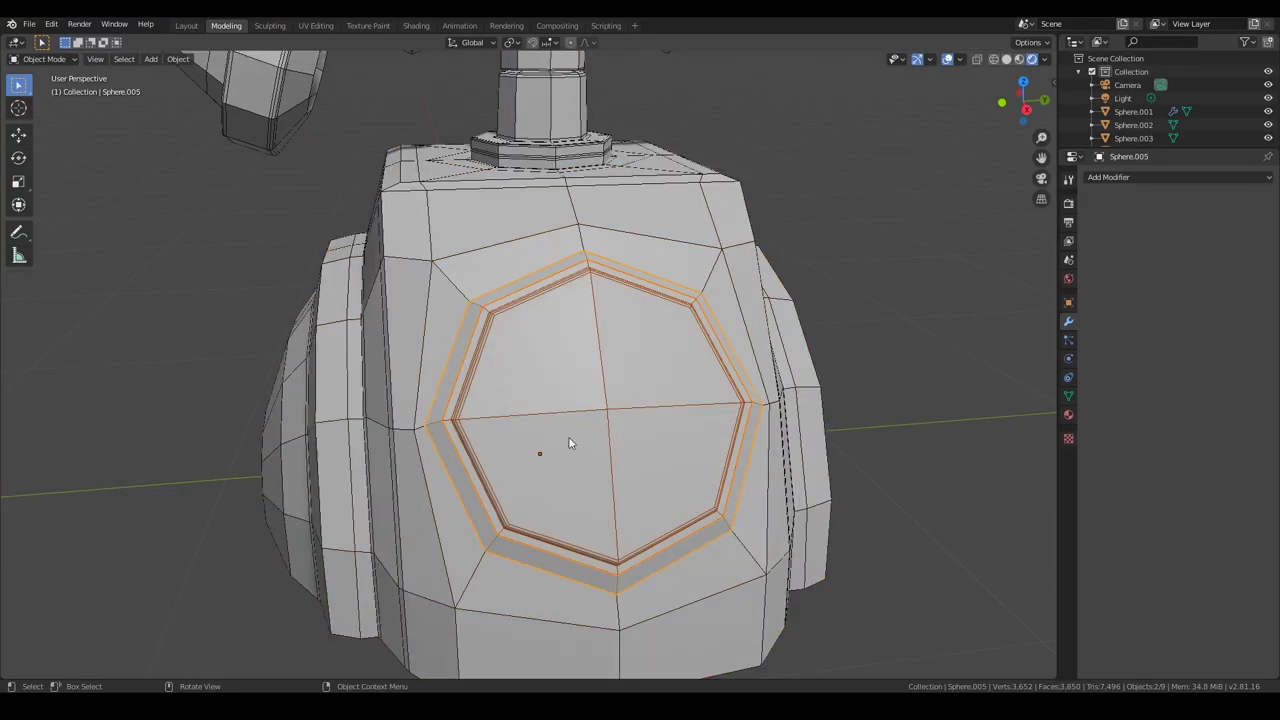
key(Tab)
Merge the separated dial's duplicate rim vertices by distance.
key(a)
scroll(455, 389, up, 3)
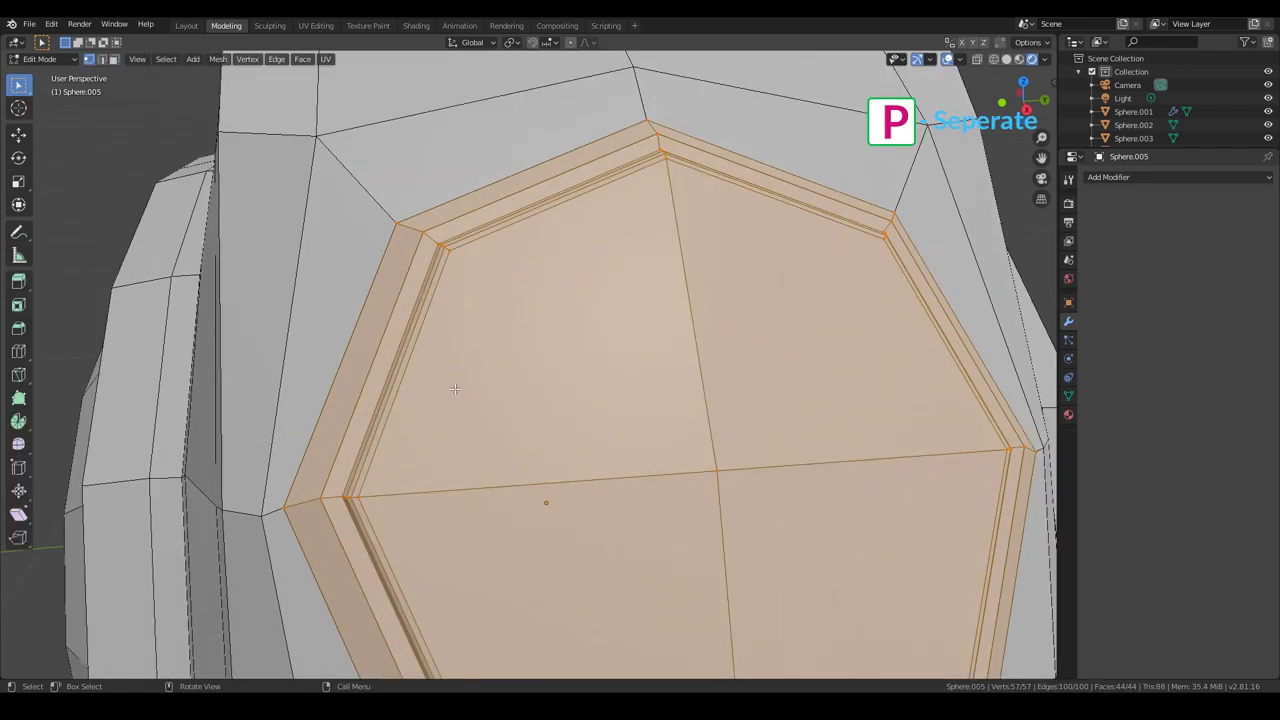
scroll(500, 400, down, 2)
scroll(516, 380, up, 4)
key(m)
click(495, 422)
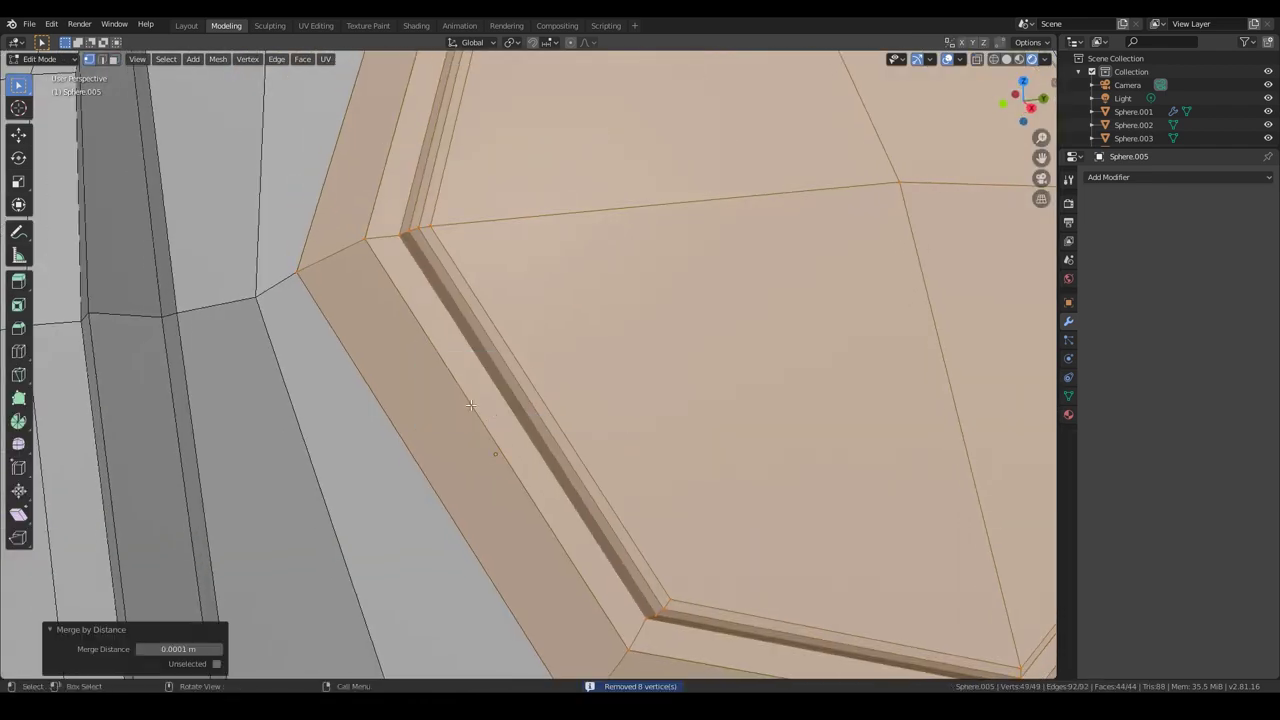
scroll(573, 458, down, 5)
key(Tab)
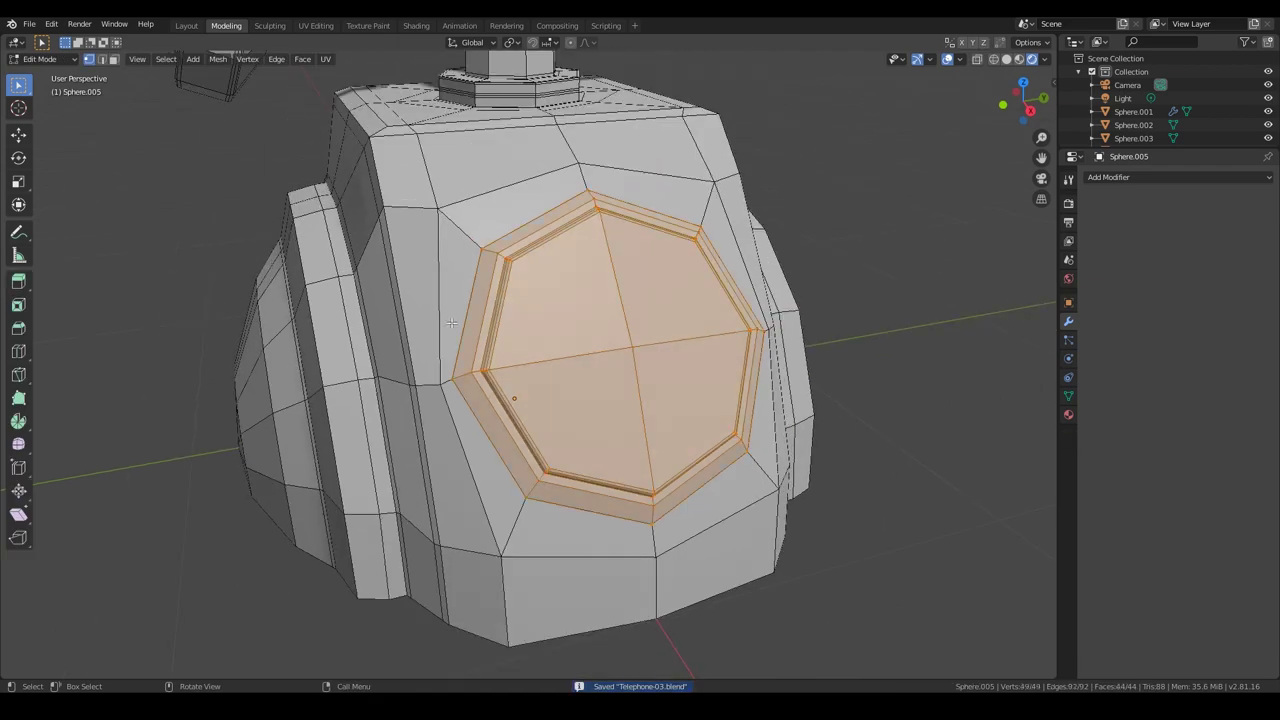
Delete the body's octagonal front faces to open a matching hole and select its border.
click(420, 311)
key(Tab)
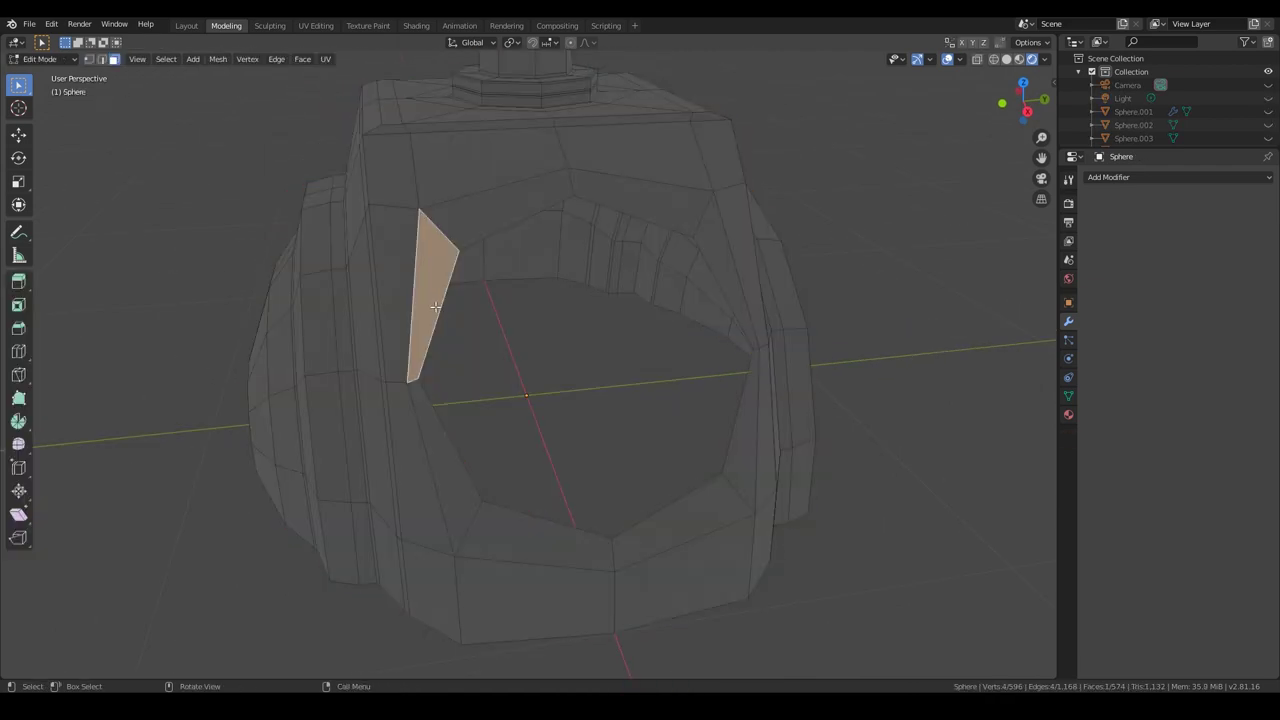
key(2)
click(437, 321)
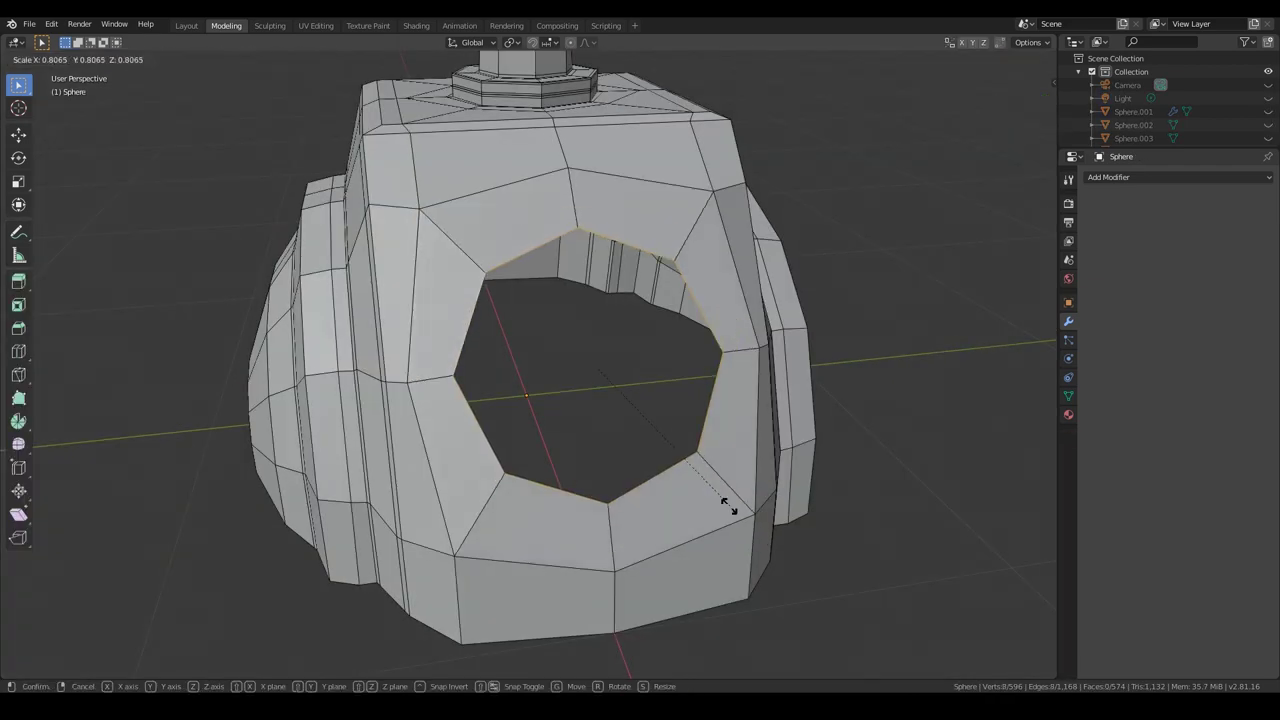
key(Tab)
scroll(674, 456, up, 3)
Test a Subdivision Surface modifier on the dial rim, then re-add and apply it.
click(648, 463)
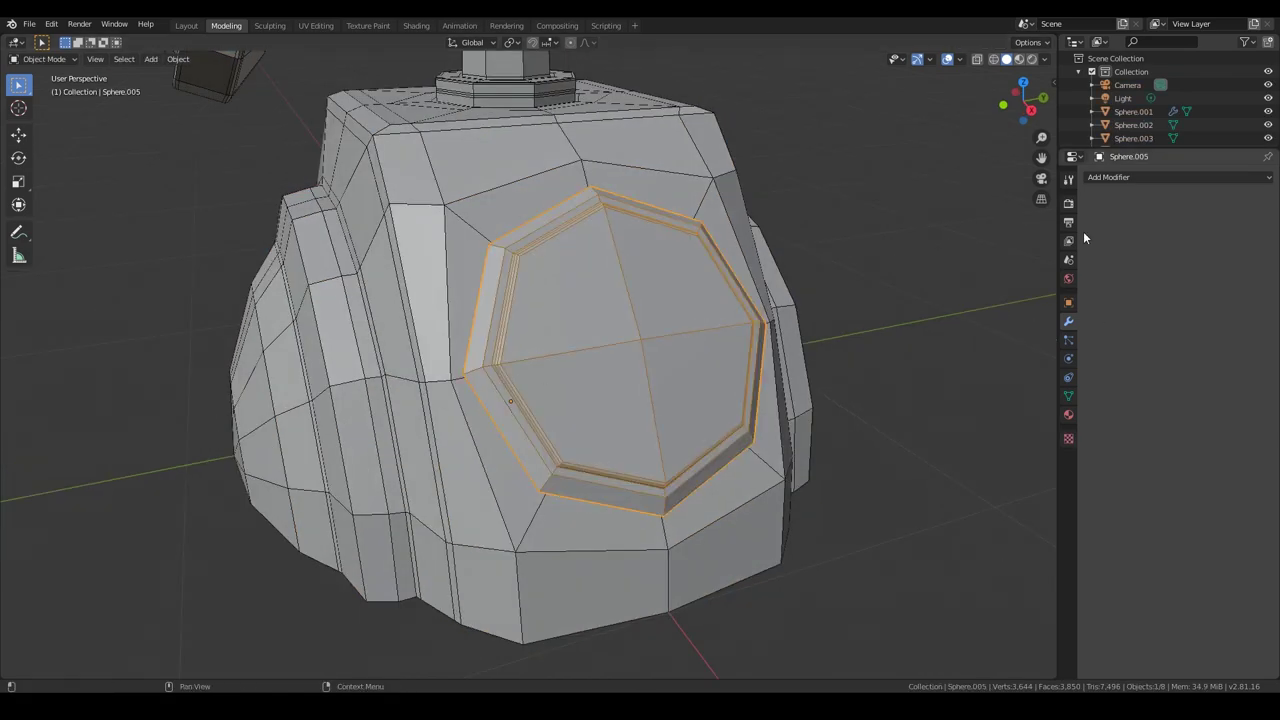
click(1180, 177)
click(986, 457)
key(ctrl+s)
scroll(729, 390, up, 2)
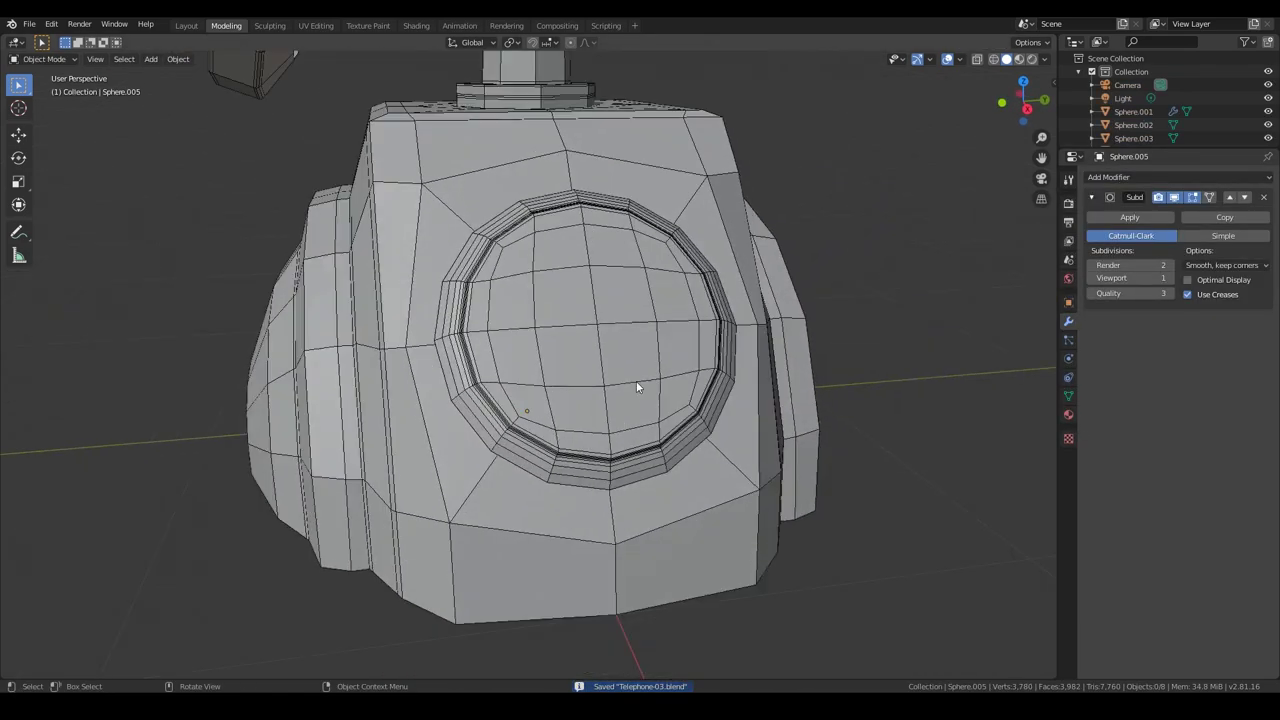
mouse_move(689, 390)
middle_down()
mouse_move(854, 403)
mouse_move(663, 374)
middle_up()
scroll(663, 374, up, 1)
click(1263, 197)
click(1180, 177)
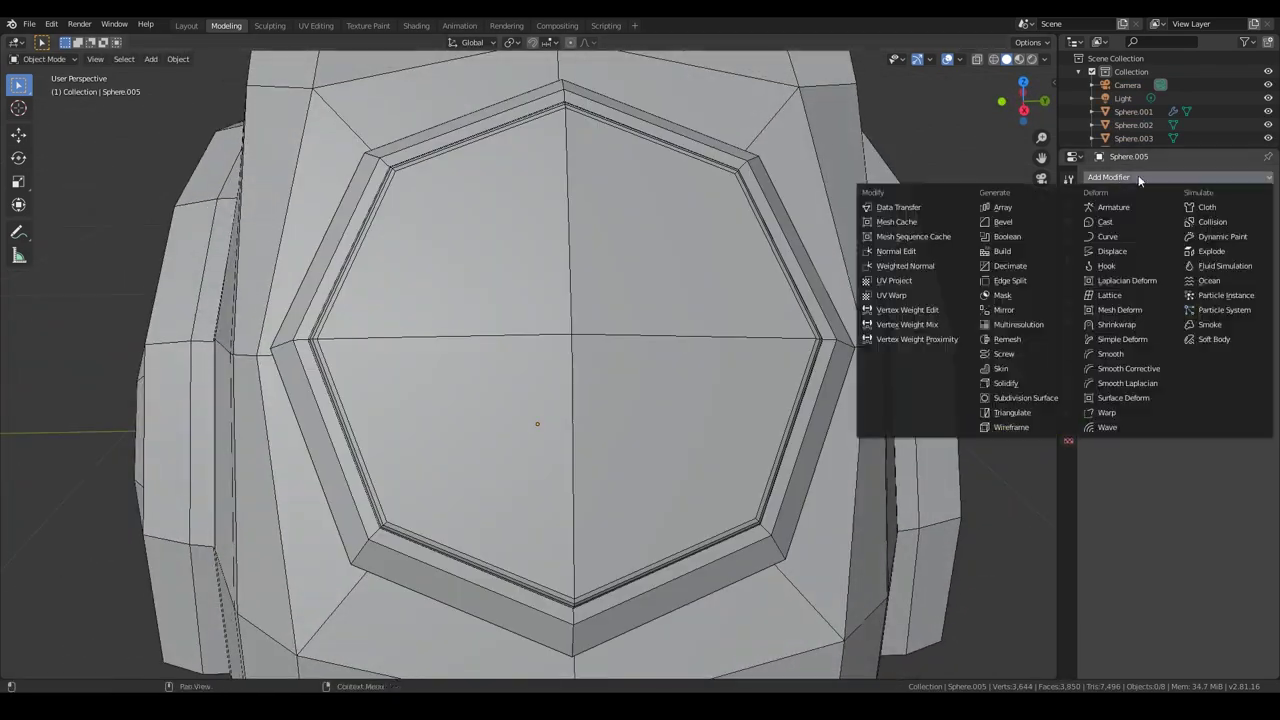
click(1005, 401)
click(1130, 217)
Apply a level-1 subdivision to the rim with Ctrl+1 and inspect the smoothed result.
key(Tab)
mouse_move(1002, 340)
middle_down()
mouse_move(669, 399)
mouse_move(588, 373)
middle_up()
scroll(610, 380, up, 3)
scroll(588, 373, down, 5)
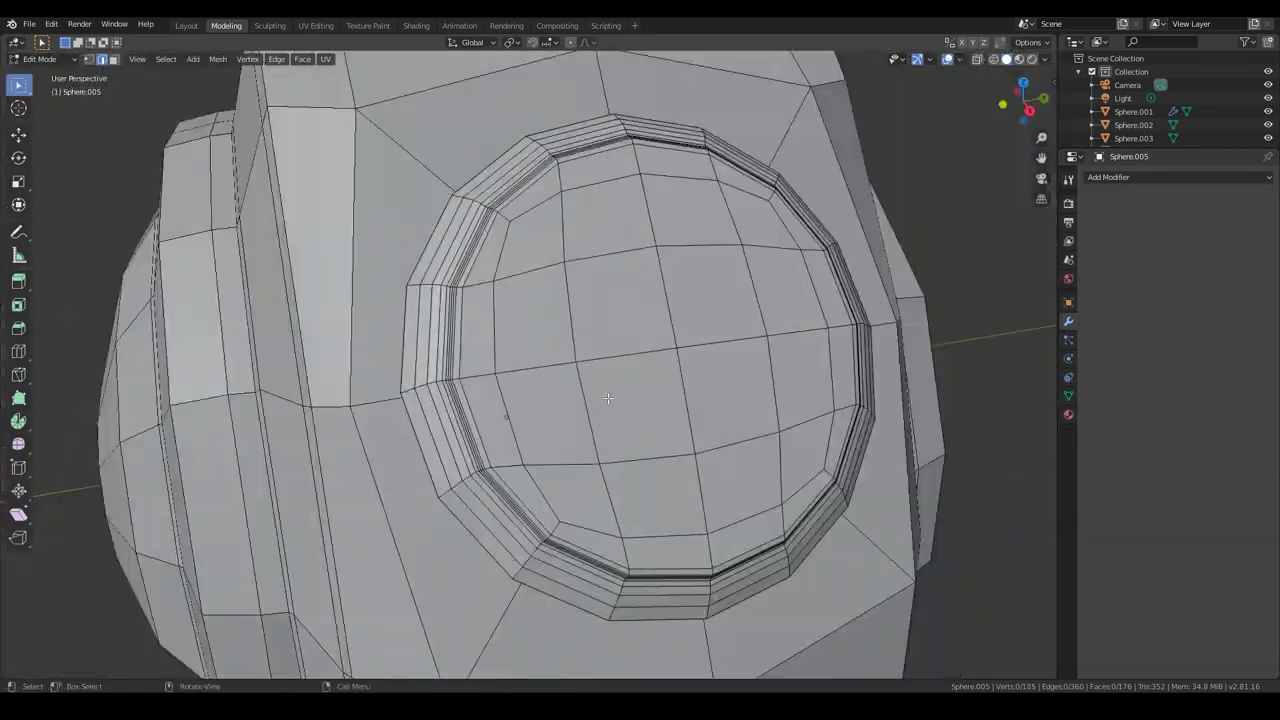
key(Tab)
key(ctrl+1)
key(ctrl+a)
middle_drag(560, 420, 526, 394)
scroll(560, 447, up, 4)
middle_drag(560, 454, 608, 451)
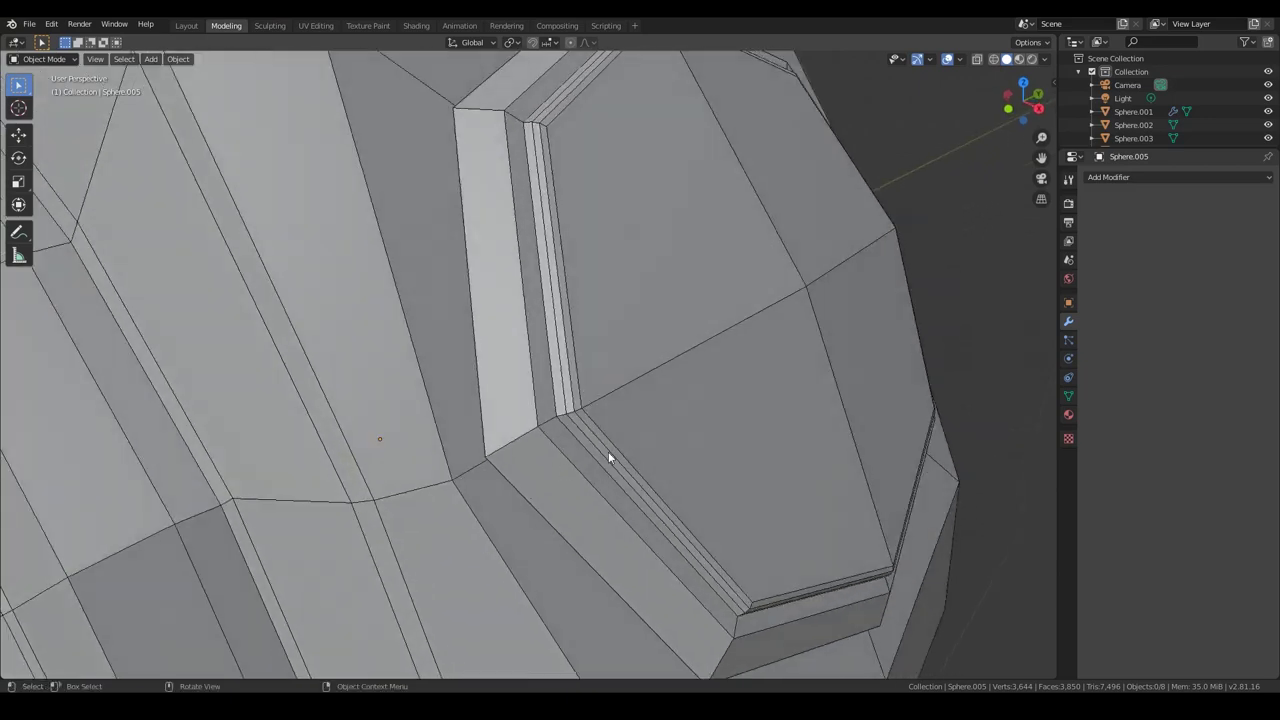
Select the edge loop around the dial rim in edit mode.
key(Tab)
alt+click(608, 451)
scroll(608, 451, down, 3)
scroll(620, 487, down, 1)
Separate the selected inner disc faces from the rim into their own object.
key(l)
key(p)
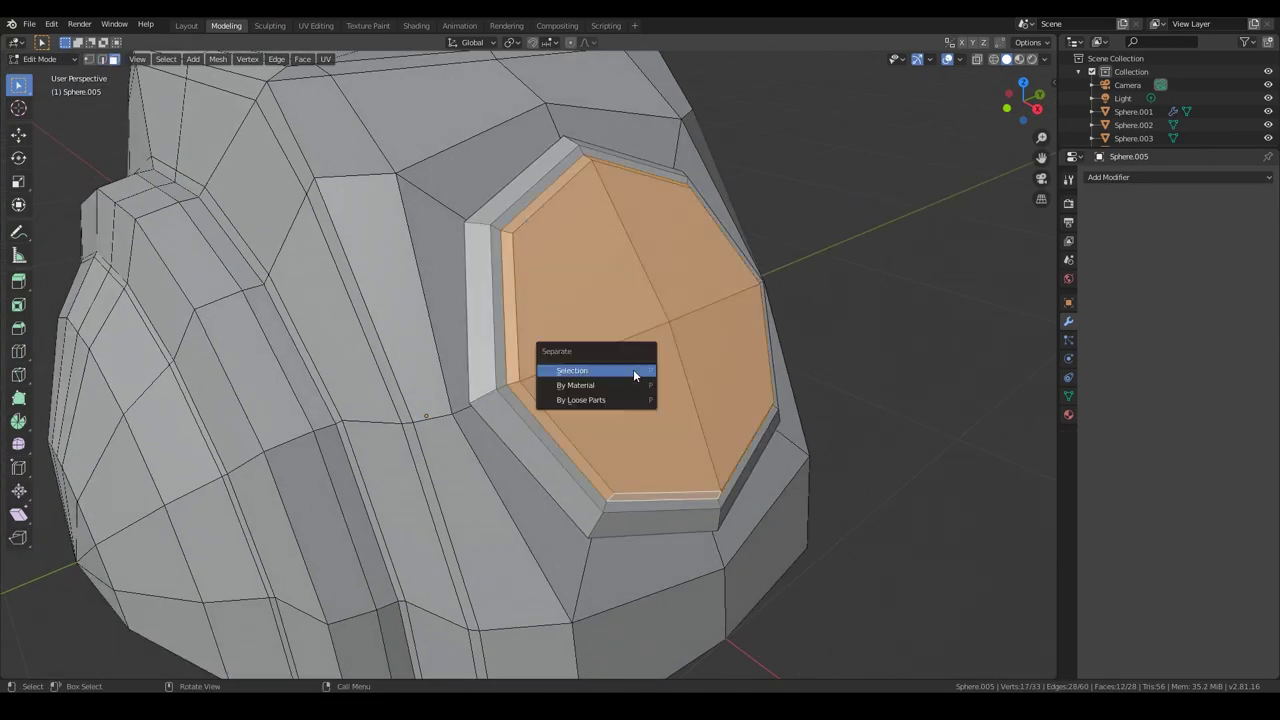
click(634, 370)
key(Tab)
Add and apply a Subdivision modifier, then separate the inner disc from the rim again.
click(1140, 177)
click(1010, 404)
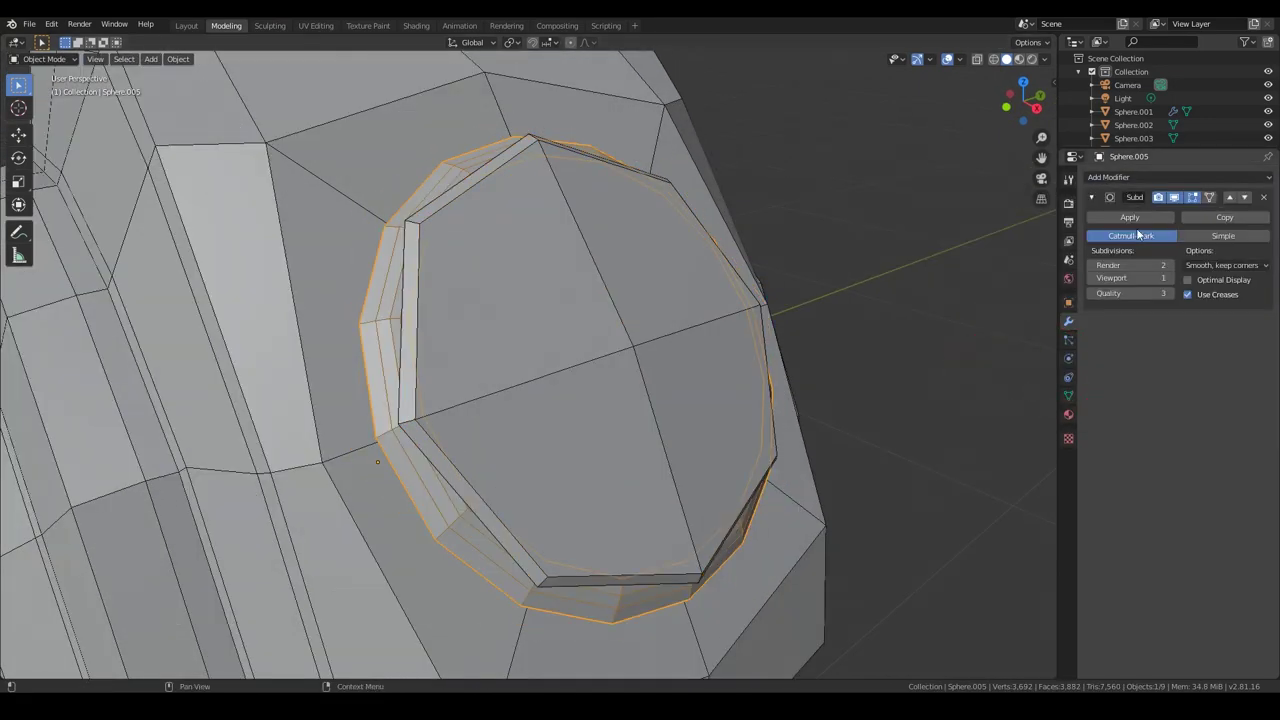
key(ctrl+a)
key(Tab)
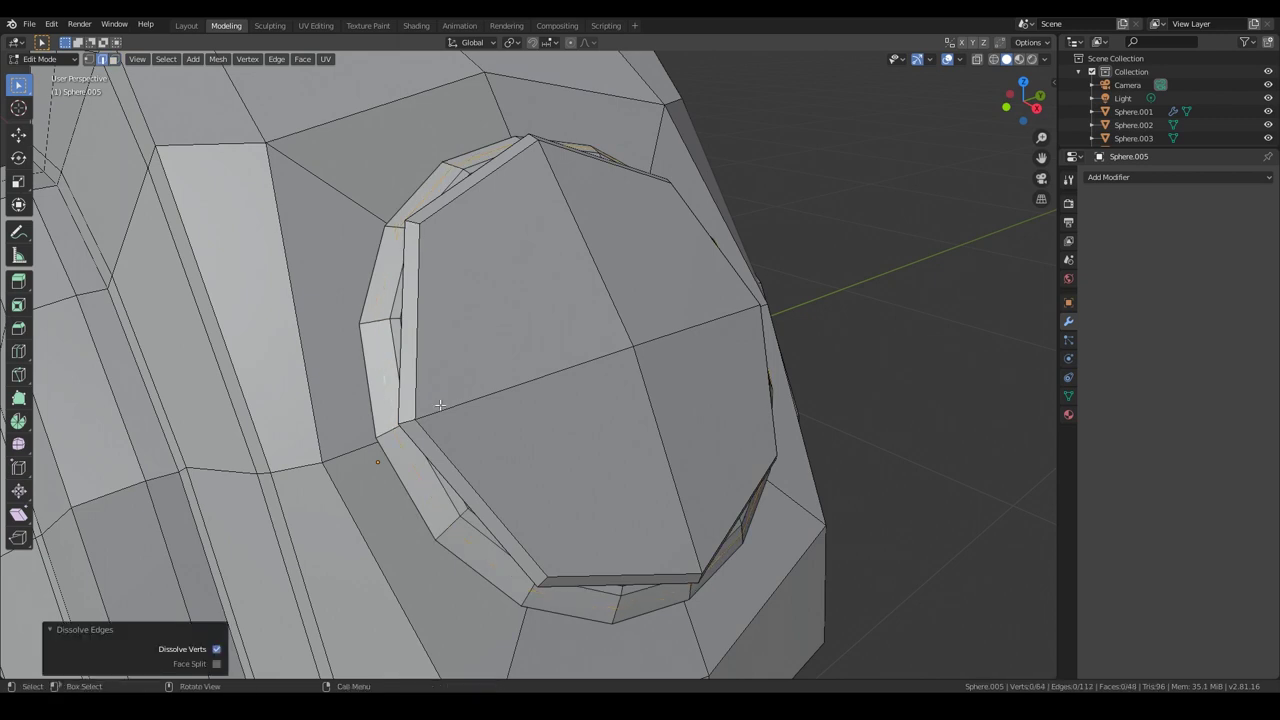
key(l)
key(p)
key(Tab)
Give the disc a level-2 Subdivision modifier, then undo applying it.
click(1140, 177)
click(1020, 398)
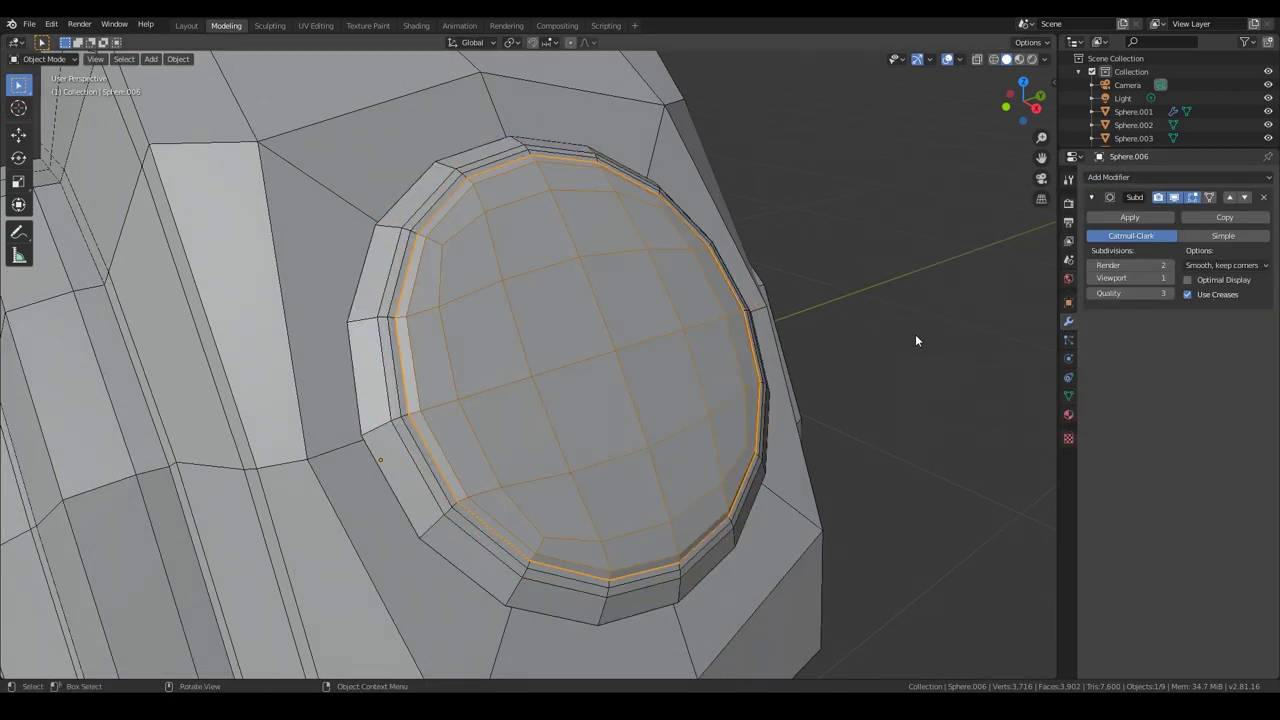
click(1170, 278)
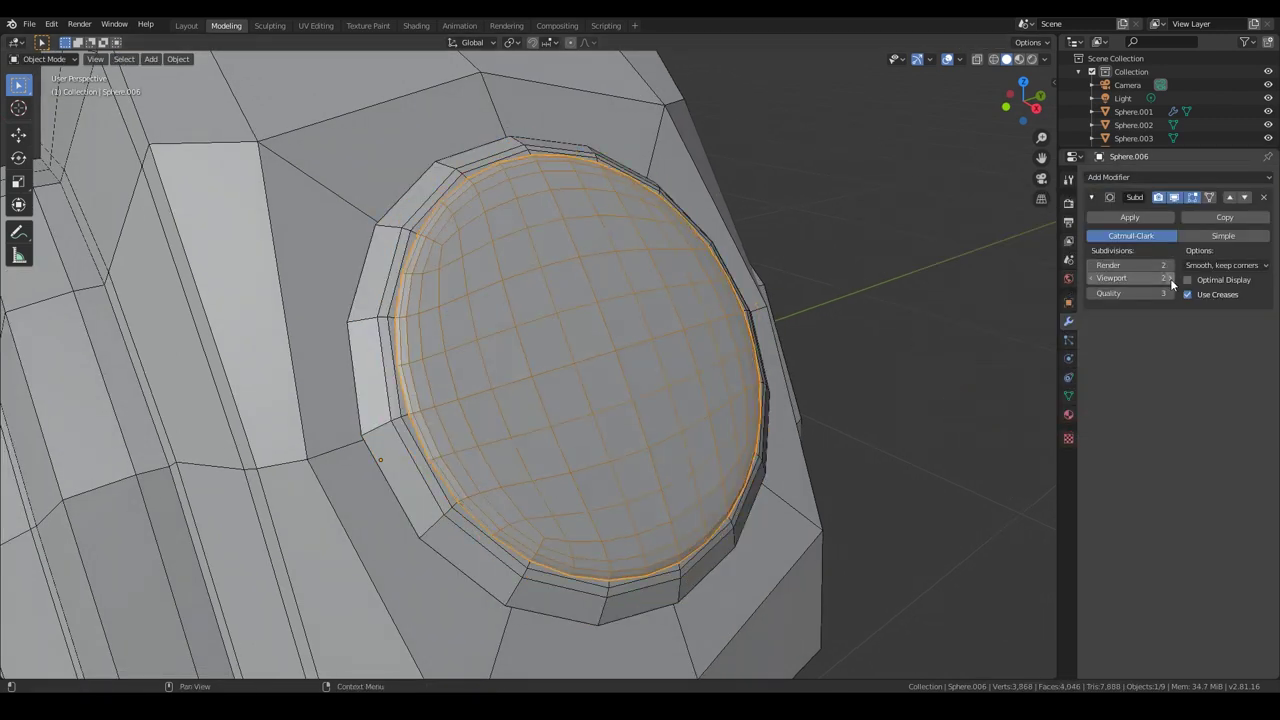
click(1118, 218)
key(ctrl+z)
key(ctrl+z)
key(ctrl+z)
key(ctrl+z)
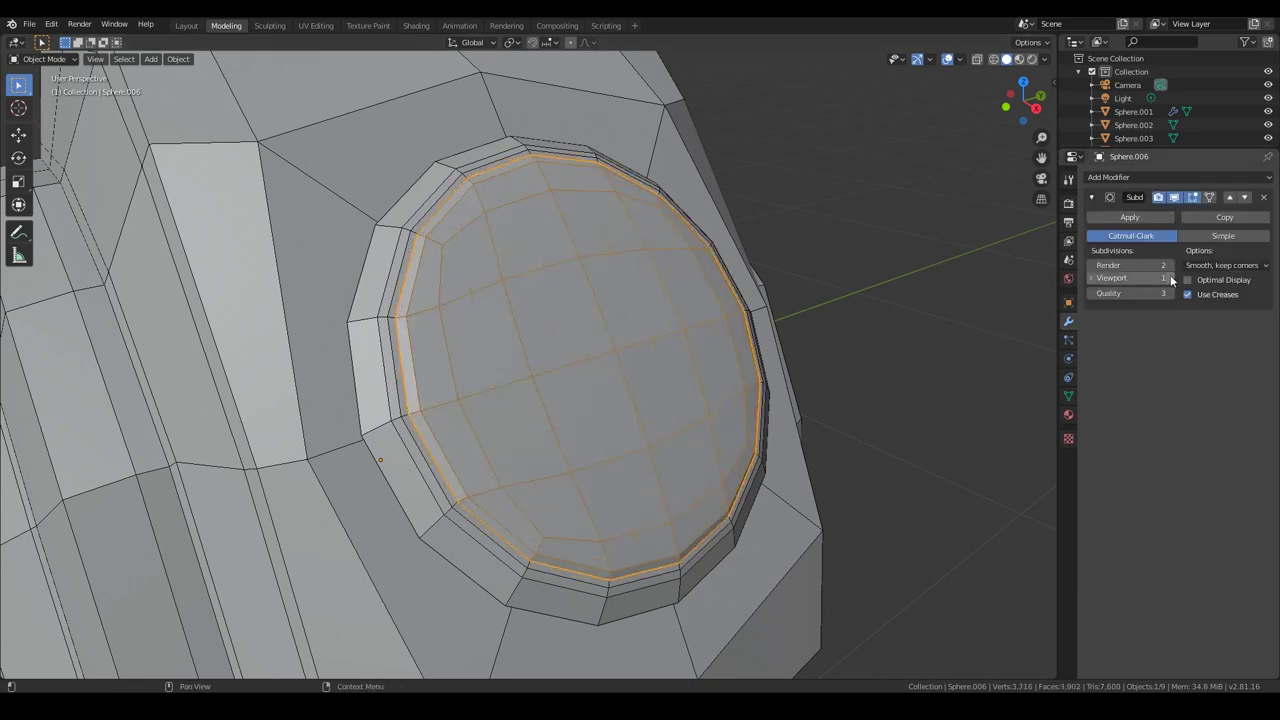
key(ctrl+z)
key(ctrl+z)
key(ctrl+z)
Delete the disc faces and extrude the boundary loop into two rings scaled inward.
key(ctrl+l)
key(x)
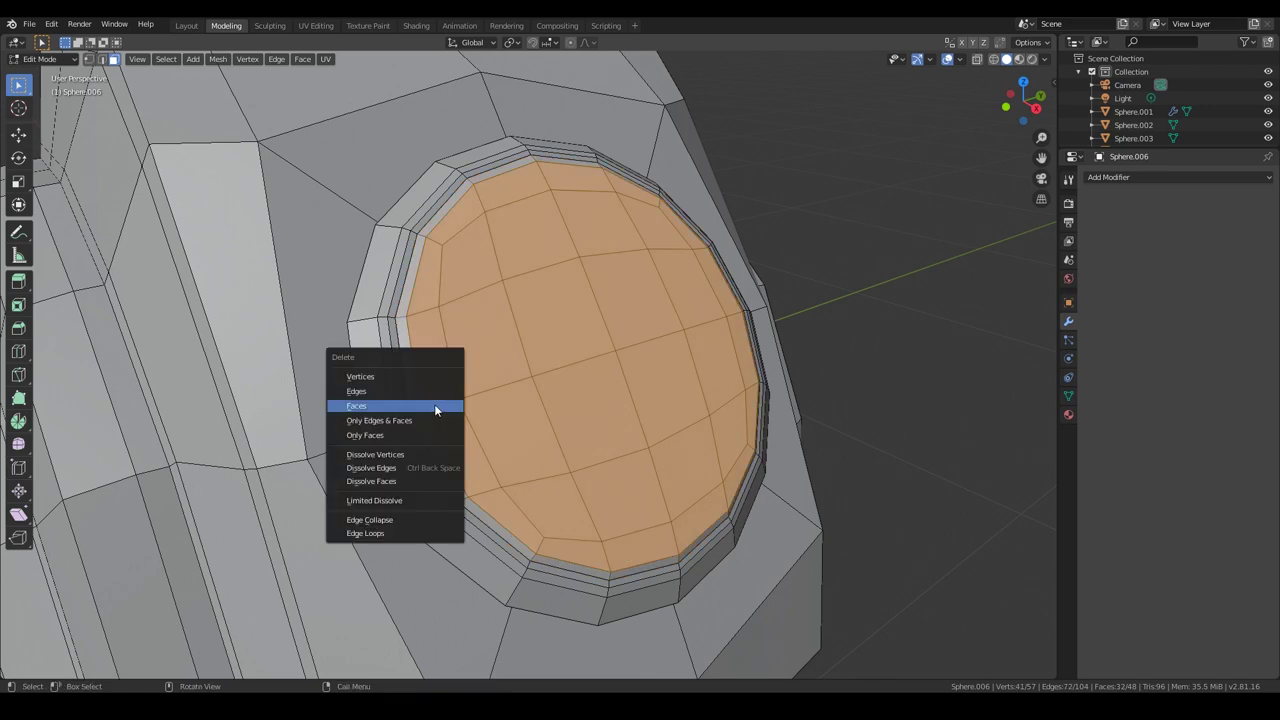
click(434, 404)
alt+click(710, 533)
key(g)
key(Escape)
key(e)
key(Escape)
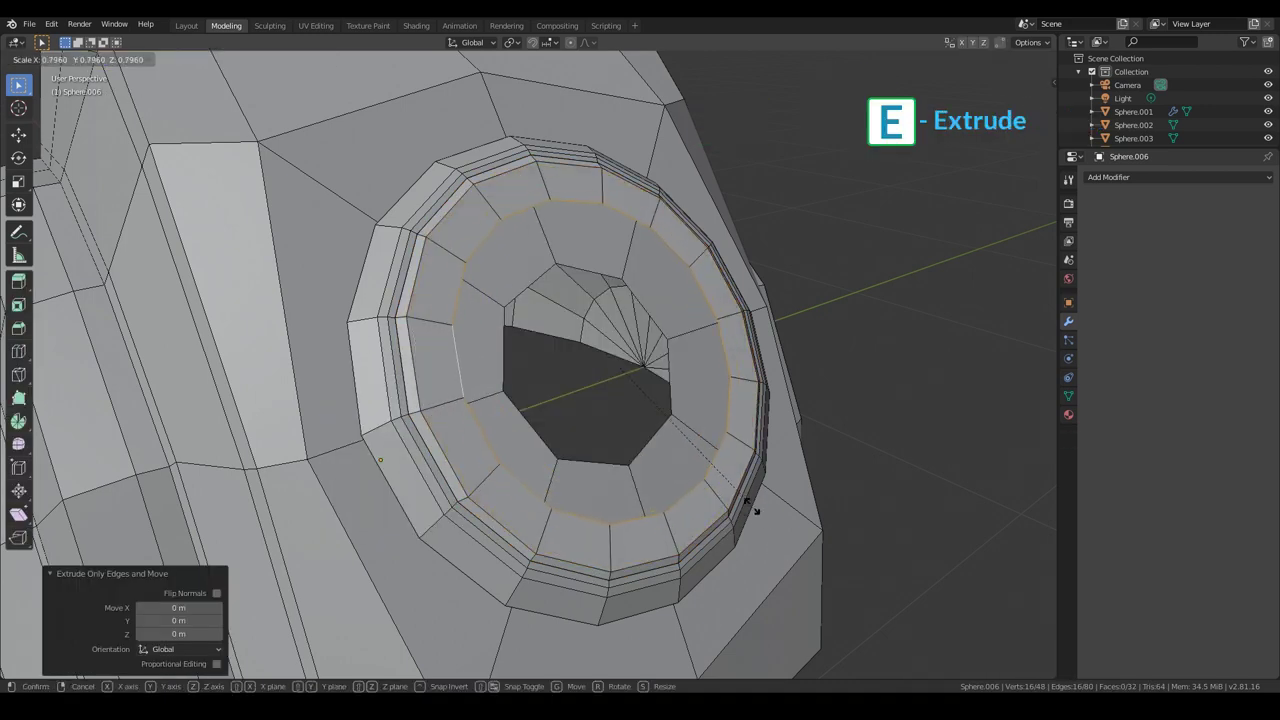
key(s)
click(735, 412)
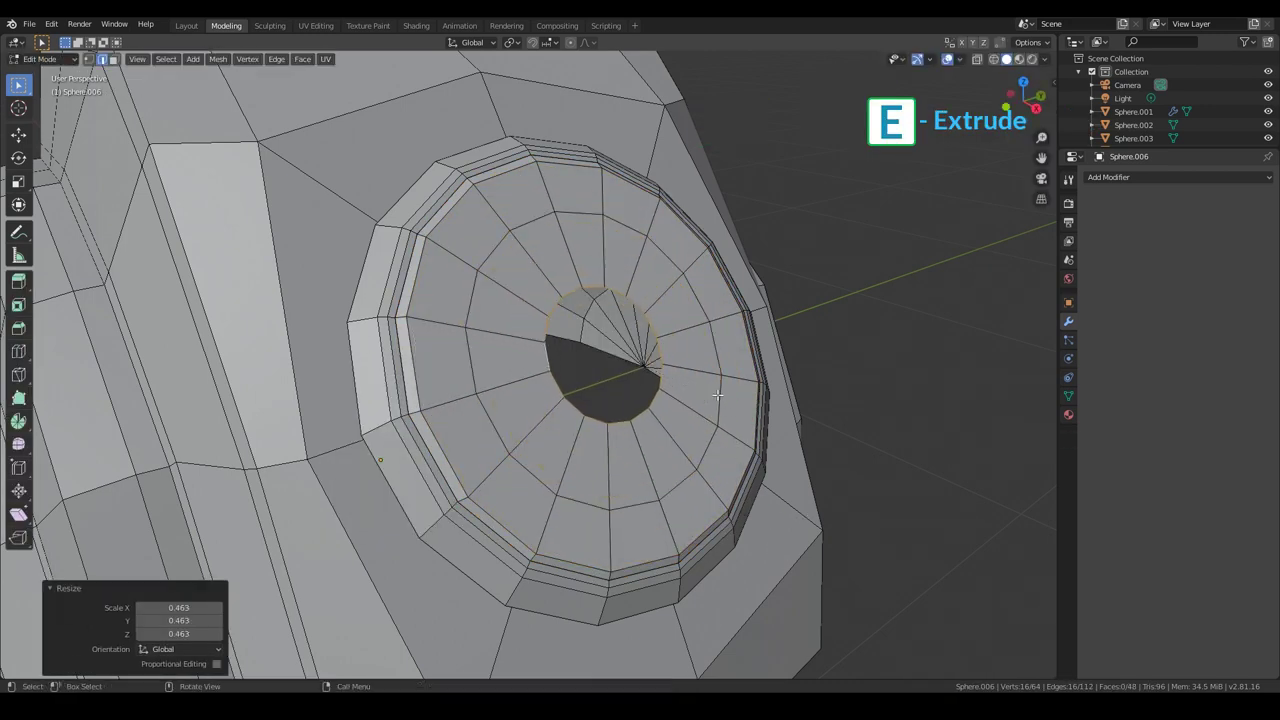
key(s)
click(634, 363)
Merge the innermost ring At Center into one point, forming a radial disc, and save.
key(alt+m)
click(681, 403)
key(alt+m)
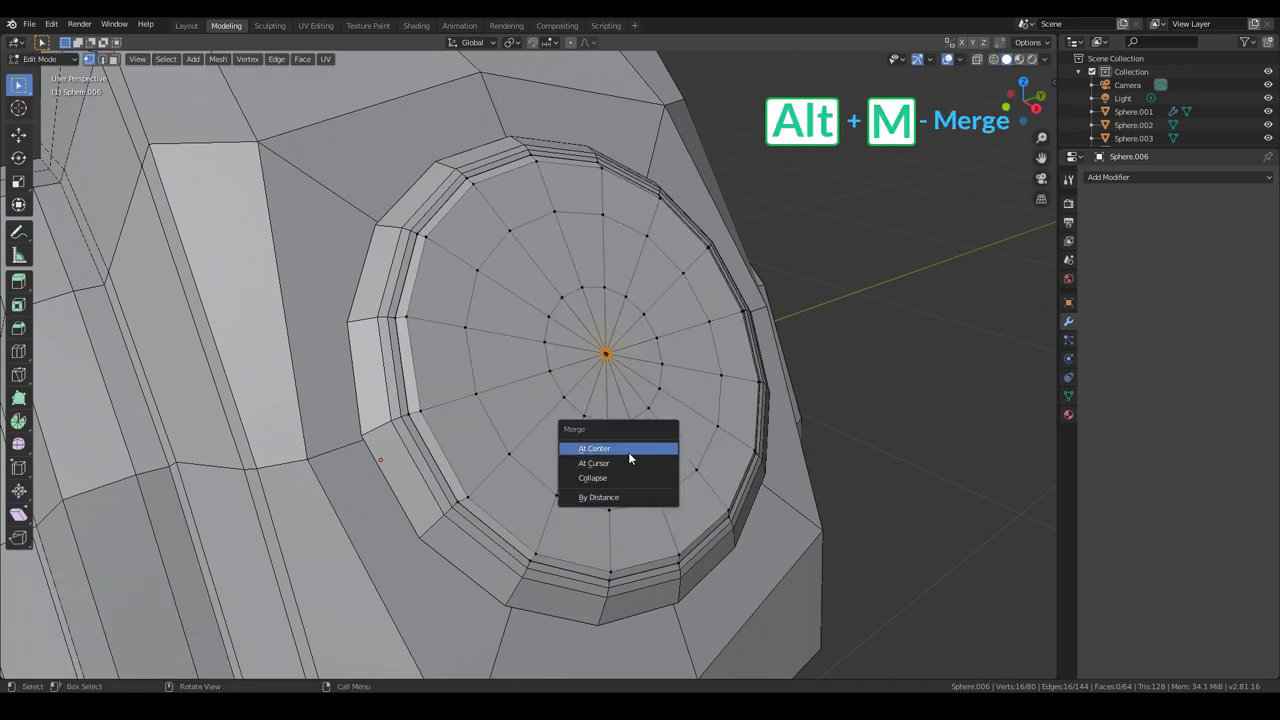
click(630, 448)
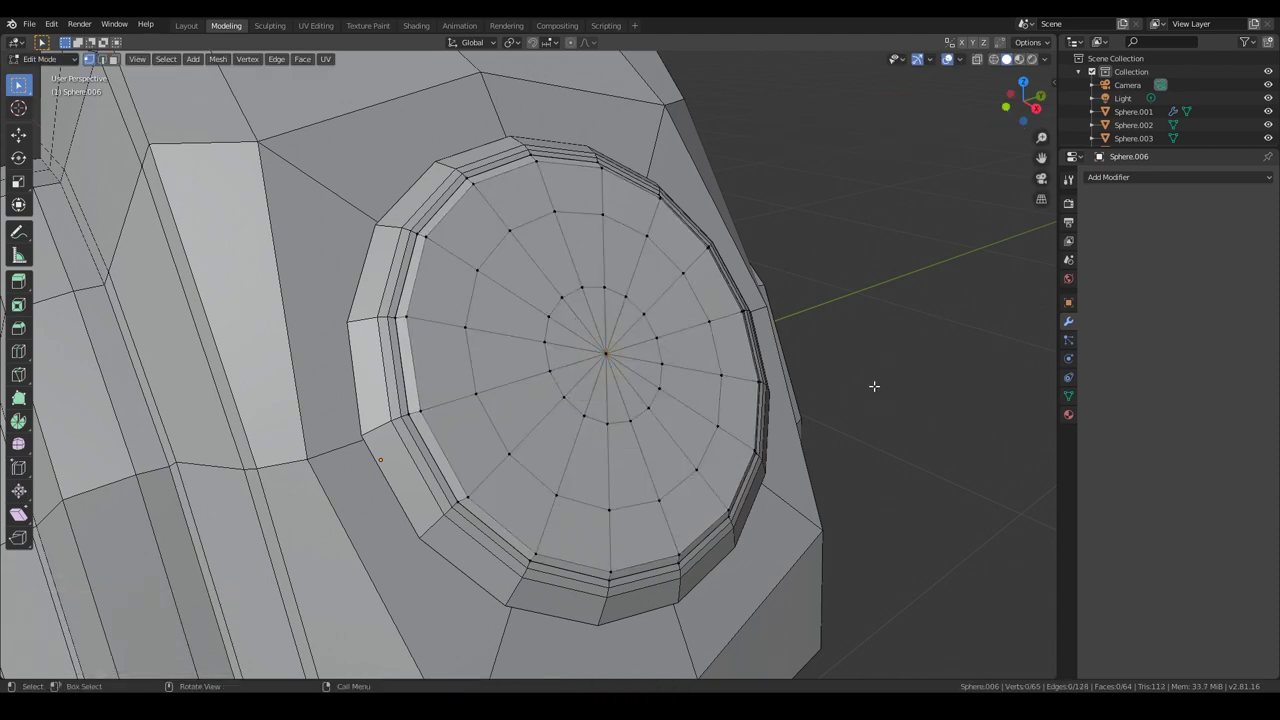
key(Tab)
mouse_move(646, 447)
middle_down()
mouse_move(856, 474)
mouse_move(362, 330)
middle_up()
key(ctrl+s)
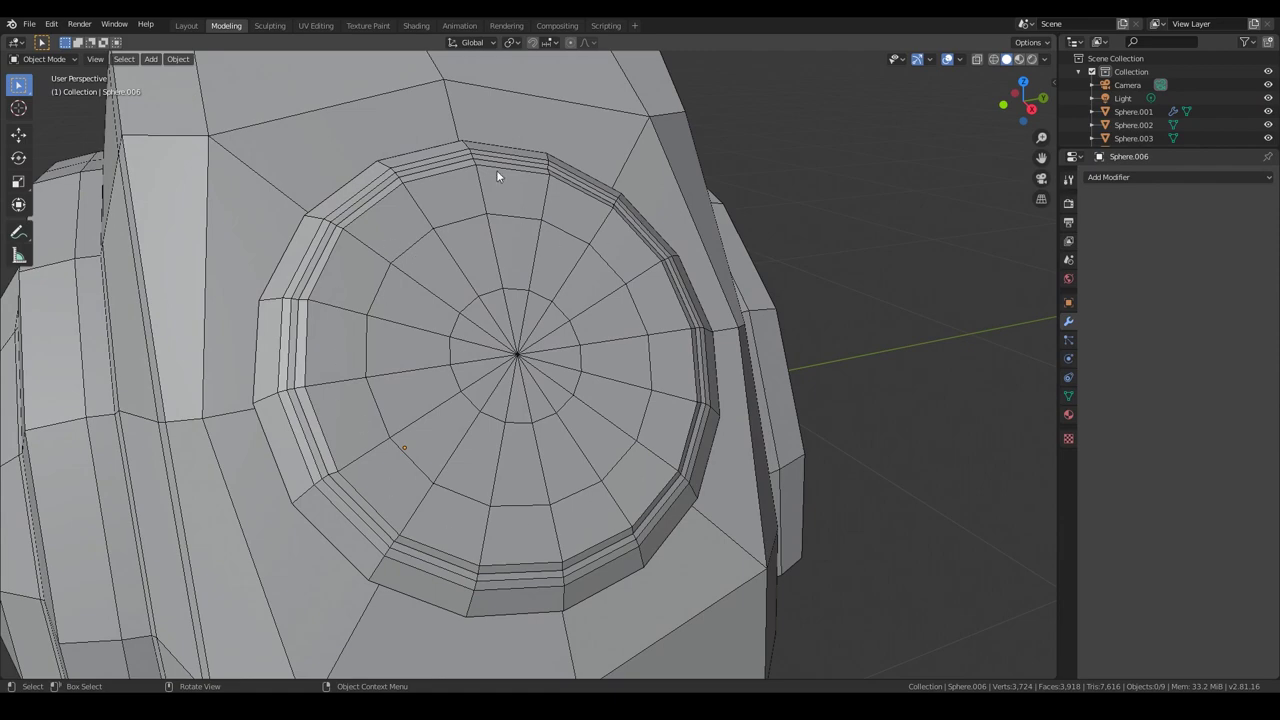
Apply a level-1 subdivision to the radial disc and dissolve its extra edge loops.
middle_drag(472, 446, 387, 399)
click(470, 447)
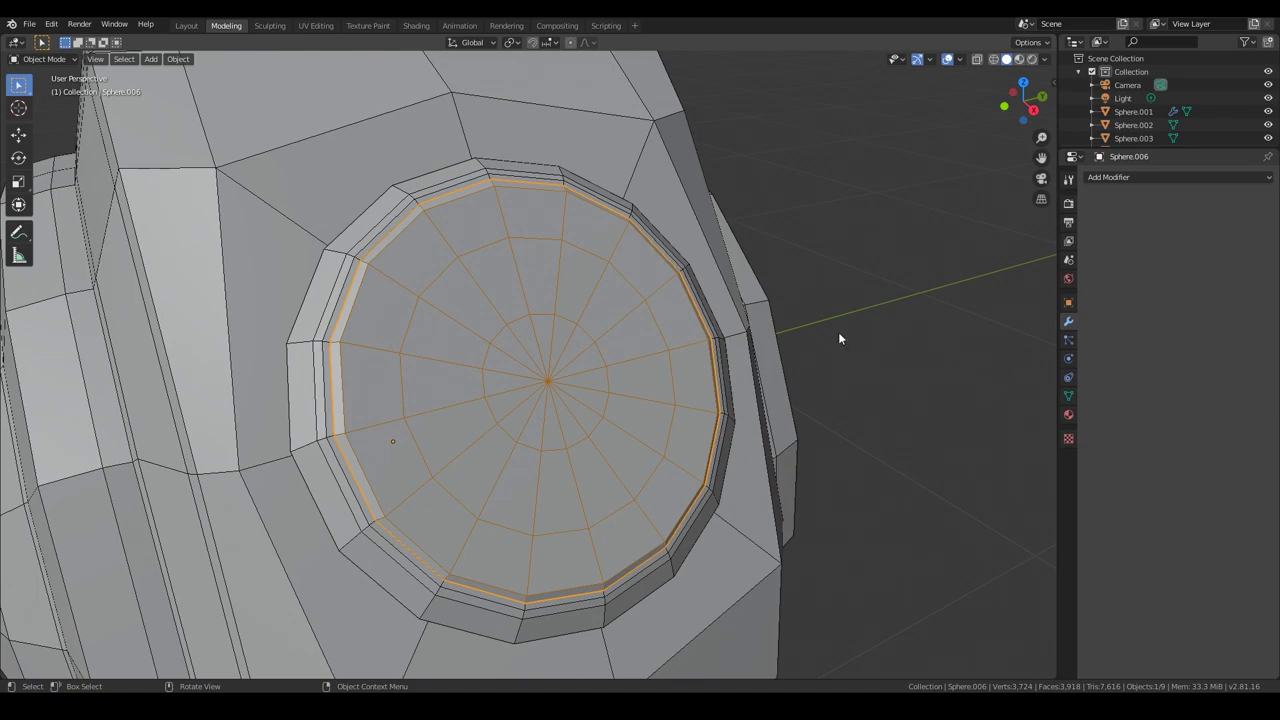
key(ctrl+1)
scroll(760, 442, up, 2)
key(ctrl+a)
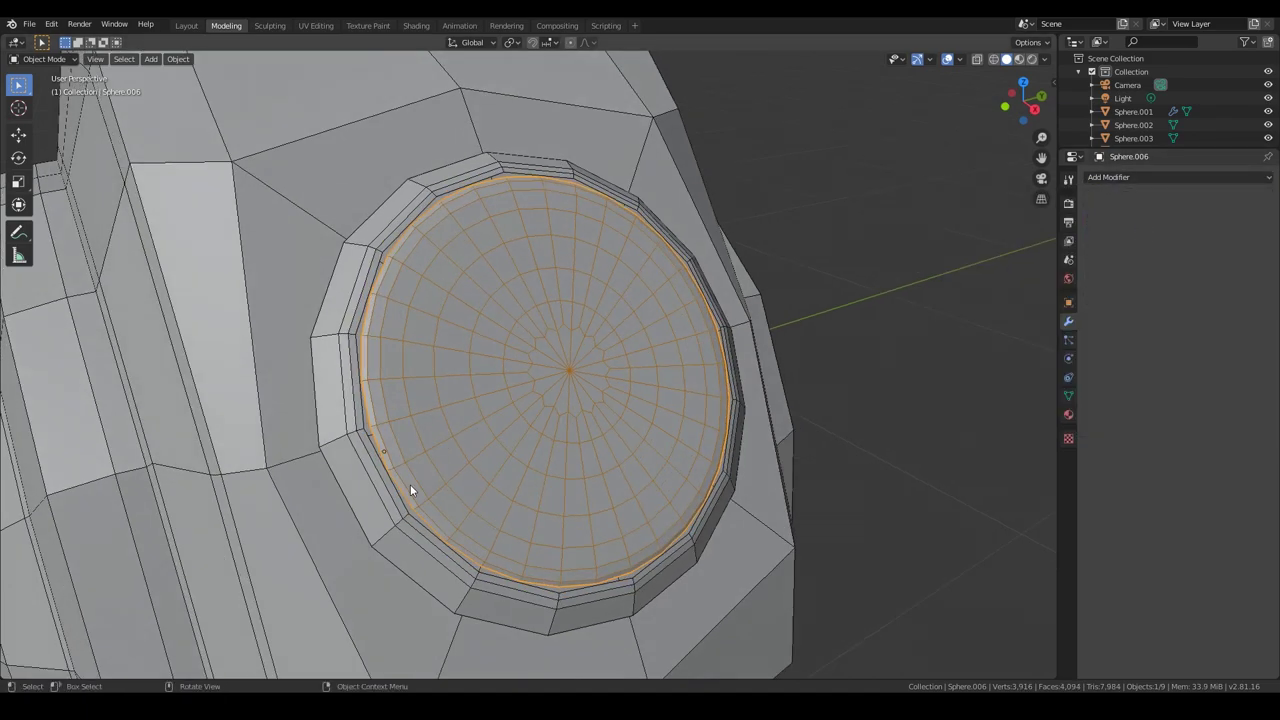
key(Tab)
key(ctrl+x)
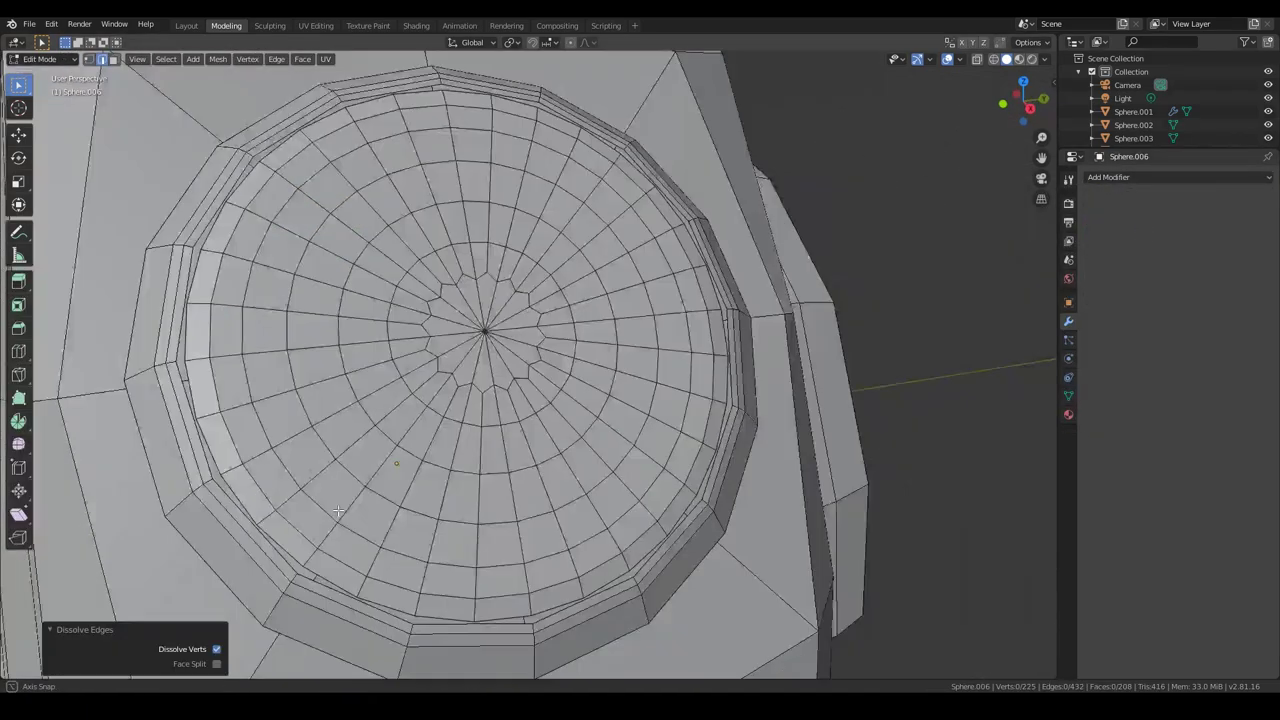
Rescale an inner edge loop of the disc and save the file.
scroll(338, 511, down, 2)
alt+click(429, 545)
key(s)
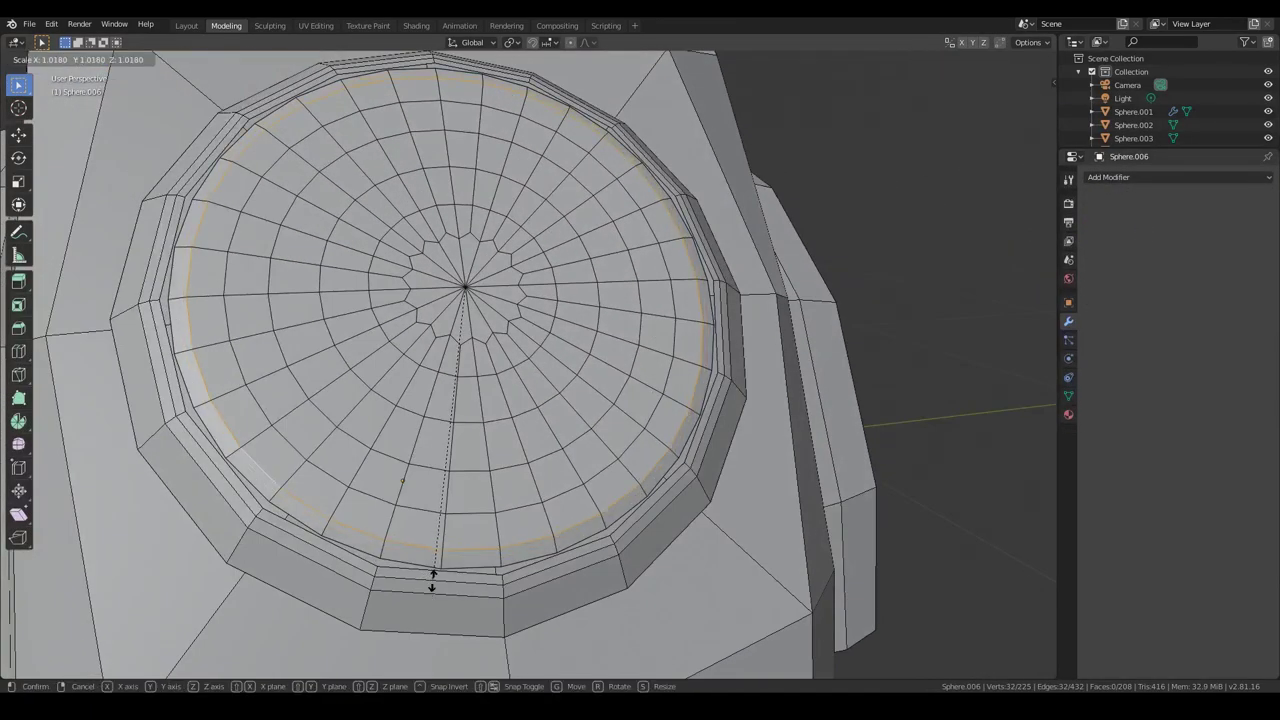
click(432, 580)
middle_drag(432, 580, 632, 446)
key(ctrl+s)
Add a Subdivision Surface modifier to the rim and select four disc faces.
click(1180, 177)
click(964, 410)
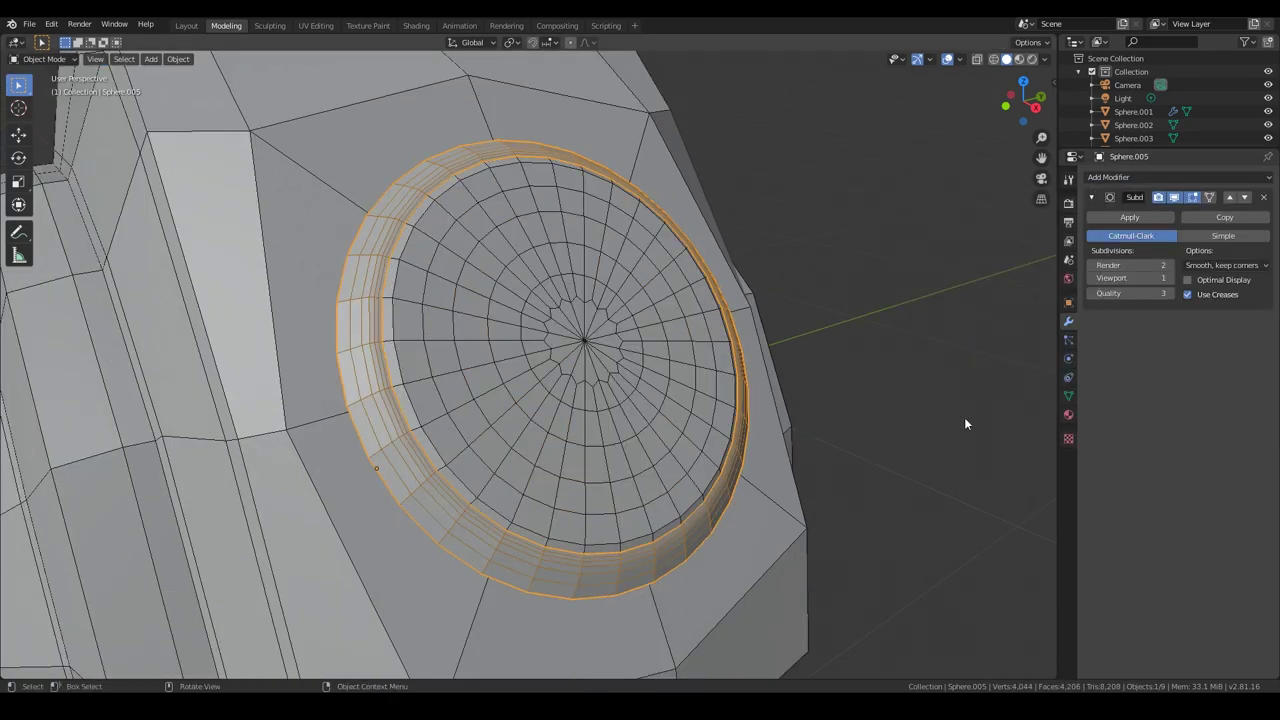
middle_drag(930, 352, 650, 217)
key(3)
drag(690, 250, 600, 187)
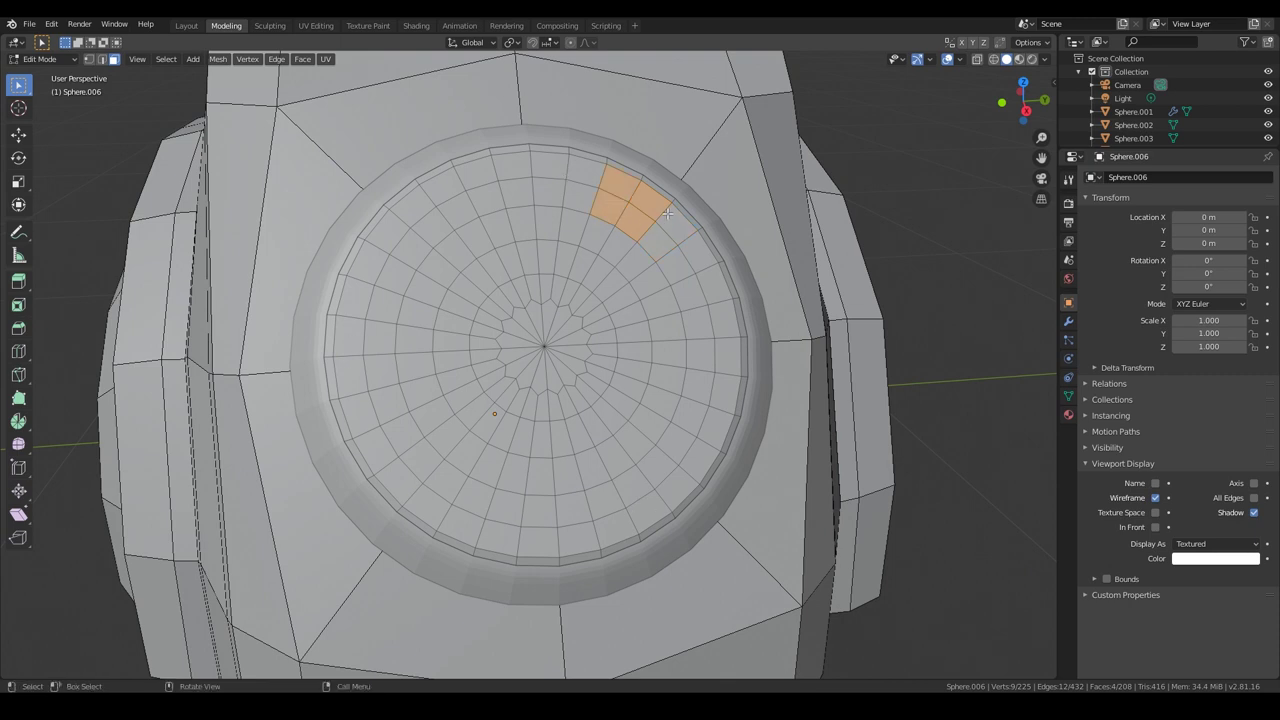
Inset the four selected dial faces into a small patch, redo it, and begin rotating it around the rim.
key(i)
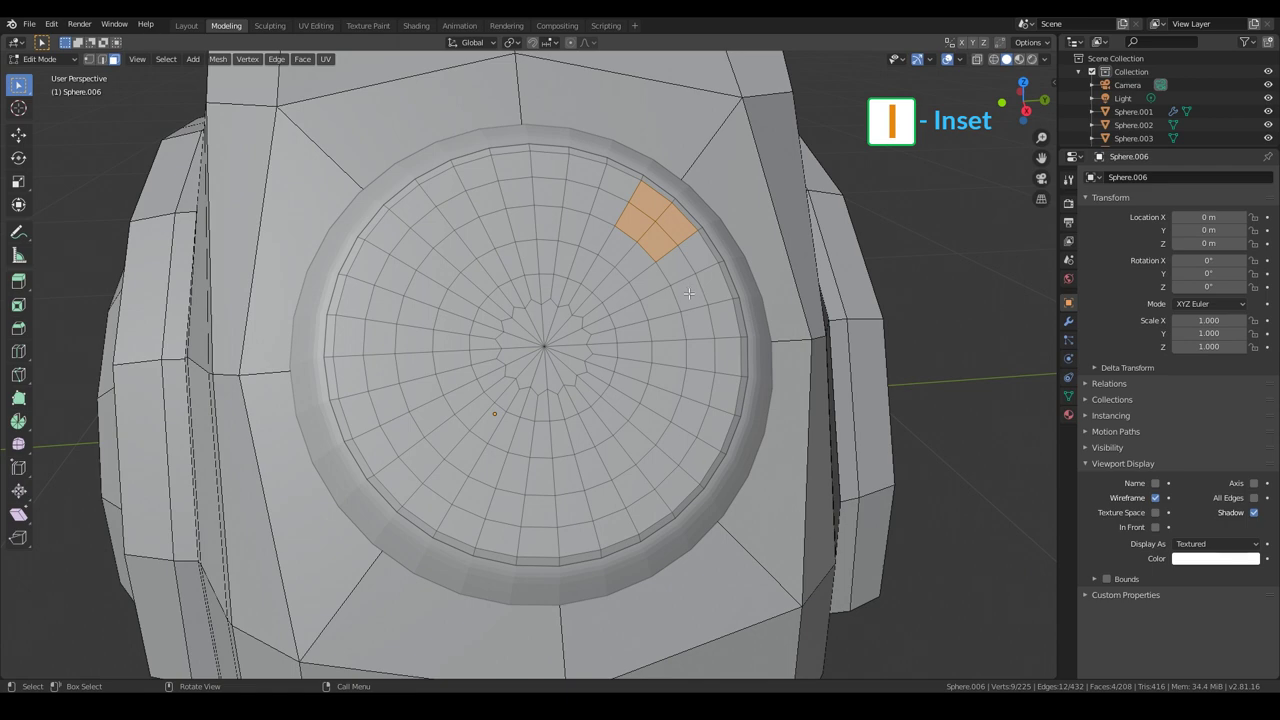
click(618, 196)
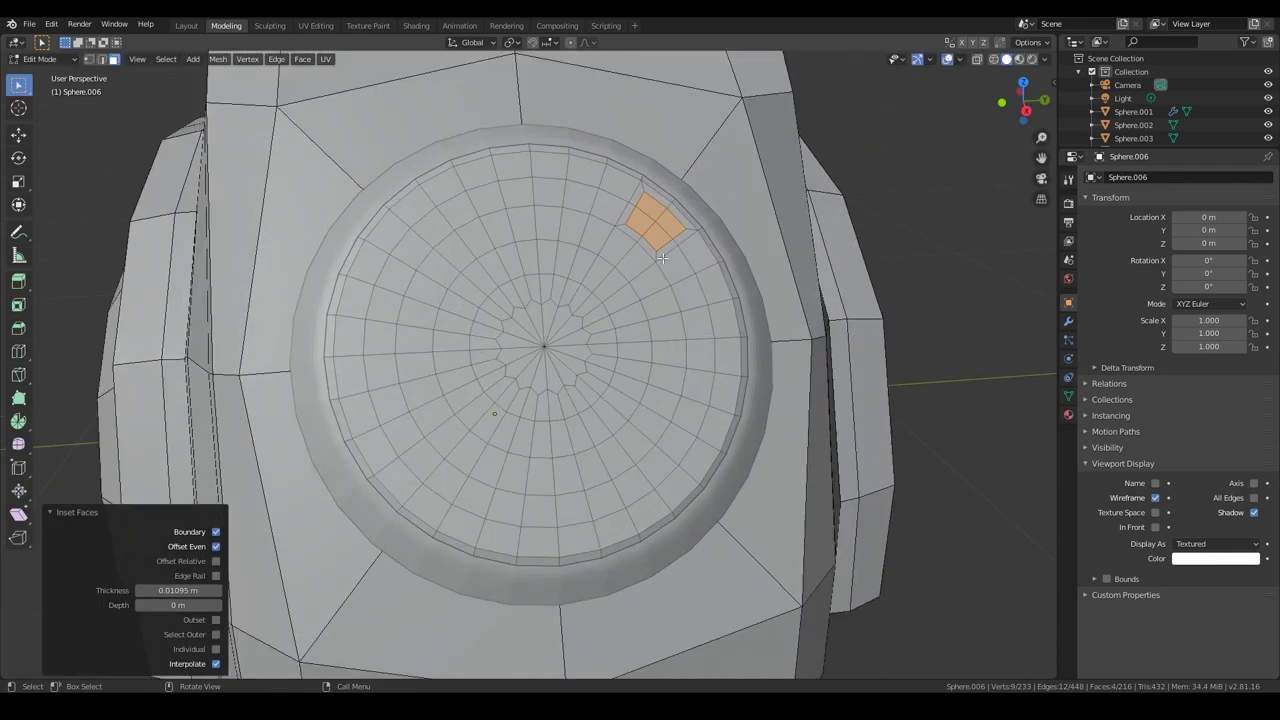
right_click(660, 256)
key(ctrl+z)
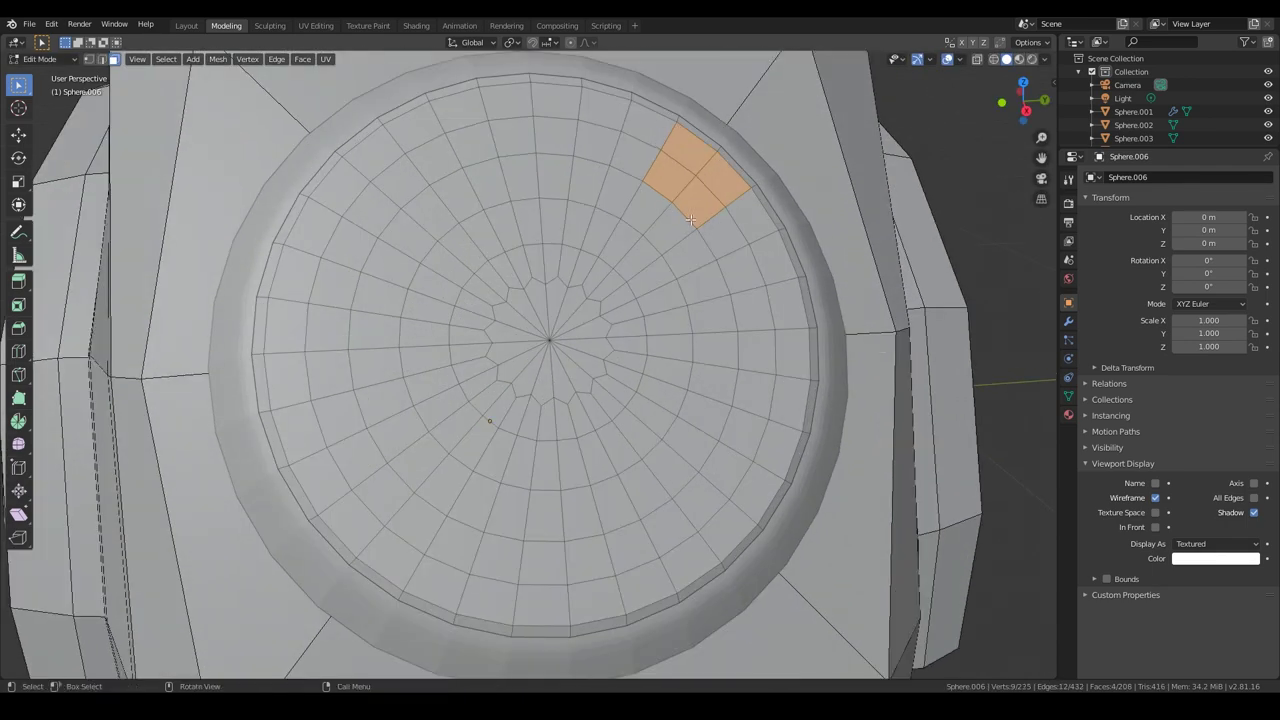
key(2)
alt+click(655, 190)
key(ctrl+z)
key(ctrl+z)
key(ctrl+z)
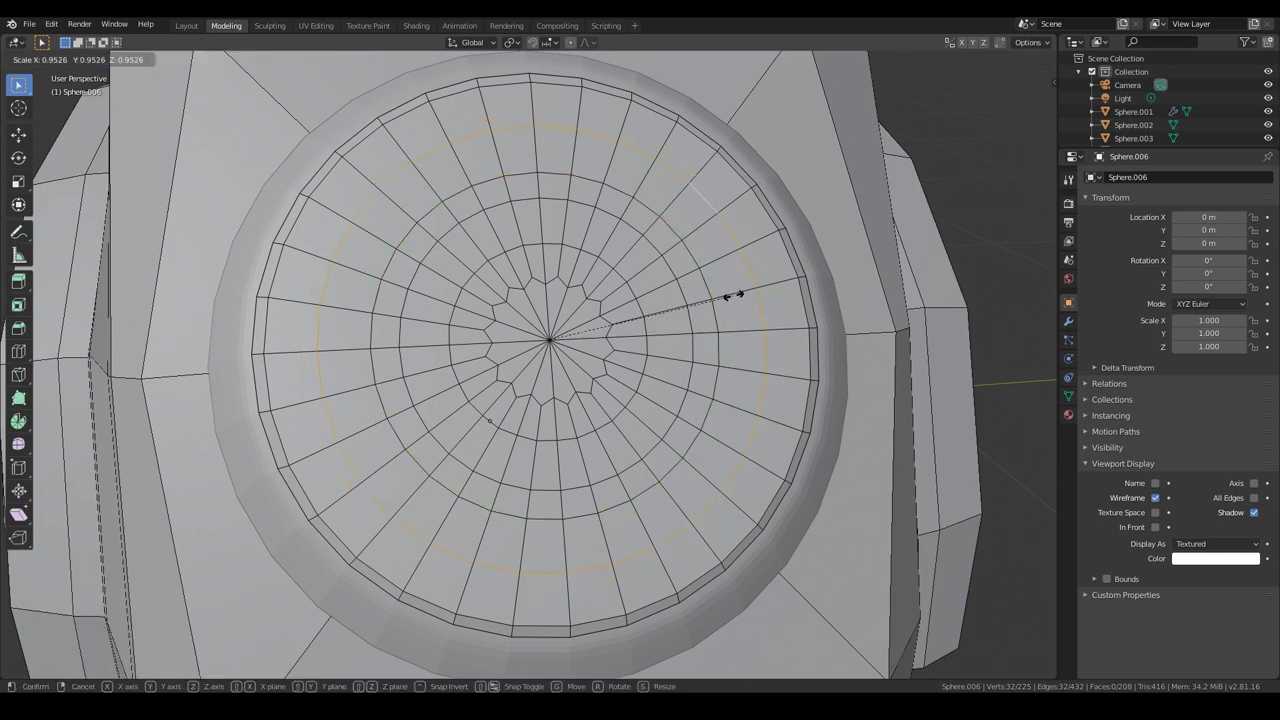
key(ctrl+z)
key(i)
click(625, 135)
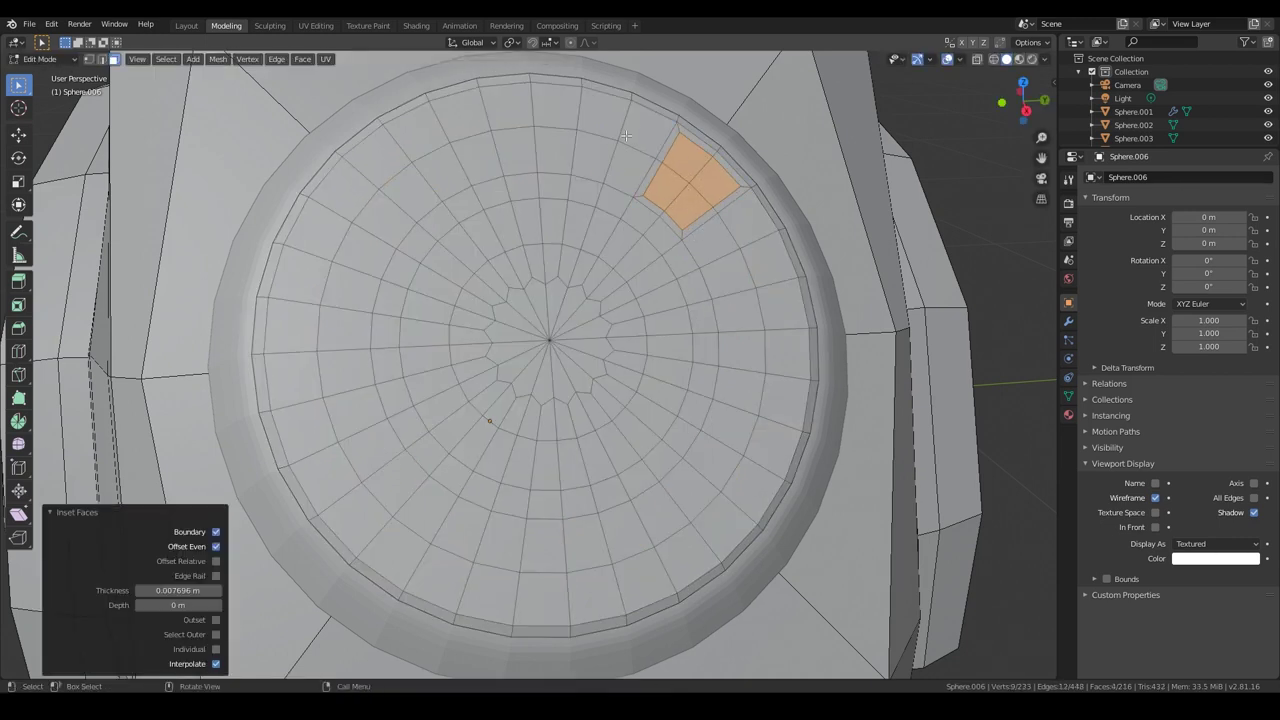
key(r)
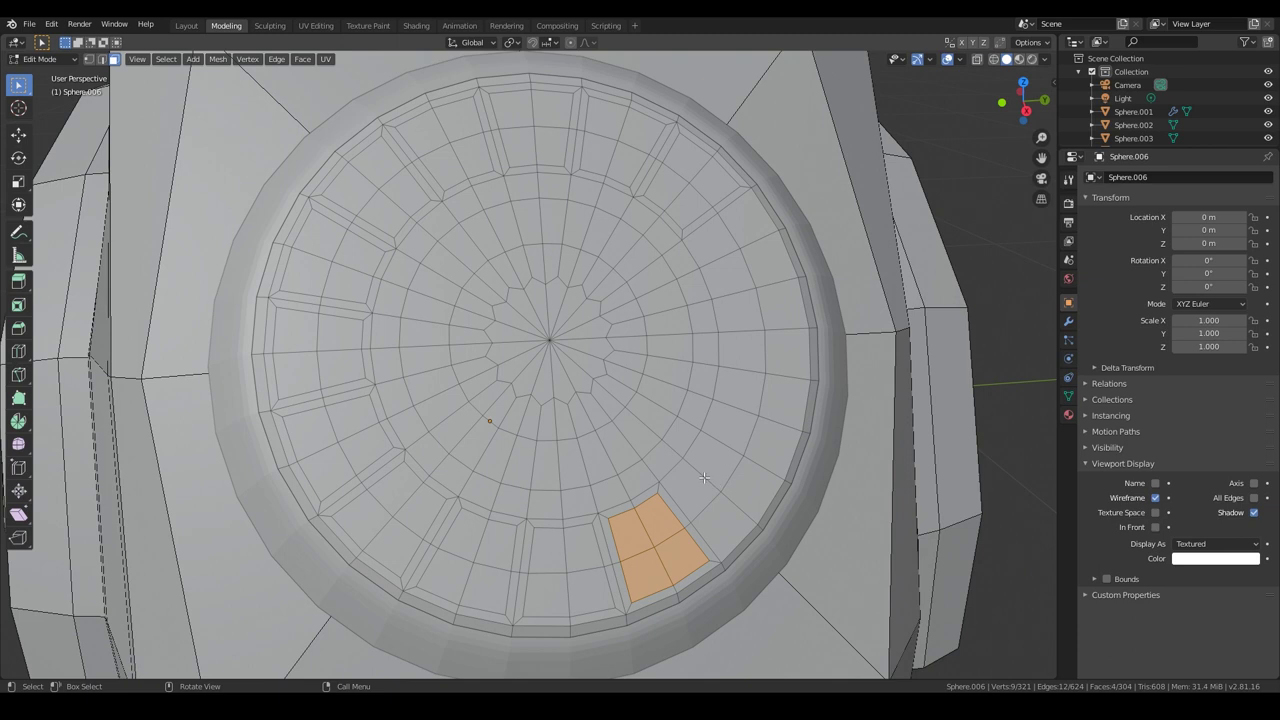
Extrude the first dial patch, round it with LoopTools Circle, and shrink it to 0.891.
key(e)
click(772, 482)
right_click(619, 148)
mouse_move(650, 183)
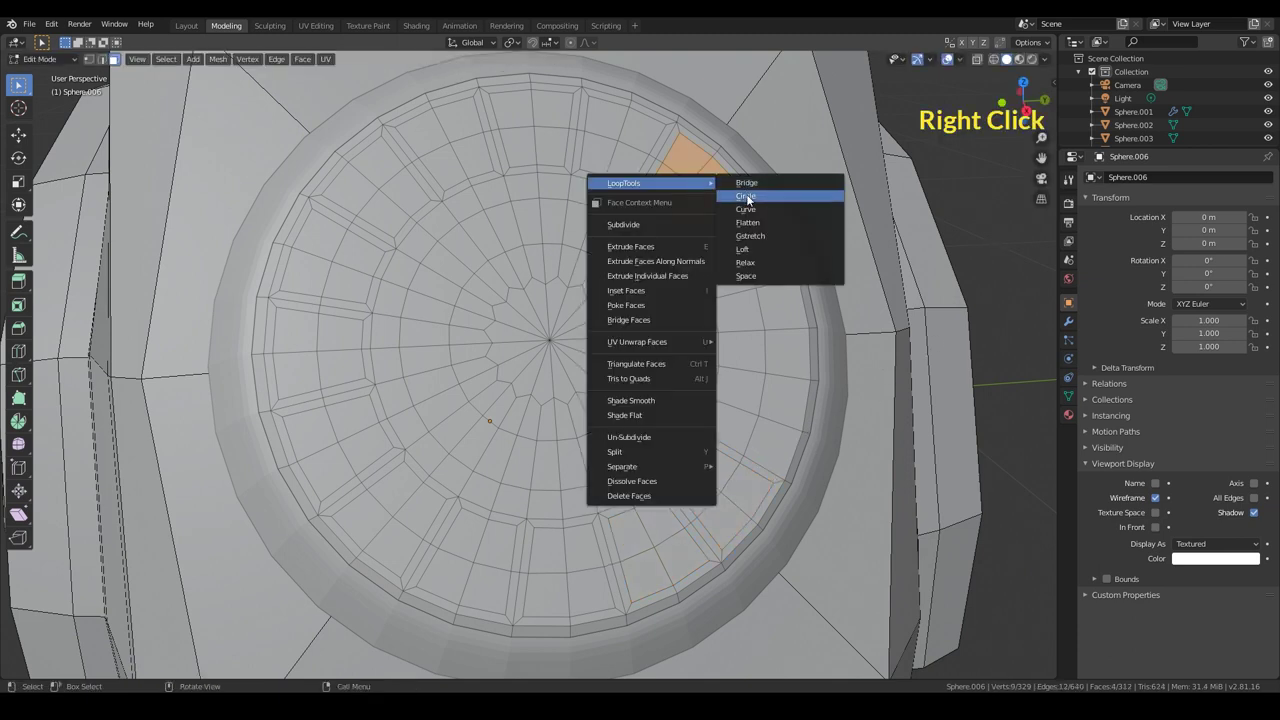
click(748, 197)
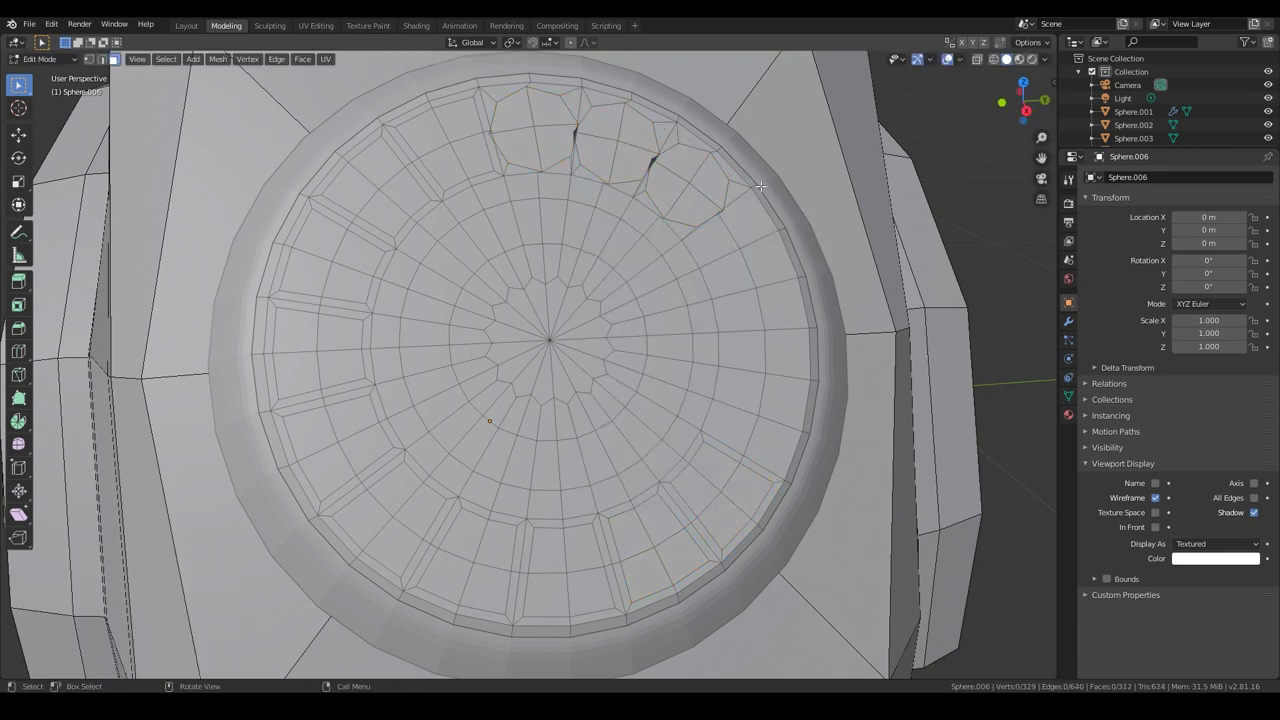
key(ctrl+z)
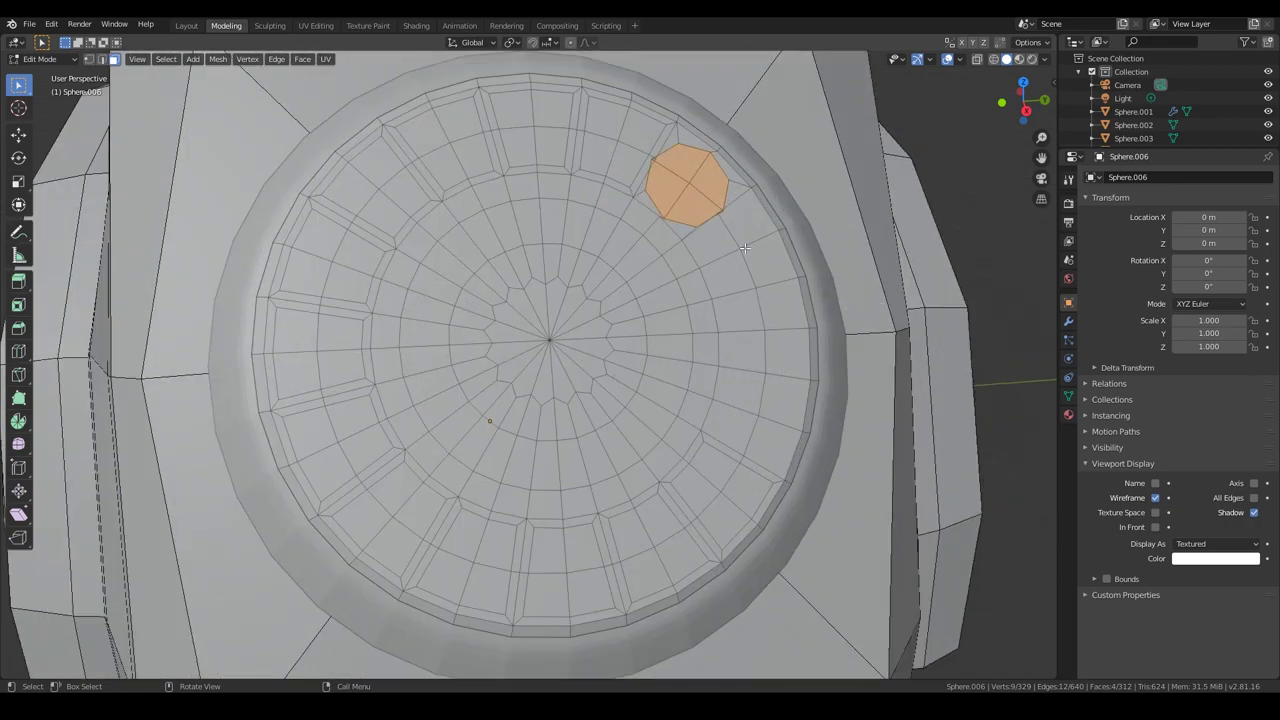
scroll(700, 314, down, 10)
scroll(700, 314, up, 6)
scroll(700, 314, up, 2)
key(s)
click(696, 320)
scroll(698, 321, down, 8)
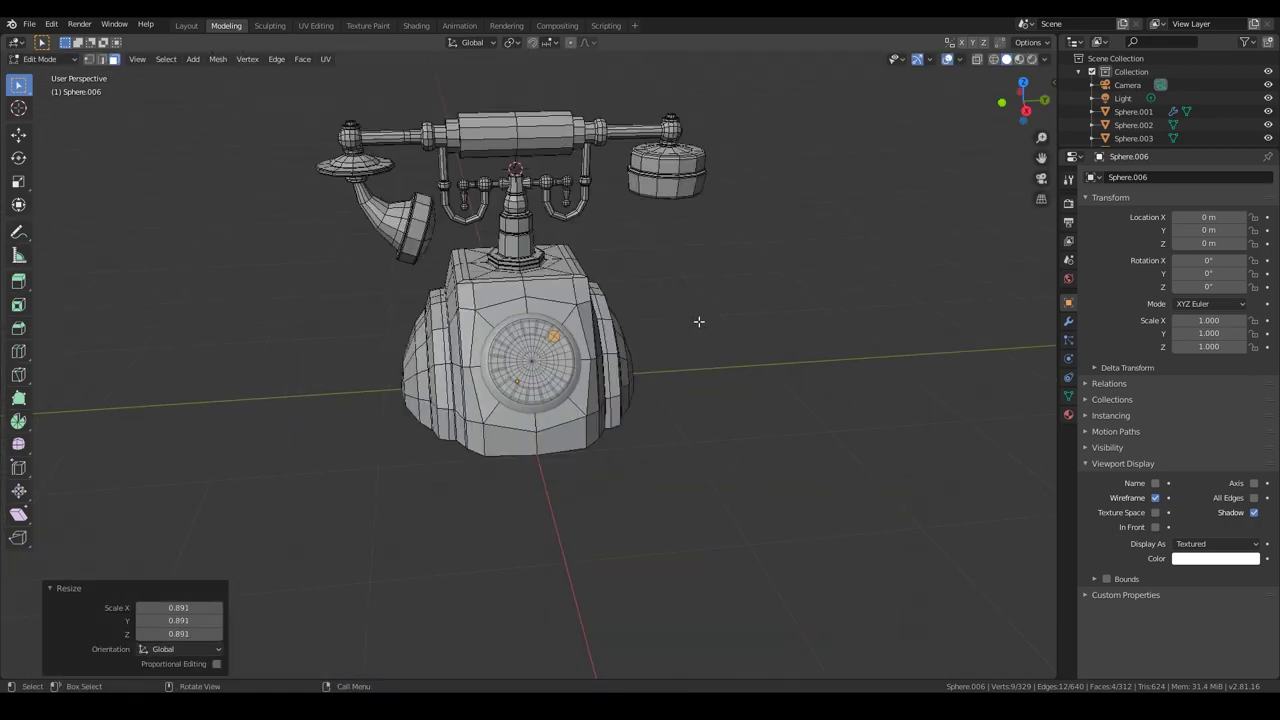
scroll(698, 321, up, 8)
Reshape the remaining patches into circles, moving and scaling each octagon into place around the rim.
click(565, 255)
key(ctrl+z)
right_click(643, 300)
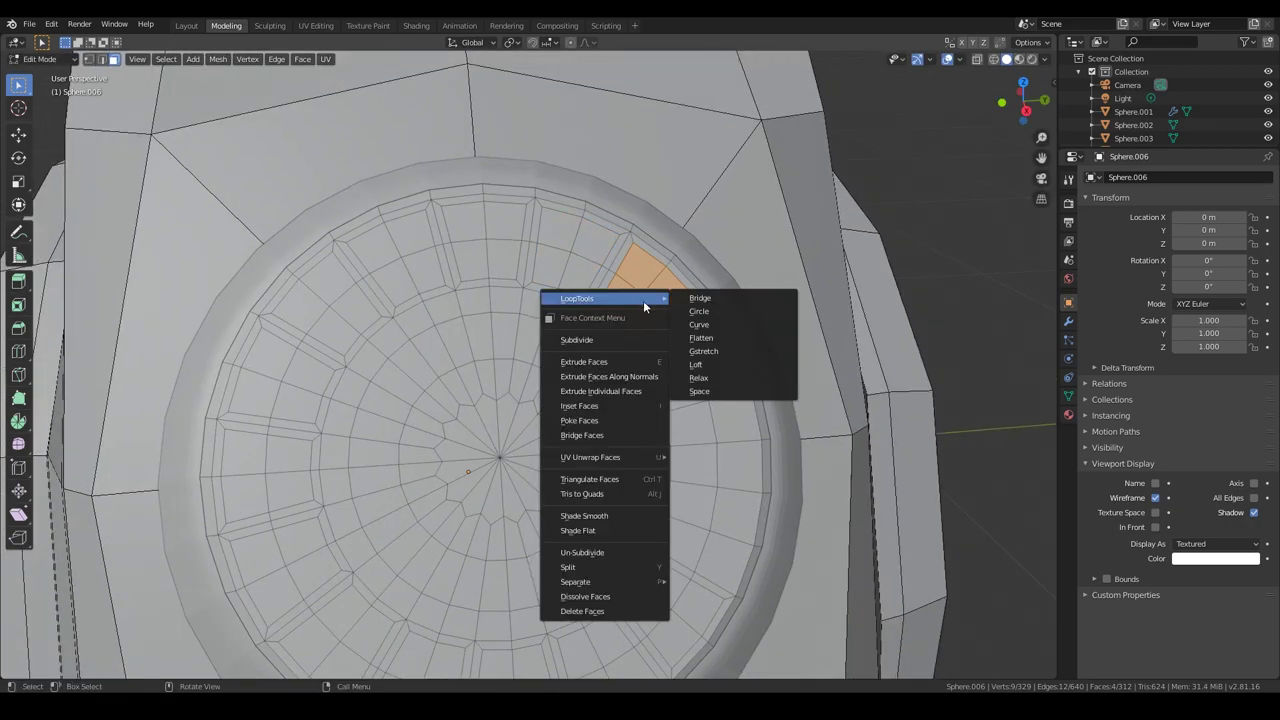
key(g)
click(498, 244)
middle_drag(265, 463, 347, 313)
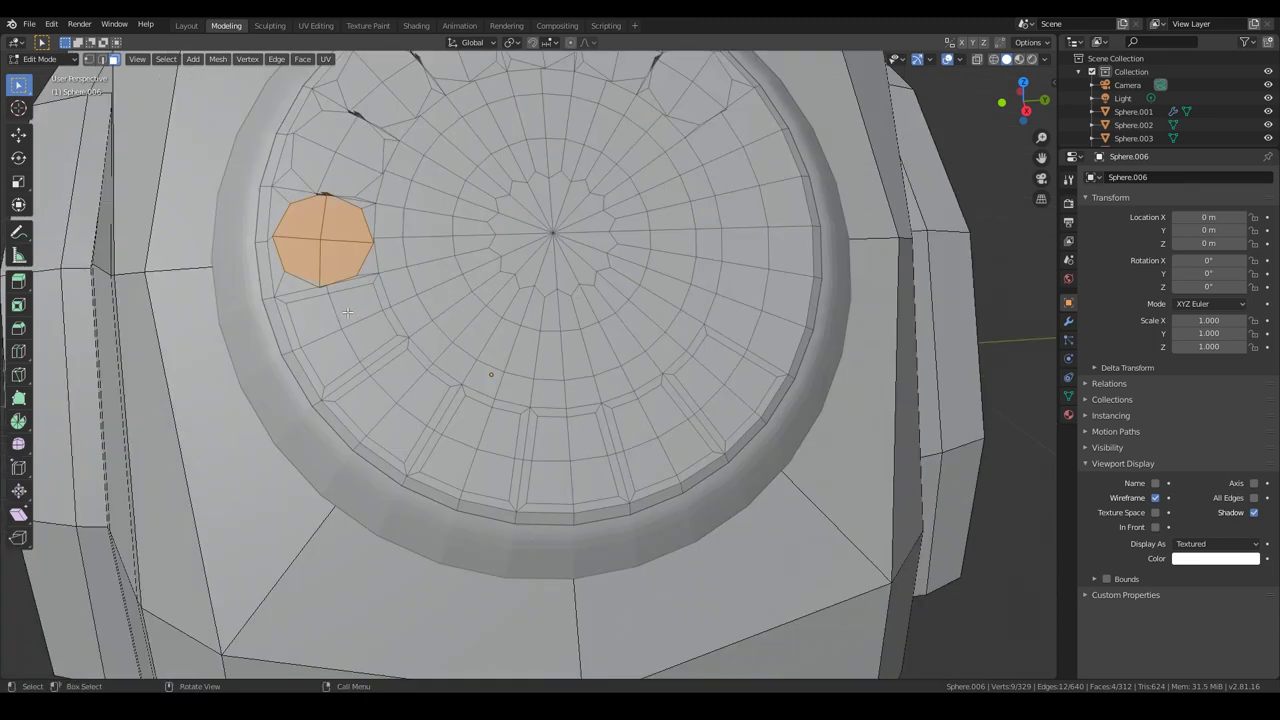
key(g)
click(647, 442)
middle_drag(722, 390, 660, 340)
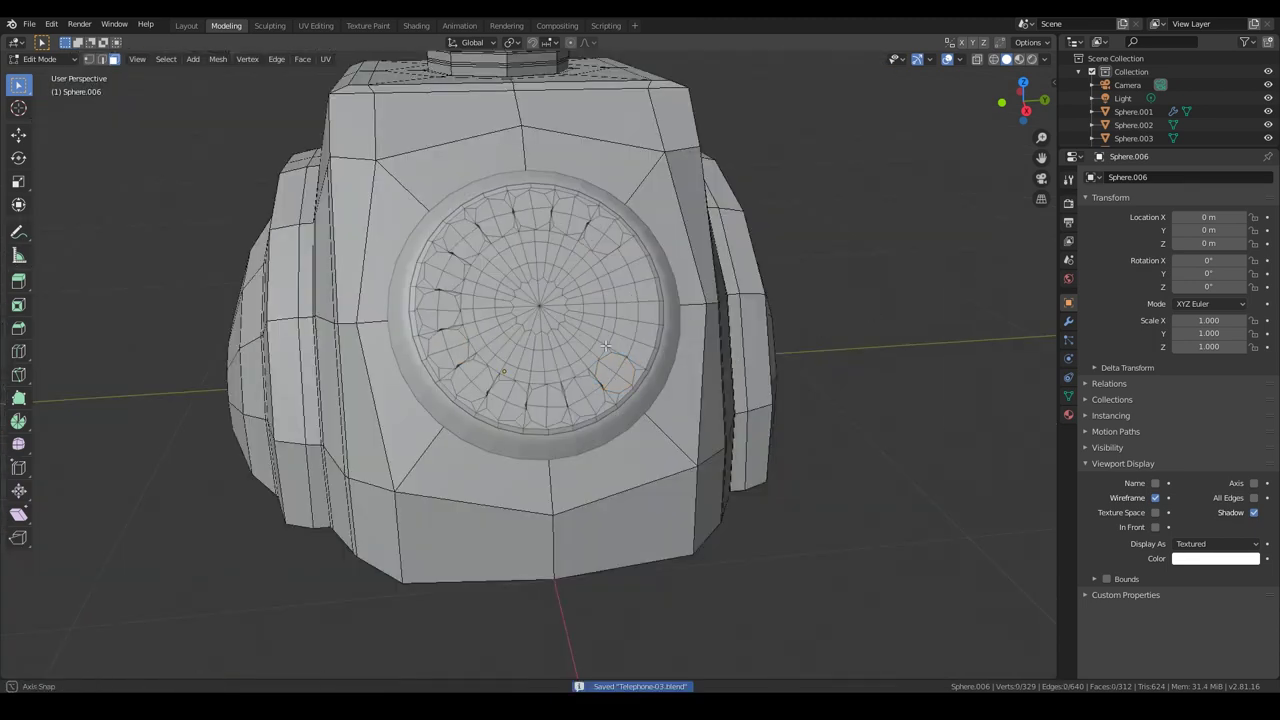
scroll(645, 368, up, 3)
key(s)
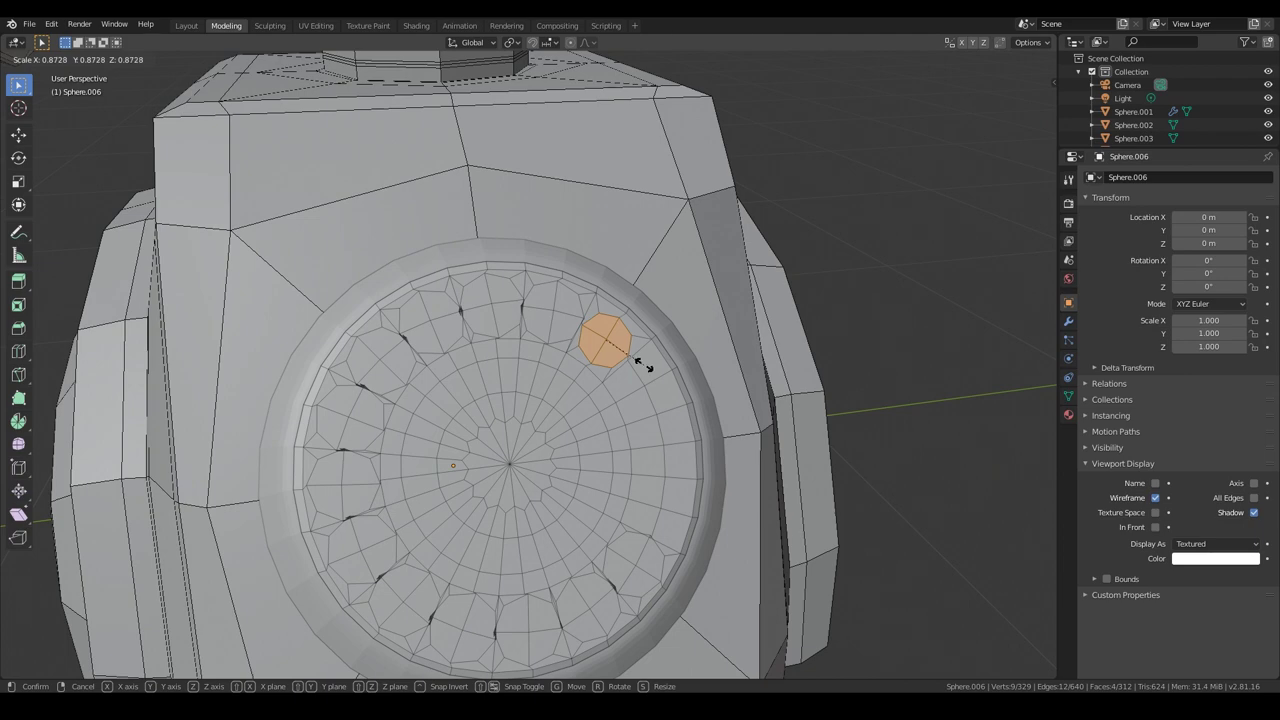
click(640, 362)
scroll(557, 306, up, 2)
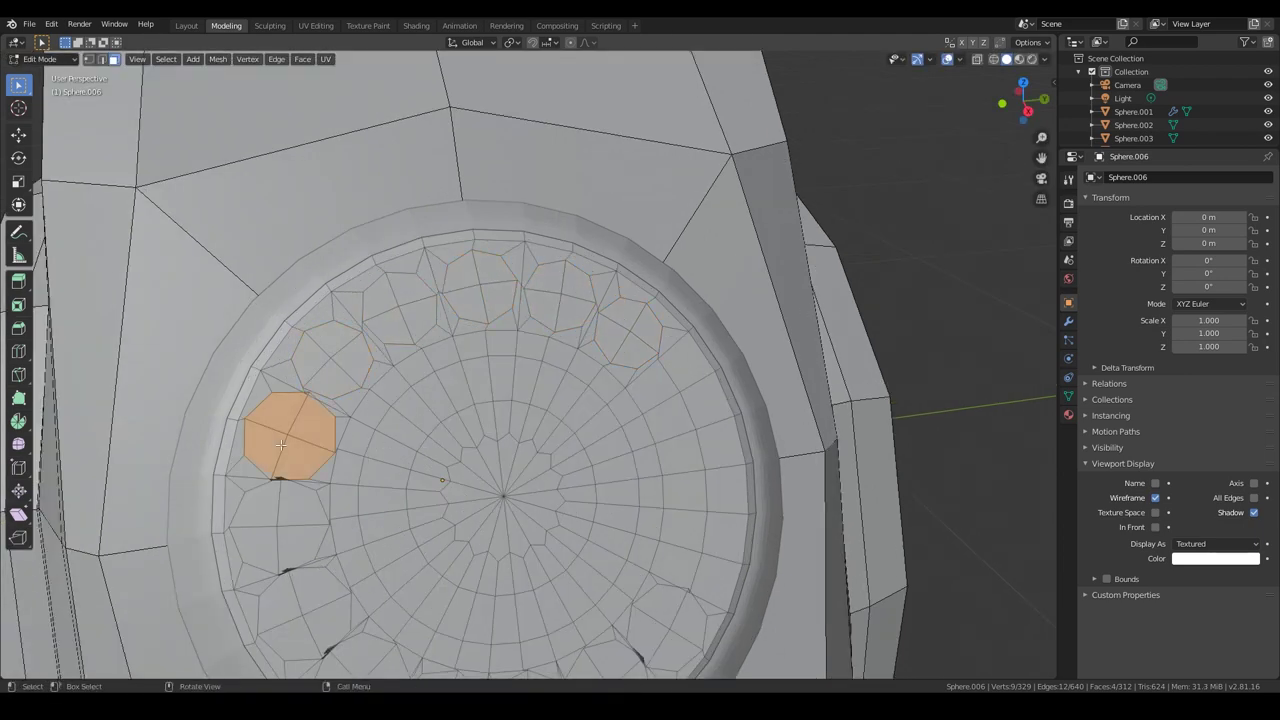
Deselect the octagons and save the file as Telephone-03.blend.
middle_drag(281, 445, 438, 326)
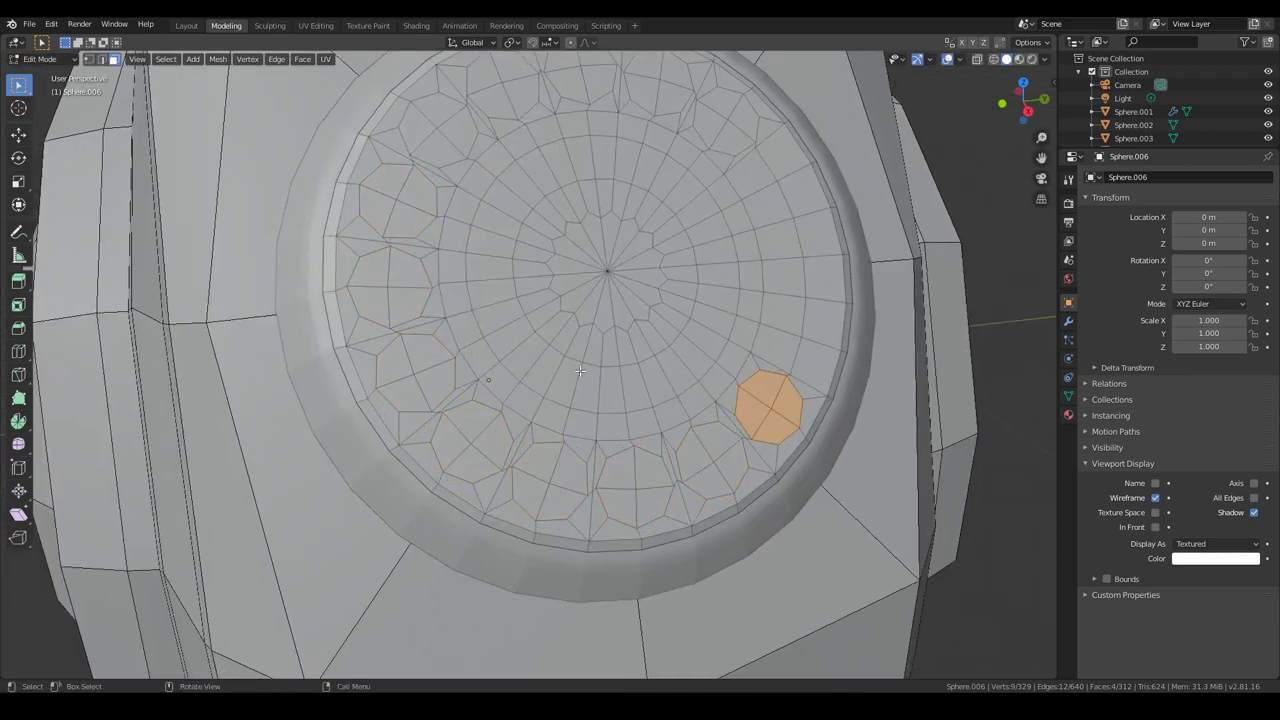
key(alt+a)
key(ctrl+s)
scroll(580, 370, down, 4)
middle_drag(580, 370, 582, 221)
scroll(582, 221, up, 4)
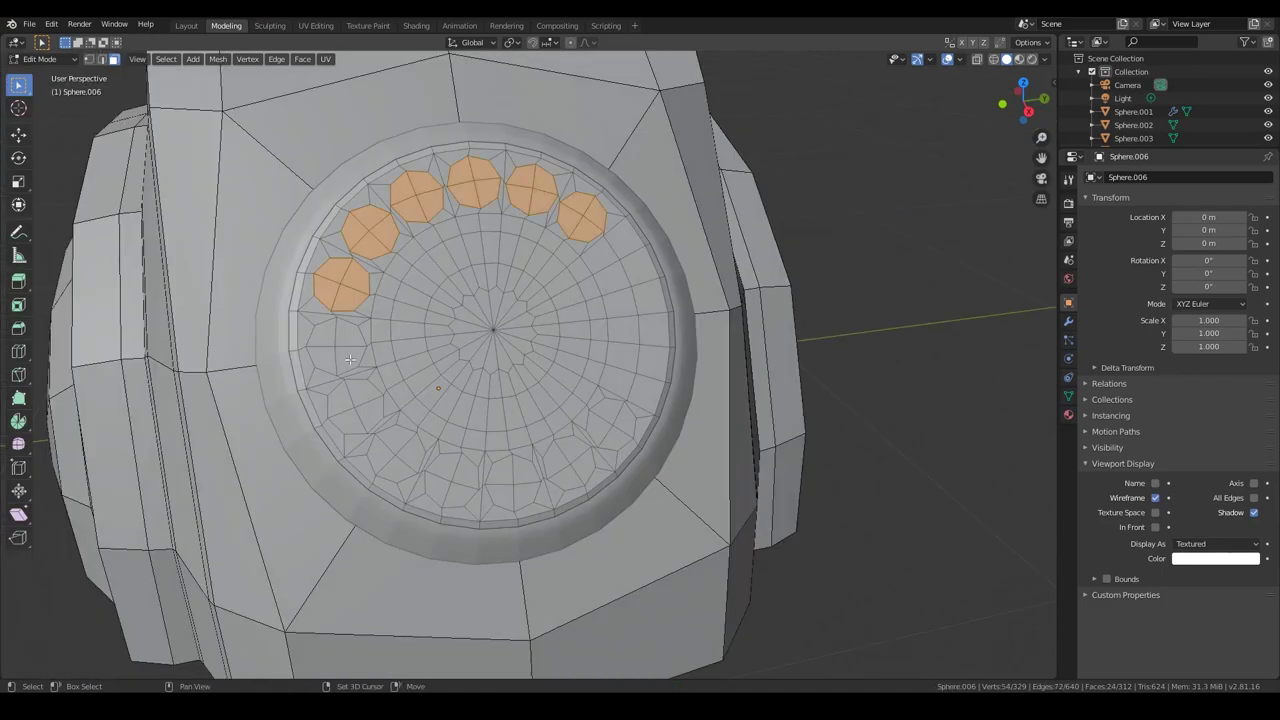
middle_drag(610, 431, 626, 342)
Extrude the octagonal finger holes inward with Extrude Faces Along Normals.
key(alt+e)
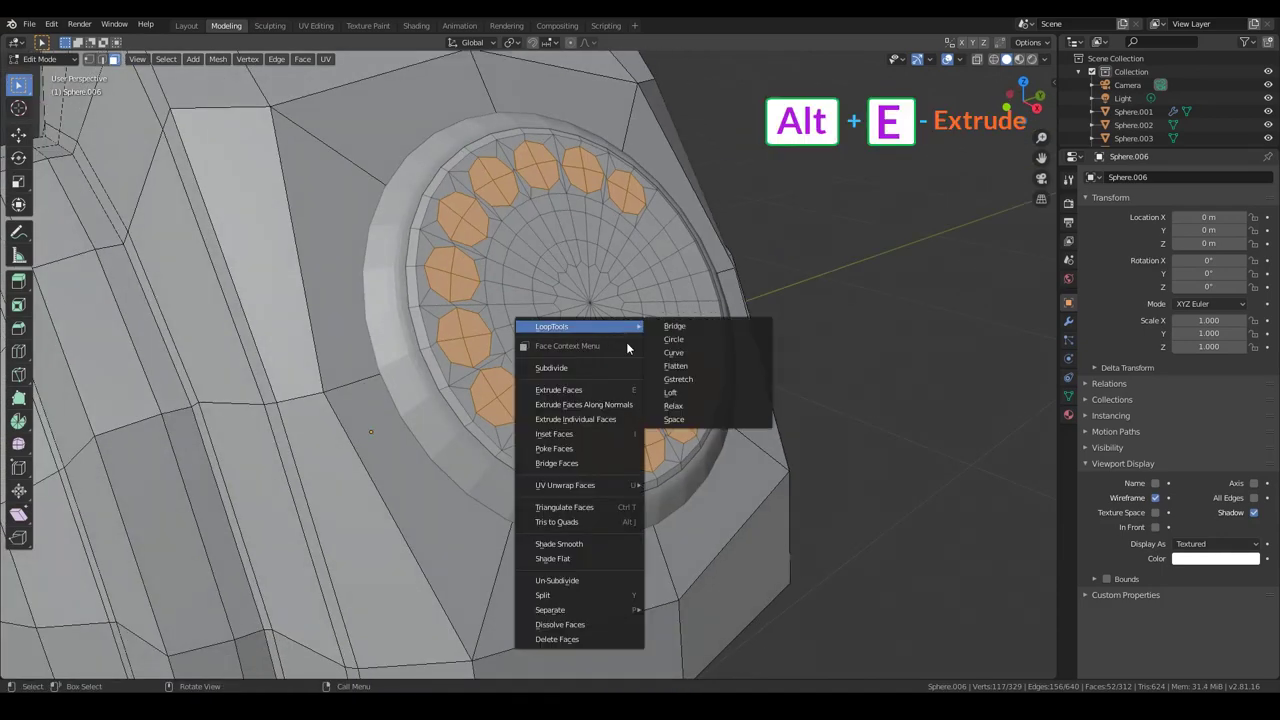
click(645, 357)
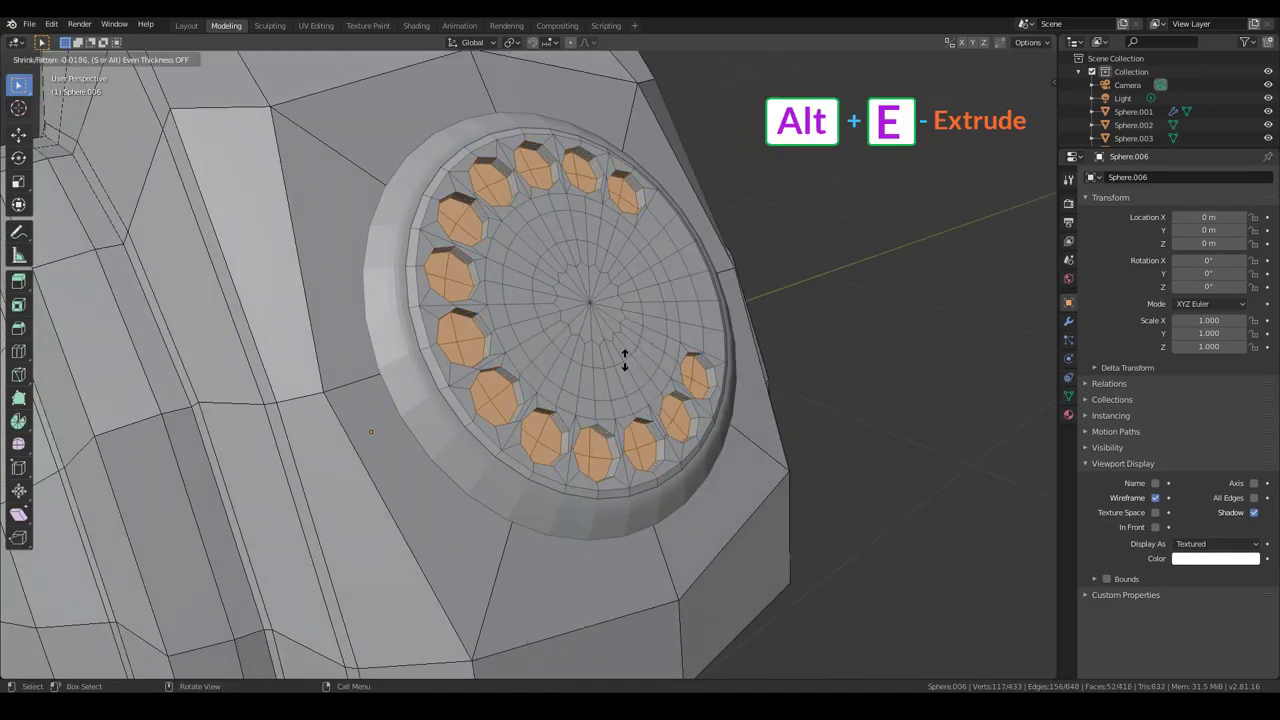
click(623, 432)
key(alt+a)
scroll(857, 357, down, 4)
middle_drag(857, 357, 803, 363)
scroll(803, 363, up, 4)
mouse_move(630, 335)
middle_down()
mouse_move(837, 329)
mouse_move(744, 406)
middle_up()
Push the hole faces 0.00713 m deeper with Alt+S and return to Object Mode.
key(ctrl+z)
scroll(744, 406, up, 2)
key(alt+s)
click(744, 406)
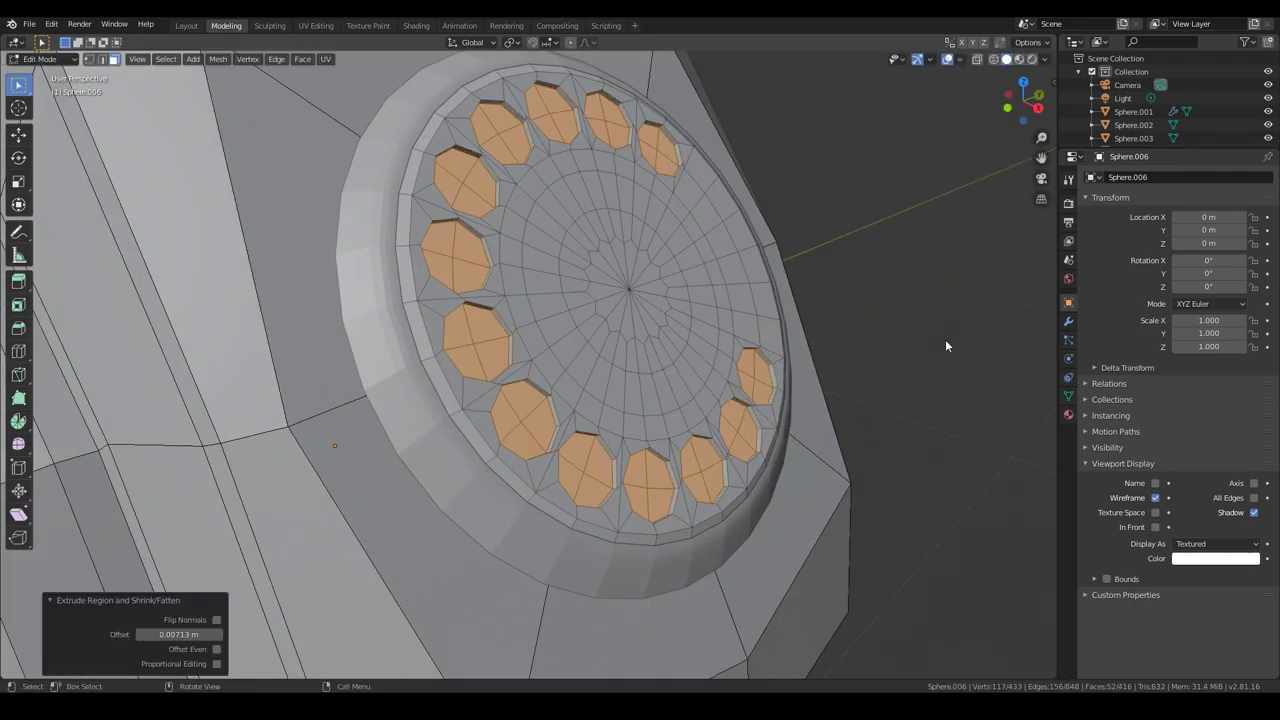
key(Tab)
scroll(945, 339, down, 3)
middle_drag(945, 339, 1000, 300)
scroll(1000, 300, up, 3)
Add a Subdivision Surface modifier at level 2 to the dial and save Telephone-03.blend.
click(1068, 320)
click(1180, 177)
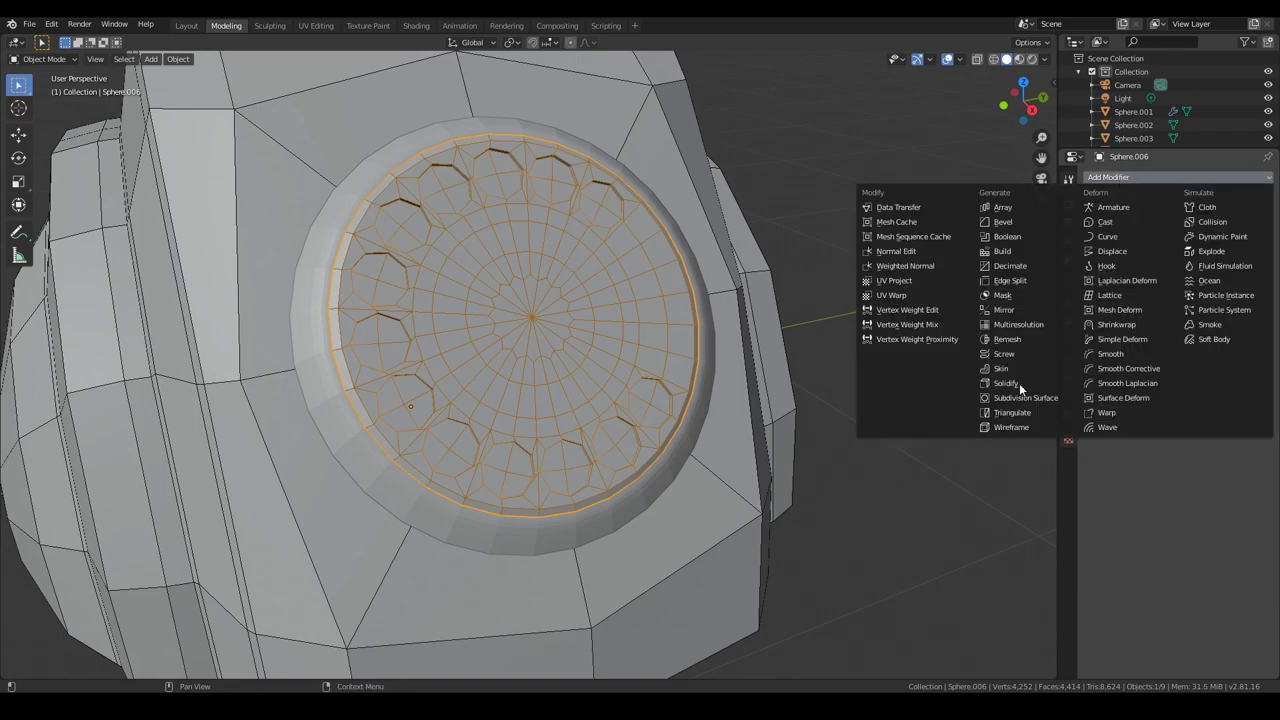
click(1019, 383)
key(ctrl+2)
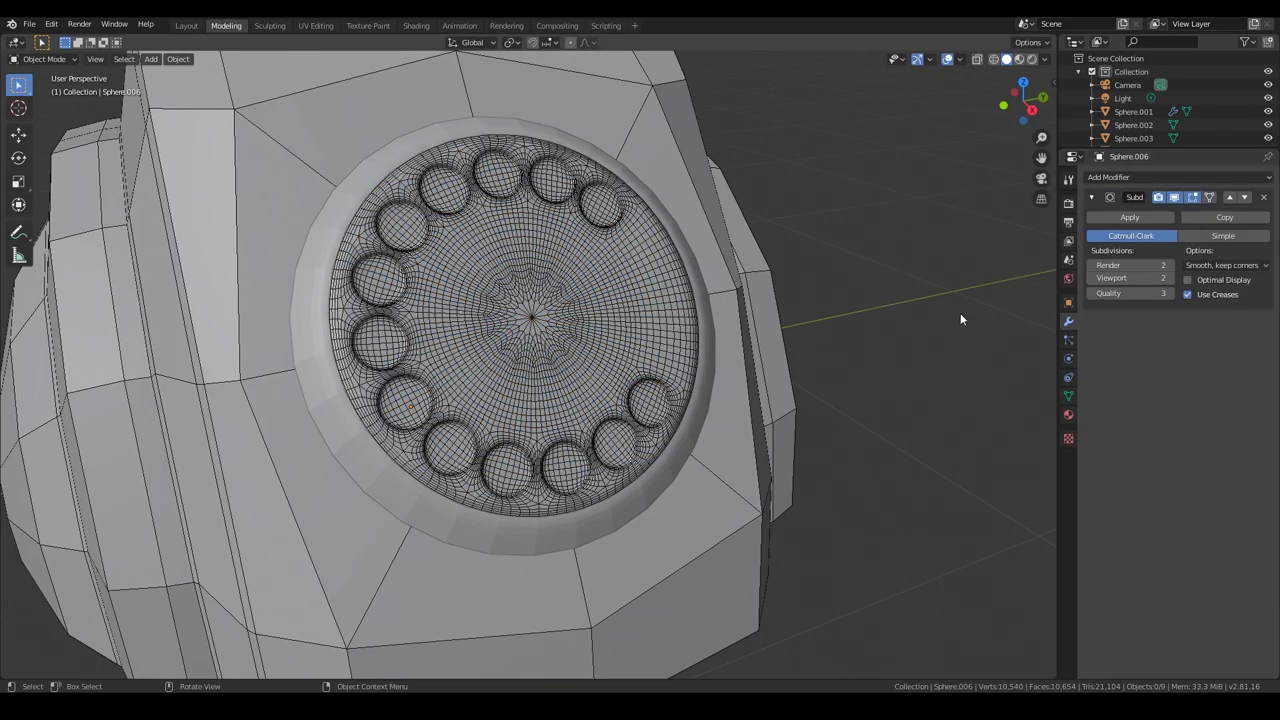
key(ctrl+z)
scroll(898, 400, down, 3)
key(ctrl+s)
scroll(473, 388, up, 3)
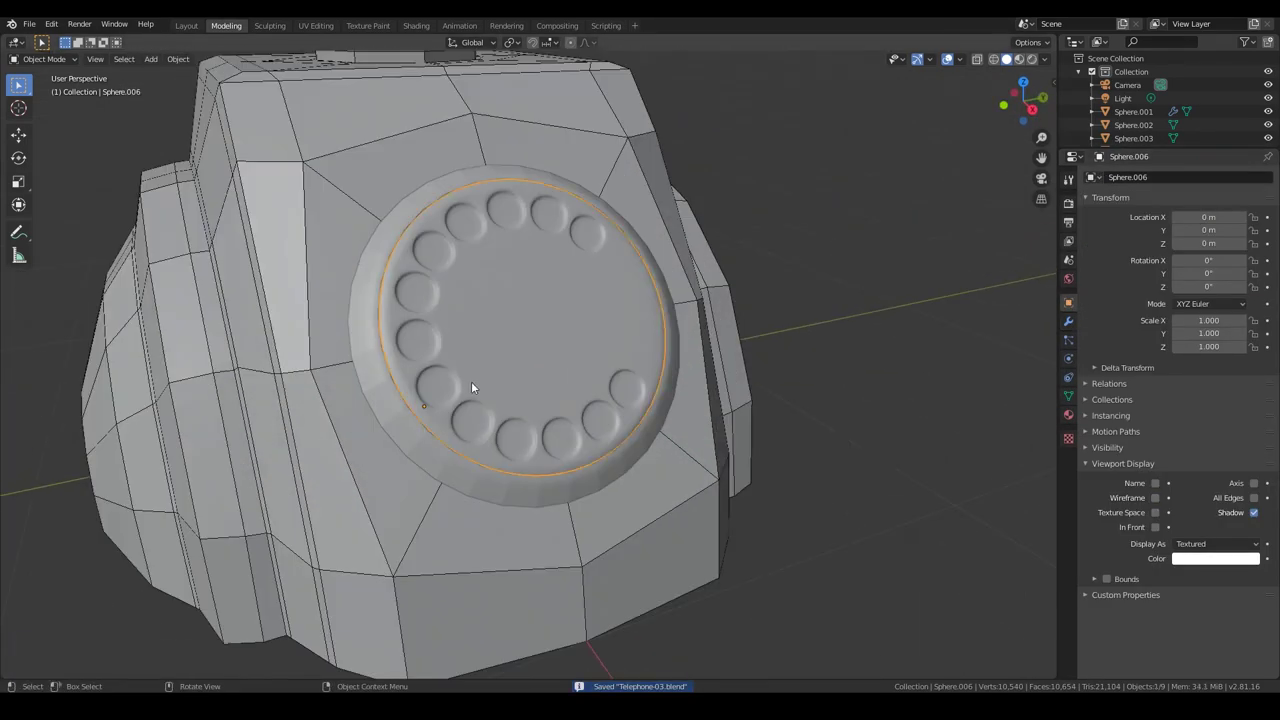
Select the outer faces of the ring around the dial and begin scaling them.
click(471, 385)
click(566, 483)
click(486, 476)
key(s)
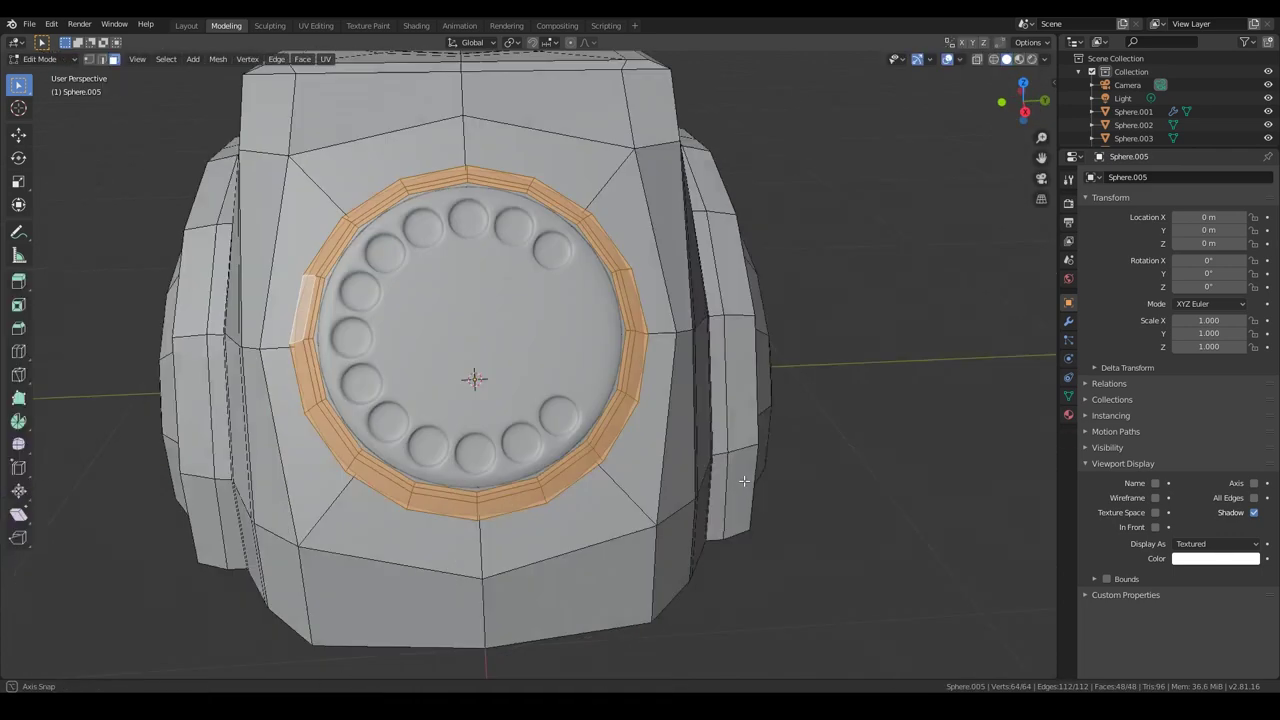
Leave Edit Mode, select the ring Sphere.005, and scale it up to 1.053.
key(Tab)
middle_drag(886, 463, 563, 391)
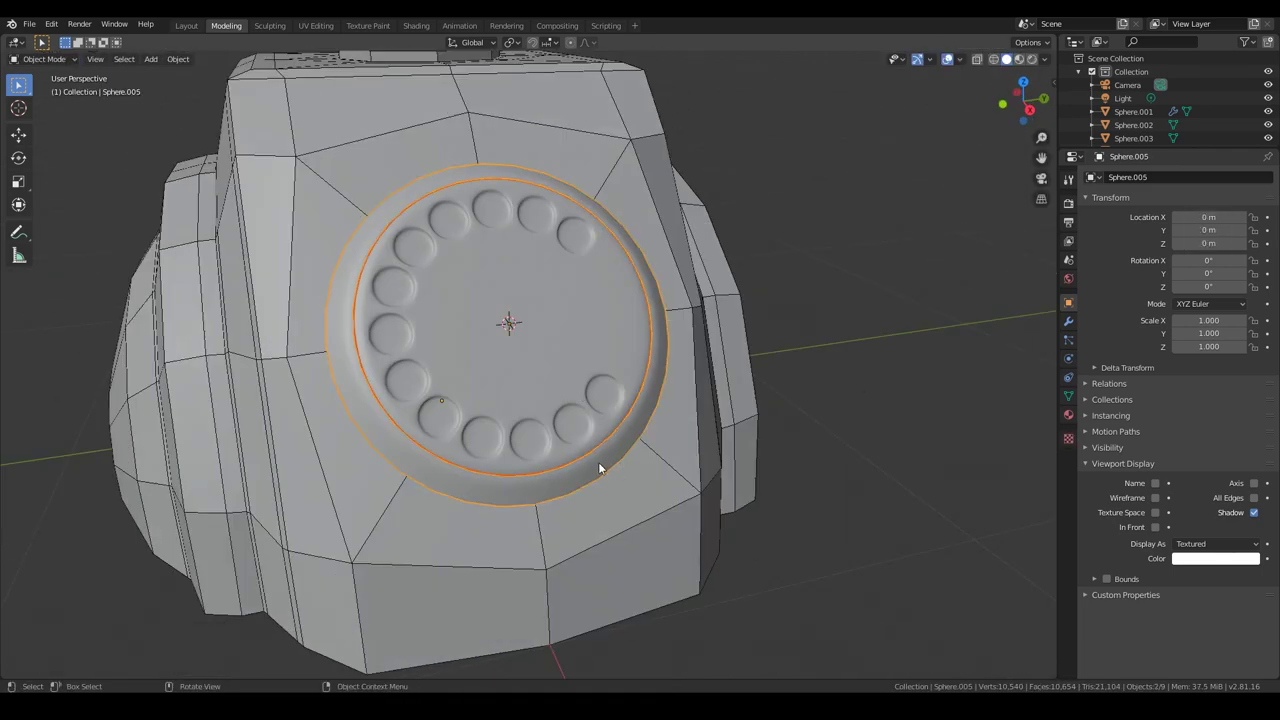
click(598, 467)
key(s)
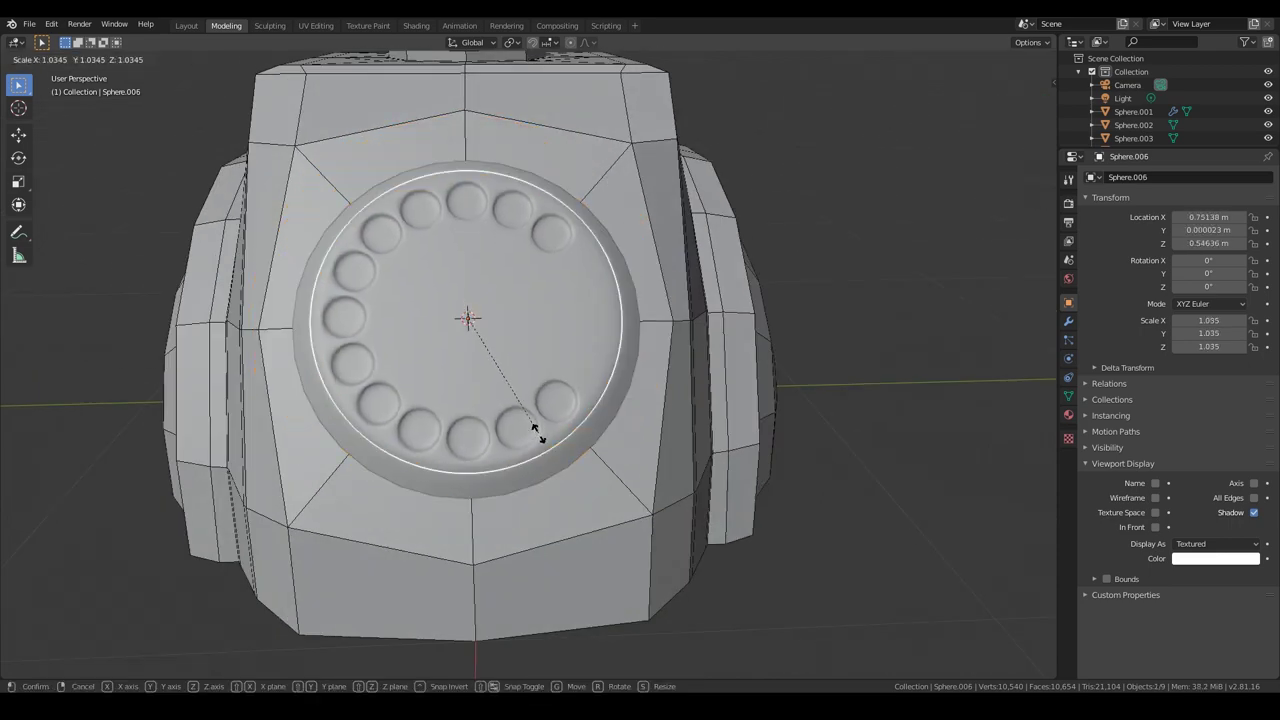
key(Escape)
mouse_move(543, 486)
middle_down()
mouse_move(591, 418)
mouse_move(569, 489)
middle_up()
key(alt+a)
click(569, 489)
key(s)
click(578, 508)
Enlarge the ring further to 1.064 and move it into place from the side view.
mouse_move(861, 498)
middle_down()
mouse_move(635, 449)
mouse_move(675, 433)
middle_up()
click(624, 455)
key(s)
click(638, 444)
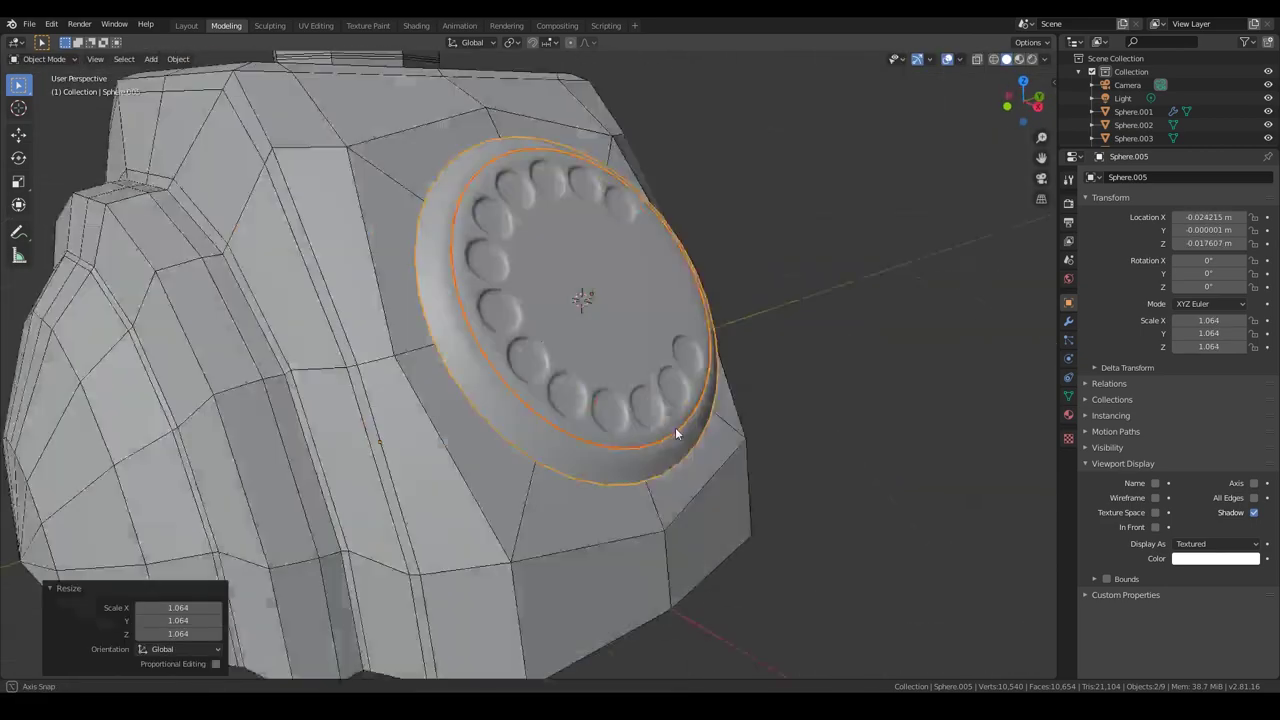
key(KP_1)
key(g)
click(691, 370)
middle_drag(691, 370, 668, 435)
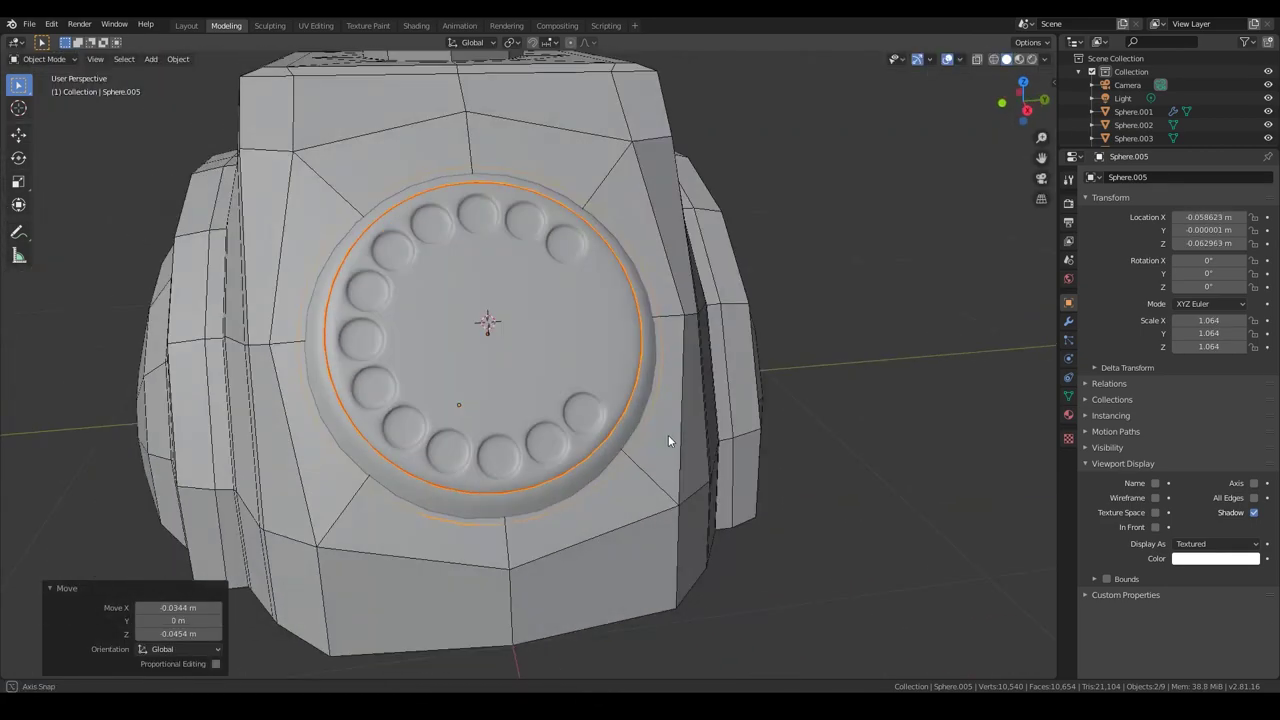
Check the ring from the front view and save Telephone-03.blend.
key(KP_1)
key(r)
right_click(829, 392)
mouse_move(829, 392)
middle_down()
mouse_move(738, 447)
mouse_move(622, 427)
mouse_move(710, 375)
mouse_move(798, 471)
mouse_move(627, 438)
mouse_move(781, 441)
mouse_move(528, 437)
mouse_move(632, 471)
mouse_move(627, 460)
middle_up()
key(ctrl+s)
Give the telephone body a Subdivision Surface modifier, smooth shading, and no wireframe overlay.
click(539, 358)
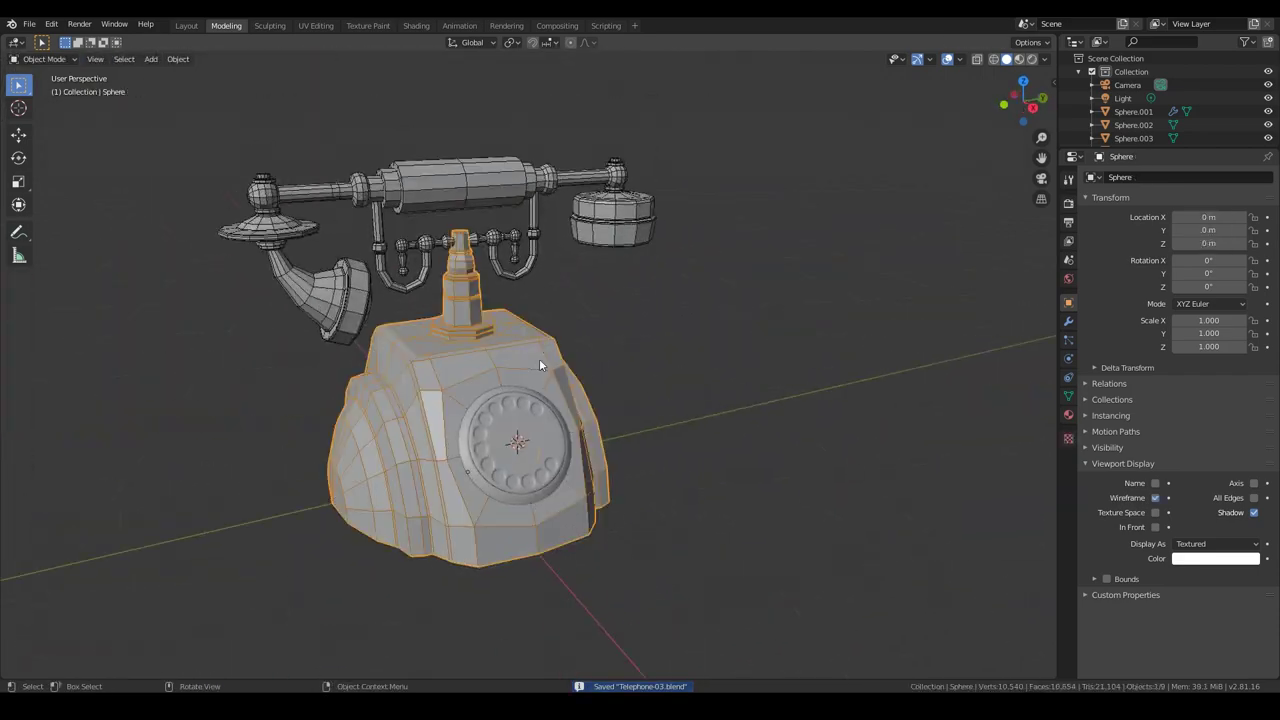
click(1068, 320)
click(1178, 177)
click(1022, 398)
right_click(437, 376)
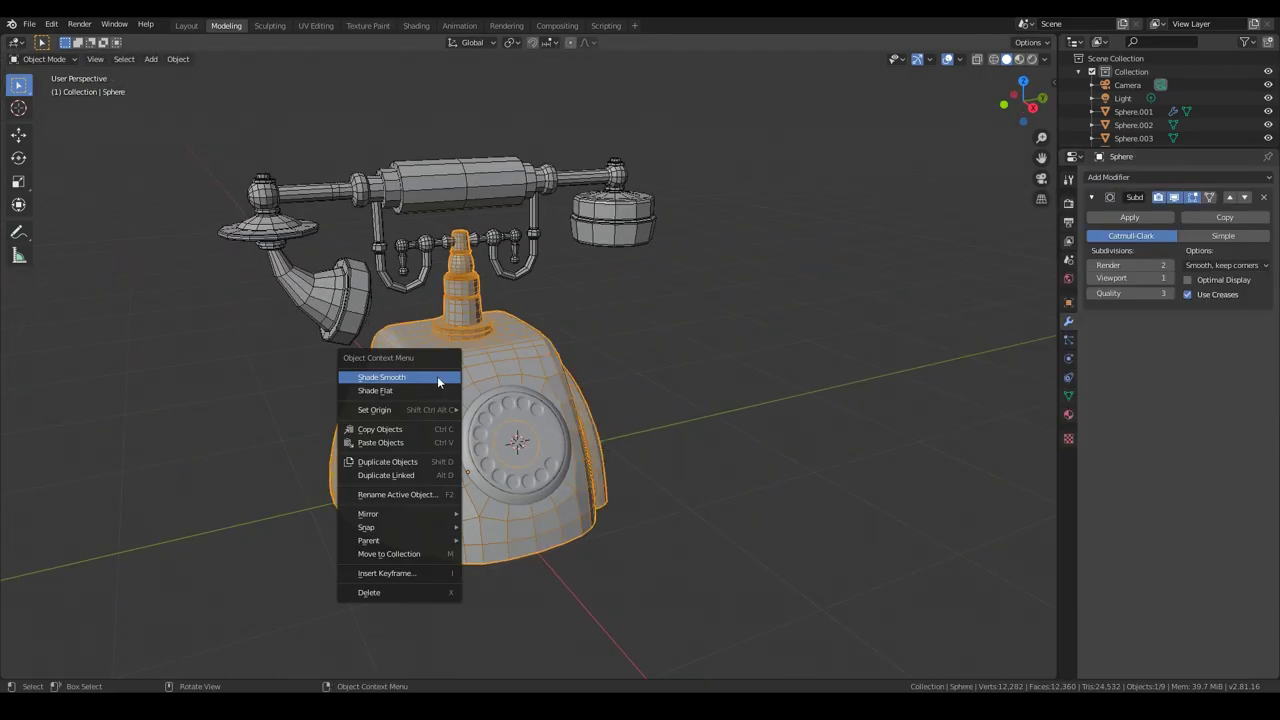
click(437, 376)
click(1068, 302)
click(1155, 497)
mouse_move(830, 506)
middle_down()
mouse_move(675, 502)
mouse_move(484, 381)
mouse_move(622, 442)
mouse_move(700, 405)
middle_up()
In Edit Mode with Right Ortho view and X-ray, box-select the right and left arch sections.
key(Tab)
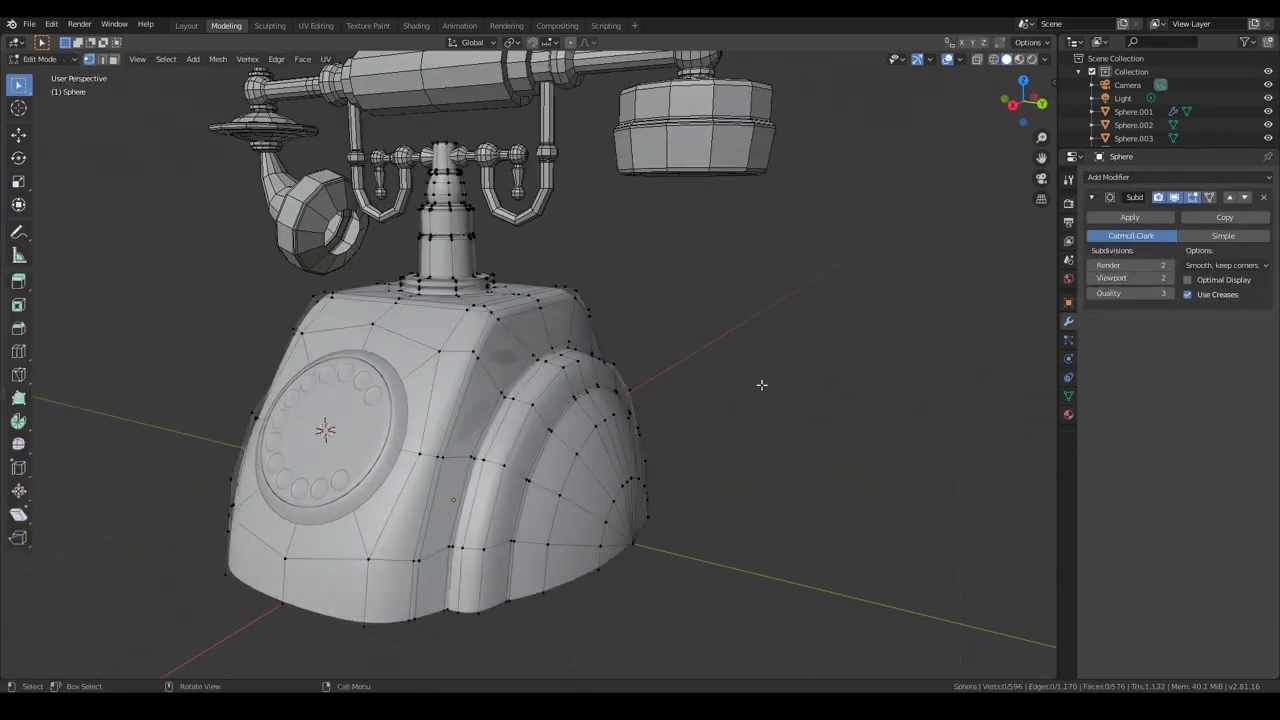
scroll(560, 455, up, 5)
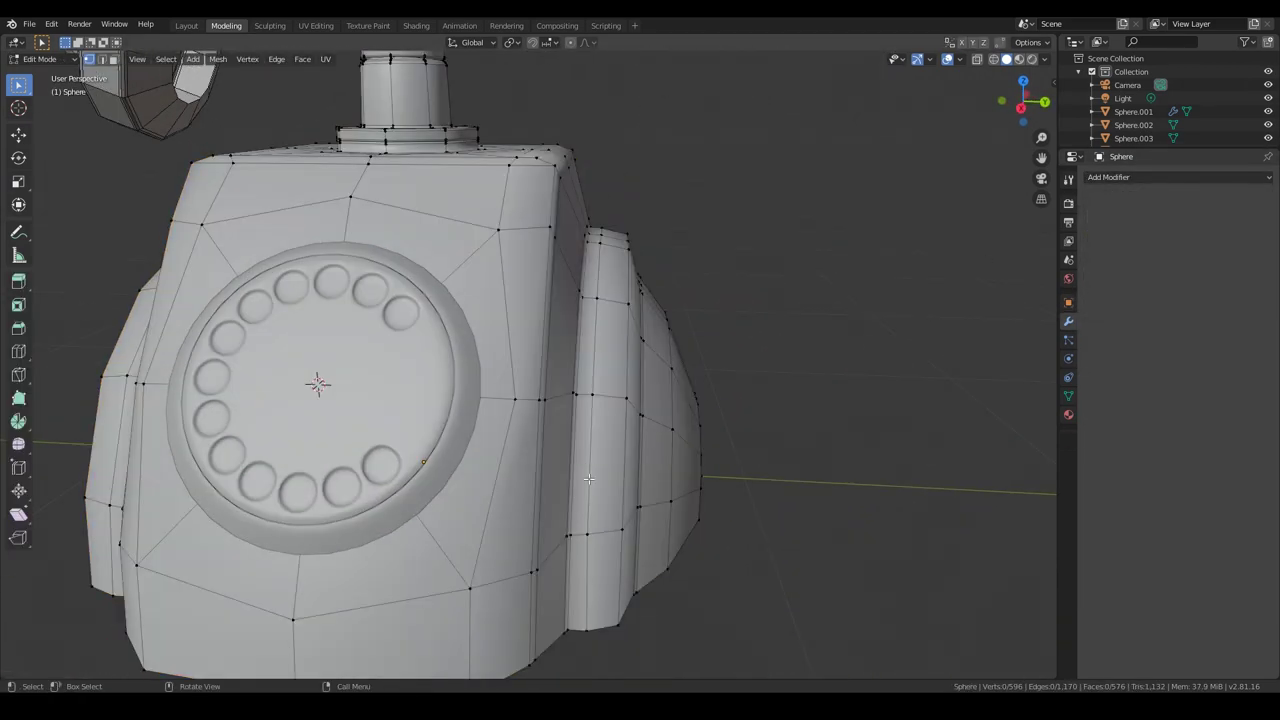
key(alt+z)
key(KP_3)
drag(807, 139, 584, 600)
shift+drag(48, 184, 225, 576)
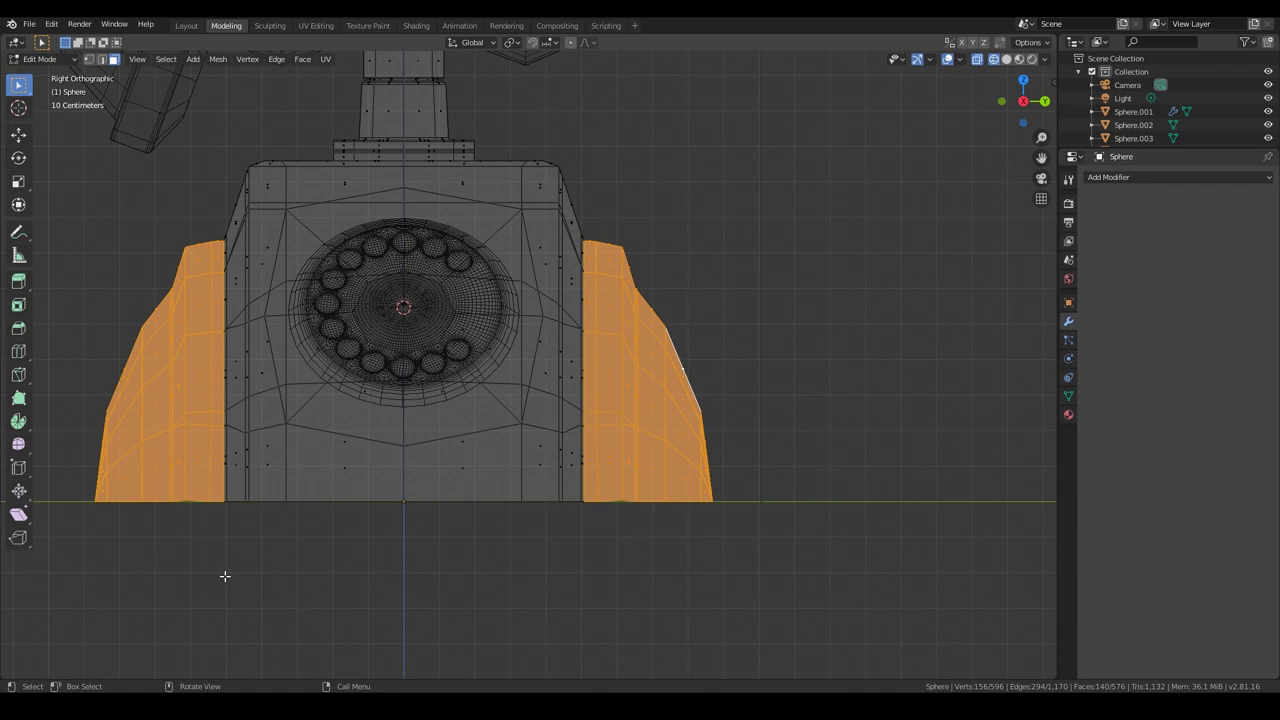
Delete the pole vertex at the bottom of the side arch, leaving a hole.
key(alt+a)
key(shift+z)
mouse_move(651, 438)
middle_down()
mouse_move(609, 494)
mouse_move(803, 523)
middle_up()
scroll(657, 490, up, 4)
middle_drag(657, 490, 632, 447)
key(1)
click(634, 489)
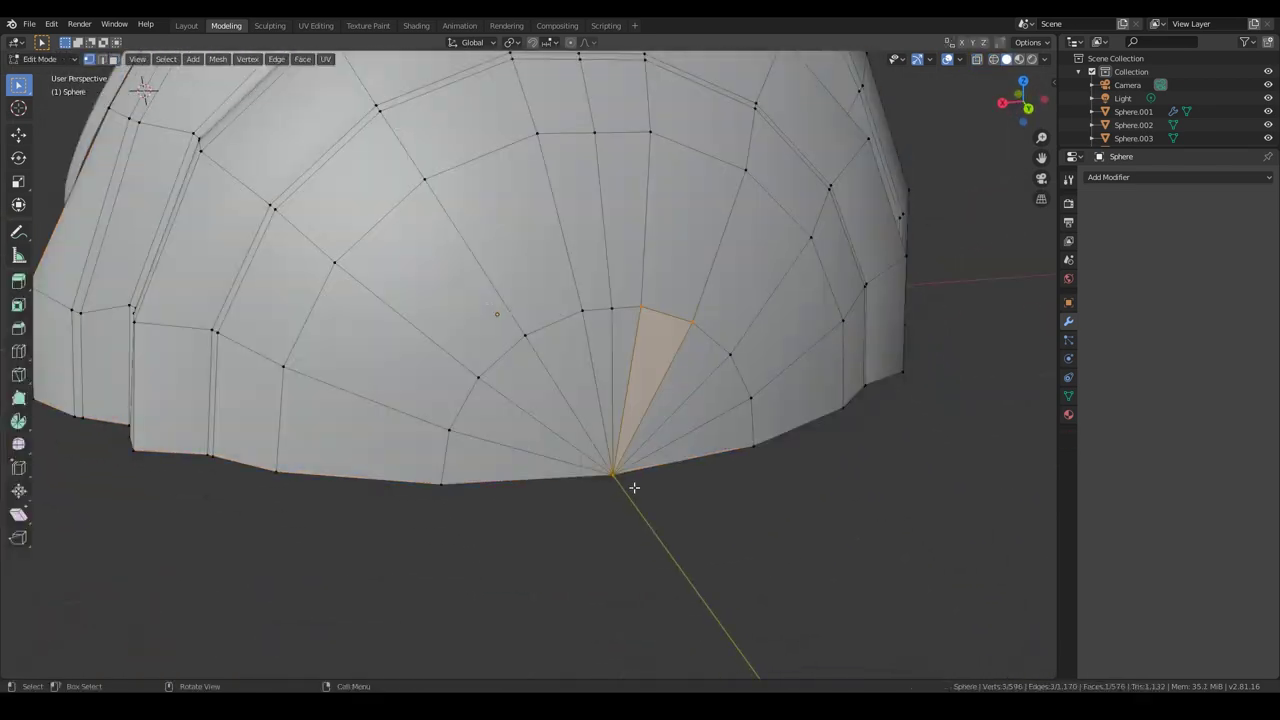
key(x)
click(598, 435)
Fill a face between two edges across the hole and add two loop cuts.
key(2)
click(463, 466)
shift+click(760, 436)
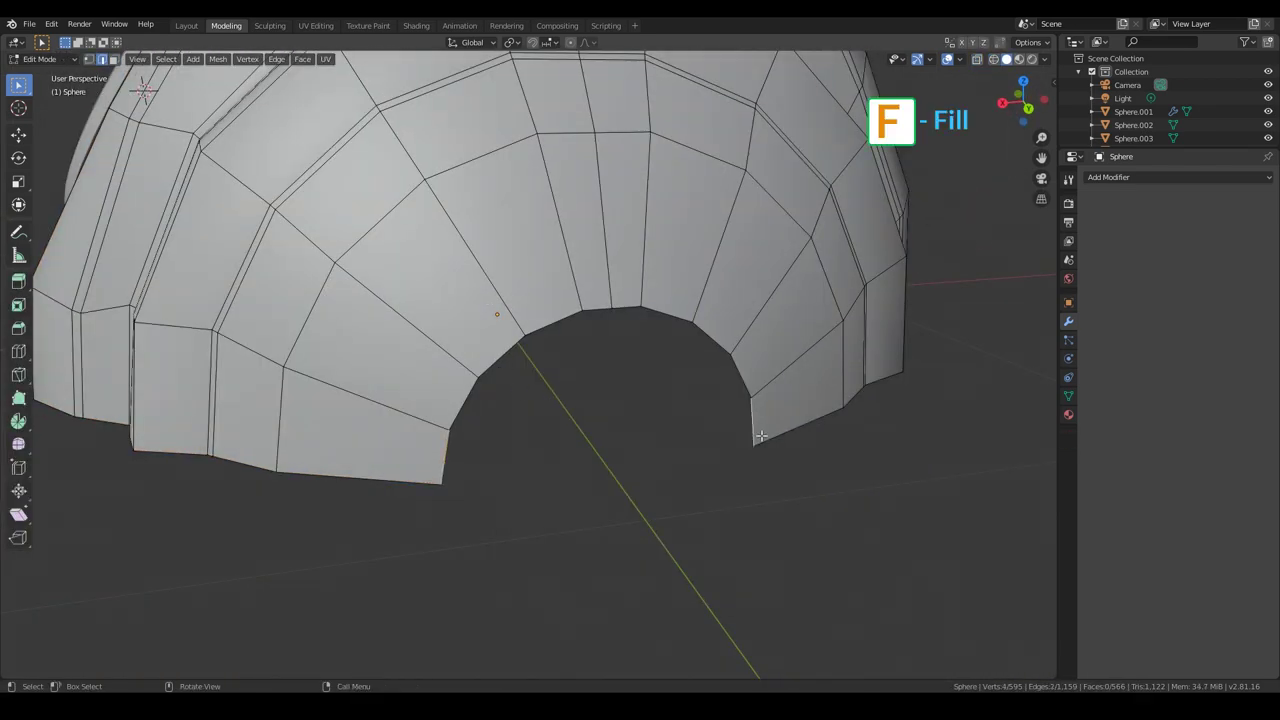
key(f)
Fill the remaining right and left parts of the hole with faces.
key(f)
key(ctrl+r)
scroll(625, 431, up, 1)
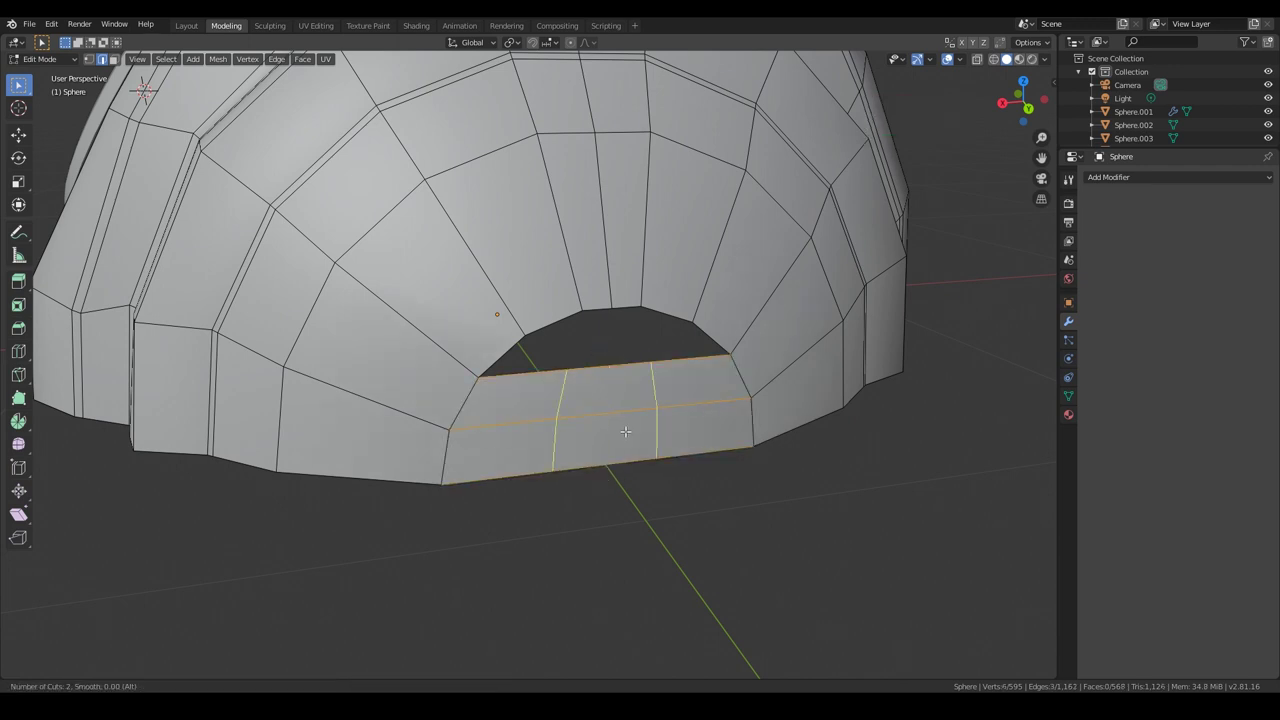
click(625, 431)
shift+click(665, 314)
key(f)
click(525, 373)
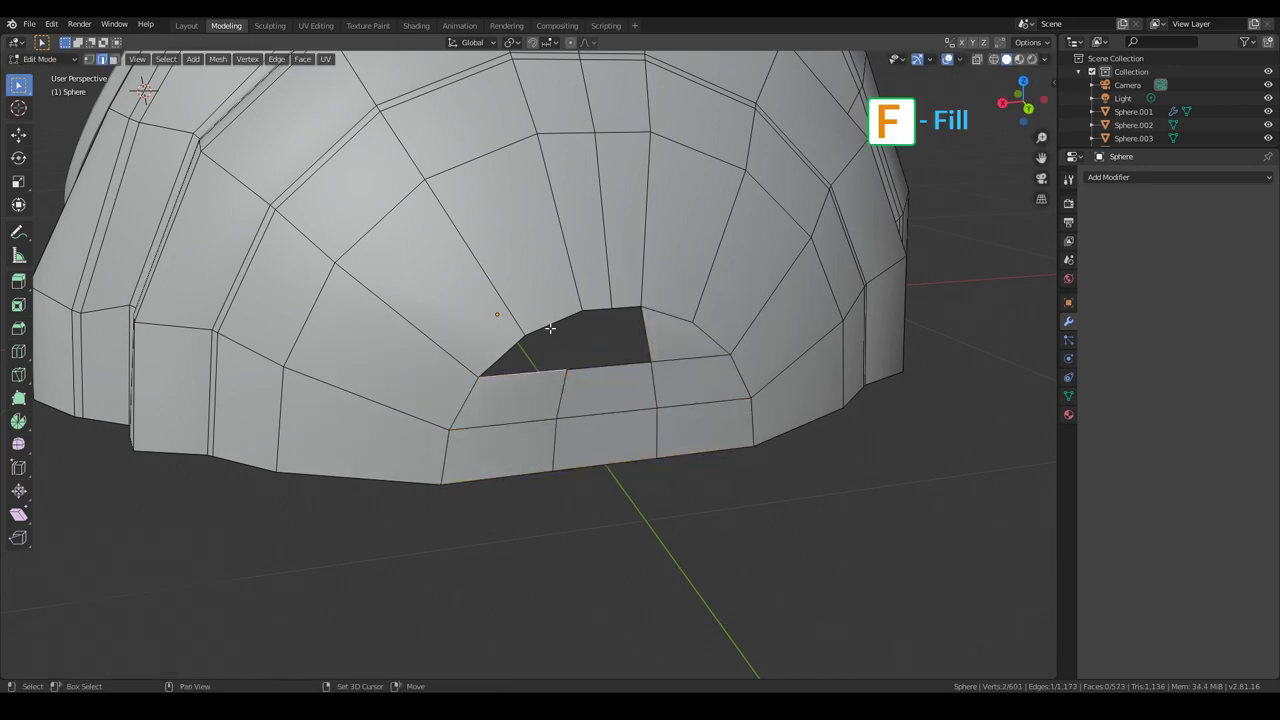
shift+click(555, 325)
key(f)
alt+click(609, 367)
key(f)
Push the new arch-bottom faces inward along the Y axis.
mouse_move(609, 367)
middle_down()
mouse_move(677, 449)
mouse_move(657, 368)
middle_up()
drag(657, 368, 626, 396)
key(g)
key(y)
click(700, 417)
mouse_move(646, 406)
middle_down()
mouse_move(700, 417)
mouse_move(723, 474)
mouse_move(700, 477)
middle_up()
key(g)
key(y)
click(715, 414)
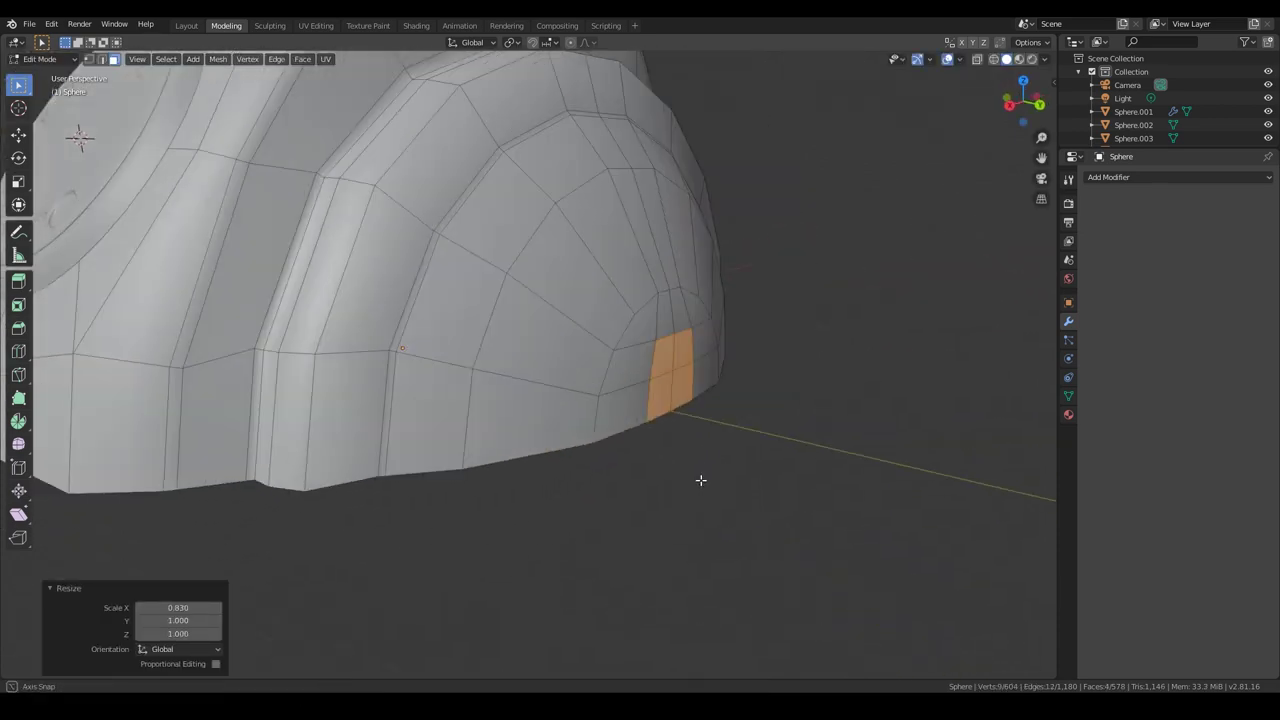
Tuck an arch-bottom edge in by moving it along Y.
key(2)
click(672, 363)
key(g)
key(y)
click(686, 365)
mouse_move(686, 365)
middle_down()
mouse_move(751, 323)
mouse_move(690, 337)
mouse_move(684, 392)
middle_up()
key(g)
key(y)
click(692, 430)
Fine-tune the arch-bottom edge position with further Y-axis moves.
scroll(737, 400, up, 3)
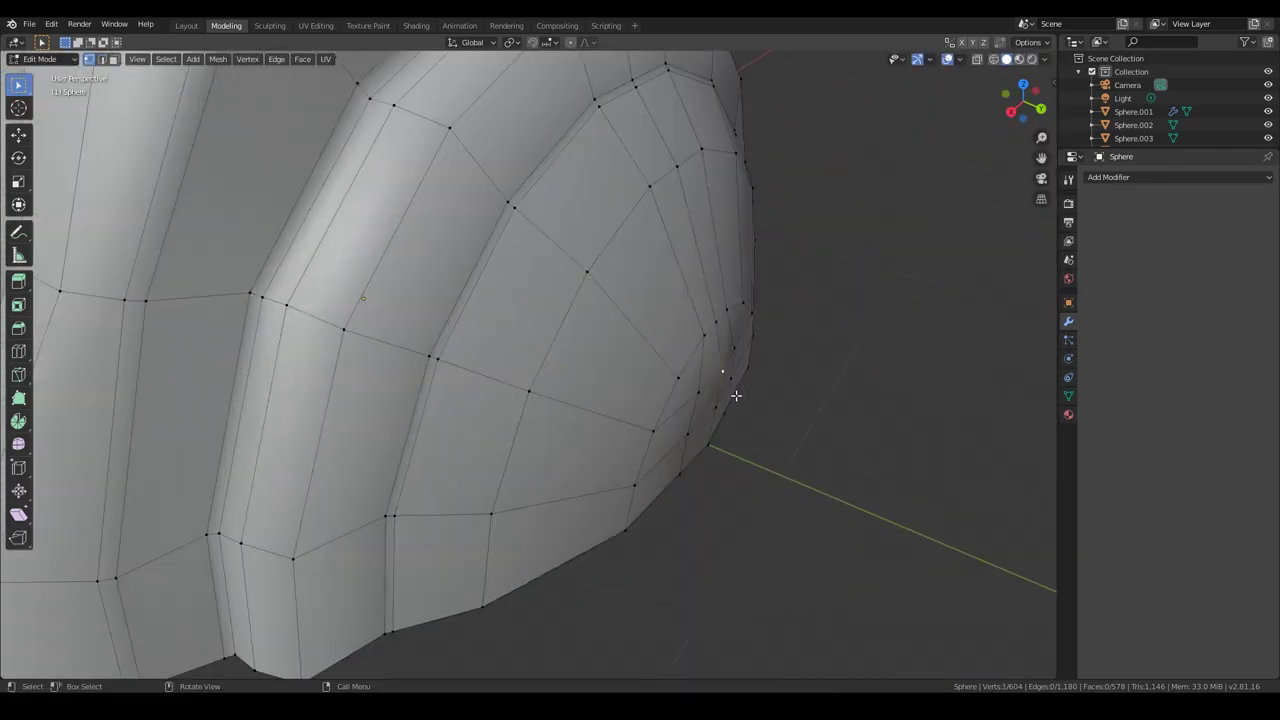
key(g)
key(y)
click(737, 397)
scroll(700, 440, down, 2)
scroll(726, 451, up, 2)
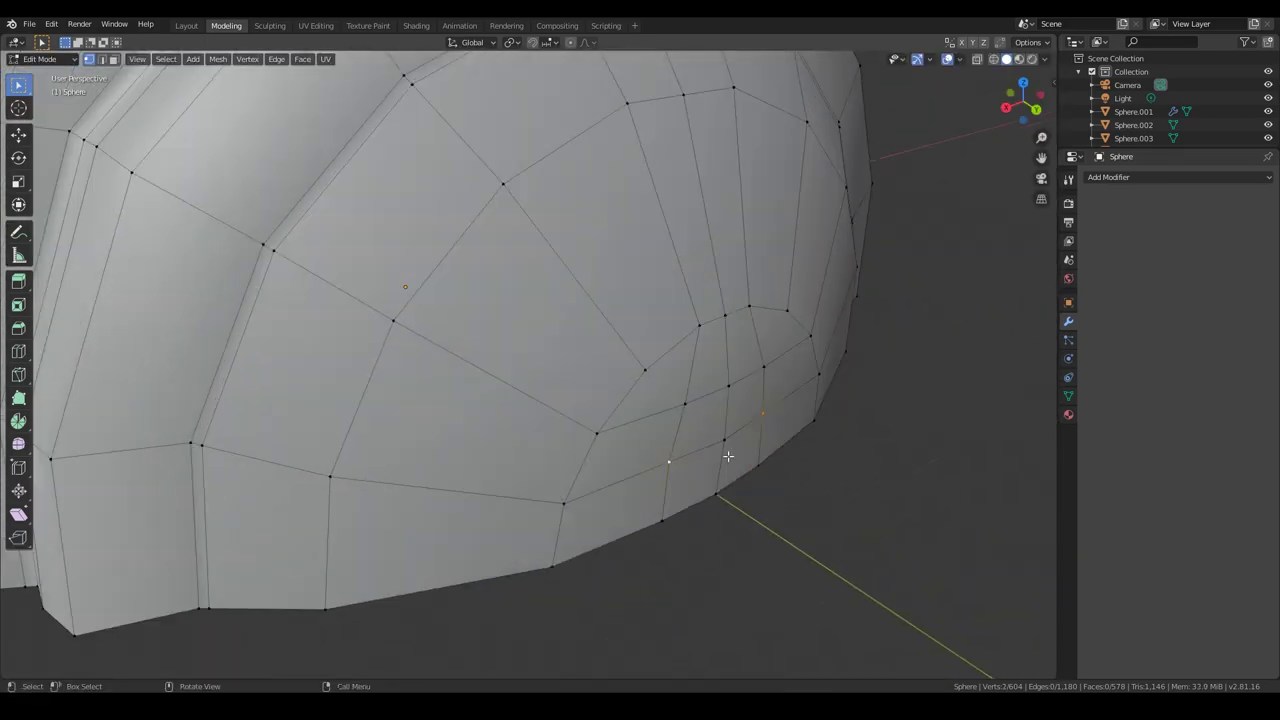
key(g)
key(y)
click(774, 447)
scroll(740, 489, down, 3)
scroll(669, 463, up, 2)
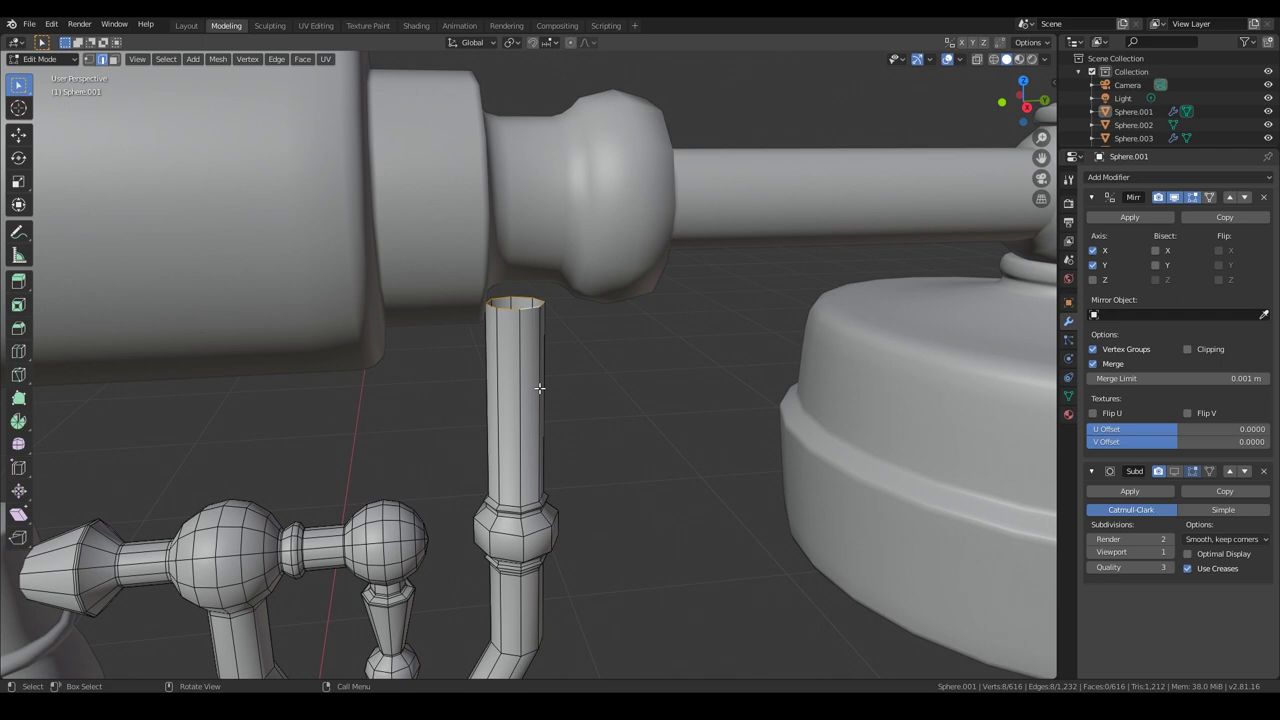
Extrude and widen the column's top ring, merge duplicate vertices, and extrude again.
key(e)
key(s)
click(700, 400)
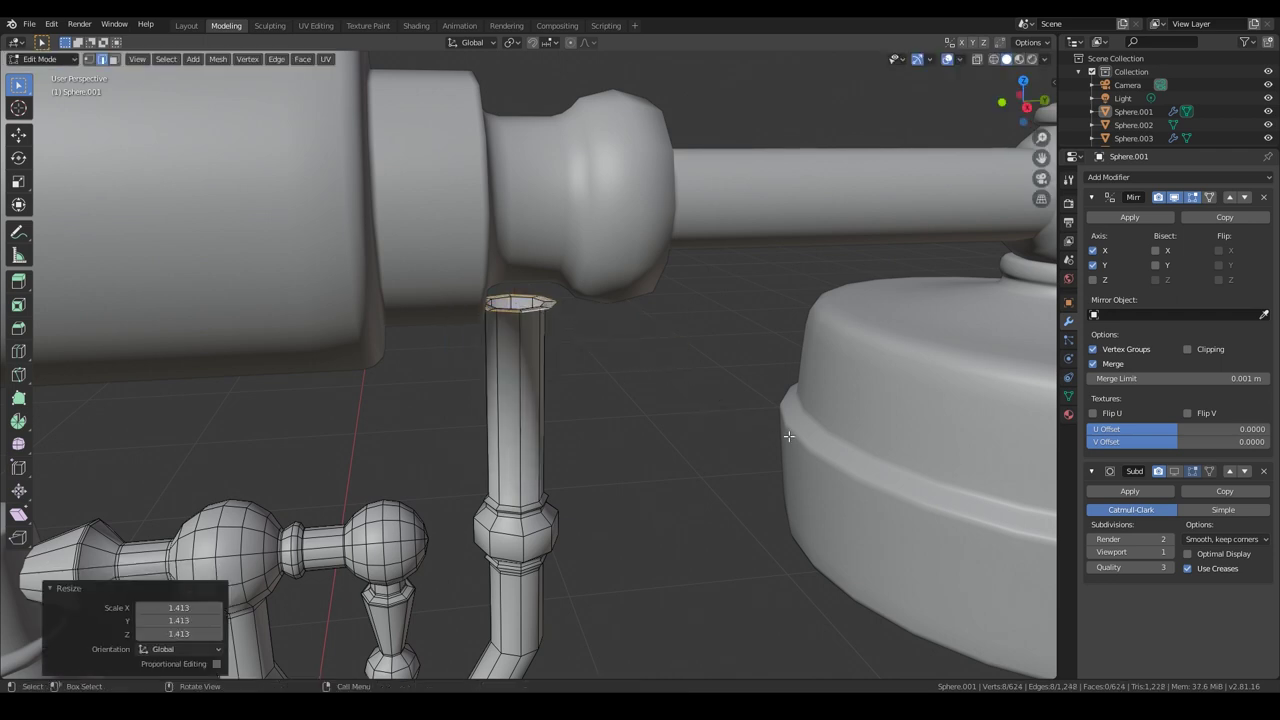
key(e)
right_click(608, 375)
right_click(603, 340)
click(628, 380)
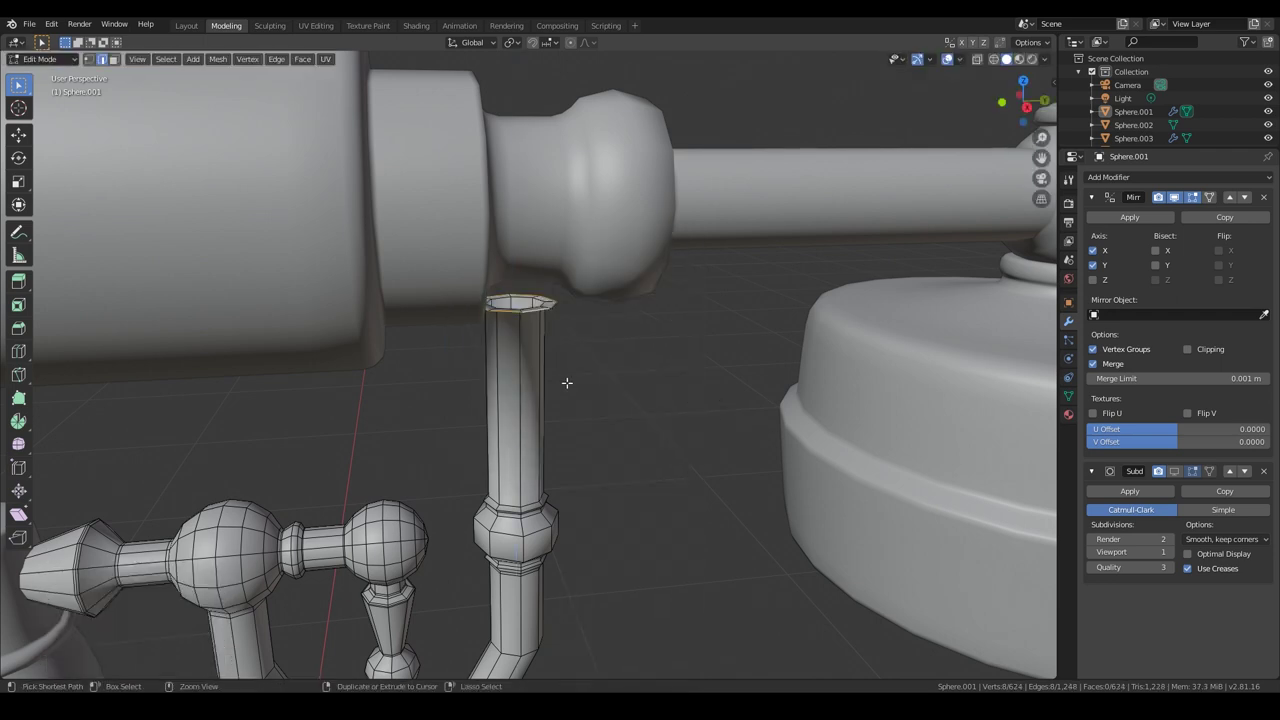
key(e)
click(571, 340)
Raise the new top section along Z in wireframe, then view from the right.
key(shift+z)
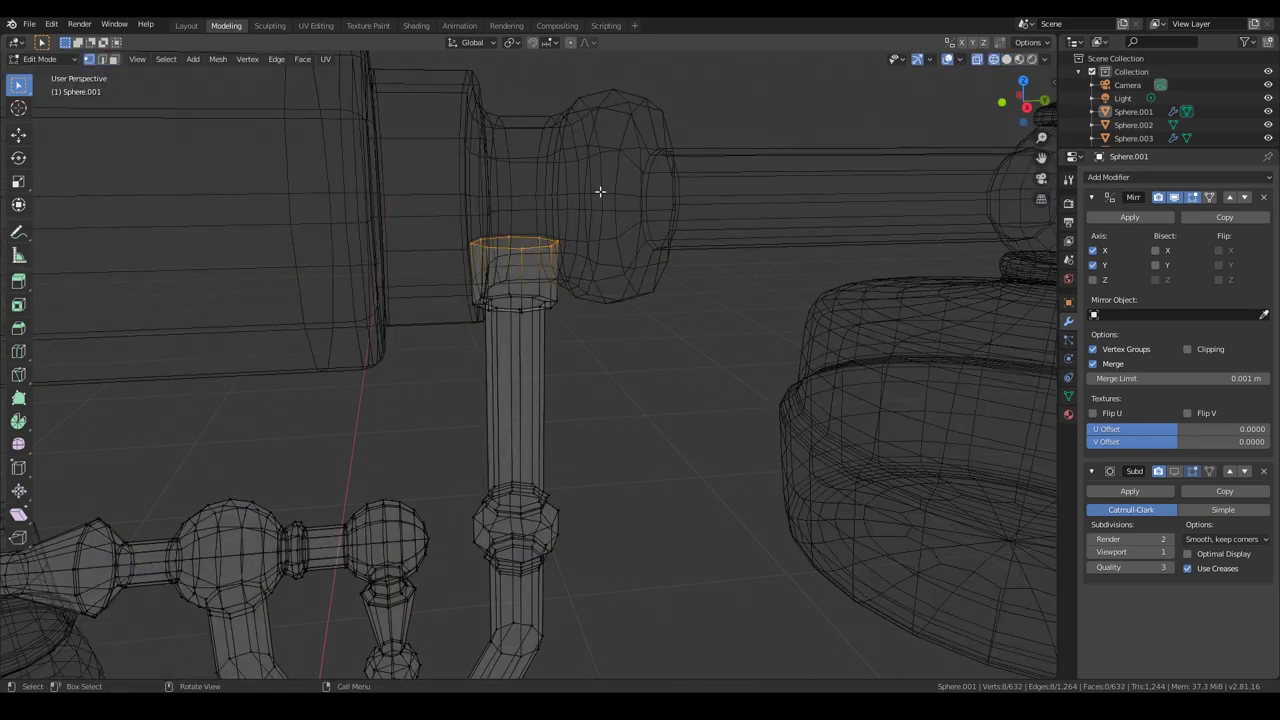
key(g)
key(z)
click(459, 362)
key(Tab)
key(KP_3)
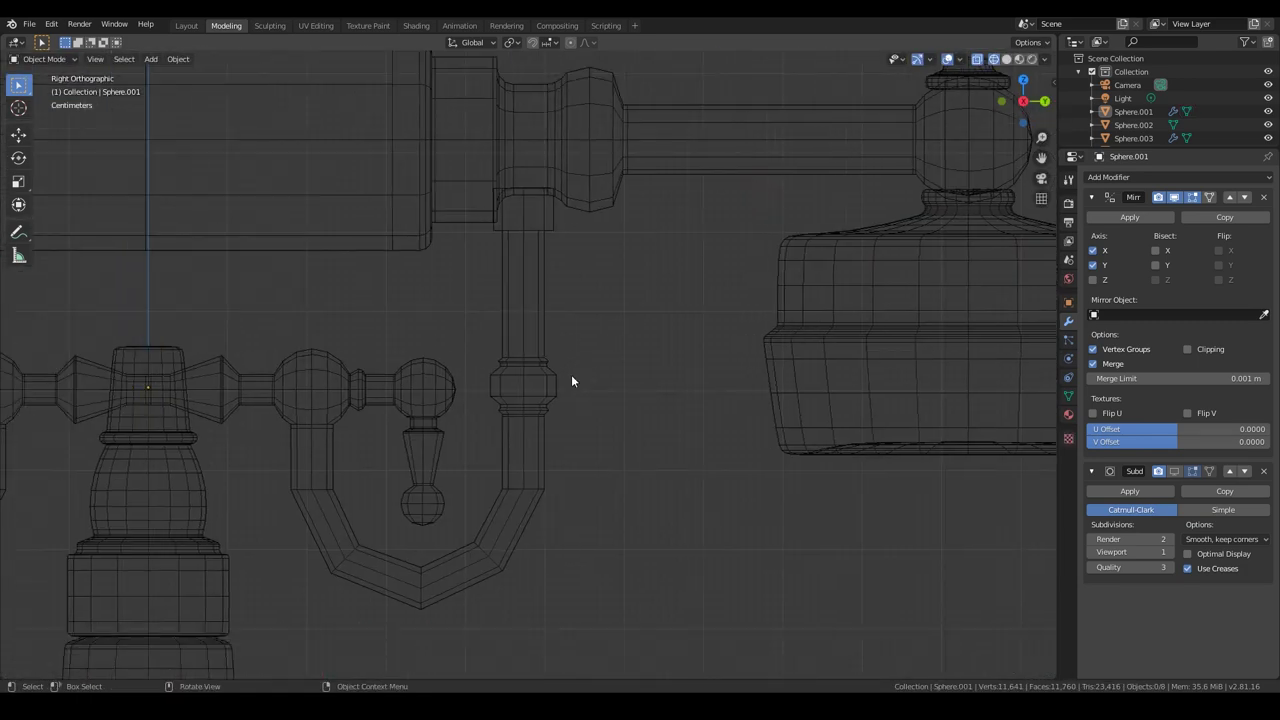
Shift the curved cradle pipe sideways along the Y axis.
key(Tab)
drag(258, 115, 622, 640)
key(g)
key(y)
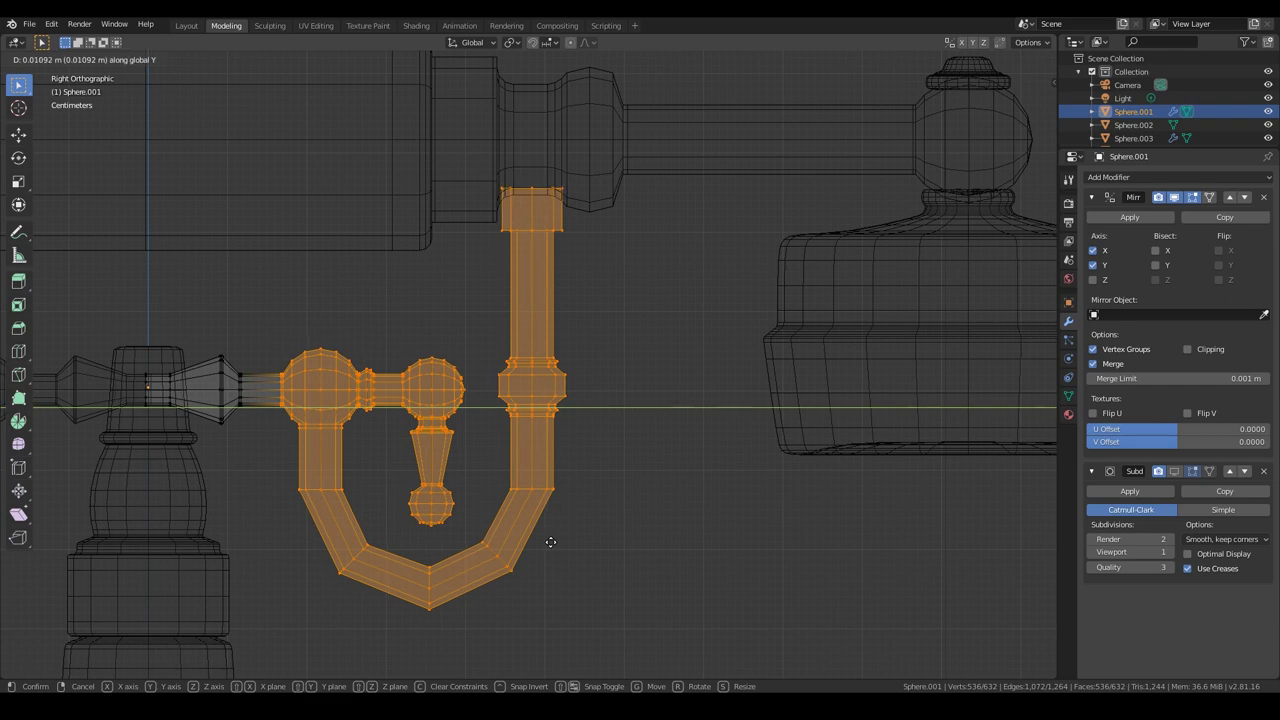
click(552, 541)
key(alt+a)
drag(432, 130, 620, 346)
key(a)
key(g)
key(y)
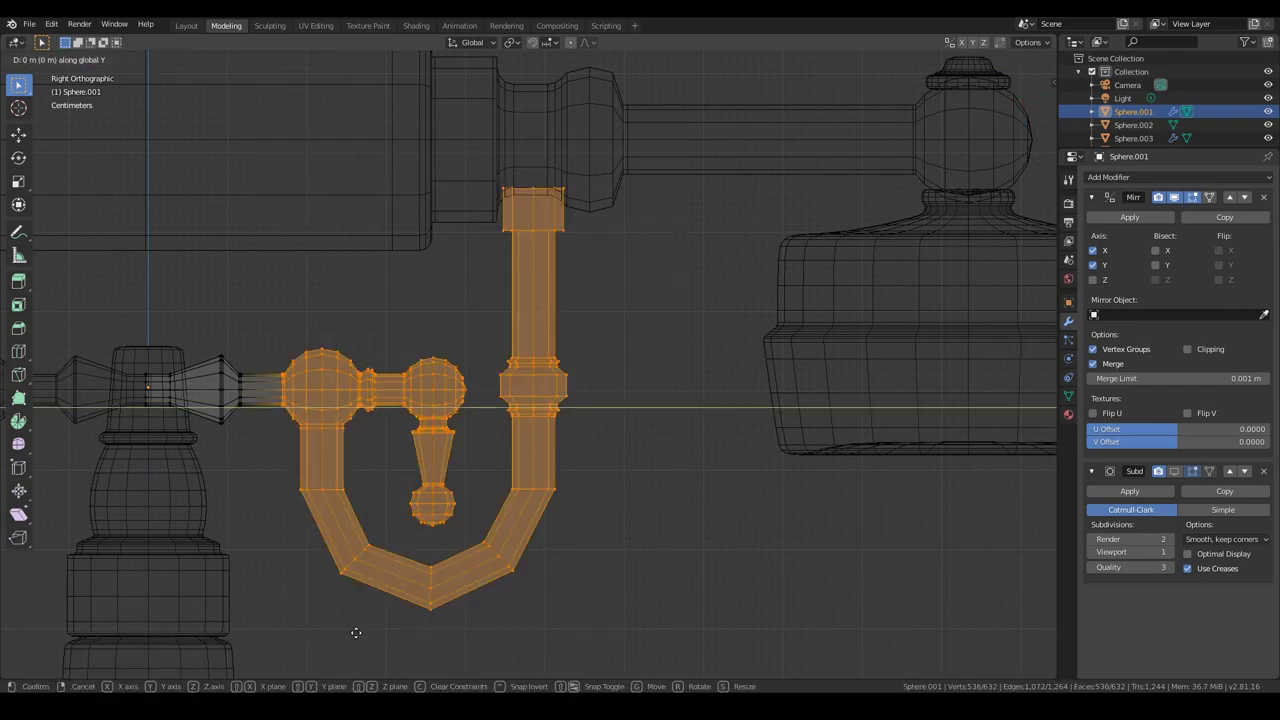
key(Escape)
key(alt+a)
Lower the column's top ring slightly along Z.
drag(674, 177, 470, 262)
key(g)
key(y)
key(z)
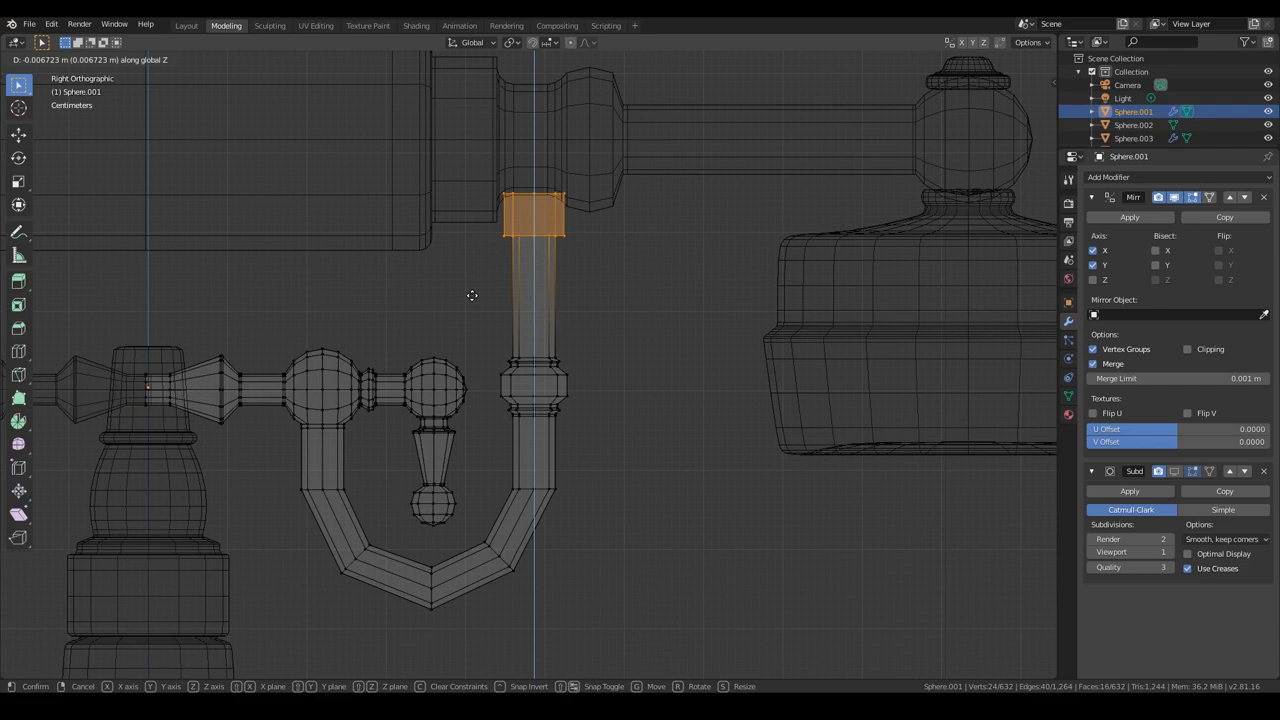
click(472, 295)
scroll(585, 227, up, 1)
Shrink the cap's bottom loop and adjust its height along Z.
alt+click(535, 205)
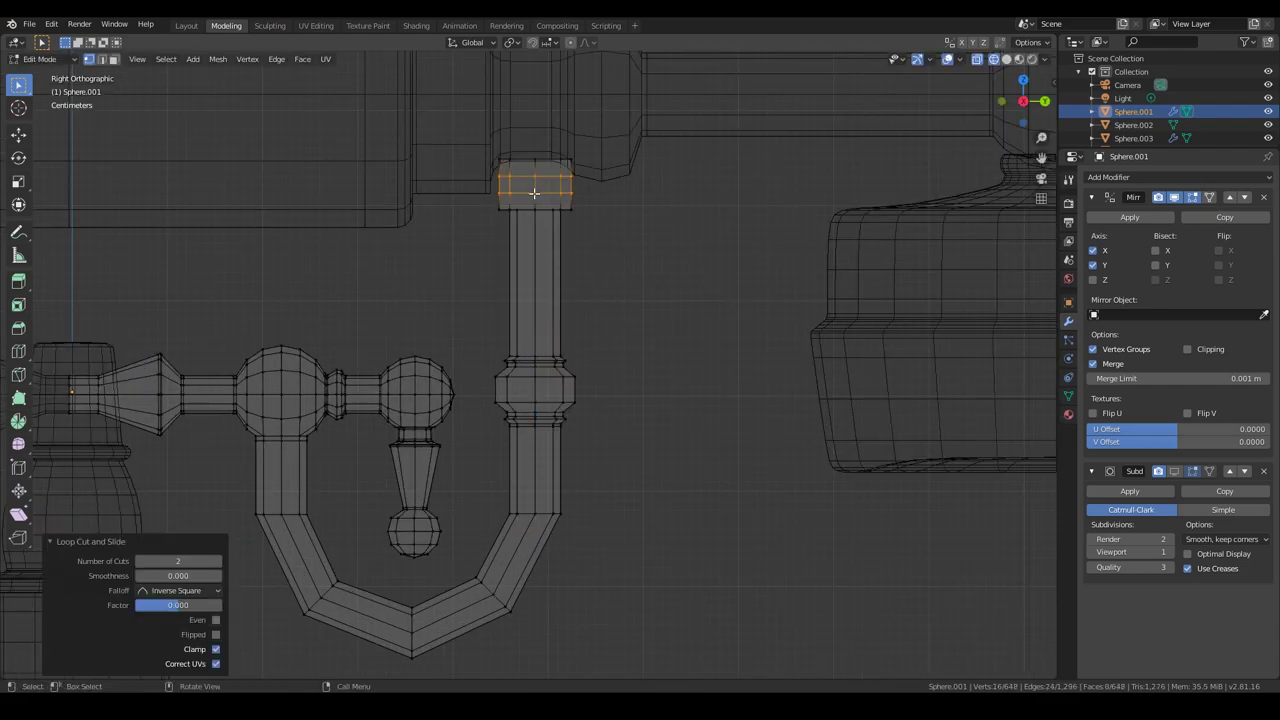
key(s)
click(612, 214)
key(g)
key(z)
click(614, 213)
key(s)
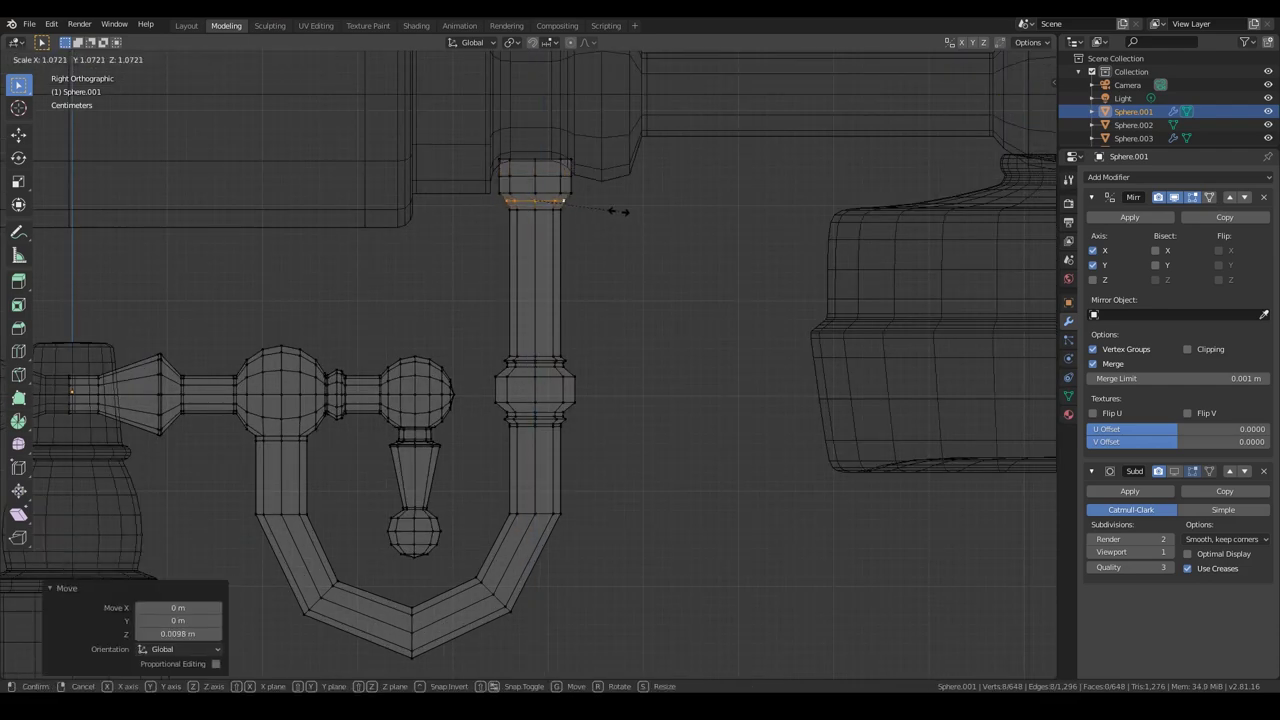
click(630, 210)
Move the cap's upper edge loops down to round off the cap.
alt+click(491, 157)
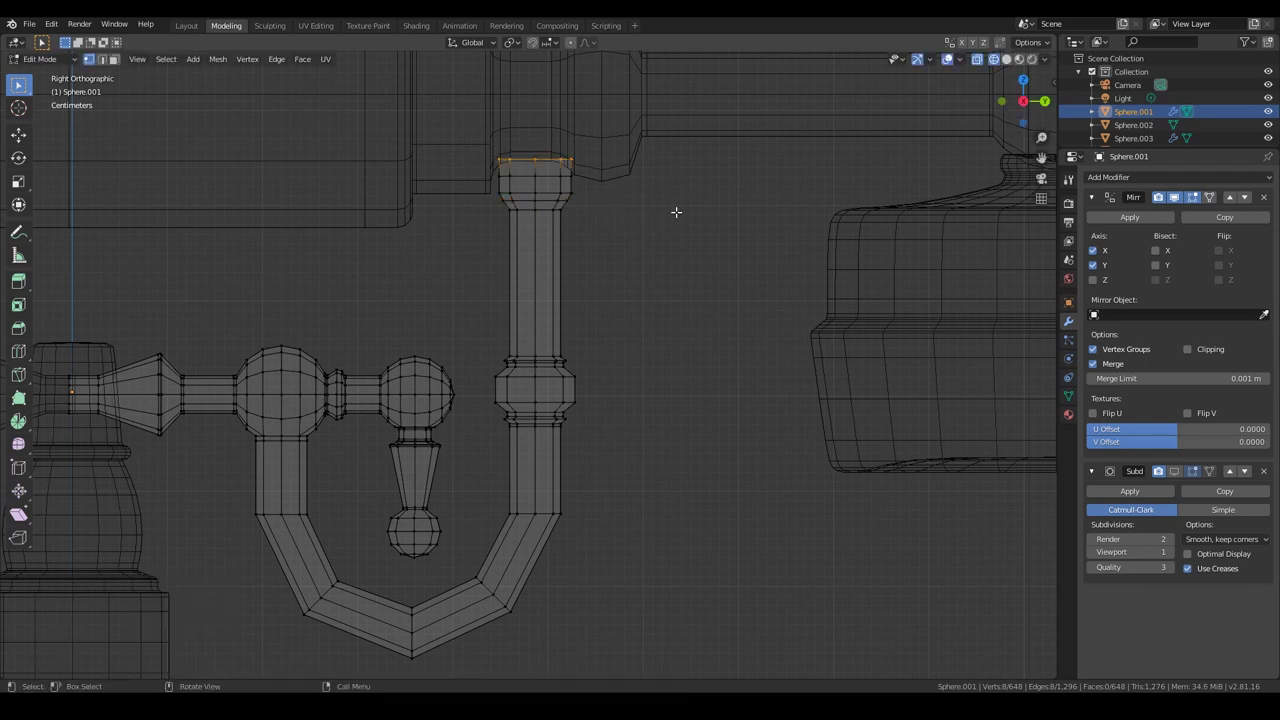
key(g)
click(608, 170)
key(g)
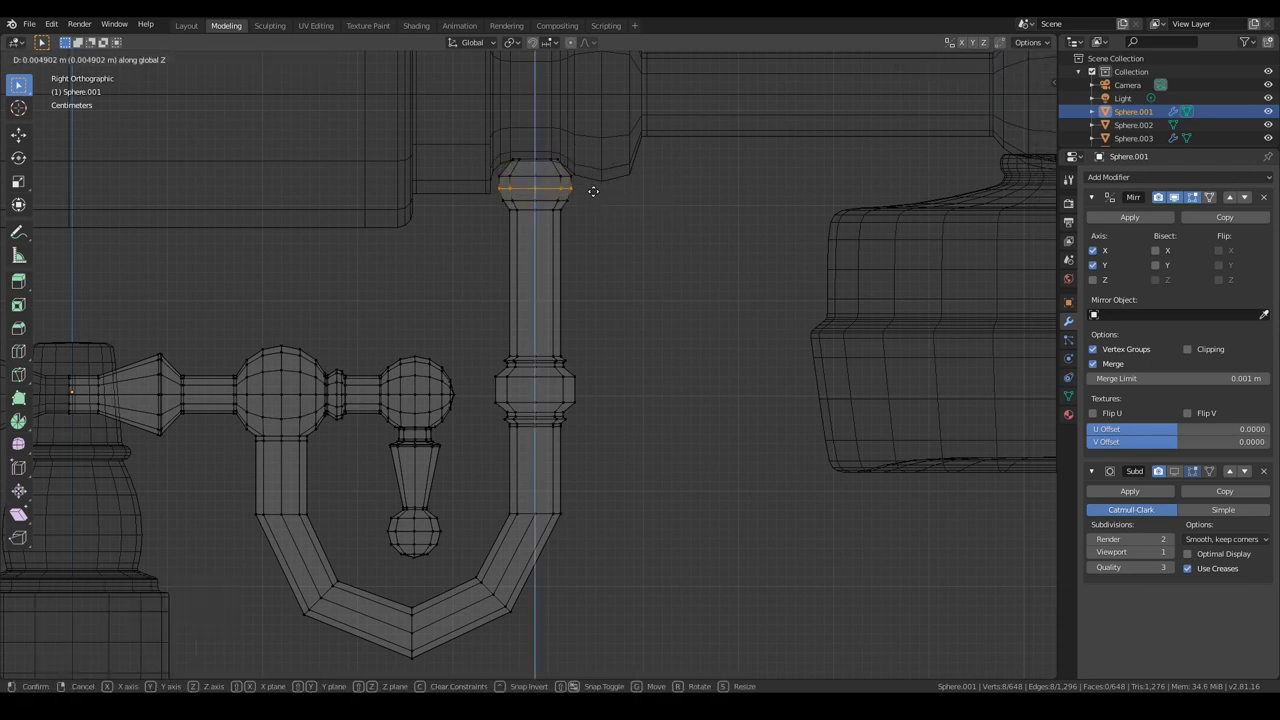
click(594, 190)
key(g)
key(g)
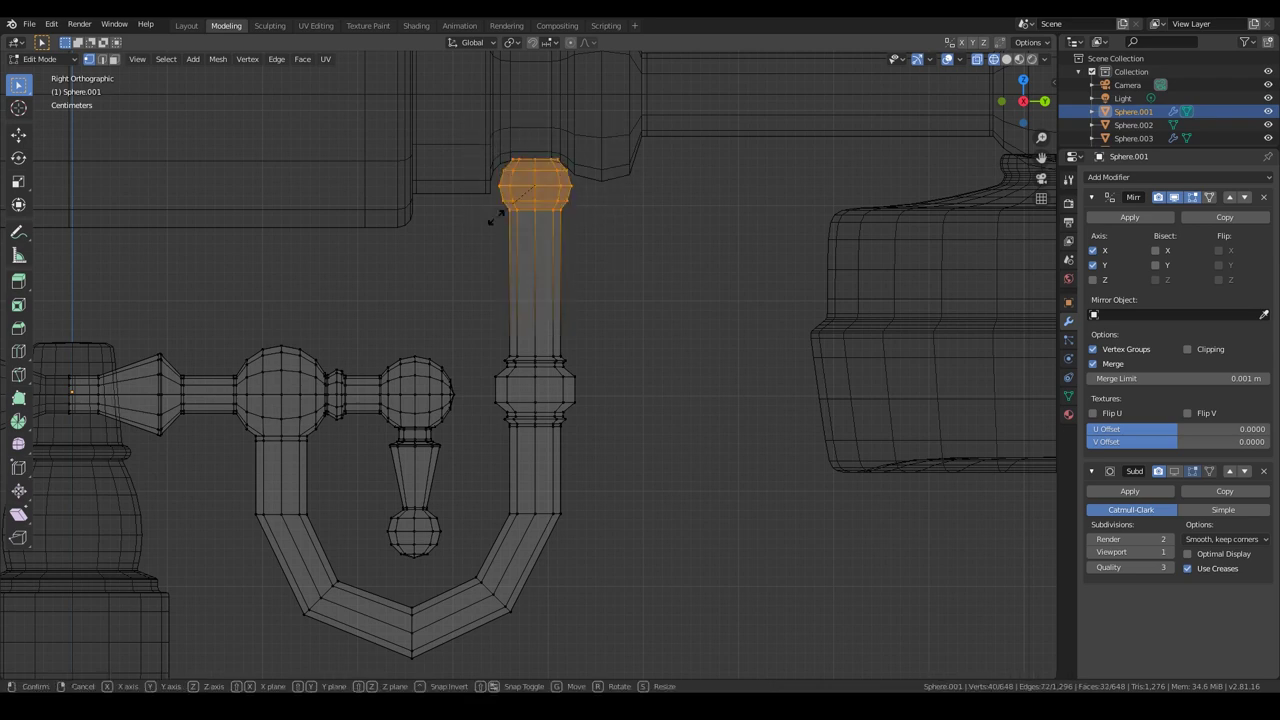
key(g)
Set the cap's top loop height along Z and open Sphere.006 for editing.
key(z)
key(Escape)
alt+click(590, 159)
key(g)
key(z)
click(600, 185)
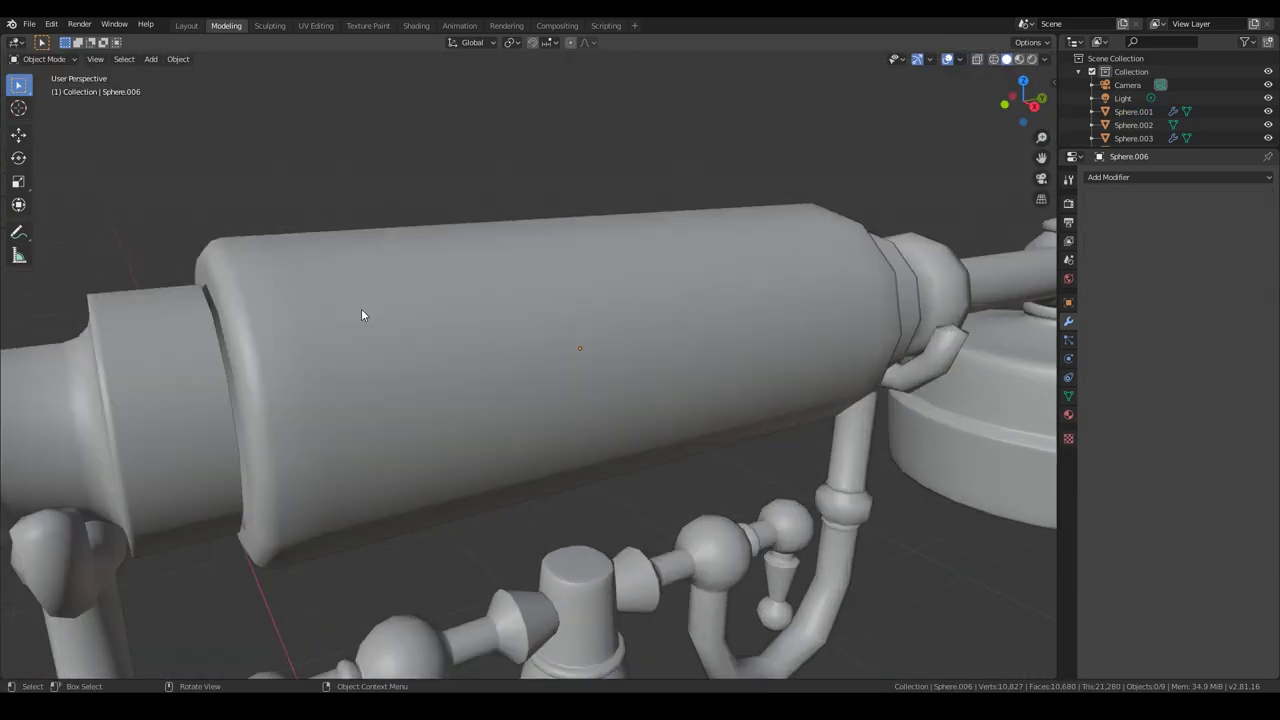
click(447, 382)
key(Tab)
Save the project and open handset end piece Sphere.002 for mesh editing.
key(2)
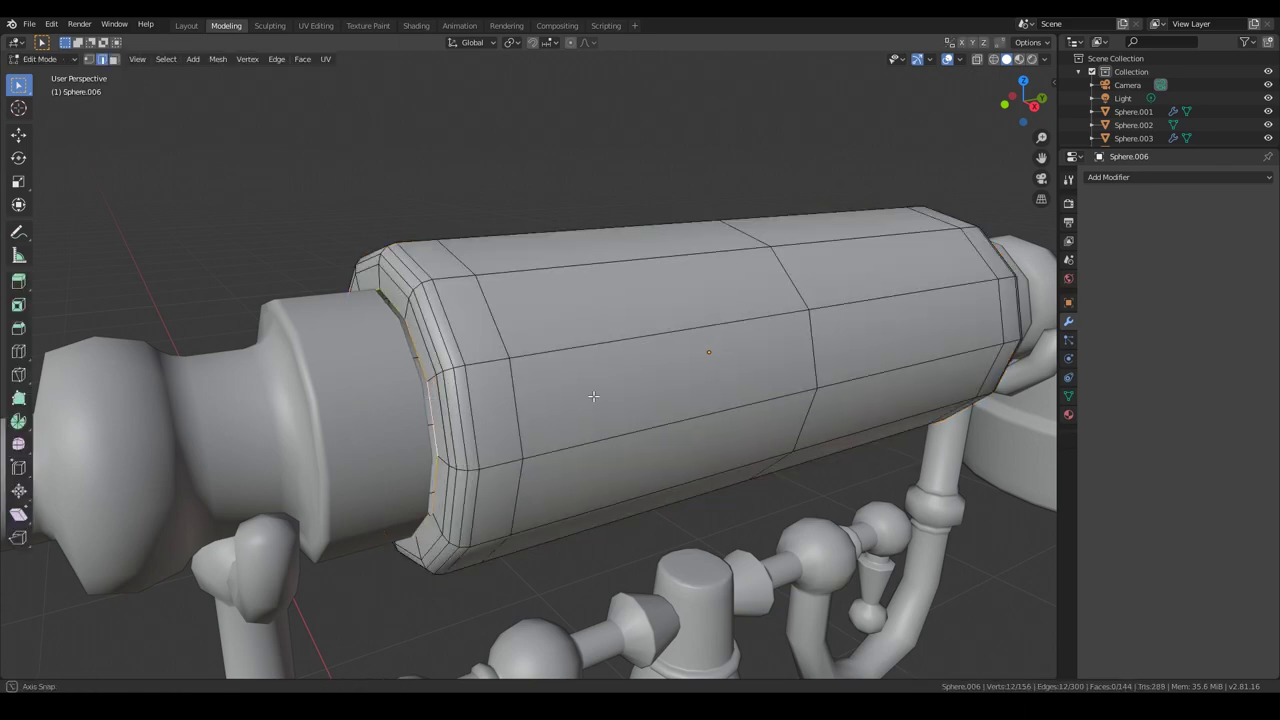
alt+click(591, 412)
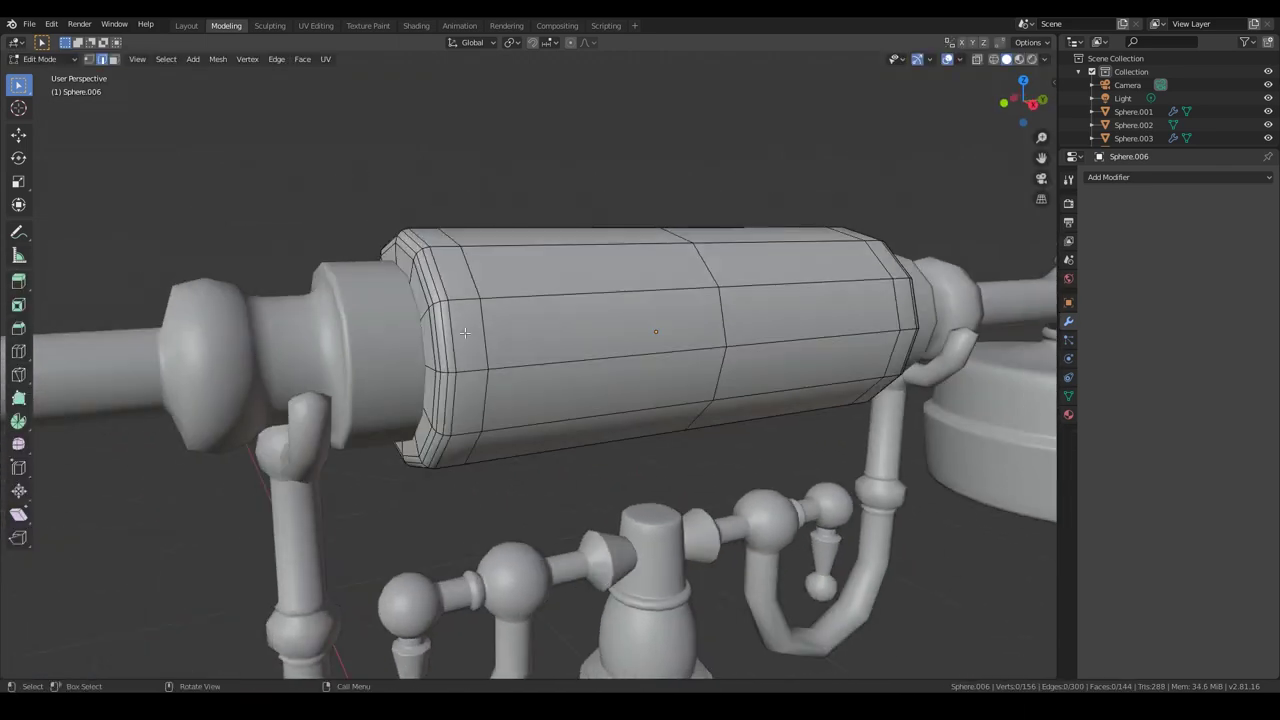
key(Tab)
click(389, 354)
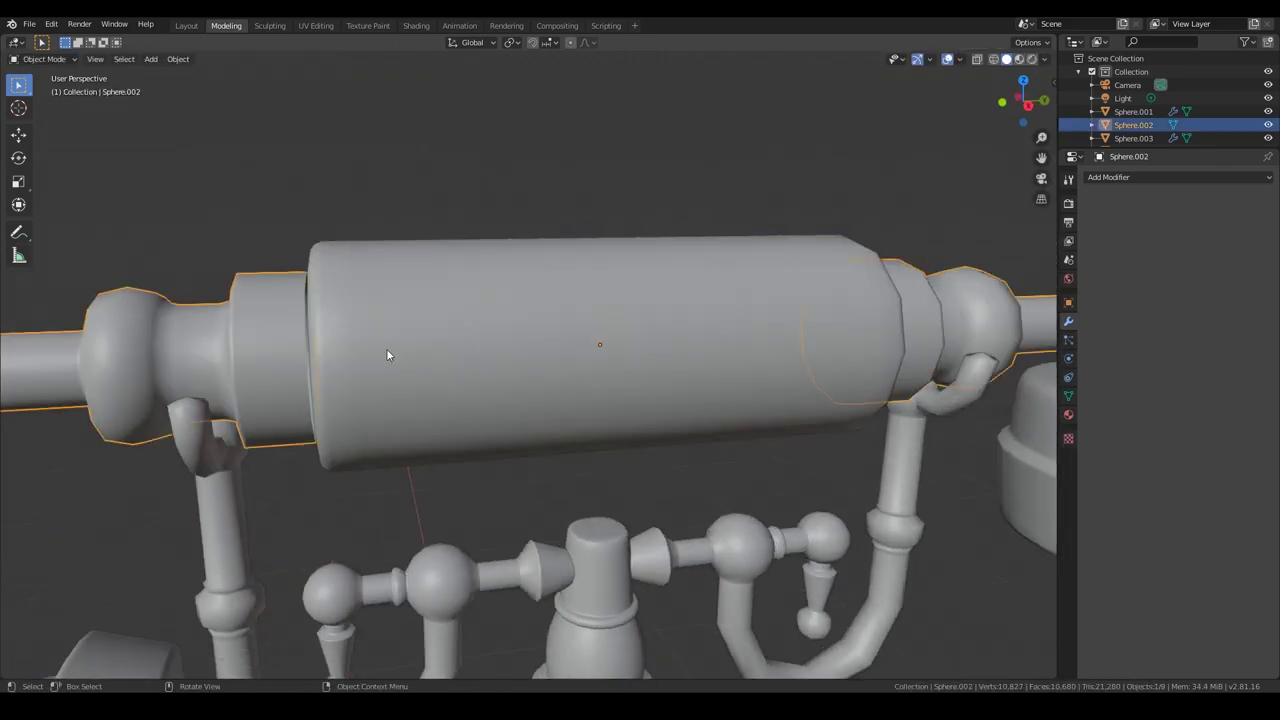
key(ctrl+s)
scroll(507, 351, up, 5)
key(Tab)
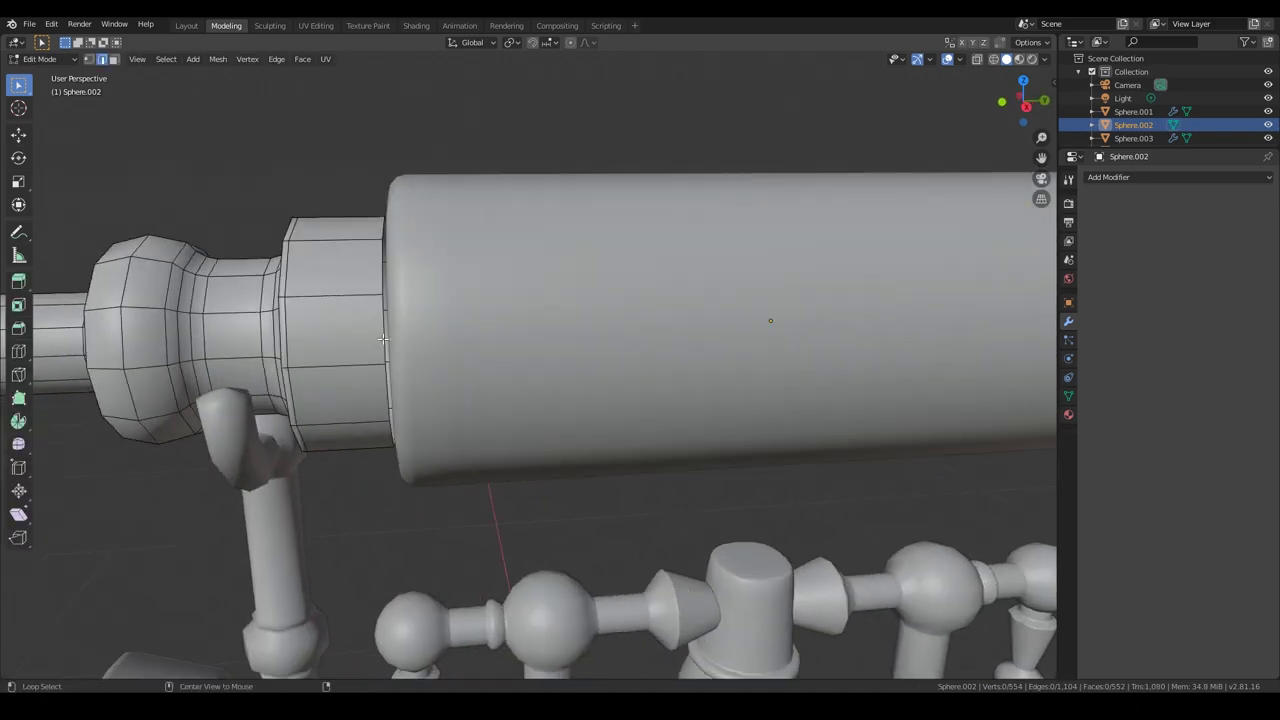
Shrink the selected rim edges inward and isolate Sphere.002 in local view.
click(471, 459)
key(s)
click(492, 454)
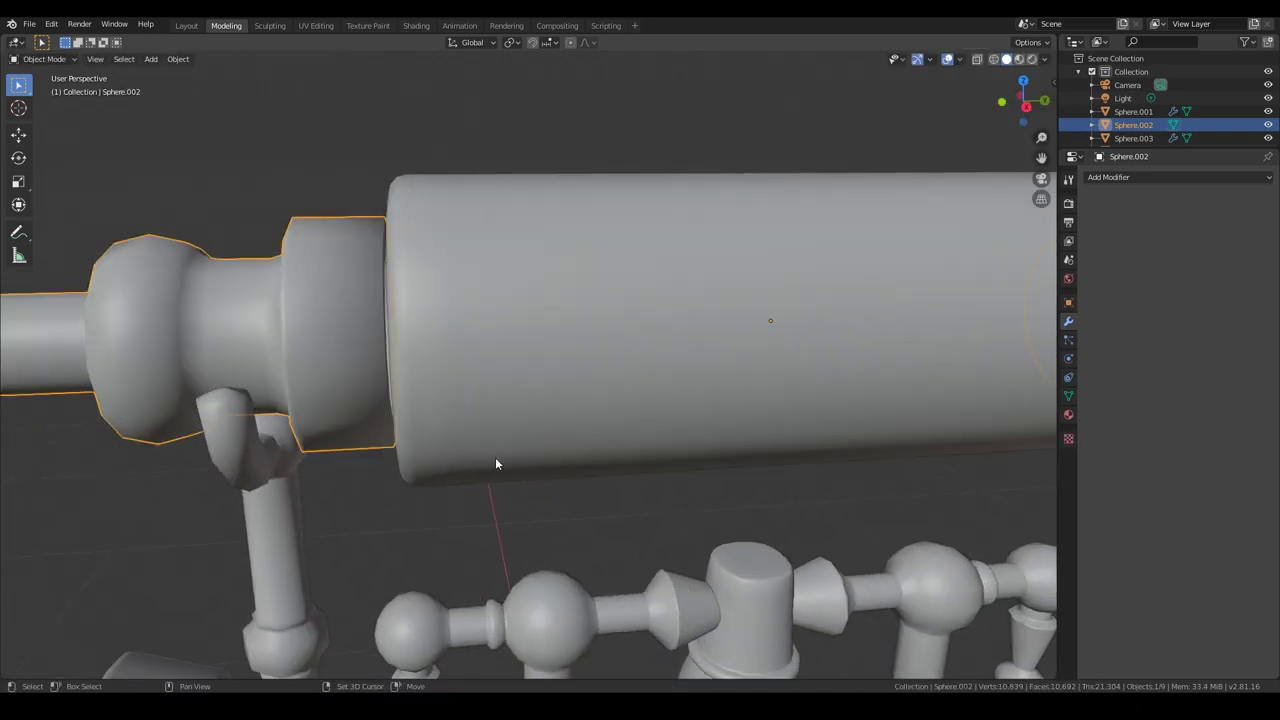
middle_drag(495, 457, 417, 428)
scroll(417, 428, down, 5)
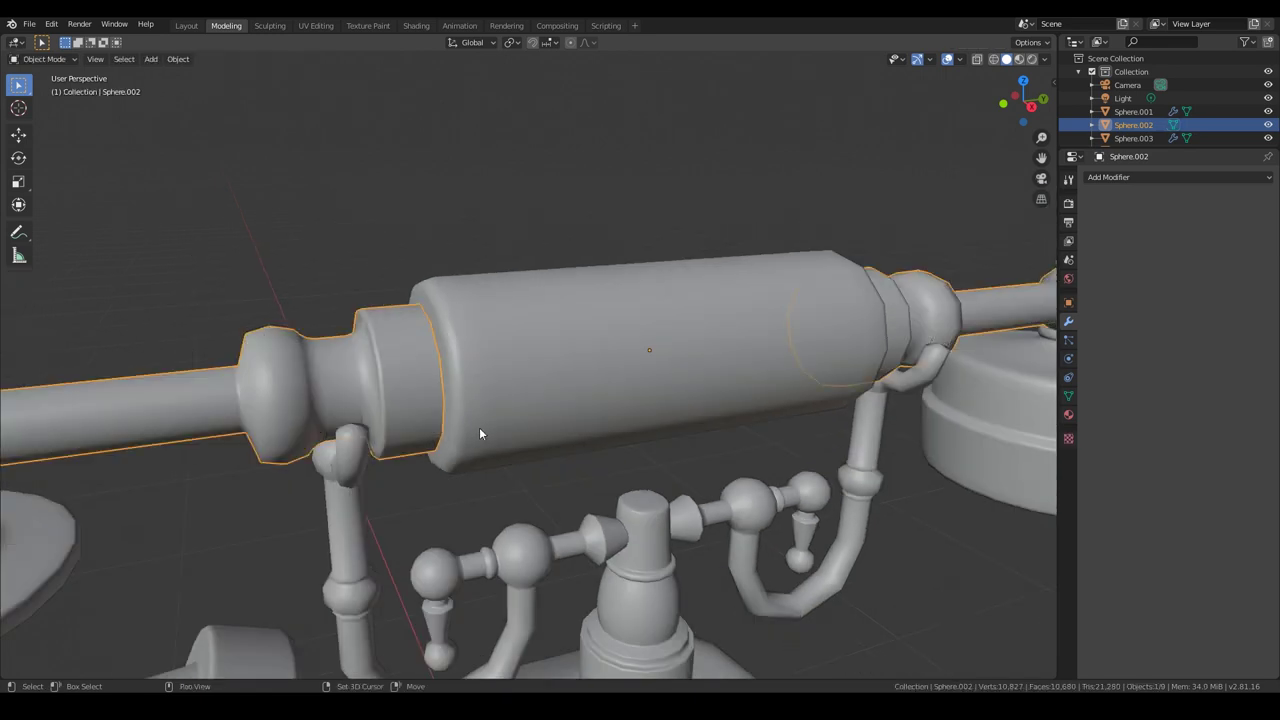
key(KP_Divide)
Extrude the end piece's open rim in place and scale it inward.
key(g)
key(e)
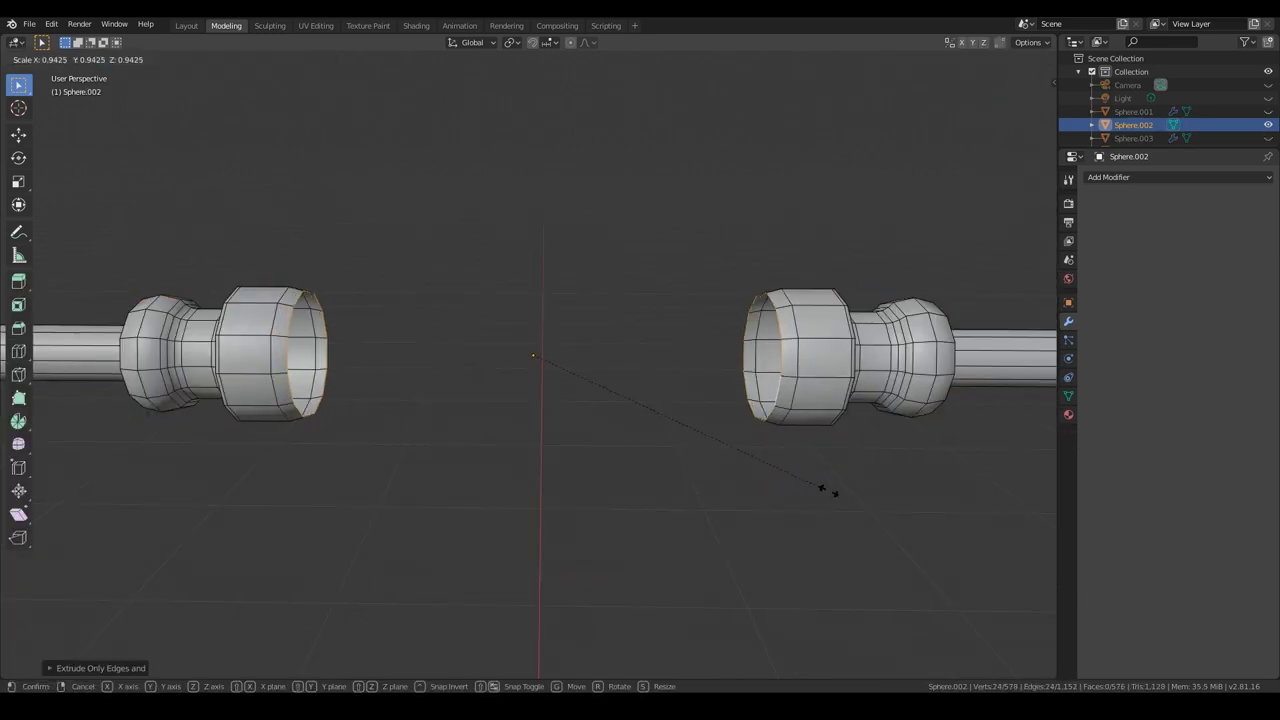
right_click(829, 491)
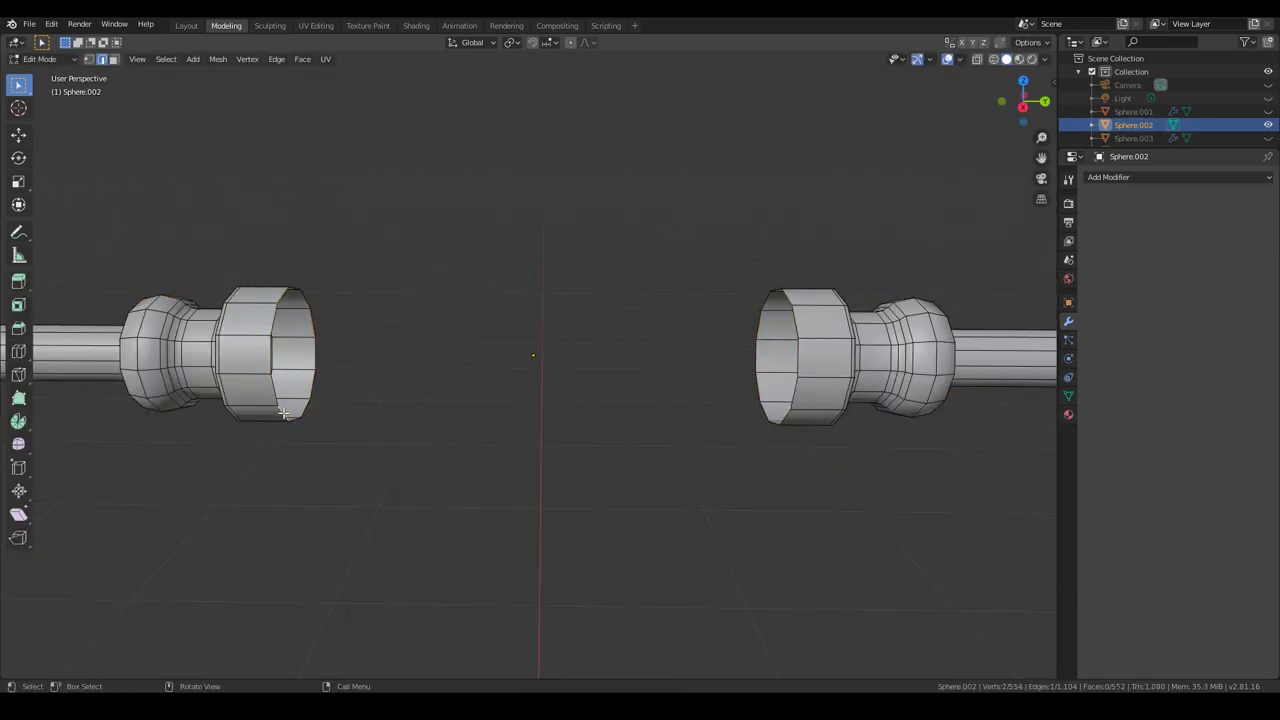
key(e)
right_click(355, 430)
key(s)
key(Return)
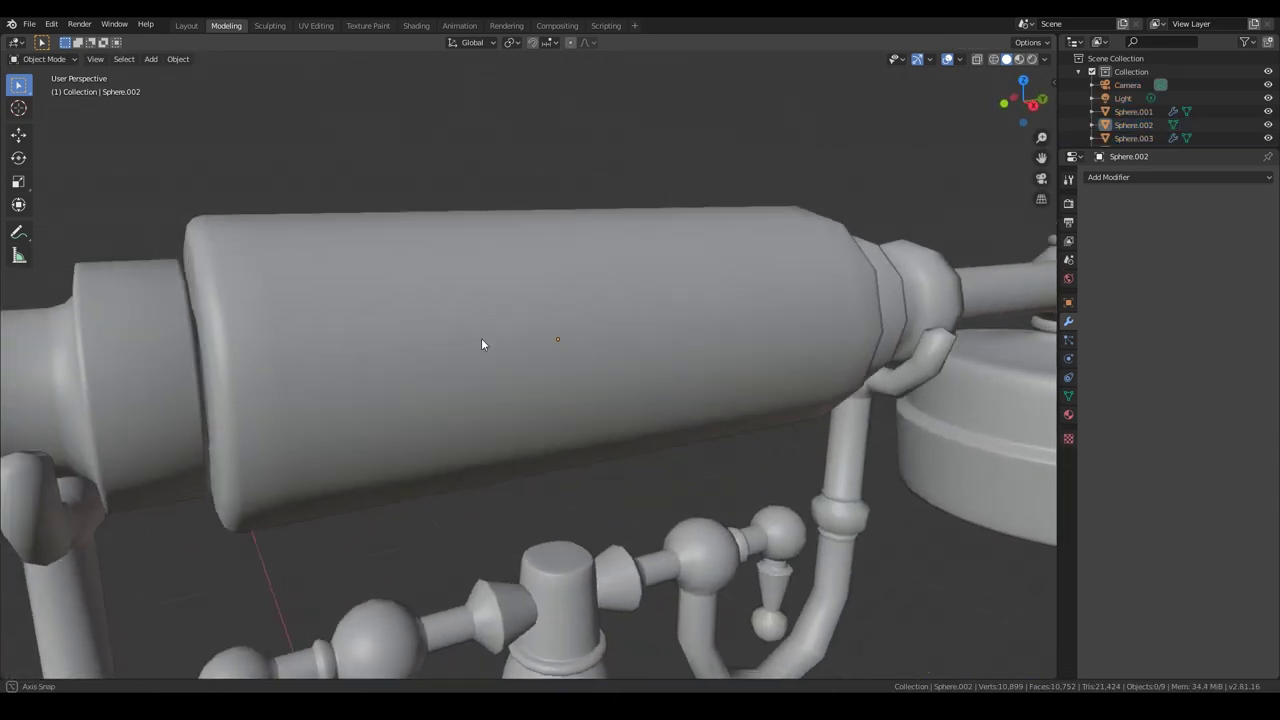
Bridge the two end loops into a tube and add an edge loop along it.
middle_drag(476, 333, 395, 335)
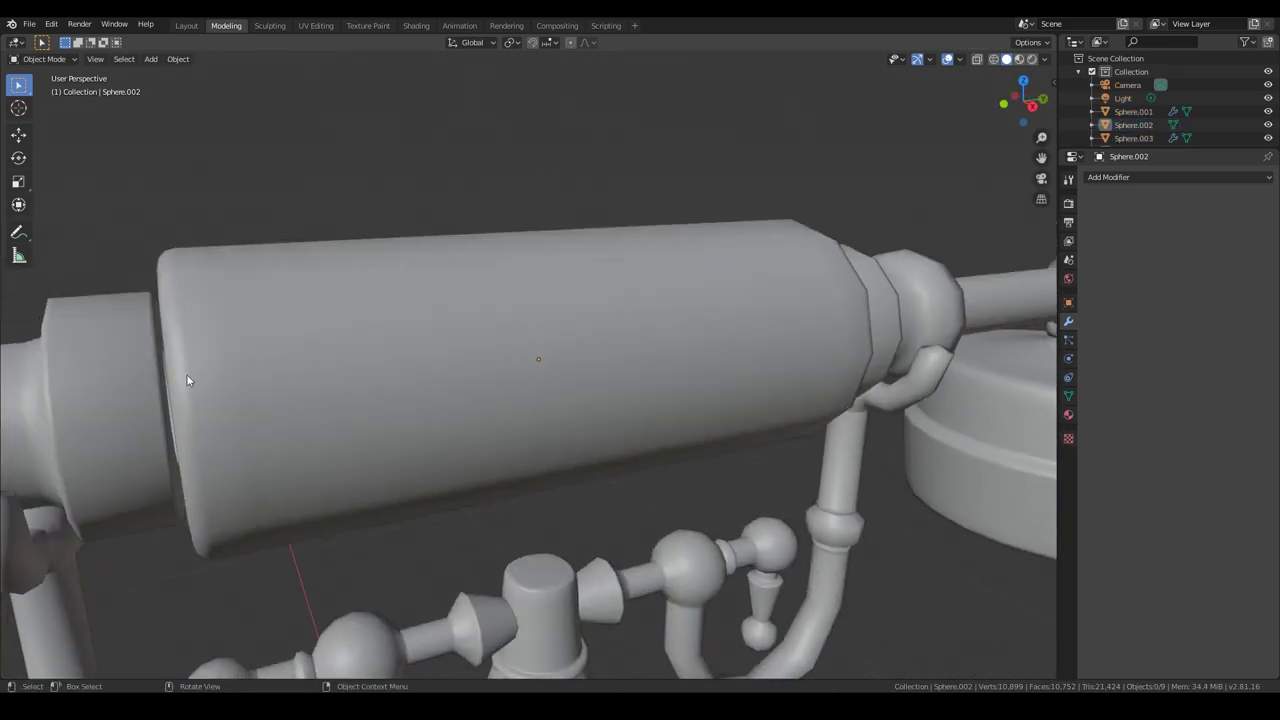
click(187, 375)
key(KP_Divide)
key(Tab)
right_click(900, 380)
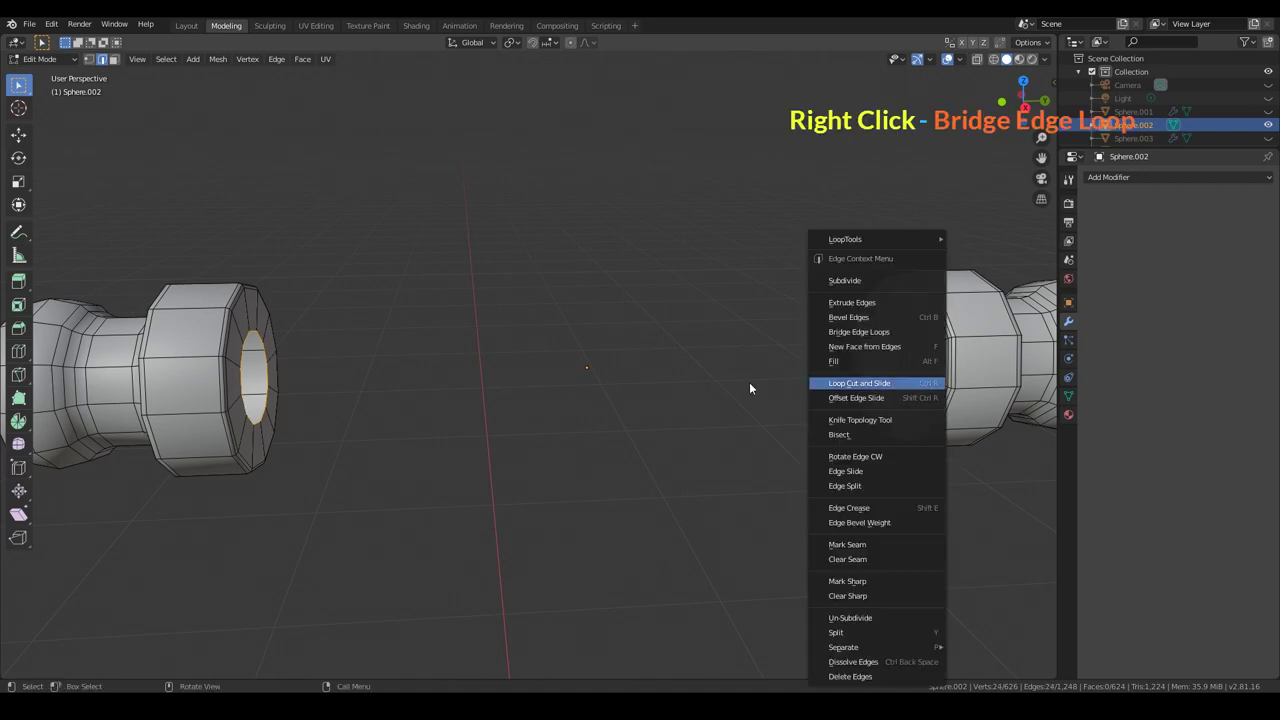
right_click(880, 380)
click(860, 330)
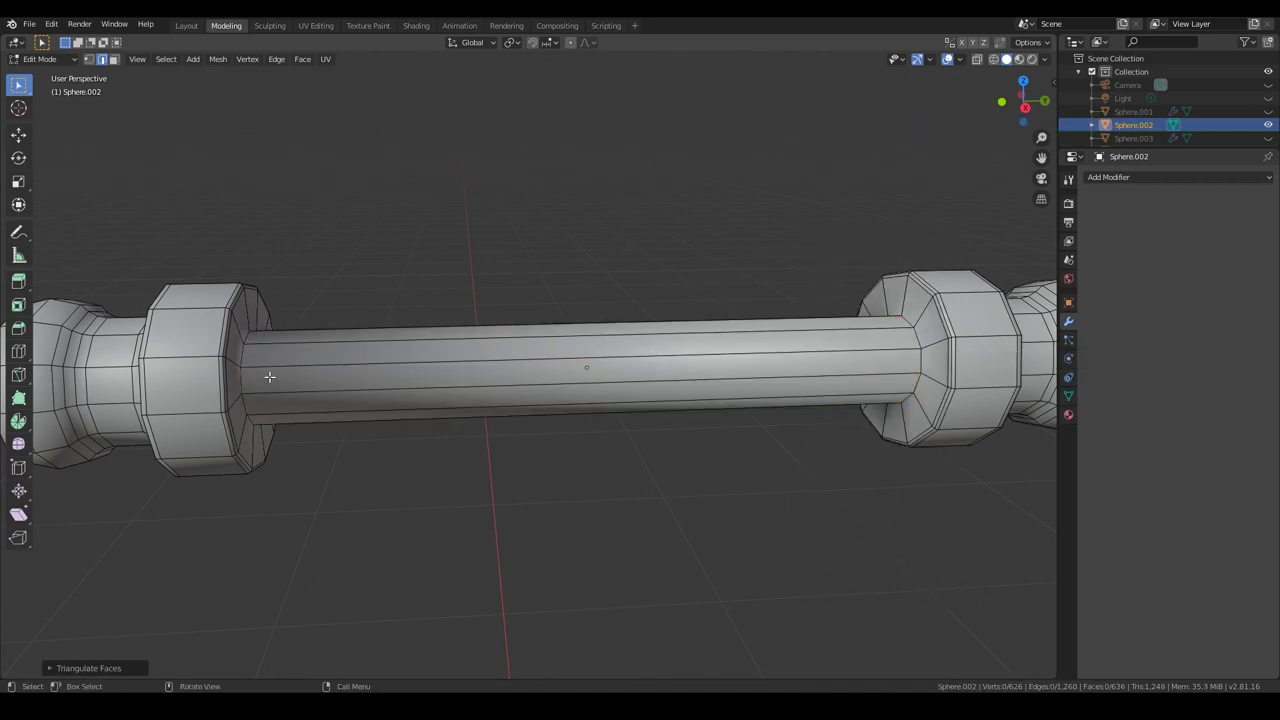
click(300, 360)
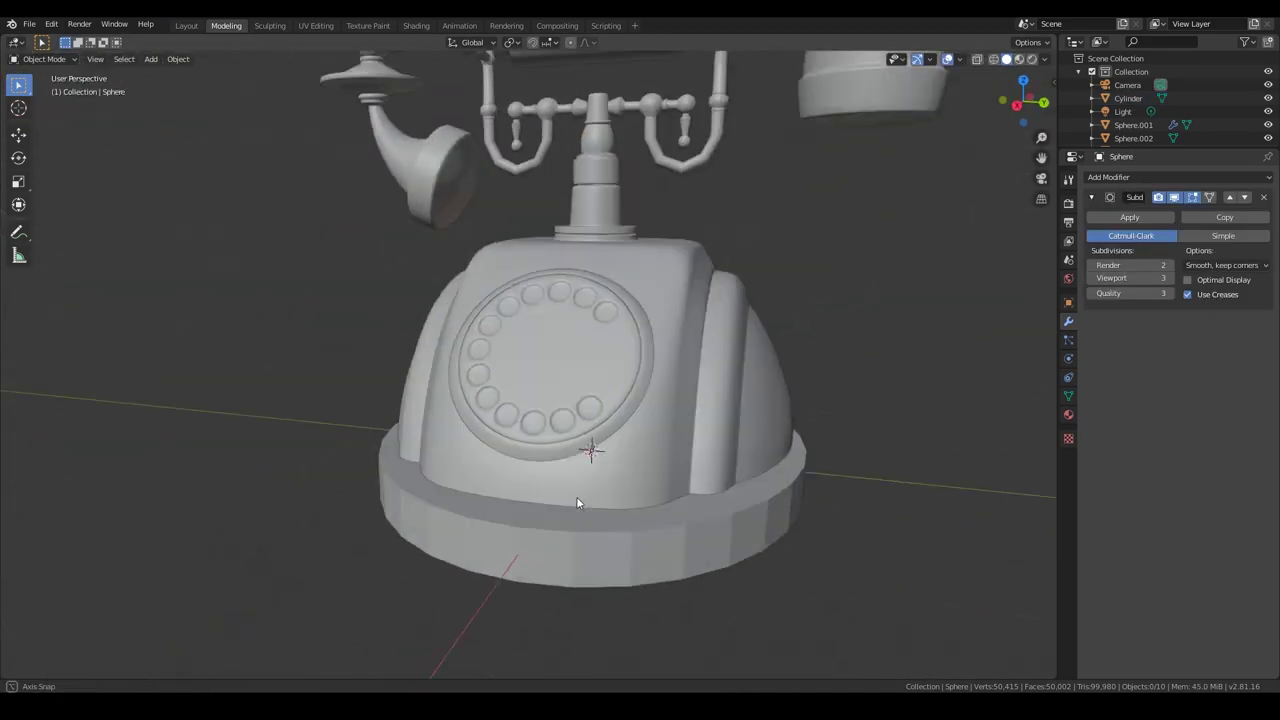
Duplicate the dial ring, scale the copy slightly larger, then move and rotate it into place in front view.
key(shift+s)
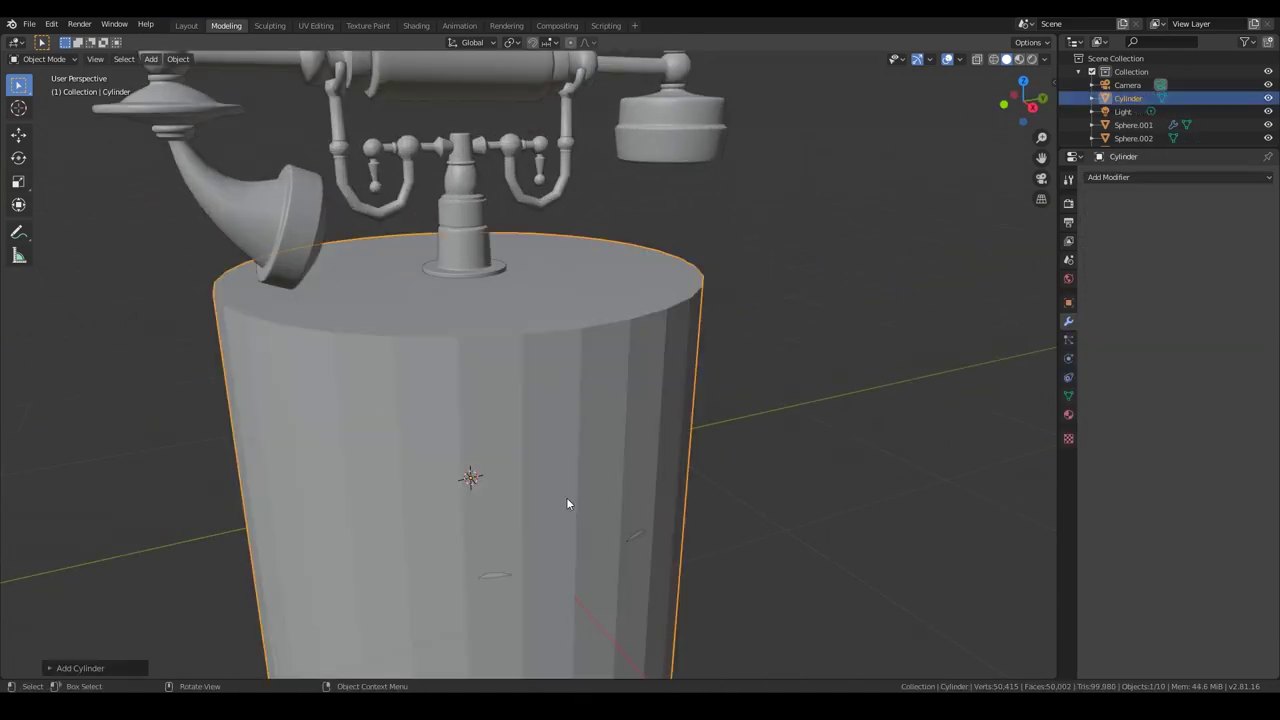
key(shift+d)
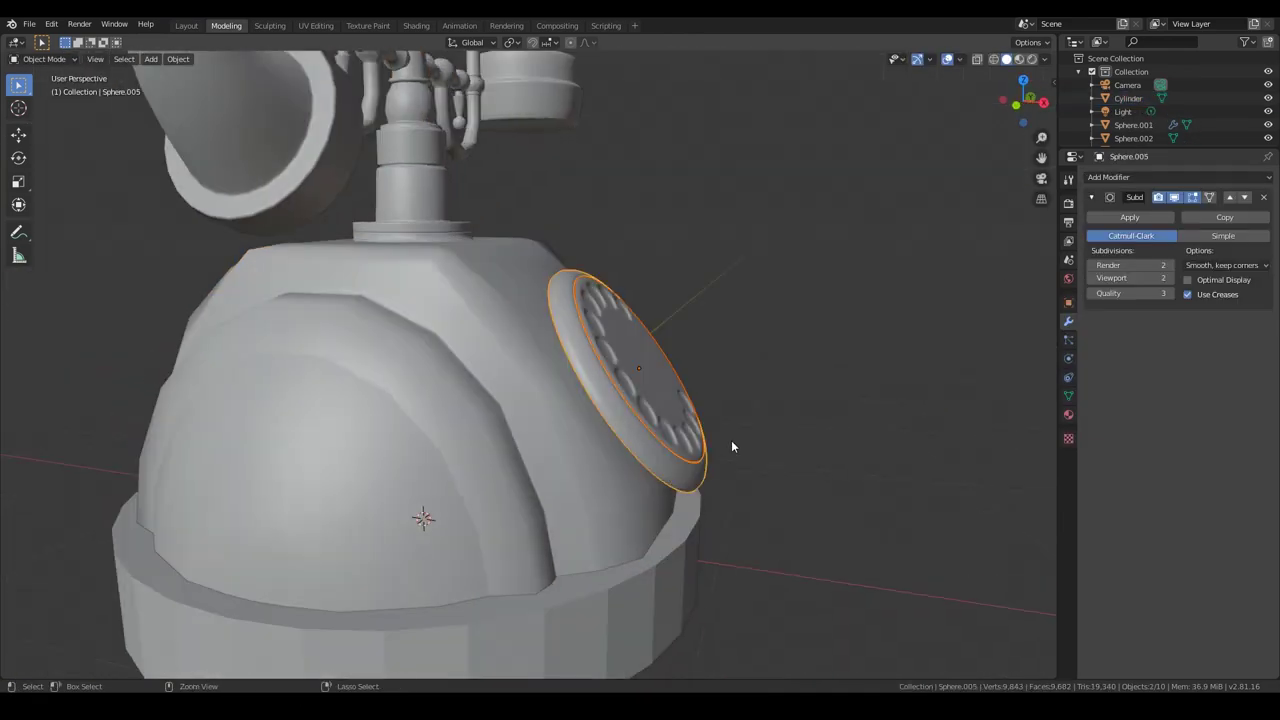
key(s)
click(745, 442)
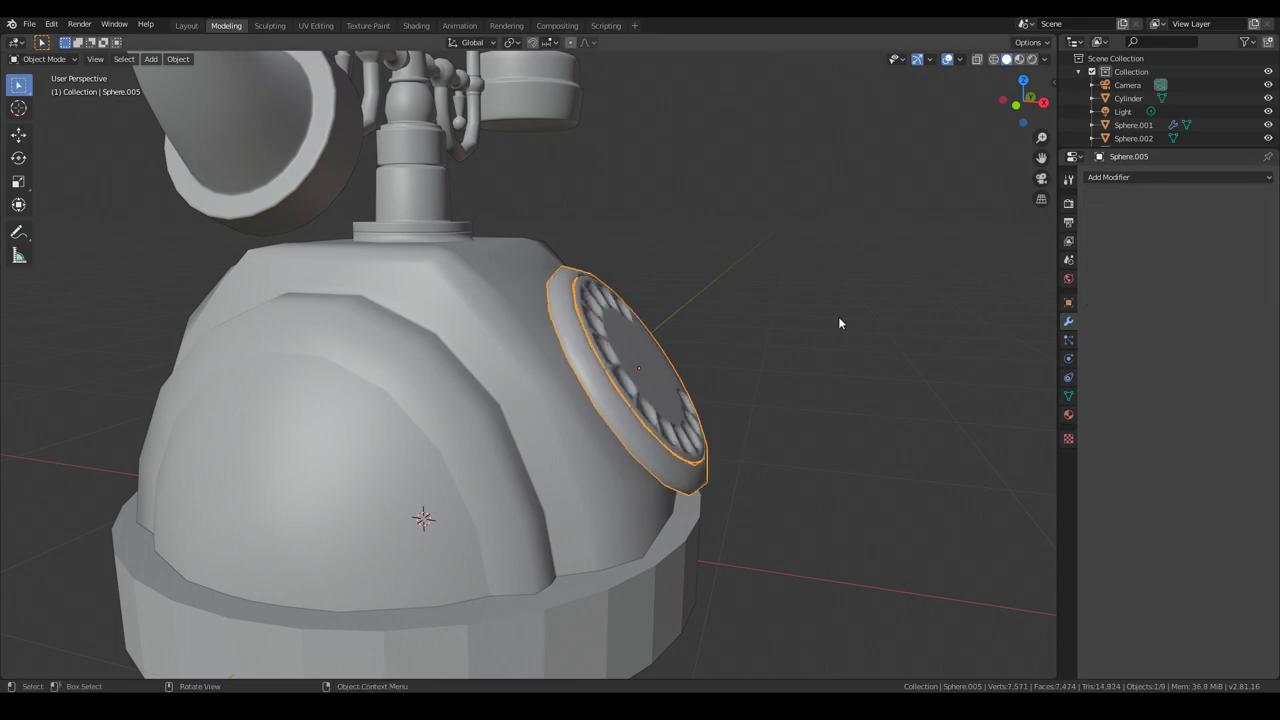
key(KP_1)
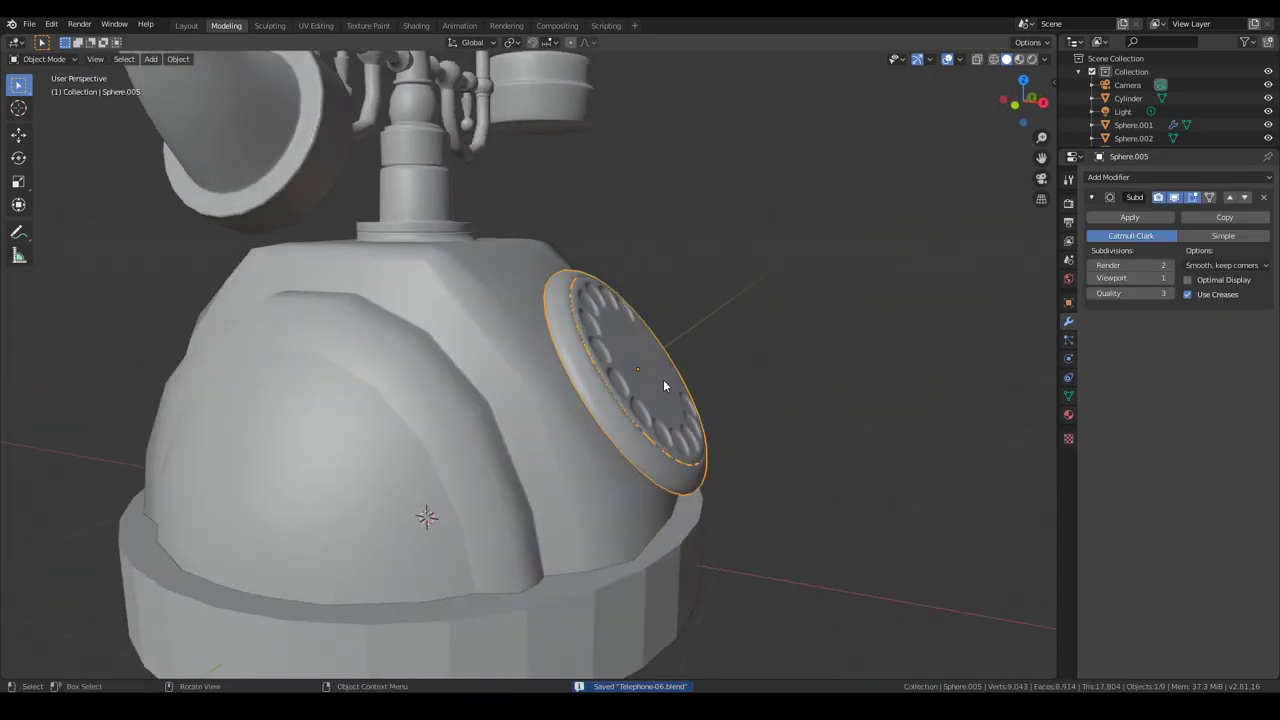
key(g)
click(688, 420)
key(r)
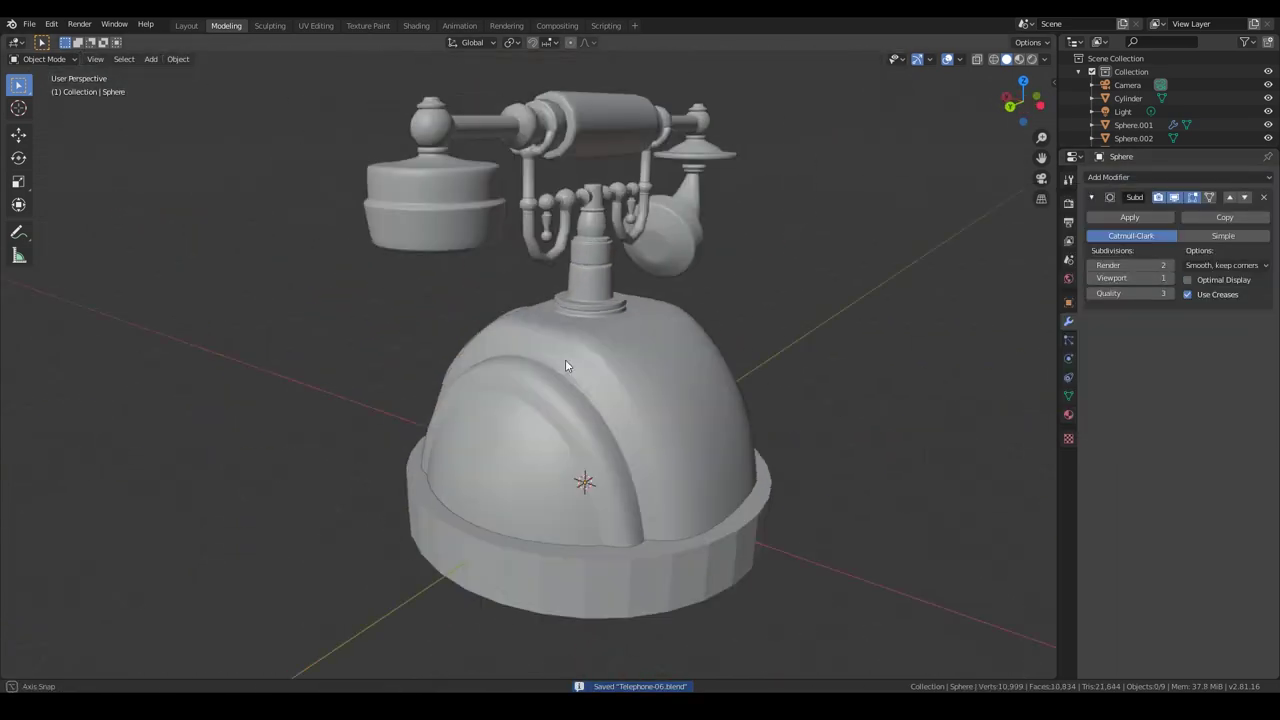
key(KP_1)
Inset the top face of the round base cylinder.
click(512, 480)
key(Tab)
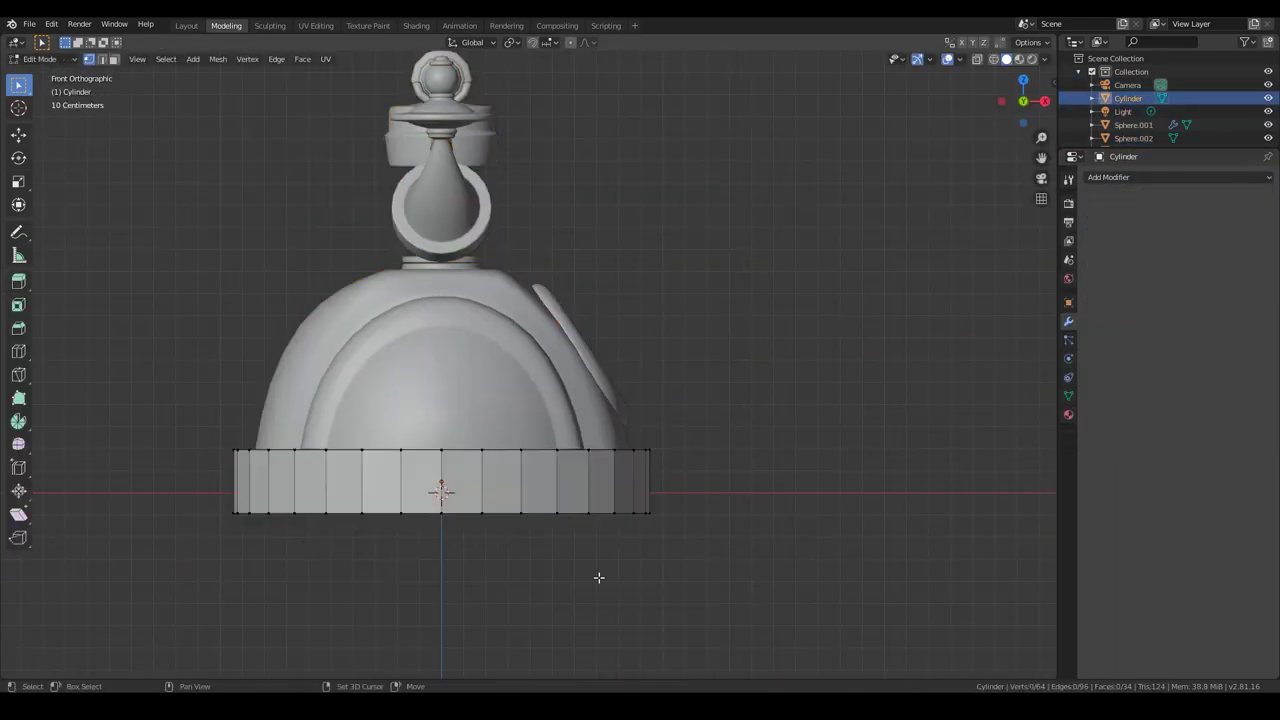
key(alt+z)
drag(200, 435, 680, 470)
key(alt+z)
middle_drag(351, 511, 794, 509)
scroll(794, 509, up, 3)
key(i)
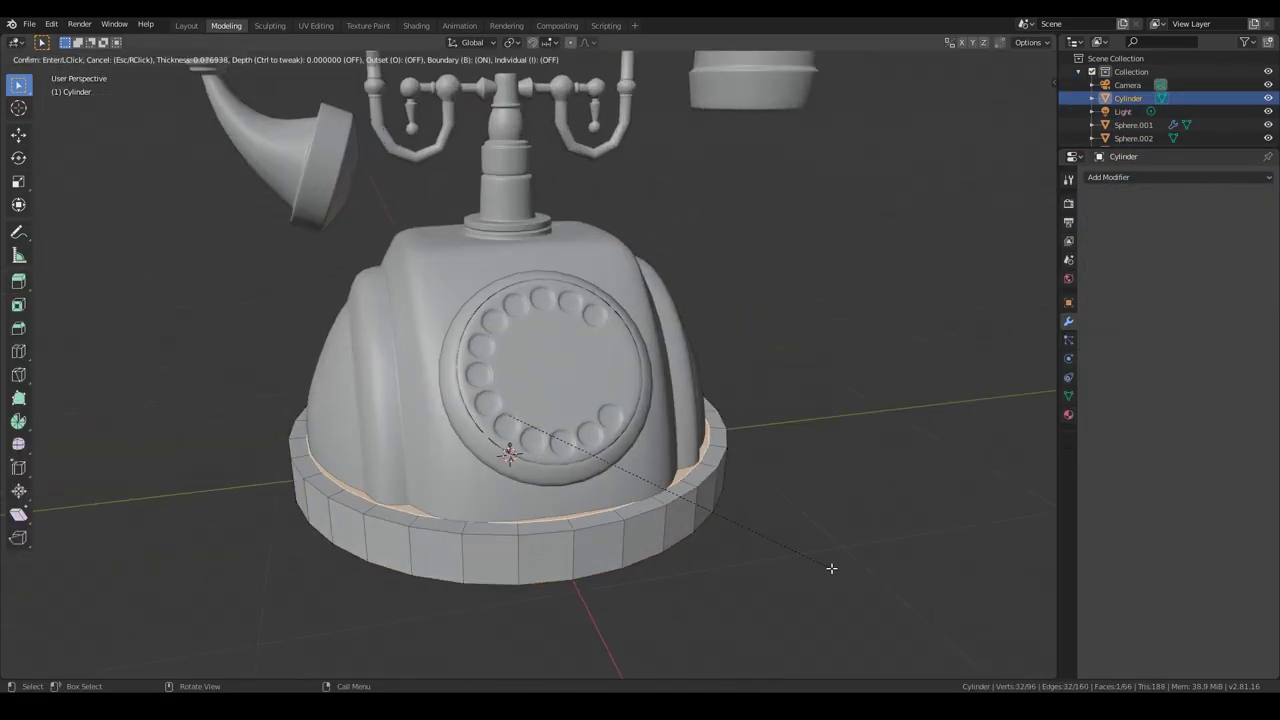
click(831, 568)
Add a loop cut near the rim top, bevel it, and raise the loop along Z.
key(ctrl+r)
click(634, 516)
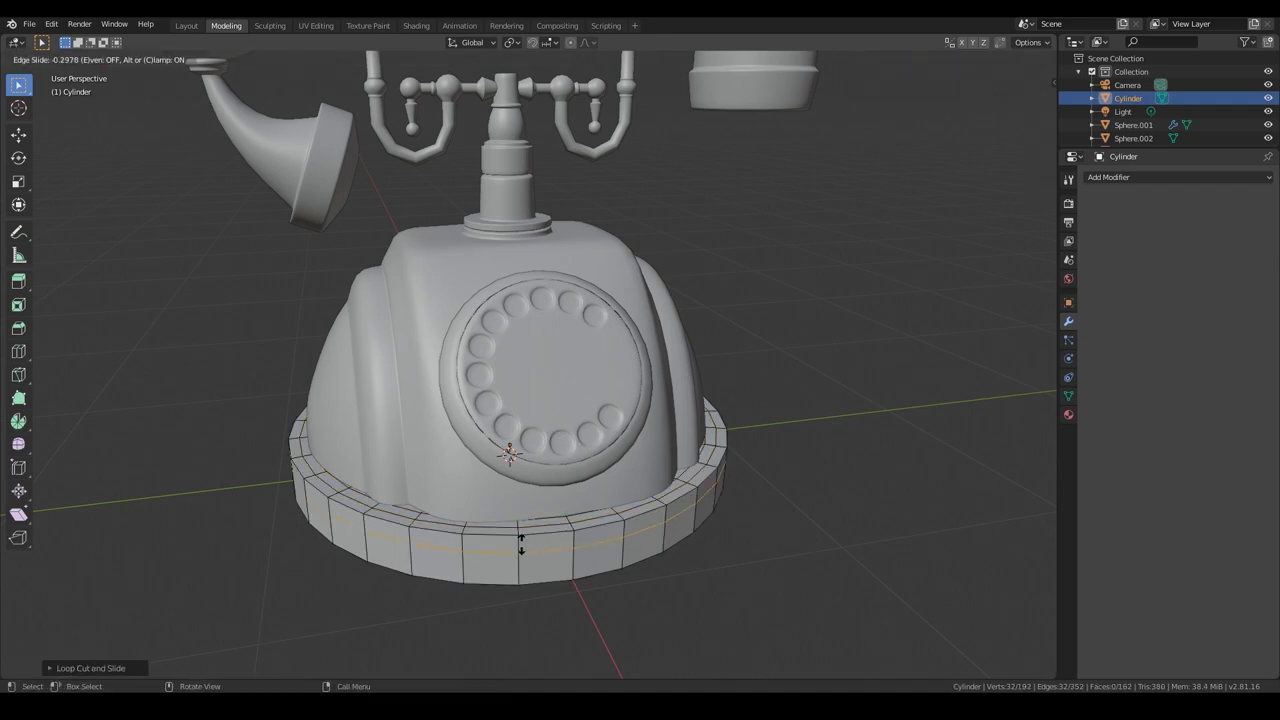
click(572, 543)
click(578, 549)
scroll(578, 549, up, 3)
alt+click(586, 471)
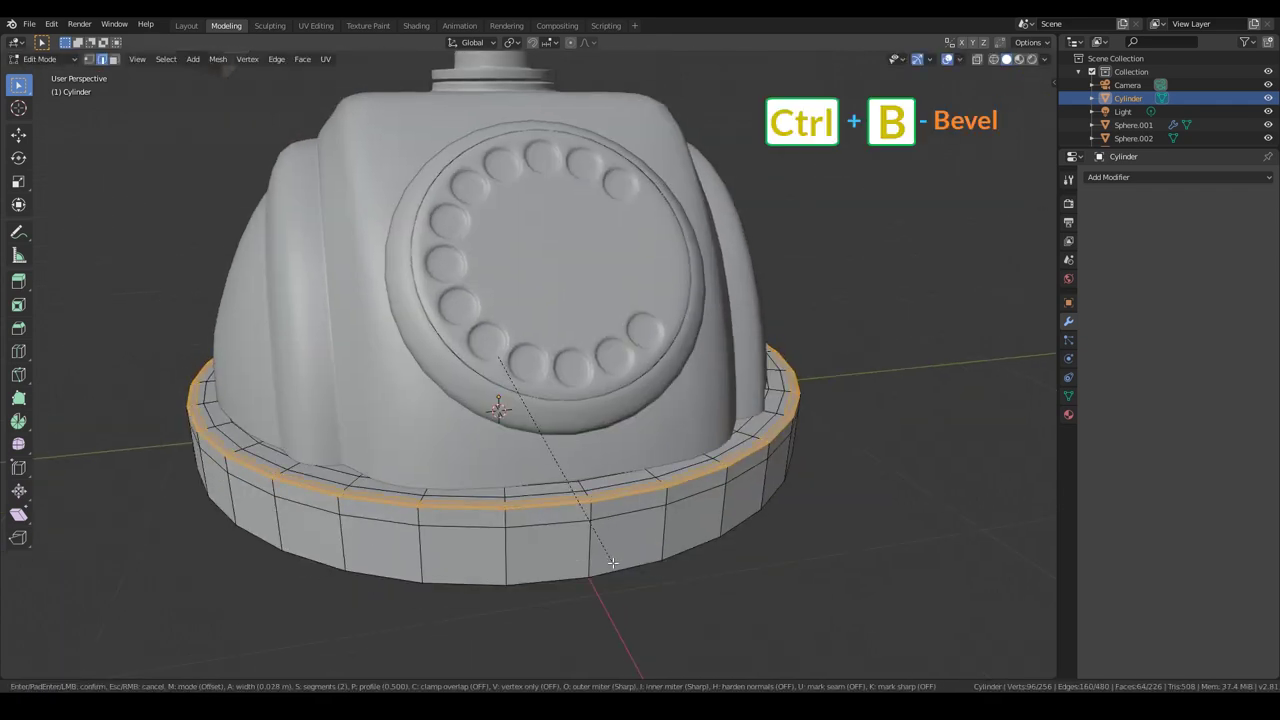
mouse_move(586, 471)
middle_down()
mouse_move(581, 521)
mouse_move(726, 583)
mouse_move(427, 550)
mouse_move(597, 614)
mouse_move(481, 554)
middle_up()
key(g)
key(z)
click(581, 521)
key(g)
right_click(427, 550)
Extrude the lower rim faces outward along normals and add a loop cut around the rim.
alt+click(481, 554)
key(alt+e)
click(511, 583)
click(511, 574)
key(ctrl+r)
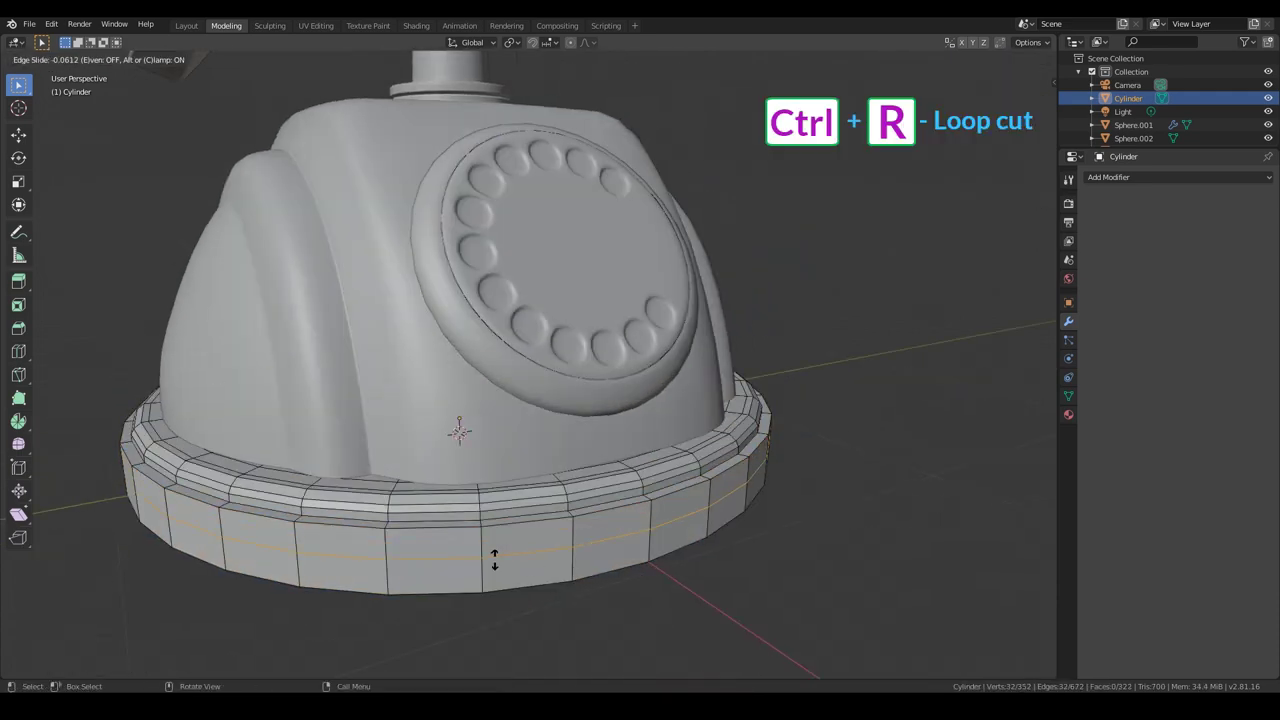
click(483, 565)
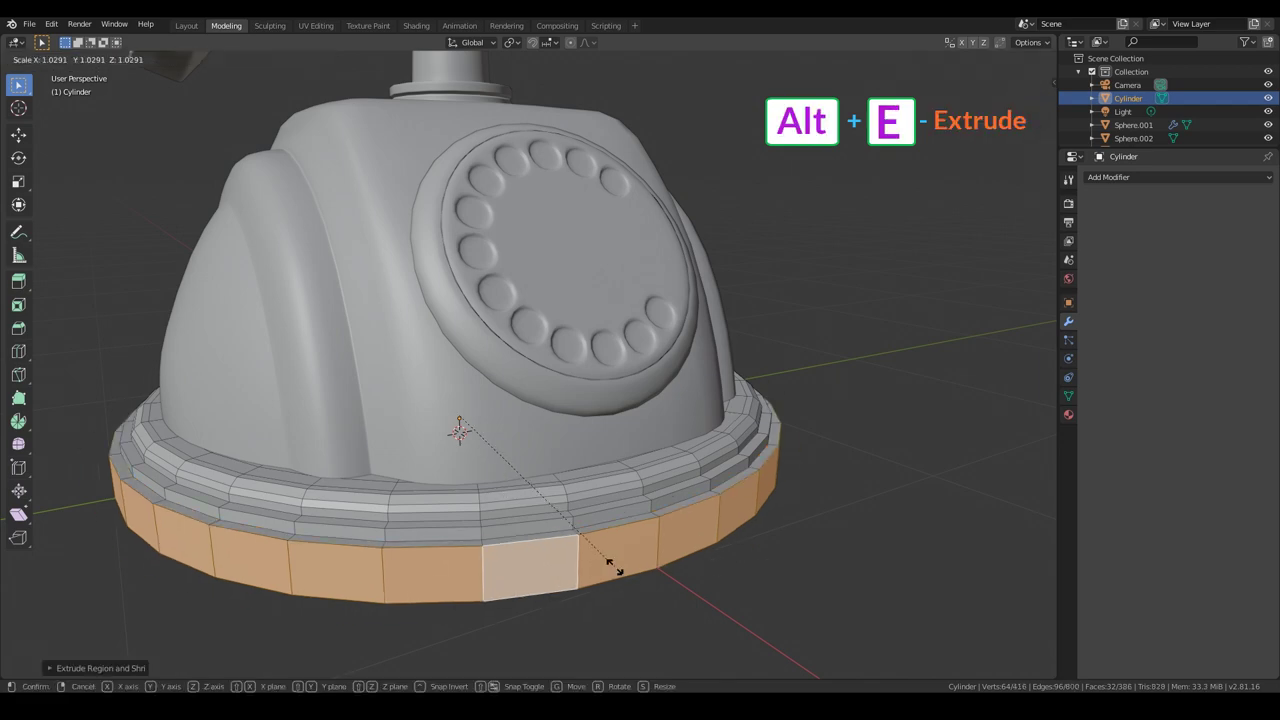
key(alt+a)
Add another edge loop around the rim and shift it vertically along Z.
middle_drag(608, 551, 556, 513)
key(ctrl+r)
click(556, 513)
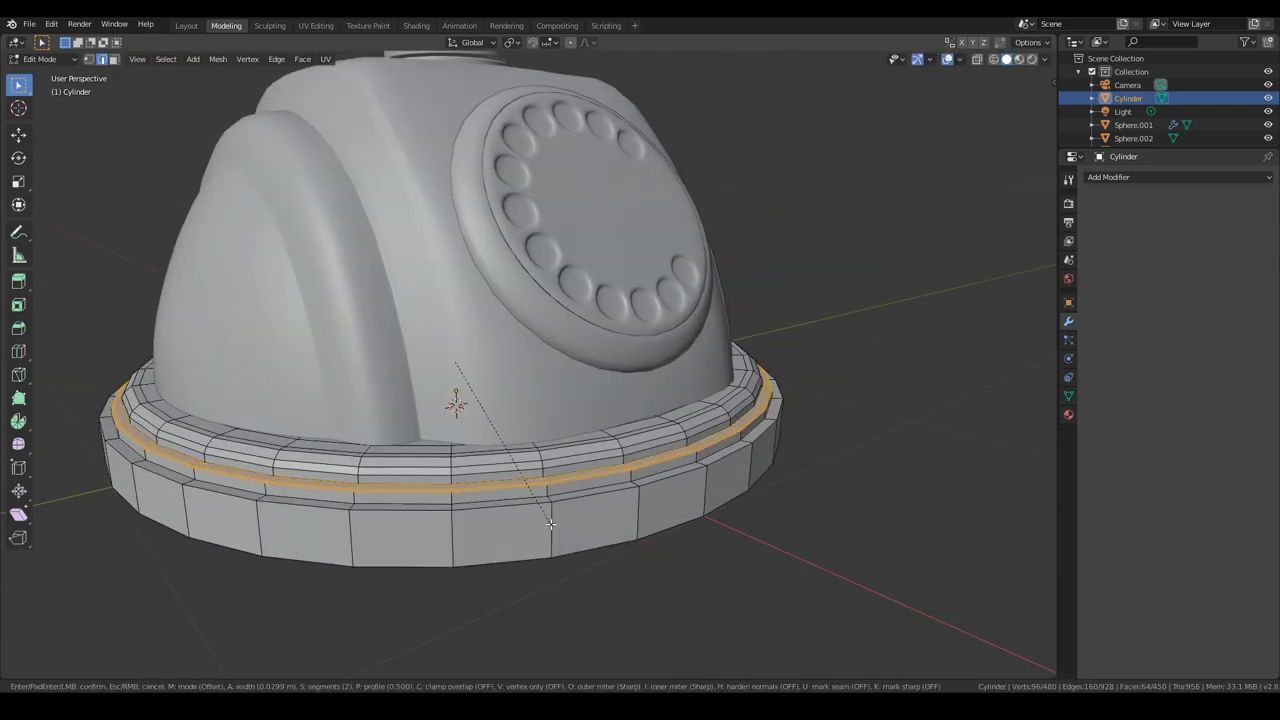
scroll(556, 513, up, 3)
key(g)
key(z)
click(541, 566)
scroll(655, 582, down, 5)
key(alt+a)
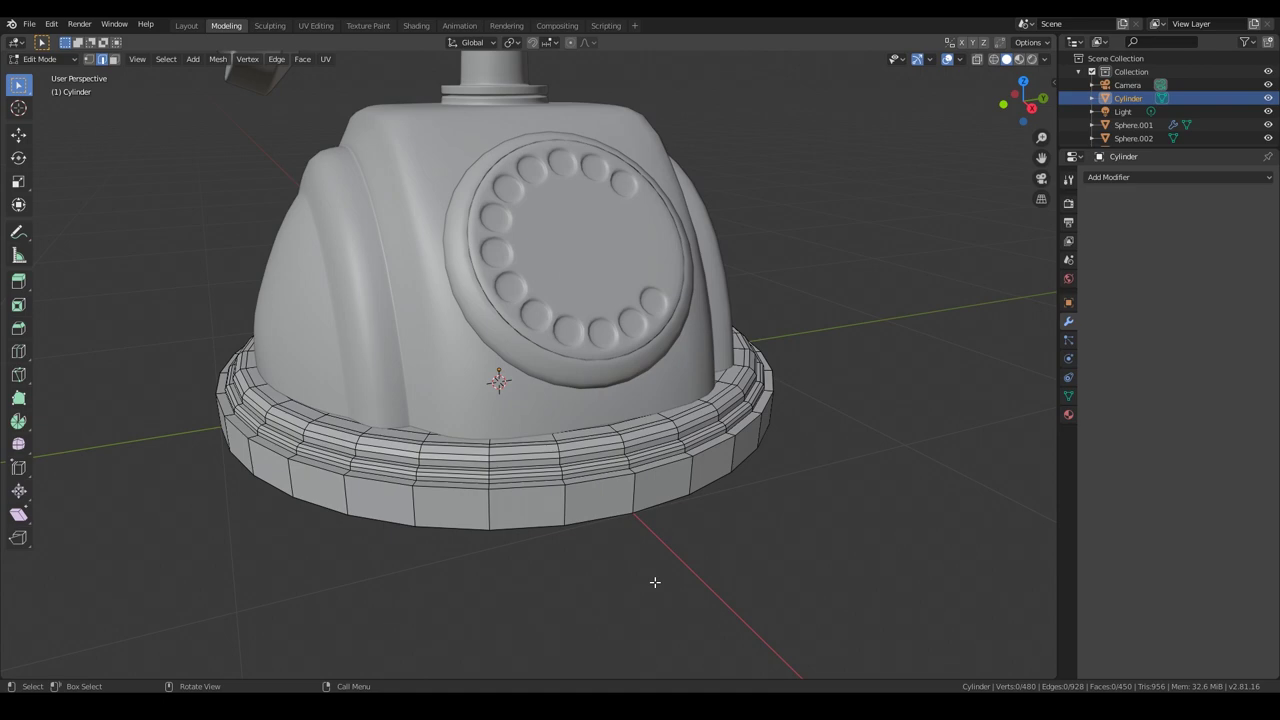
On the underside, dissolve the bottom edge loop and move the bottom face along Z.
middle_drag(583, 538, 503, 305)
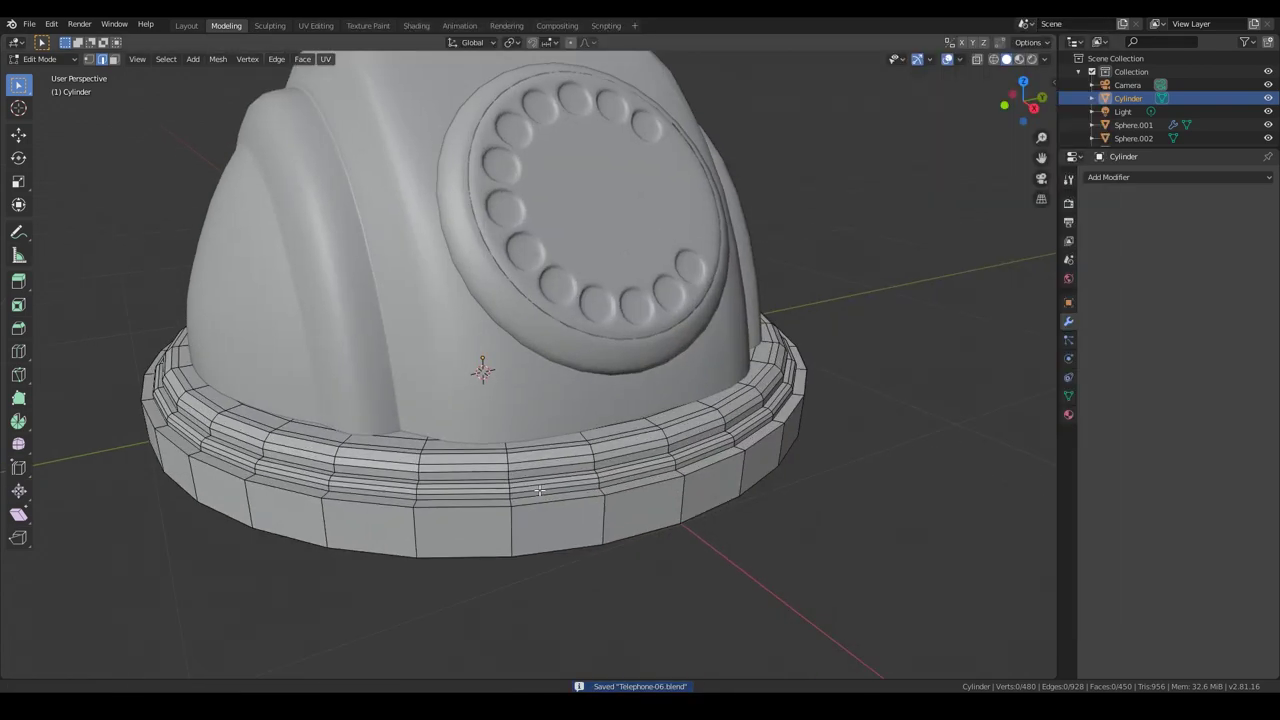
alt+click(503, 305)
key(x)
click(503, 305)
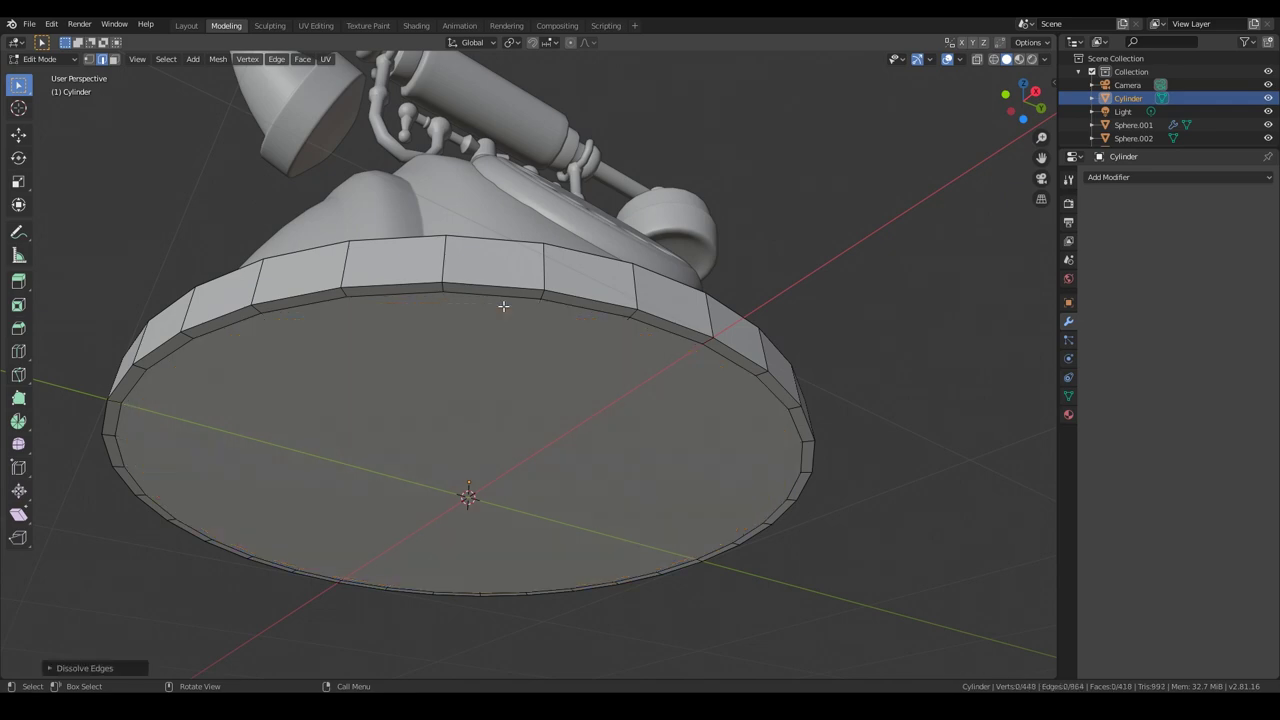
click(560, 417)
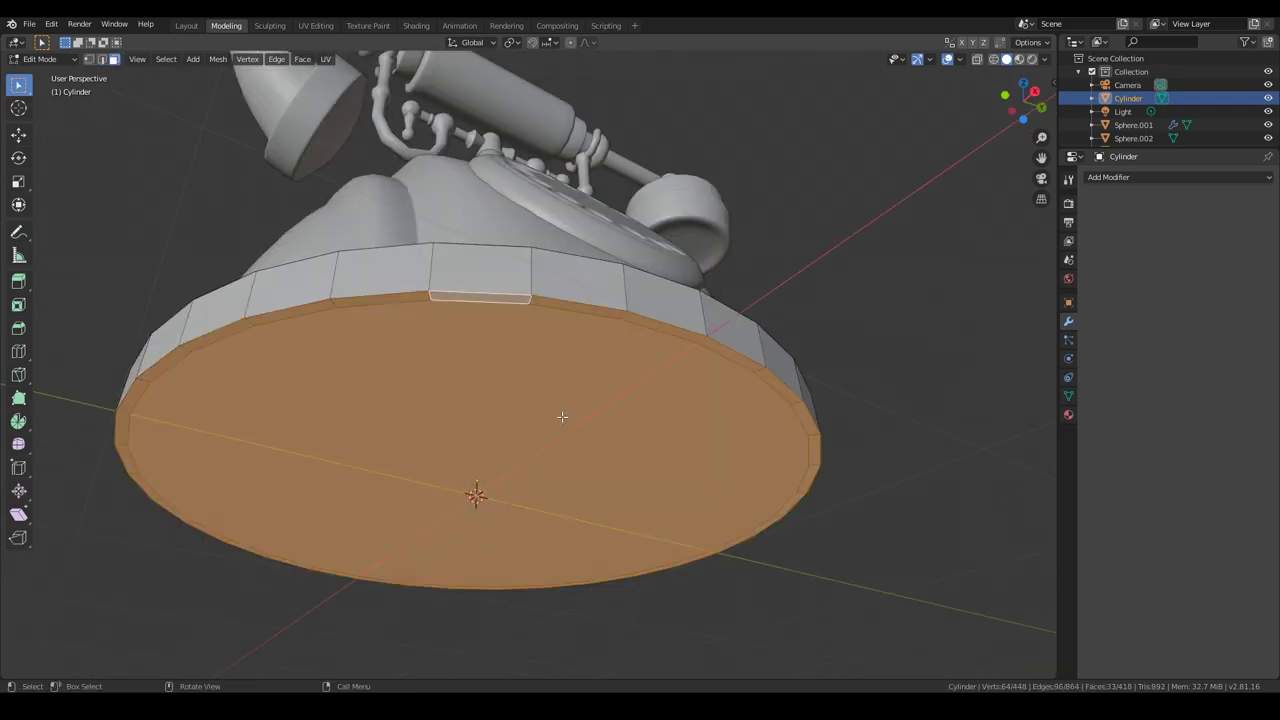
key(KP_3)
key(g)
key(z)
click(512, 474)
Extrude the bottom loop and scale it inward to form the recessed underside.
middle_drag(512, 474, 500, 363)
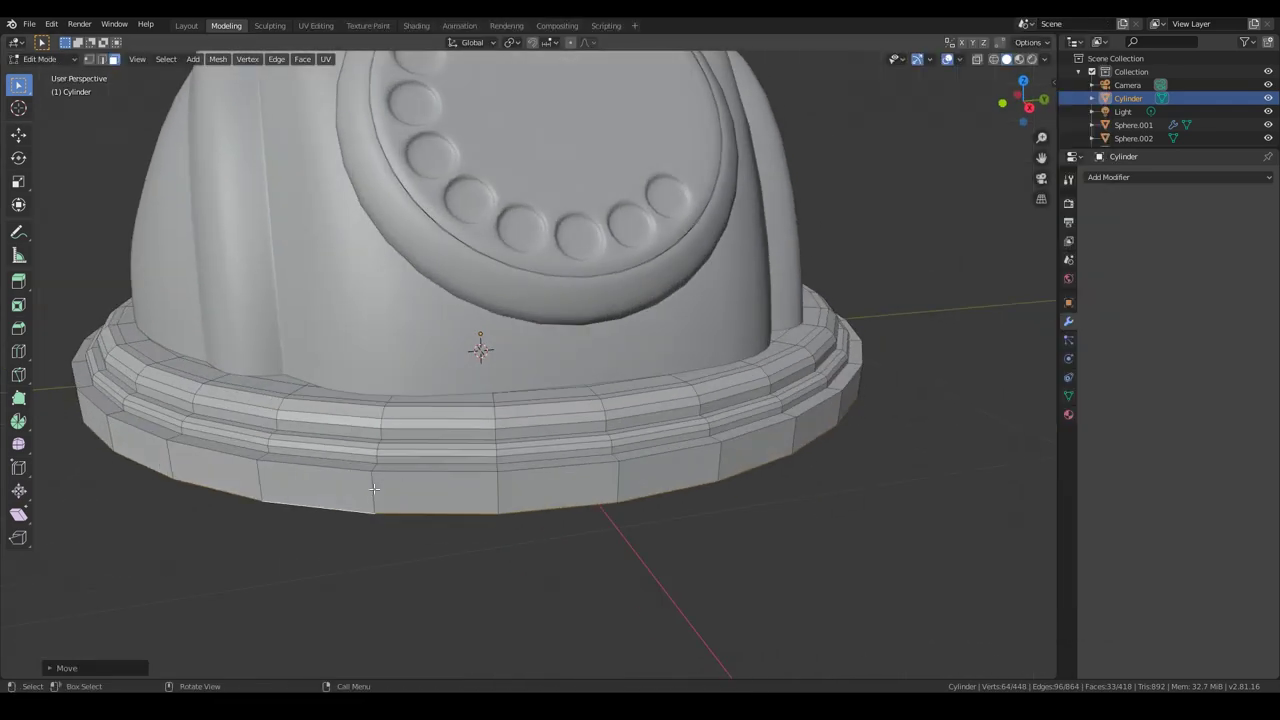
key(e)
key(s)
click(597, 545)
key(g)
key(z)
right_click(590, 554)
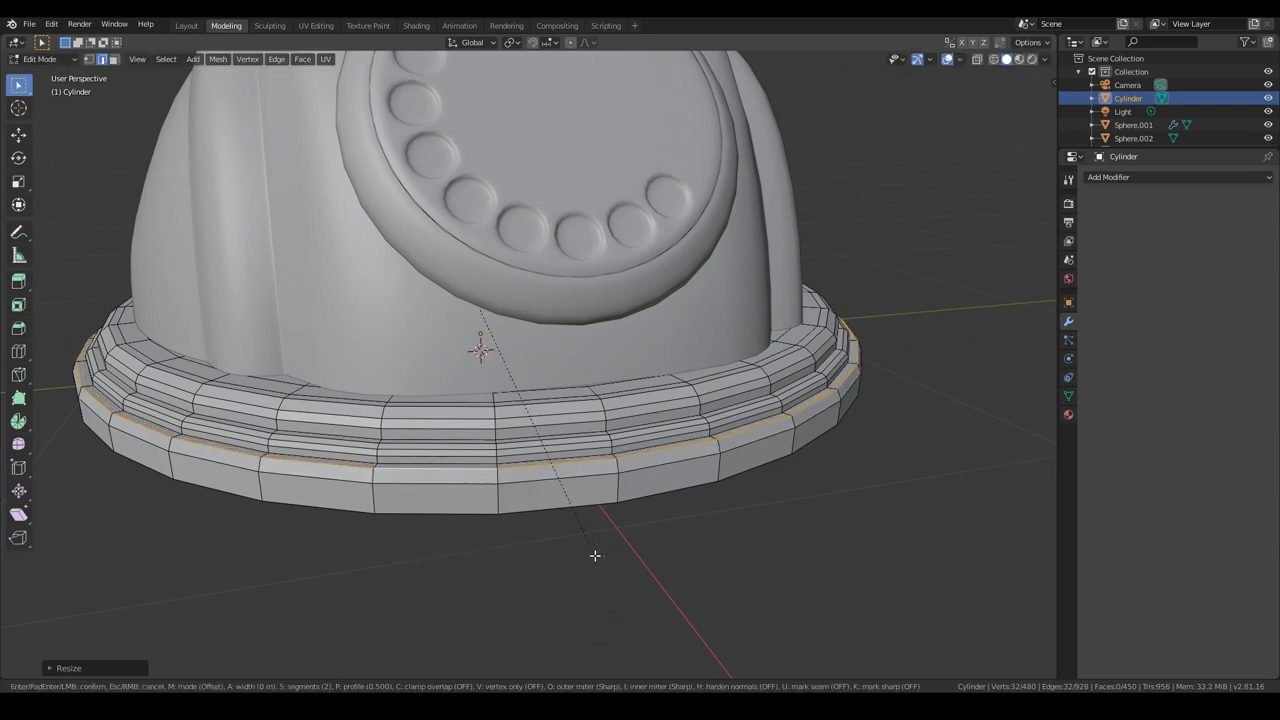
click(595, 555)
key(Tab)
middle_drag(651, 537, 577, 497)
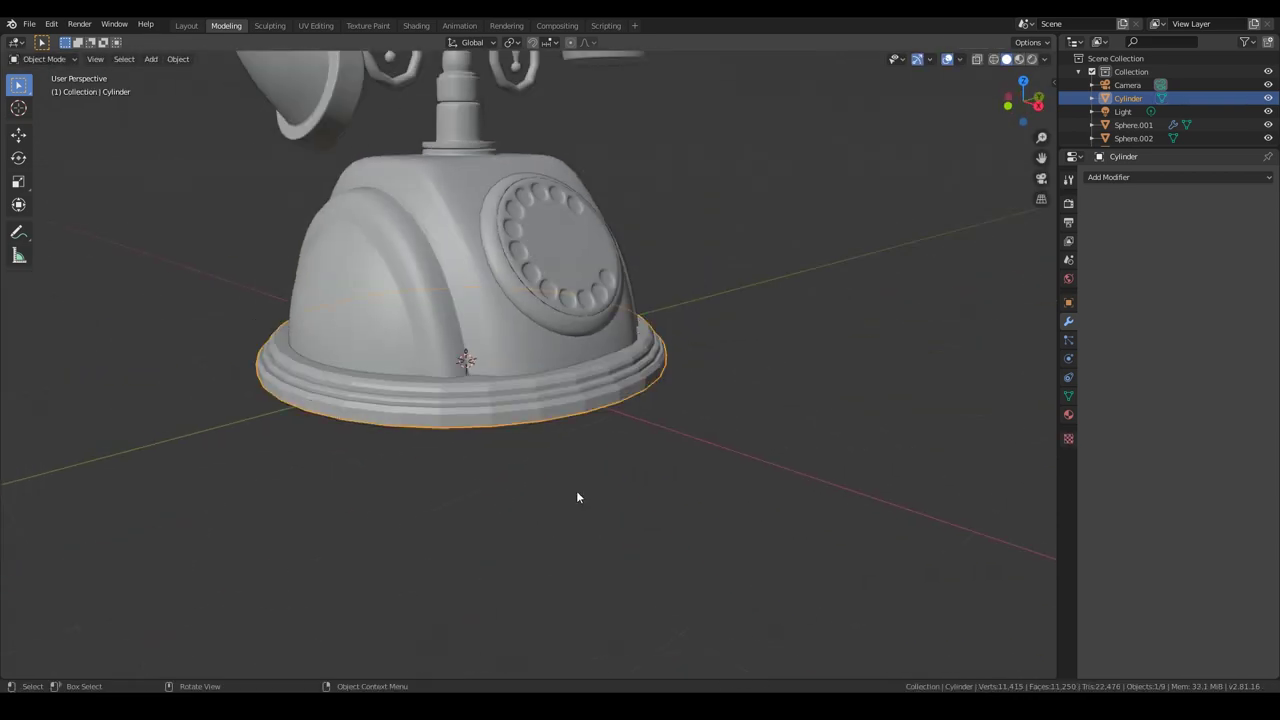
scroll(577, 497, up, 3)
Reposition the bottom edge loop and scale a base ring loop slightly inward.
key(Tab)
right_click(458, 515)
scroll(493, 446, up, 2)
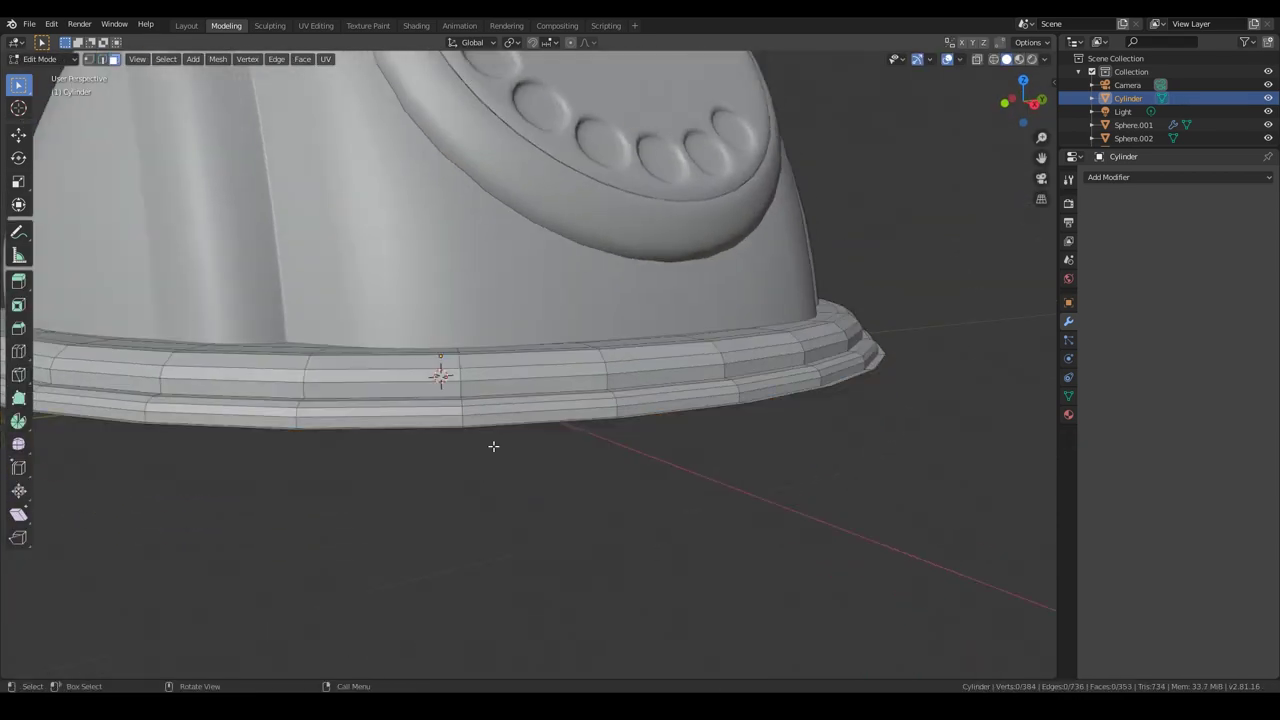
key(2)
alt+click(493, 425)
key(g)
click(695, 513)
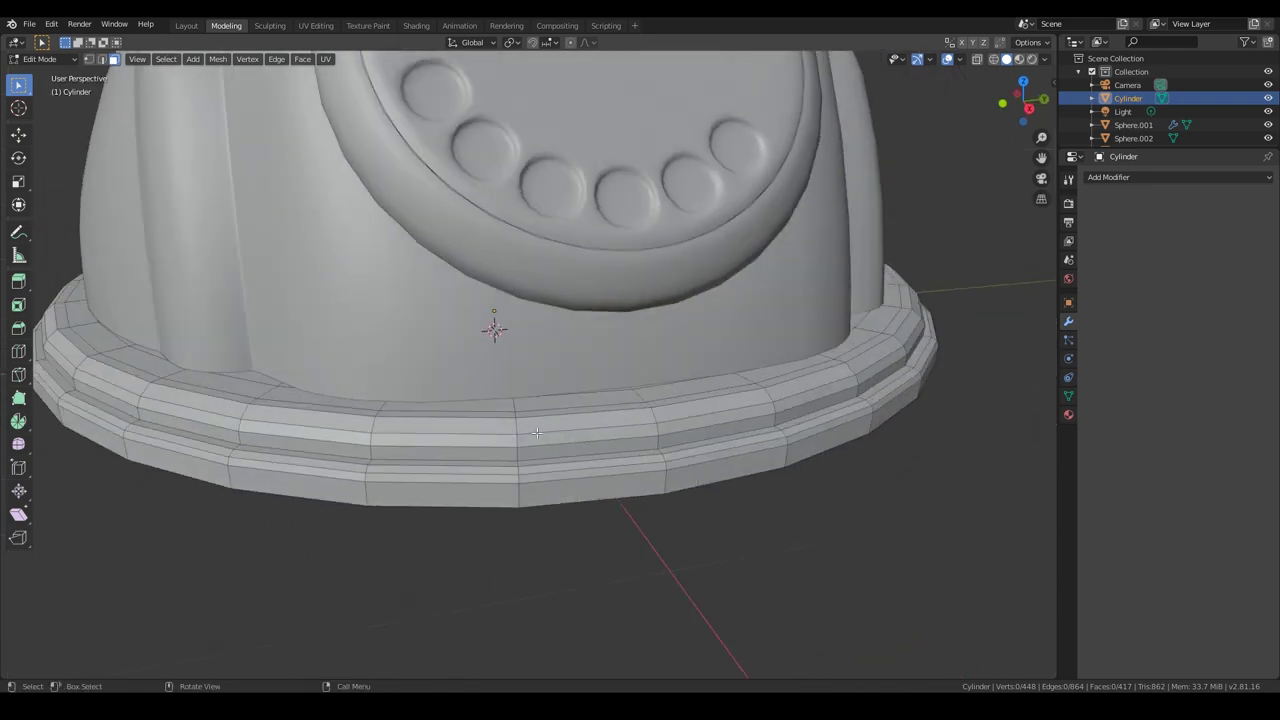
alt+click(537, 432)
key(s)
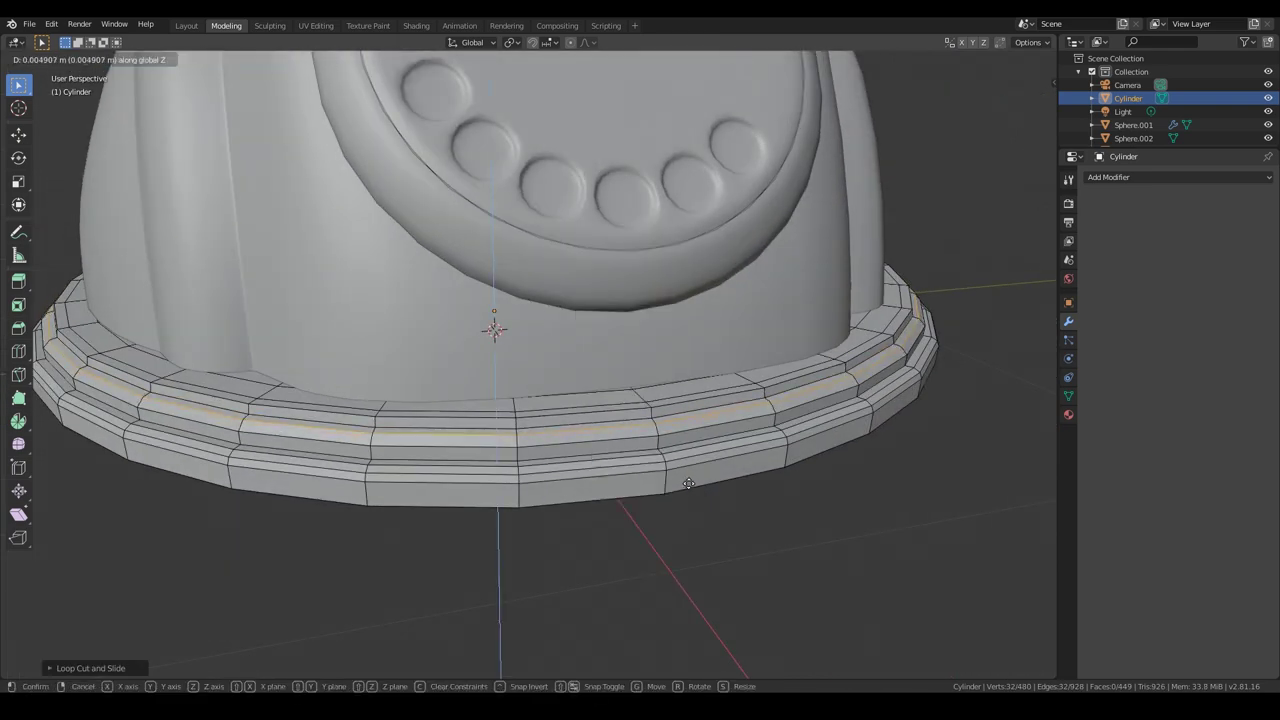
click(689, 483)
Bevel a selected edge loop on the base ring.
mouse_move(689, 483)
middle_down()
mouse_move(656, 414)
mouse_move(554, 403)
middle_up()
click(642, 413)
key(ctrl+b)
click(568, 425)
scroll(577, 480, down, 5)
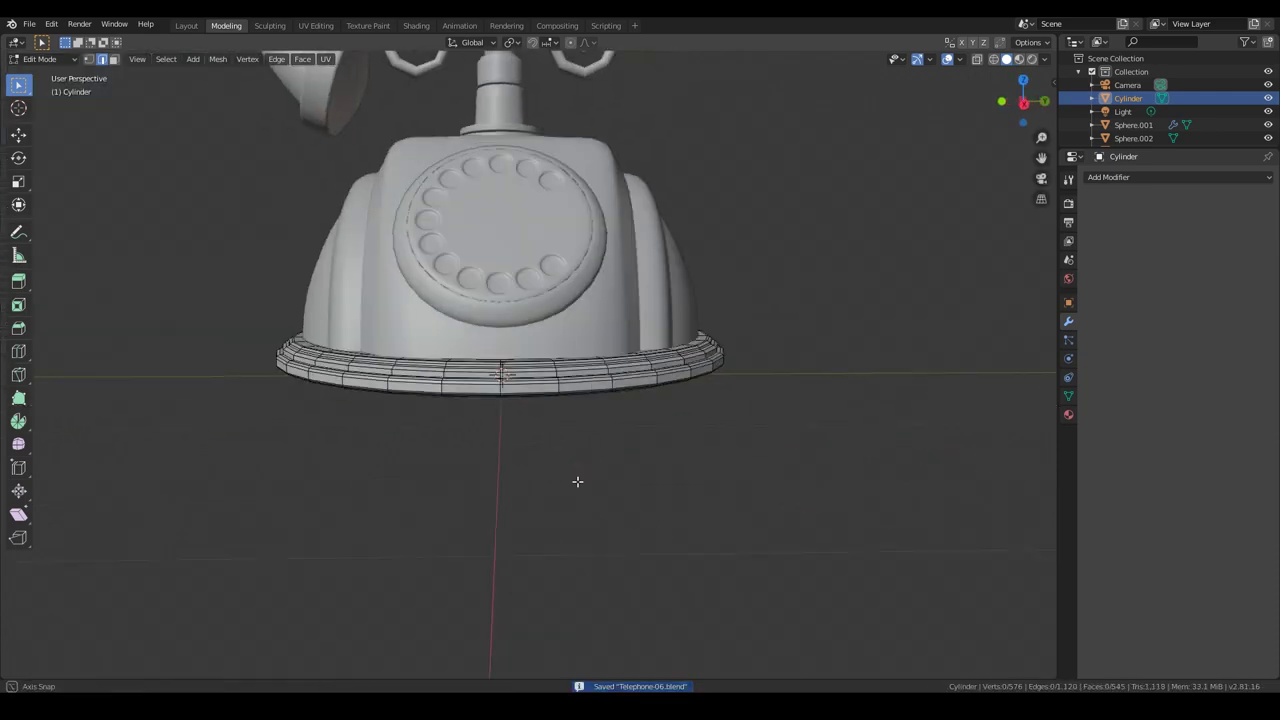
middle_drag(577, 480, 554, 379)
Check the base in wireframe side view, leave edit mode and save Telephone-06.blend.
key(KP_3)
key(shift+z)
key(2)
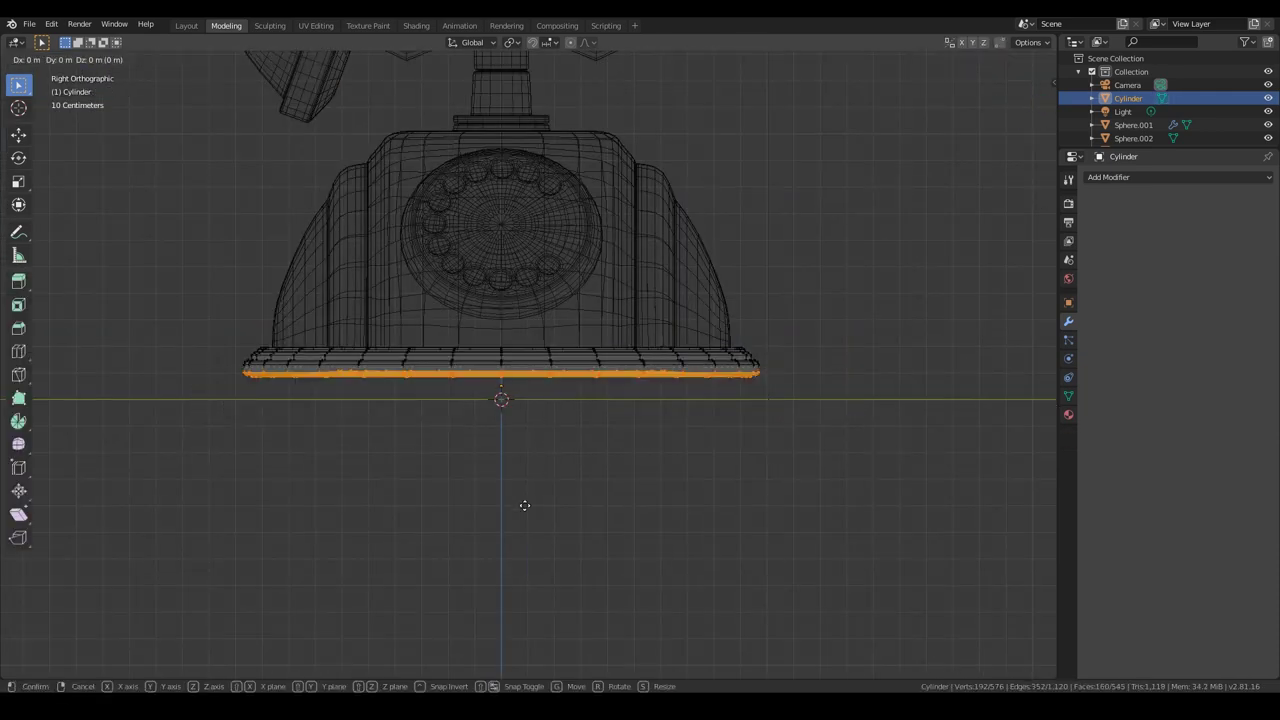
key(shift+z)
middle_drag(523, 506, 472, 429)
scroll(449, 438, up, 3)
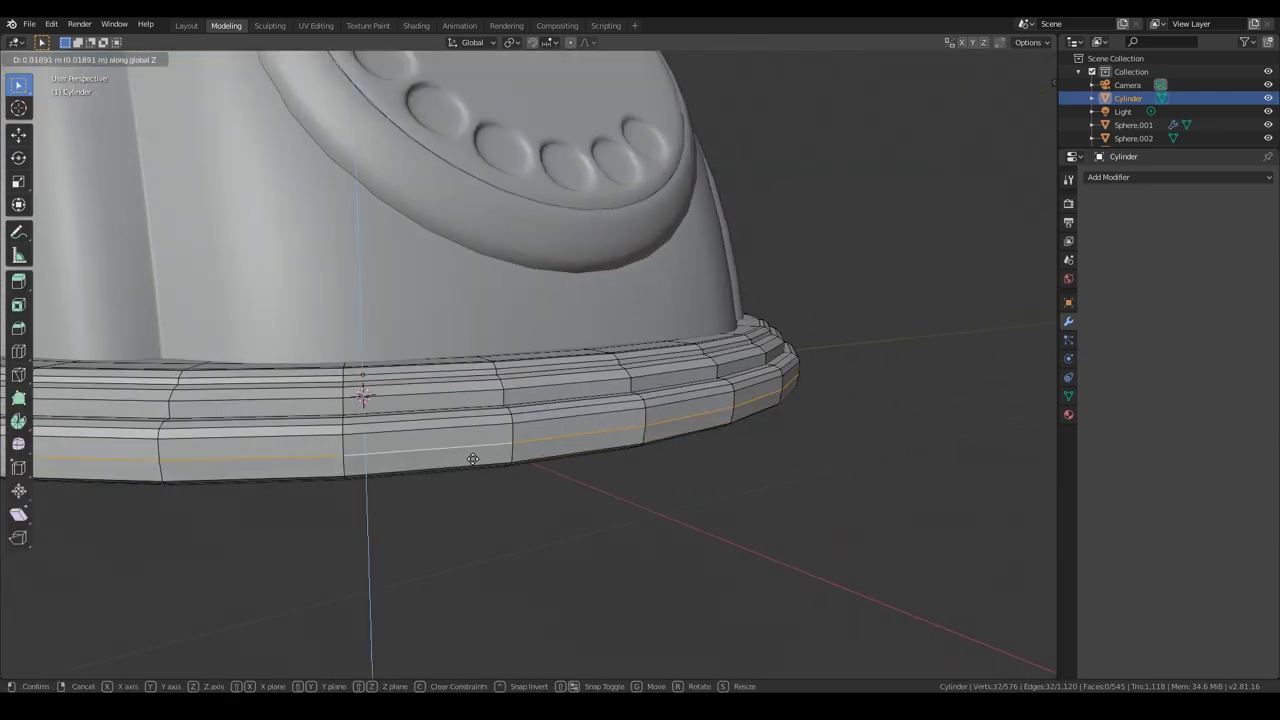
mouse_move(566, 509)
middle_down()
mouse_move(575, 446)
mouse_move(491, 591)
mouse_move(432, 380)
middle_up()
key(Tab)
key(ctrl+s)
Add a small cylinder, shrink it to foot size, and give it a loop cut.
shift+right_click(315, 345)
key(shift+a)
click(380, 434)
key(s)
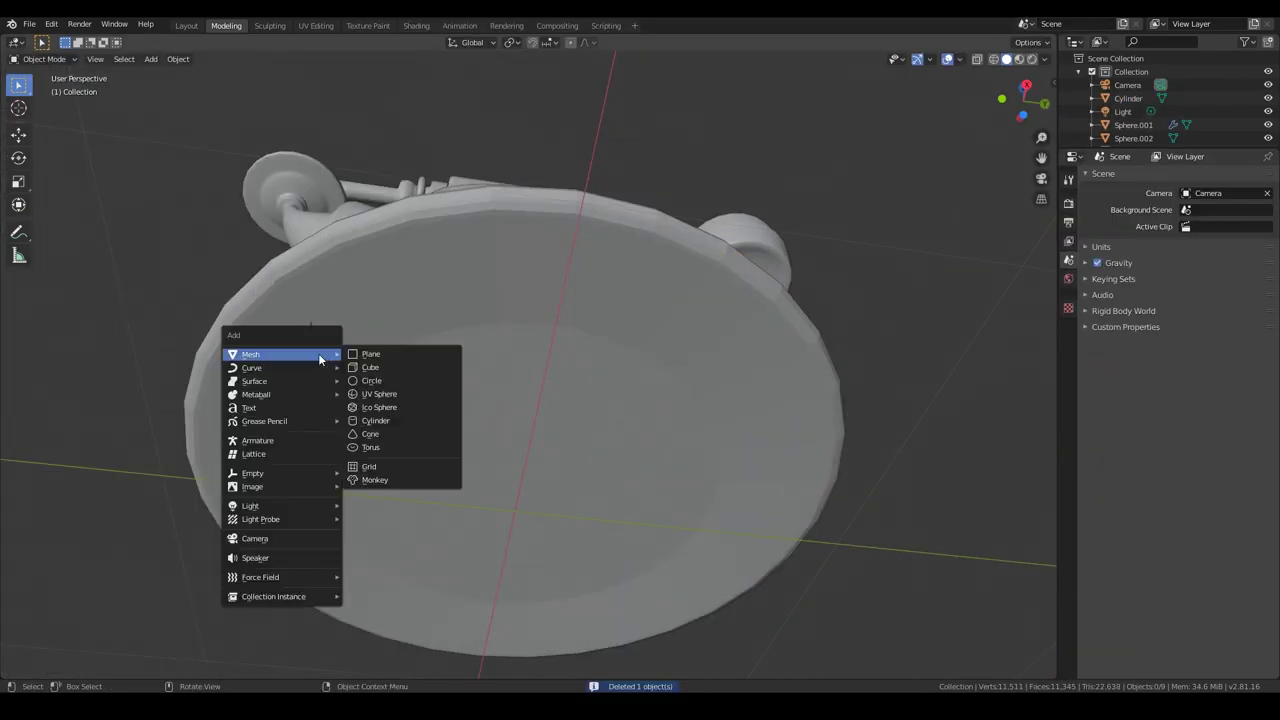
key(Tab)
key(KP_Decimal)
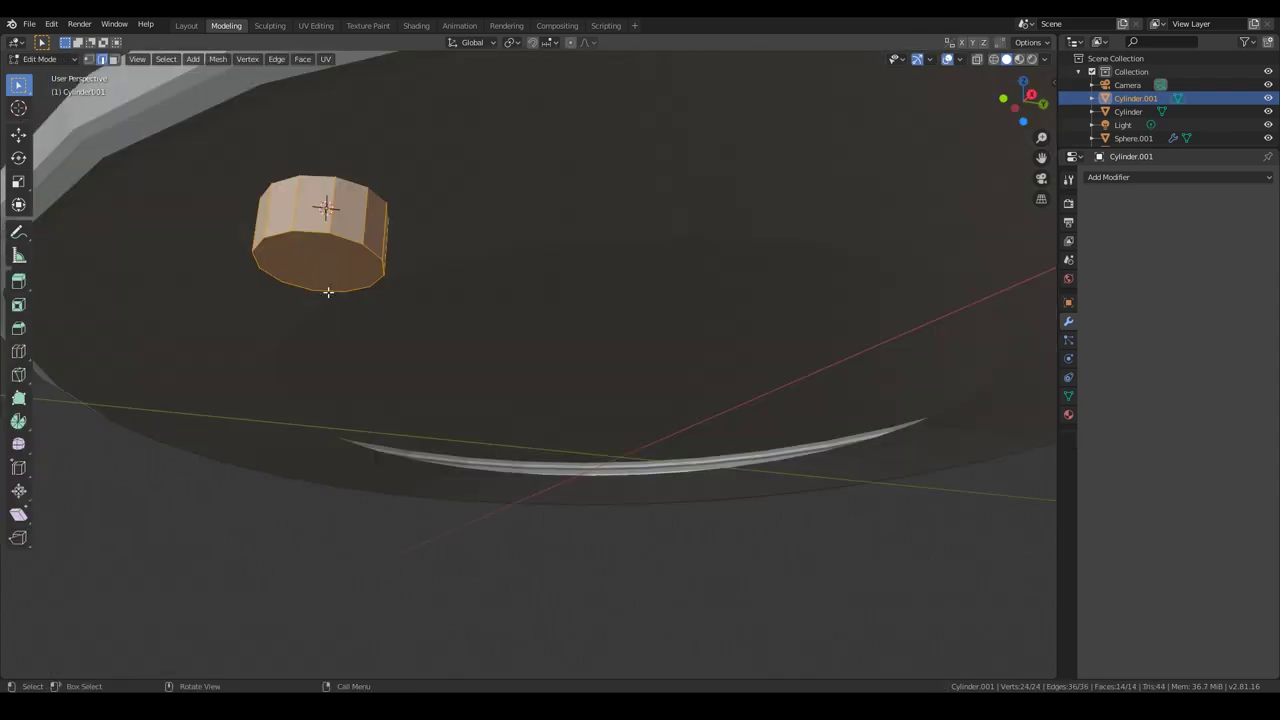
key(ctrl+r)
click(368, 298)
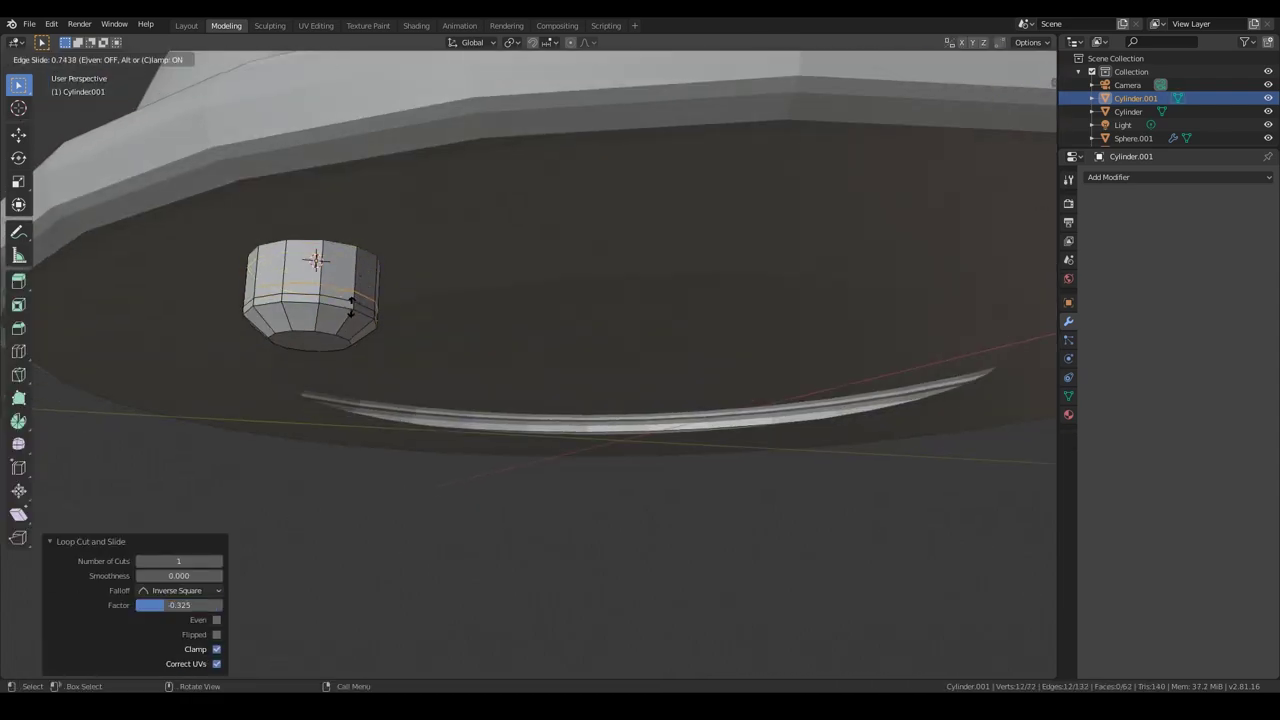
click(408, 398)
scroll(420, 420, down, 4)
key(Tab)
Mirror the foot across X and Y so one sits at each base corner, and save.
middle_drag(446, 454, 436, 406)
key(ctrl+s)
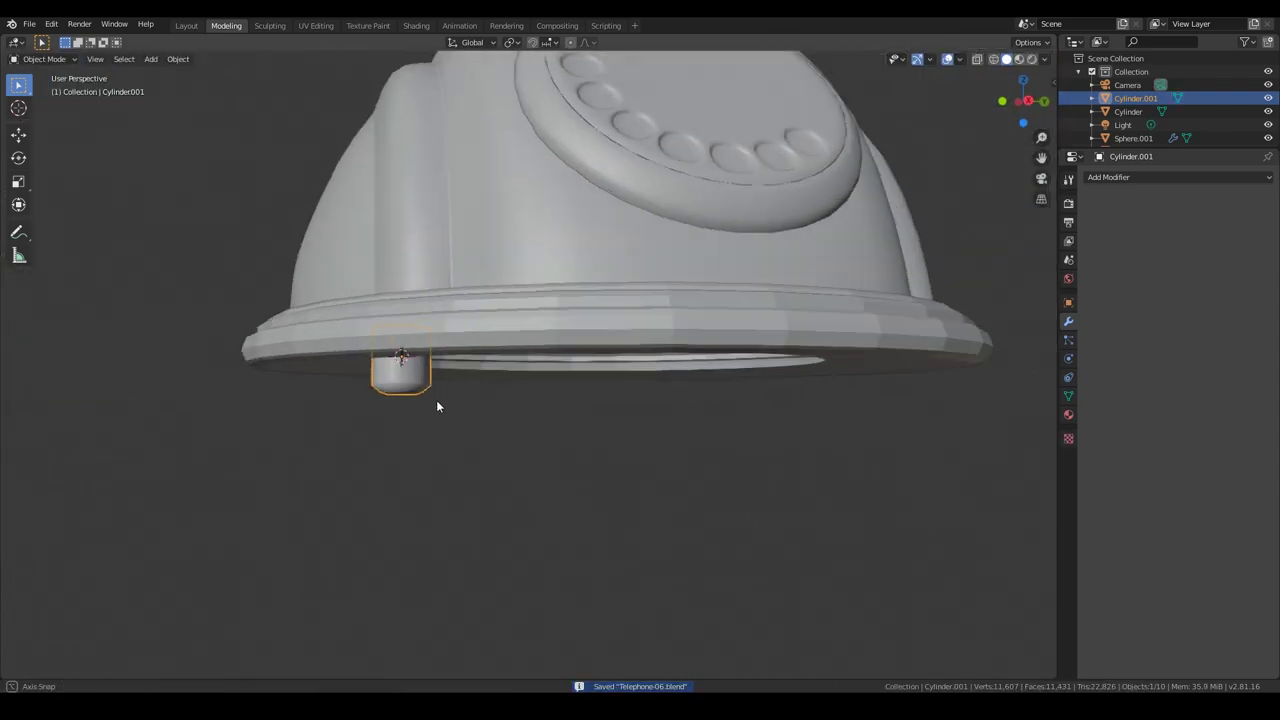
scroll(440, 406, down, 3)
key(KP_3)
key(shift+d)
key(Delete)
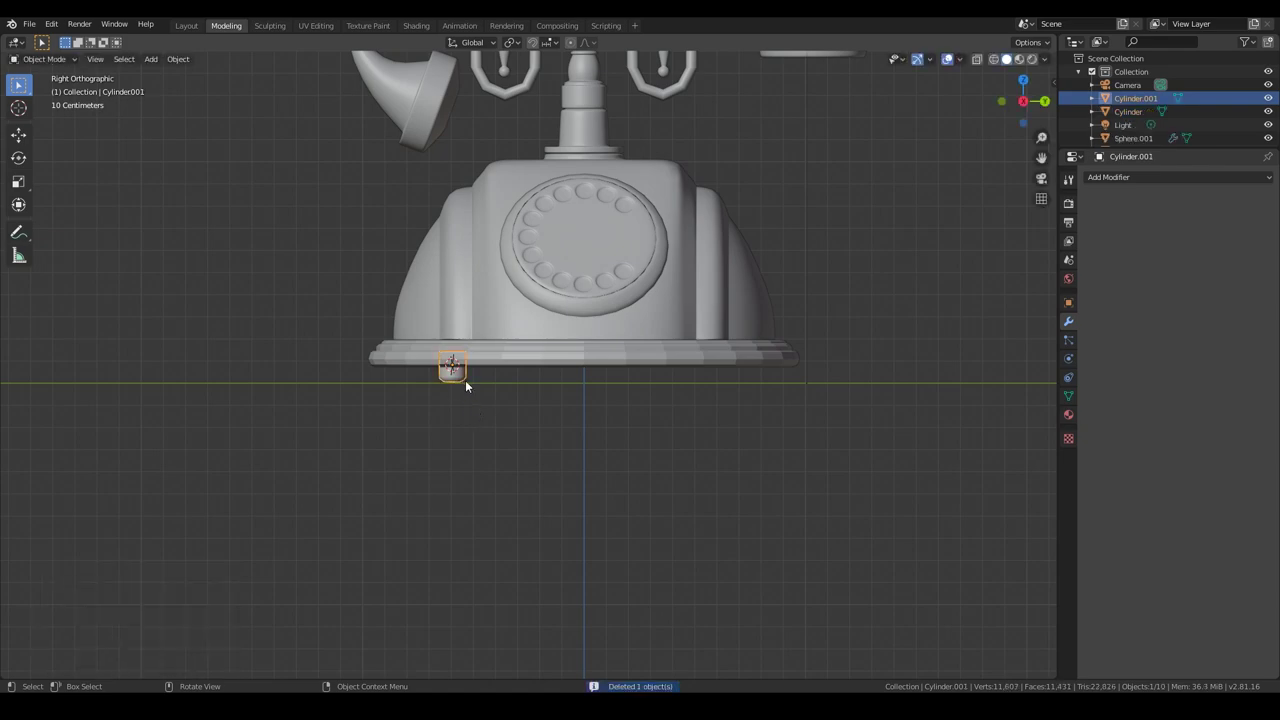
key(ctrl+shift+m)
mouse_move(788, 413)
middle_down()
mouse_move(622, 417)
mouse_move(668, 488)
mouse_move(756, 407)
mouse_move(845, 487)
mouse_move(708, 536)
mouse_move(575, 465)
middle_up()
key(ctrl+s)
Add a Subdivision Surface modifier to the round base and a modifier to the pipe.
click(575, 465)
right_click(575, 461)
click(1178, 177)
click(1023, 329)
scroll(818, 471, up, 3)
mouse_move(818, 471)
middle_down()
mouse_move(664, 542)
mouse_move(828, 493)
middle_up()
scroll(828, 493, down, 5)
click(543, 271)
click(1178, 177)
click(1023, 329)
In Shading, give the handset a new material with a Glossy BSDF replacing the default shader.
click(416, 25)
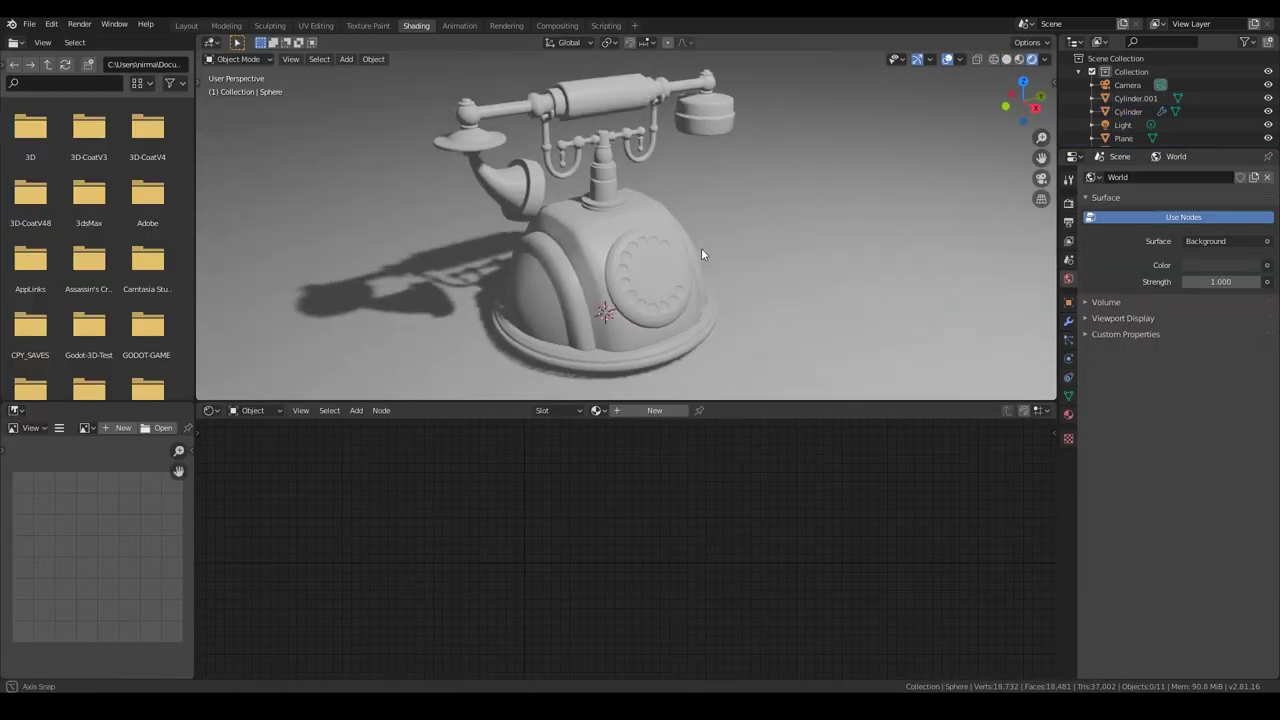
click(654, 410)
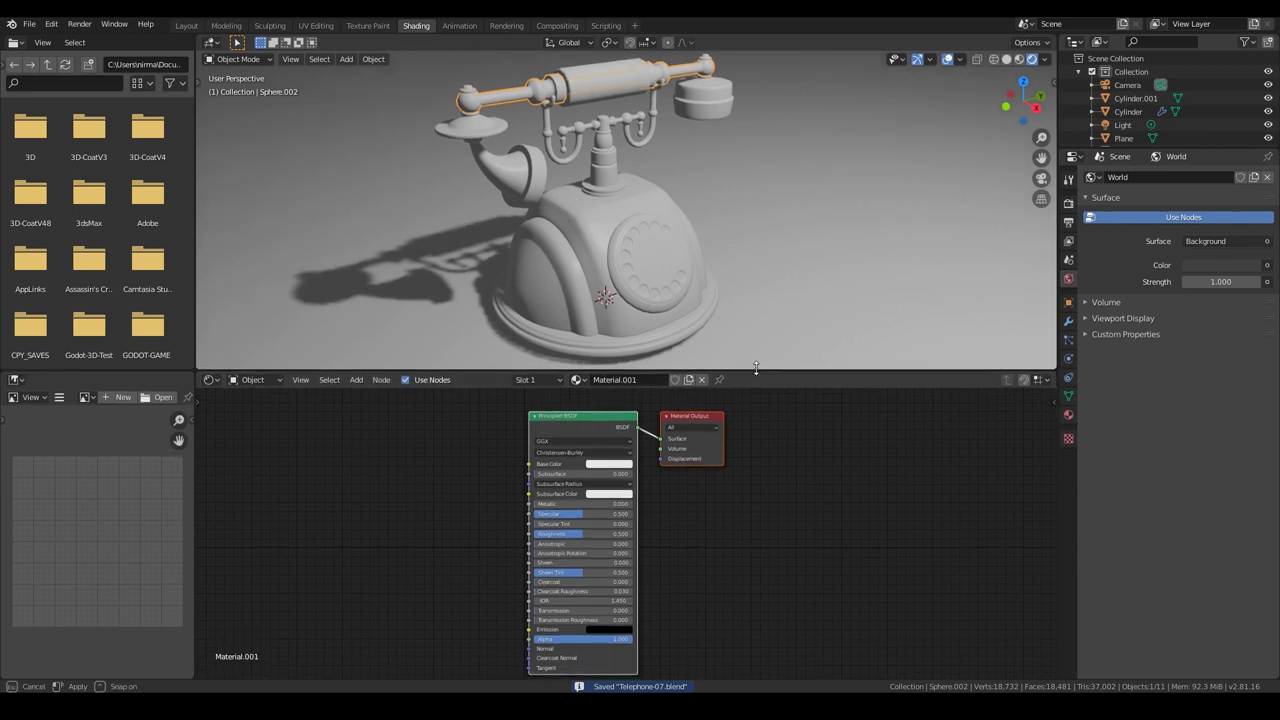
key(x)
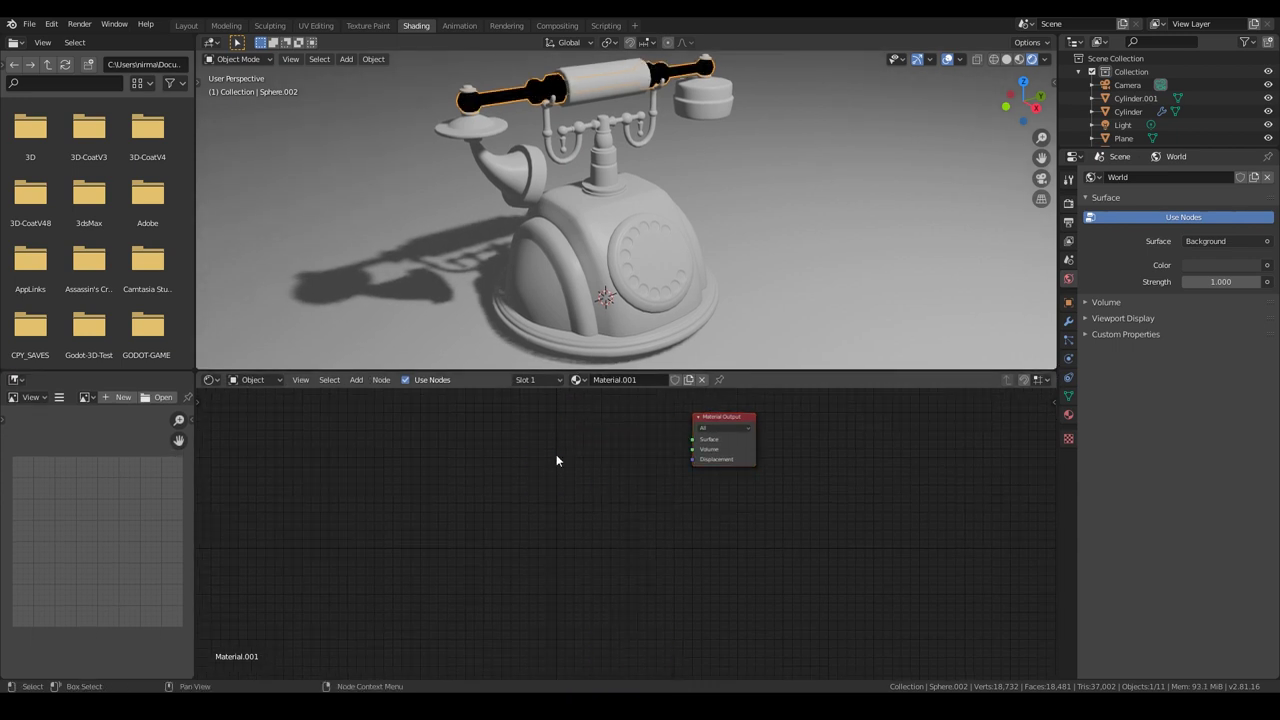
key(shift+a)
click(590, 455)
text(glo)
key(Return)
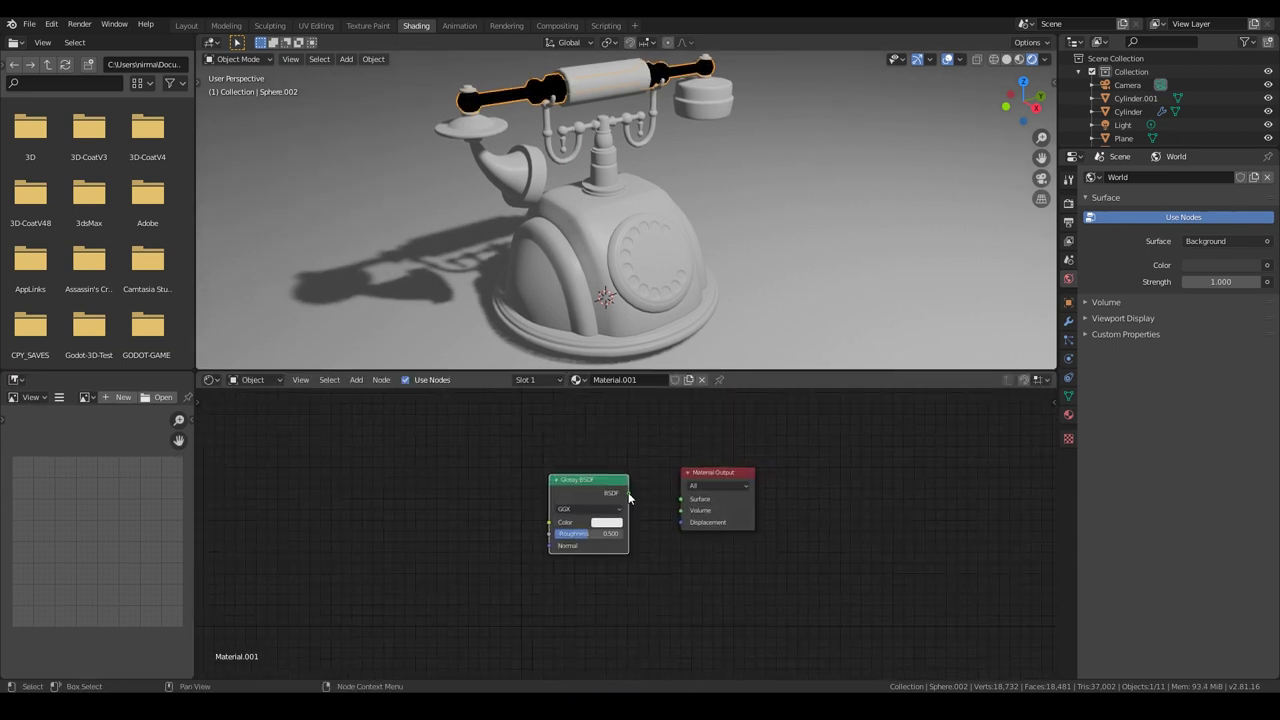
drag(646, 484, 681, 499)
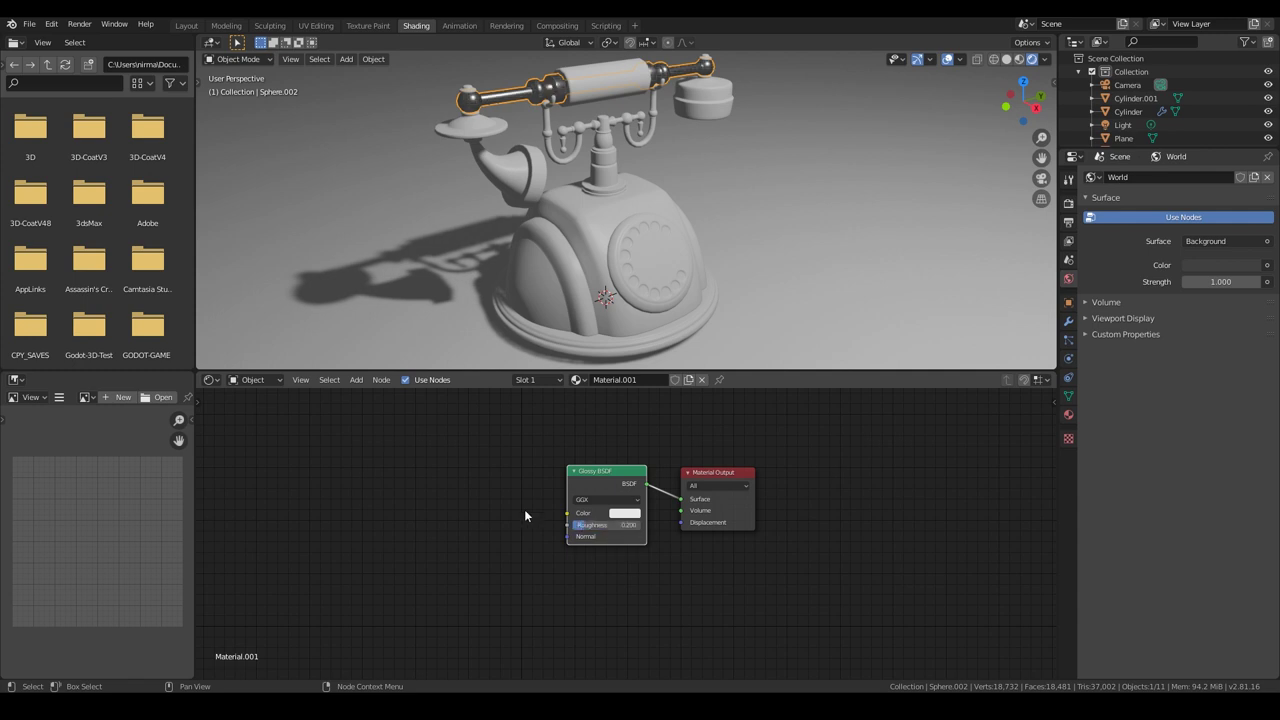
Feed the Glossy BSDF with a ColorRamp node and render the shiny handset.
key(shift+a)
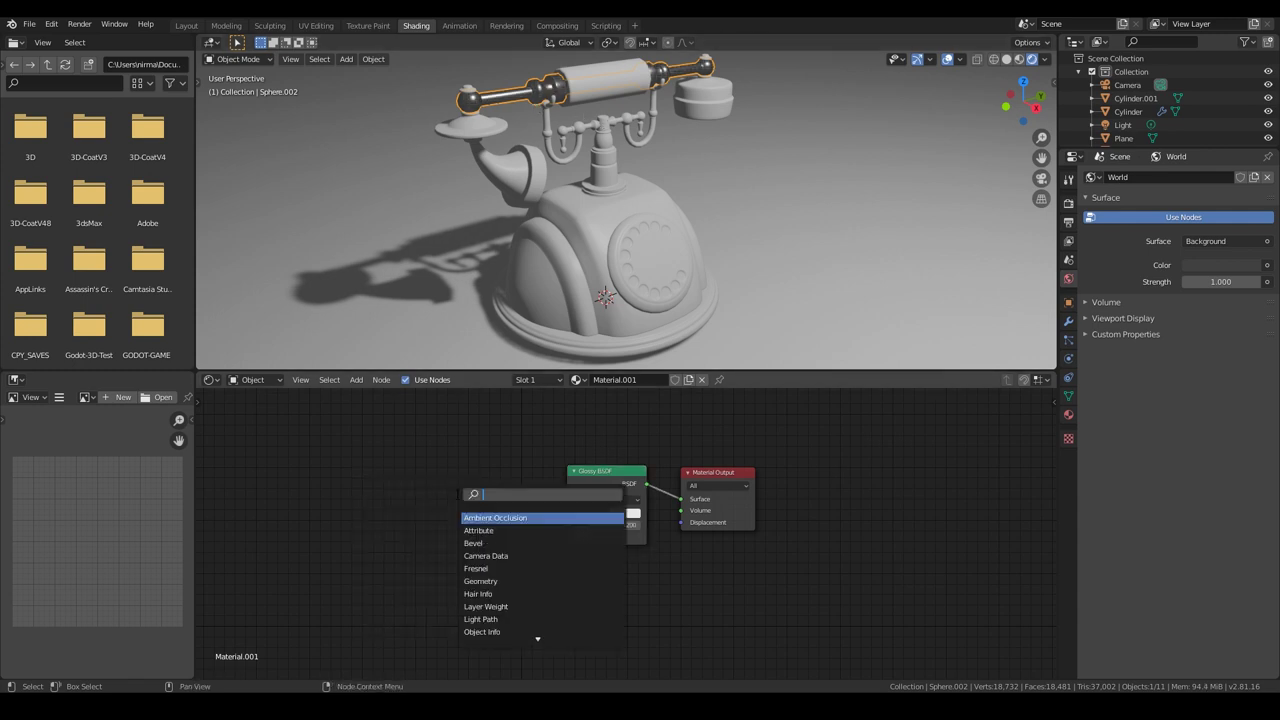
text(ram)
click(471, 531)
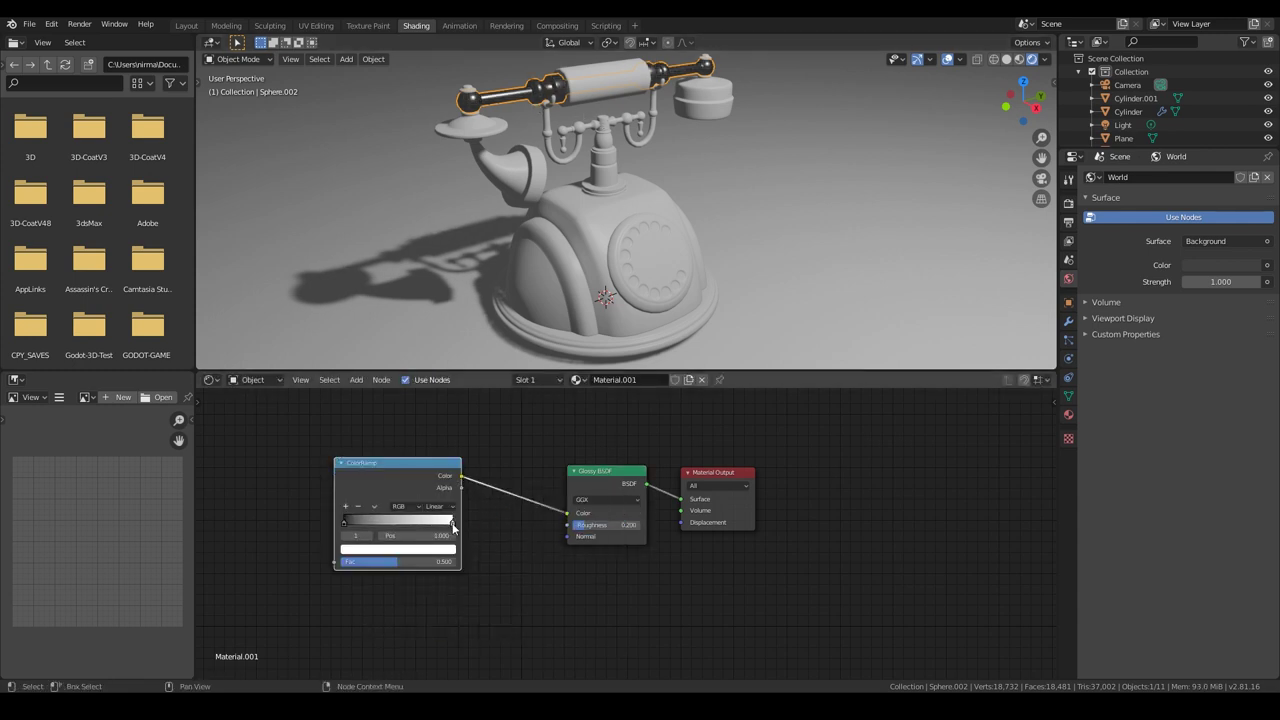
click(450, 507)
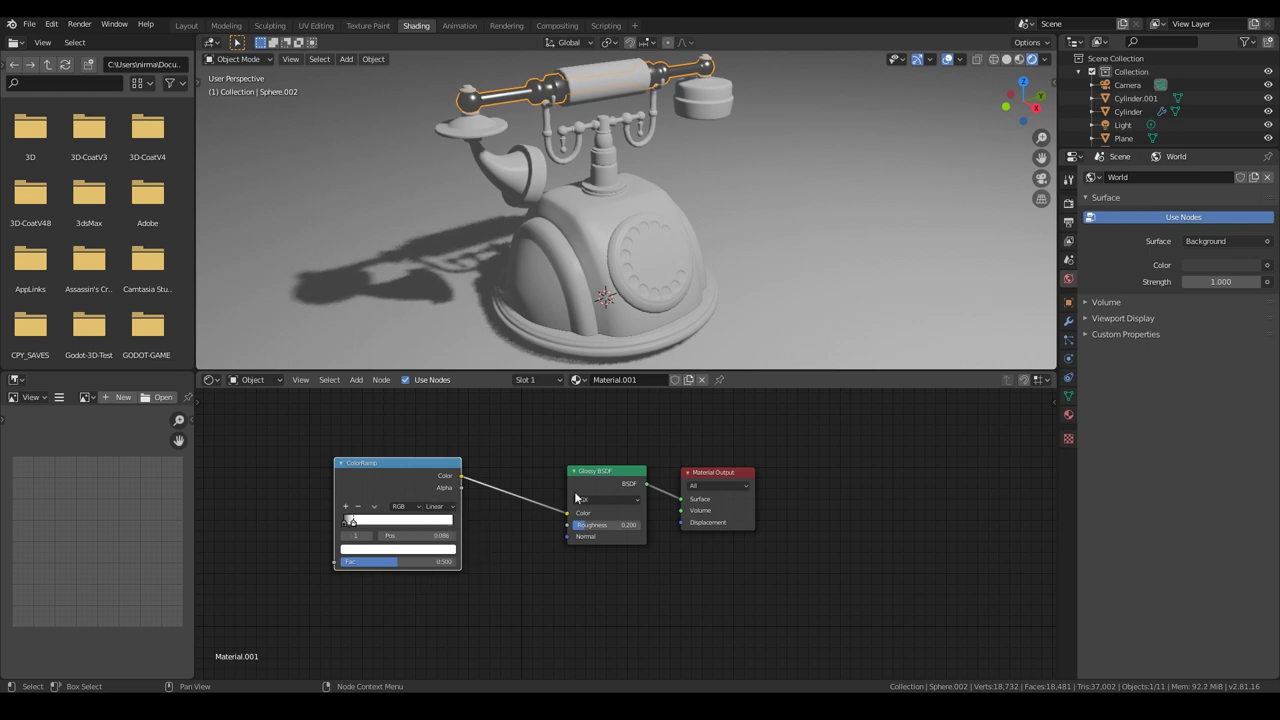
click(1068, 202)
key(F12)
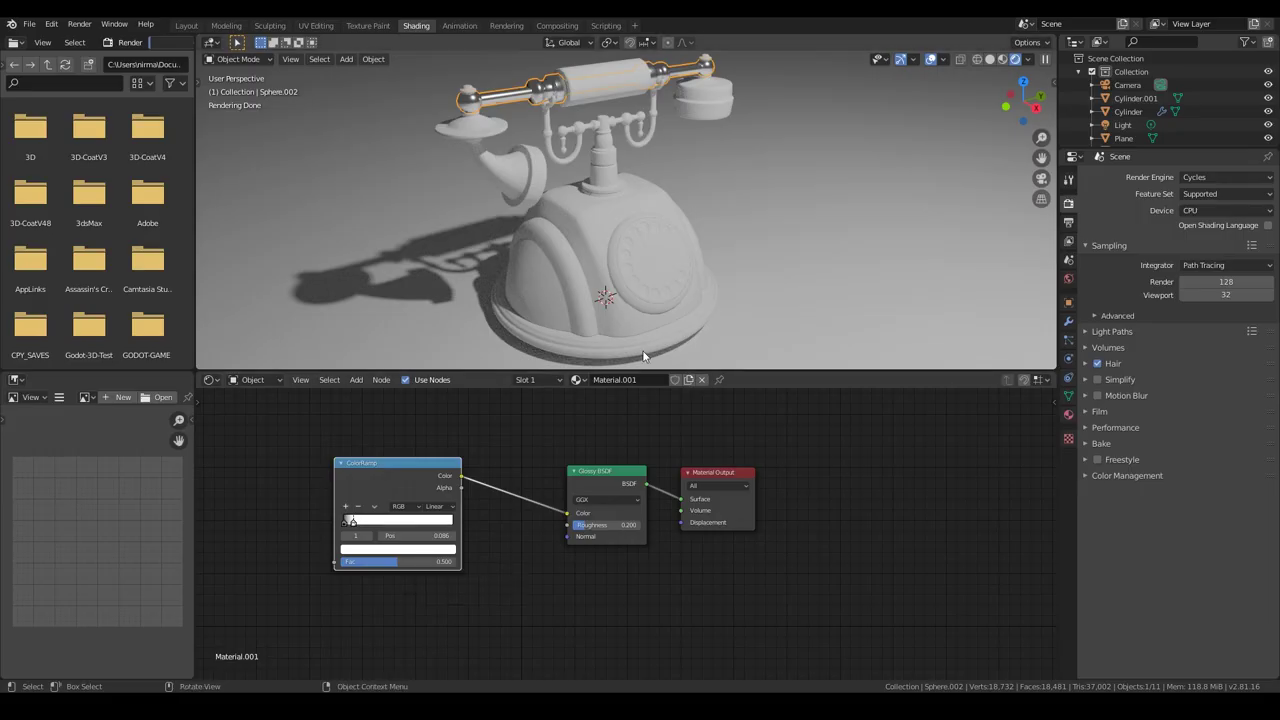
drag(421, 463, 492, 463)
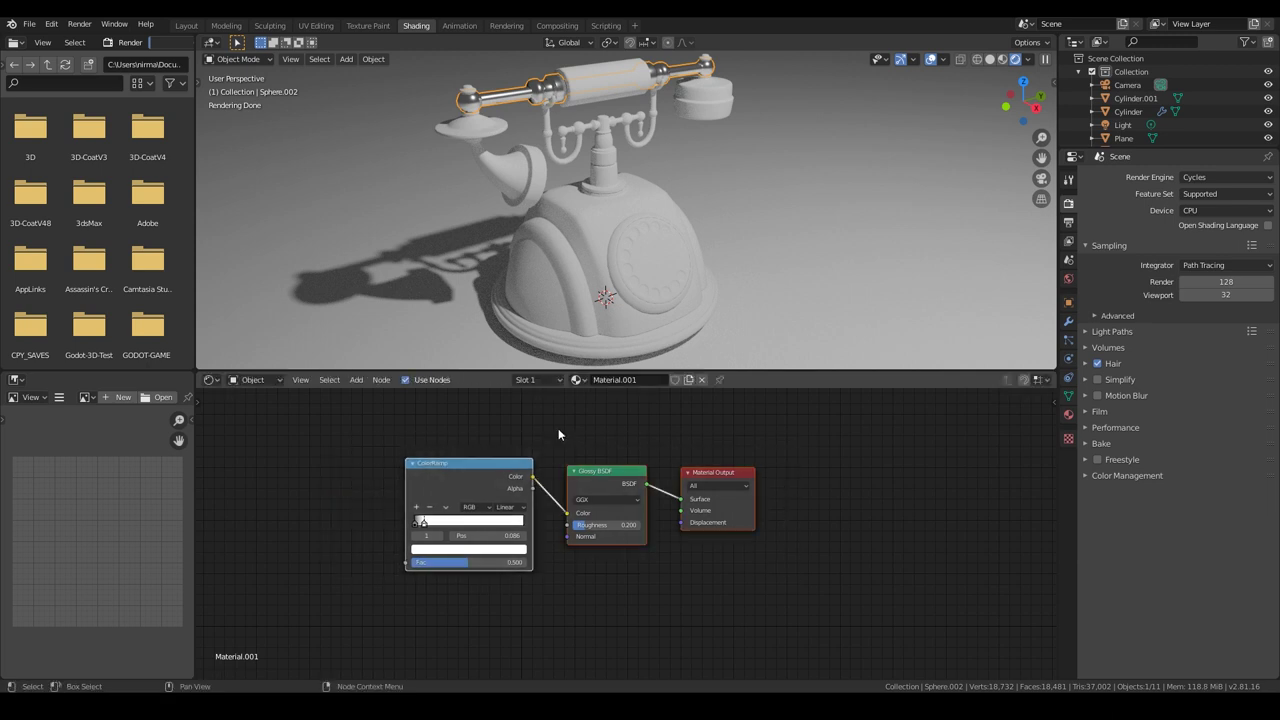
Name the handset material Silver and give the earpiece and mouthpiece a new peach-gold material.
text(Silver)
key(Return)
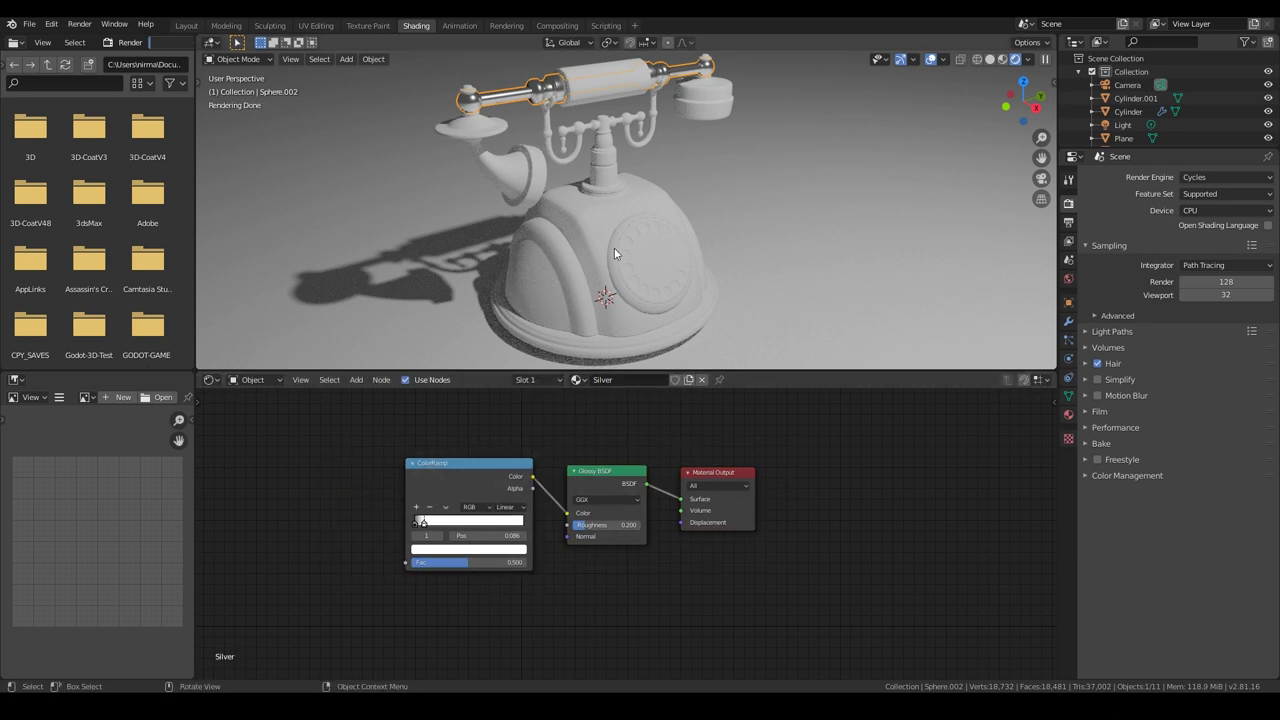
click(520, 165)
click(615, 380)
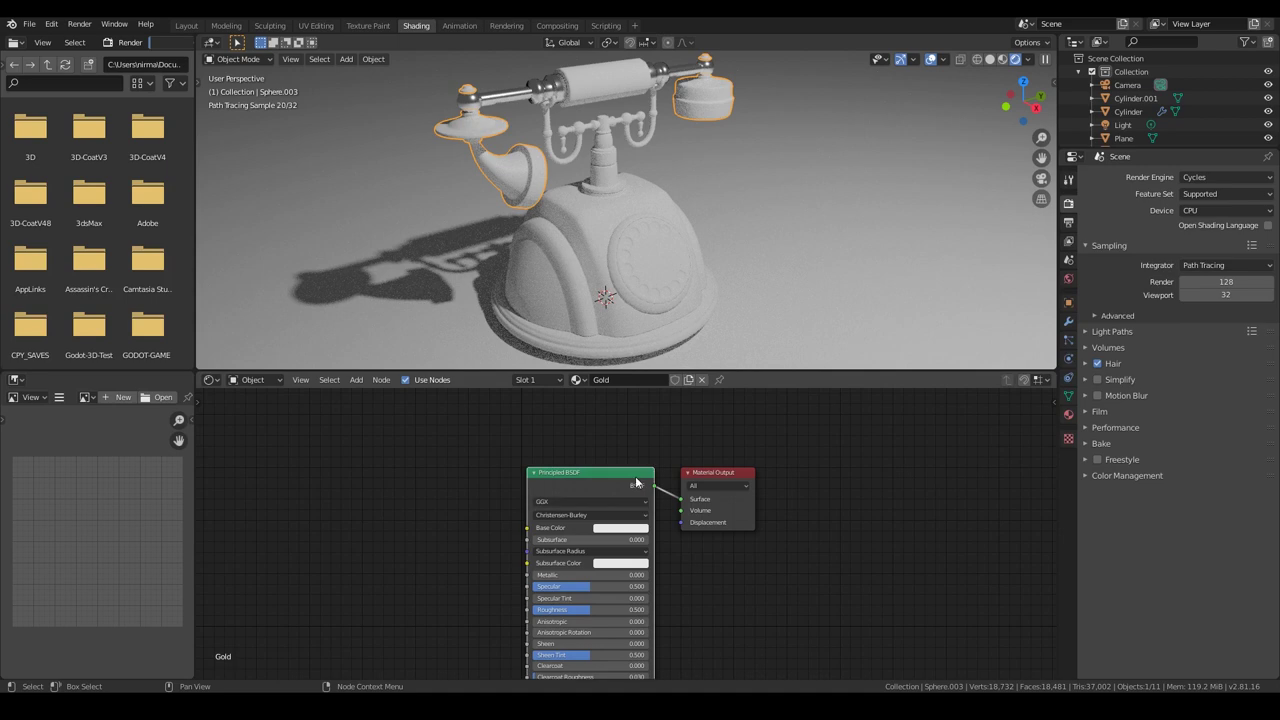
click(422, 510)
click(405, 438)
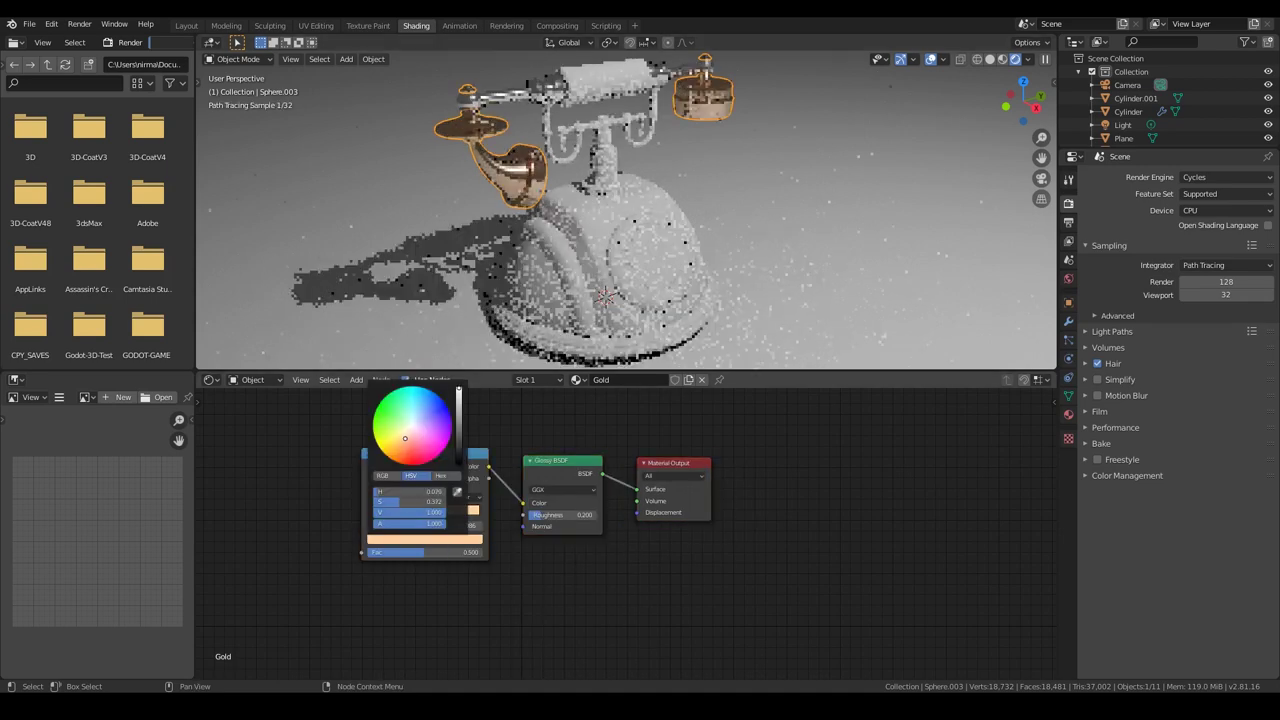
Replace the body's shader with the pasted ColorRamp and Glossy setup at roughness 0.5.
click(664, 148)
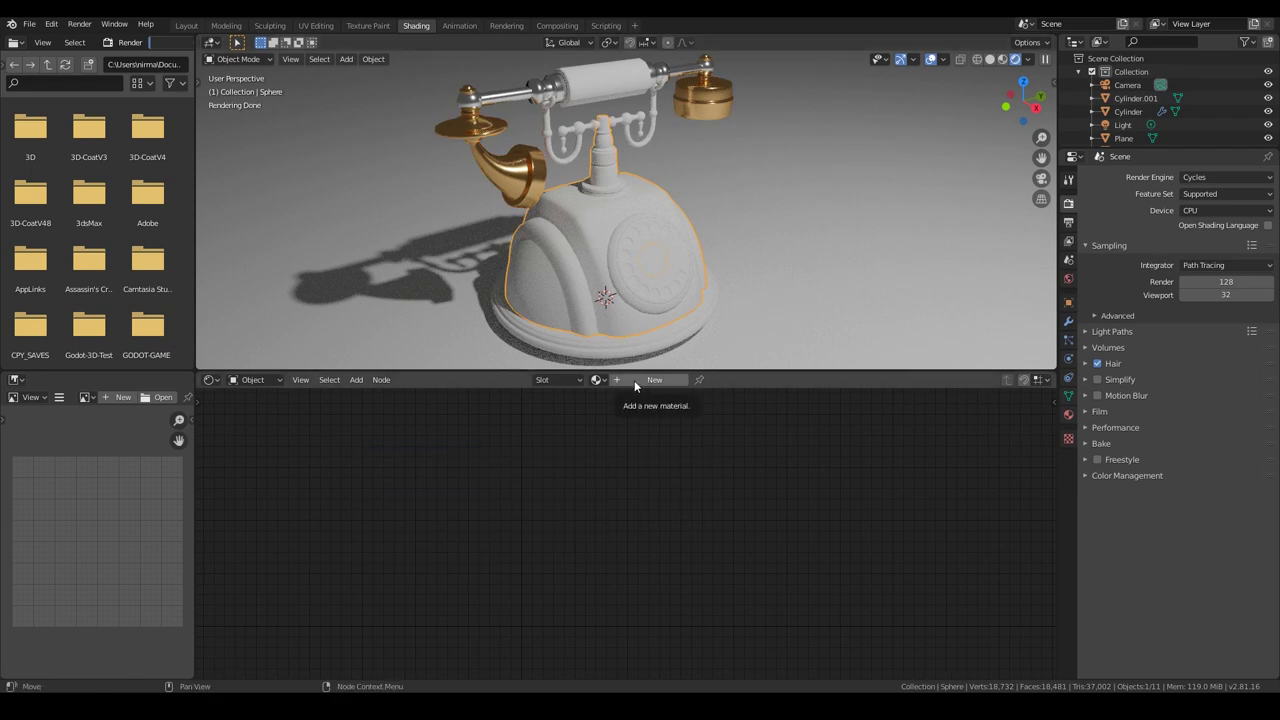
key(x)
key(ctrl+v)
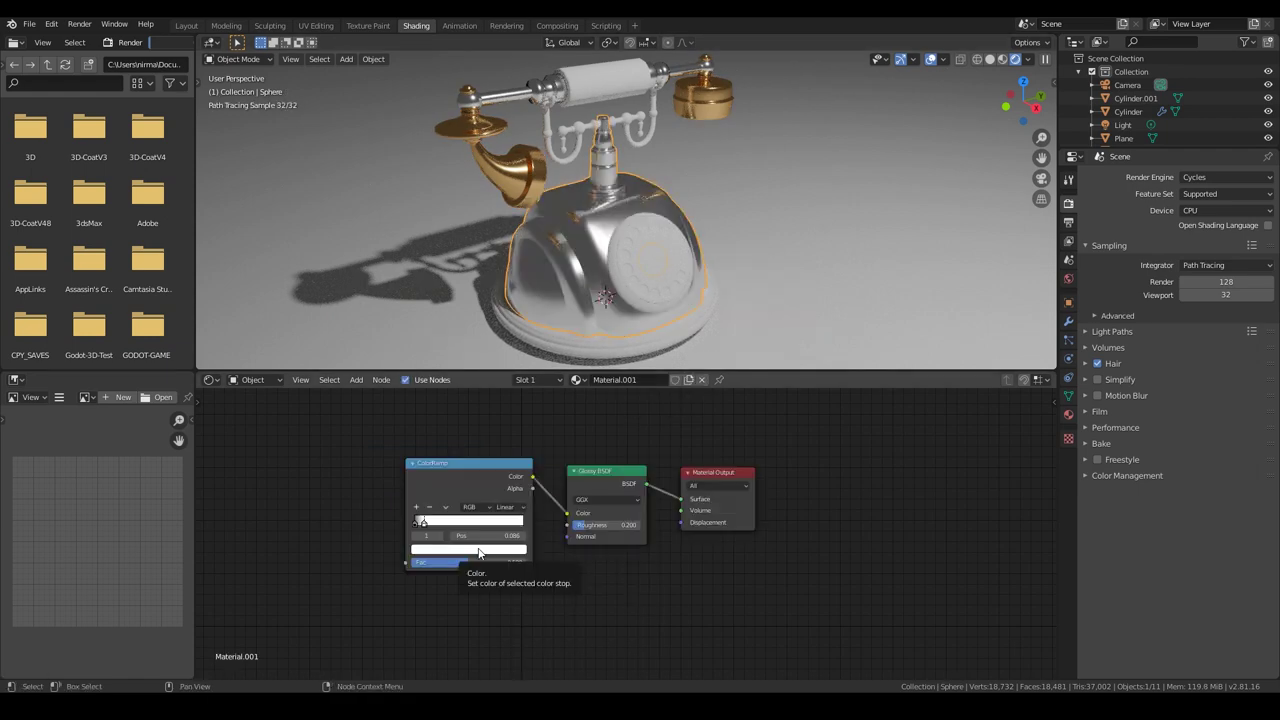
drag(590, 525, 638, 483)
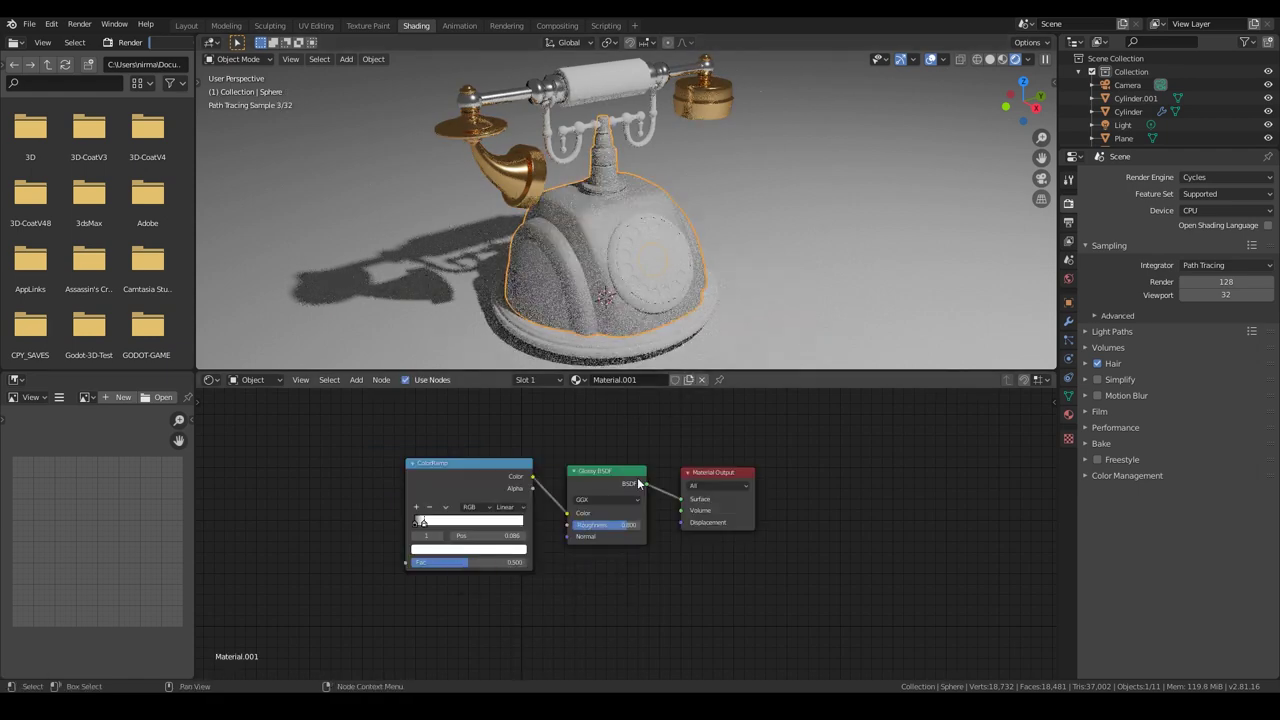
text(0.5)
key(Return)
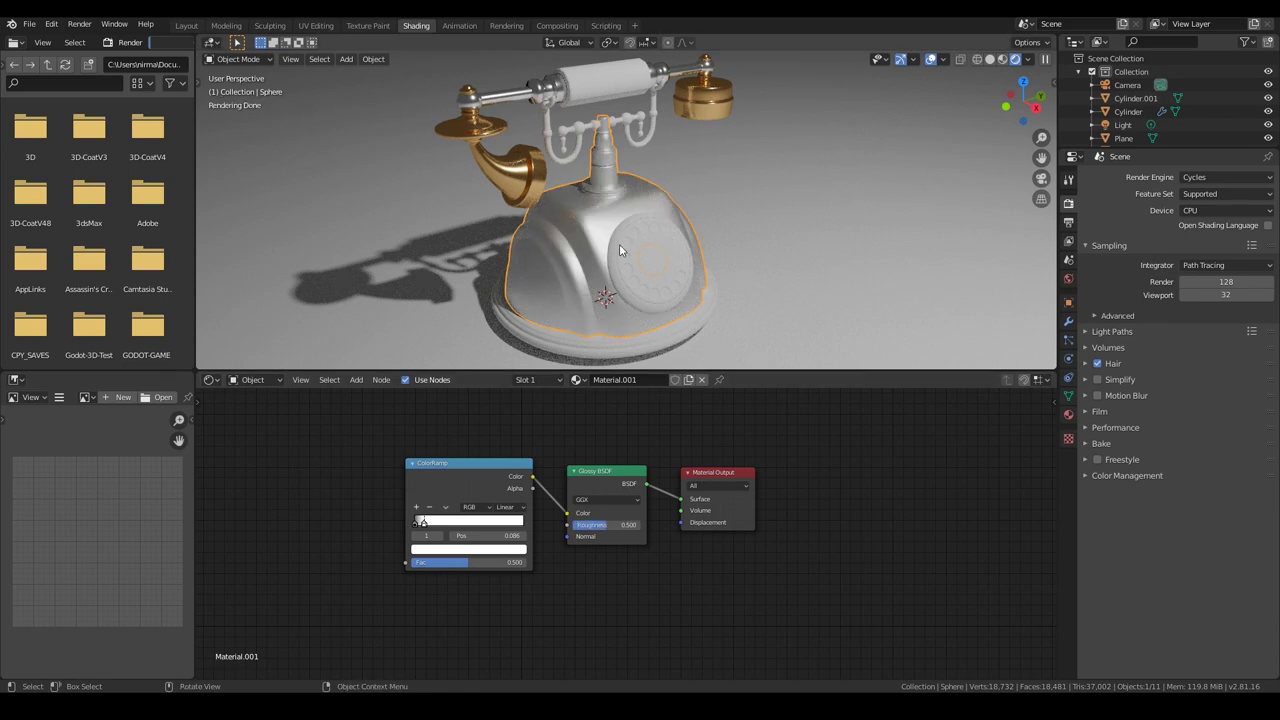
Revert the body to its plain white shader and browse existing materials for the separated neck.
drag(826, 440, 392, 577)
key(Delete)
key(ctrl+z)
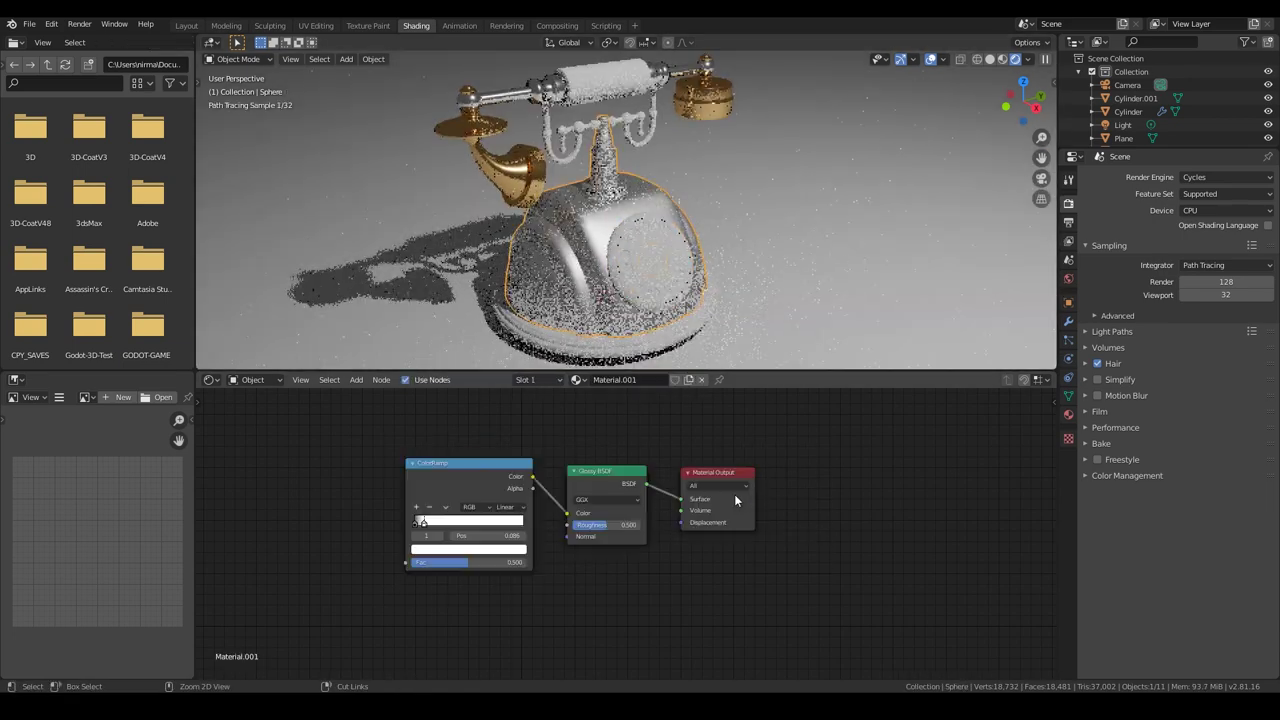
key(ctrl+z)
key(ctrl+z)
key(ctrl+z)
key(ctrl+z)
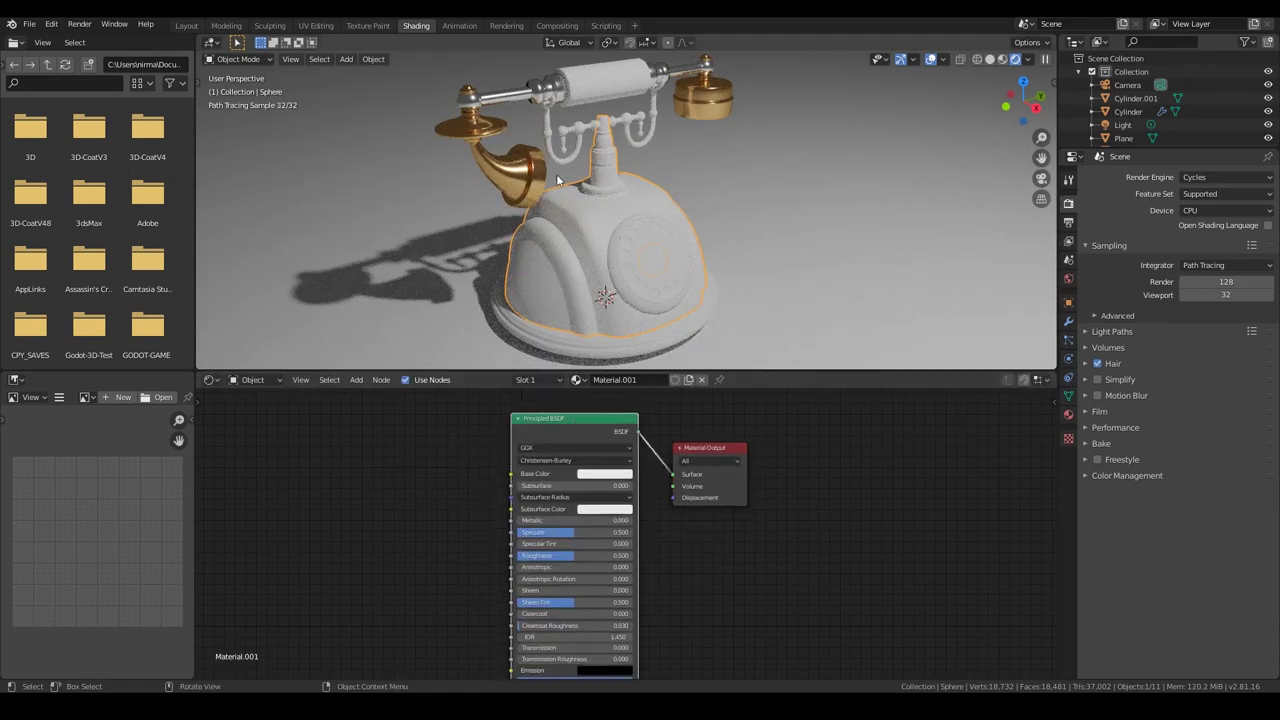
key(ctrl+z)
key(ctrl+z)
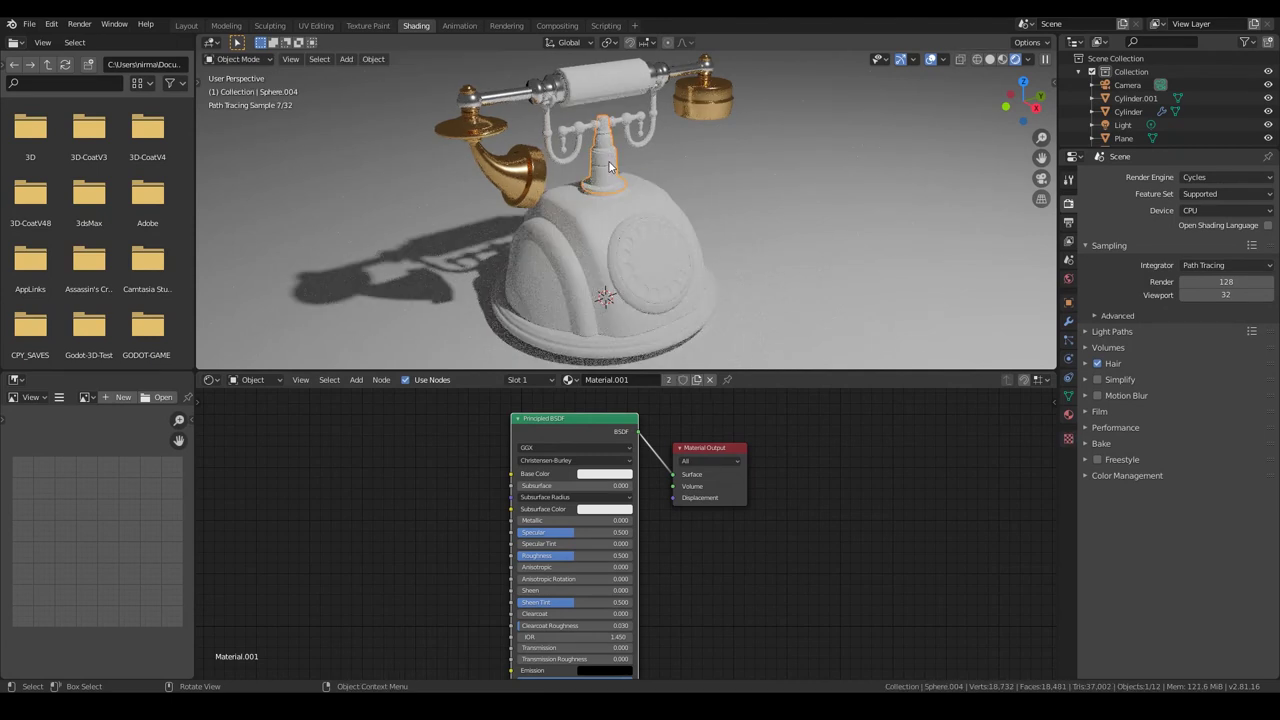
key(ctrl+z)
click(597, 380)
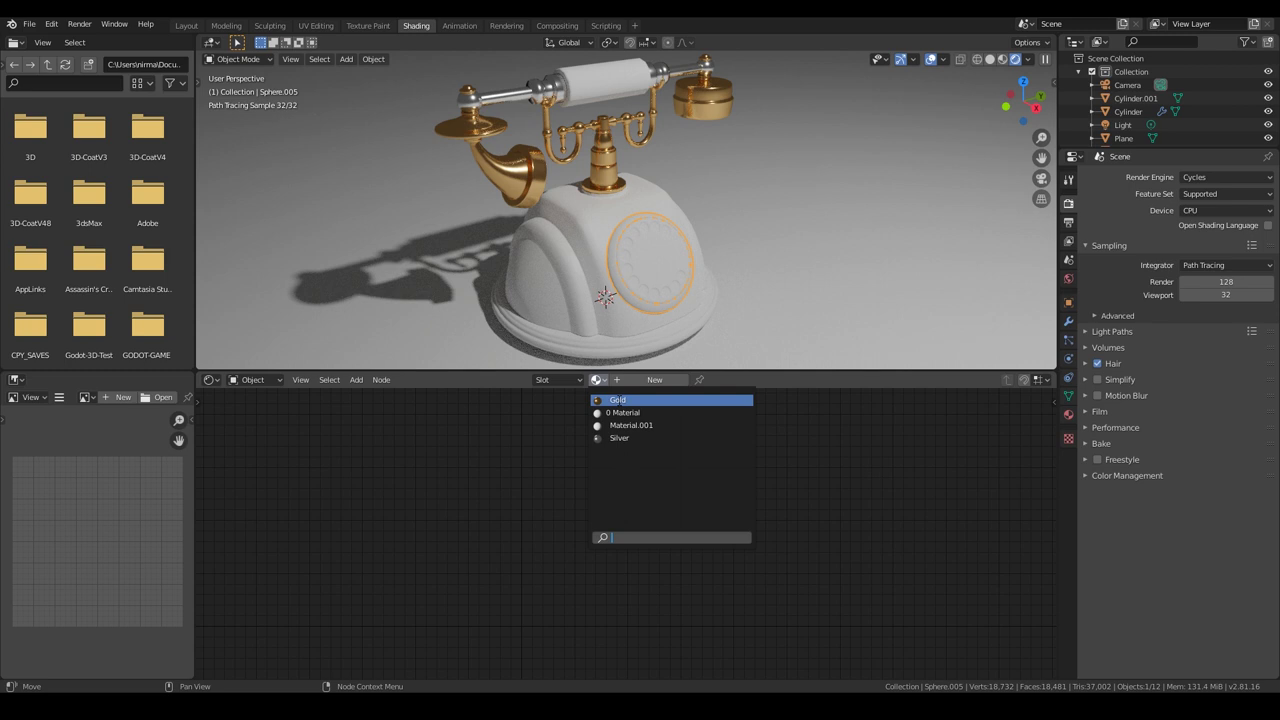
Apply Silver to the dial and give the base cylinder a new material named Base.
click(619, 438)
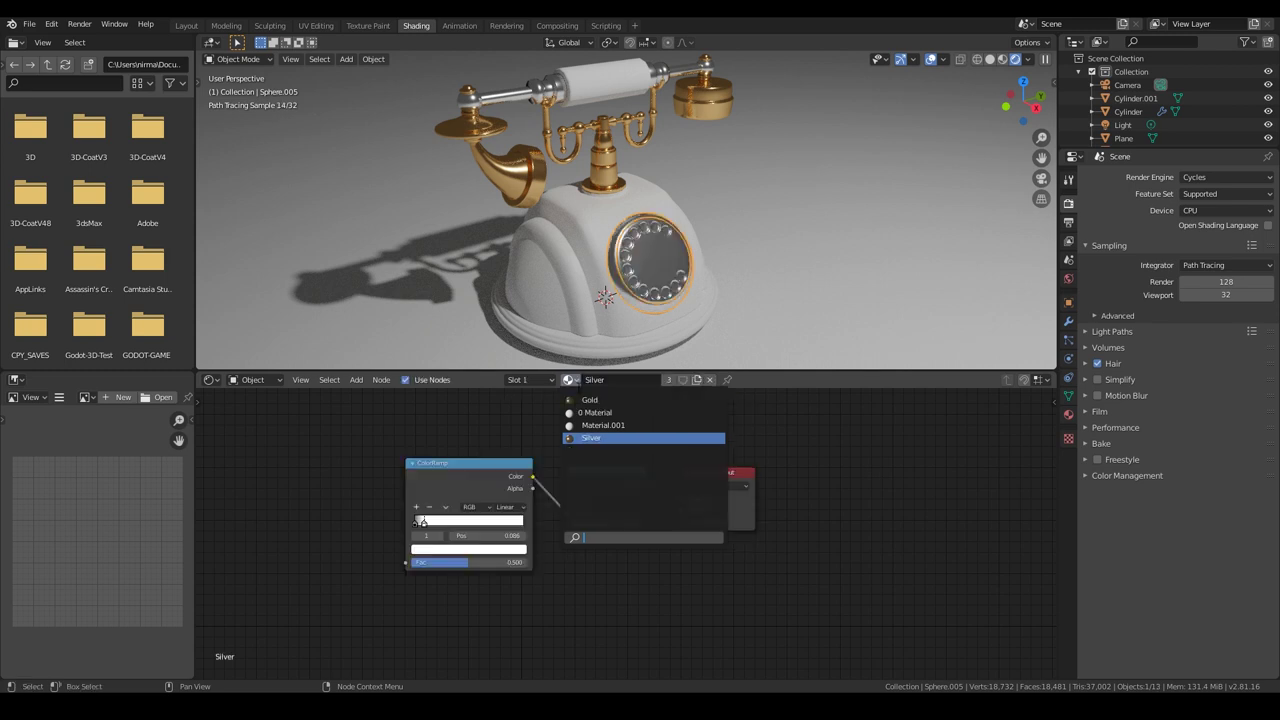
click(595, 338)
click(615, 380)
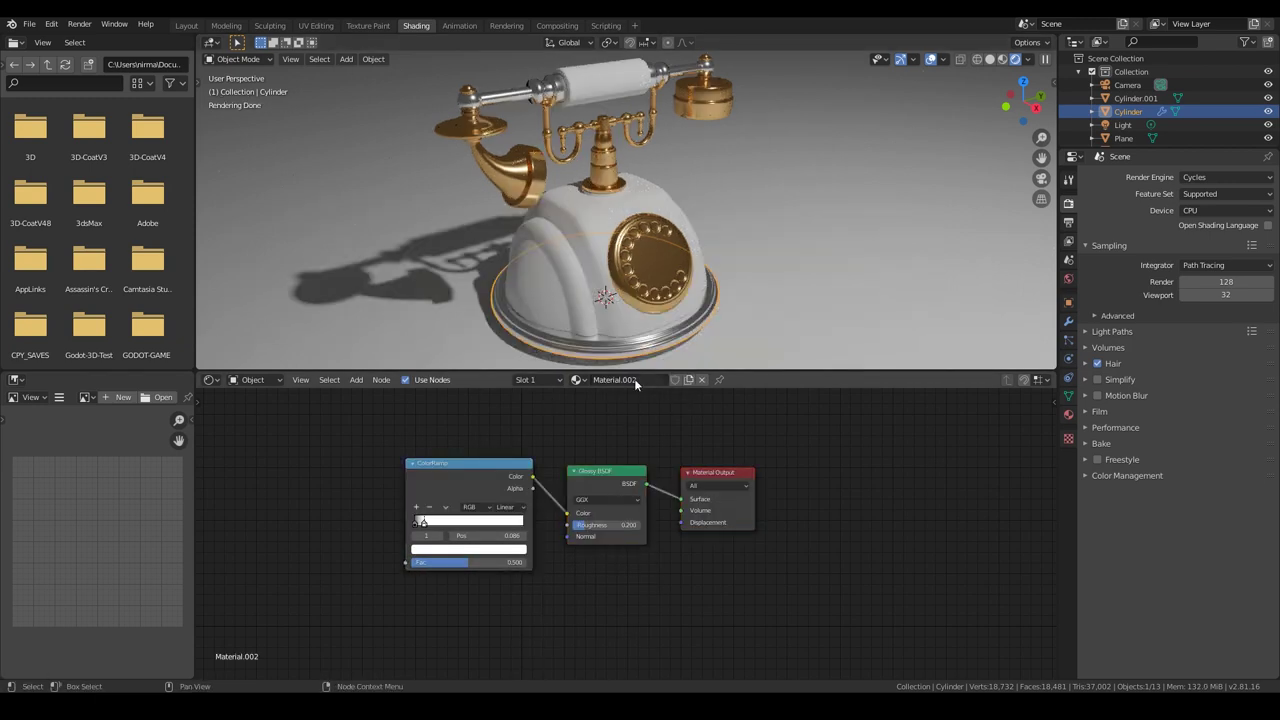
text(Base)
key(Return)
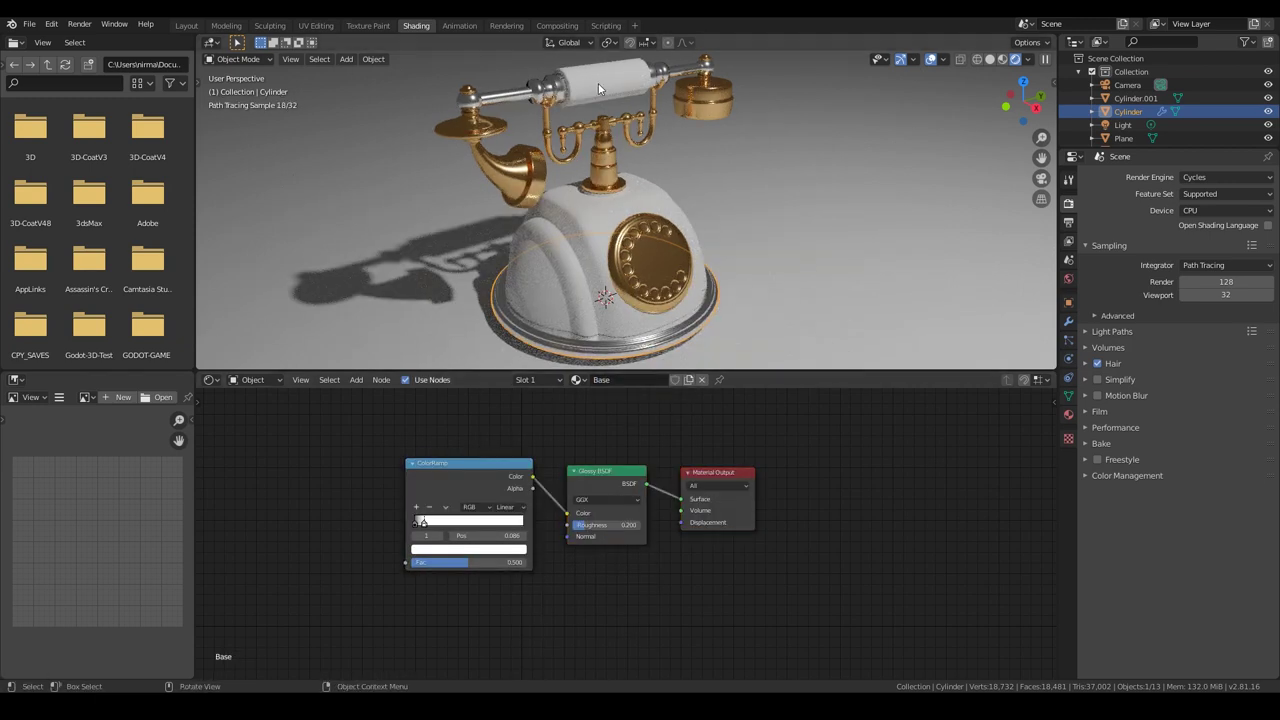
Assign Material.001 to the handset grip and wire its Glossy BSDF to the Surface output.
click(598, 89)
click(596, 379)
click(615, 425)
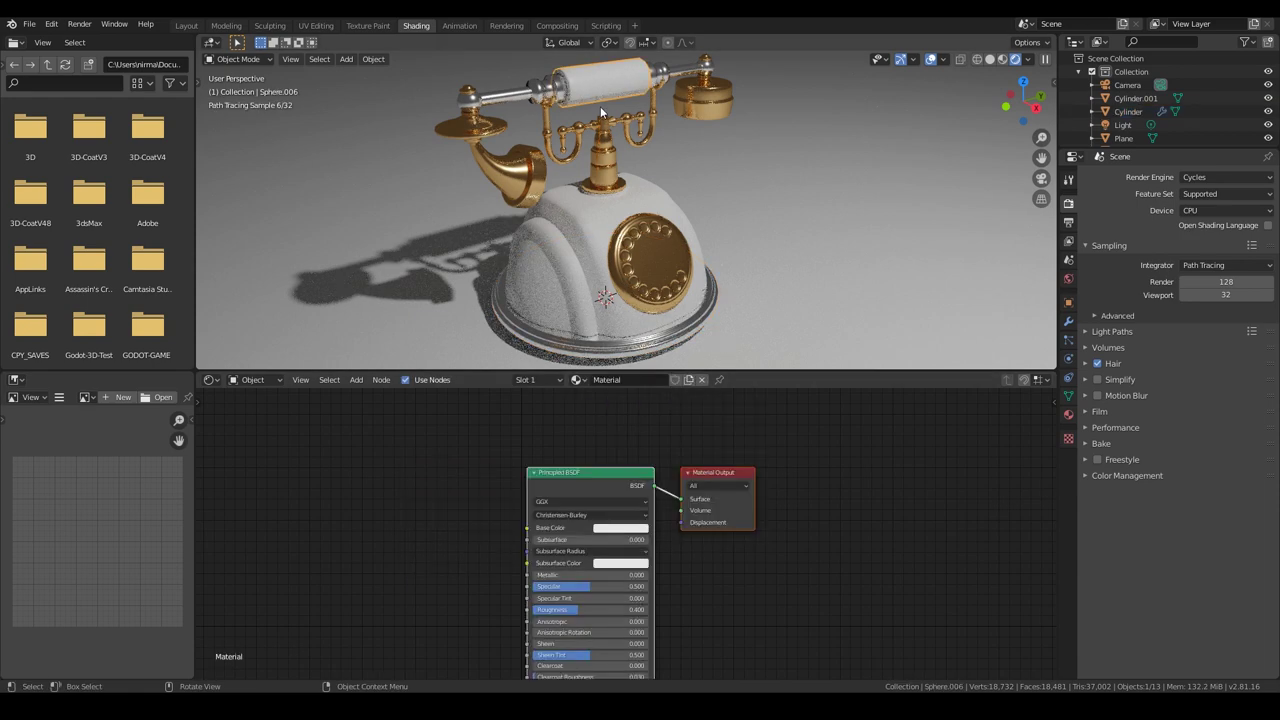
click(577, 379)
click(576, 438)
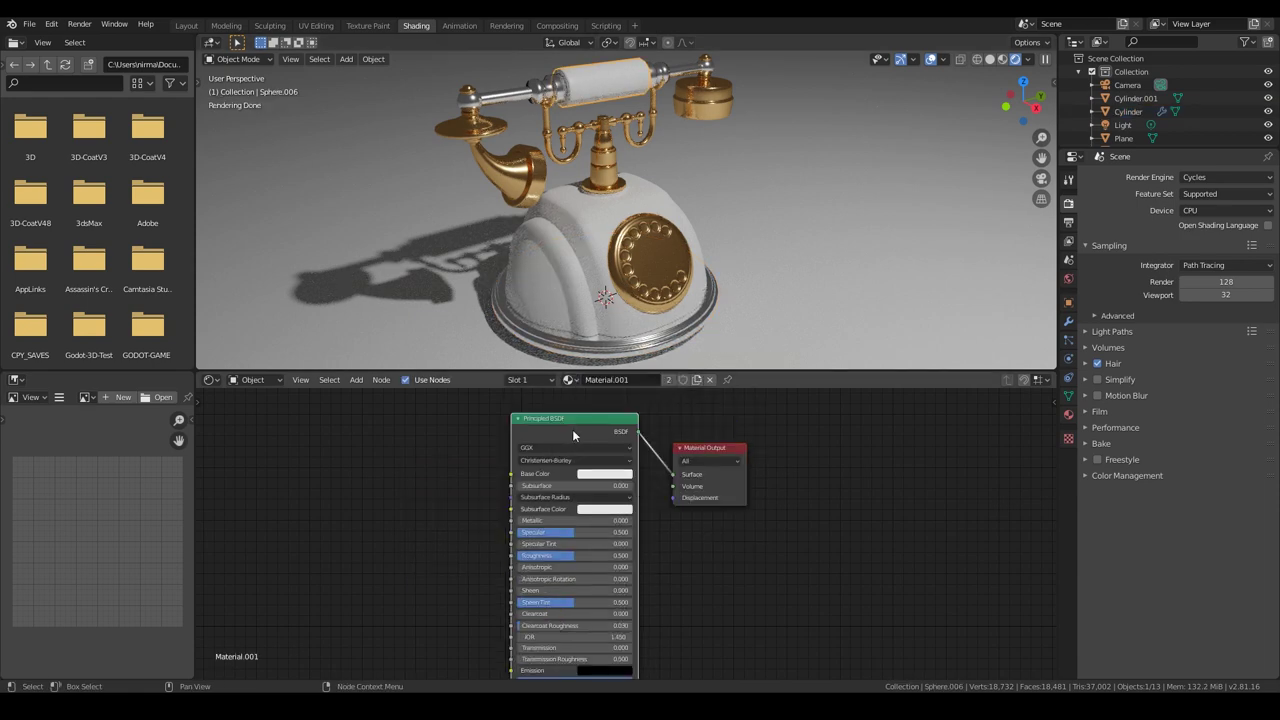
drag(581, 468, 671, 481)
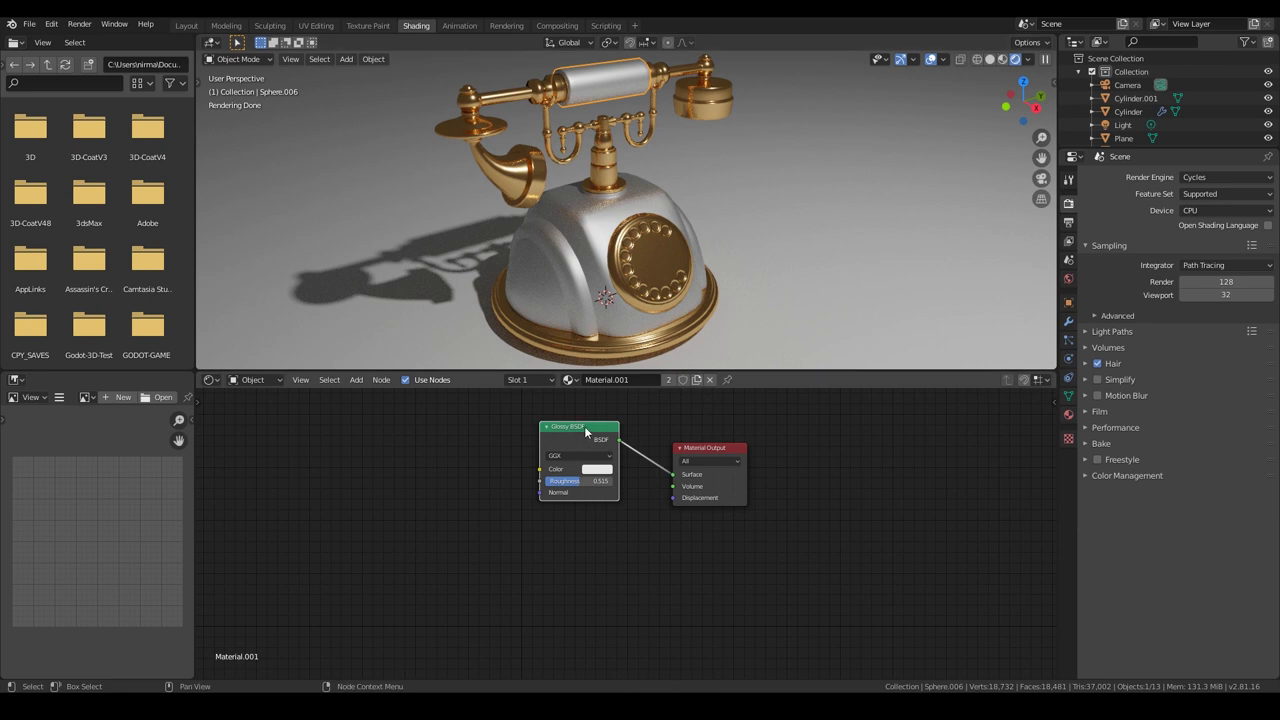
Drive the glossy colour with a ColorRamp: pure white left stop, right stop at 0.909.
key(shift+a)
click(495, 486)
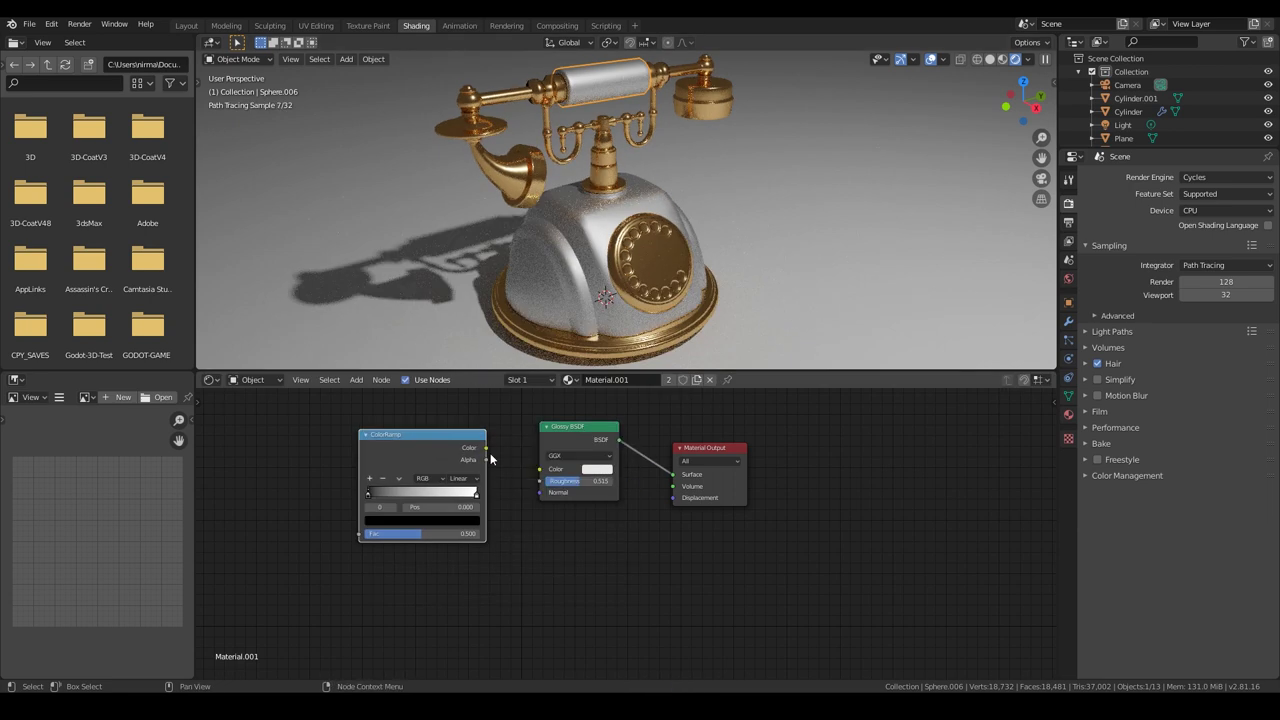
drag(540, 478, 540, 469)
click(420, 520)
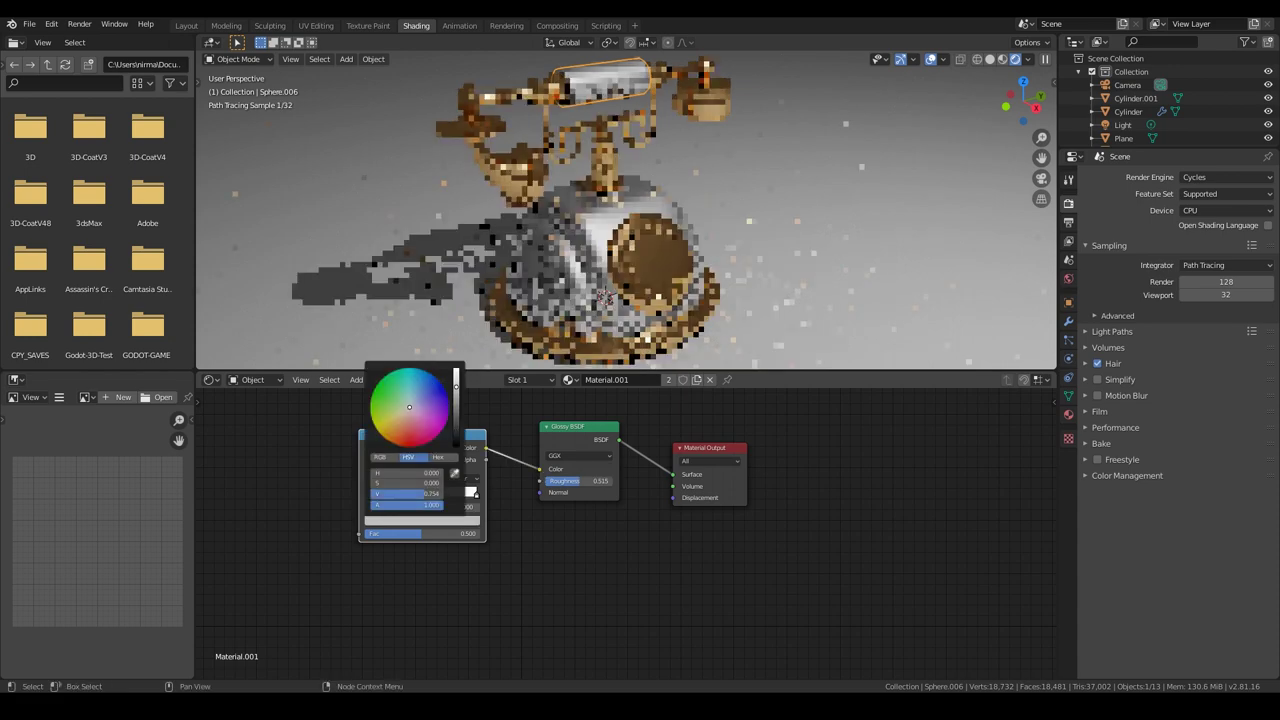
drag(456, 385, 456, 371)
click(372, 494)
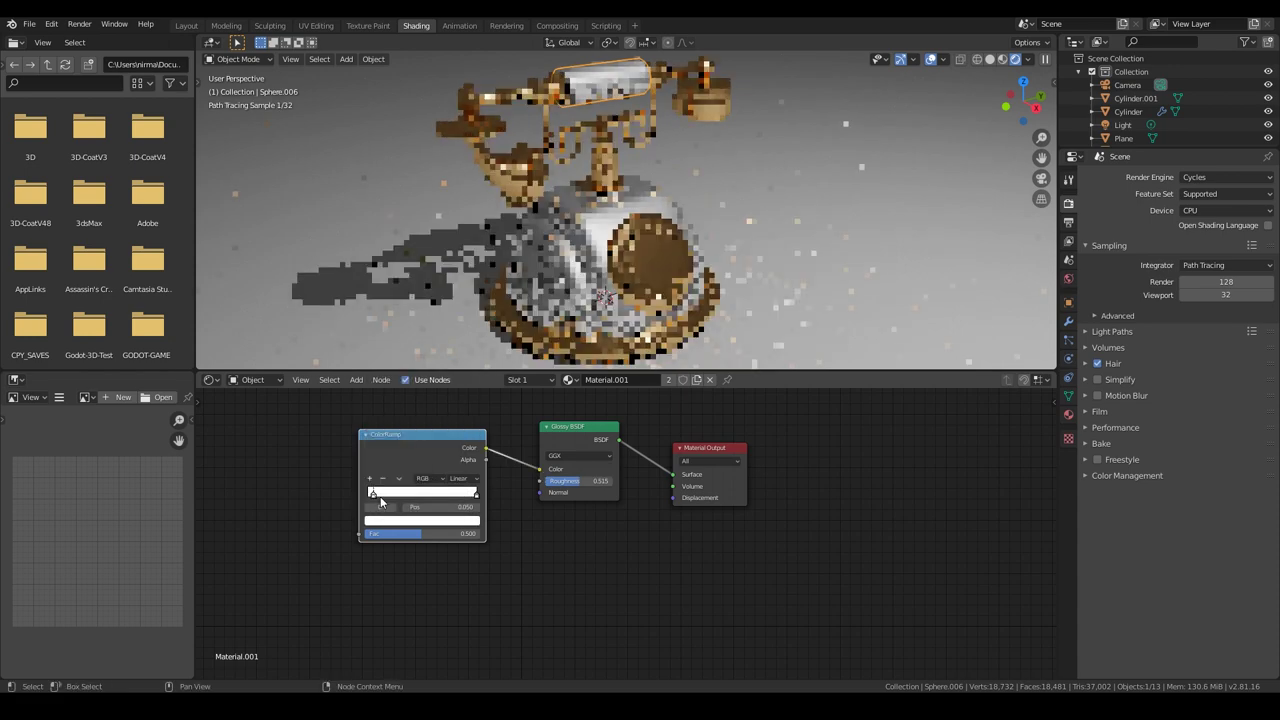
drag(476, 494, 456, 496)
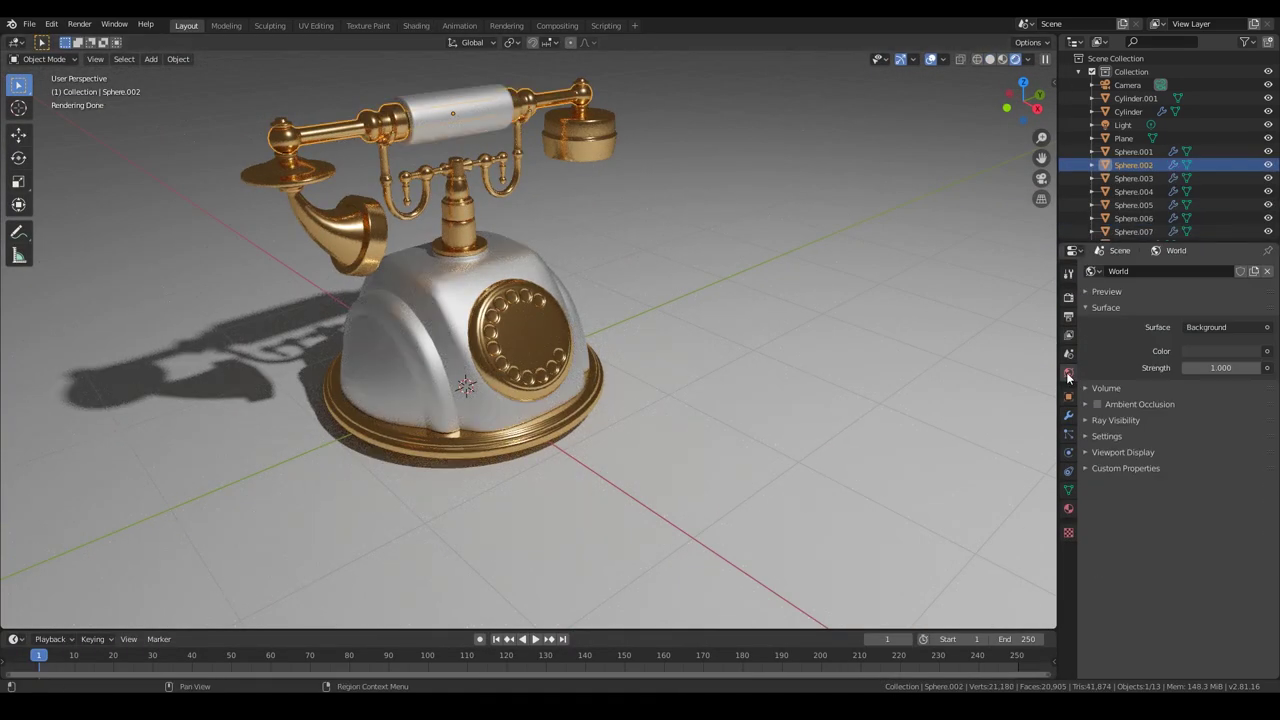
Light the world with the studio_small_02 HDRI environment texture and view through the camera.
click(1267, 351)
click(1017, 416)
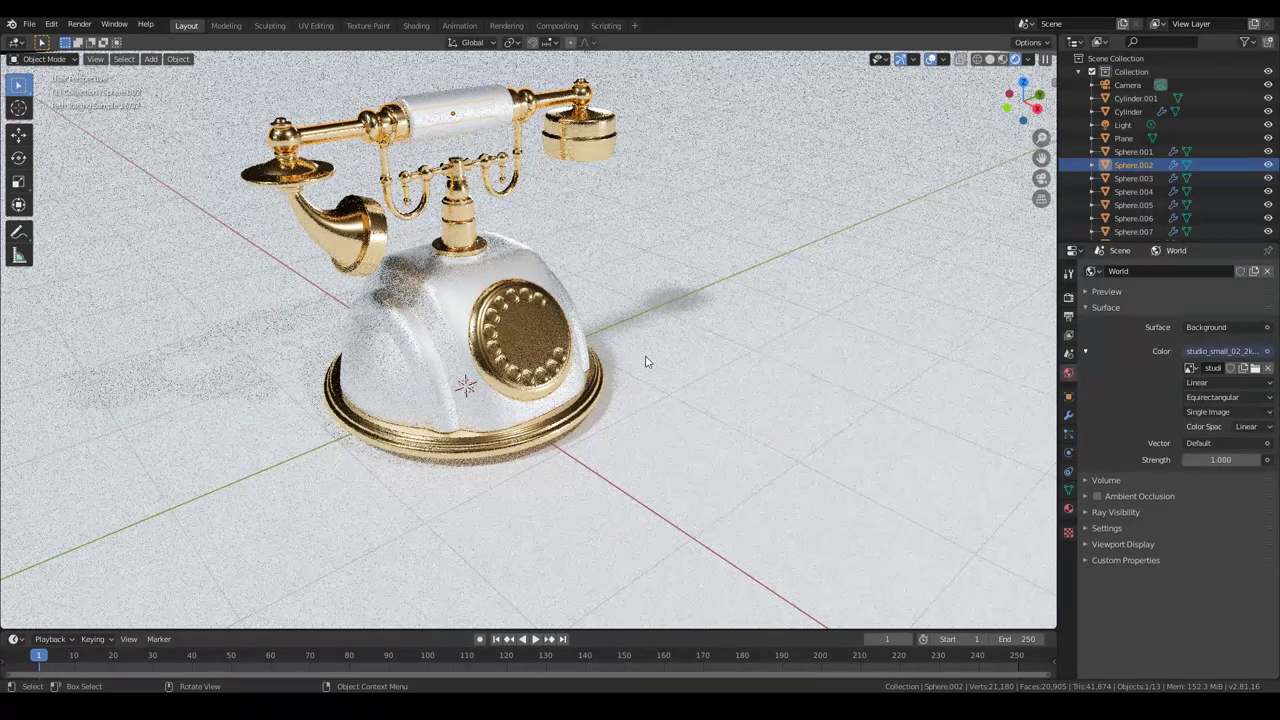
key(KP_0)
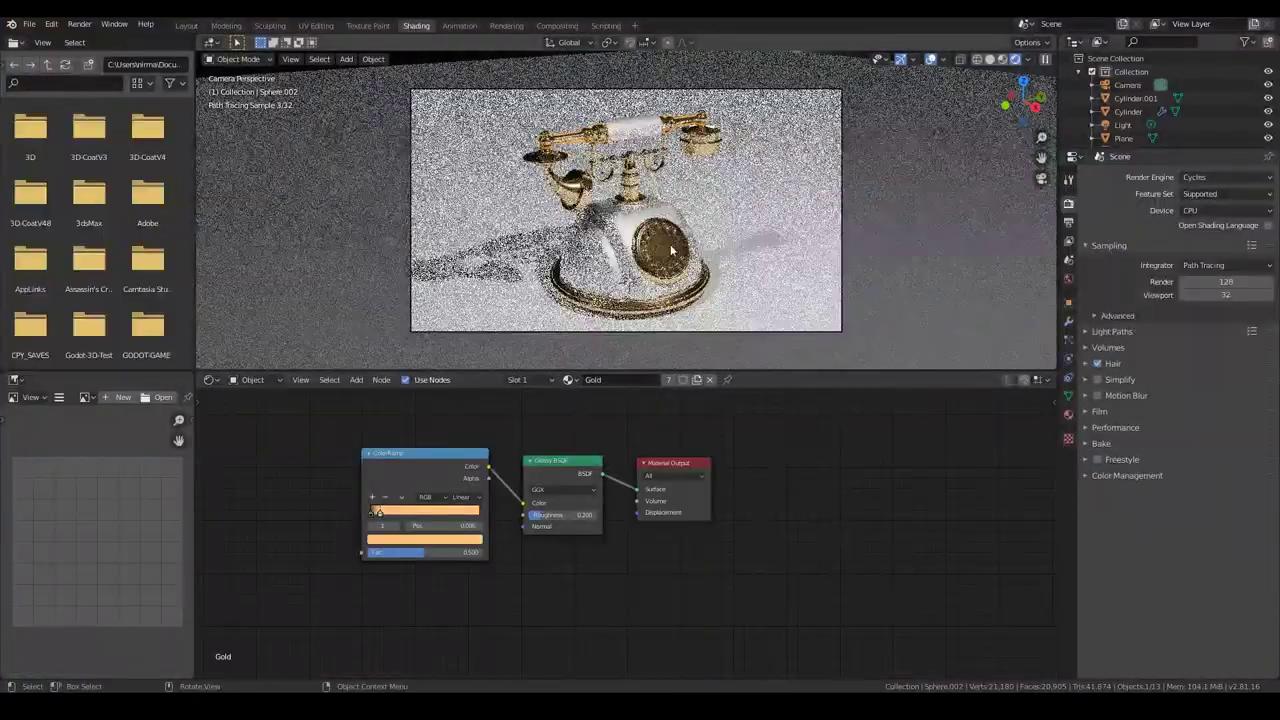
Assign Material.001 to the plane and preview the scene in rendered shading.
click(597, 380)
click(630, 437)
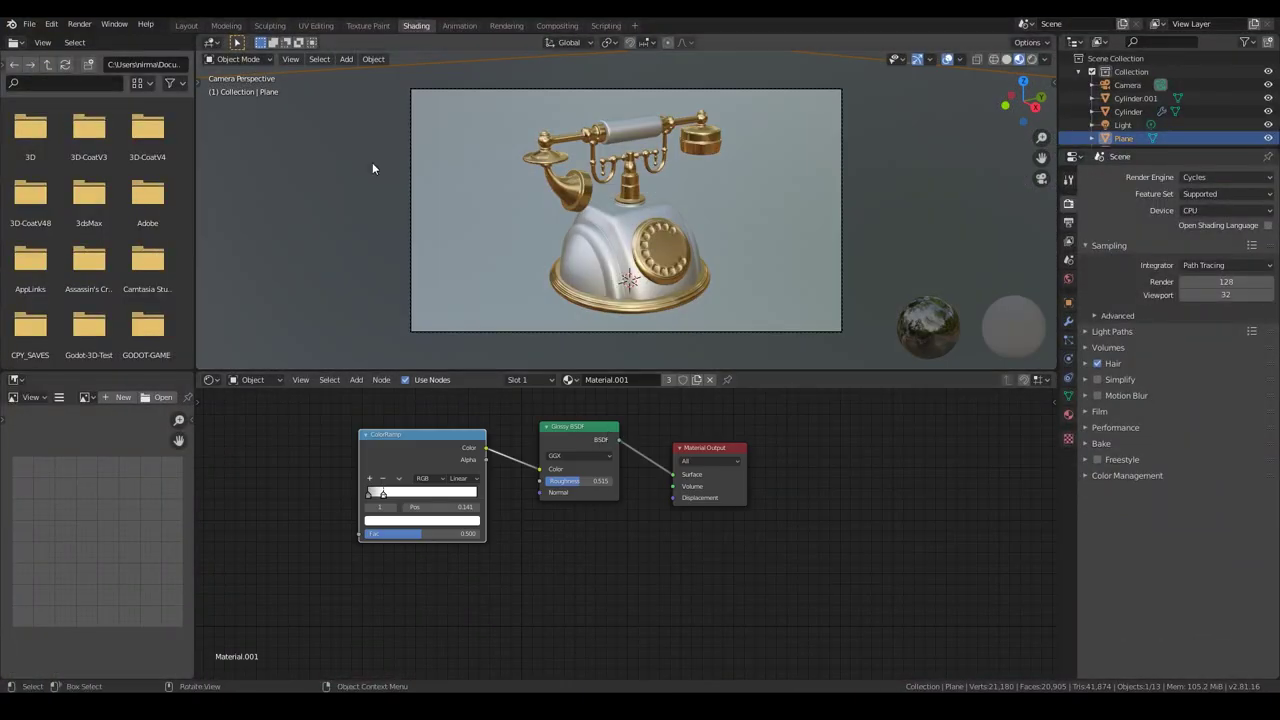
key(z)
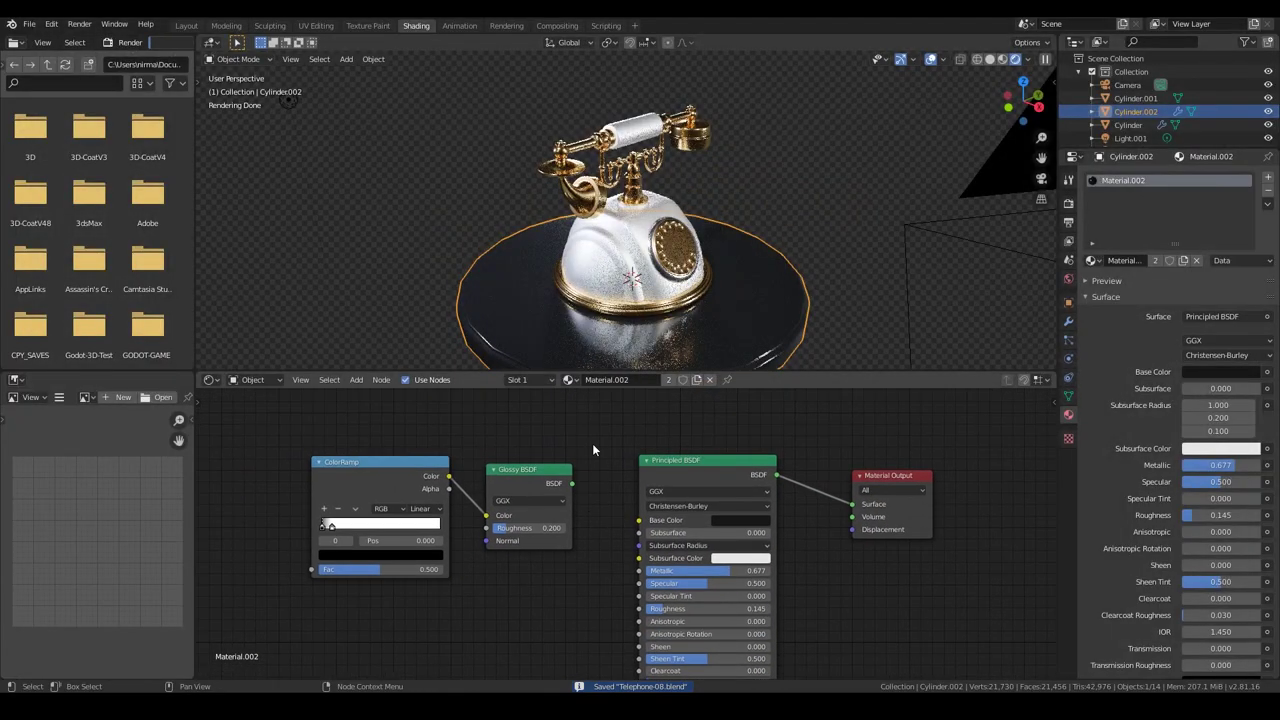
Connect the Glossy shader to the output with a near-black violet-tinted colour and render with F12.
drag(530, 425, 209, 580)
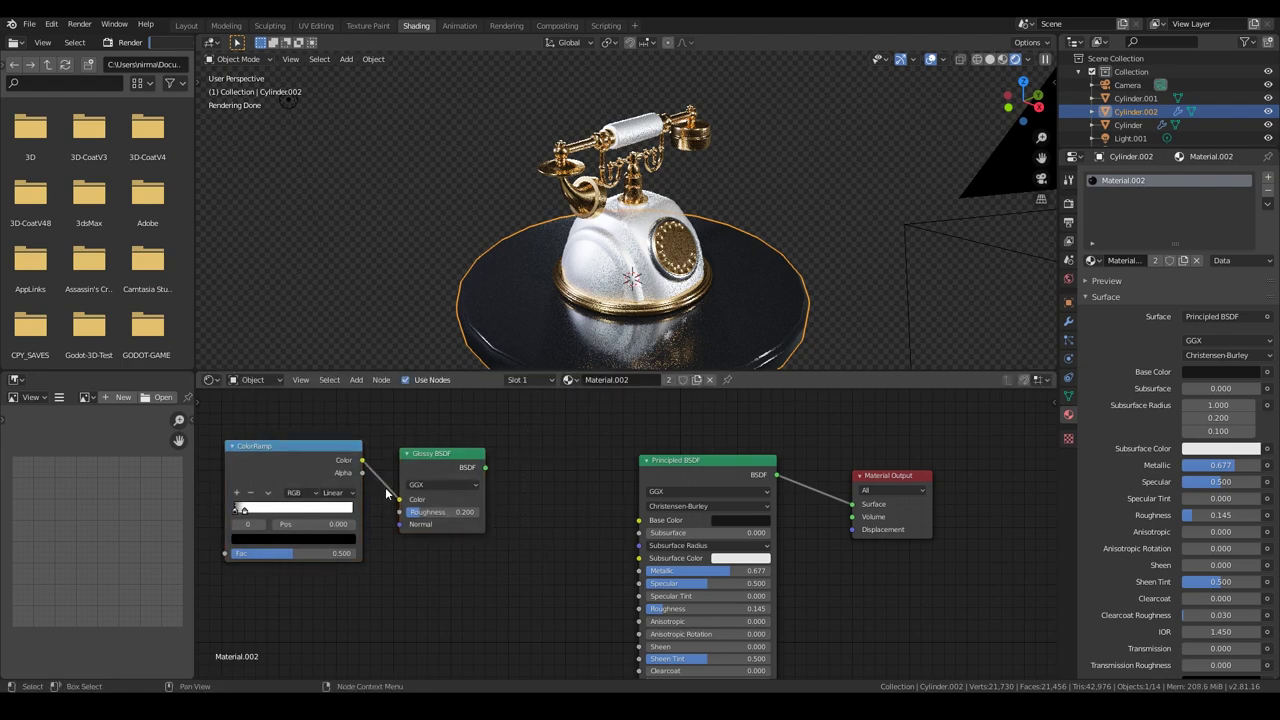
drag(485, 467, 852, 504)
drag(700, 460, 576, 573)
click(461, 499)
click(544, 402)
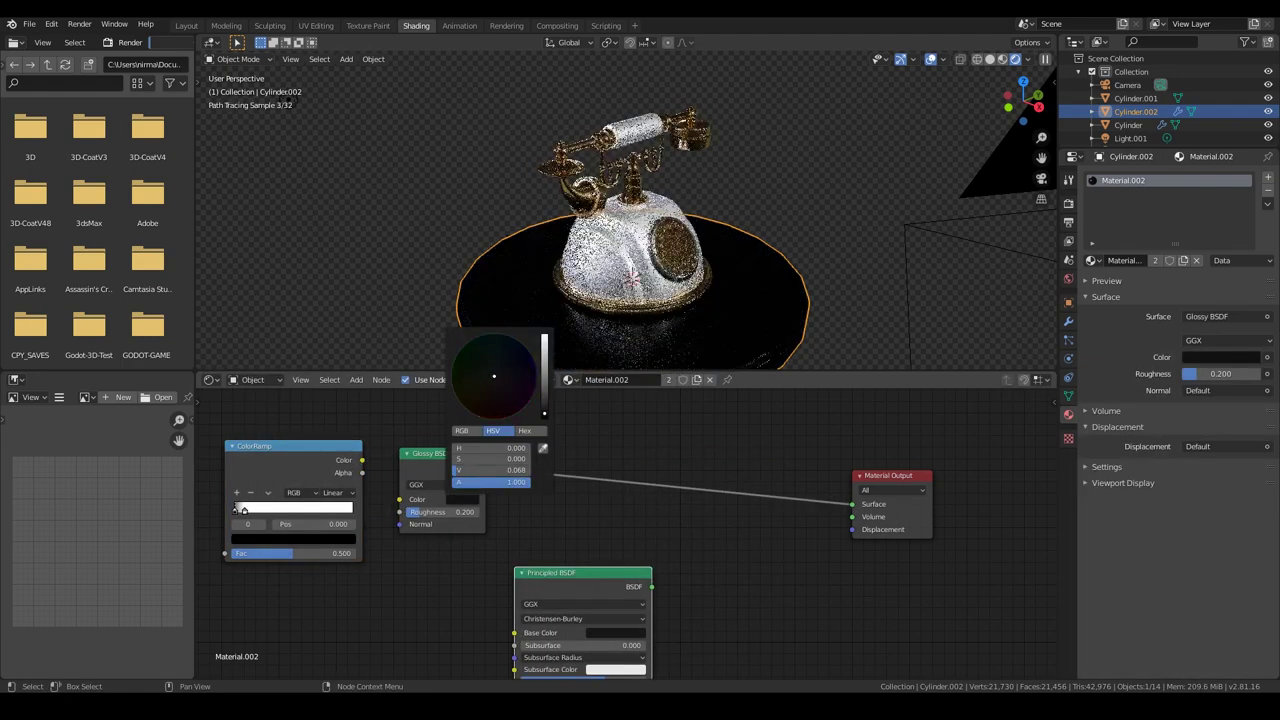
click(499, 376)
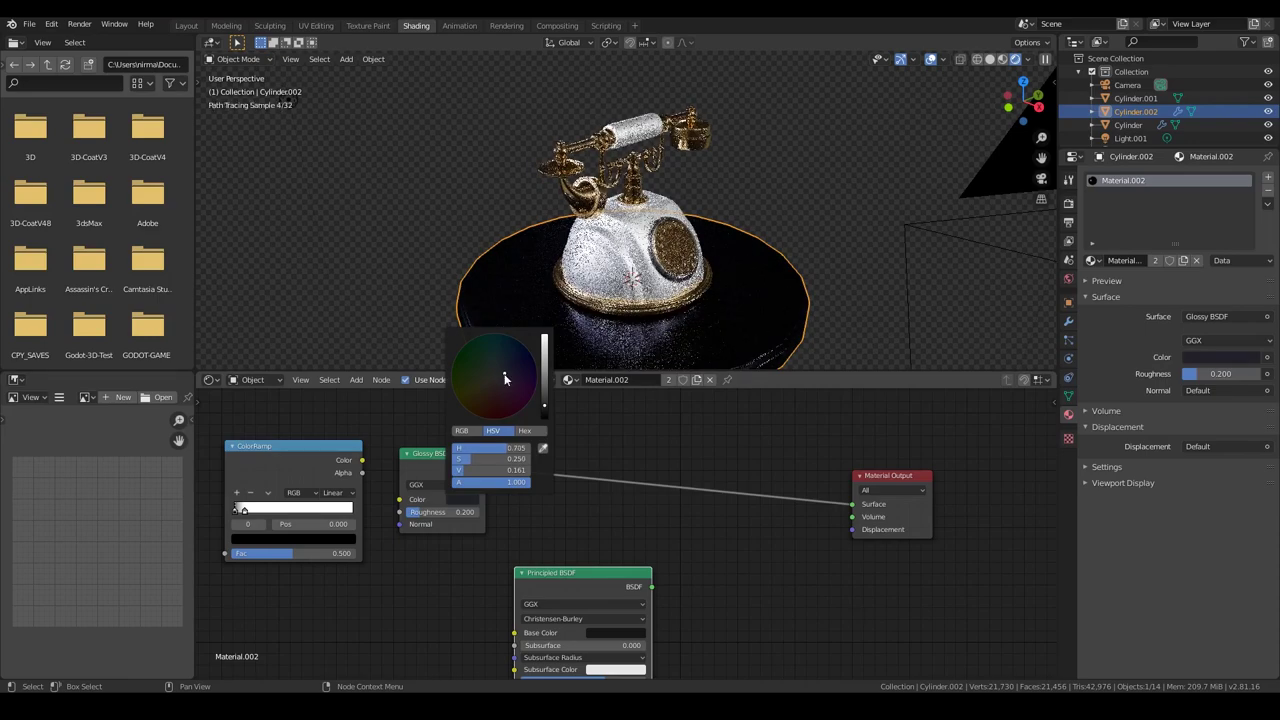
key(F12)
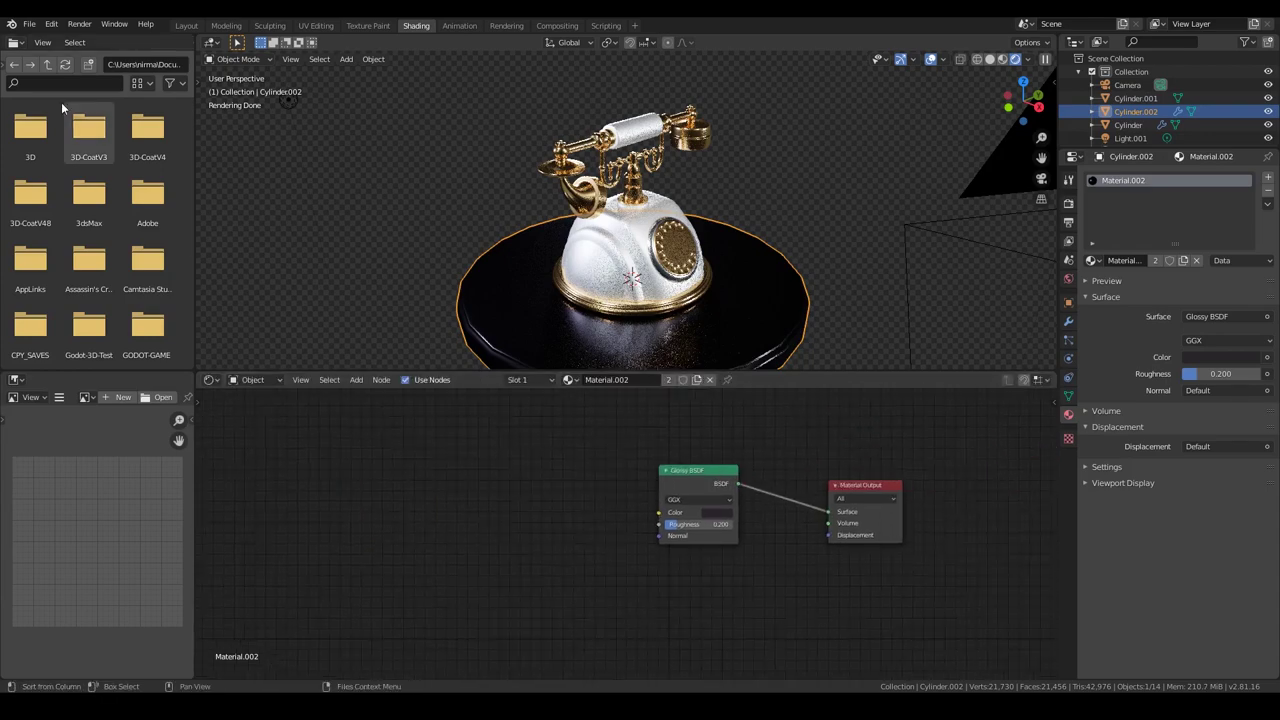
Enable Node Wrangler and feed the glossy colour from the wood_texture3177 - Copy.jpg image.
click(30, 23)
click(80, 228)
click(431, 51)
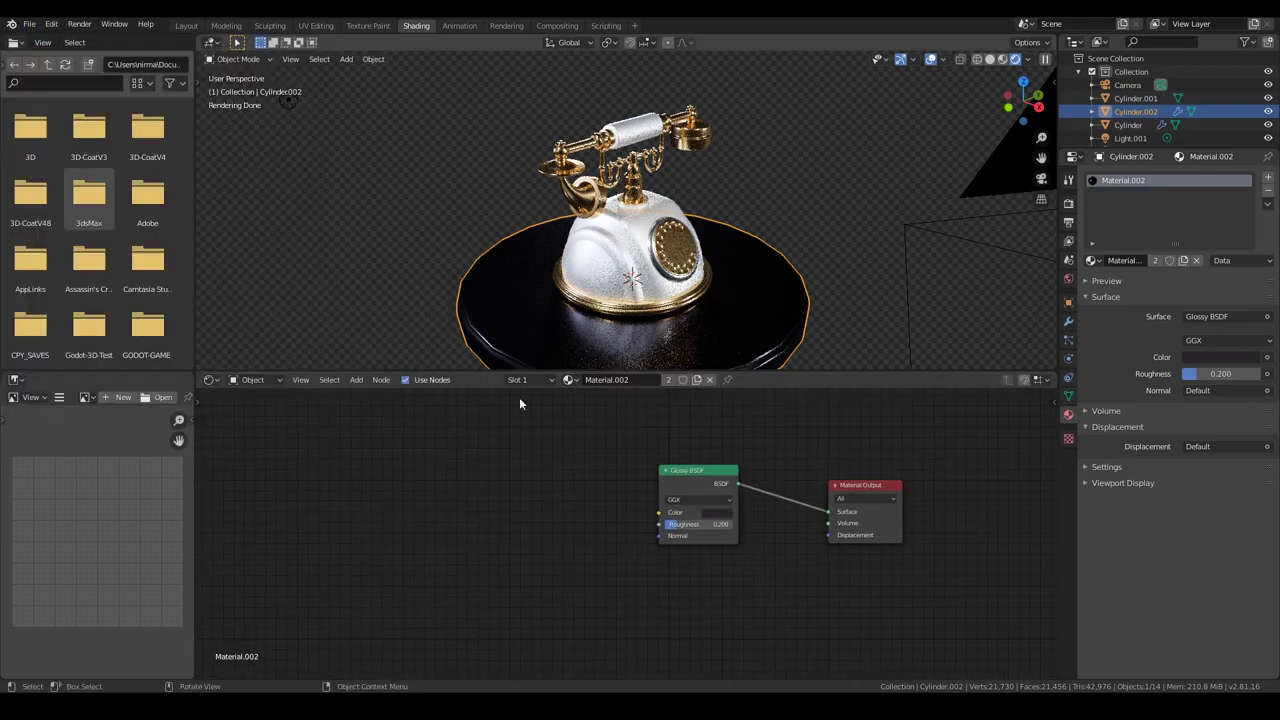
click(659, 496)
key(ctrl+t)
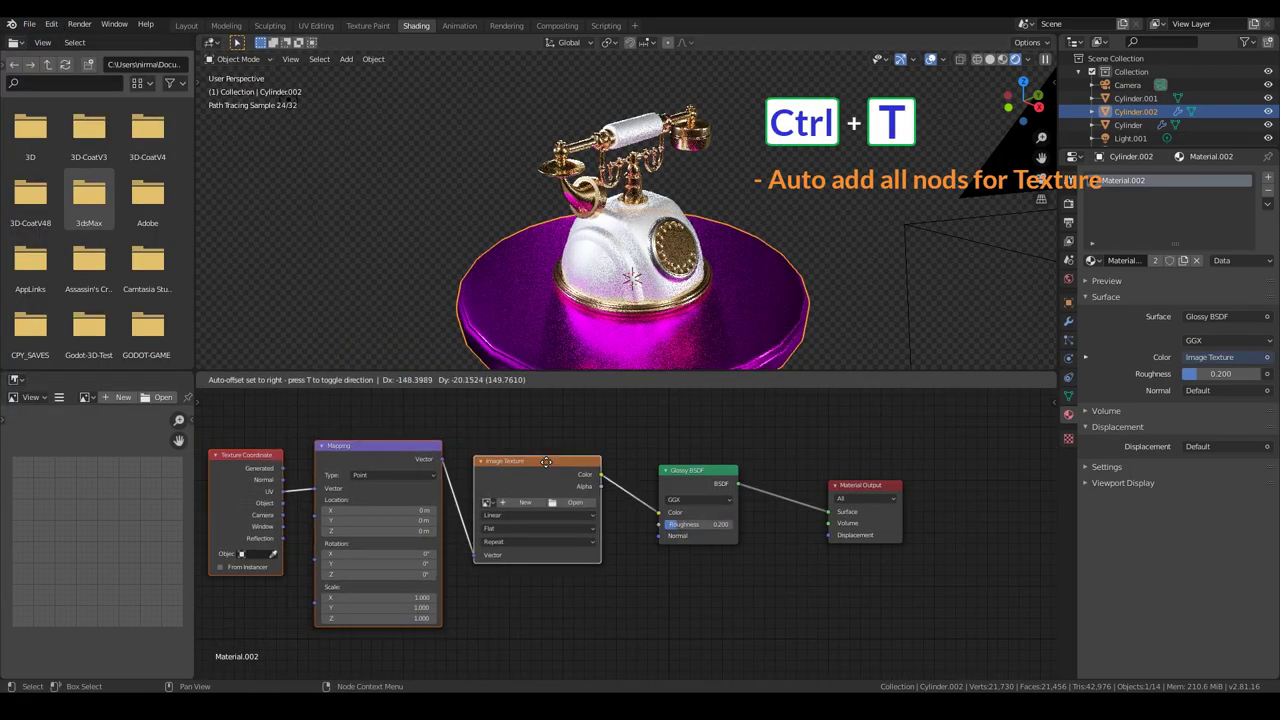
click(611, 505)
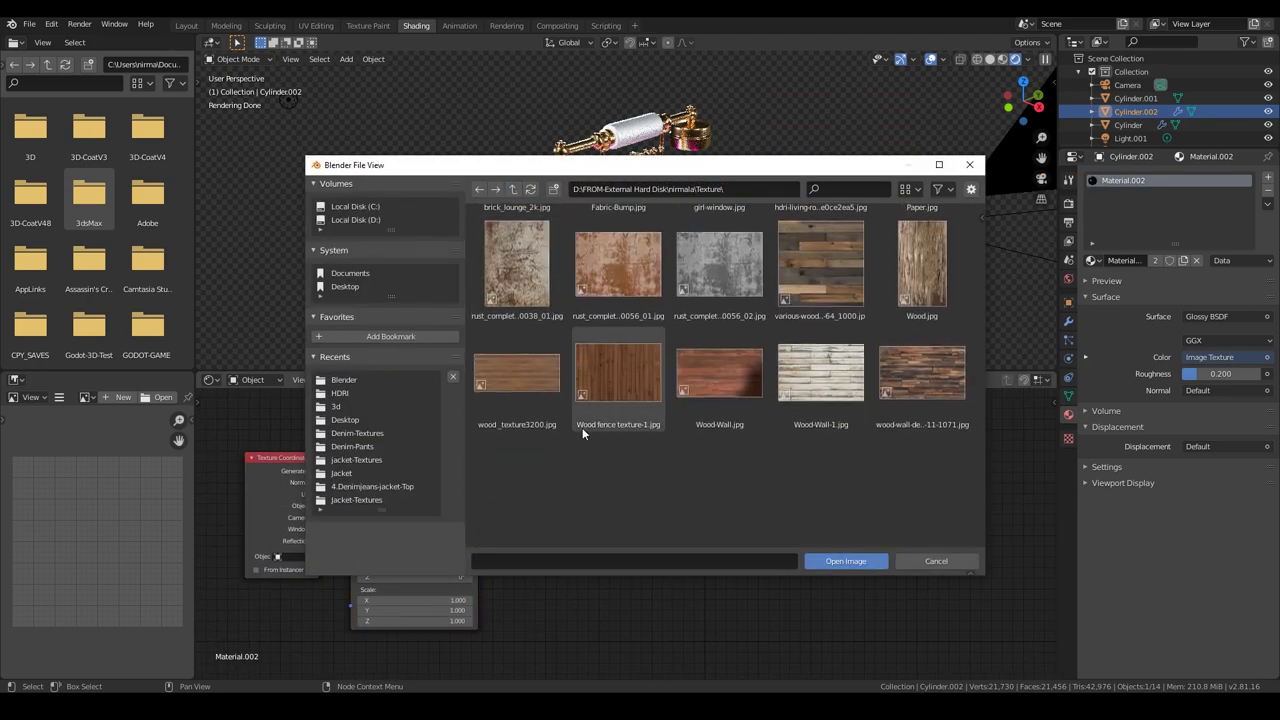
click(835, 480)
click(850, 561)
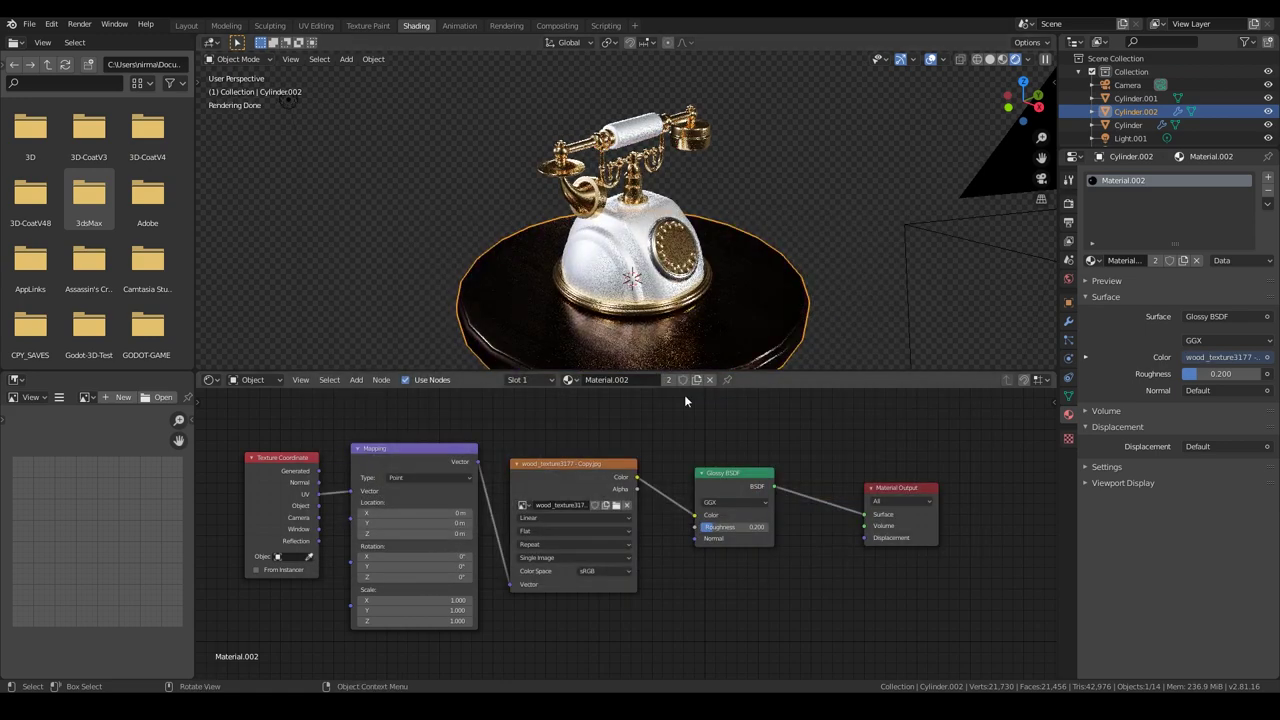
Rotate the wood texture 90° around Z and set its mapping scale to 2 on all axes.
drag(282, 460, 255, 435)
drag(456, 581, 492, 578)
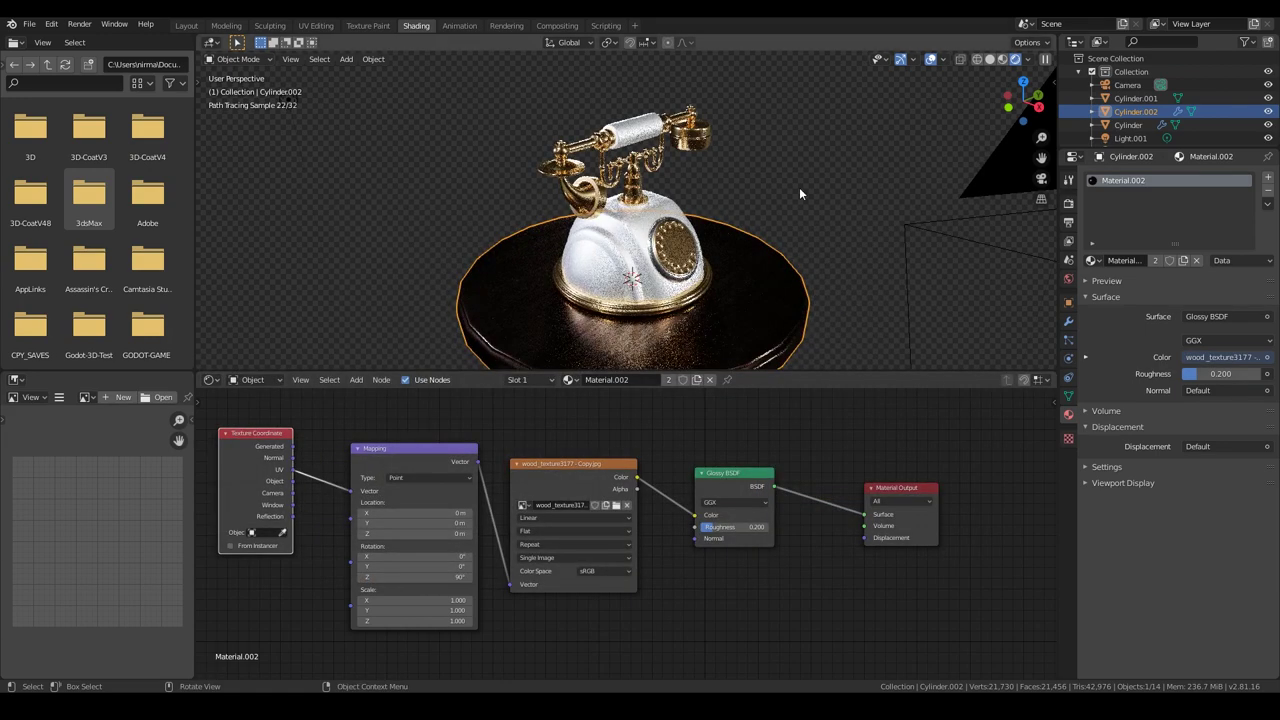
text(2)
key(Return)
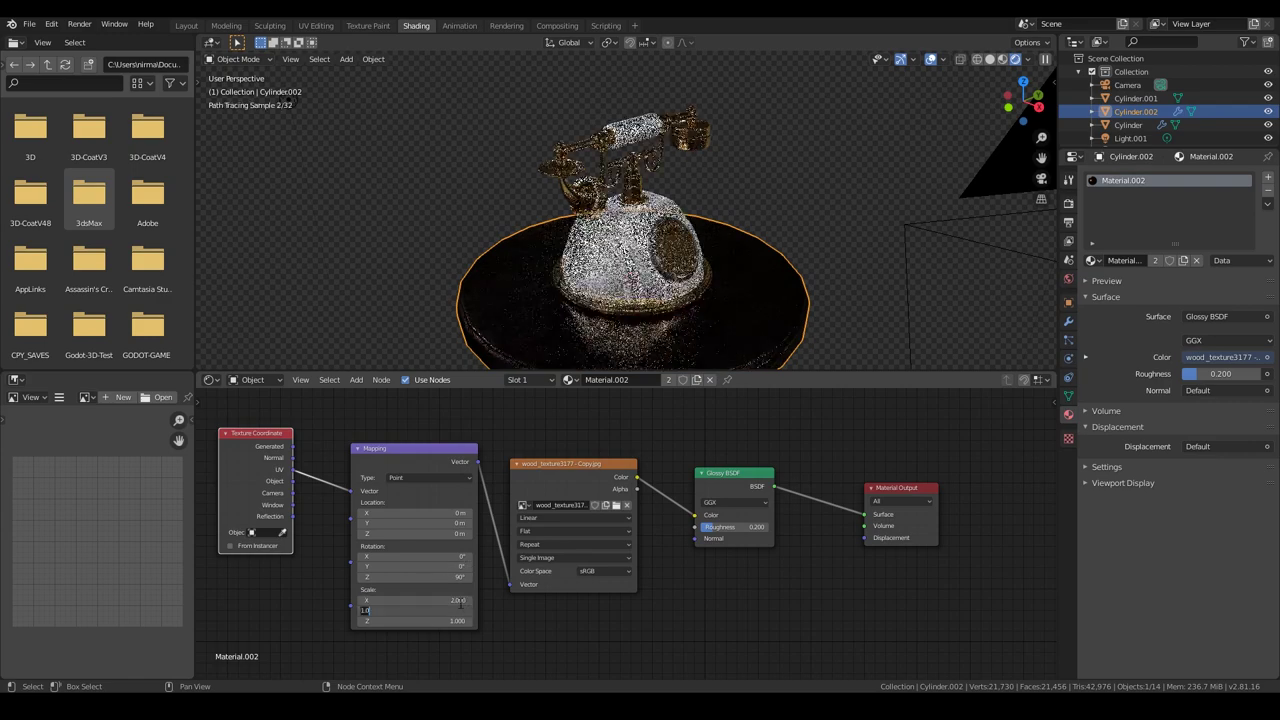
click(625, 240)
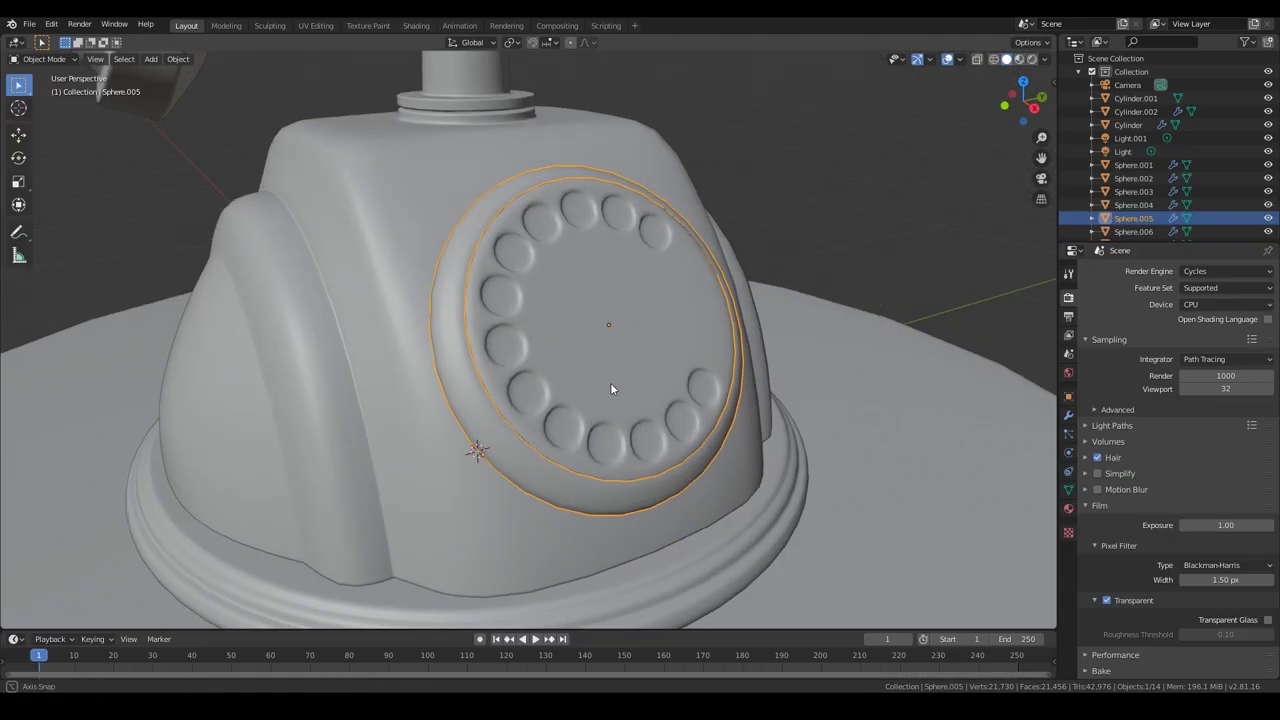
Extrude the dial's centre faces into a separate centre disc.
key(Tab)
key(Tab)
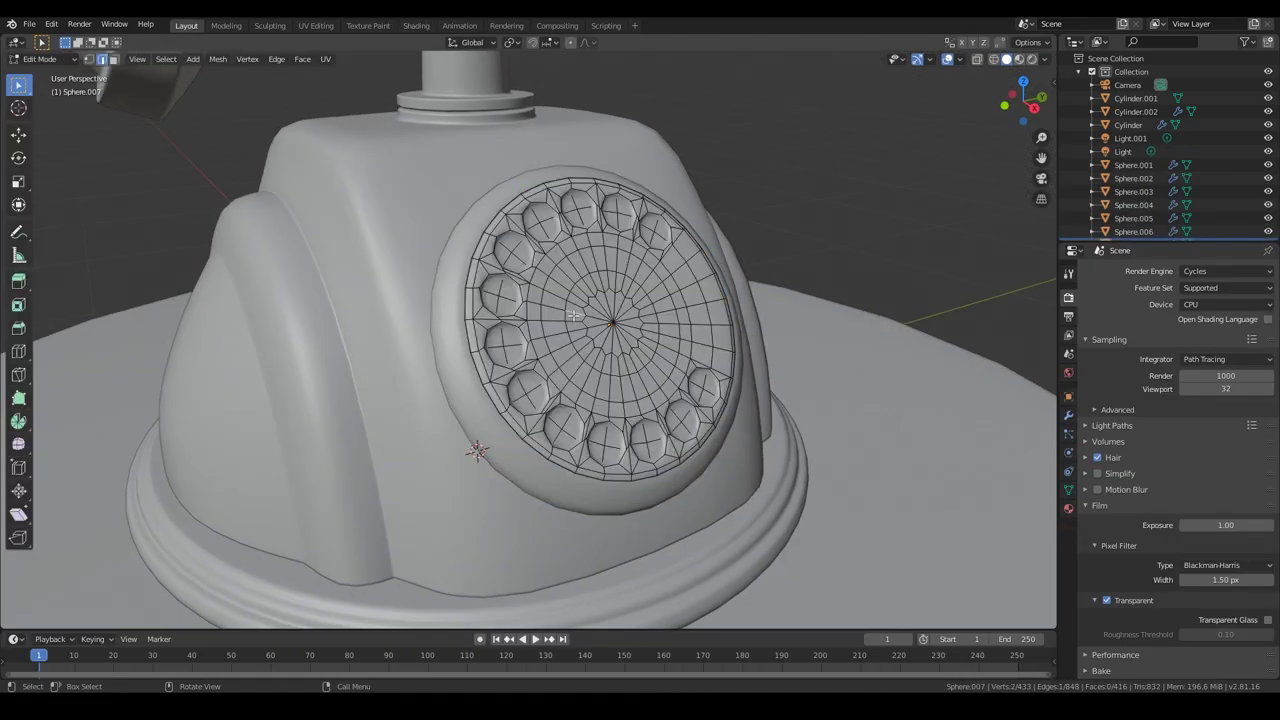
key(3)
alt+shift+click(581, 300)
key(e)
click(640, 380)
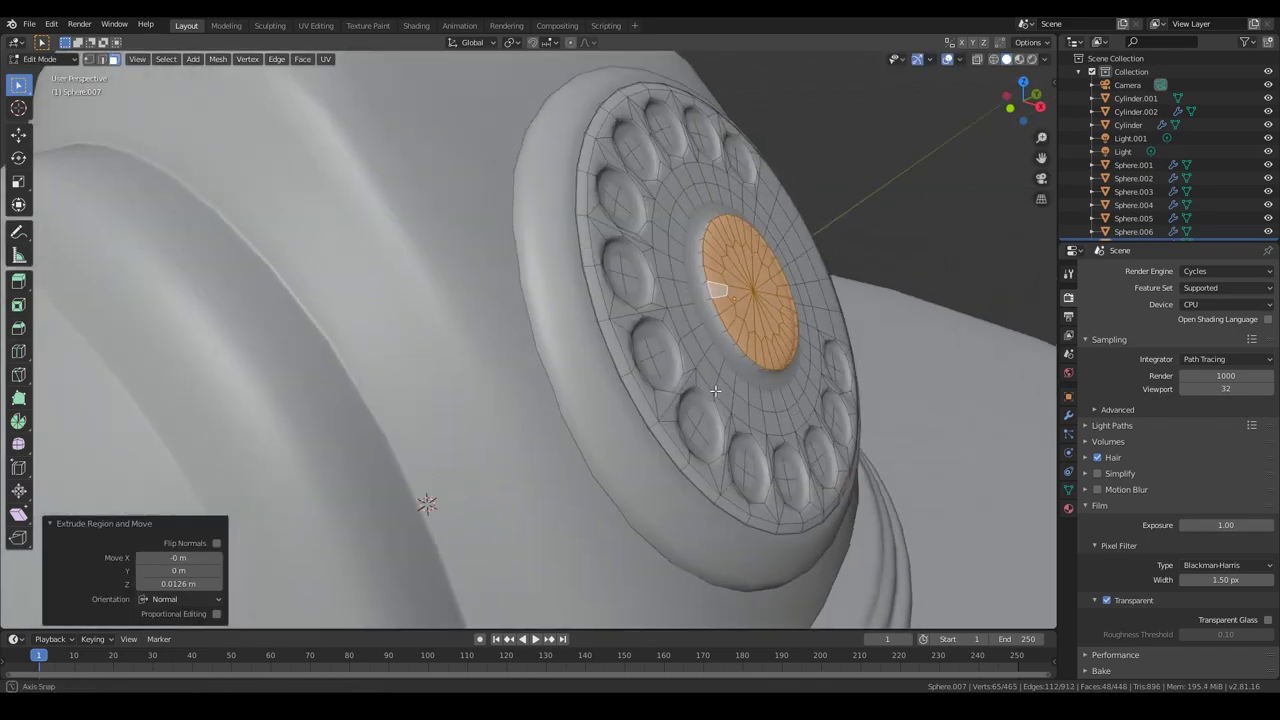
scroll(620, 360, up, 3)
Slide the edge loop around the dial centre to tighten its rim, then return to object mode.
key(alt+a)
alt+click(603, 340)
key(shift+z)
mouse_move(603, 337)
middle_down()
mouse_move(666, 391)
mouse_move(669, 357)
middle_up()
key(g)
key(g)
click(688, 362)
key(Tab)
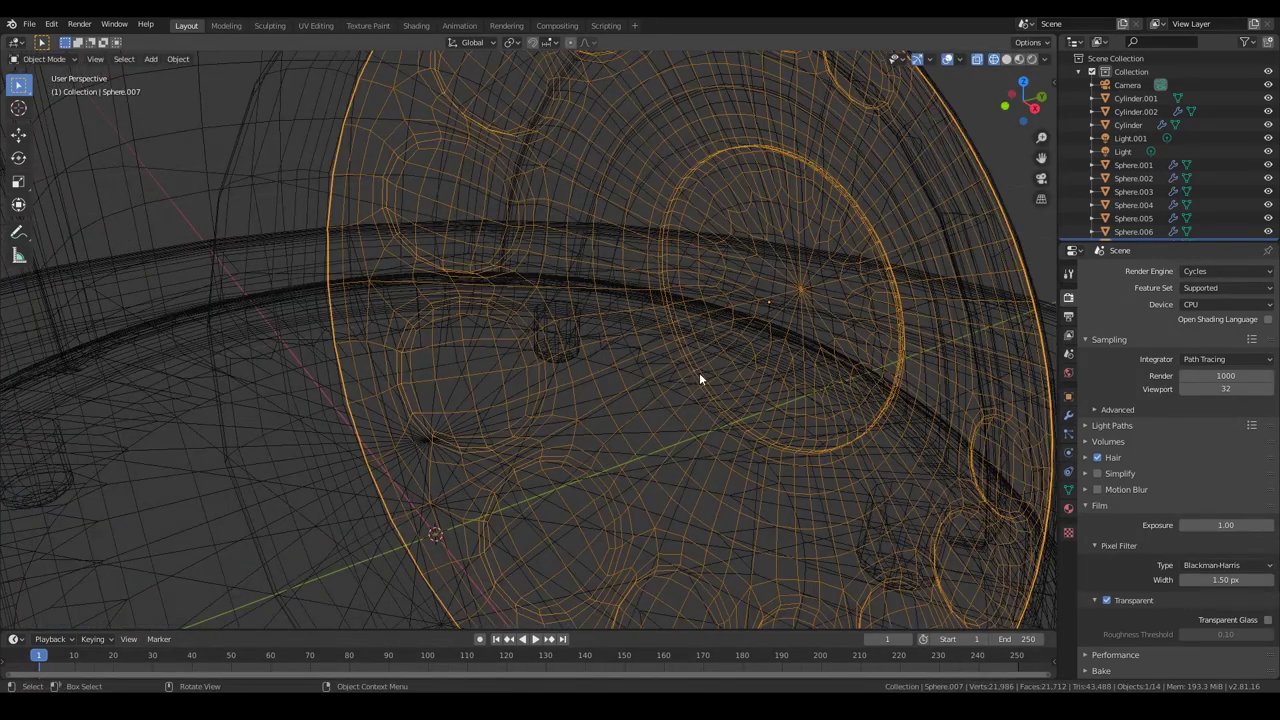
key(shift+z)
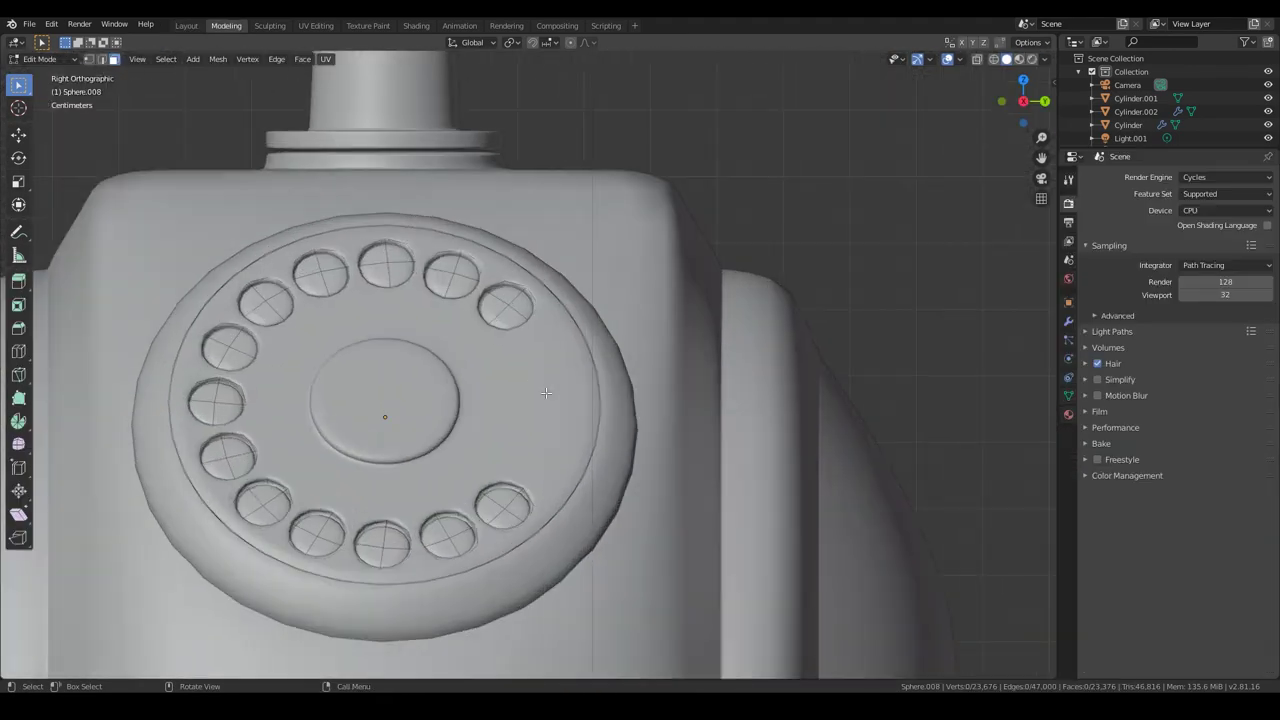
key(shift+a)
Try adding a circle rotated 90° on Y, then discard it.
click(618, 398)
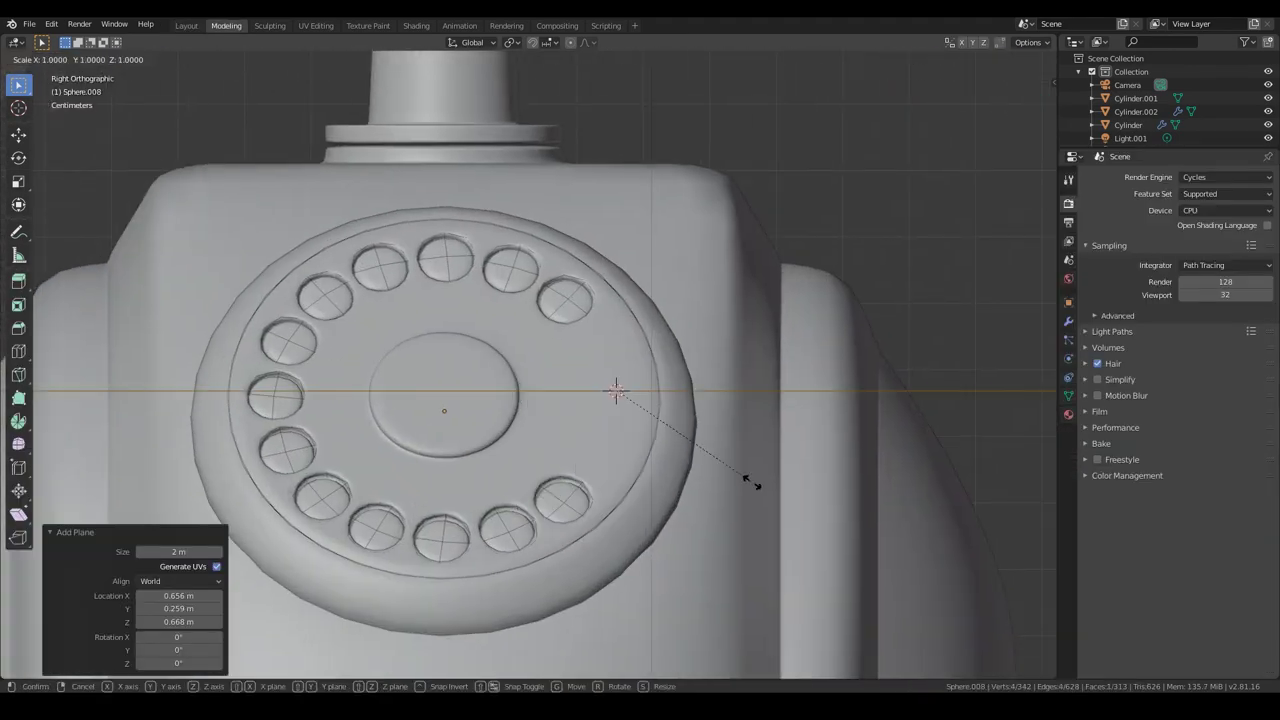
scroll(641, 436, down, 5)
key(r)
click(677, 443)
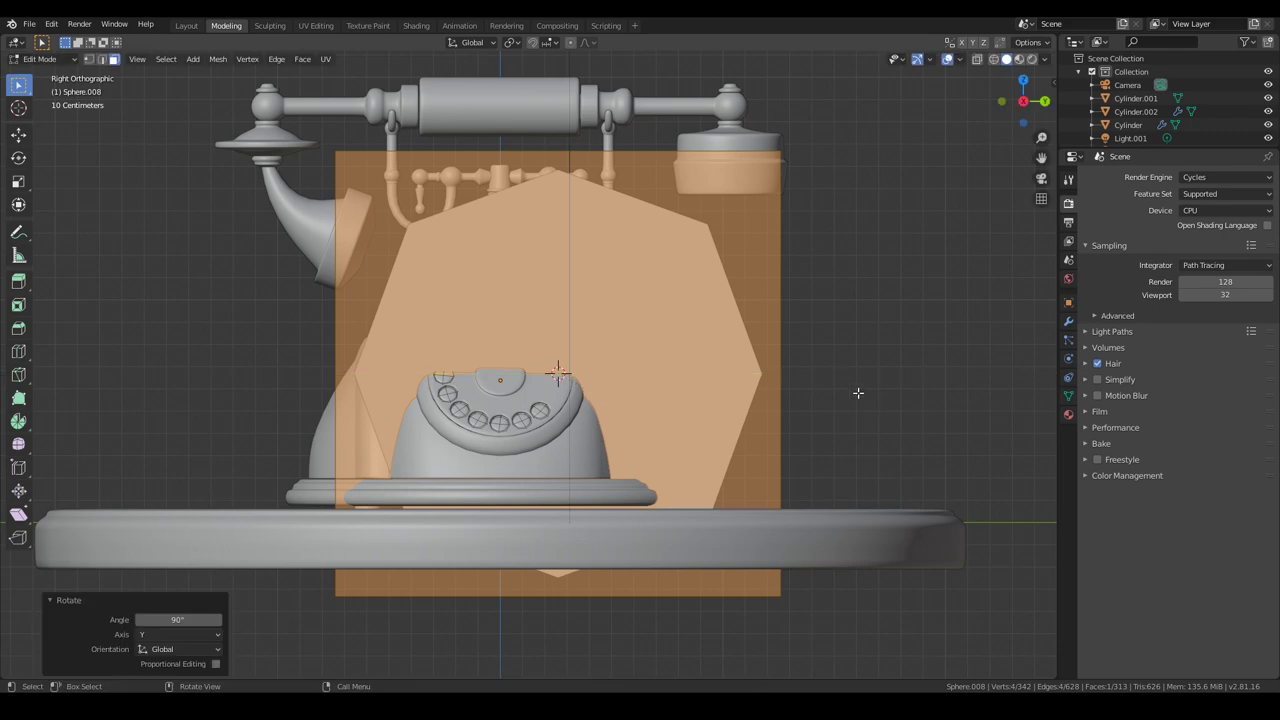
key(ctrl+z)
key(Tab)
scroll(565, 375, up, 3)
Add a small plane beside the dial and edit it in wireframe from the side view.
key(shift+a)
click(689, 383)
key(s)
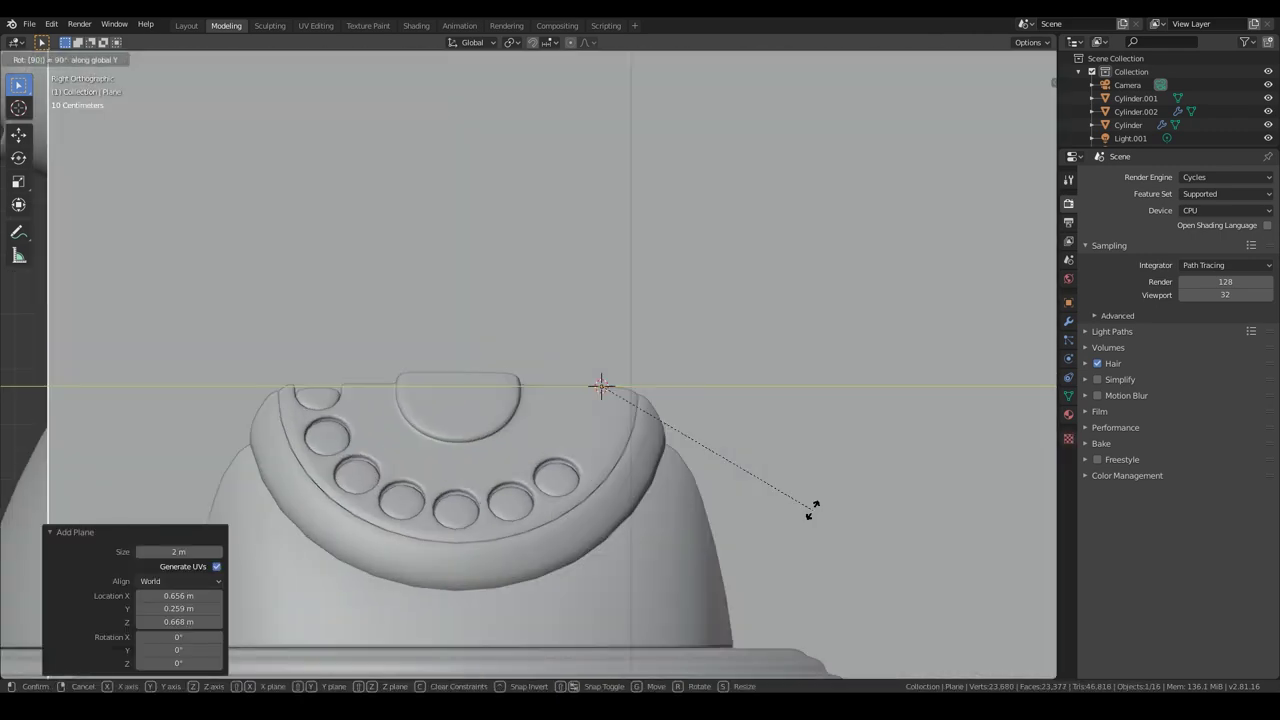
click(814, 508)
key(g)
click(642, 515)
key(Tab)
key(shift+z)
key(KP_3)
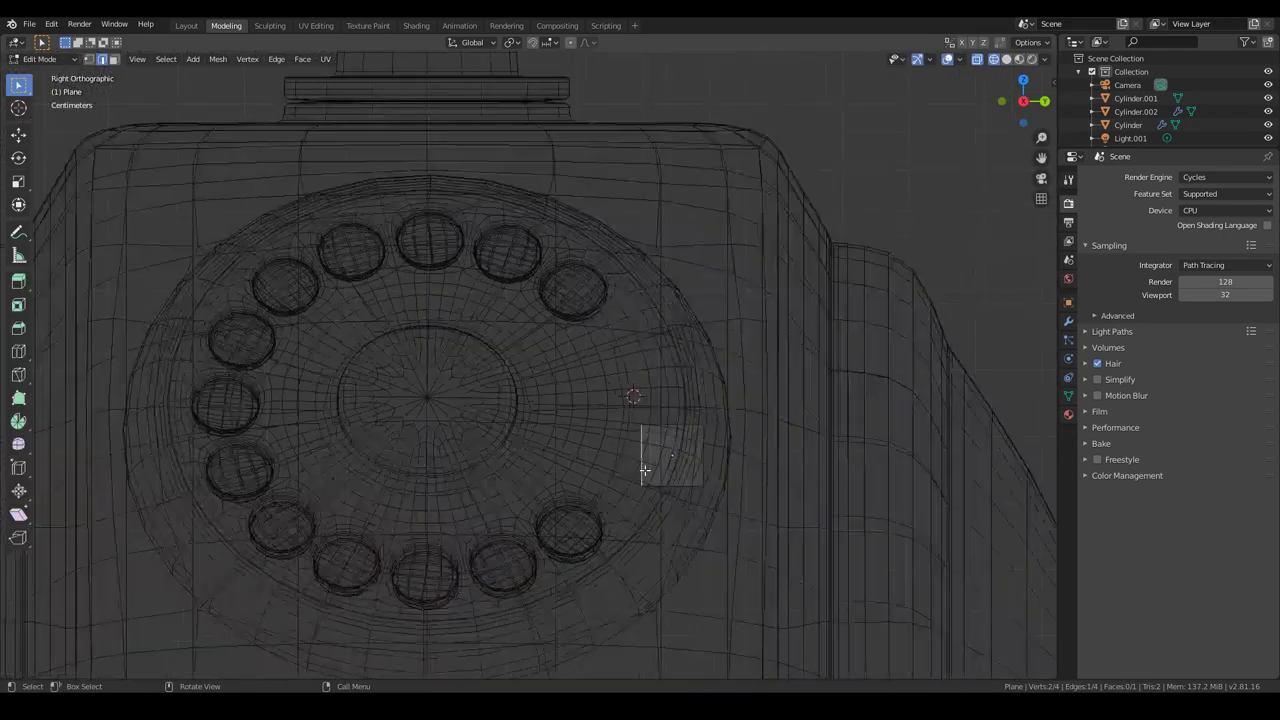
Add two centred loop cuts and extrude the plane into a strip along the dial.
key(ctrl+r)
click(673, 478)
right_click(673, 479)
key(e)
click(700, 466)
key(ctrl+z)
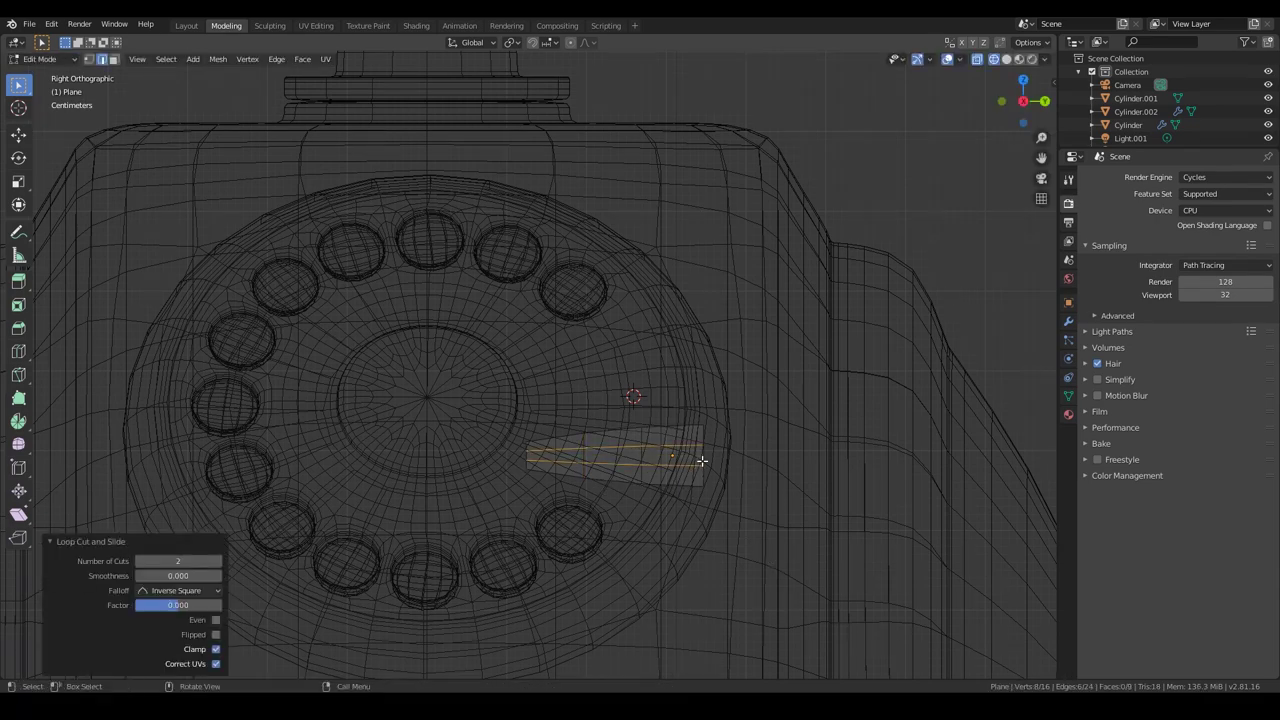
key(e)
click(680, 480)
Compare with the antique telephone reference photo and reposition the strip's faces and left edge.
key(alt+Tab)
key(alt+Tab)
drag(520, 415, 691, 557)
key(g)
click(691, 557)
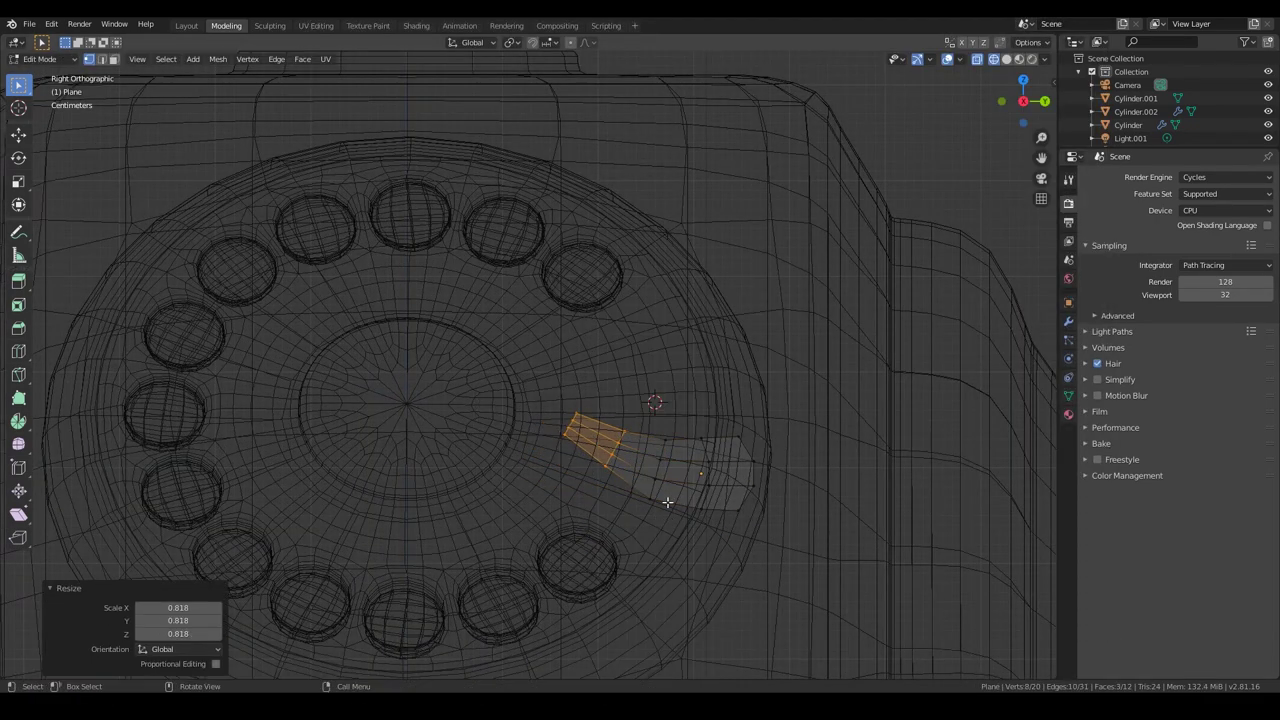
alt+click(560, 432)
key(g)
click(600, 450)
Extend the strip from its end and move individual vertices to refine its tapered outline.
key(e)
click(605, 450)
scroll(583, 475, up, 3)
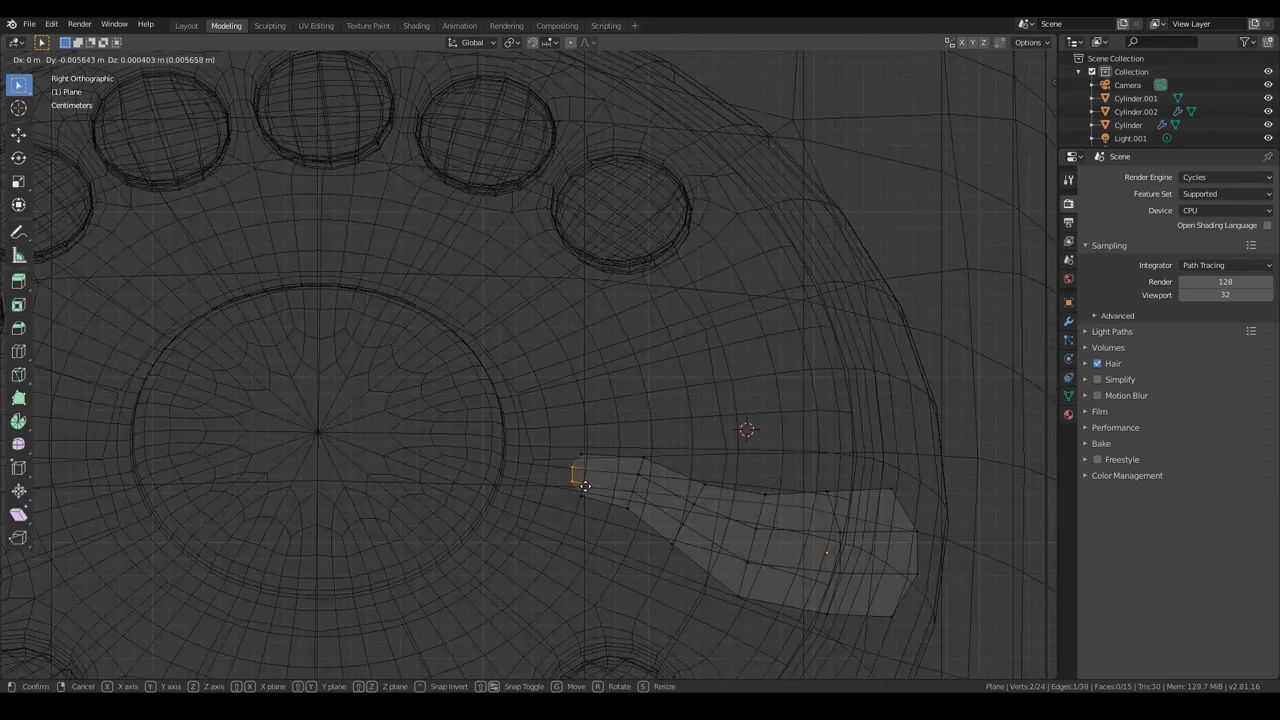
click(636, 460)
key(g)
click(677, 437)
key(g)
click(772, 496)
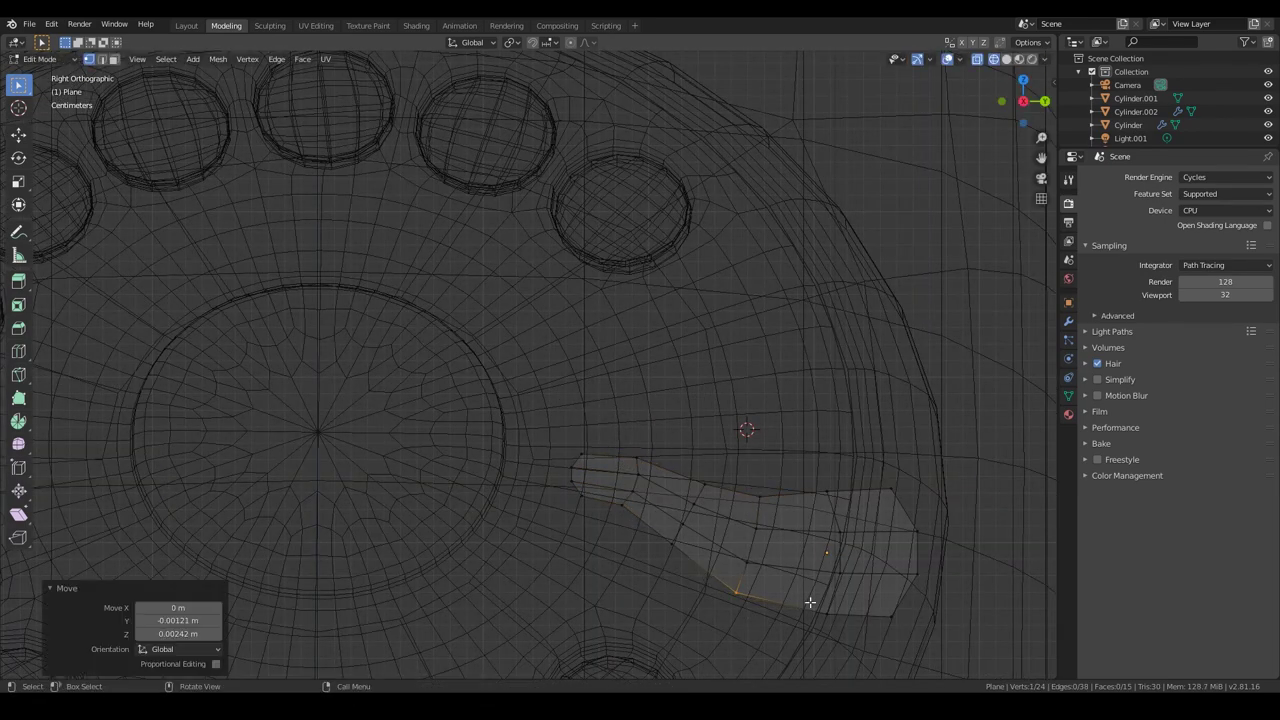
shift+click(700, 515)
key(g)
click(714, 537)
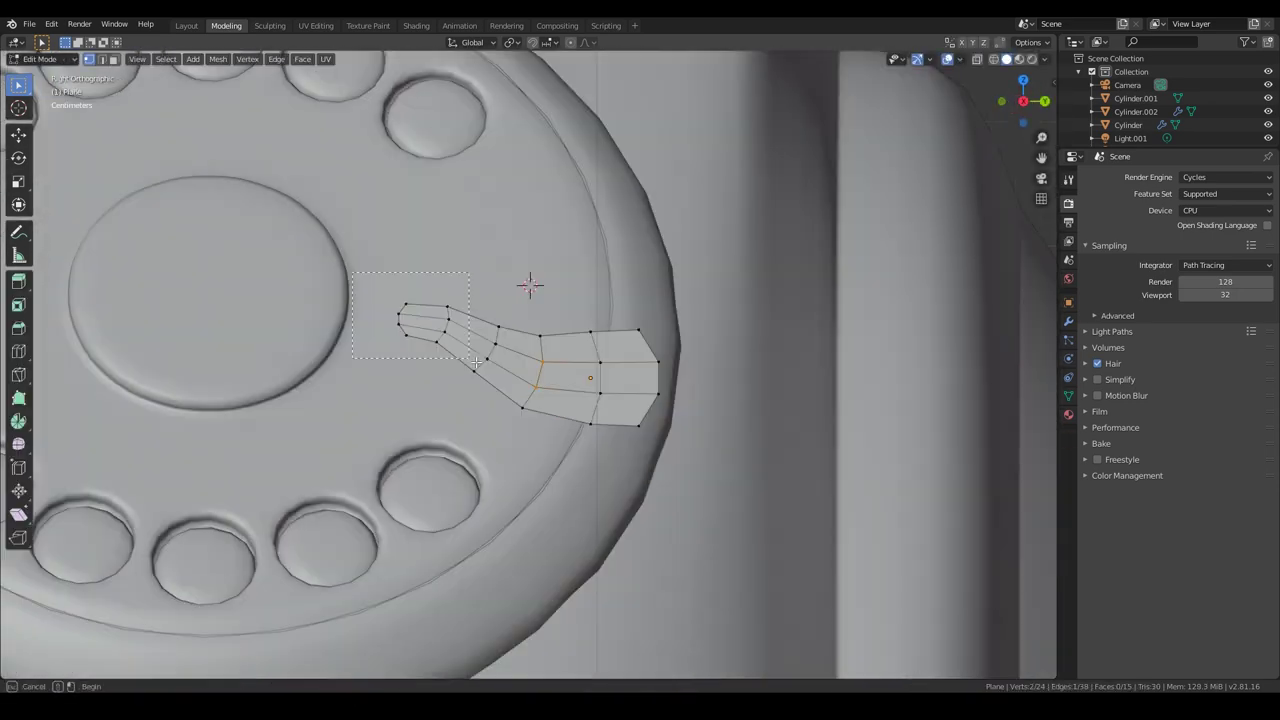
Shrink the left end loop and curve the strip with smooth-falloff moves and a middle loop slide.
alt+click(452, 300)
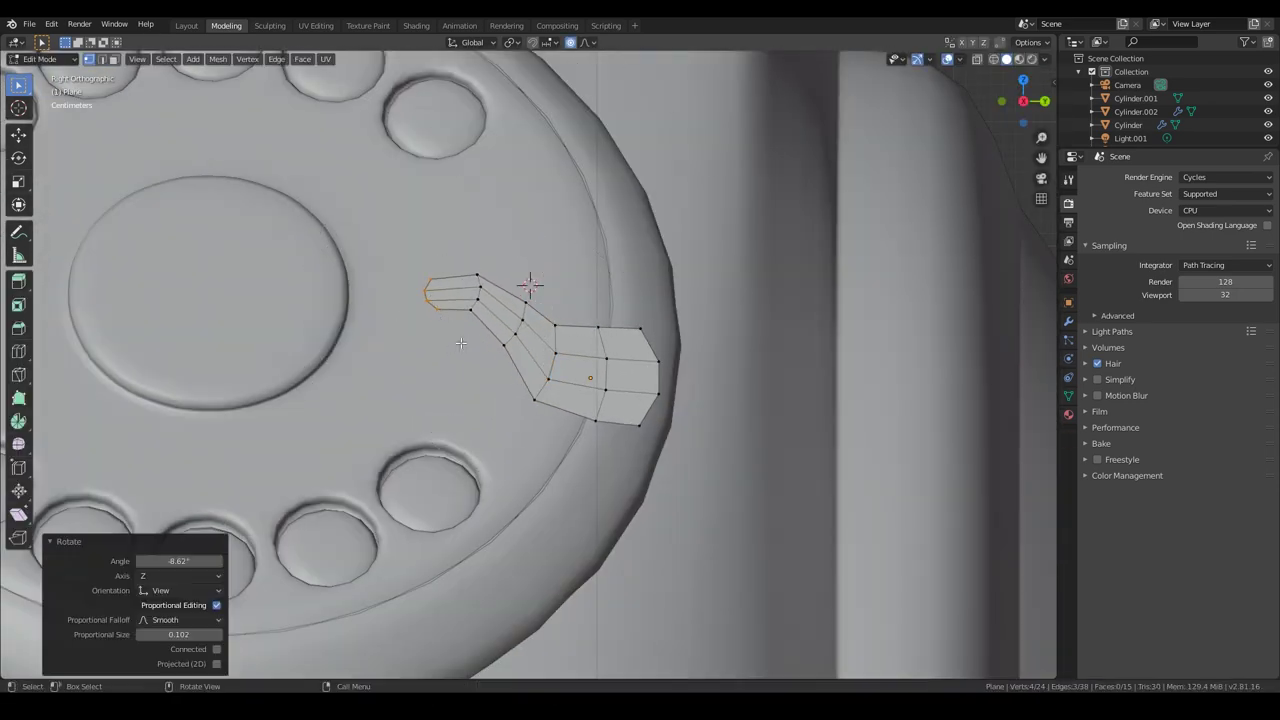
key(s)
click(500, 340)
key(g)
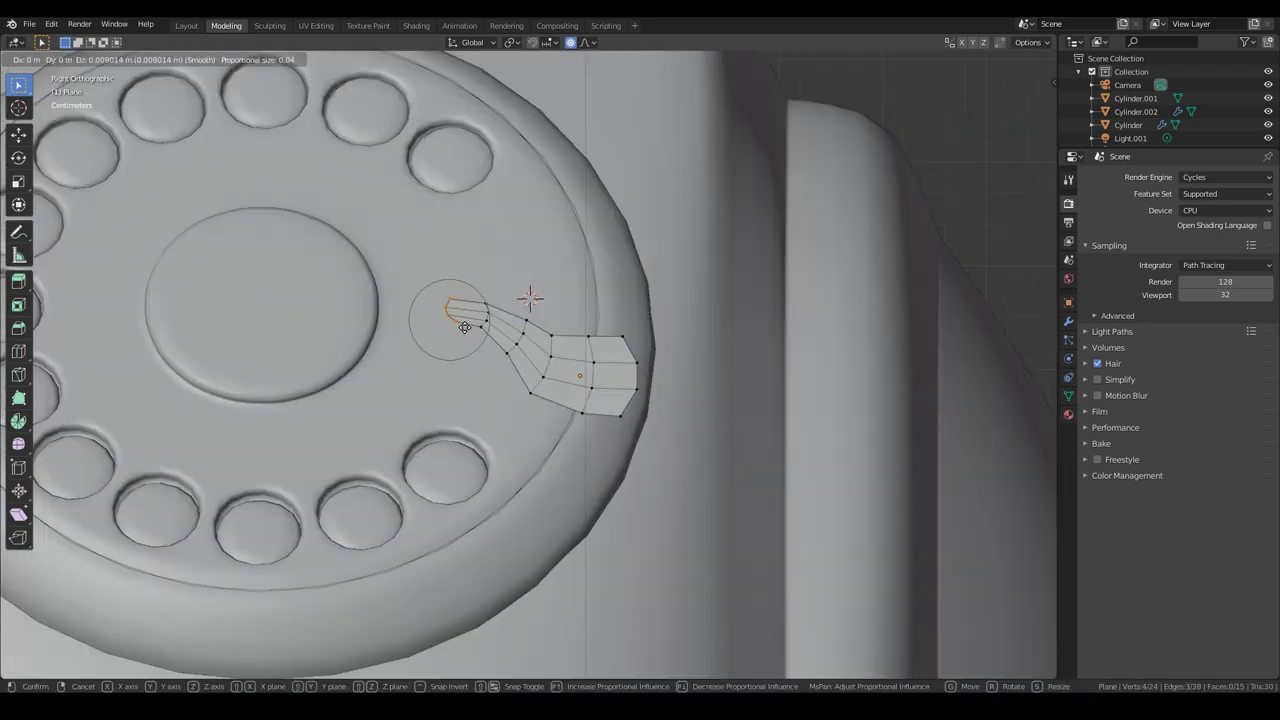
click(529, 294)
alt+click(540, 385)
key(g)
click(509, 389)
key(g)
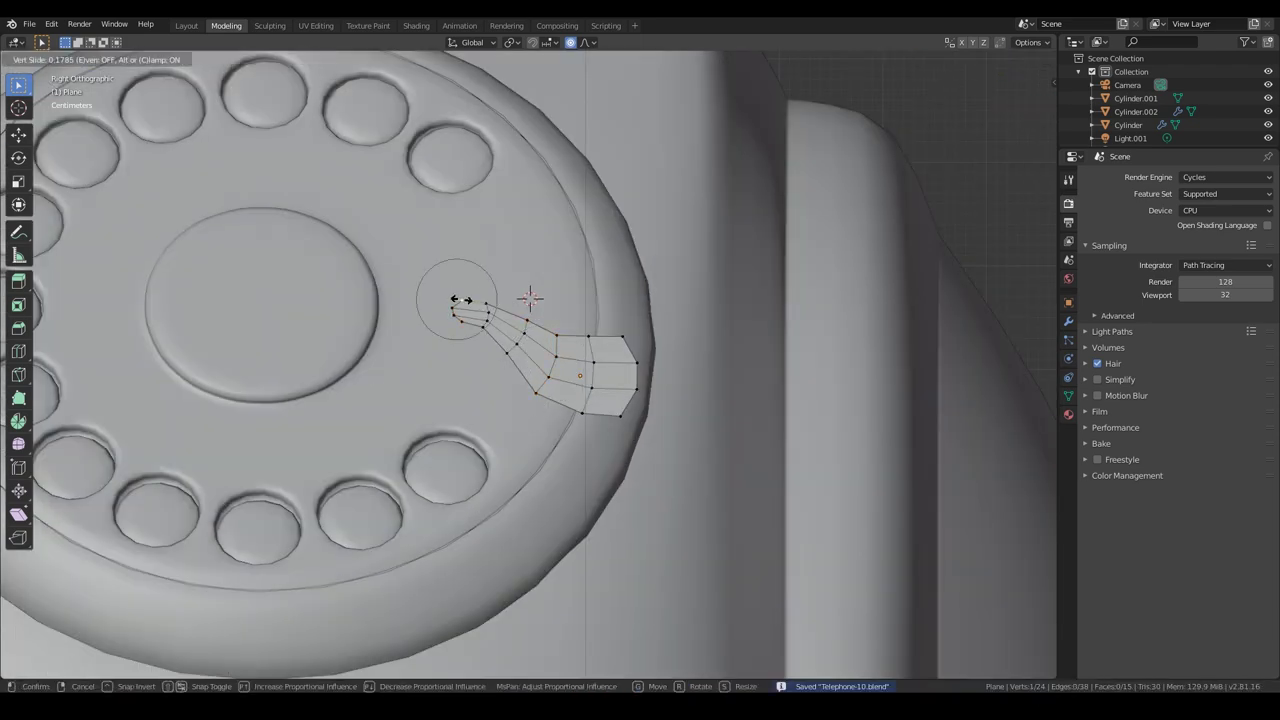
Save the file as Telephone-10.blend and orbit to inspect the finger-stop strip.
key(Tab)
key(ctrl+s)
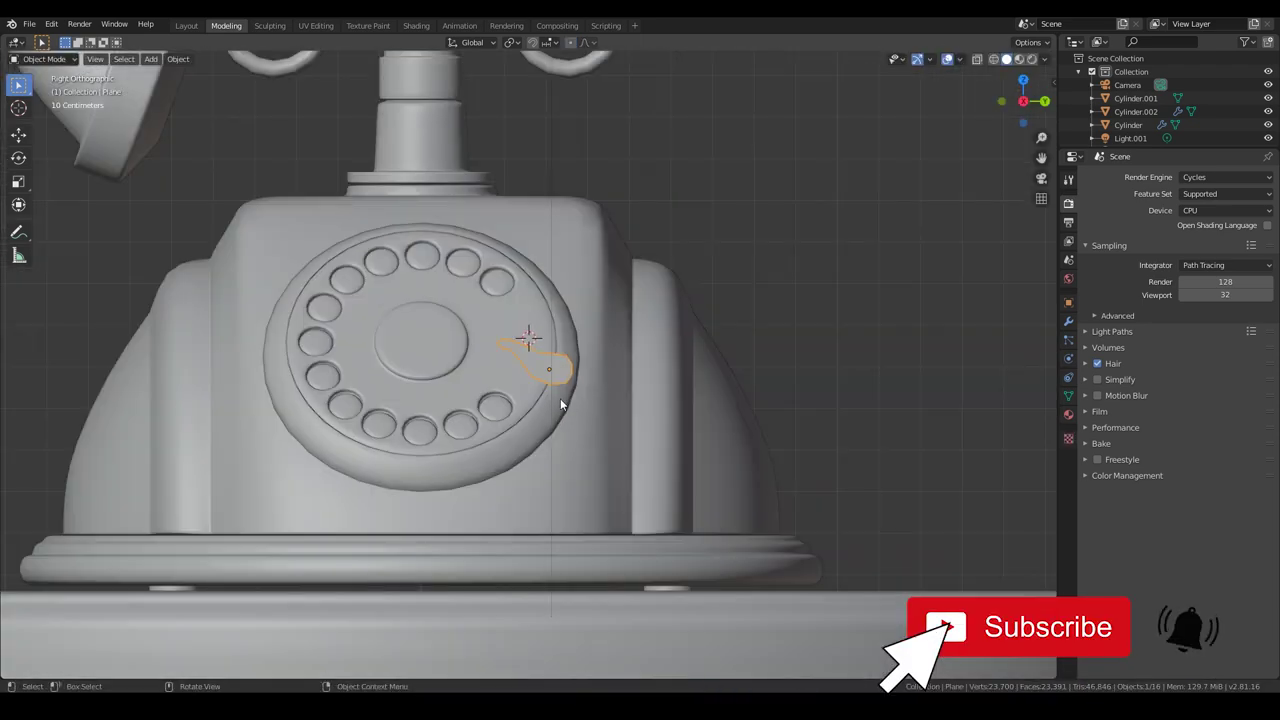
middle_drag(602, 393, 380, 429)
key(Tab)
key(Tab)
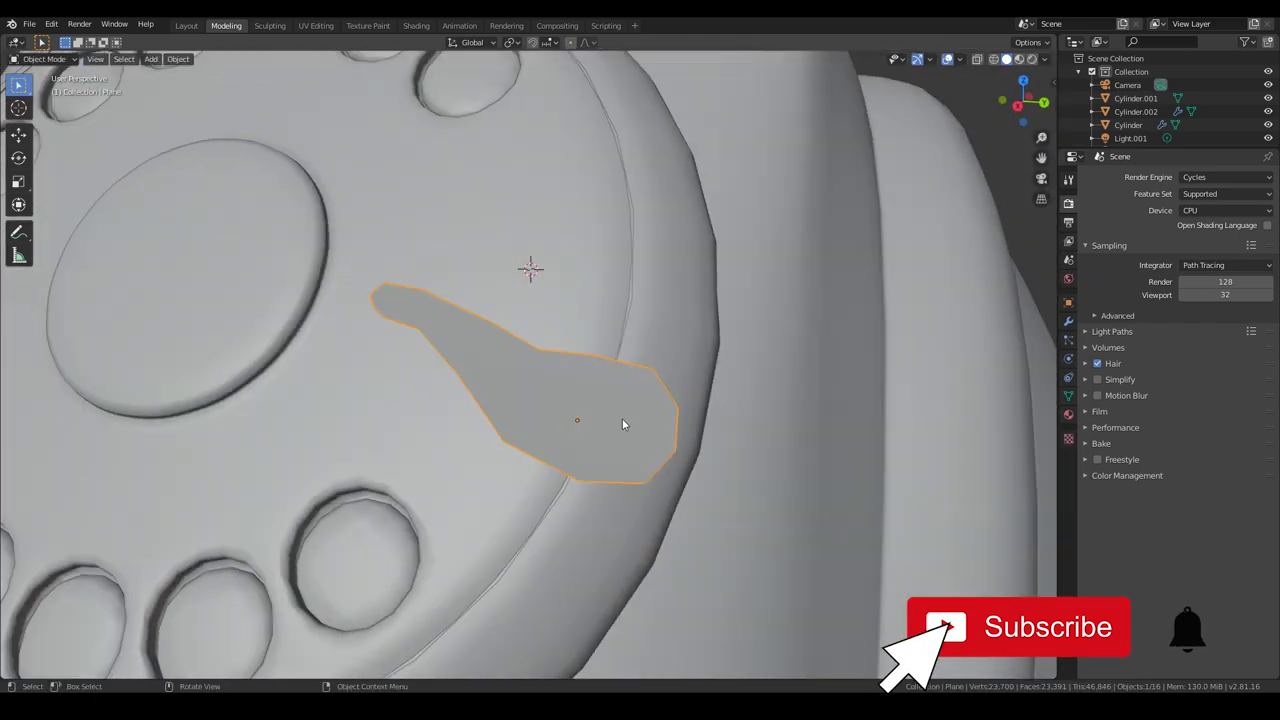
Add a small cylinder at the finger stop and stretch it along X into a pin.
key(KP_3)
key(shift+a)
click(708, 449)
key(s)
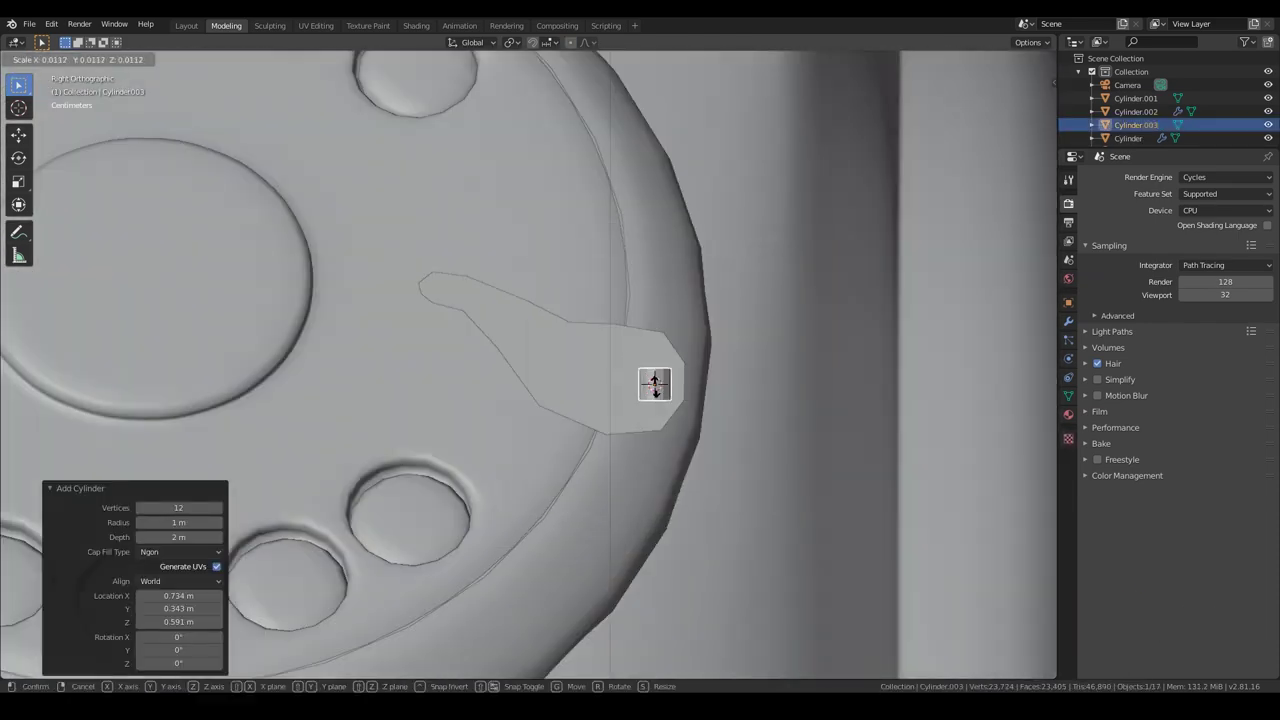
click(708, 441)
key(Tab)
middle_drag(714, 471, 489, 464)
key(g)
key(x)
click(543, 466)
Add a Solidify modifier to the finger-stop plane and apply it.
click(1178, 177)
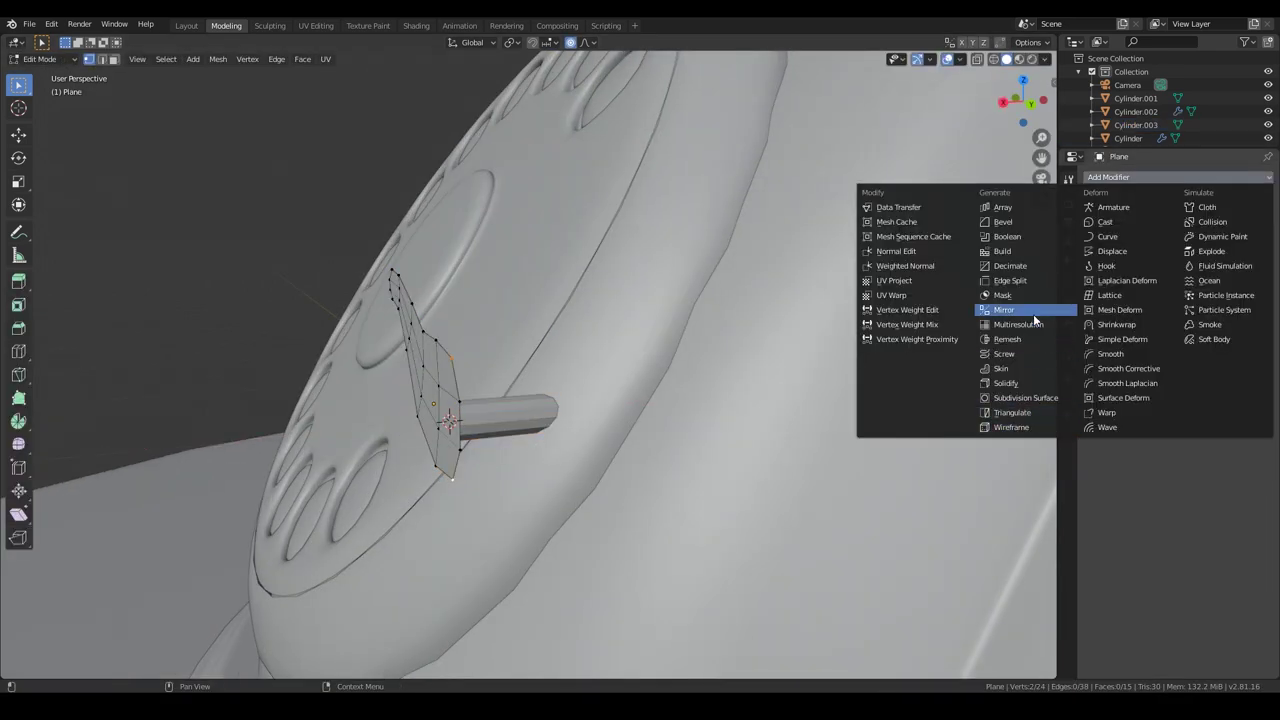
click(1014, 309)
click(1129, 217)
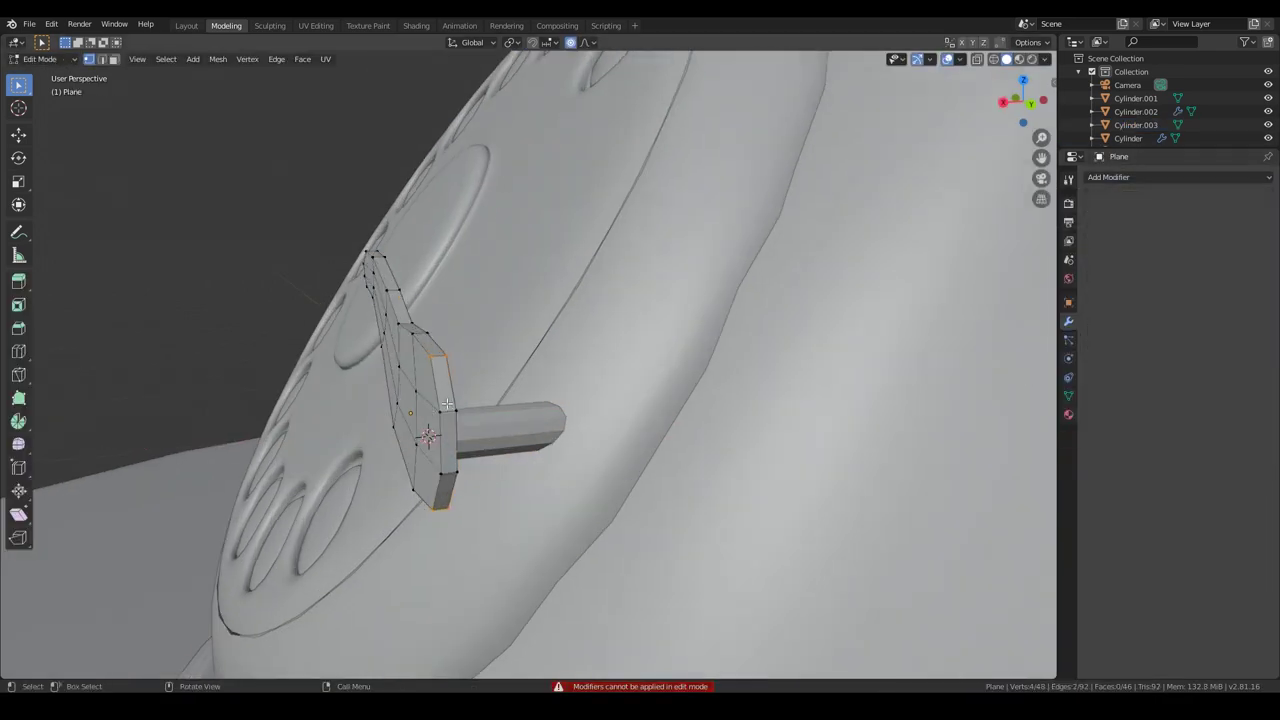
middle_drag(560, 420, 454, 486)
mouse_move(419, 344)
middle_down()
mouse_move(470, 380)
mouse_move(503, 366)
middle_up()
Tilt the finger stop flush with the dial face in front view.
key(Tab)
scroll(503, 366, down, 3)
key(KP_1)
middle_drag(734, 450, 670, 444)
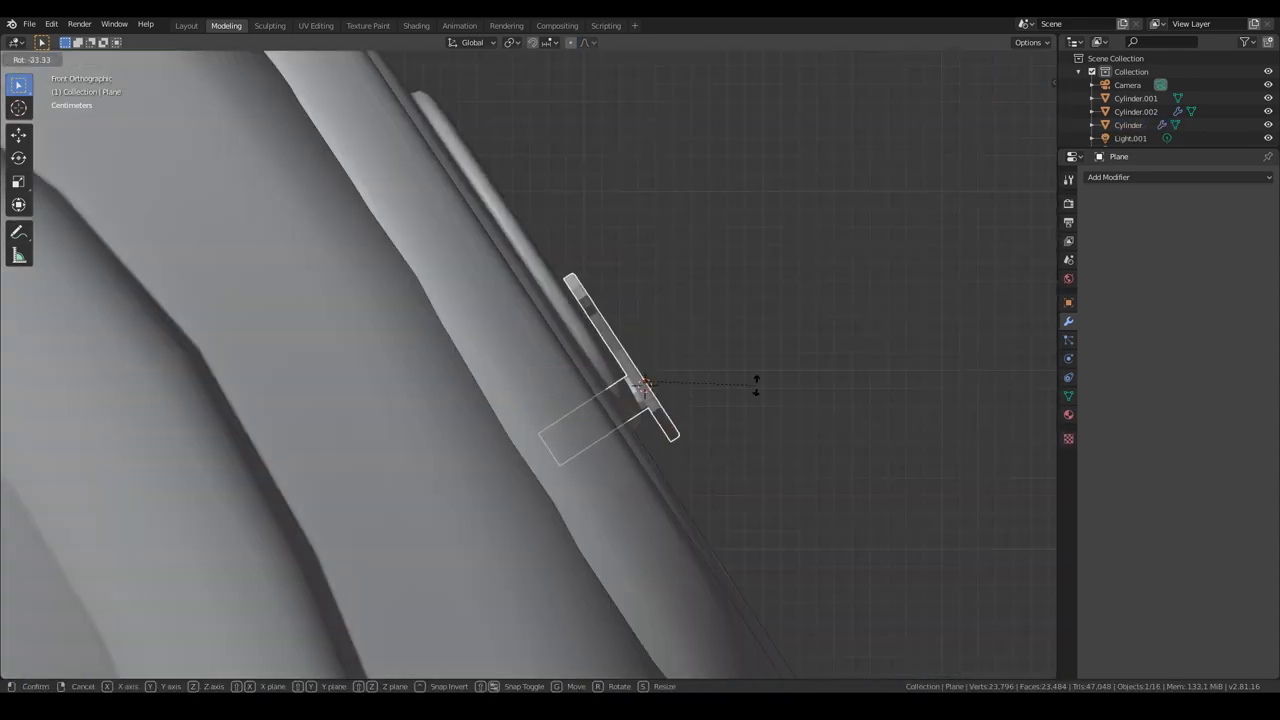
Reshape the finger stop with a smooth-falloff move and a new loop across its wide end.
key(Tab)
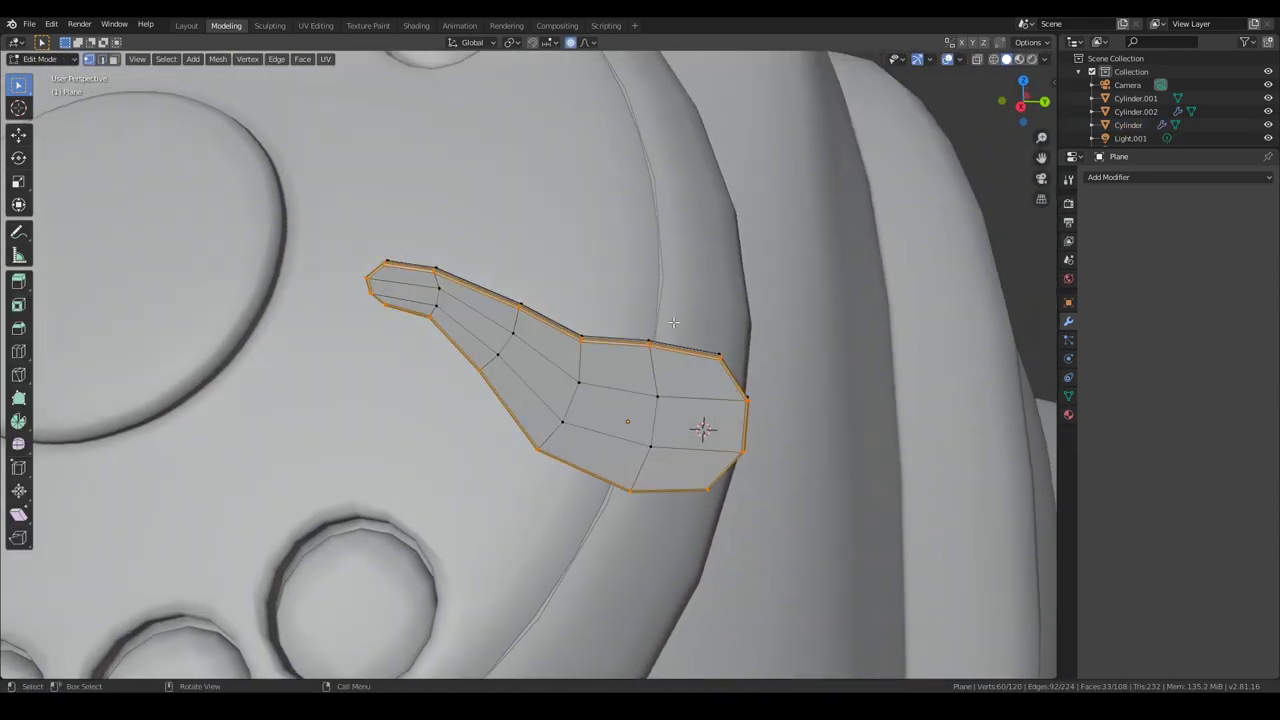
key(KP_3)
key(alt+z)
key(g)
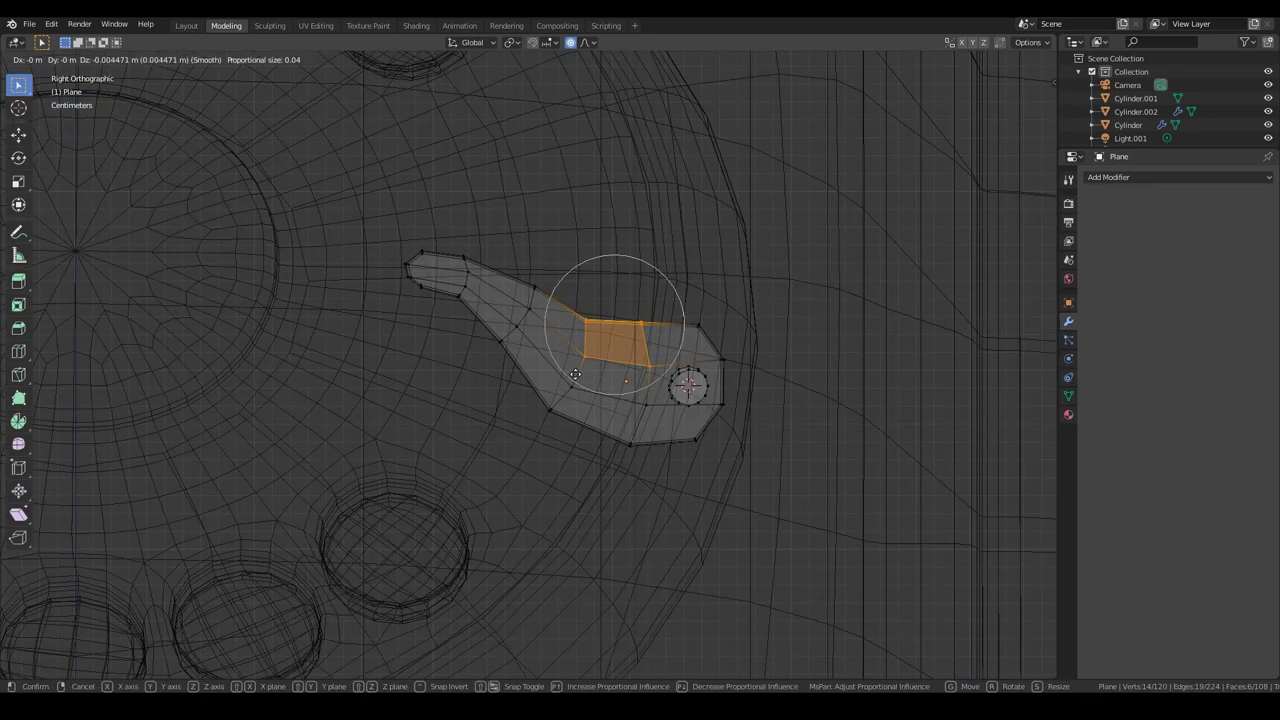
click(552, 278)
drag(552, 278, 537, 311)
drag(578, 367, 600, 320)
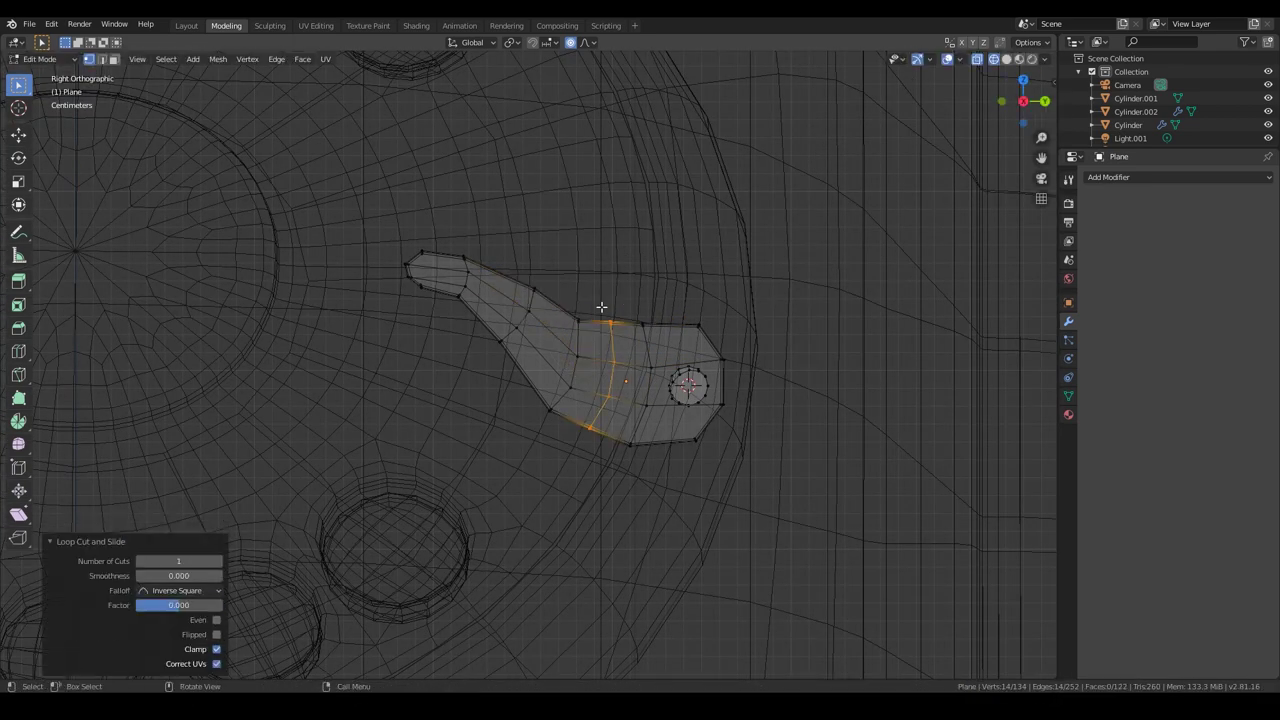
key(g)
click(622, 396)
Move the finger stop's lower edge into place with proportional editing off.
click(608, 400)
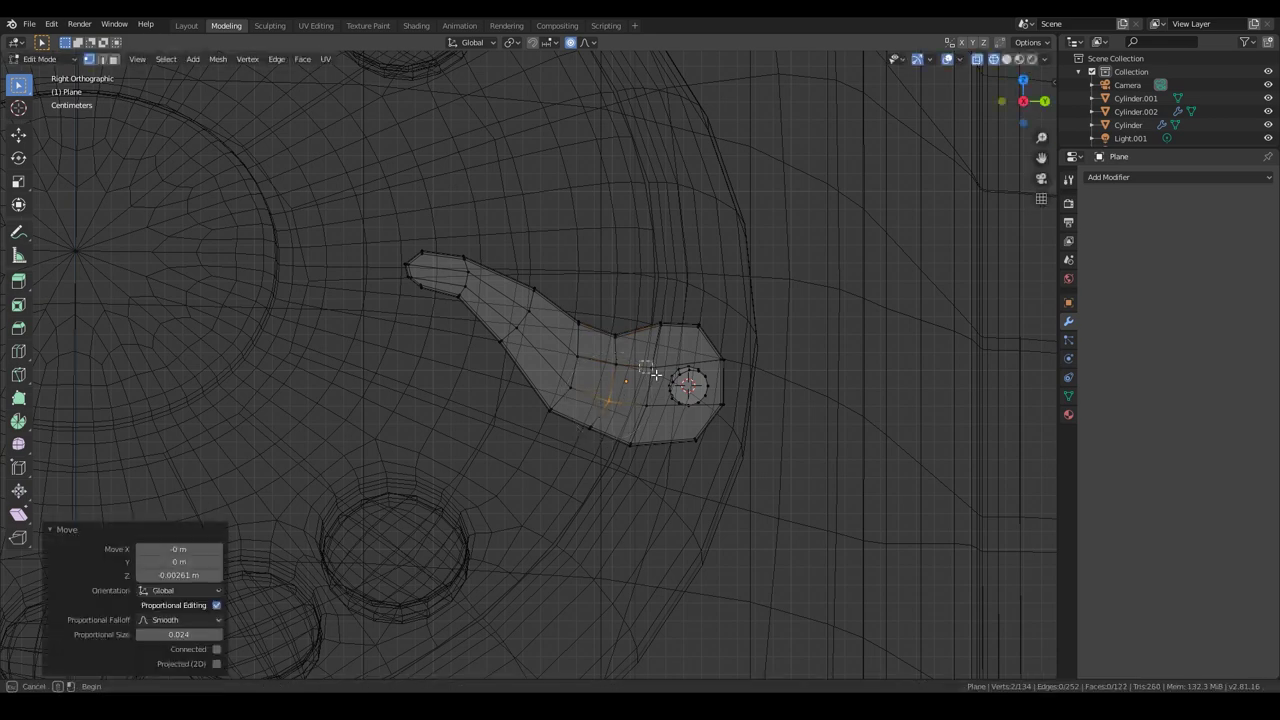
key(o)
key(g)
click(659, 416)
key(Tab)
middle_drag(659, 416, 615, 408)
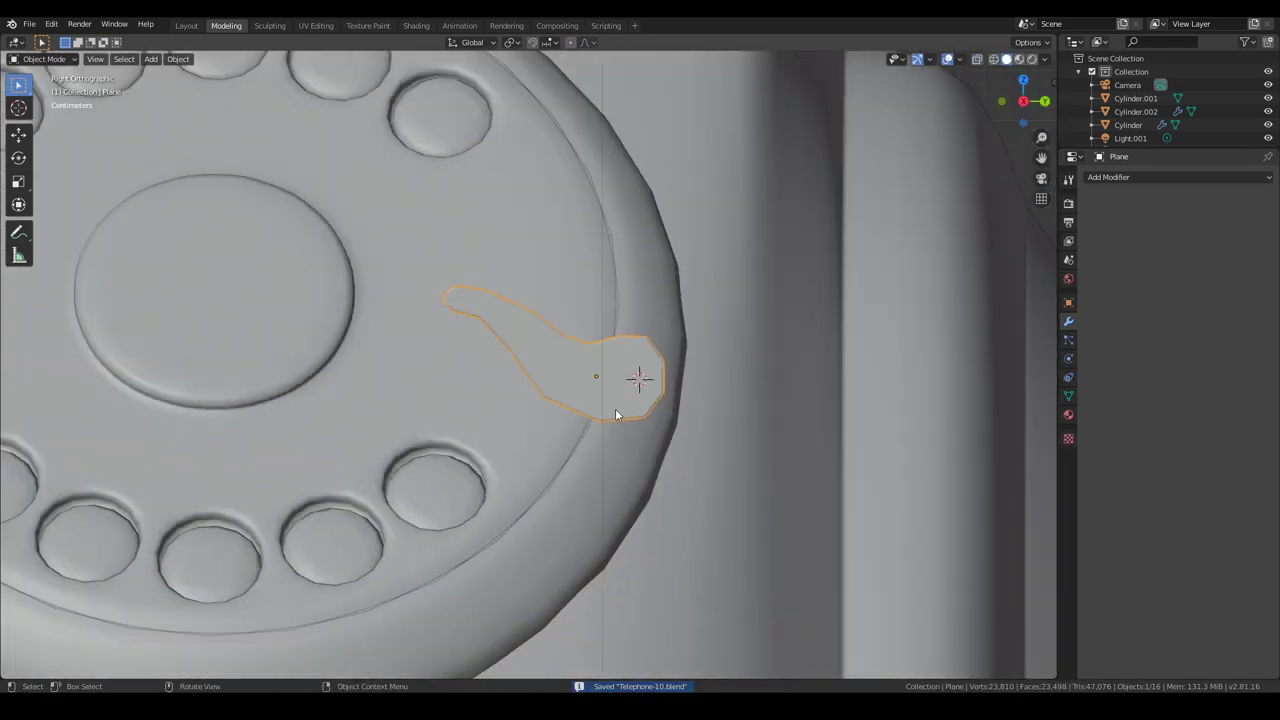
key(KP_3)
Rotate the finger stop around the dial, enlarge it slightly, and save.
key(r)
click(684, 382)
key(ctrl+s)
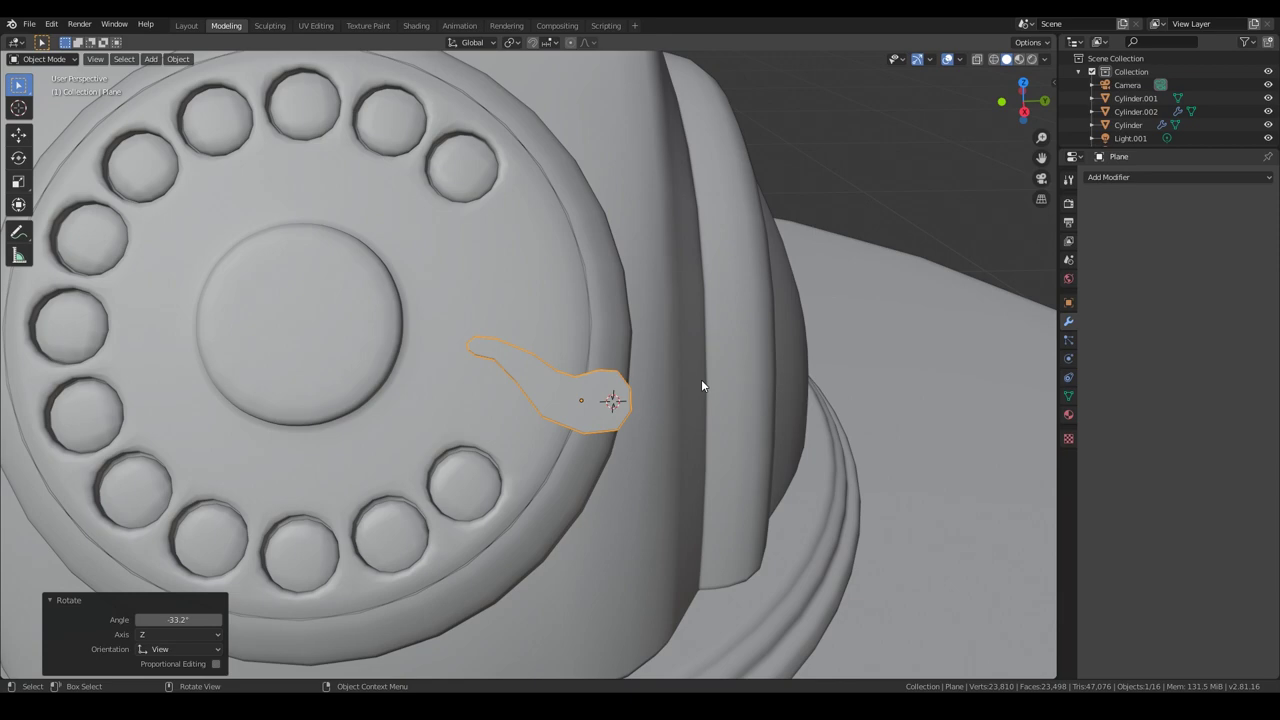
key(s)
click(715, 373)
mouse_move(716, 372)
middle_down()
mouse_move(613, 415)
mouse_move(644, 406)
mouse_move(598, 394)
mouse_move(528, 431)
middle_up()
Add a loop cut near the pin's end at 0.9 and save.
key(Tab)
key(ctrl+r)
click(535, 432)
text(.9)
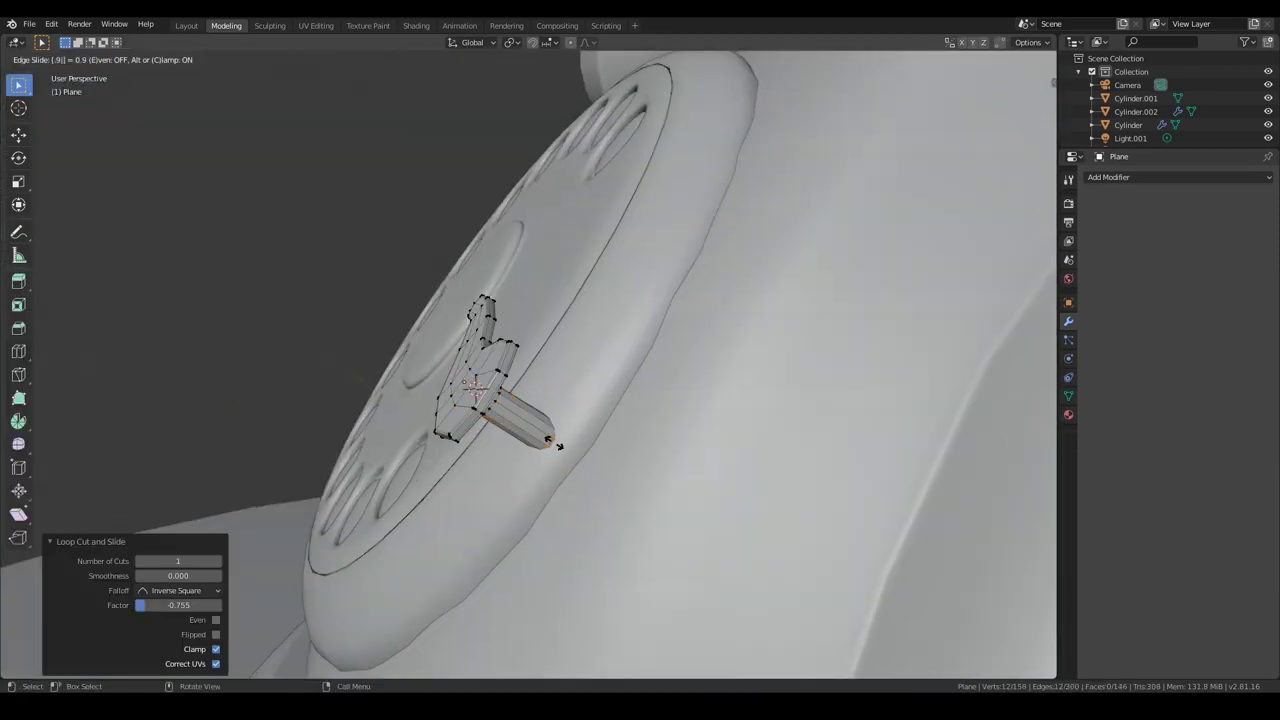
key(Return)
key(shift+z)
key(ctrl+s)
key(Tab)
key(shift+z)
Add a Subdivision Surface modifier to the finger stop and save Telephone-10.blend.
click(1178, 177)
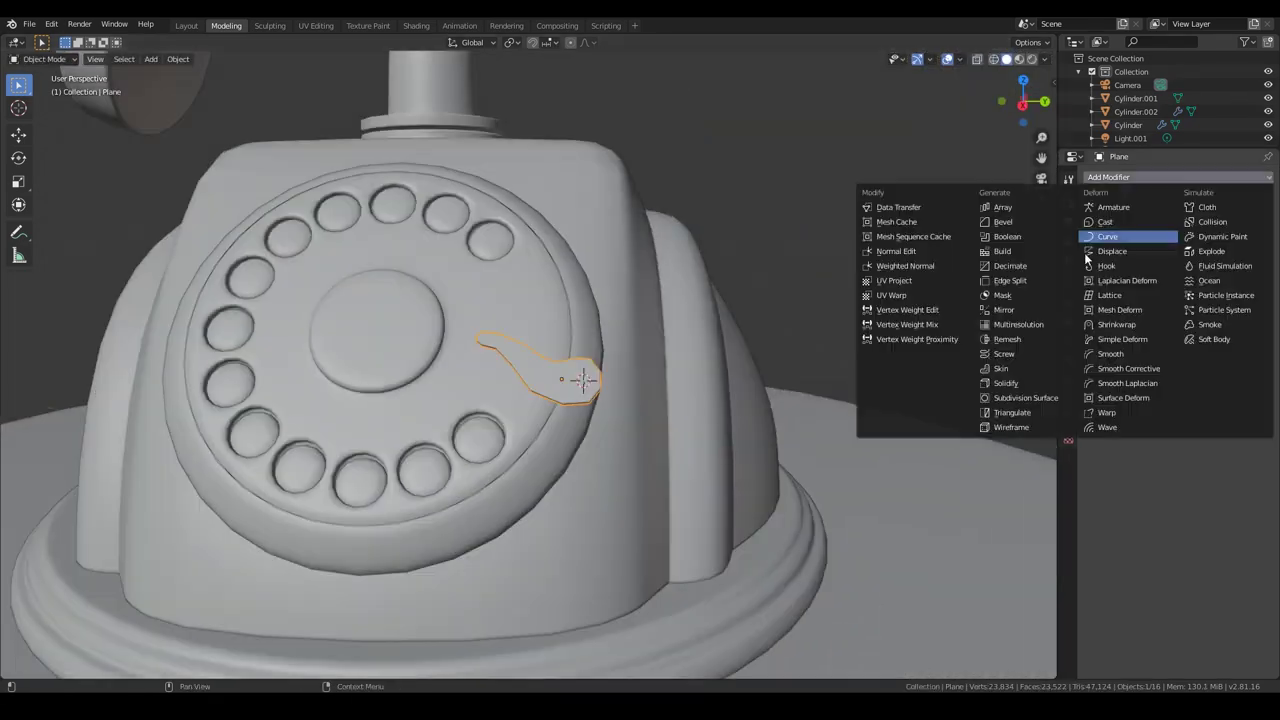
click(1025, 397)
key(KP_Decimal)
scroll(669, 373, down, 5)
key(ctrl+s)
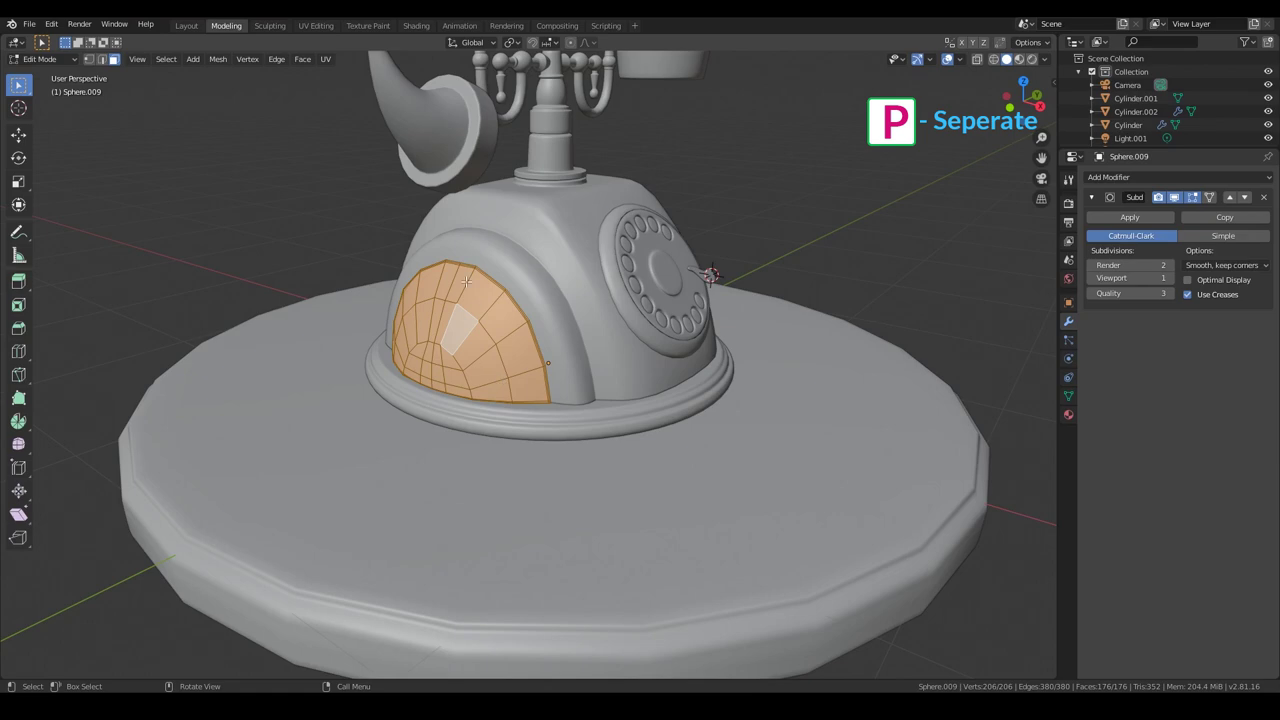
Separate the selected side-panel faces into Sphere.009 and rename its material Side-Parts.
key(p)
click(247, 201)
click(416, 25)
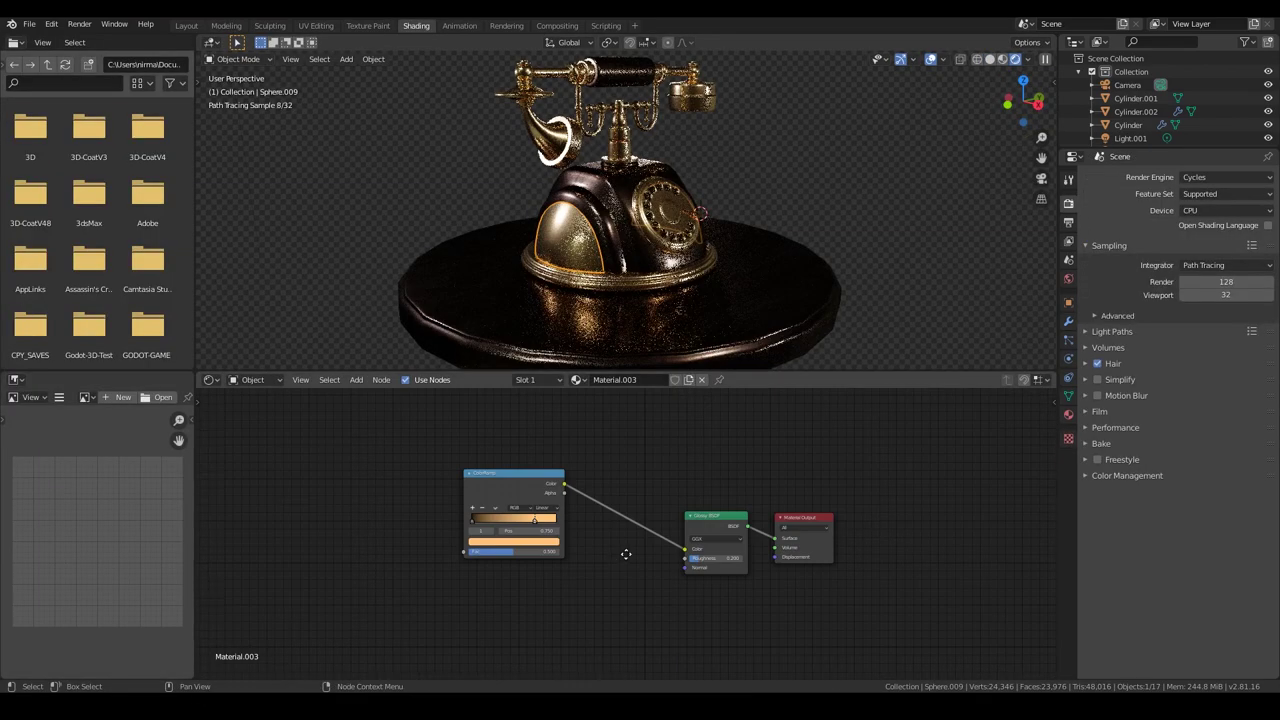
text(Side-Parts)
key(Return)
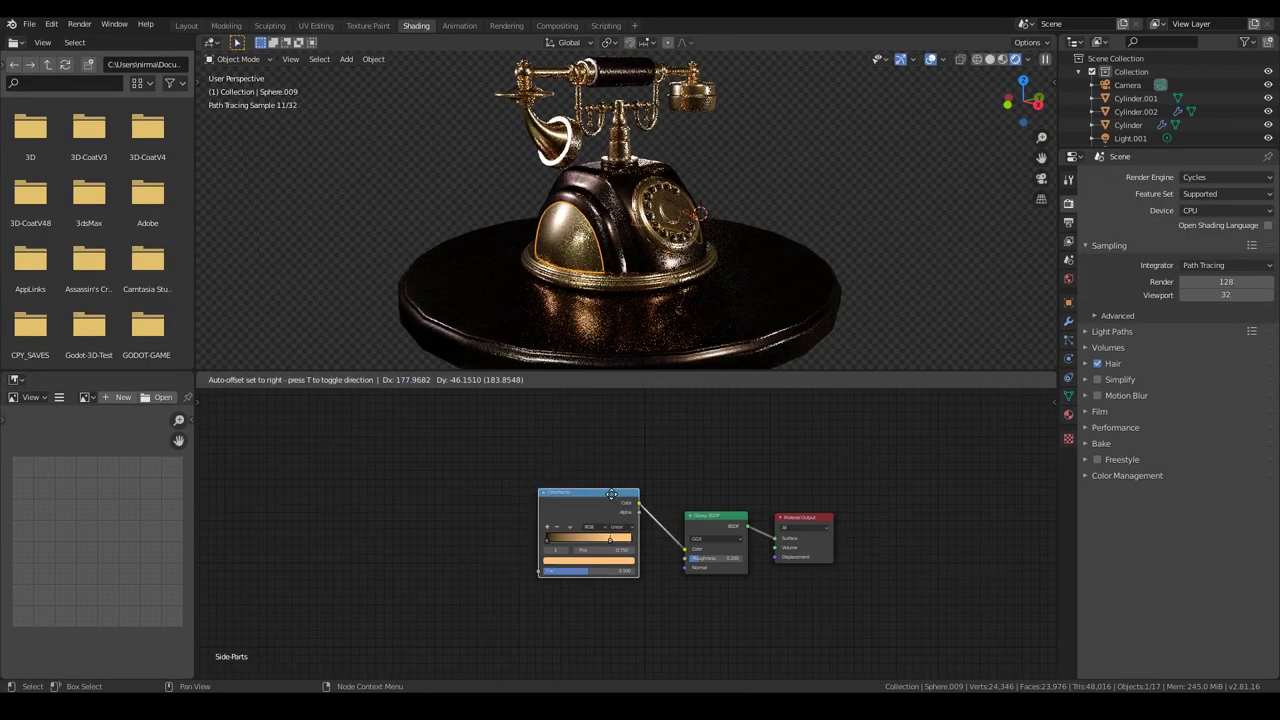
middle_drag(645, 384, 690, 497)
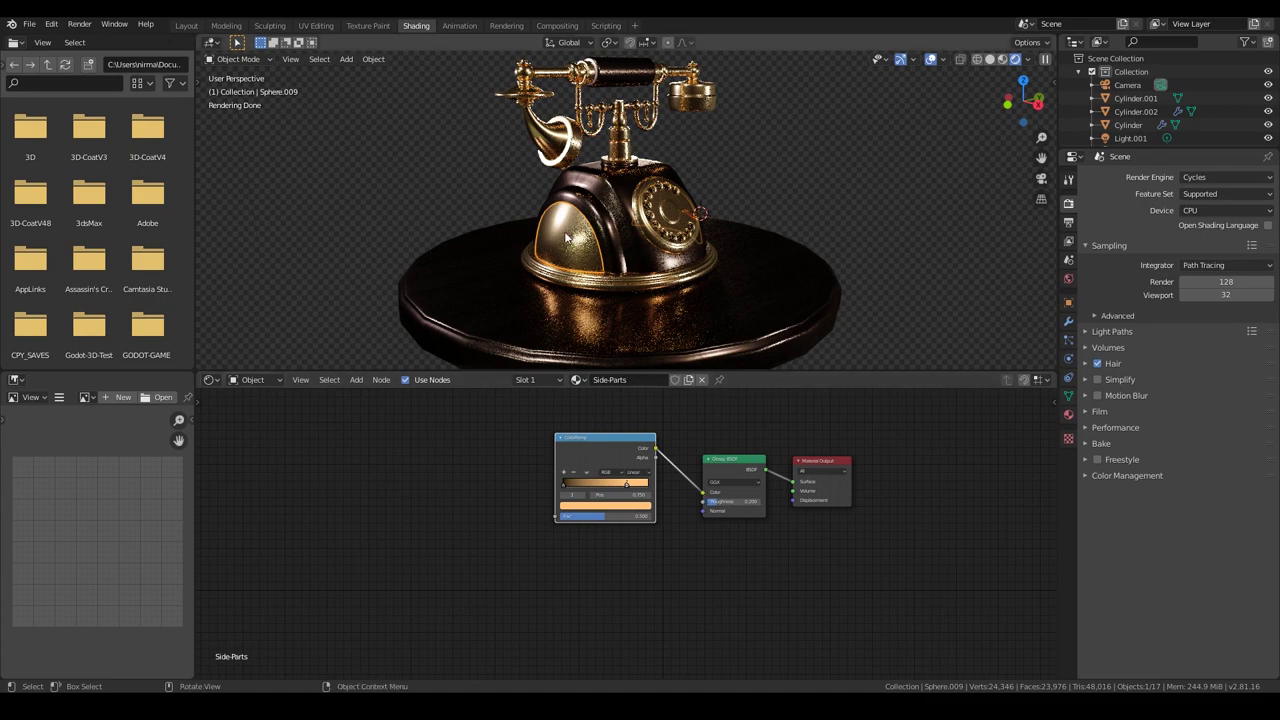
Isolate the side panels, remove their Subdivision modifier, and unwrap them in UV Editing.
key(KP_Divide)
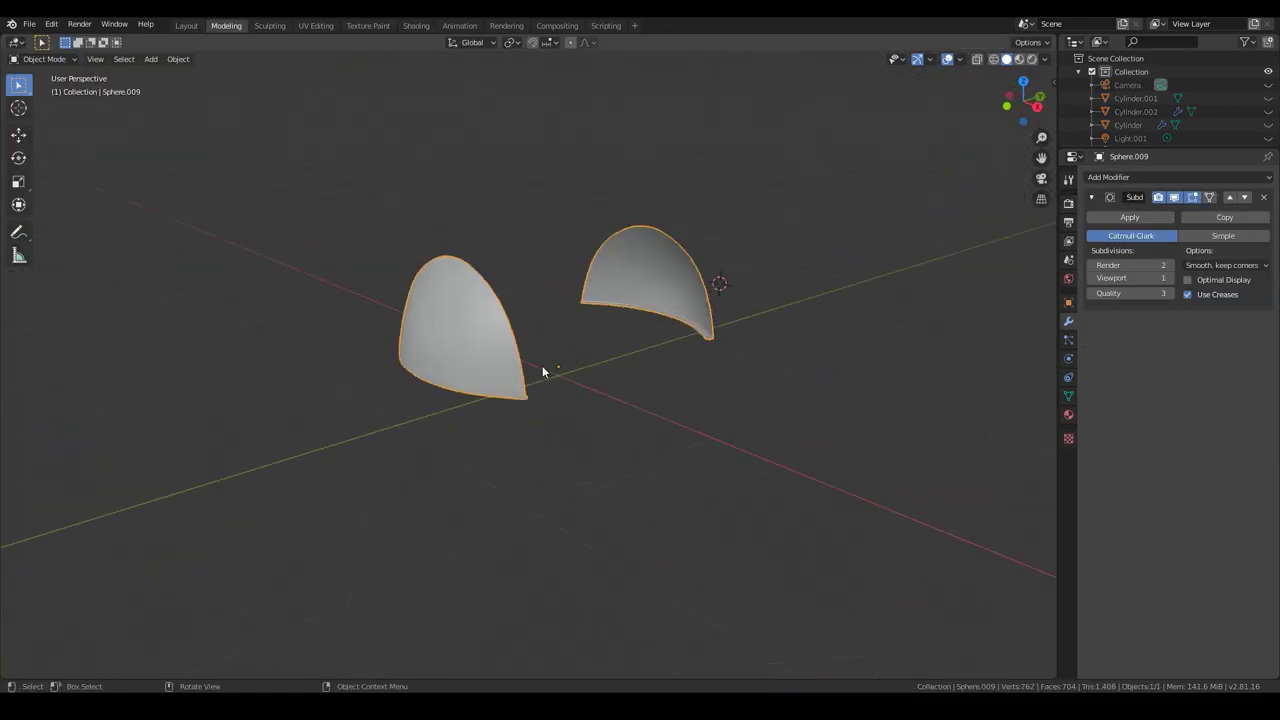
click(1263, 197)
key(Tab)
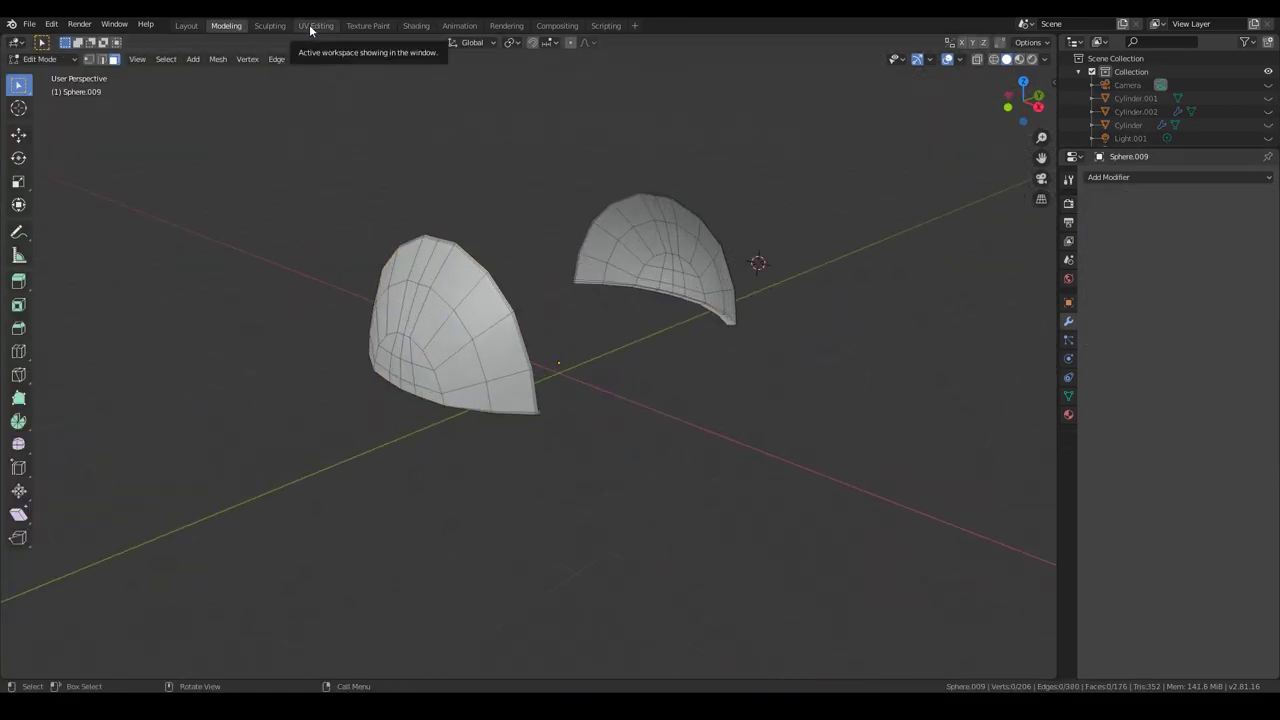
click(315, 25)
key(a)
key(u)
click(708, 330)
Re-unwrap and slide the right UV island horizontally beside the left one.
key(u)
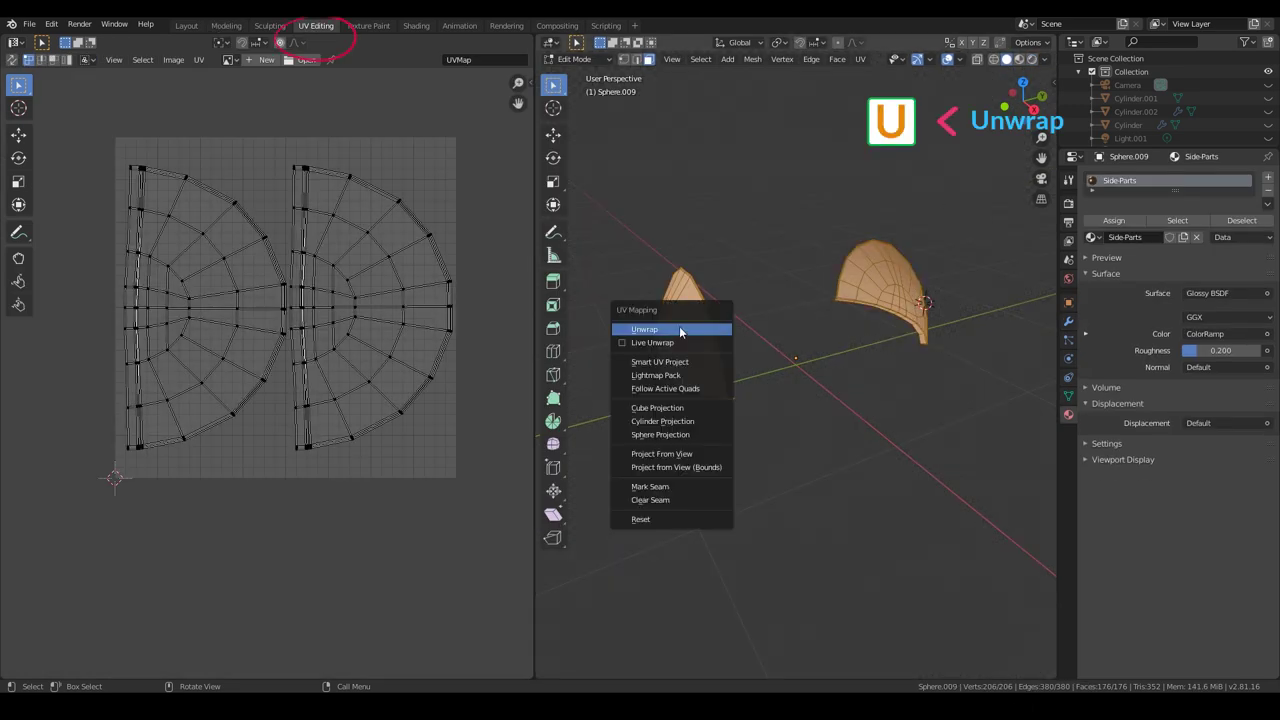
click(644, 331)
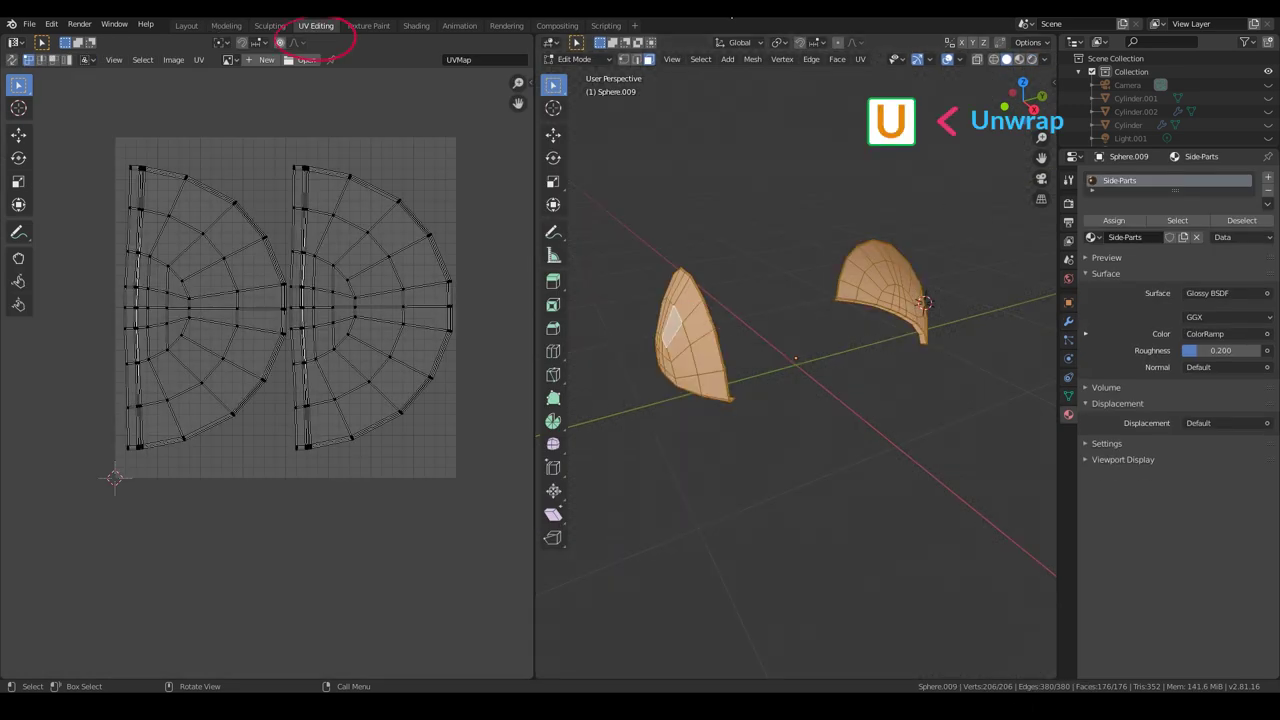
scroll(424, 386, down, 2)
key(a)
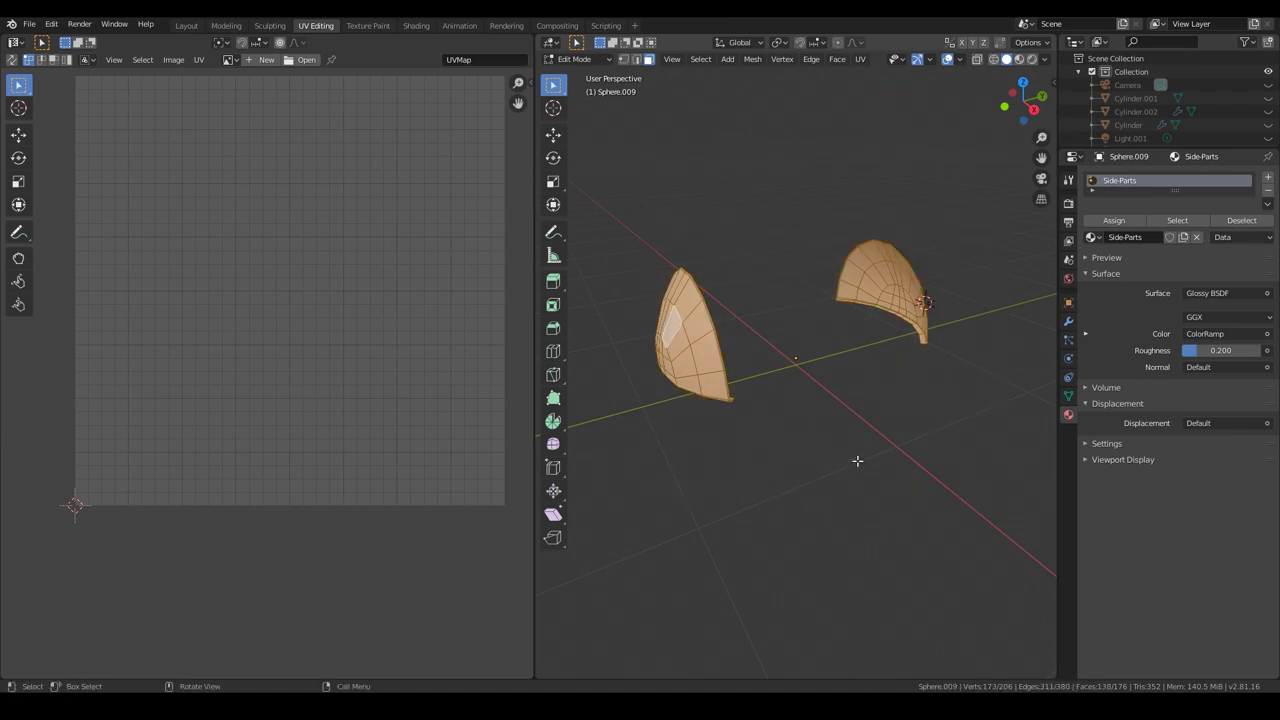
key(alt+a)
key(l)
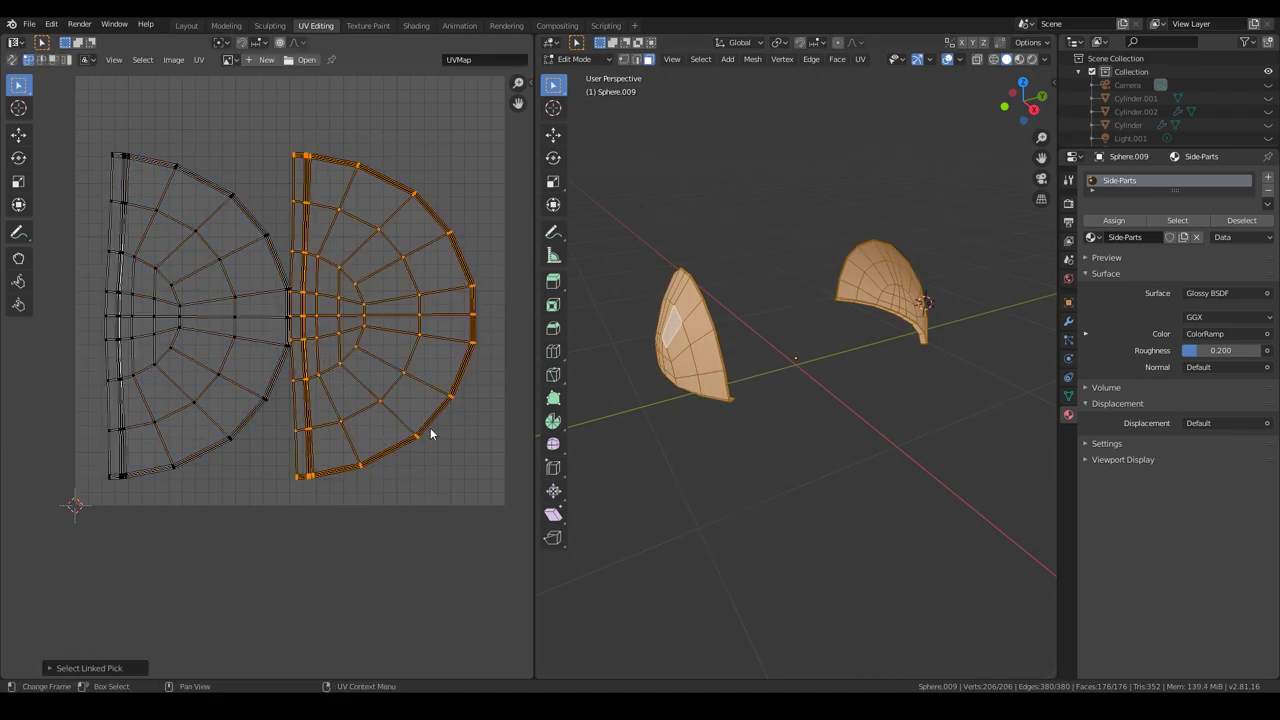
key(g)
key(x)
click(435, 428)
key(alt+a)
Export the UV layout as an image with the Desktop as destination.
click(200, 60)
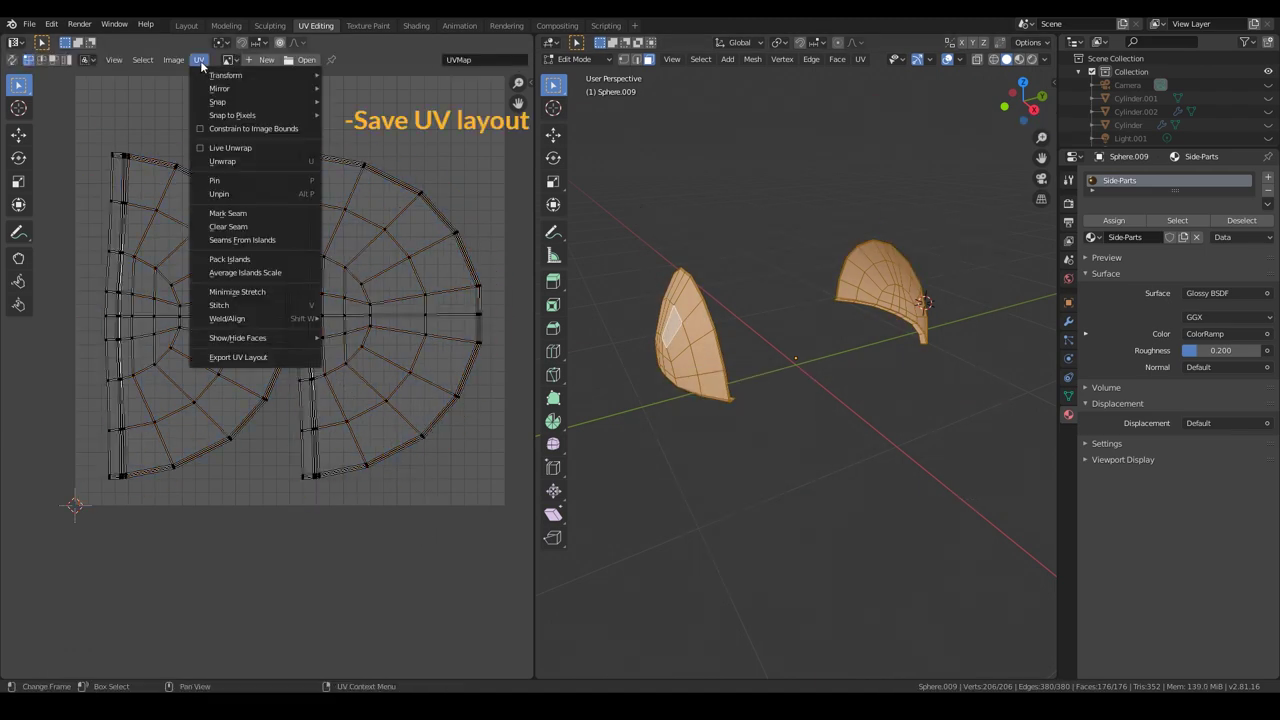
click(240, 357)
click(345, 286)
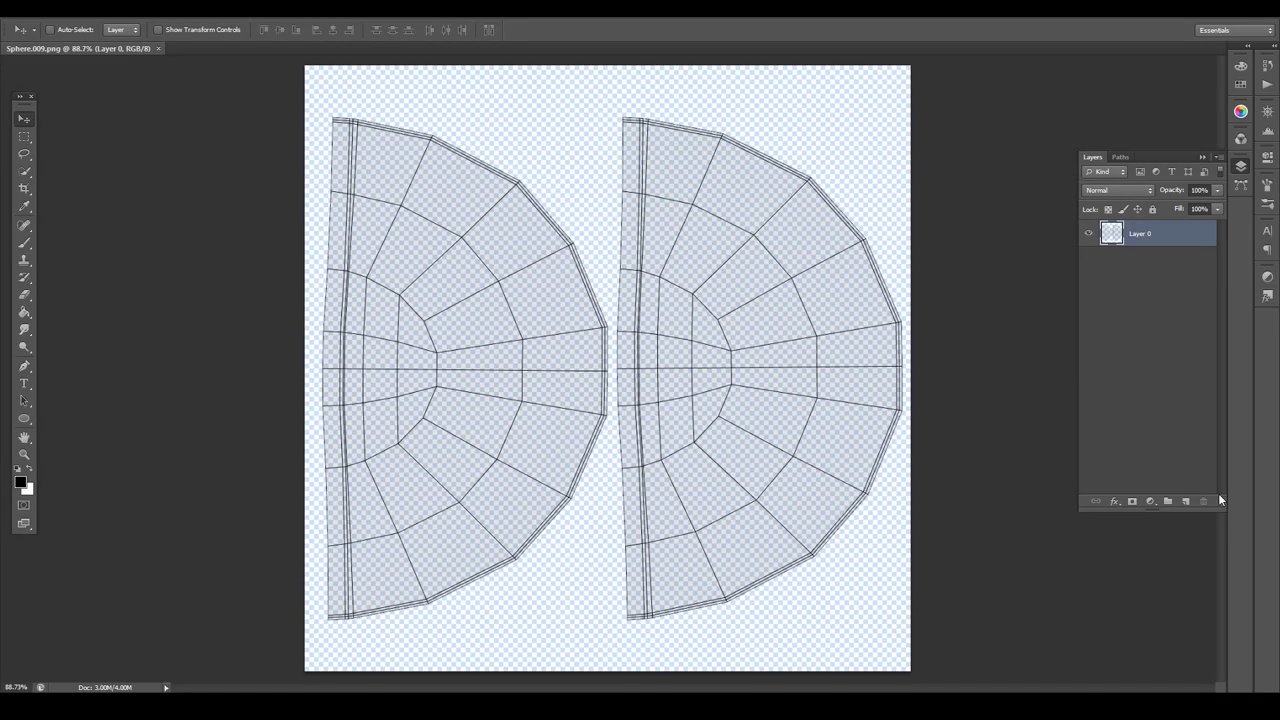
Fill the background layer black behind the ornament painting layer.
key(b)
key(x)
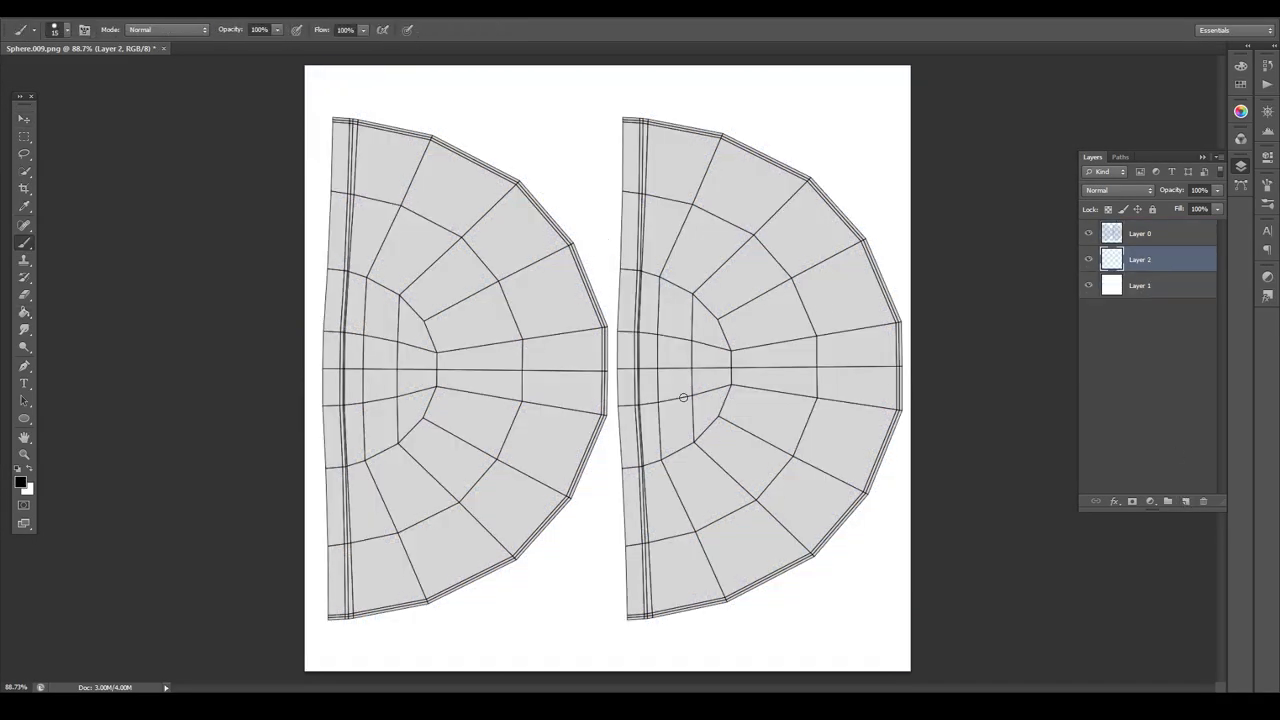
key(ctrl+z)
click(1140, 286)
key(alt+BackSpace)
click(1142, 262)
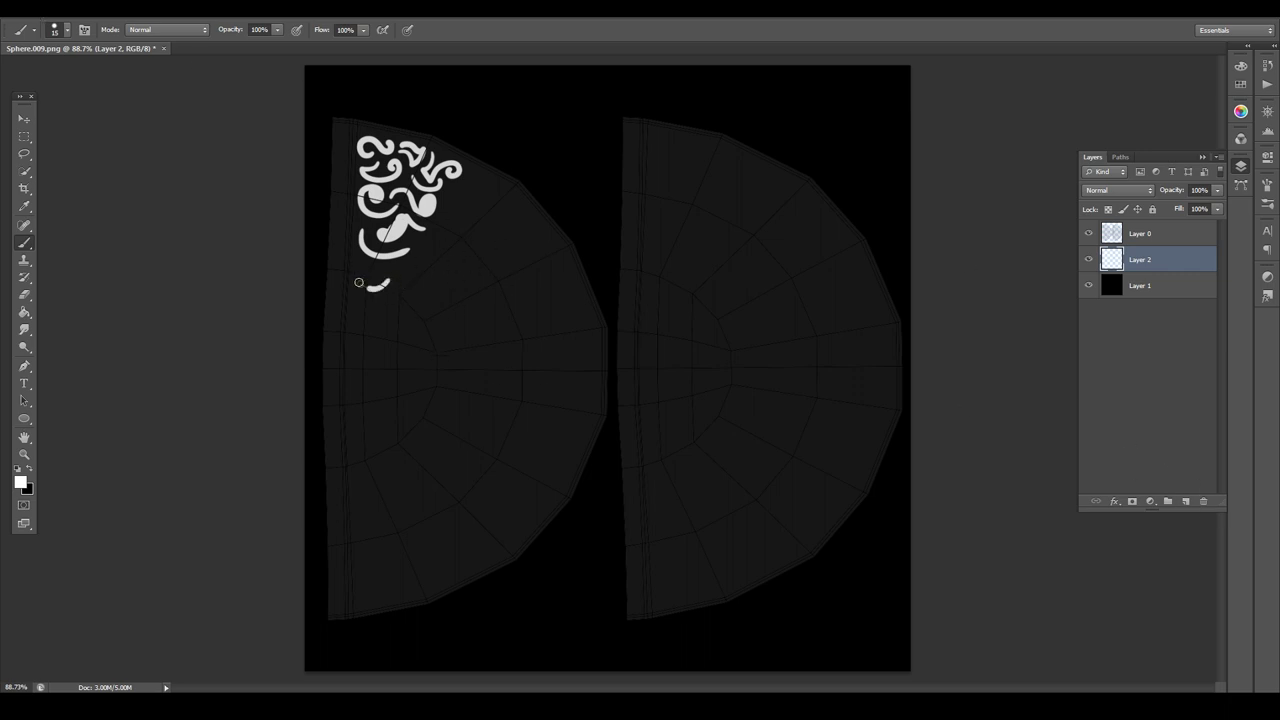
Save the filigree pattern document as a JPEG.
click(42, 18)
mouse_move(62, 100)
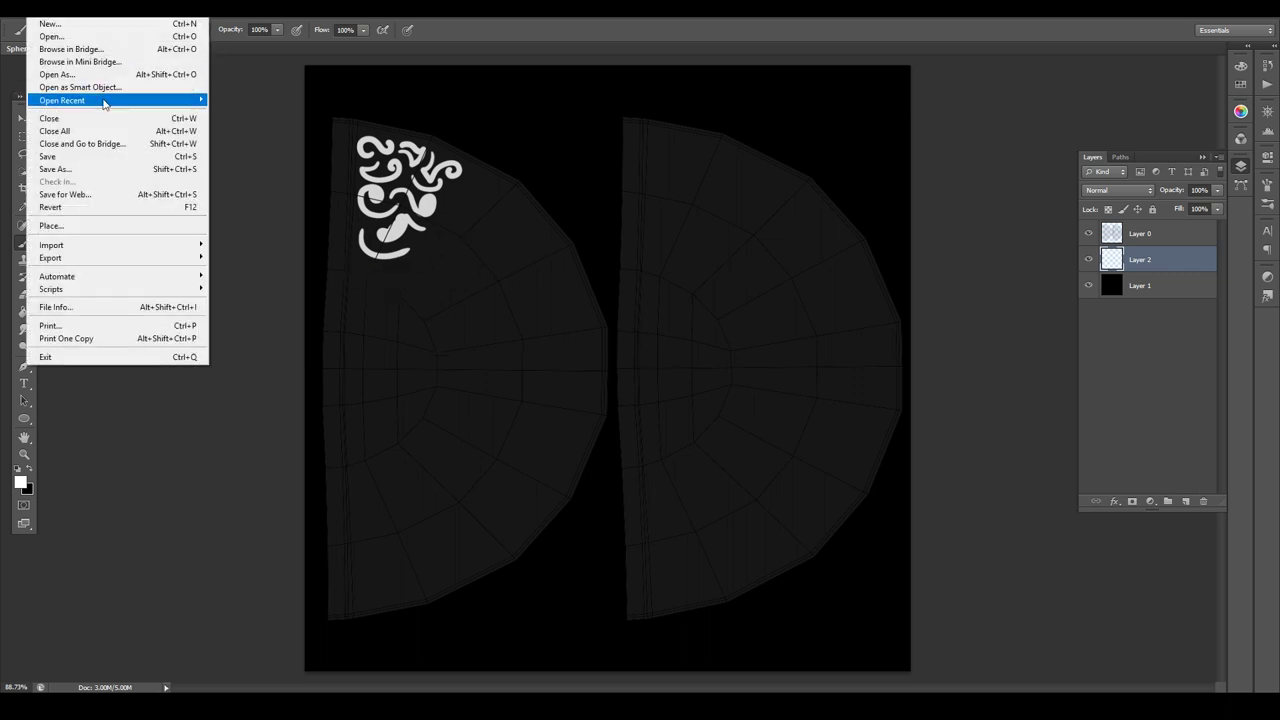
click(300, 108)
key(ctrl+shift+s)
click(760, 351)
click(670, 432)
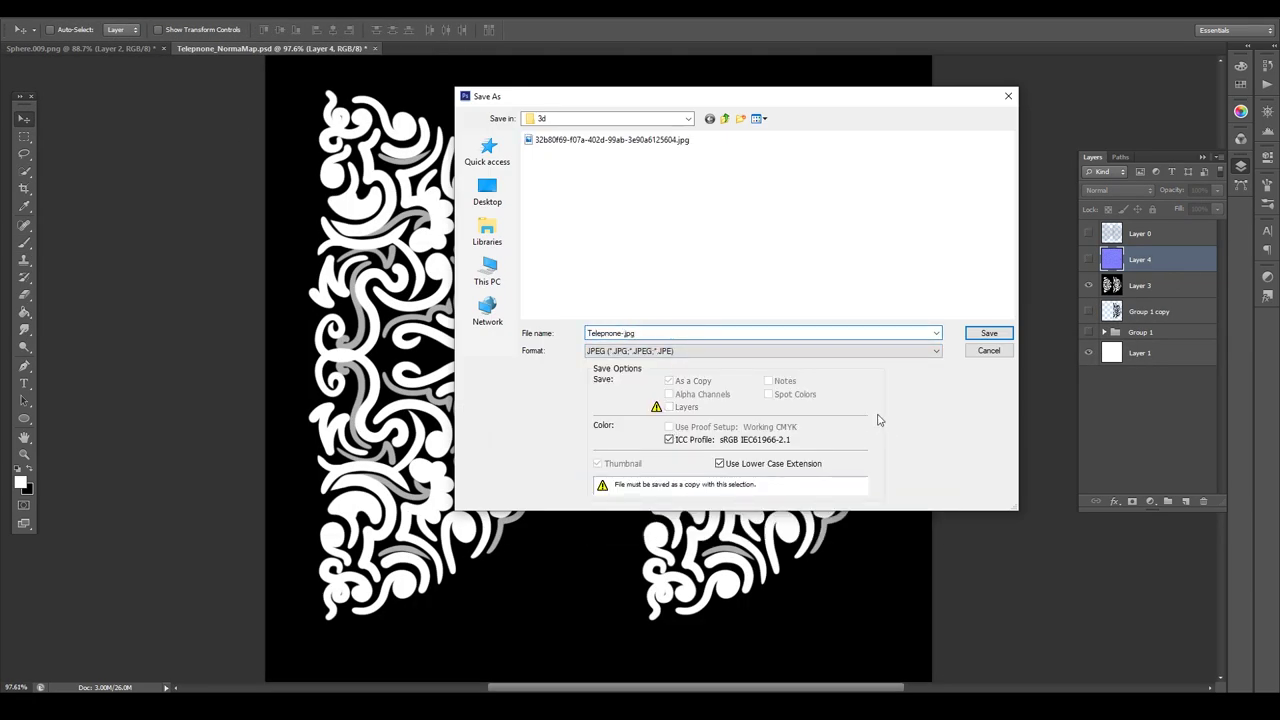
click(988, 333)
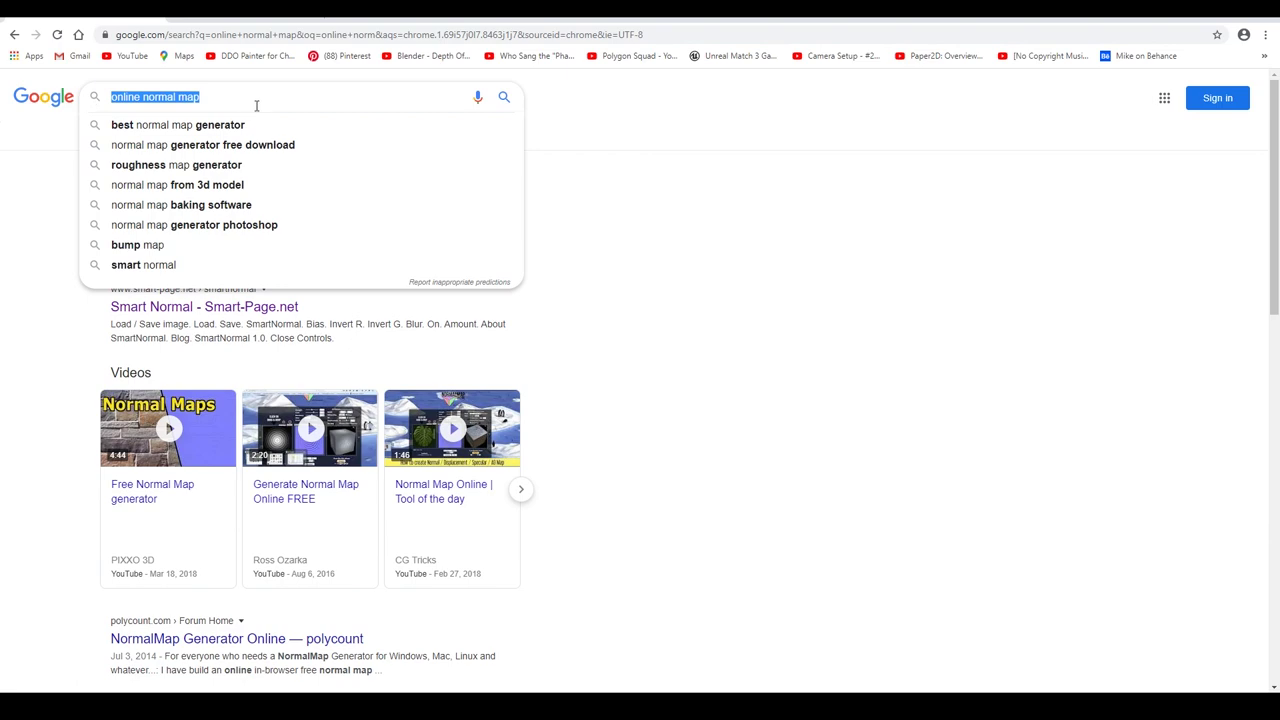
Search for 'smartnormal' and open the SmartNormal web page.
text(smartnormal)
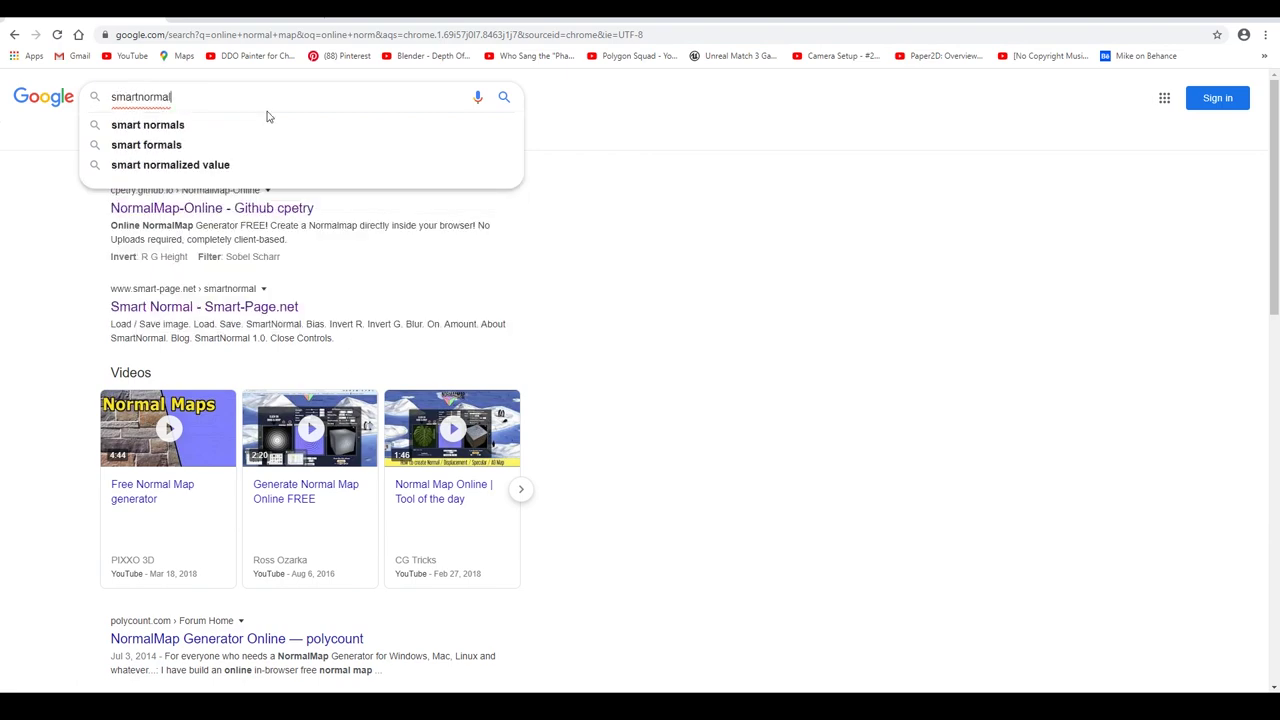
key(Return)
click(225, 190)
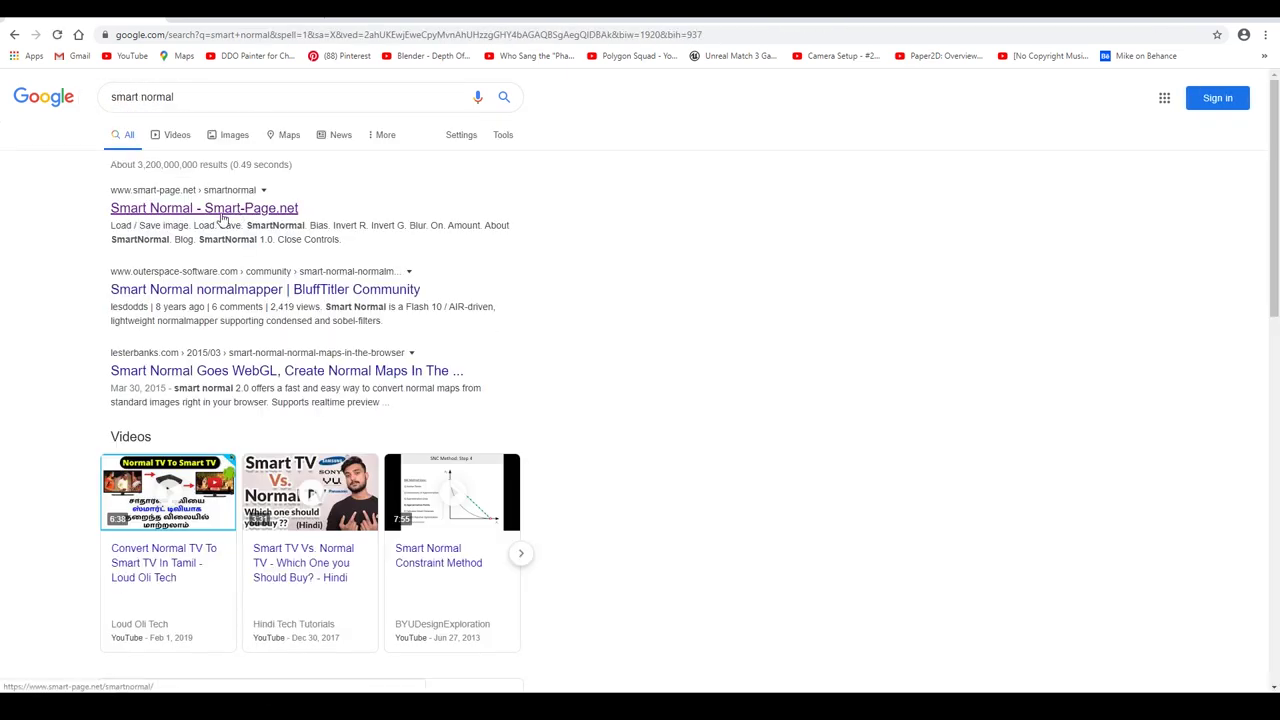
click(220, 208)
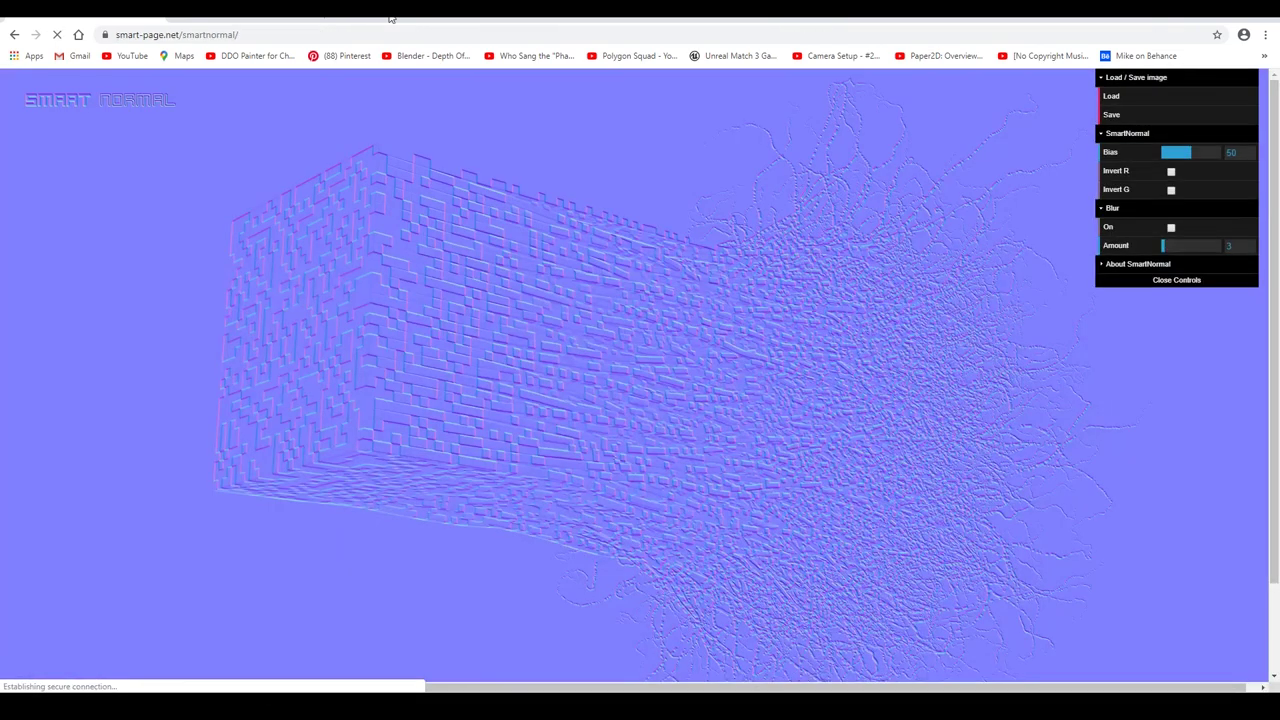
Load the pattern JPEG into SmartNormal and copy the generated normal map.
click(1130, 96)
click(175, 117)
click(551, 391)
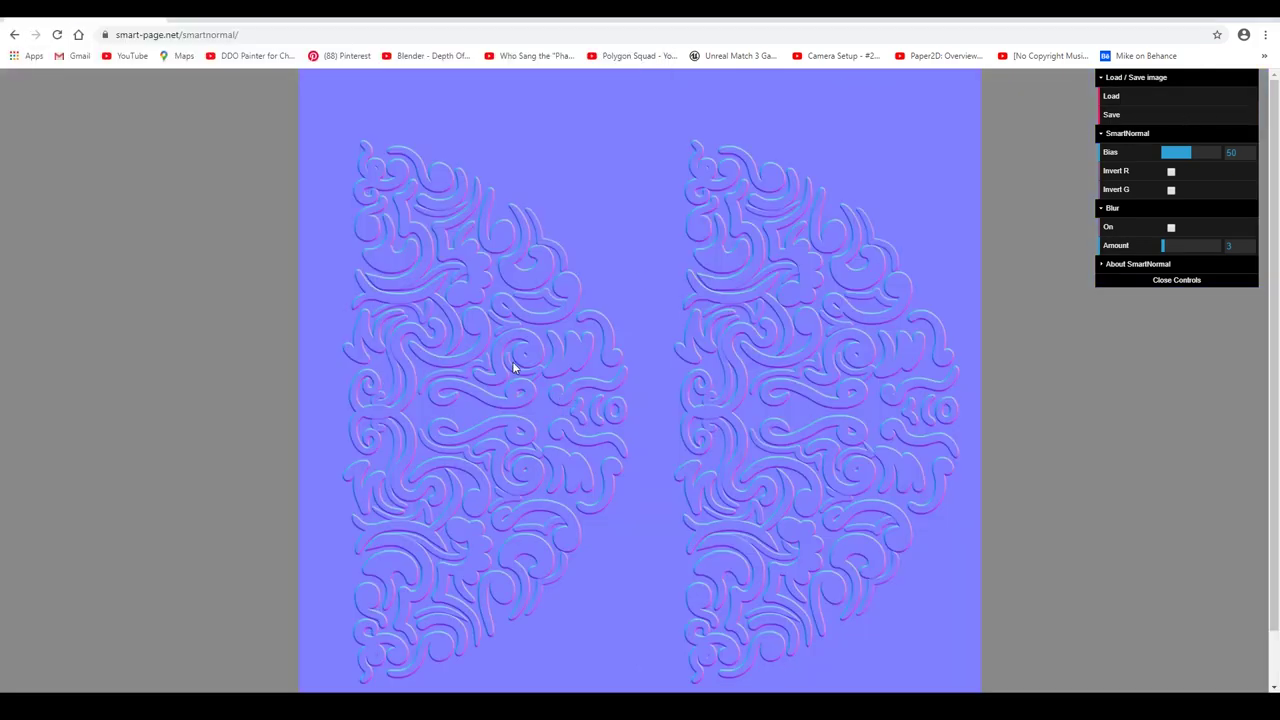
click(1110, 118)
right_click(343, 208)
click(363, 257)
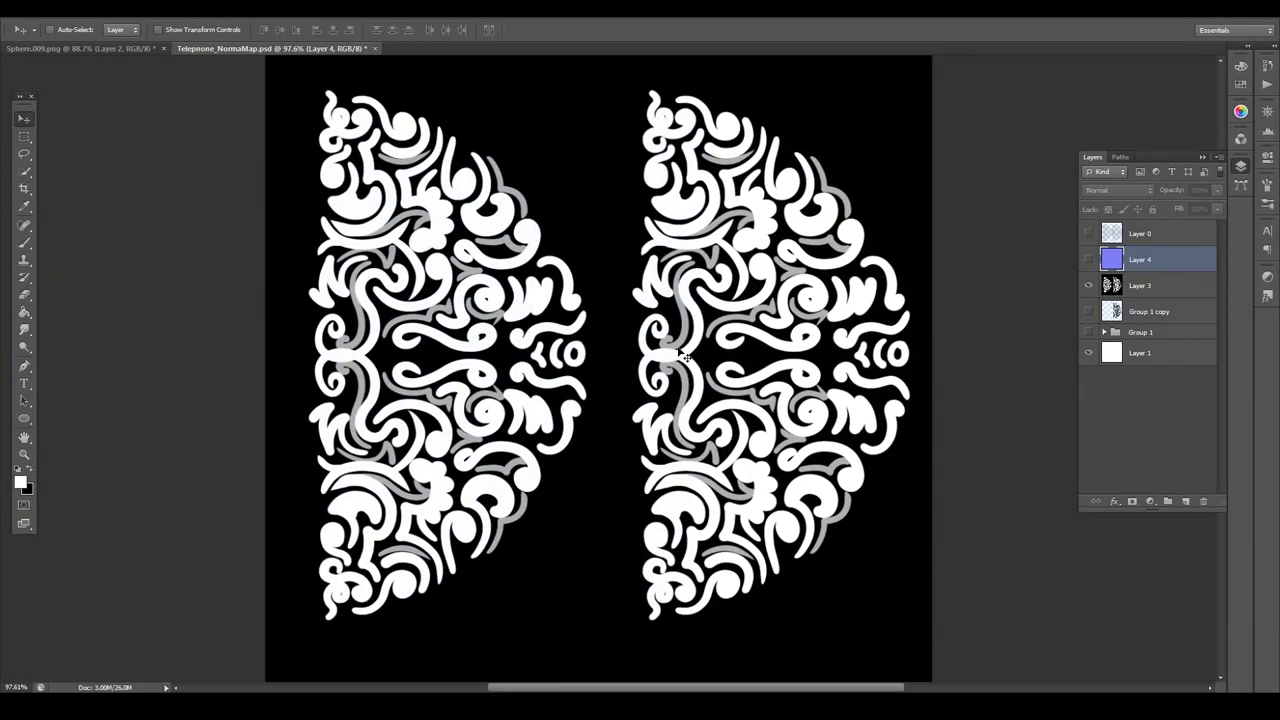
Paste the normal map as a new layer and save it as a JPEG.
key(ctrl+v)
key(ctrl+shift+s)
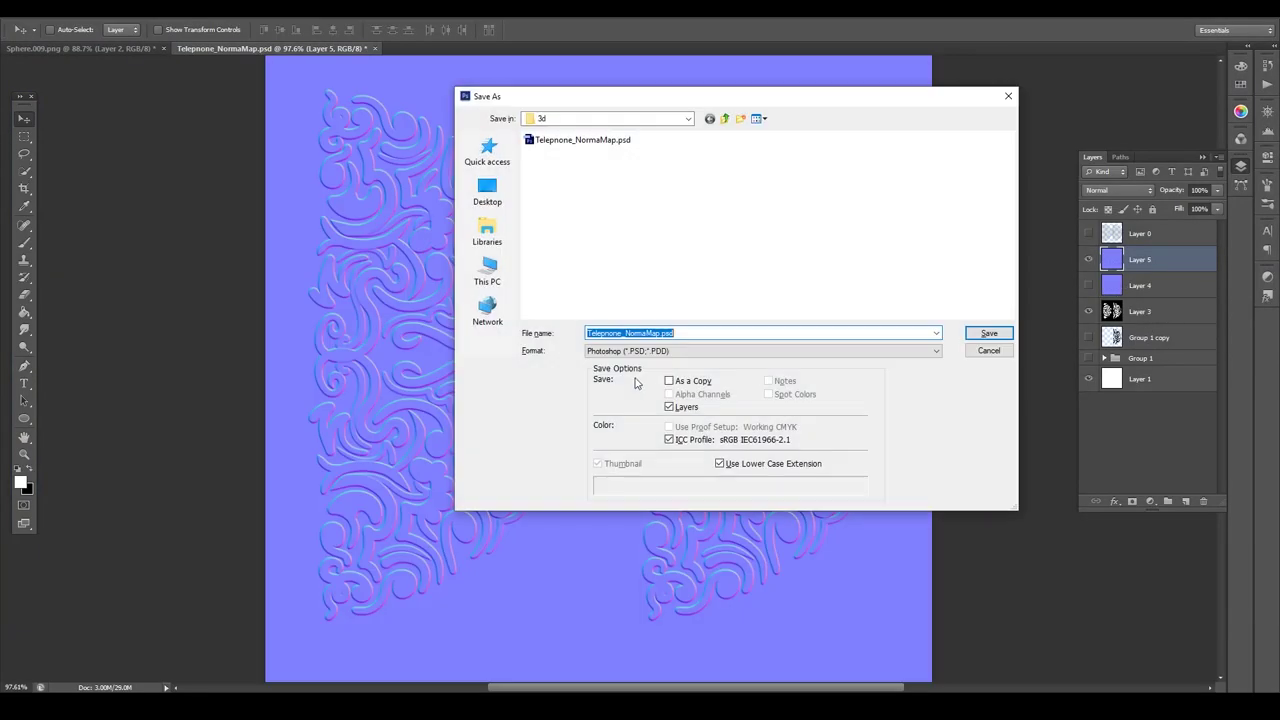
click(760, 350)
click(640, 430)
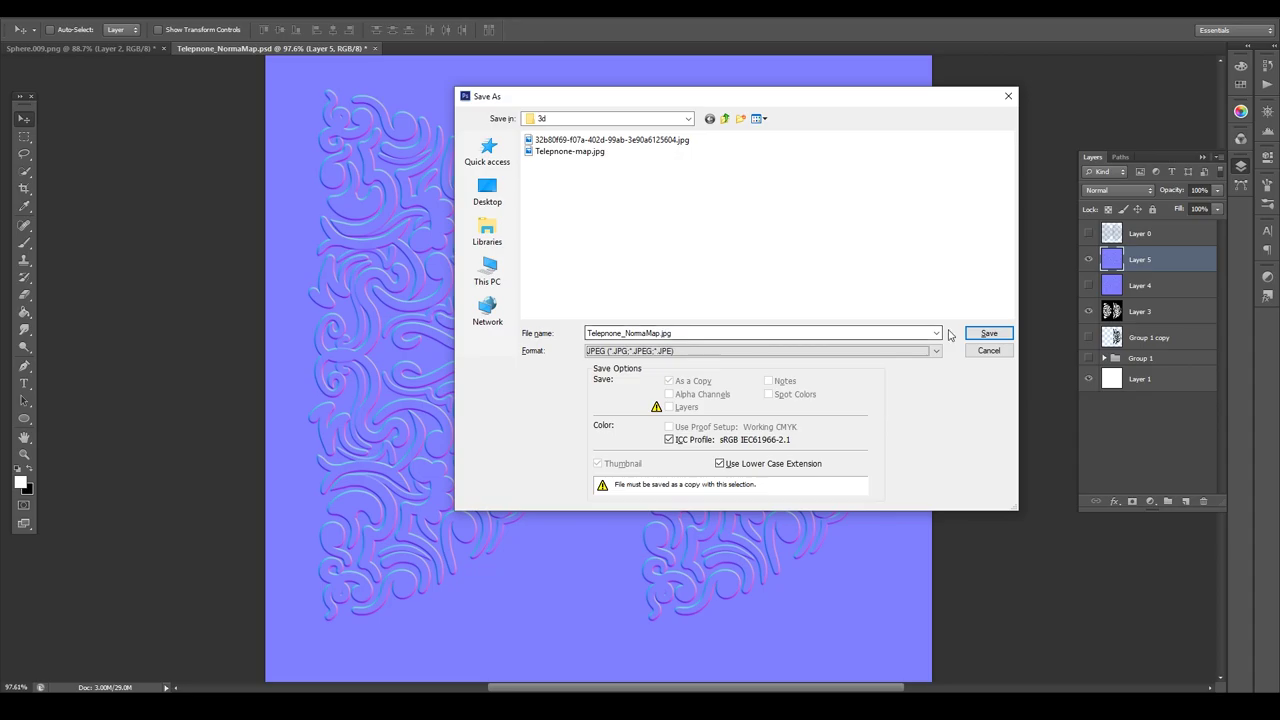
click(987, 333)
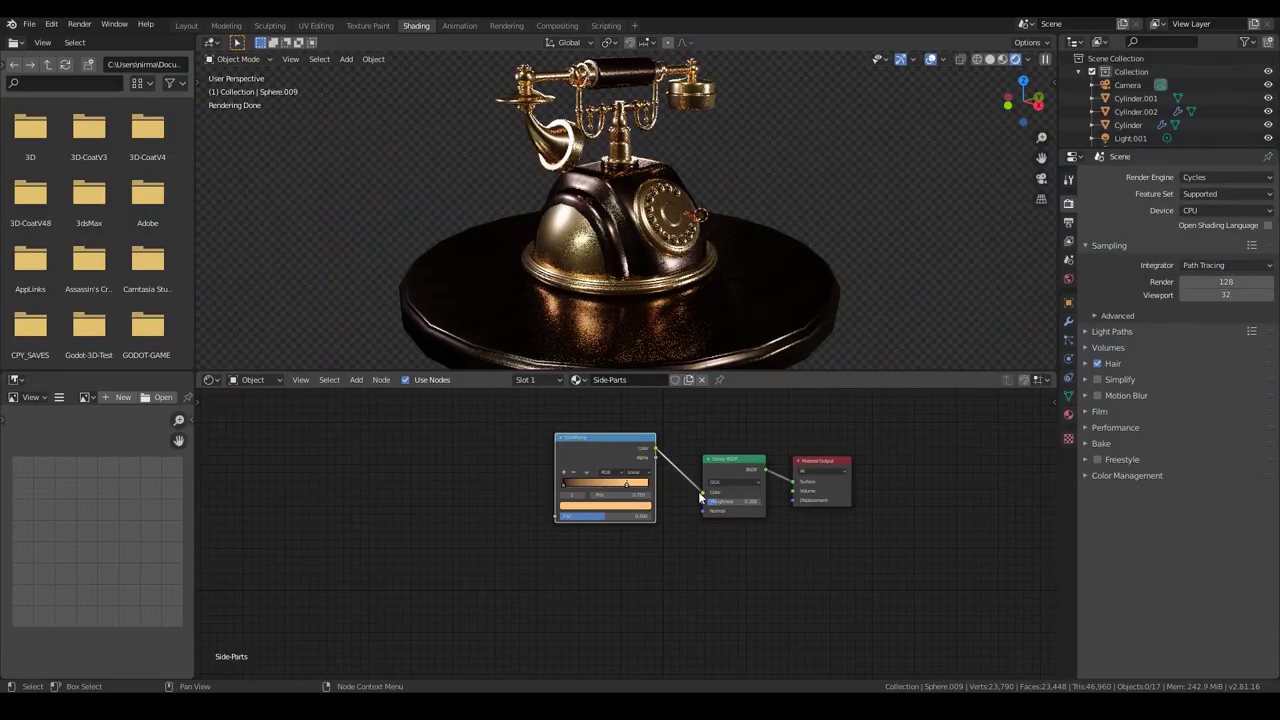
Add a Texture Coordinate–Mapping–Image Texture chain while keeping the ColorRamp on Glossy Color.
mouse_move(703, 498)
mouse_down()
mouse_move(673, 493)
mouse_move(610, 437)
mouse_move(400, 421)
mouse_up()
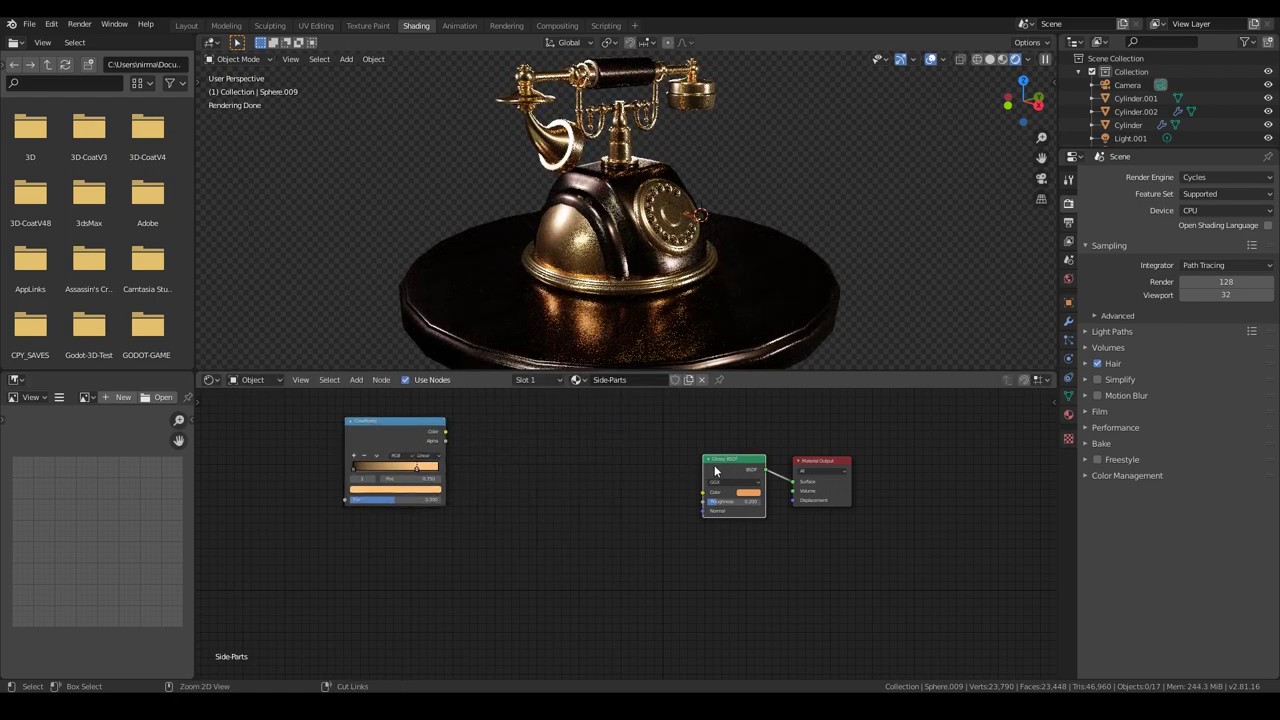
key(ctrl+t)
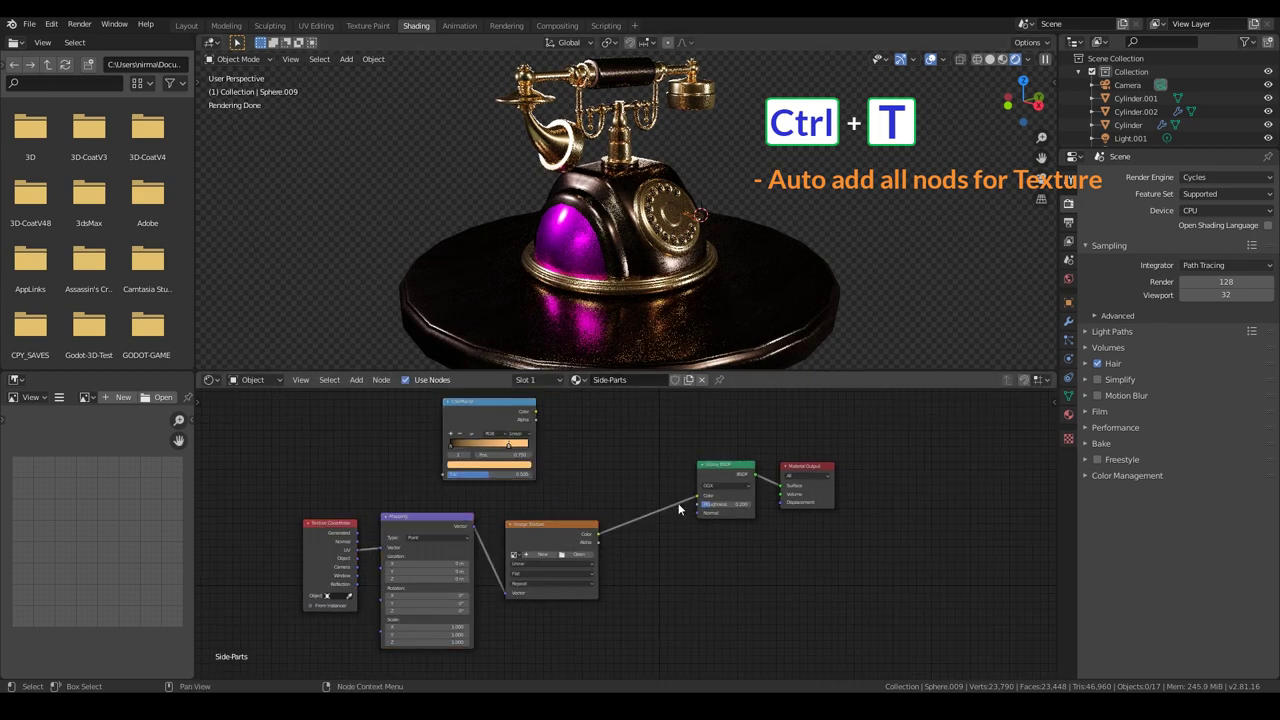
mouse_move(698, 495)
mouse_down()
mouse_move(655, 518)
mouse_move(695, 514)
mouse_up()
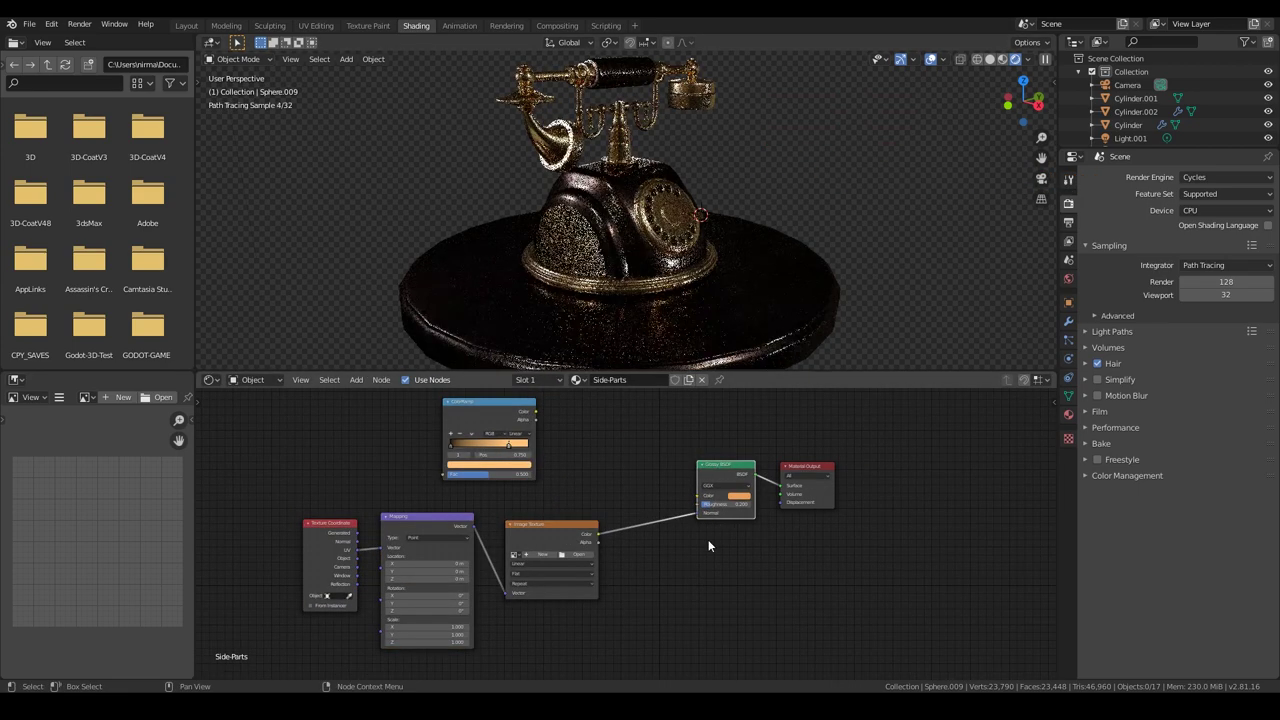
mouse_move(514, 411)
mouse_down()
mouse_move(639, 436)
mouse_move(698, 495)
mouse_up()
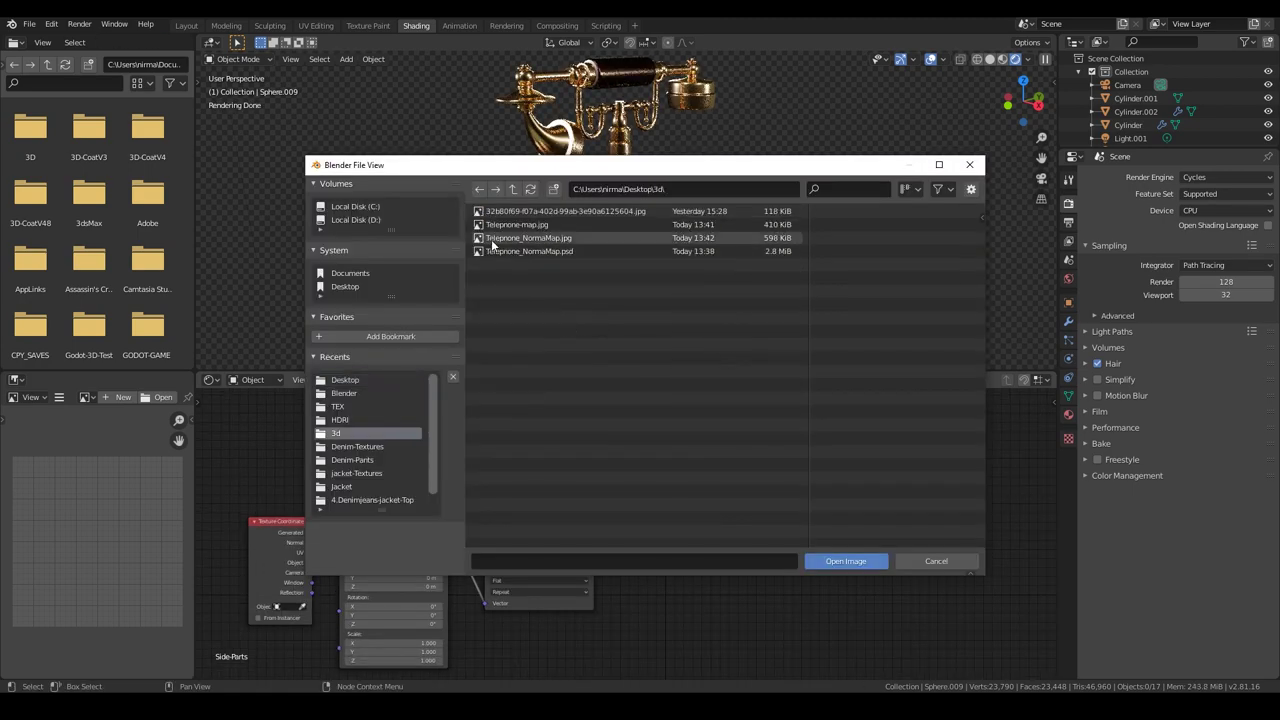
Load Telephone_NormalMap.jpg into the Image Texture node.
click(500, 242)
click(846, 560)
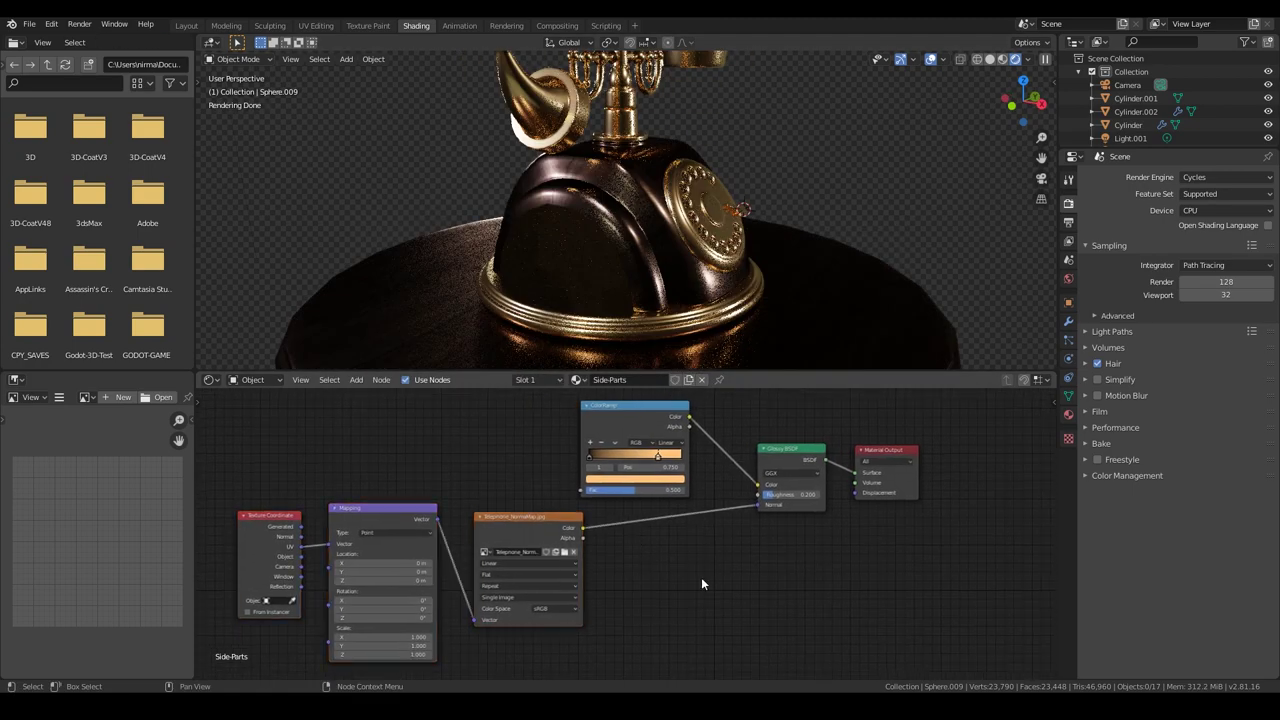
key(shift+a)
Insert a Normal Map node before the Glossy Normal input, inspect the relief, and save.
click(678, 540)
text(nor)
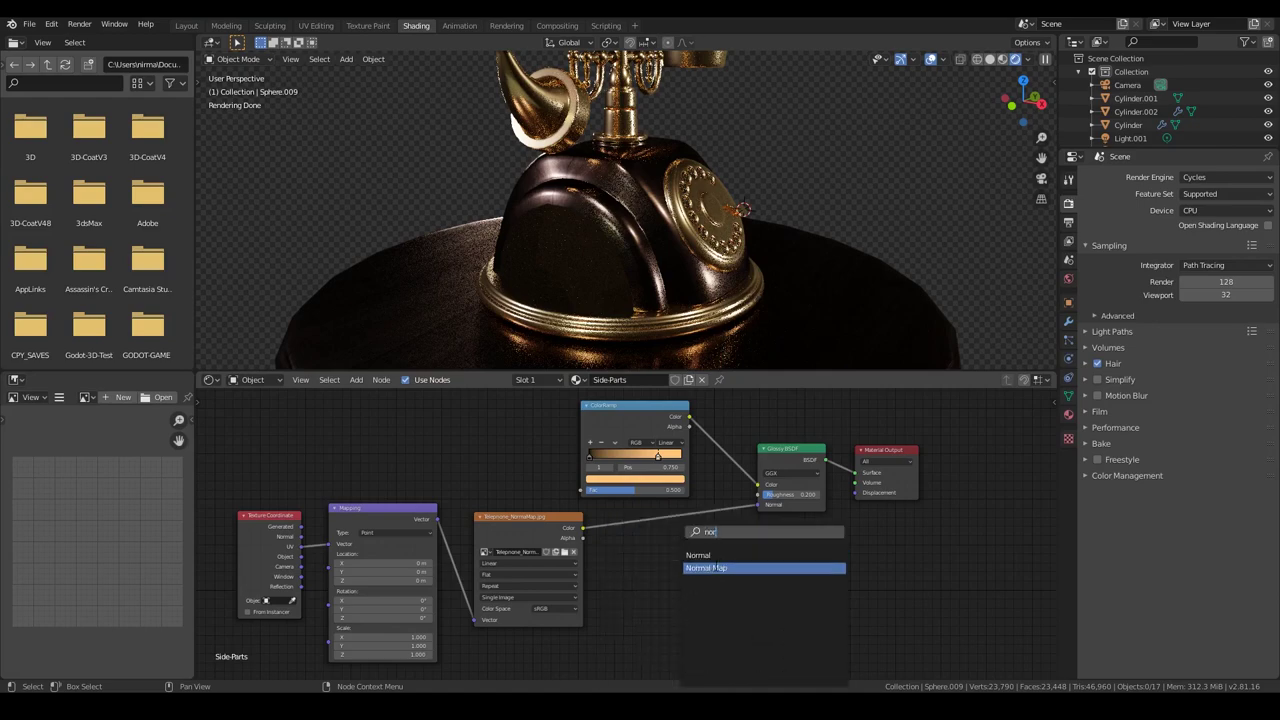
click(715, 567)
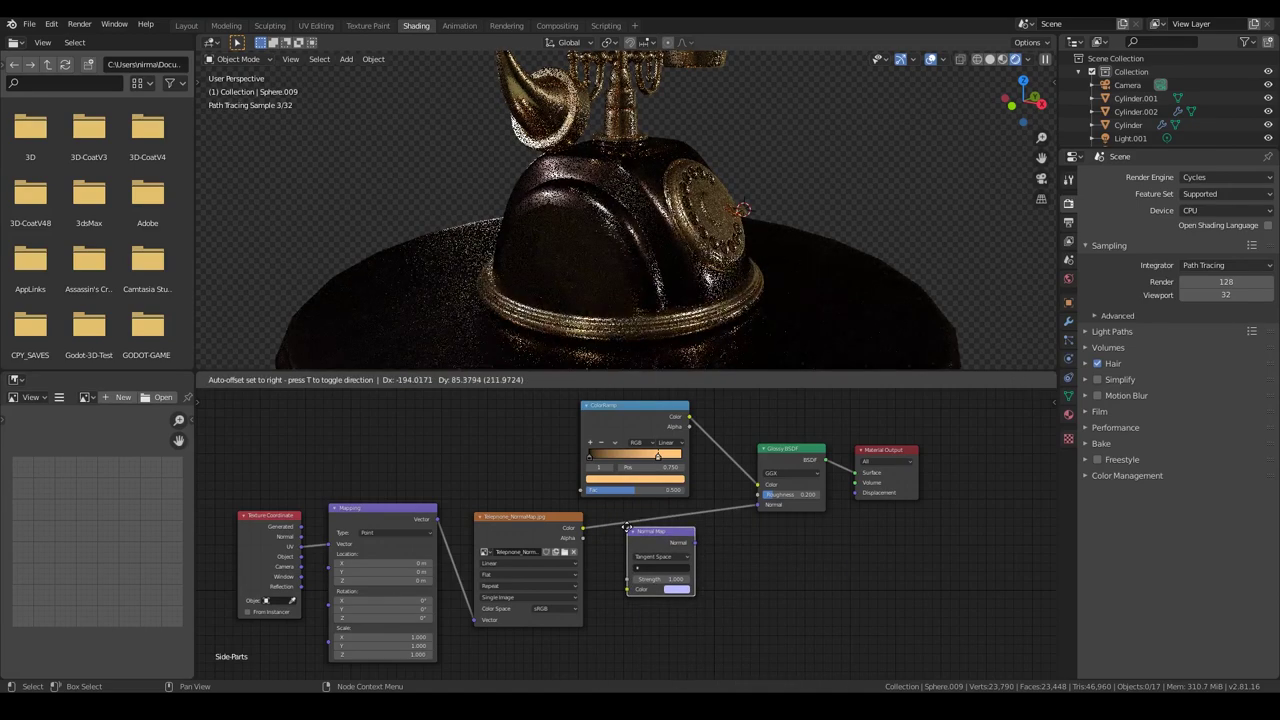
click(766, 572)
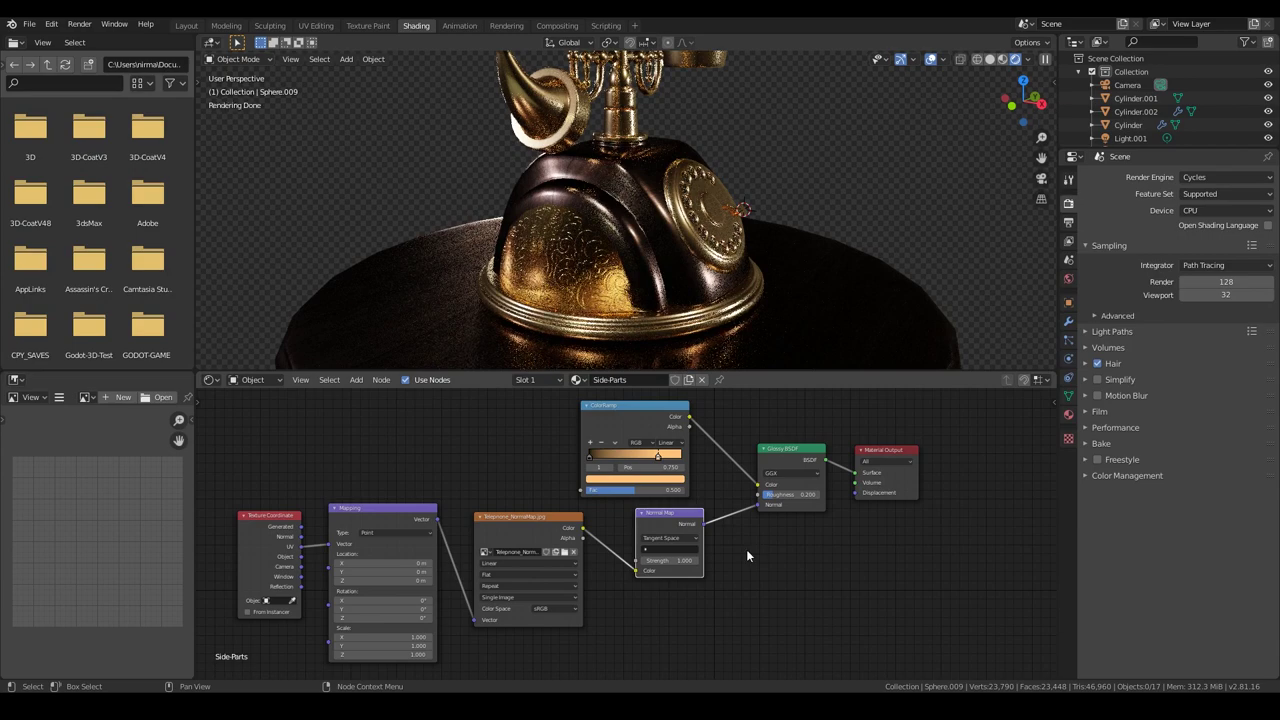
middle_drag(745, 275, 549, 285)
scroll(549, 285, up, 3)
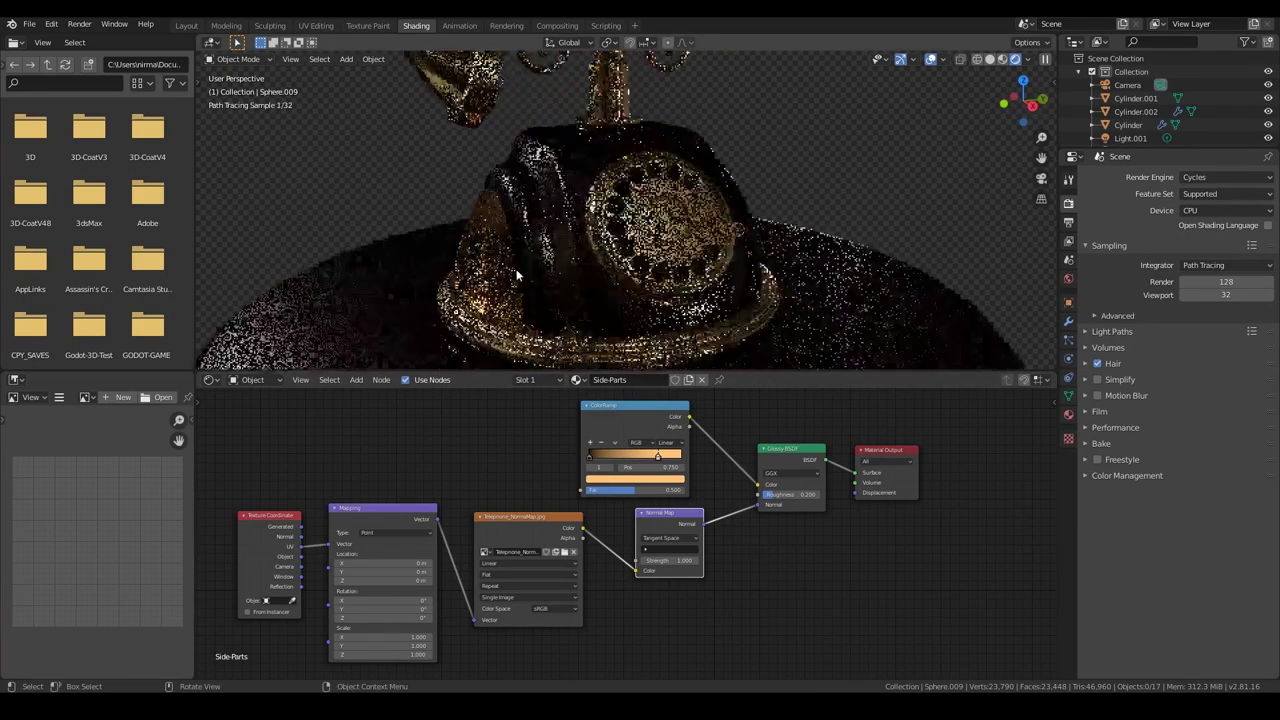
scroll(550, 281, up, 2)
scroll(625, 316, up, 2)
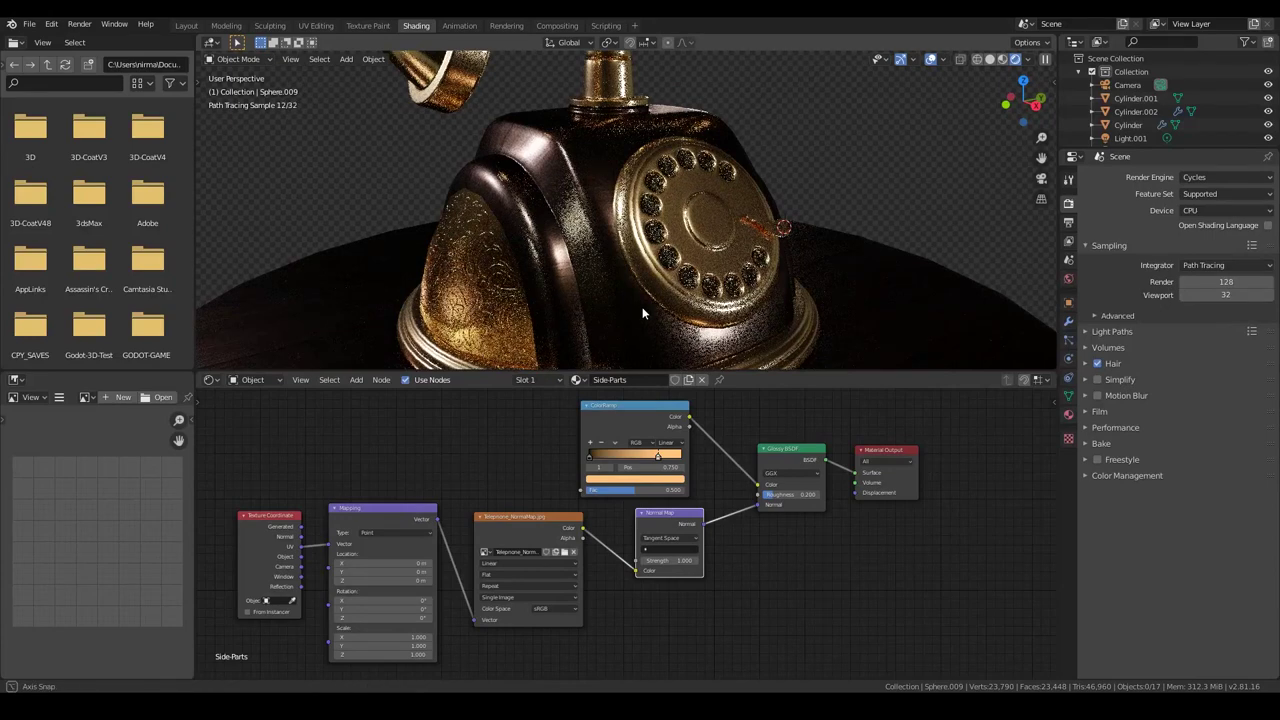
key(ctrl+s)
Set the render sample count to 1000.
double_click(1226, 281)
text(1)
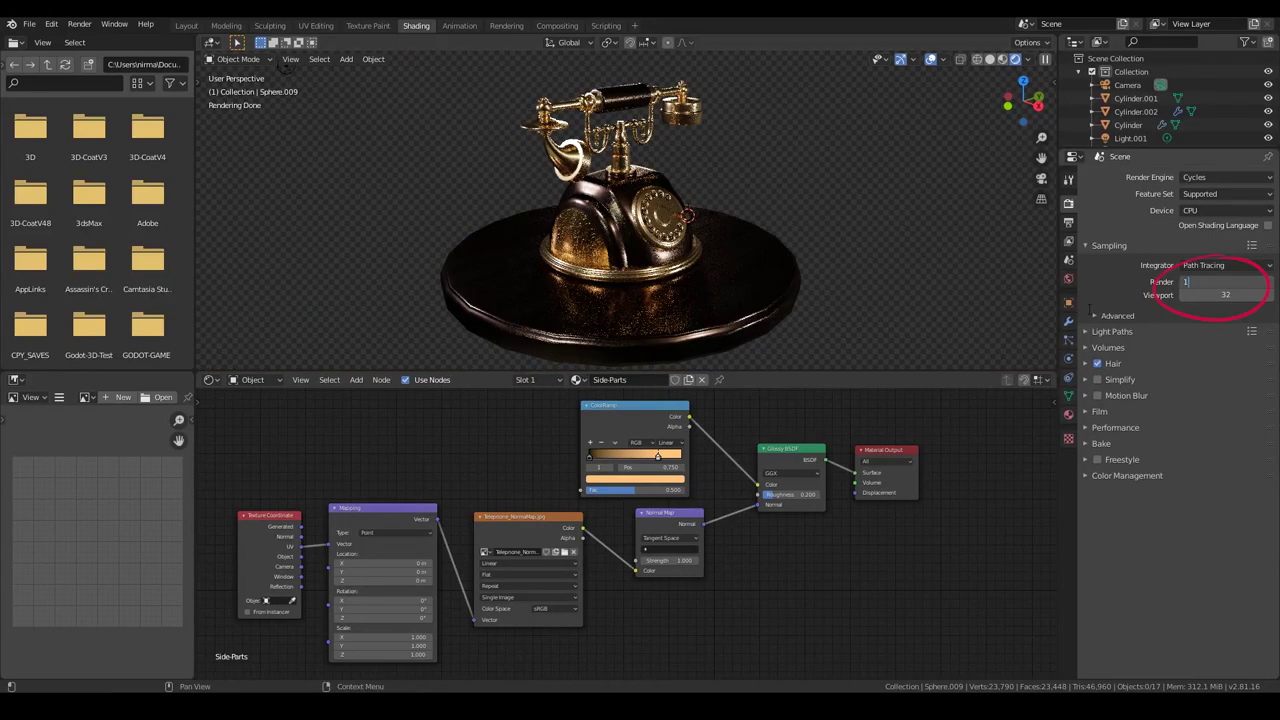
text(000)
key(Return)
click(1069, 302)
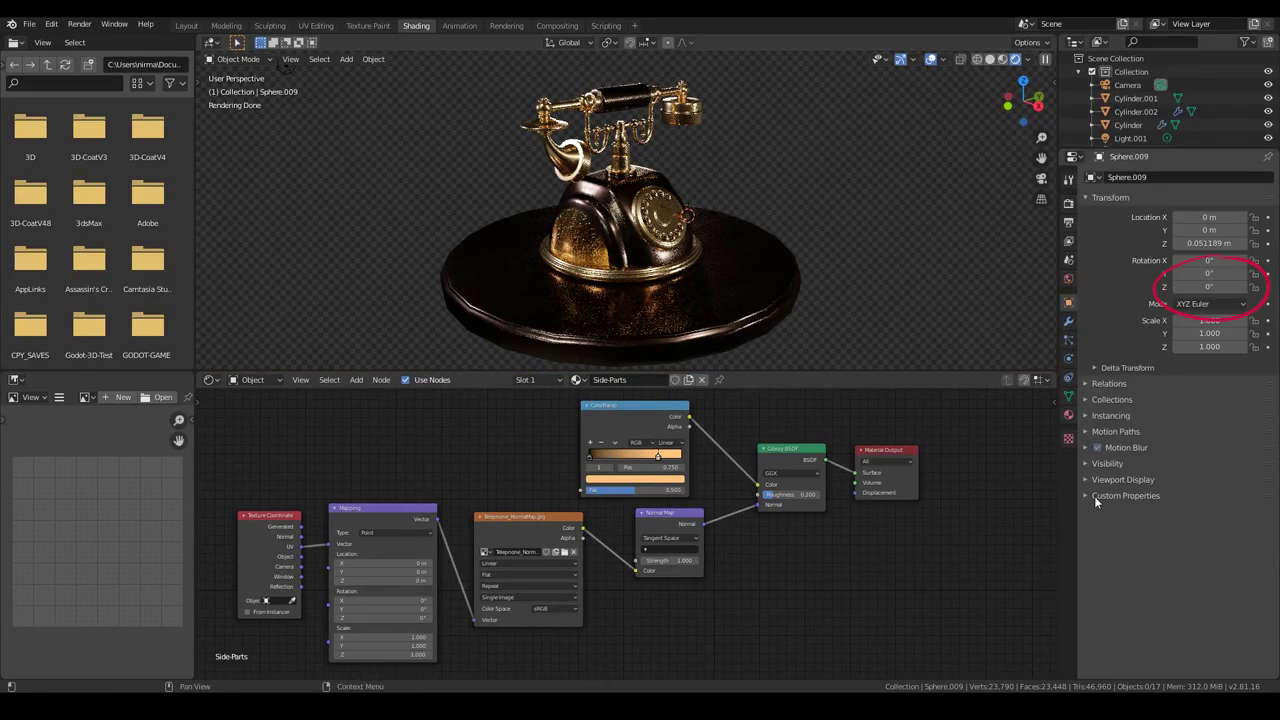
click(1068, 241)
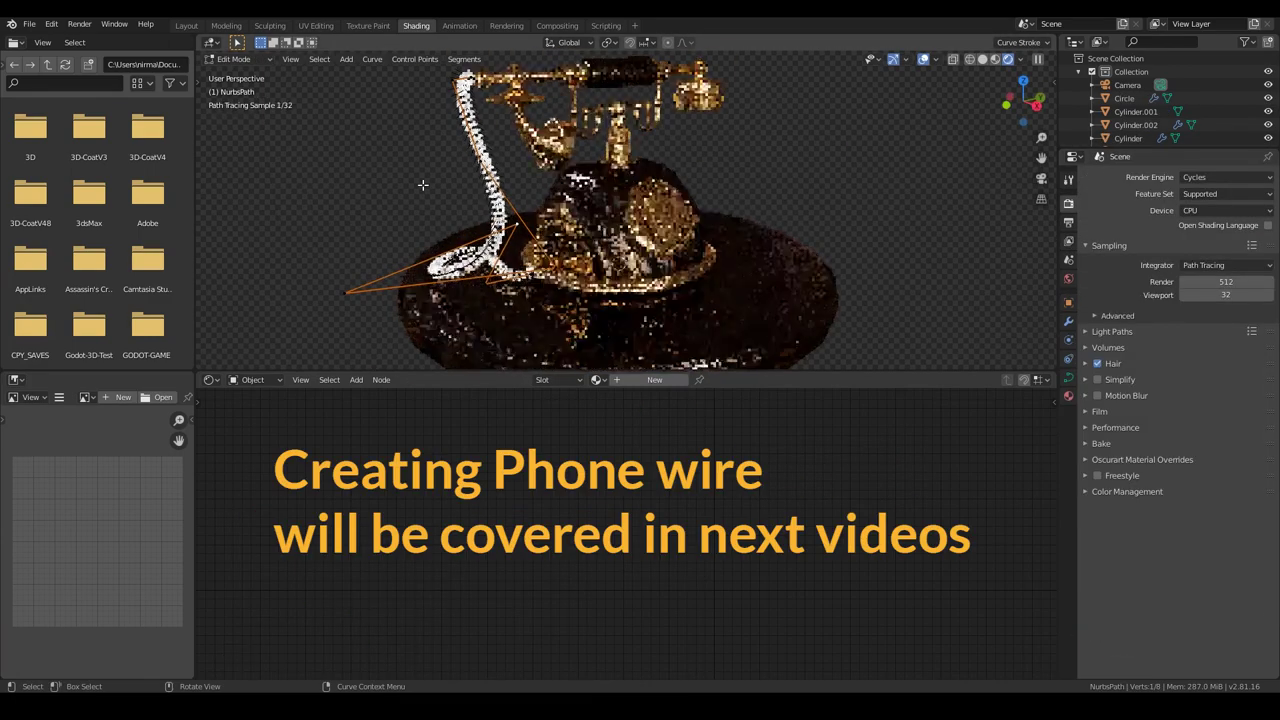
Set the coiled wire's Glossy BSDF roughness to 0.5.
mouse_move(422, 184)
middle_down()
mouse_move(536, 161)
mouse_move(536, 110)
middle_up()
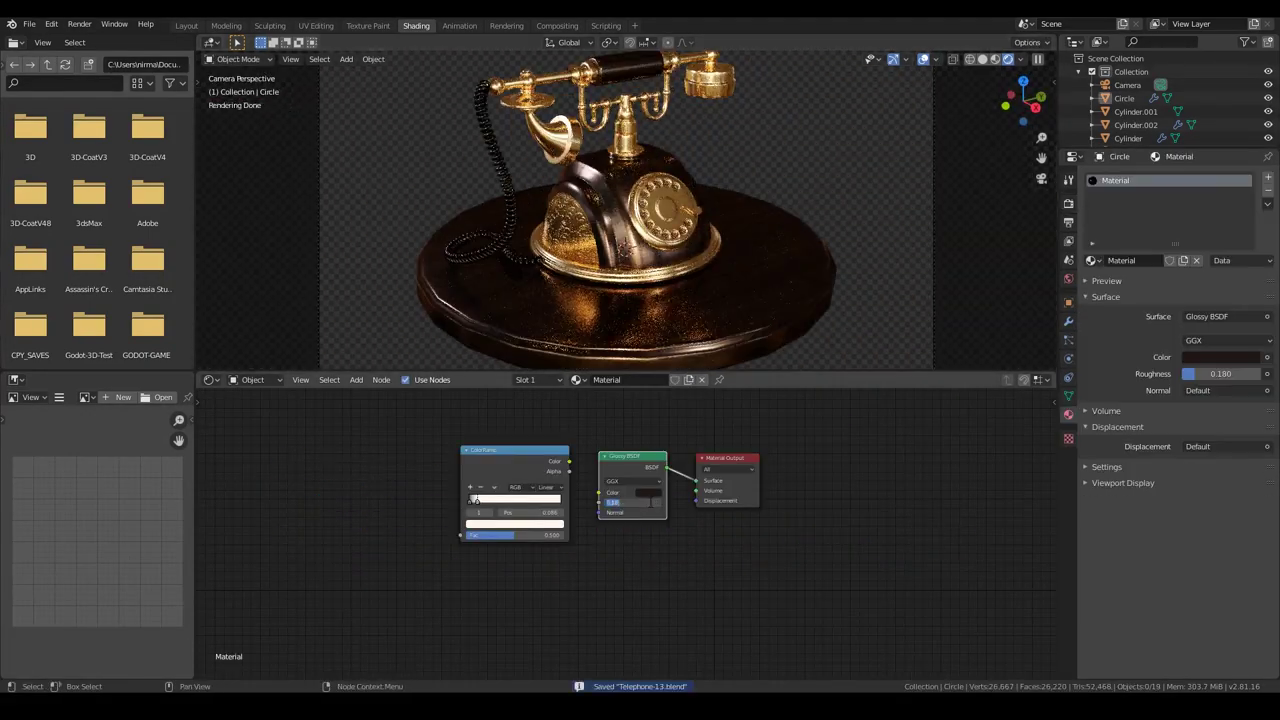
text(0.5)
key(Return)
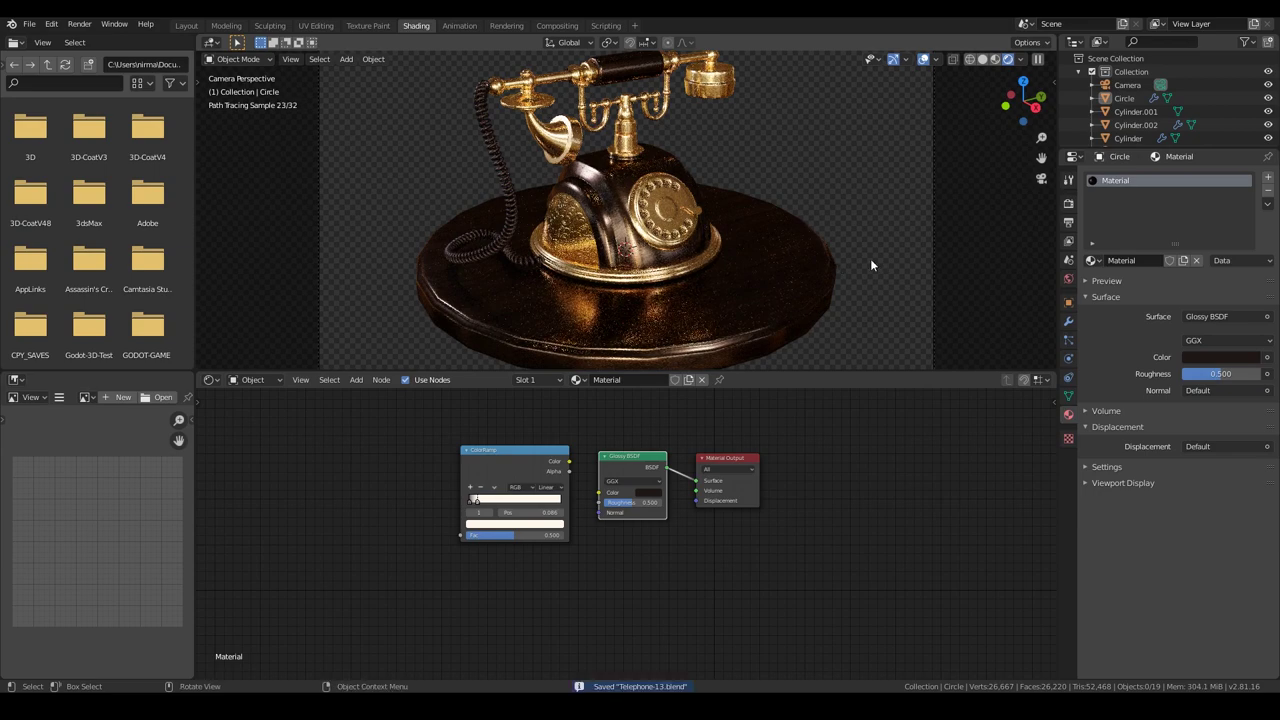
click(1071, 204)
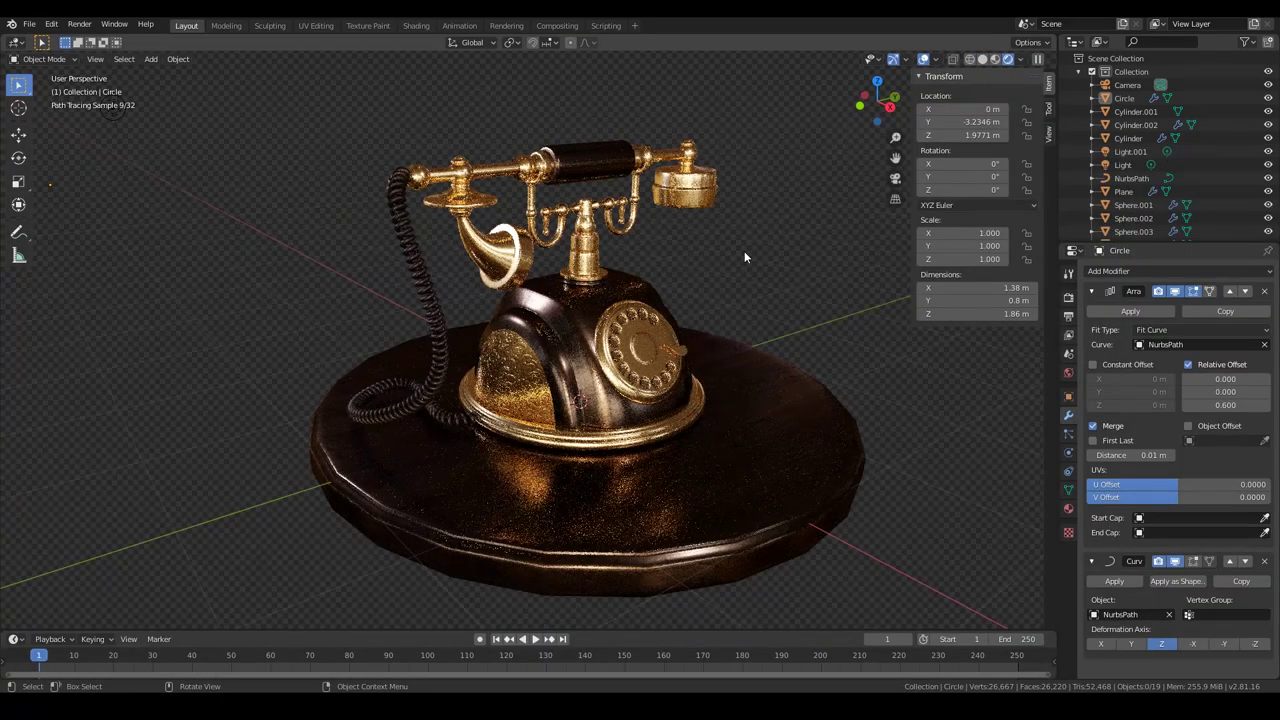